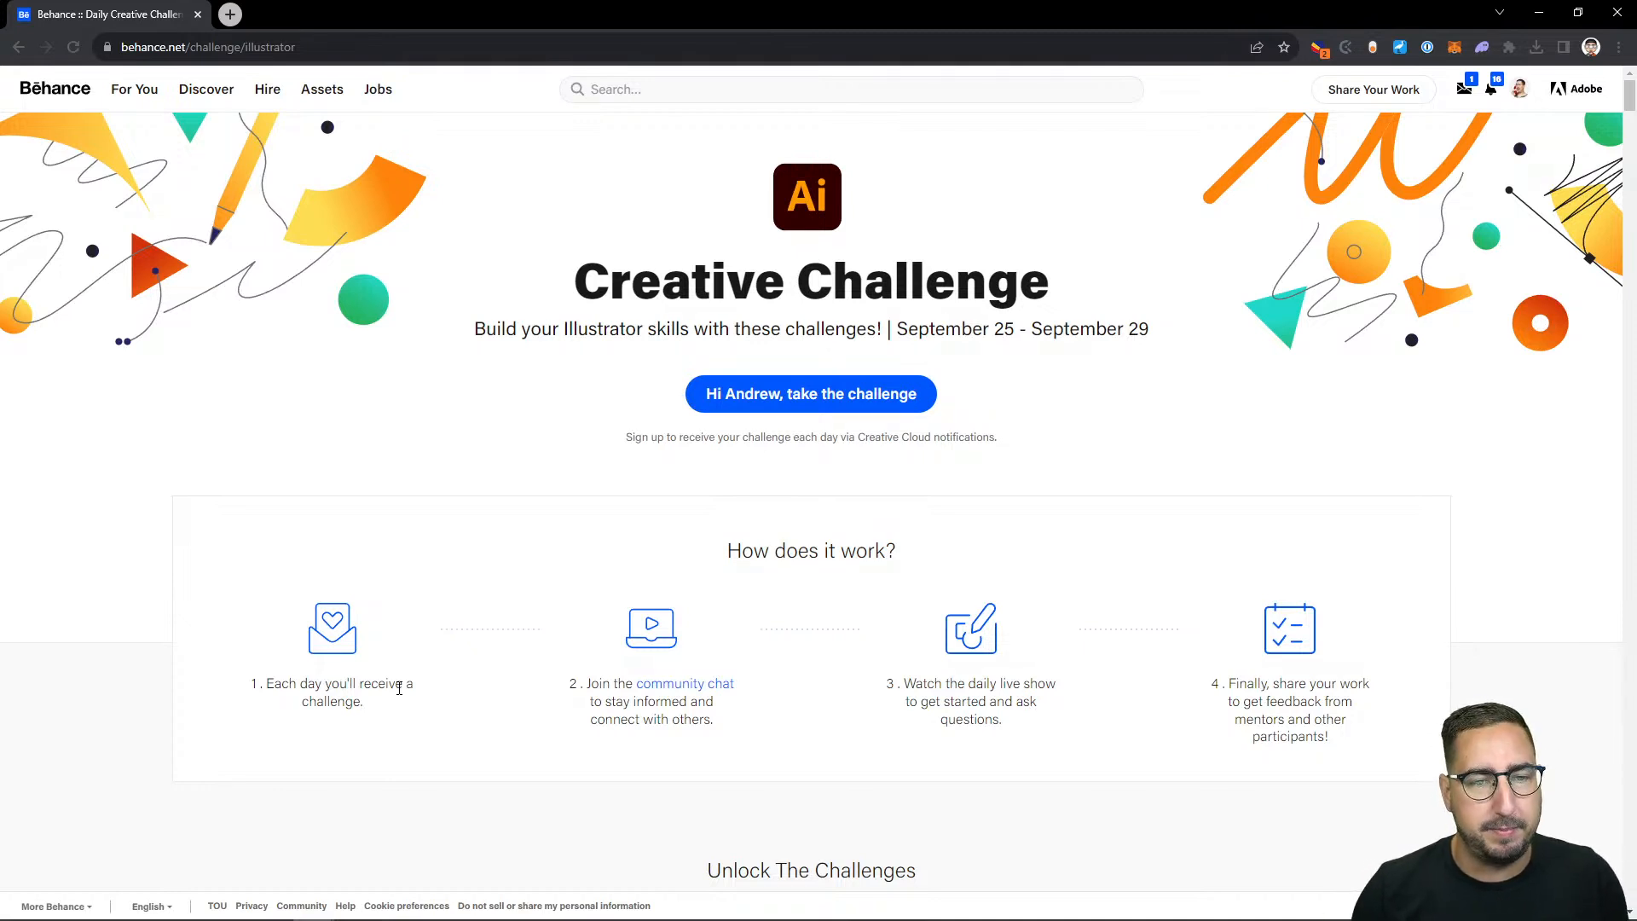
Step: Look through the Creative Challenge page down to the September 25 Exploded Layered Type Effects card
scroll(422, 413, "down", 5)
scroll(422, 413, "down", 2)
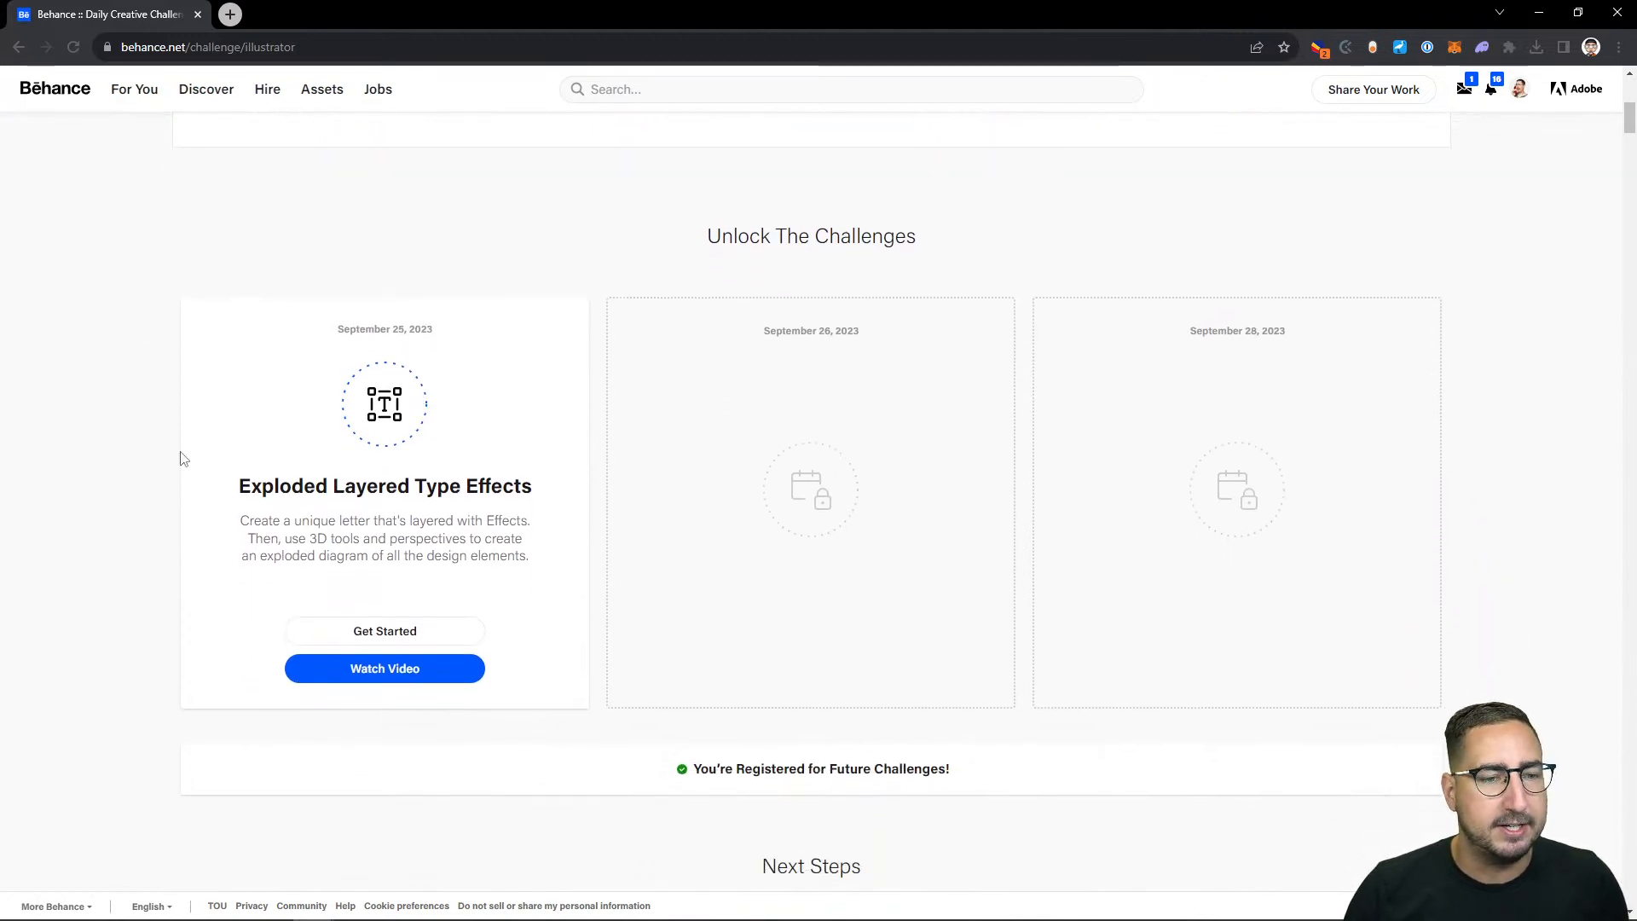
scroll(308, 514, "down", 1)
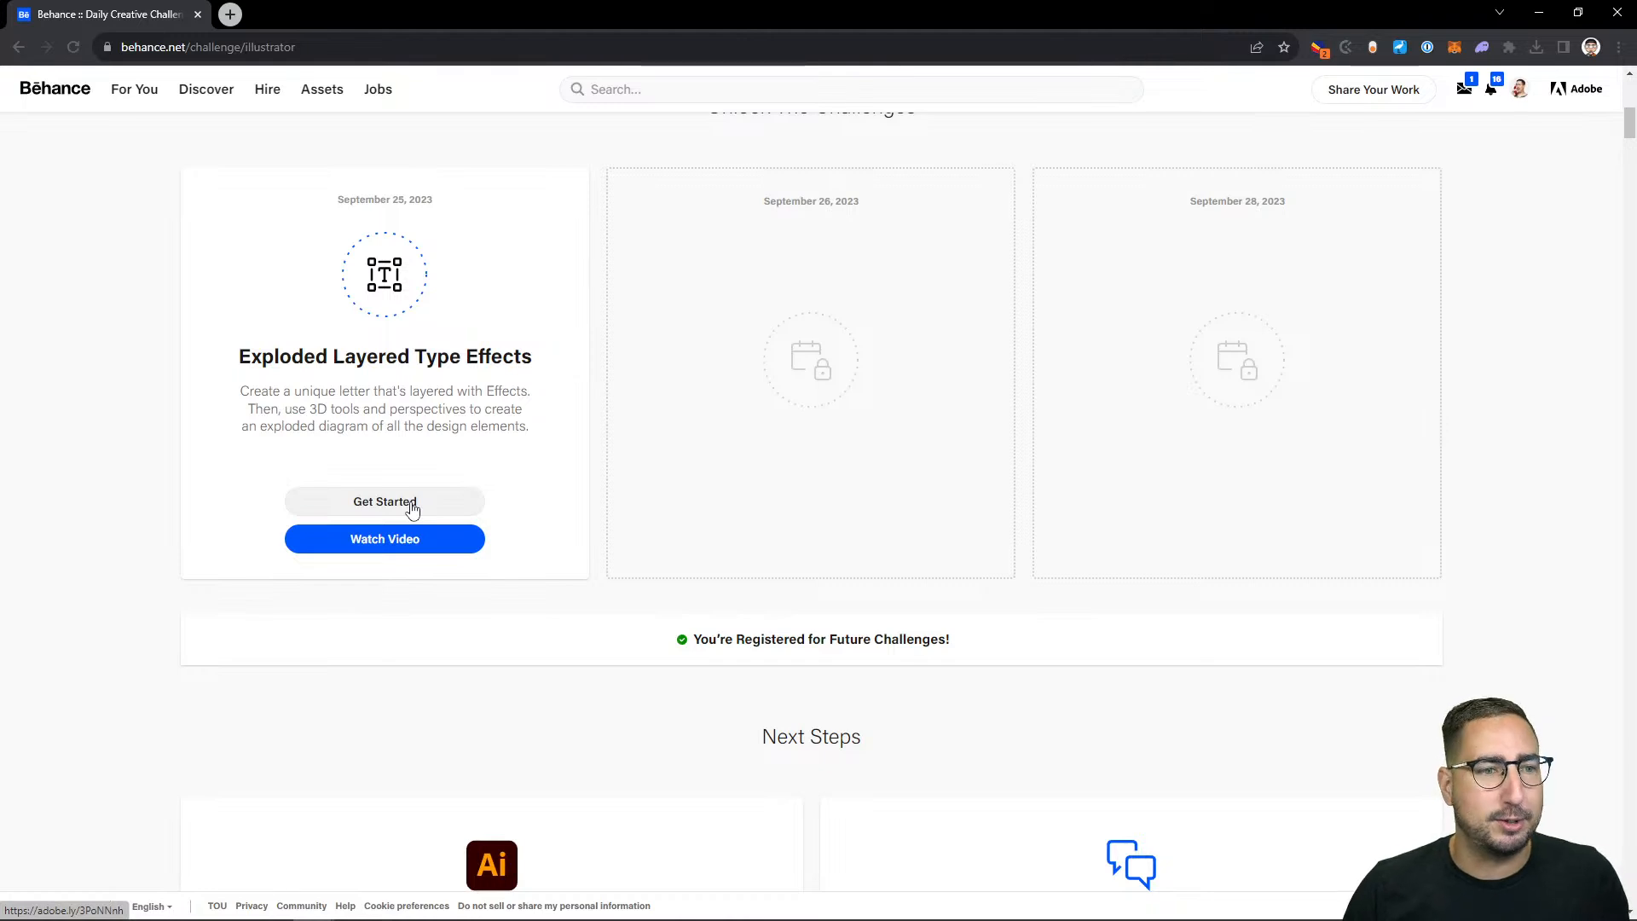
Step: Switch to the ExplodedLetter.ai document in Illustrator and examine the challenge brief beside the artboard and the letter R
mouse_move(626, 919)
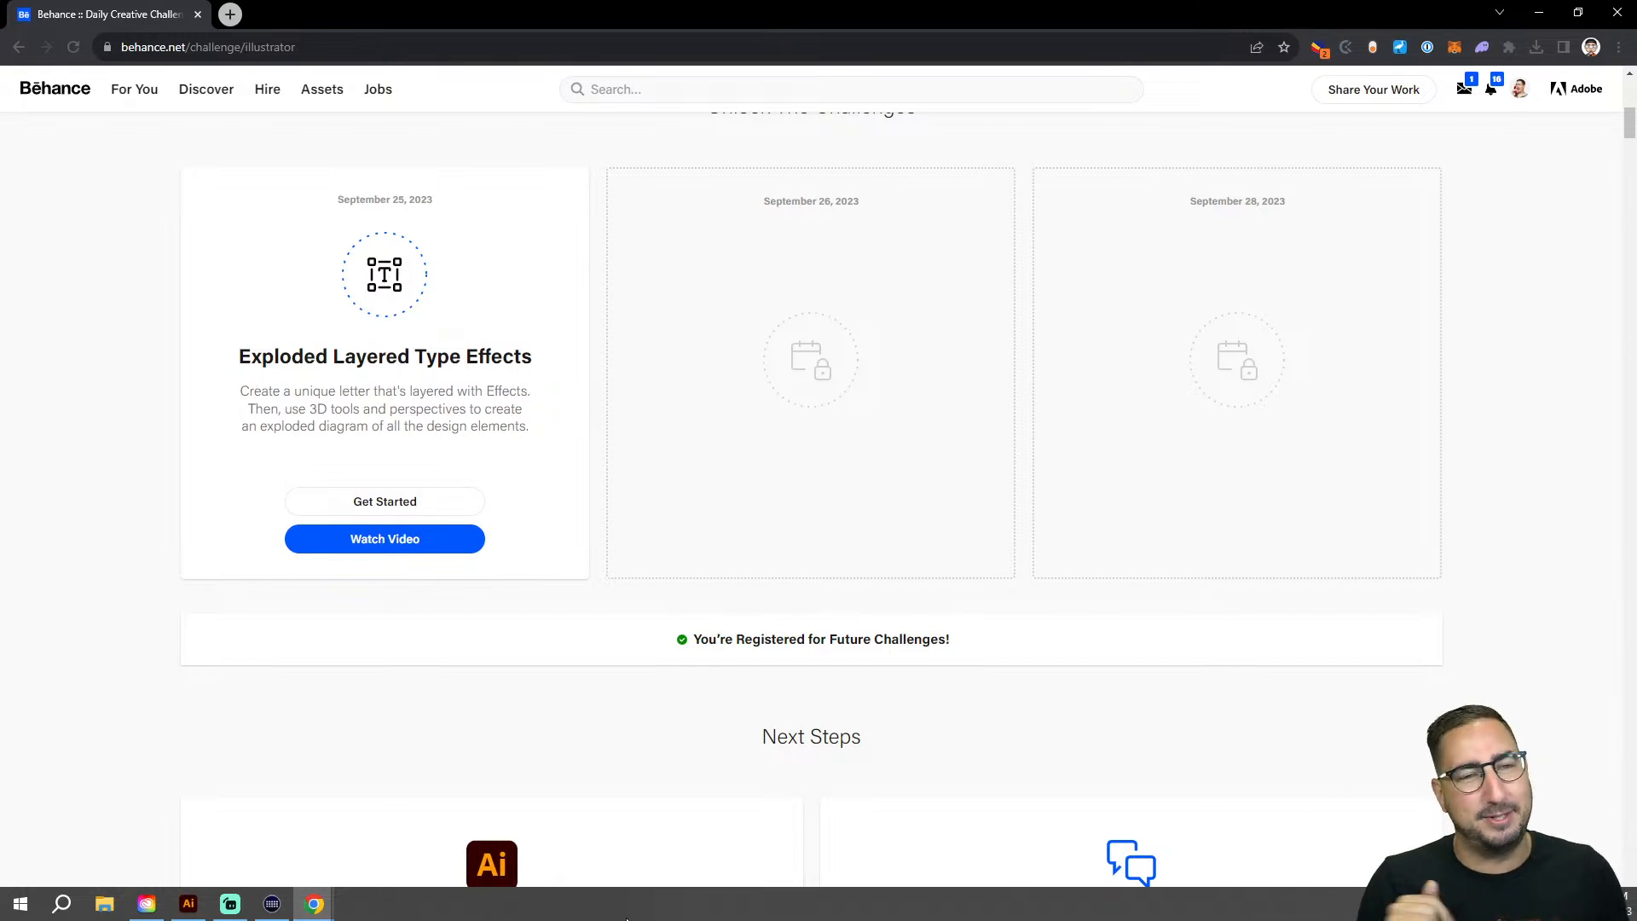
left_click(189, 904)
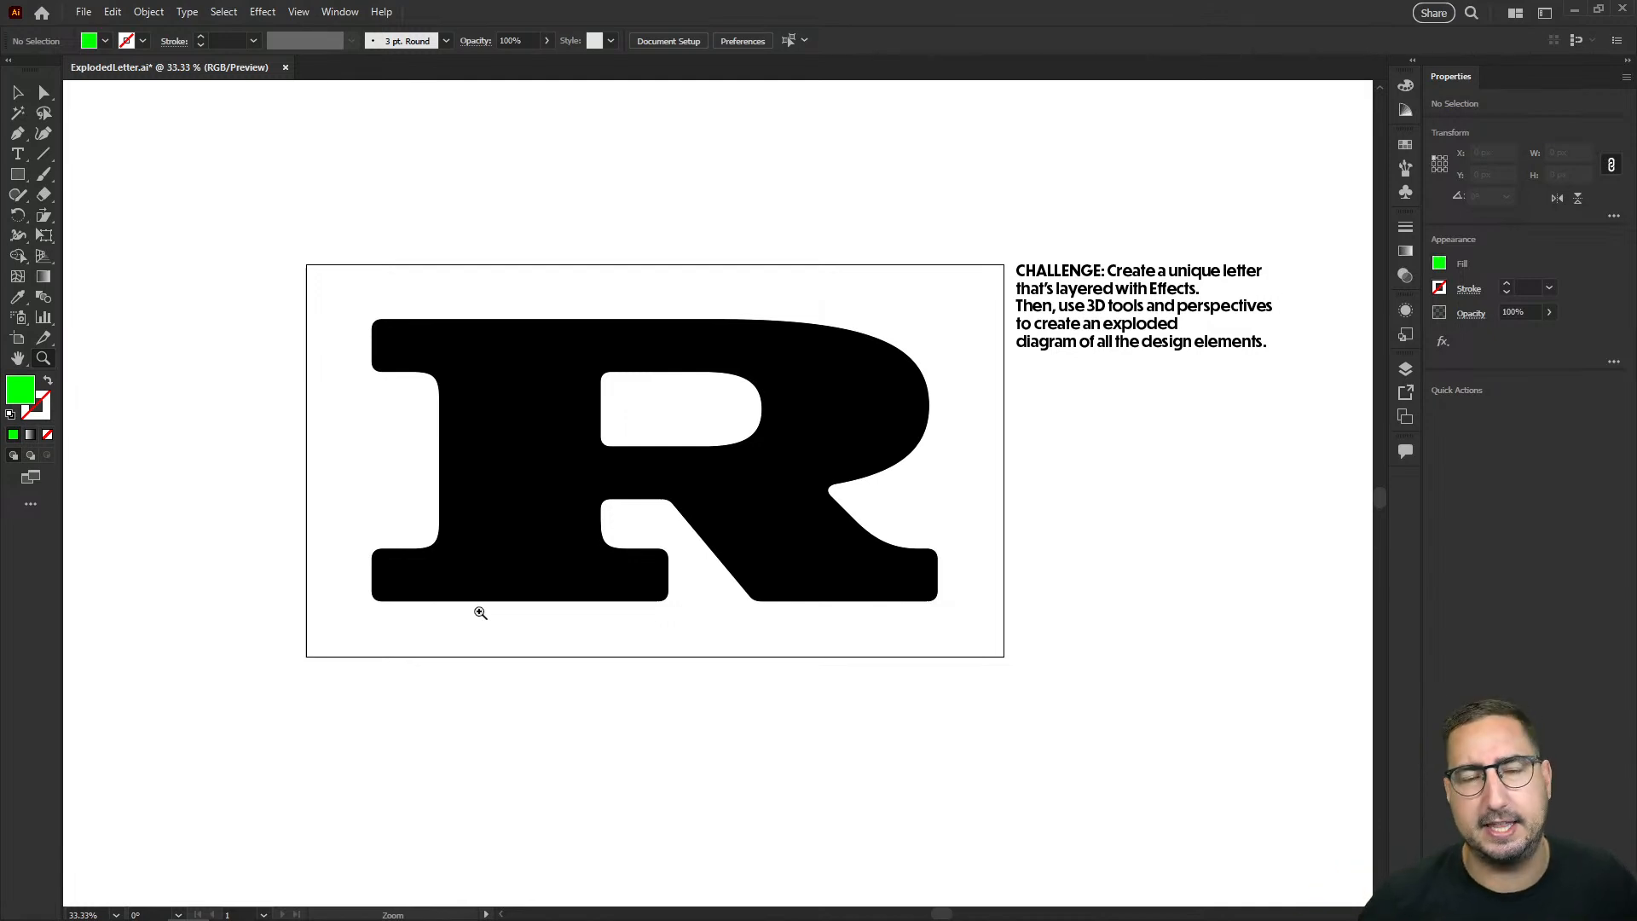
left_click(1104, 325)
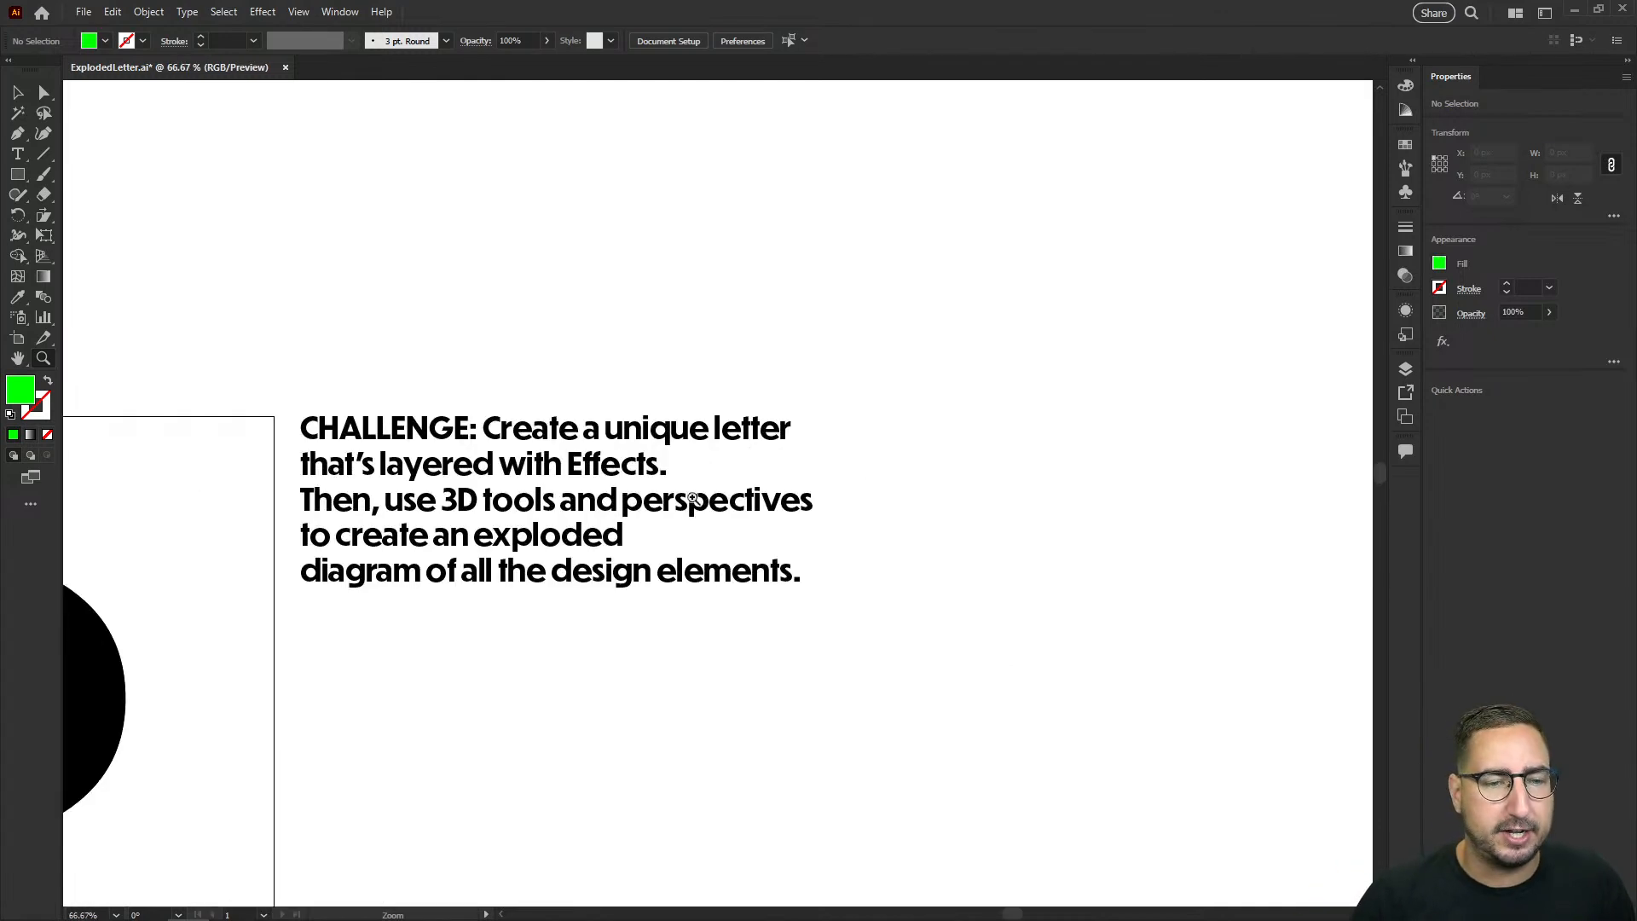
left_click(729, 496)
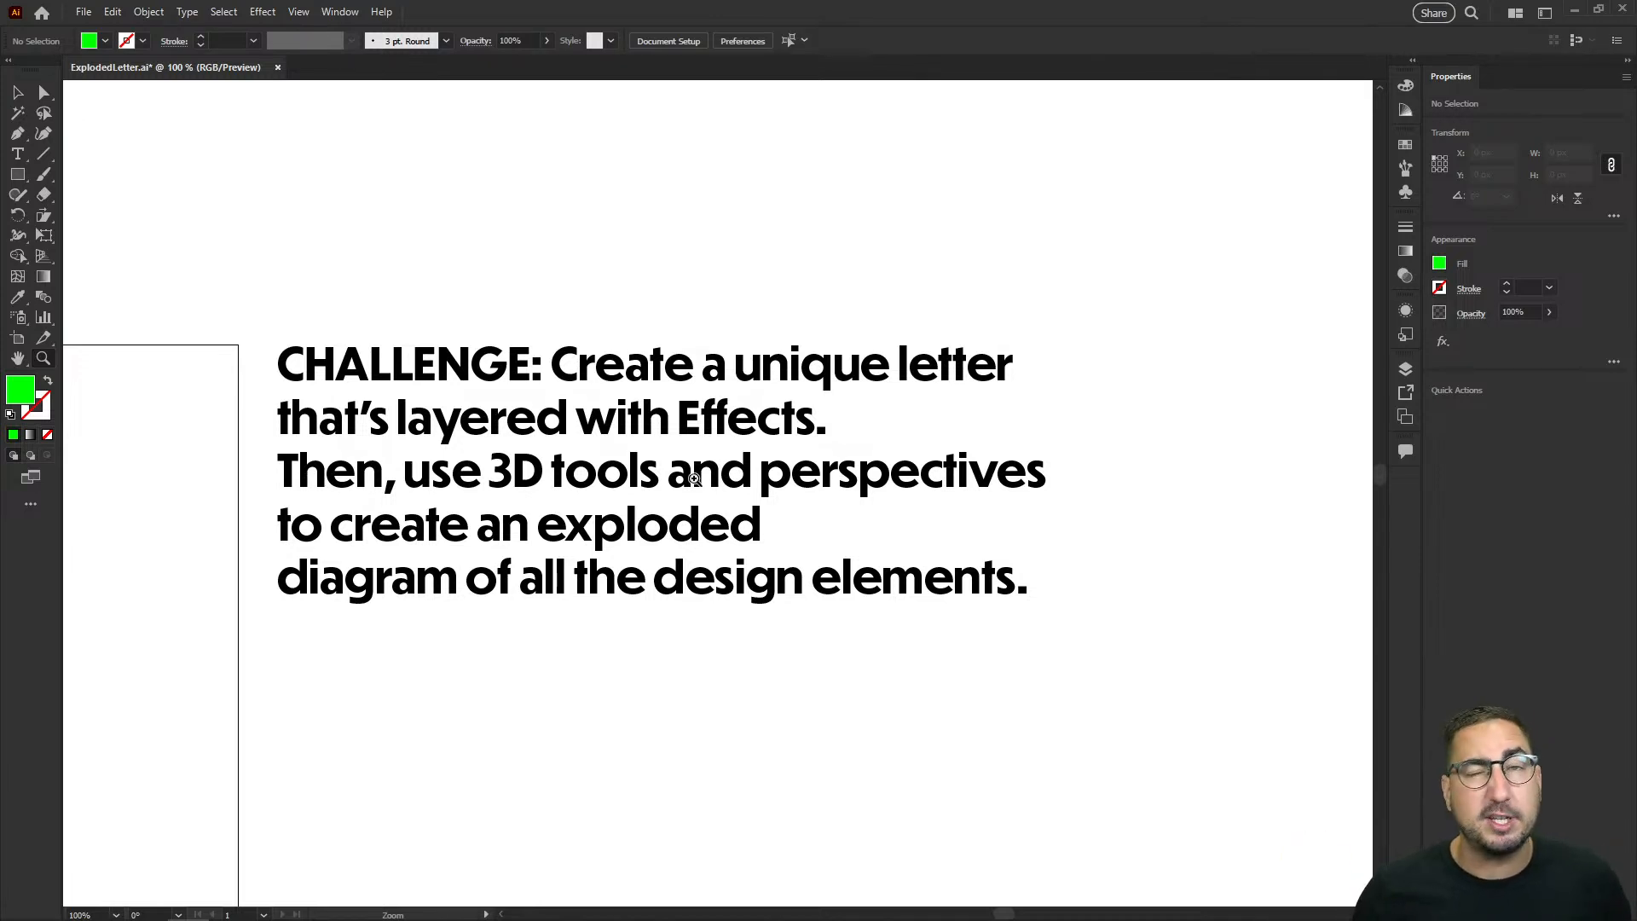
key("ctrl+minus")
key("ctrl+minus")
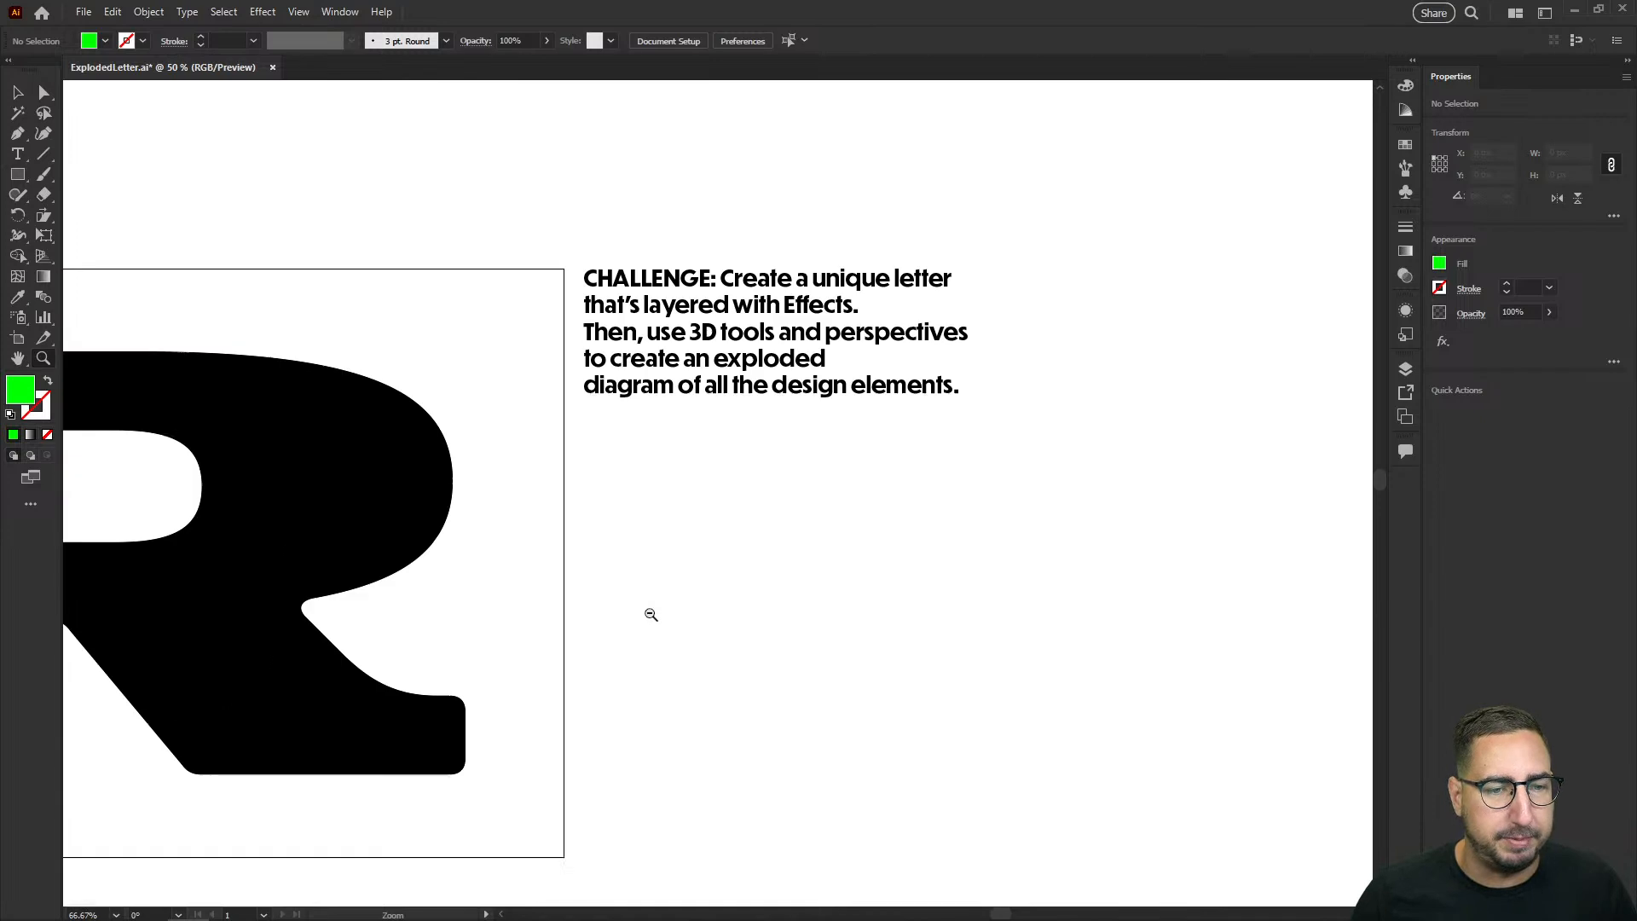
left_click_drag(539, 555, 1231, 452)
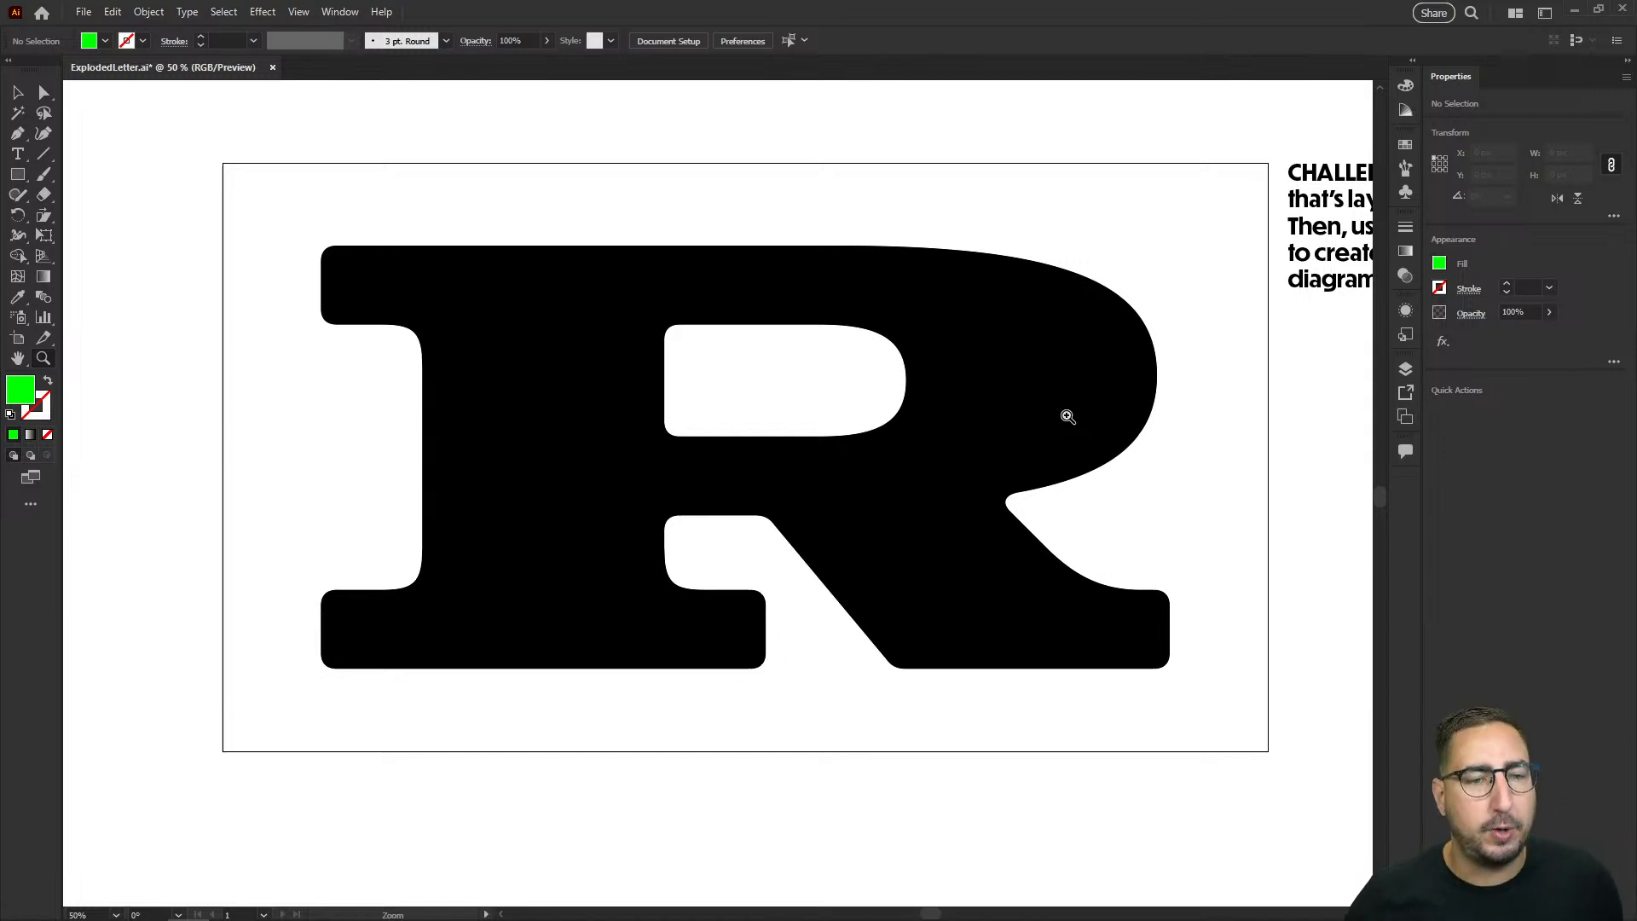
Step: Paste a copy of the black letter R in place over the original and fill the copy with orange
key("v")
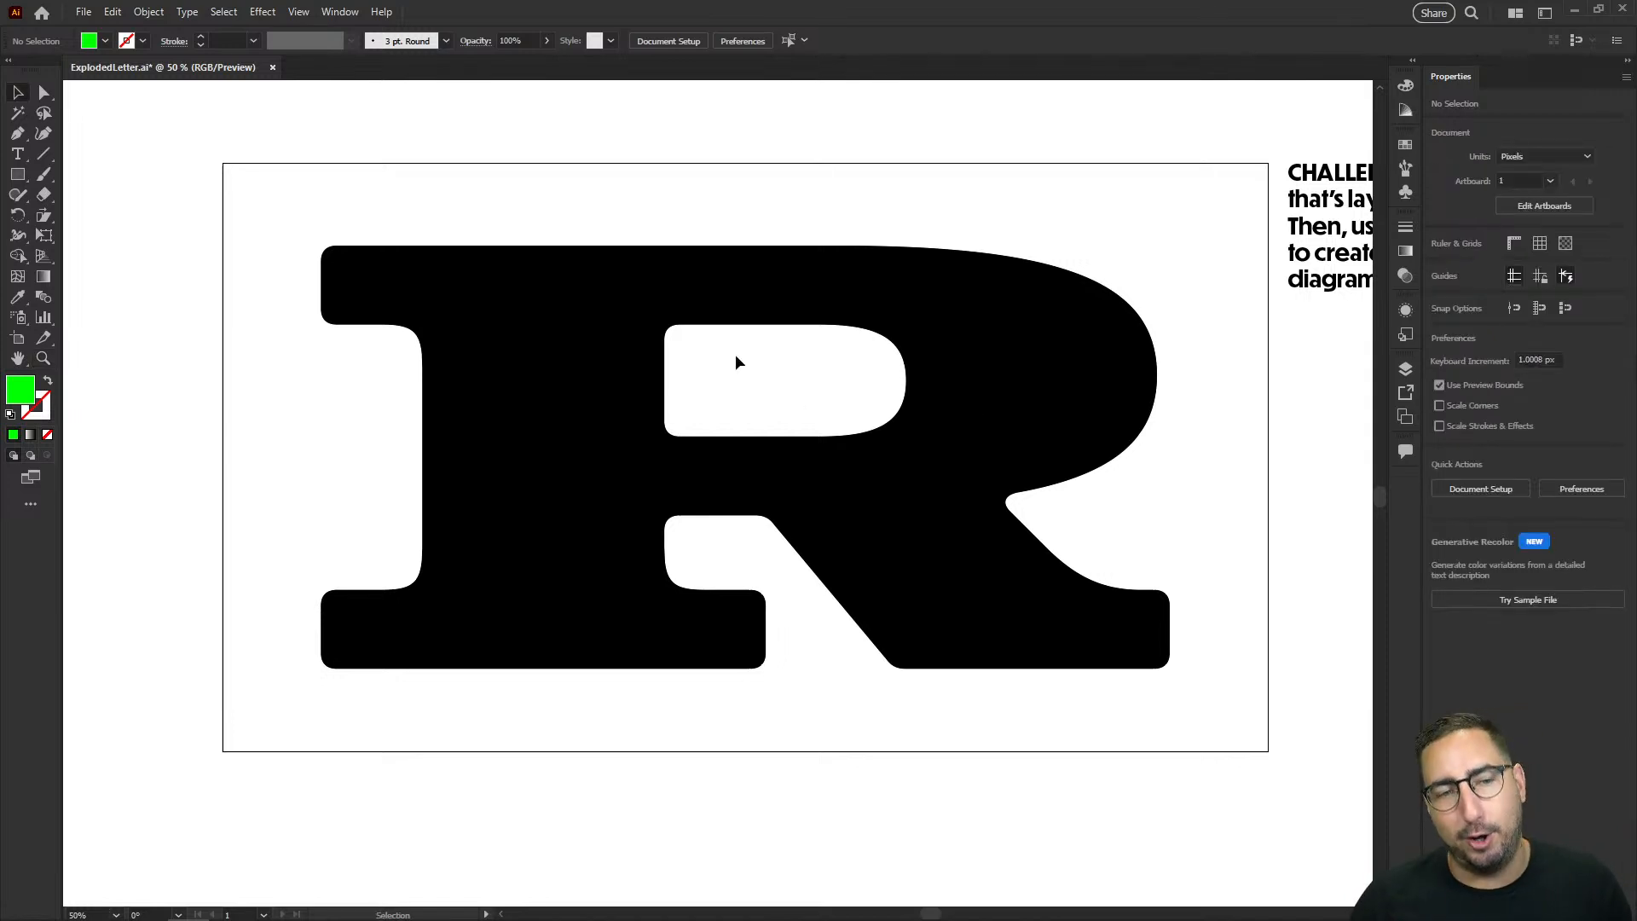
left_click(731, 299)
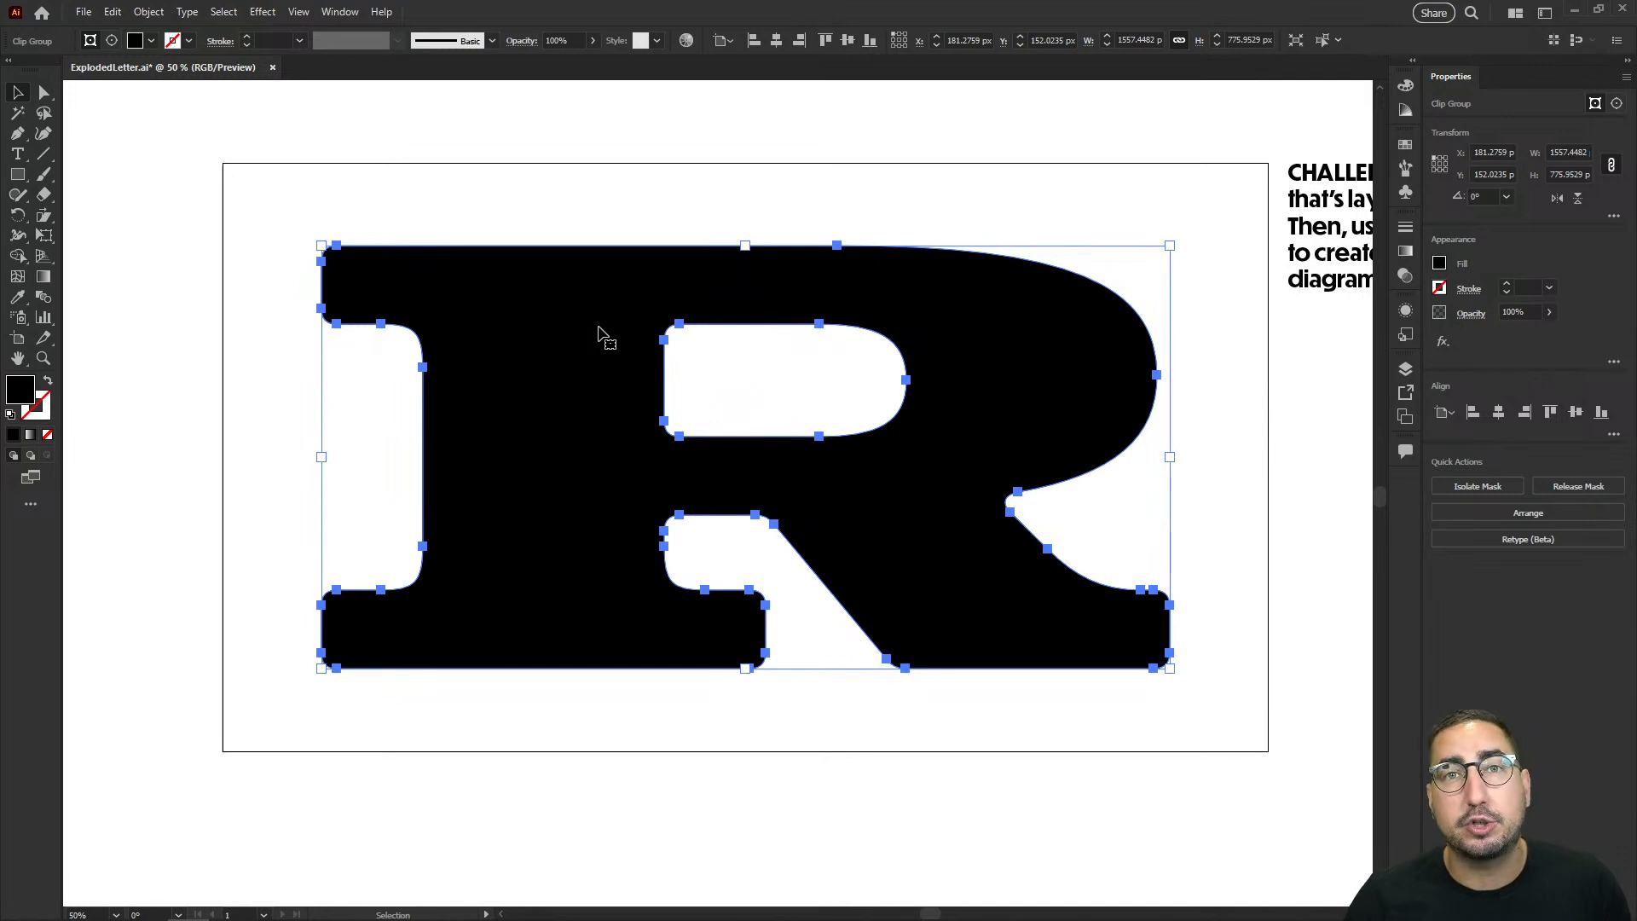
left_click(120, 16)
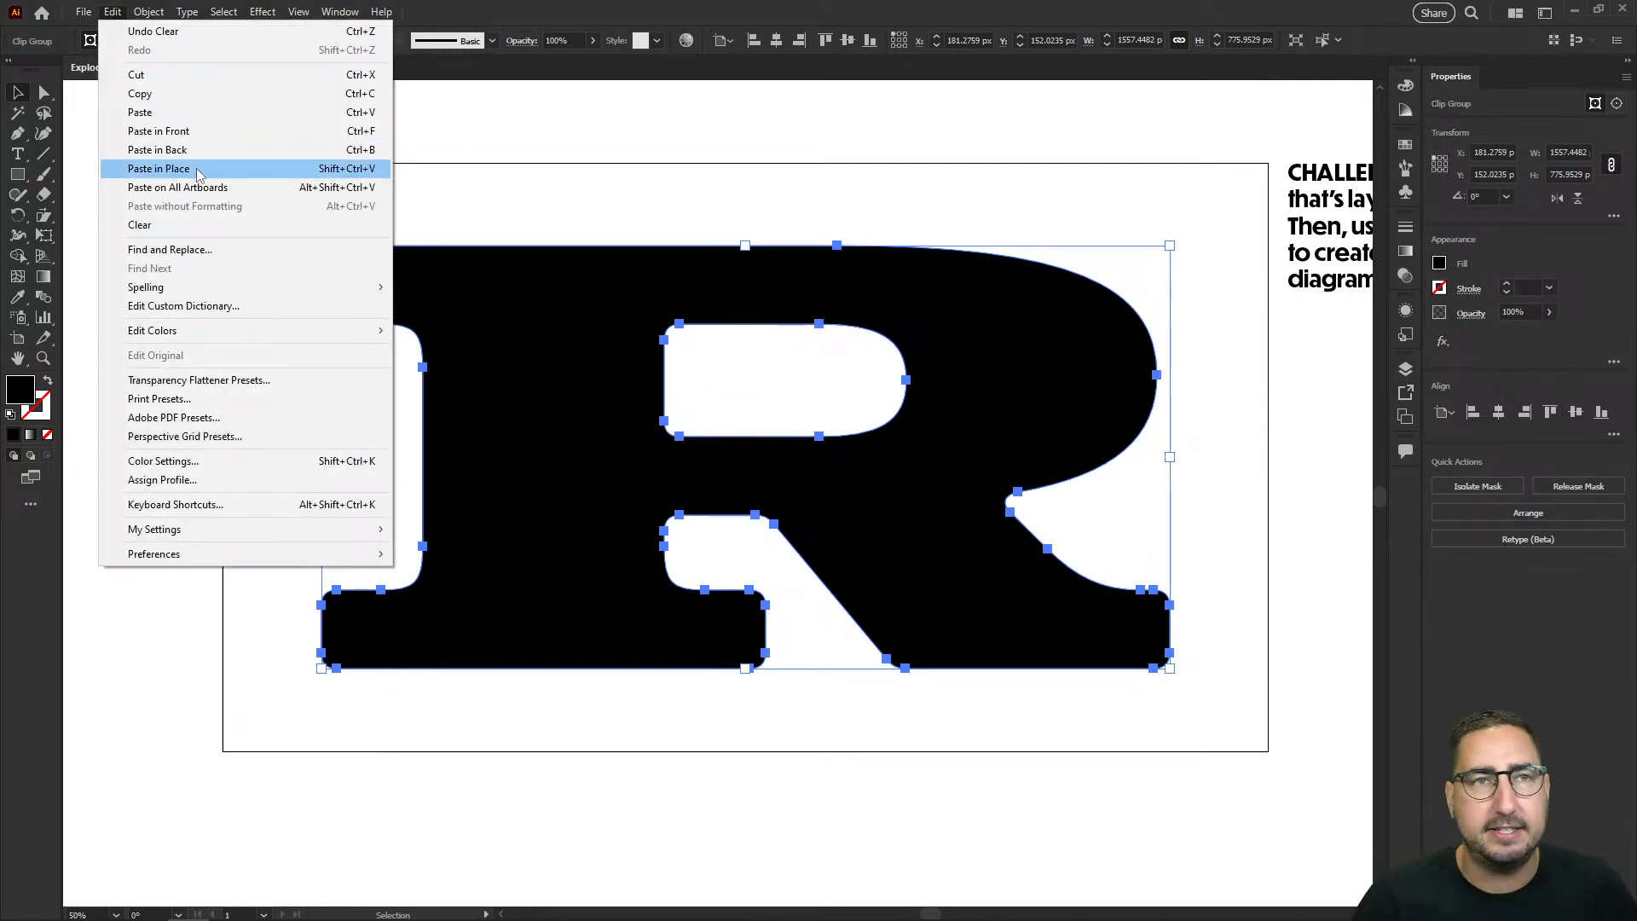
left_click(196, 170)
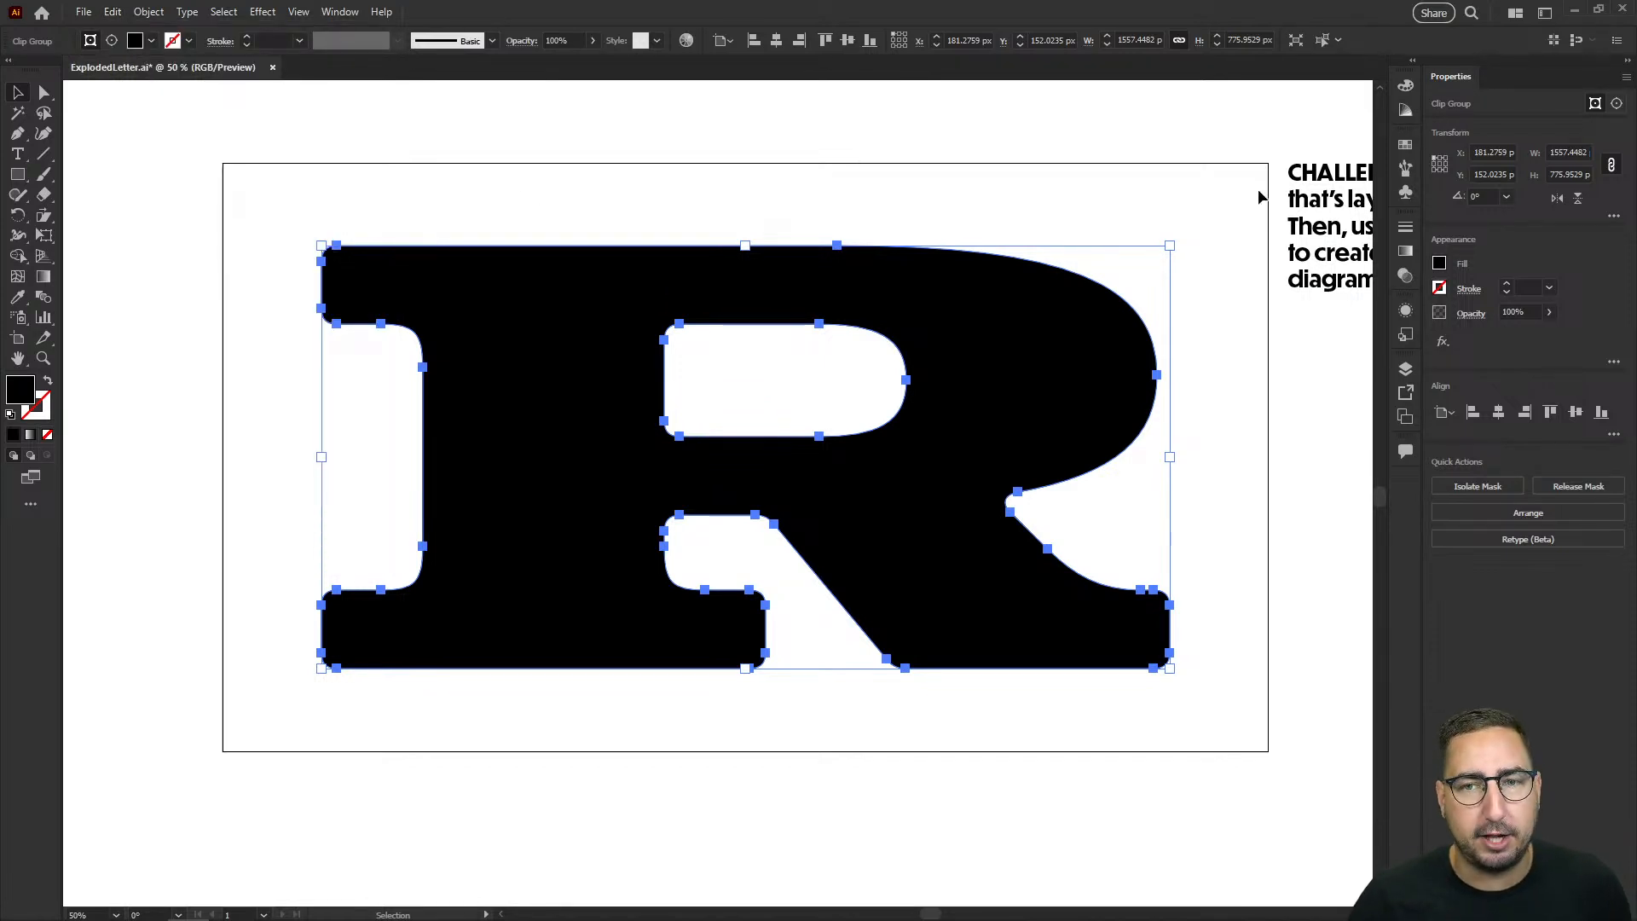
key("a")
key("v")
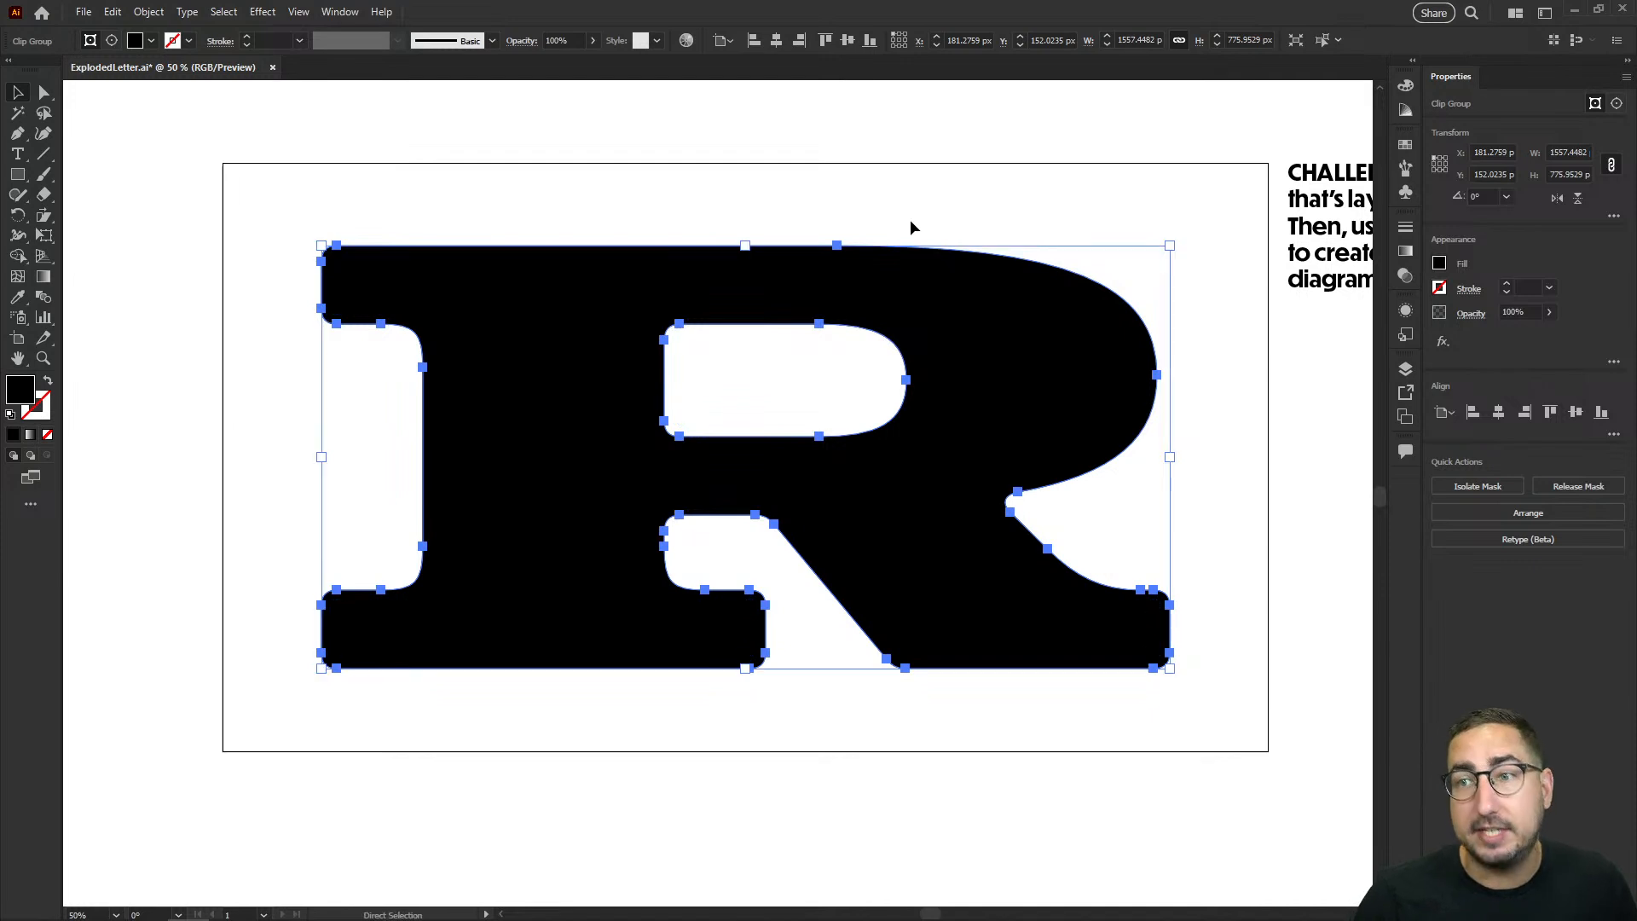
key("a")
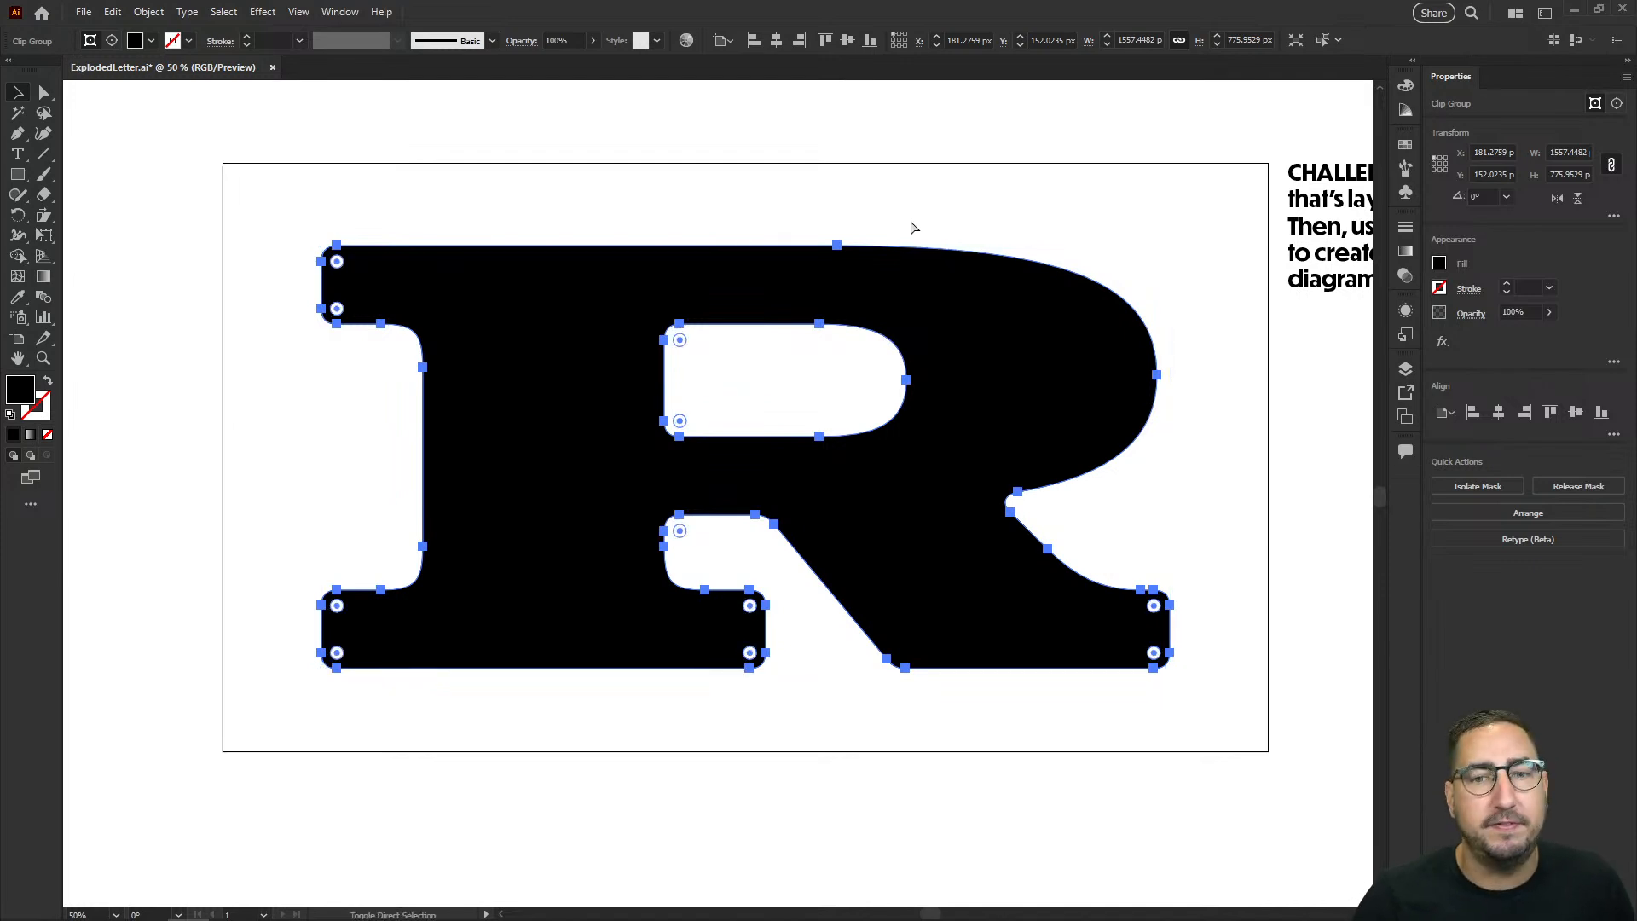
key("v")
left_click(1405, 144)
left_click(1336, 190)
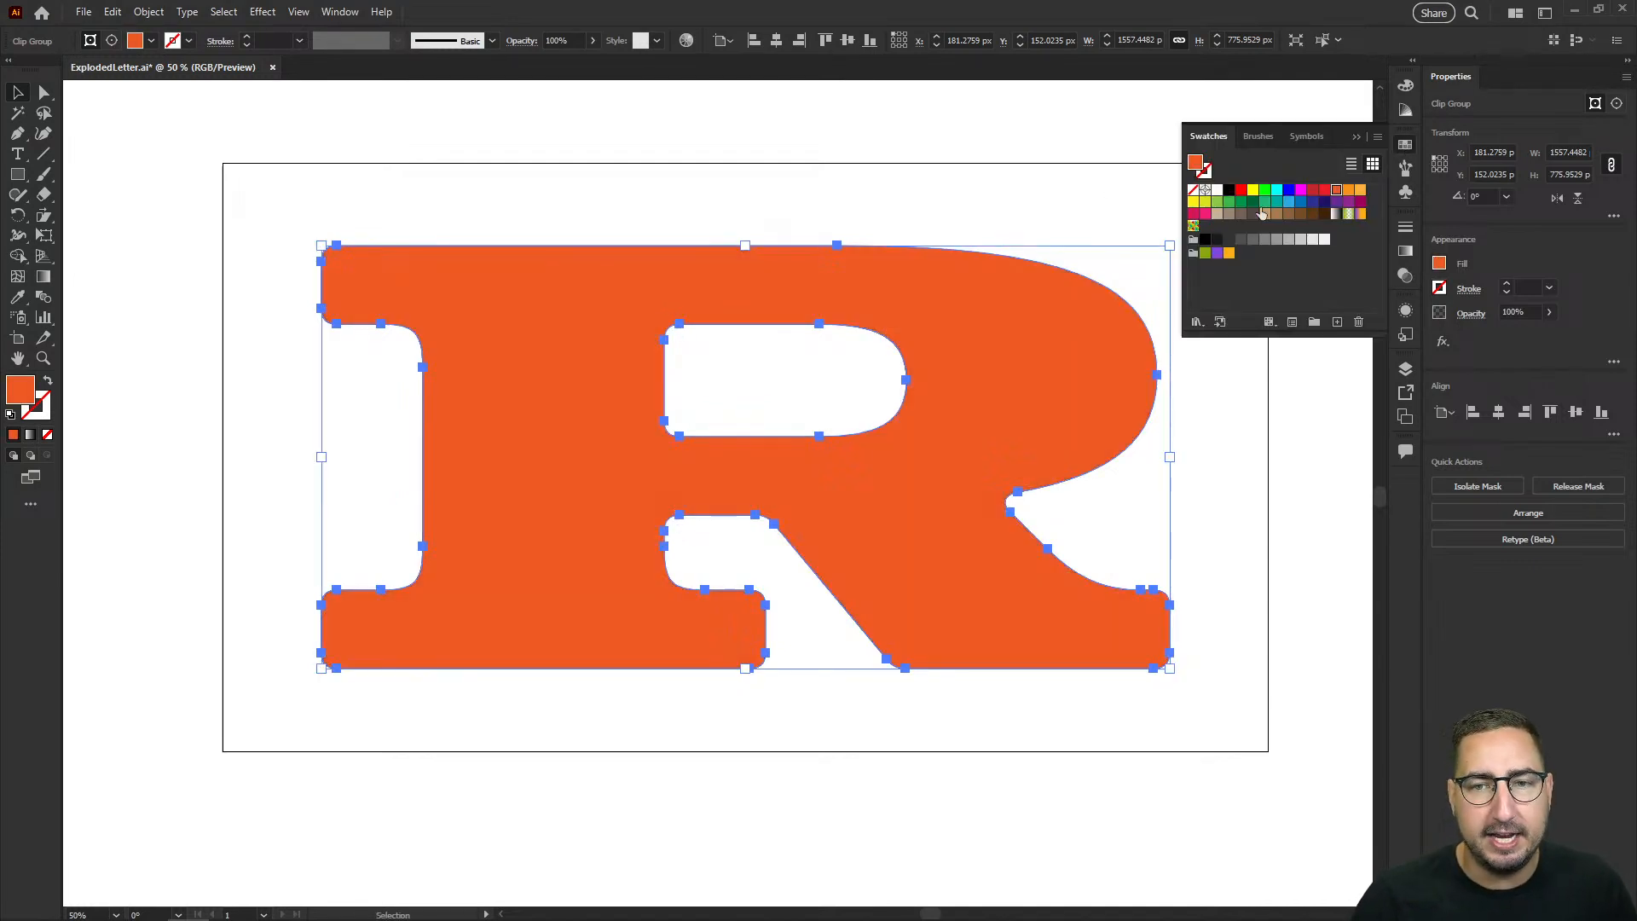
Step: Move the orange R copy about 124 px straight down off the black original and delete it
left_click(980, 222)
left_click_drag(911, 263, 918, 331)
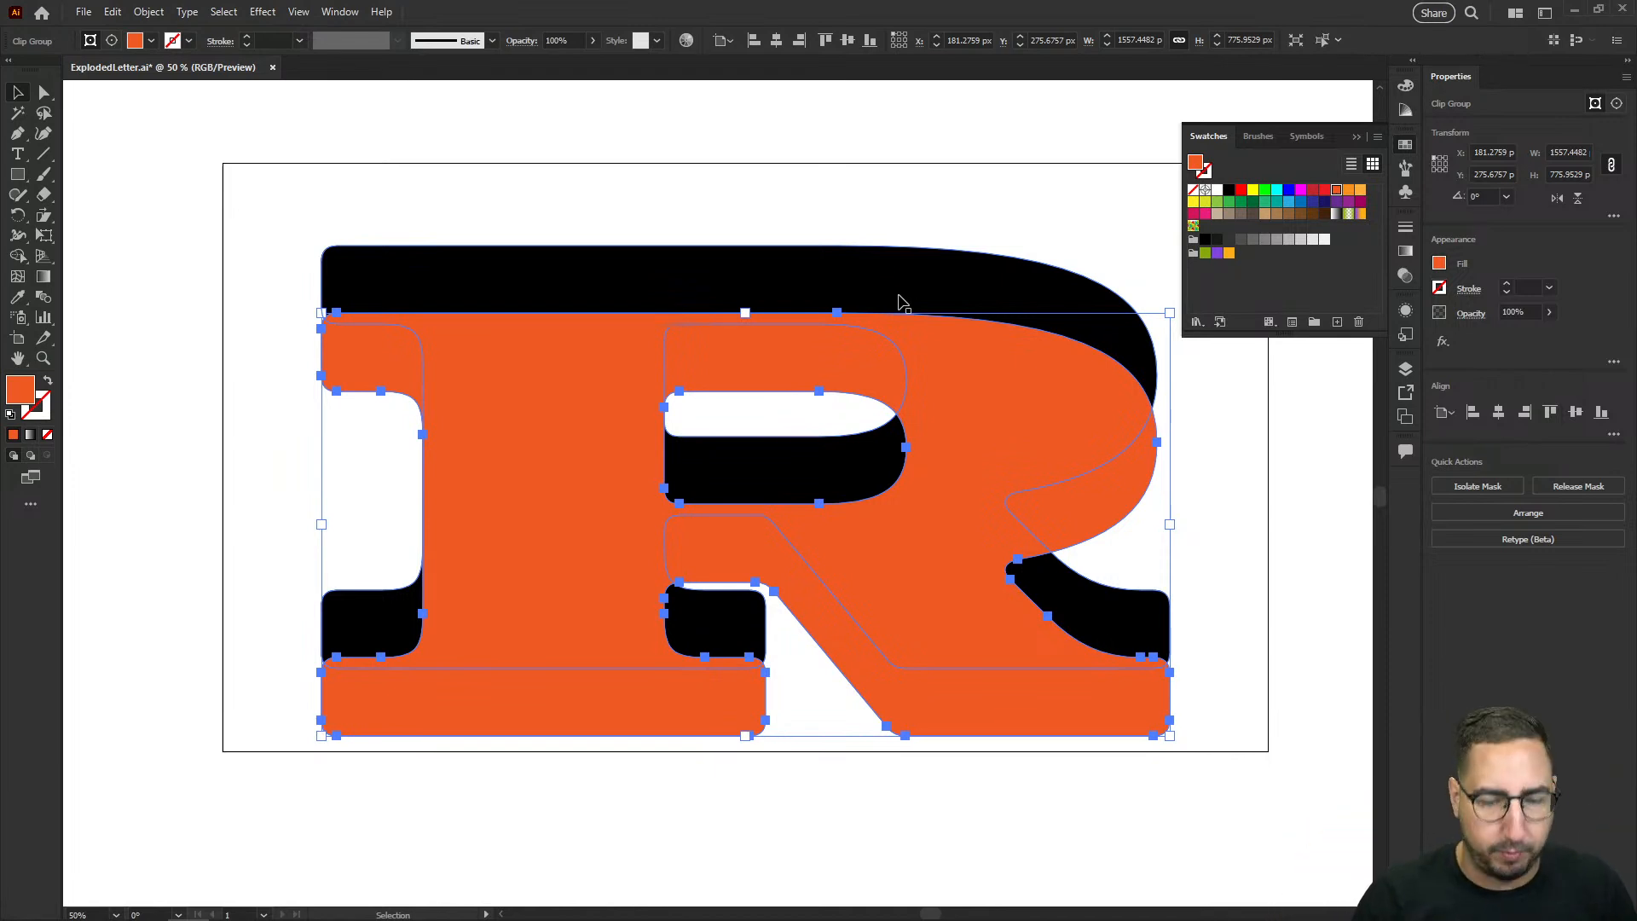
key("Delete")
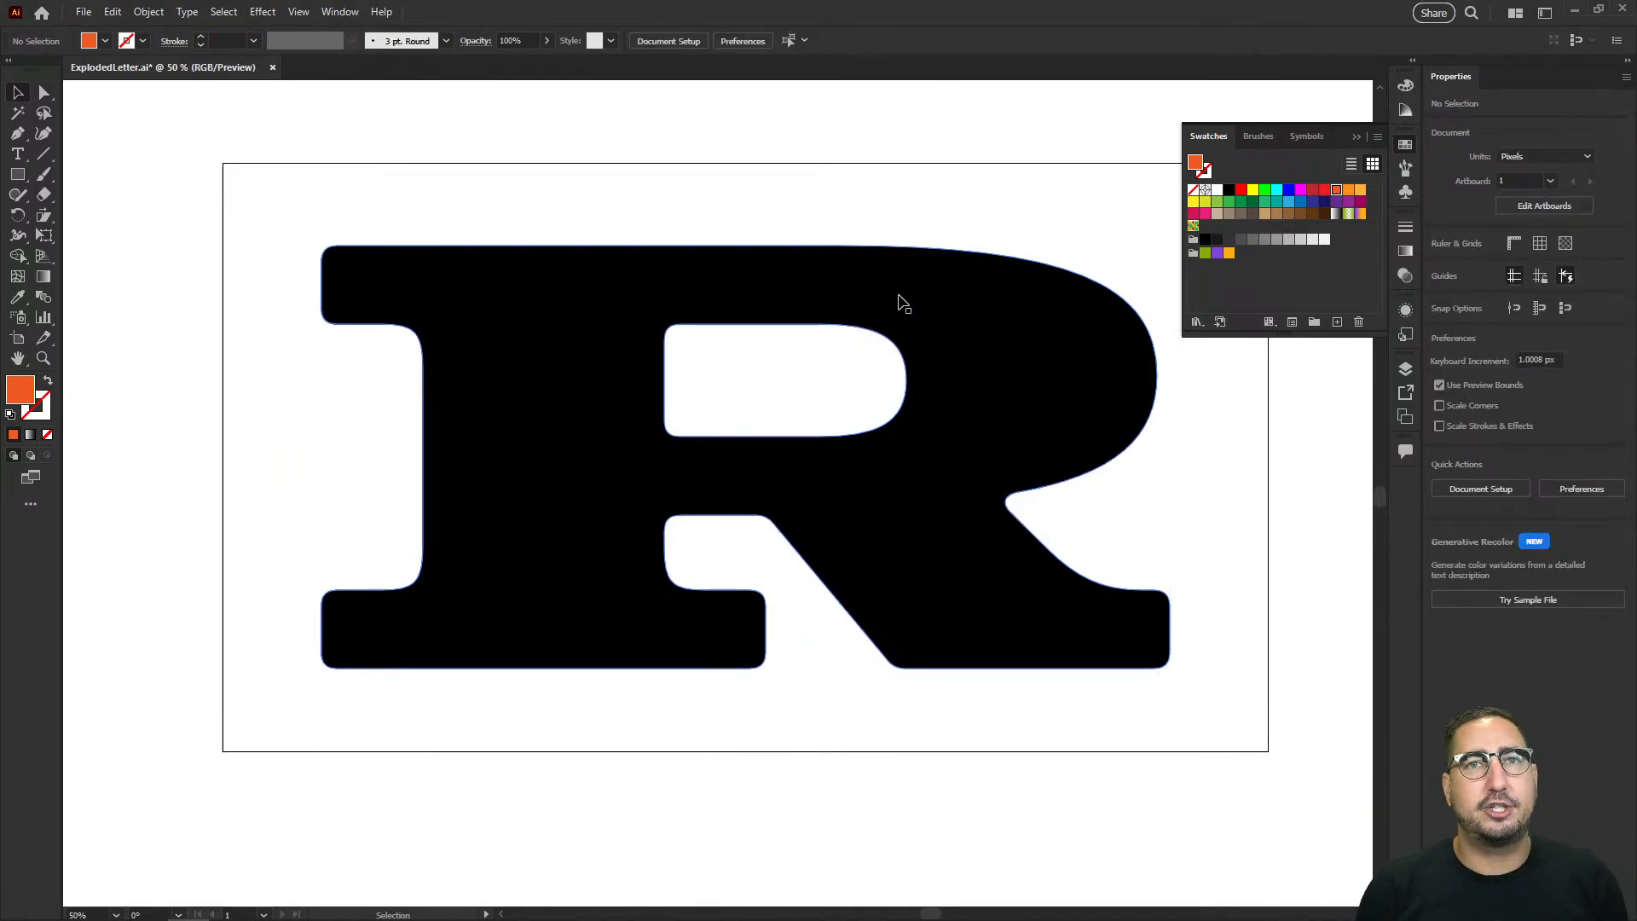
Step: Fill the black letter R with the medium blue swatch
left_click(904, 304)
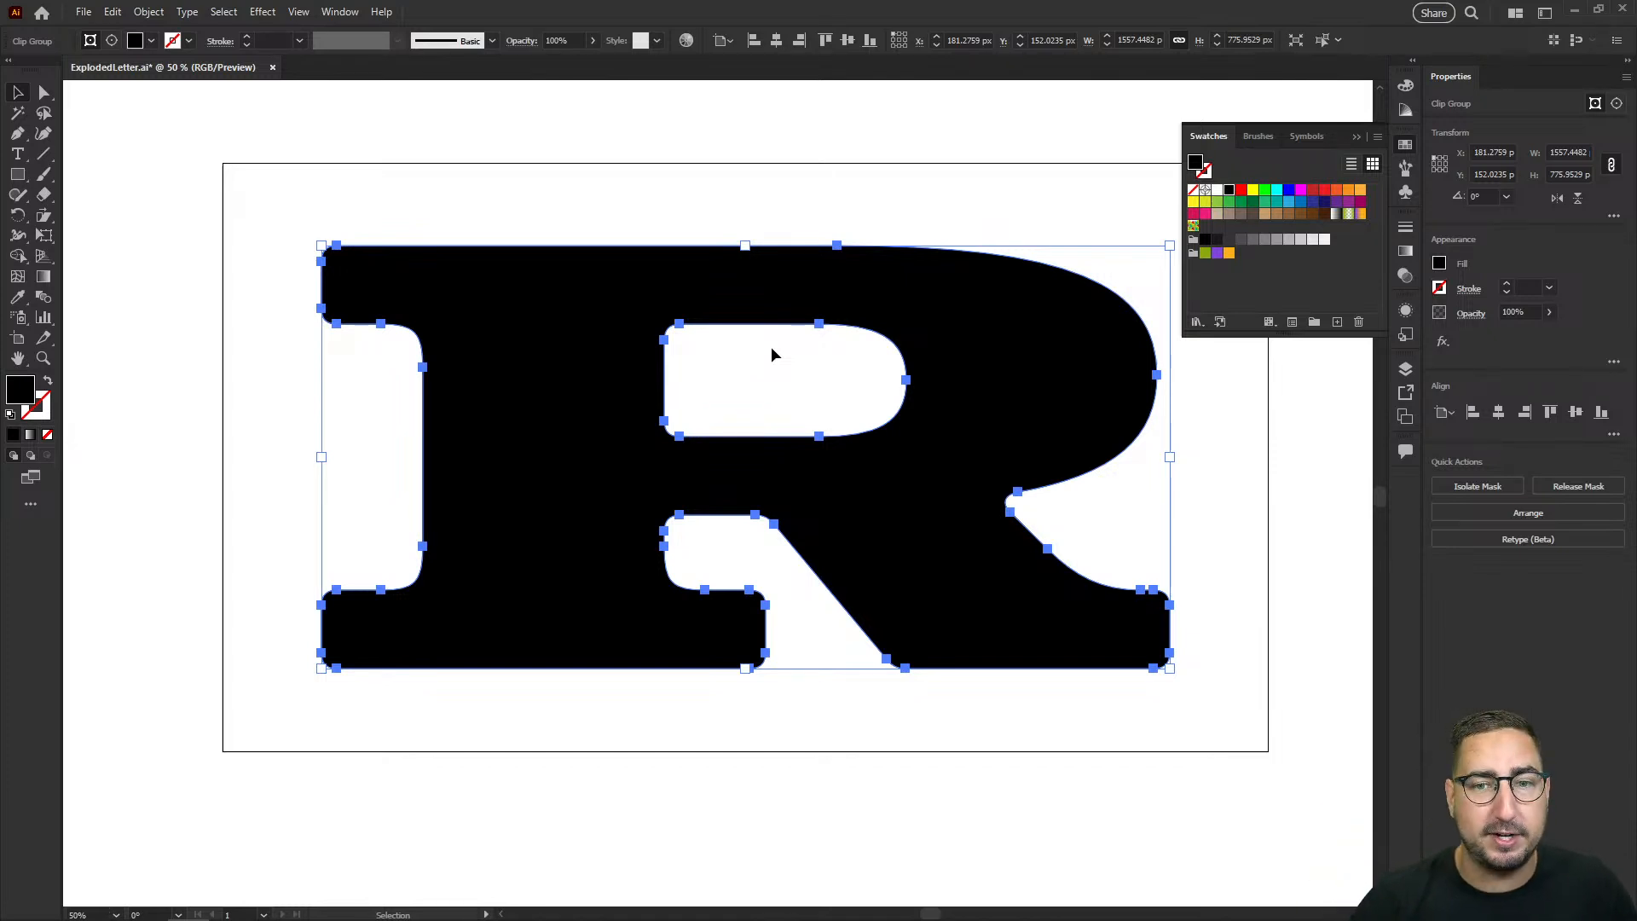
left_click(1299, 202)
left_click(794, 205)
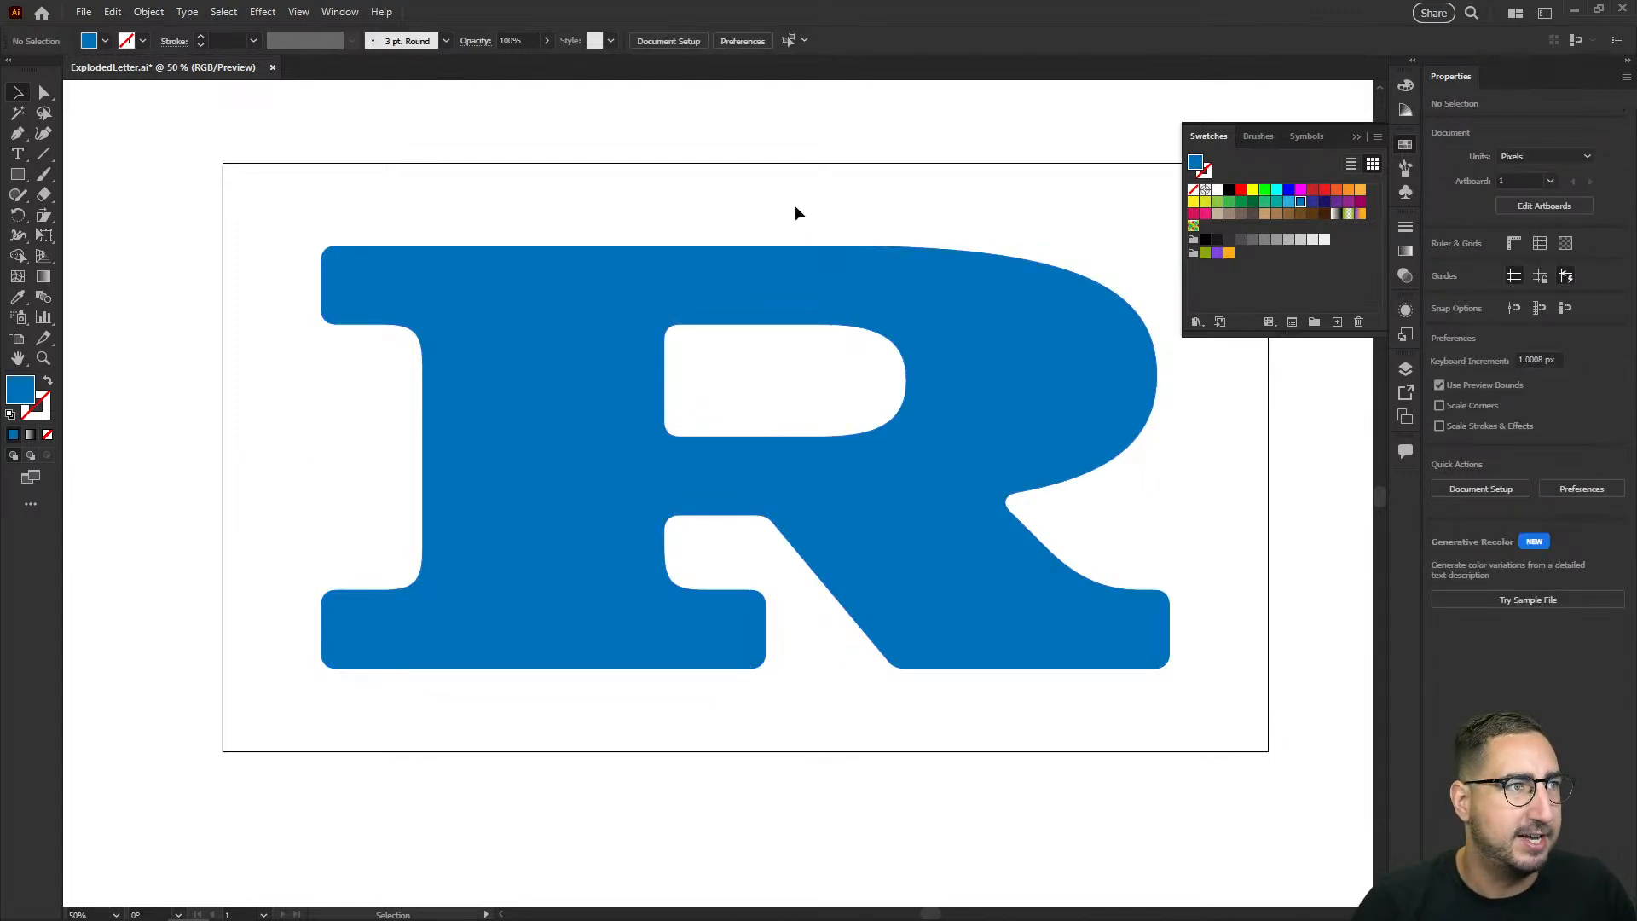
Step: Duplicate the blue R in place and fill the front copy with bright green
left_click(827, 266)
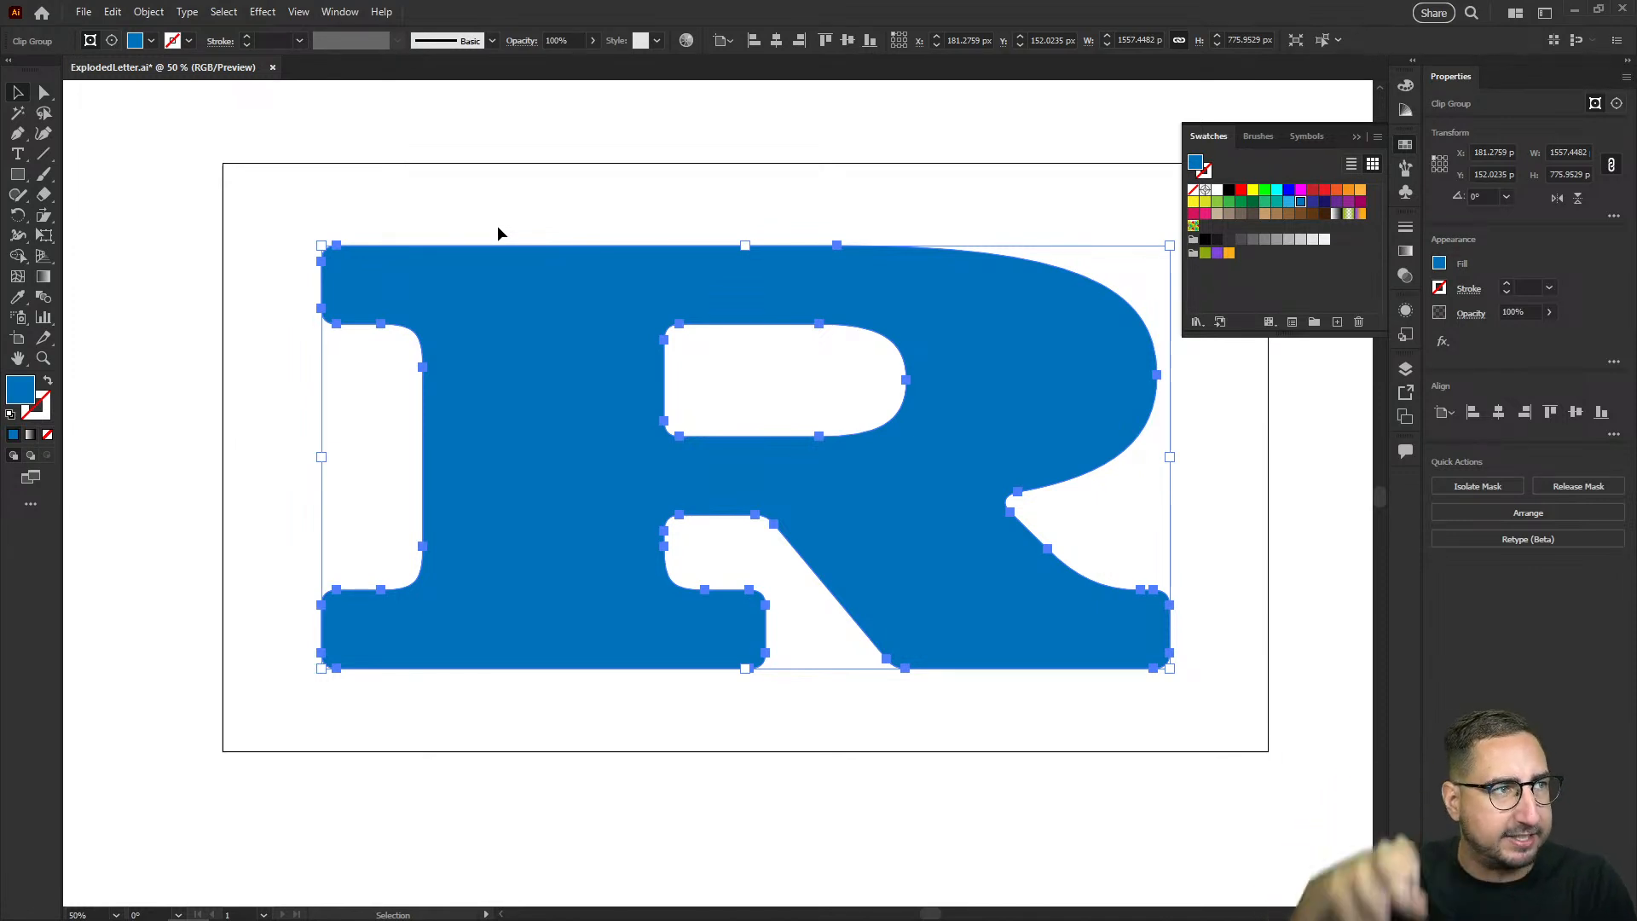
left_click(516, 203)
left_click(513, 274)
key("ctrl+c")
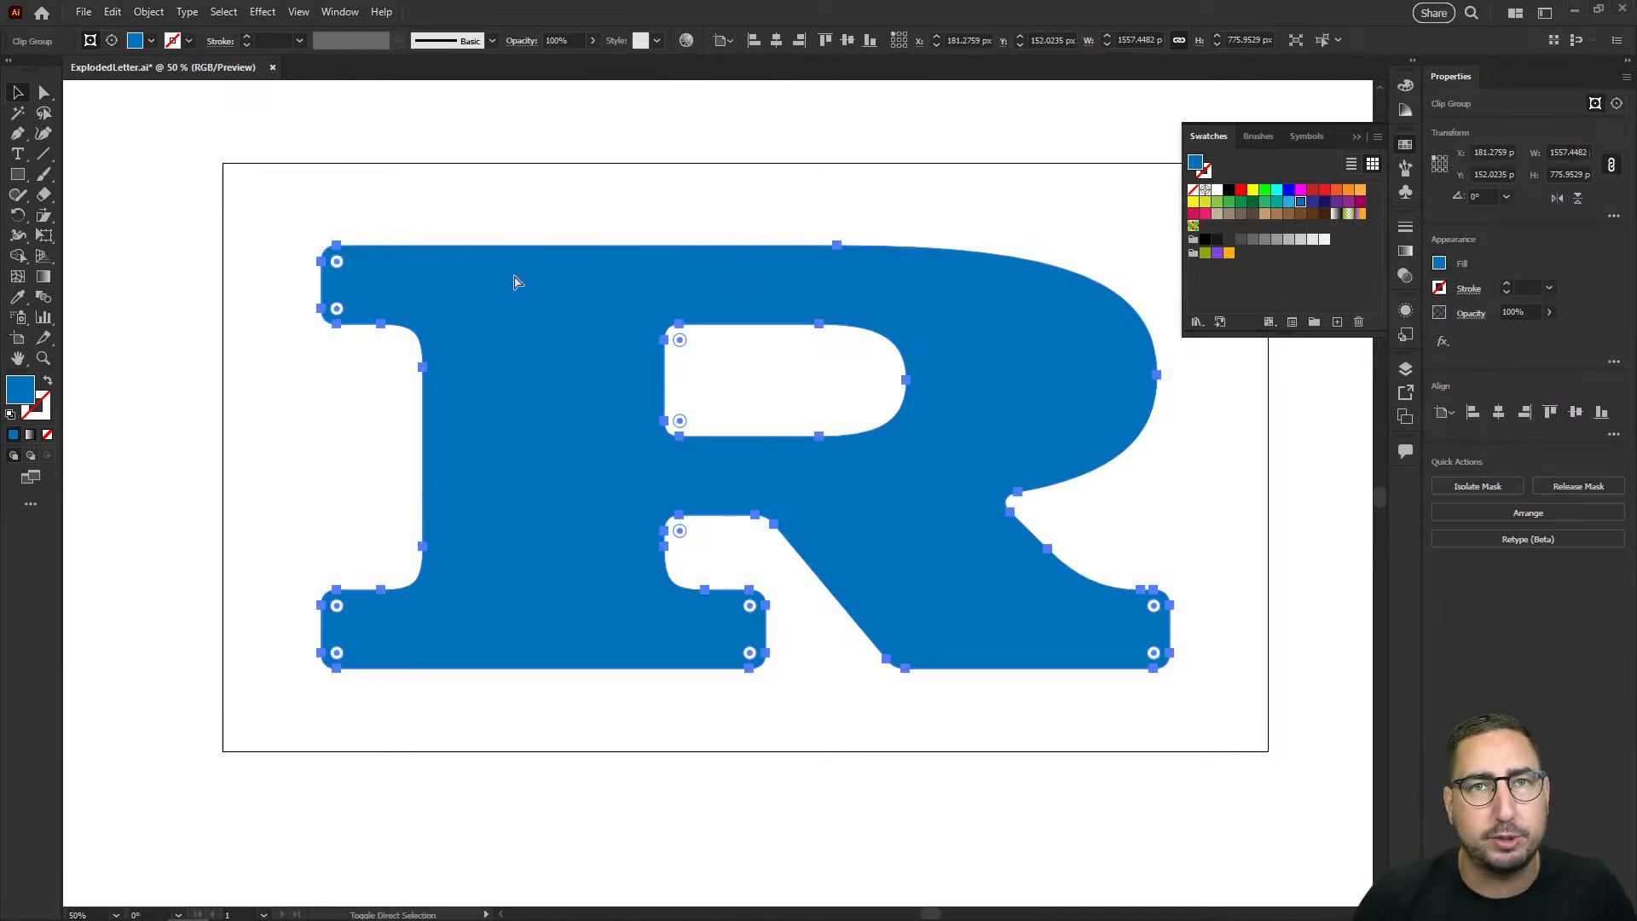
left_click(1266, 190)
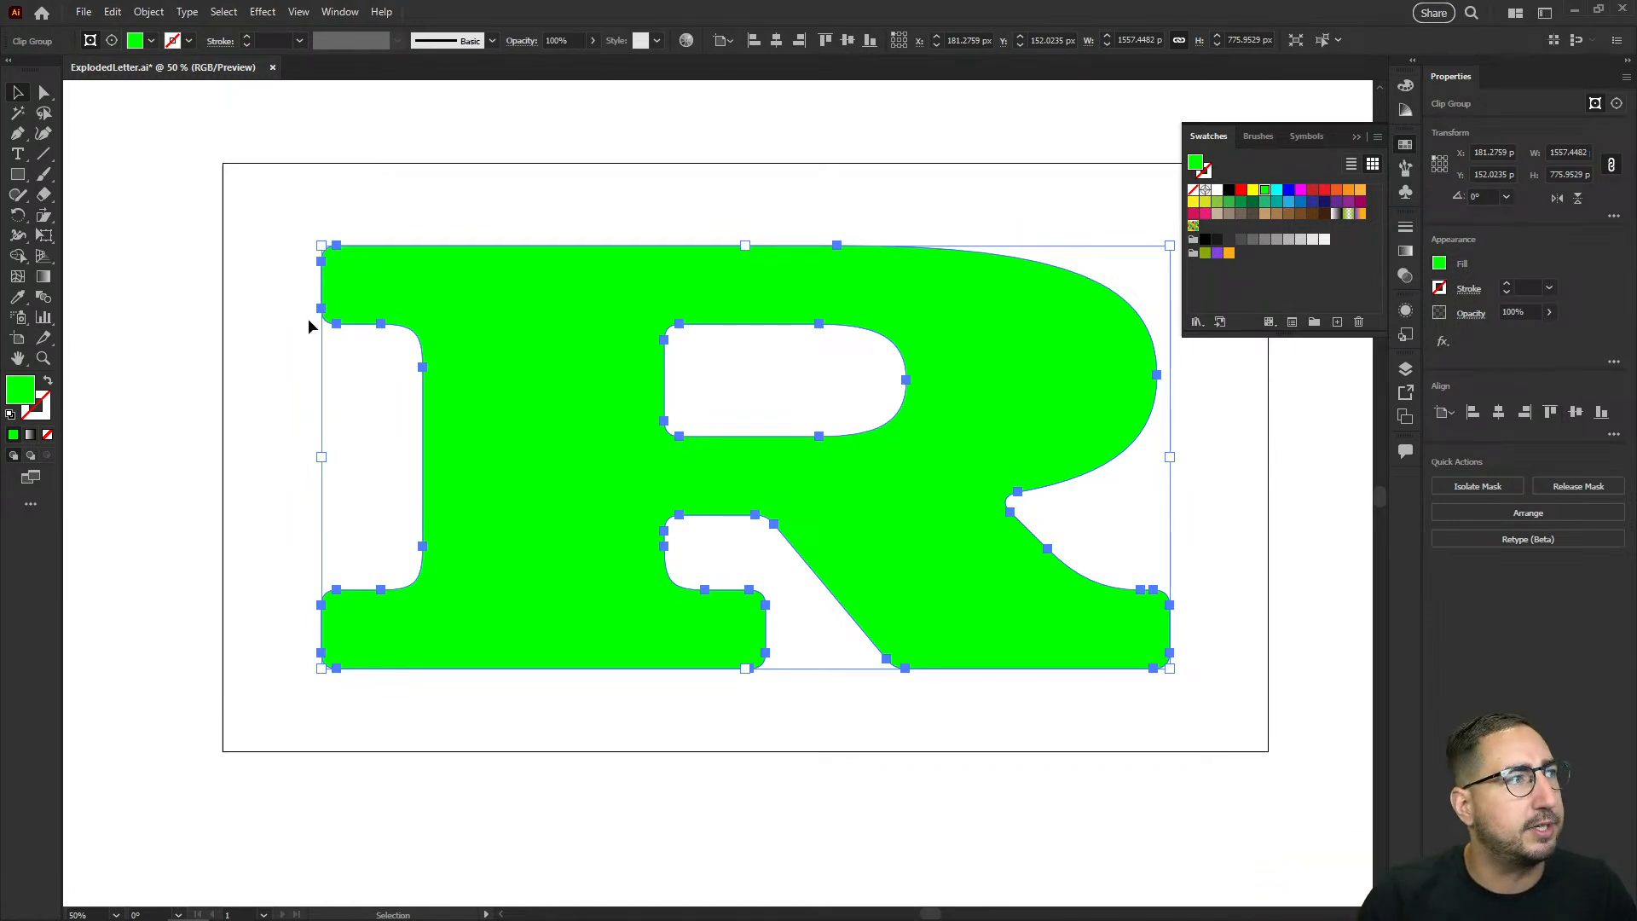
key("ctrl+z")
key("ctrl+shift+z")
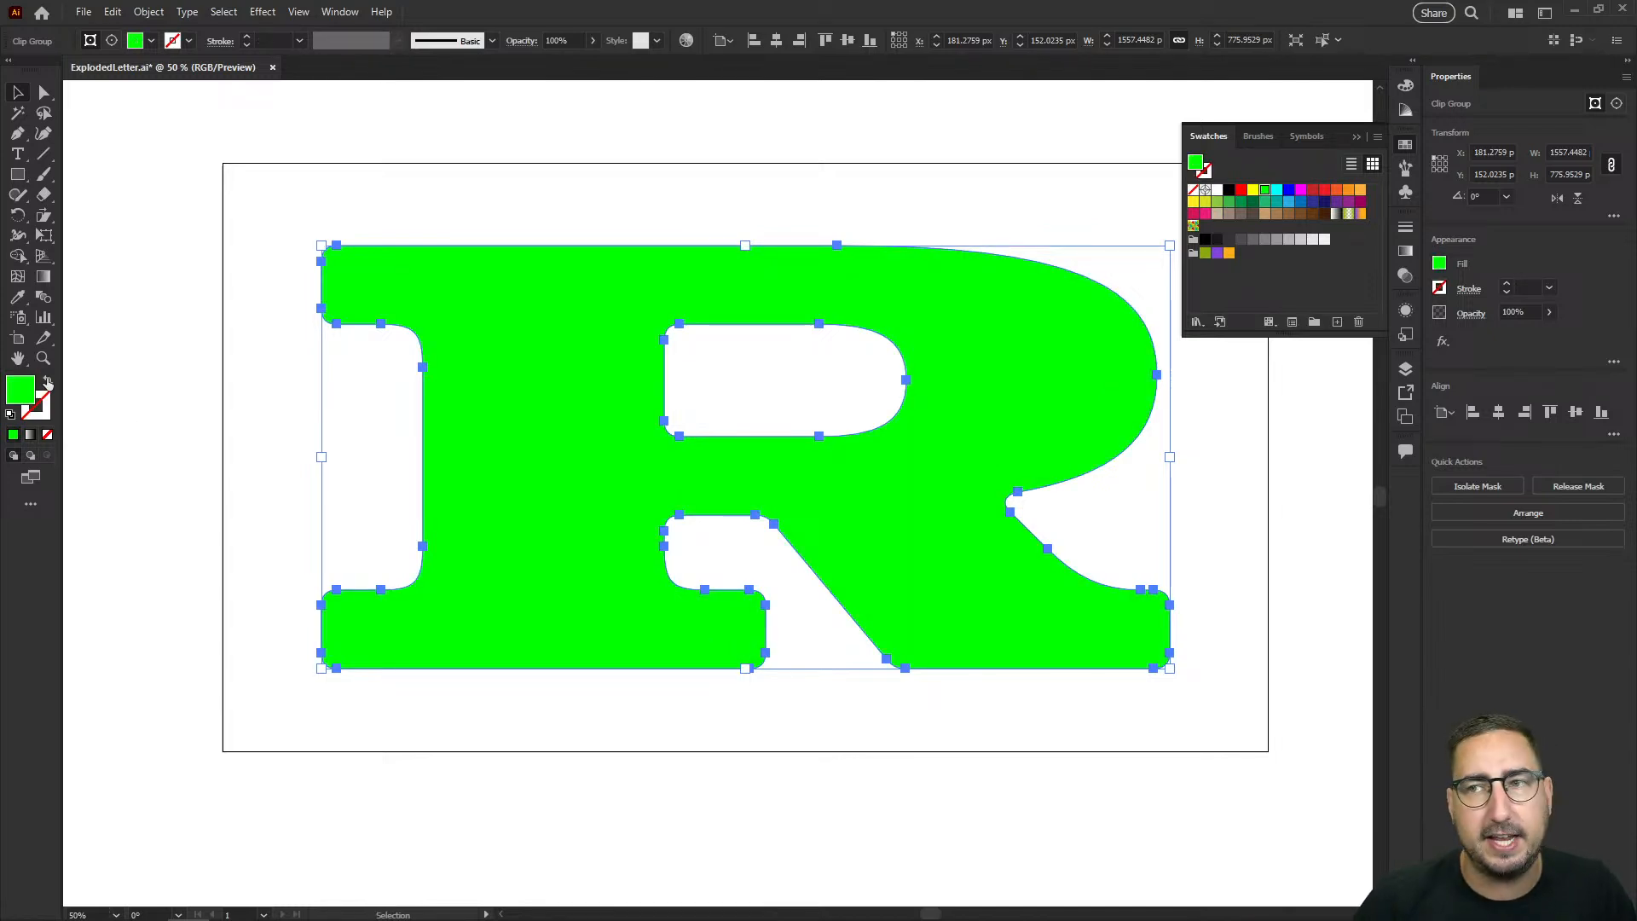
Step: Swap the front R's green fill to its stroke and set that stroke to 30 pt, aligned to the inside
left_click(47, 382)
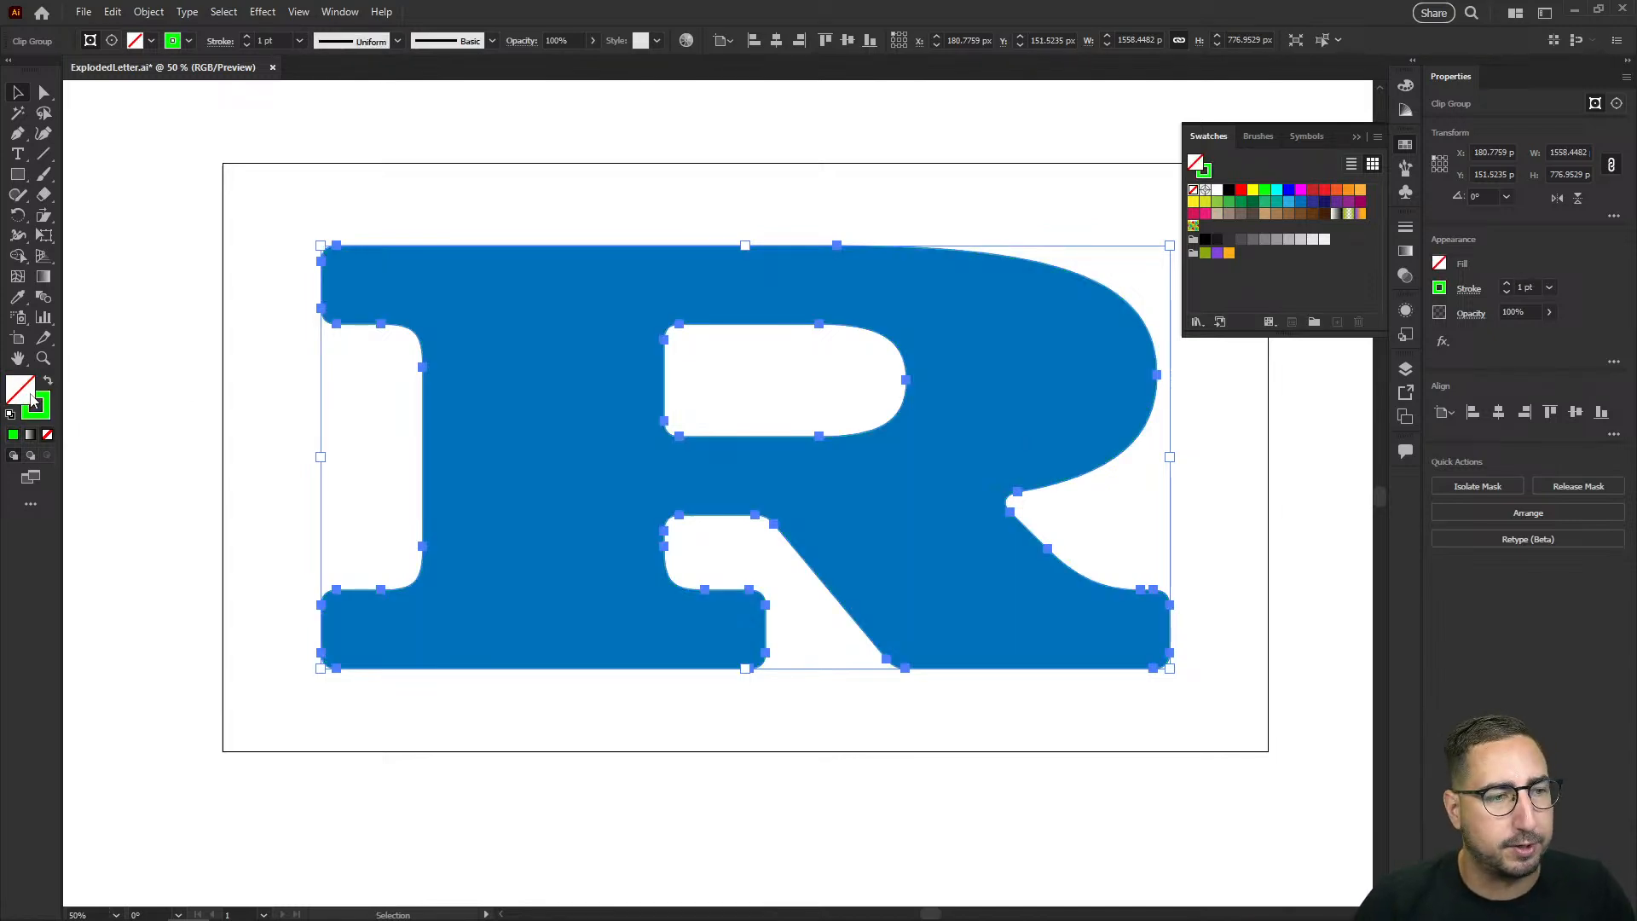
left_click(1405, 227)
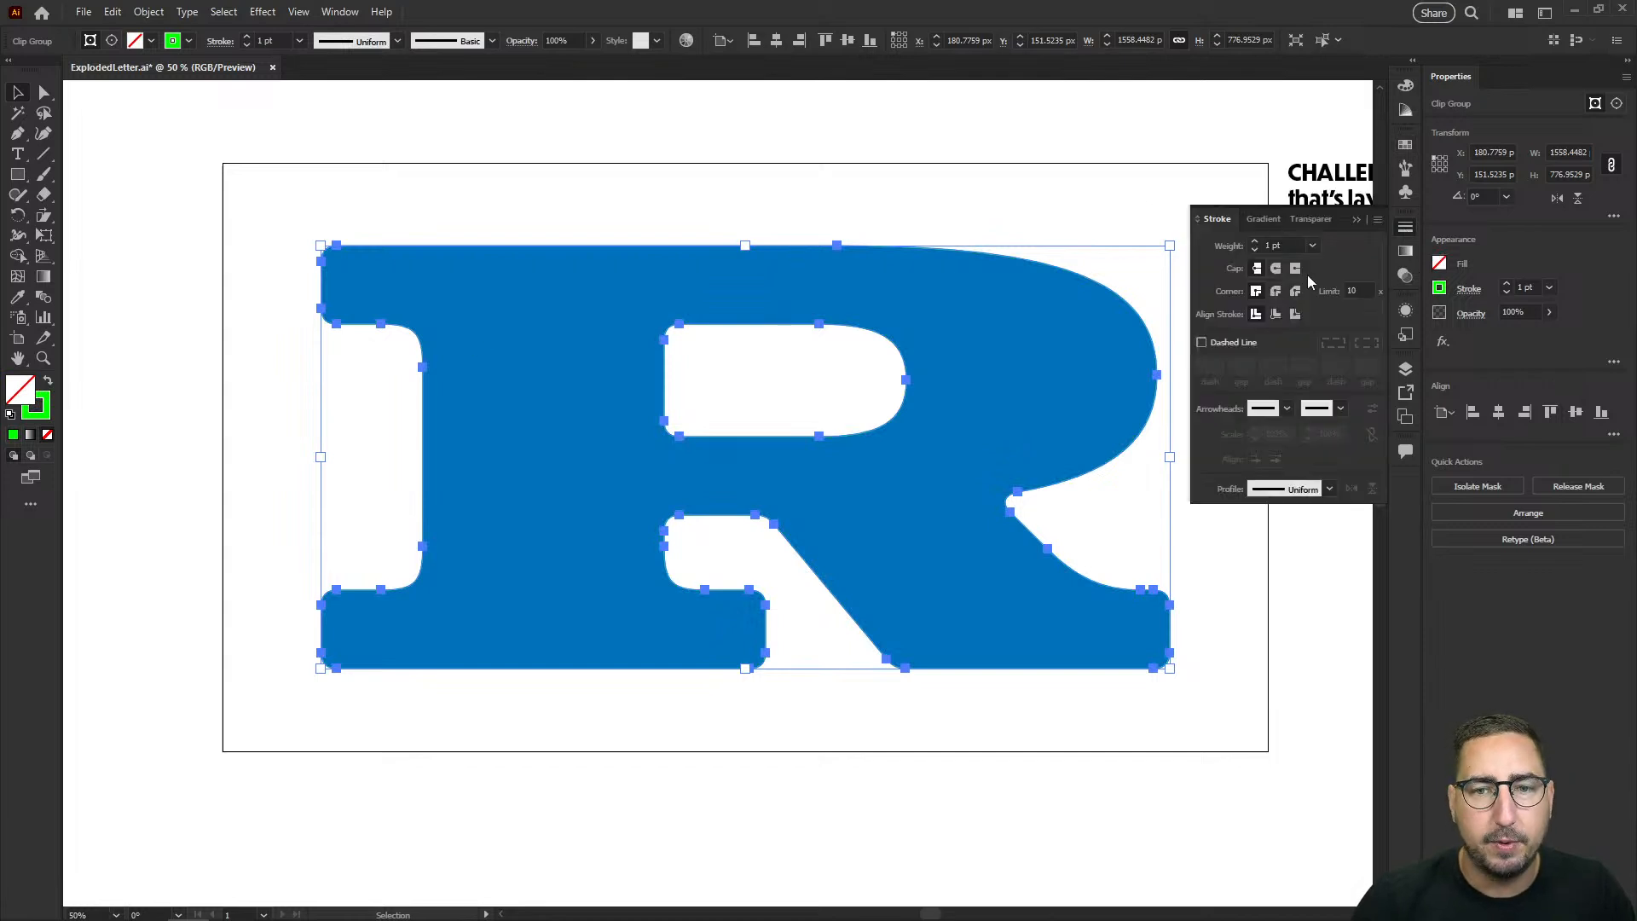
left_click(1277, 316)
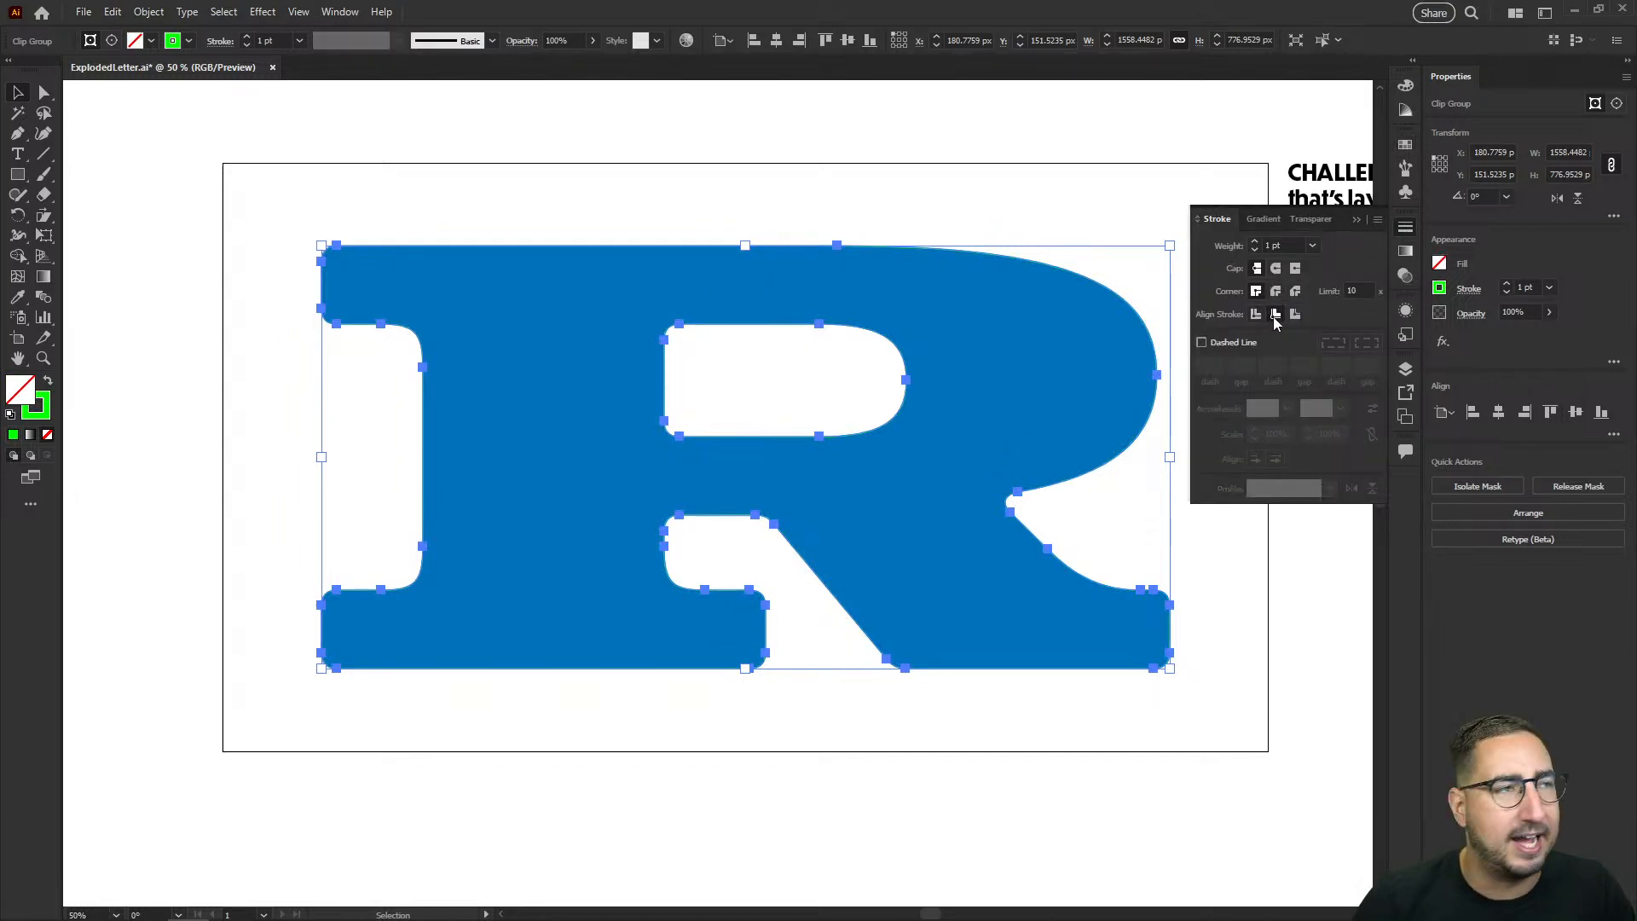
left_click(1279, 247)
key("shift+Up")
key("shift+Up")
key("shift+Up")
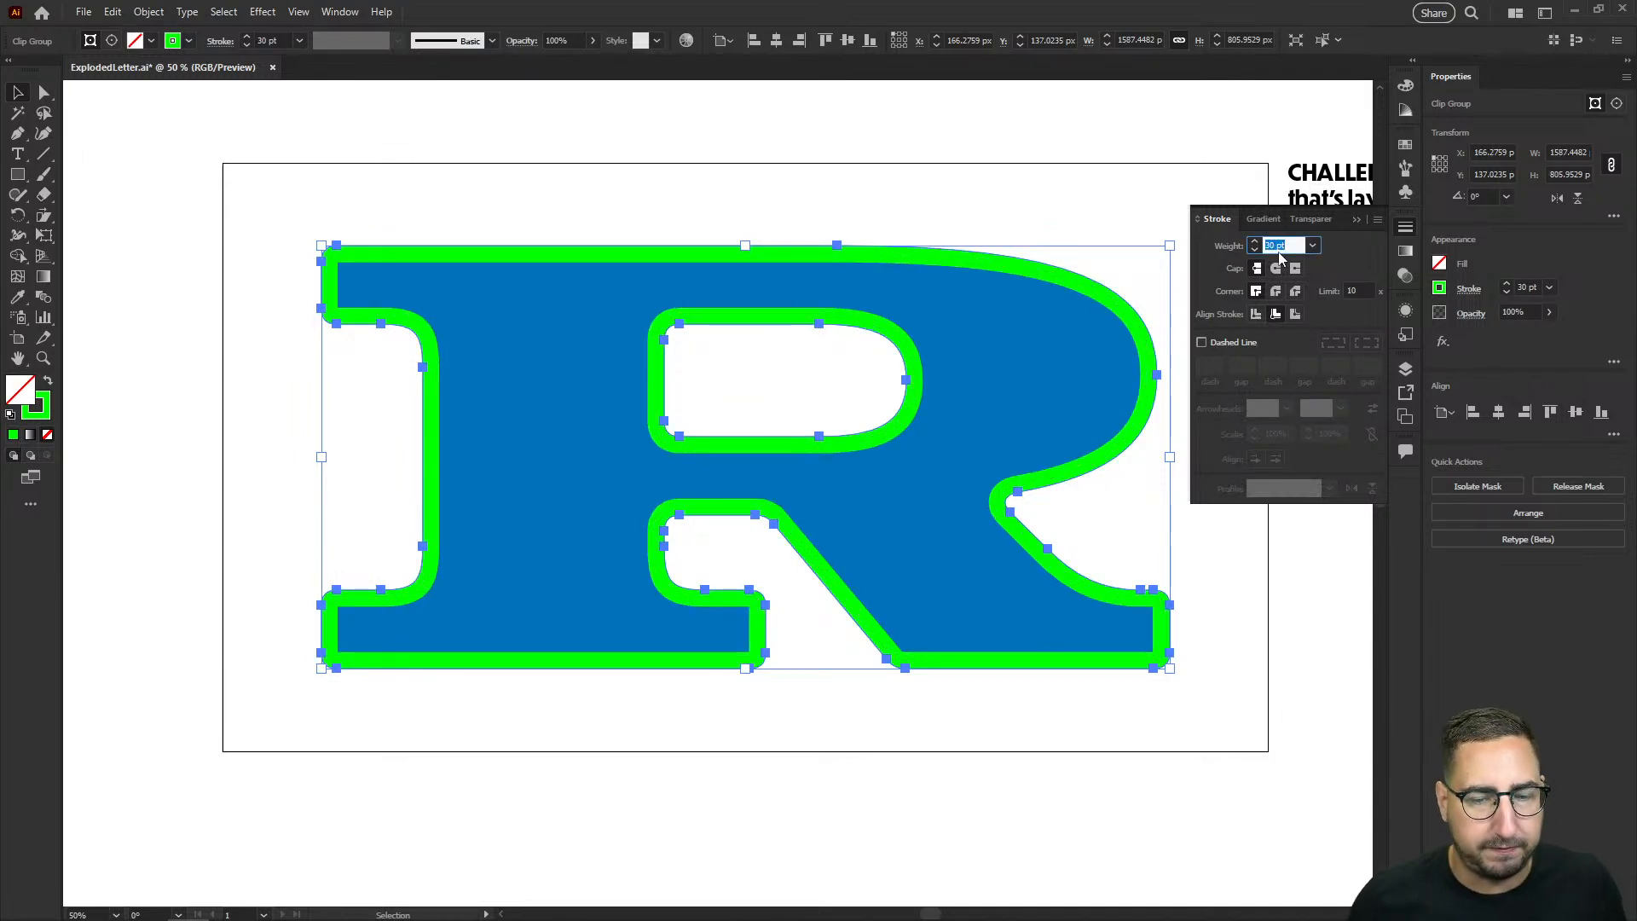
Step: Give the green stroke a round cap and round corner joins
left_click(1276, 267)
left_click(1276, 291)
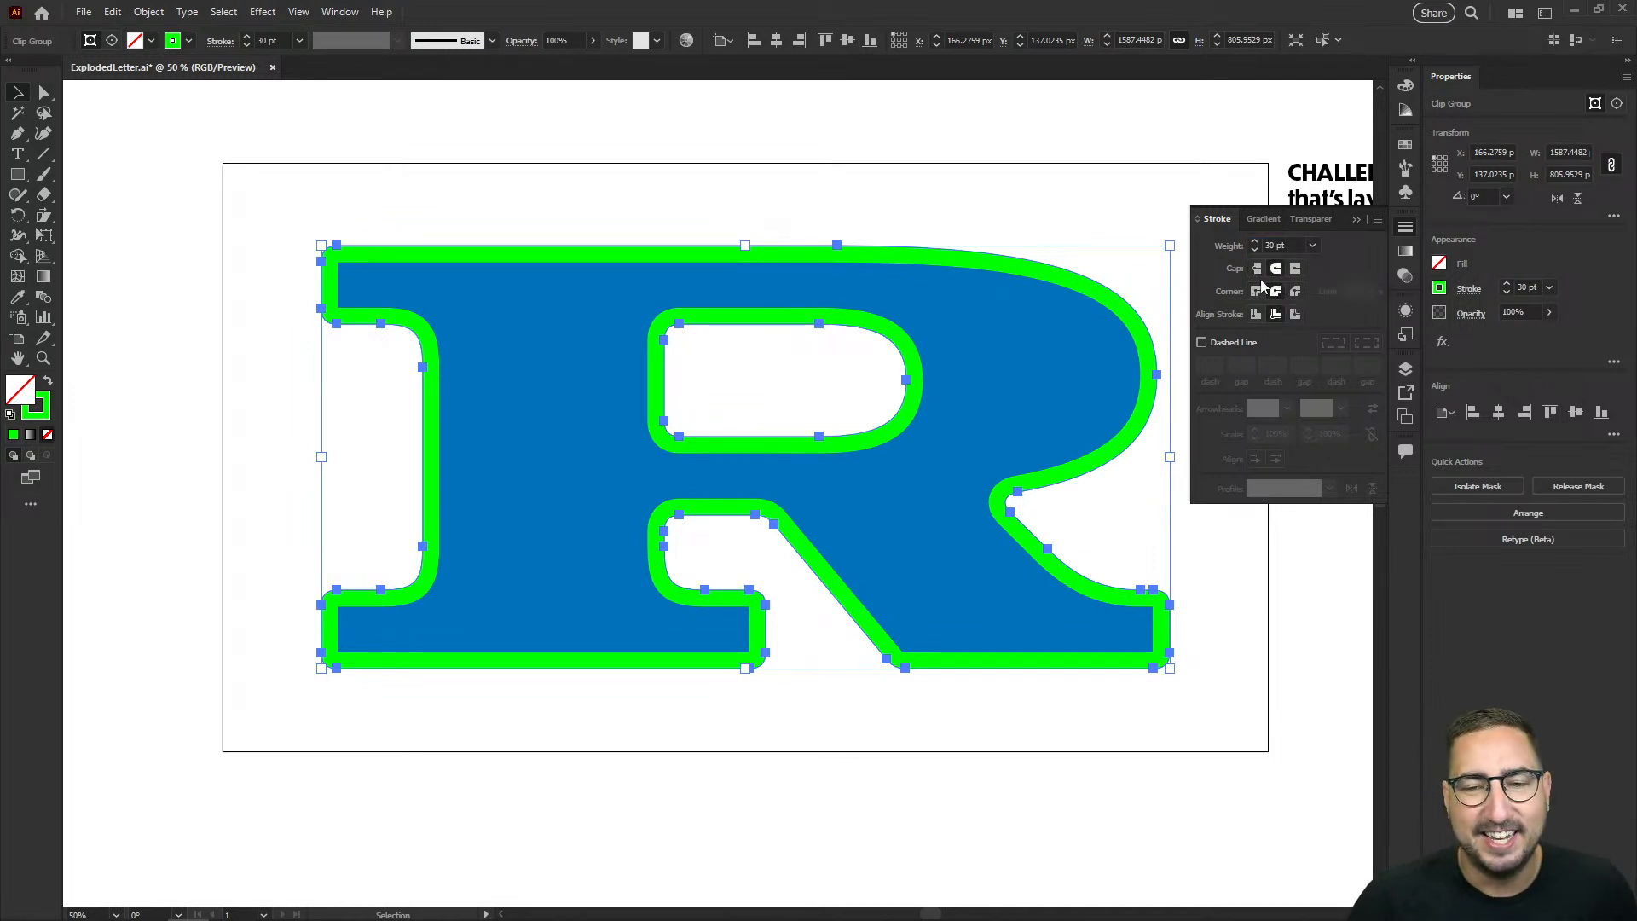
left_click(887, 207)
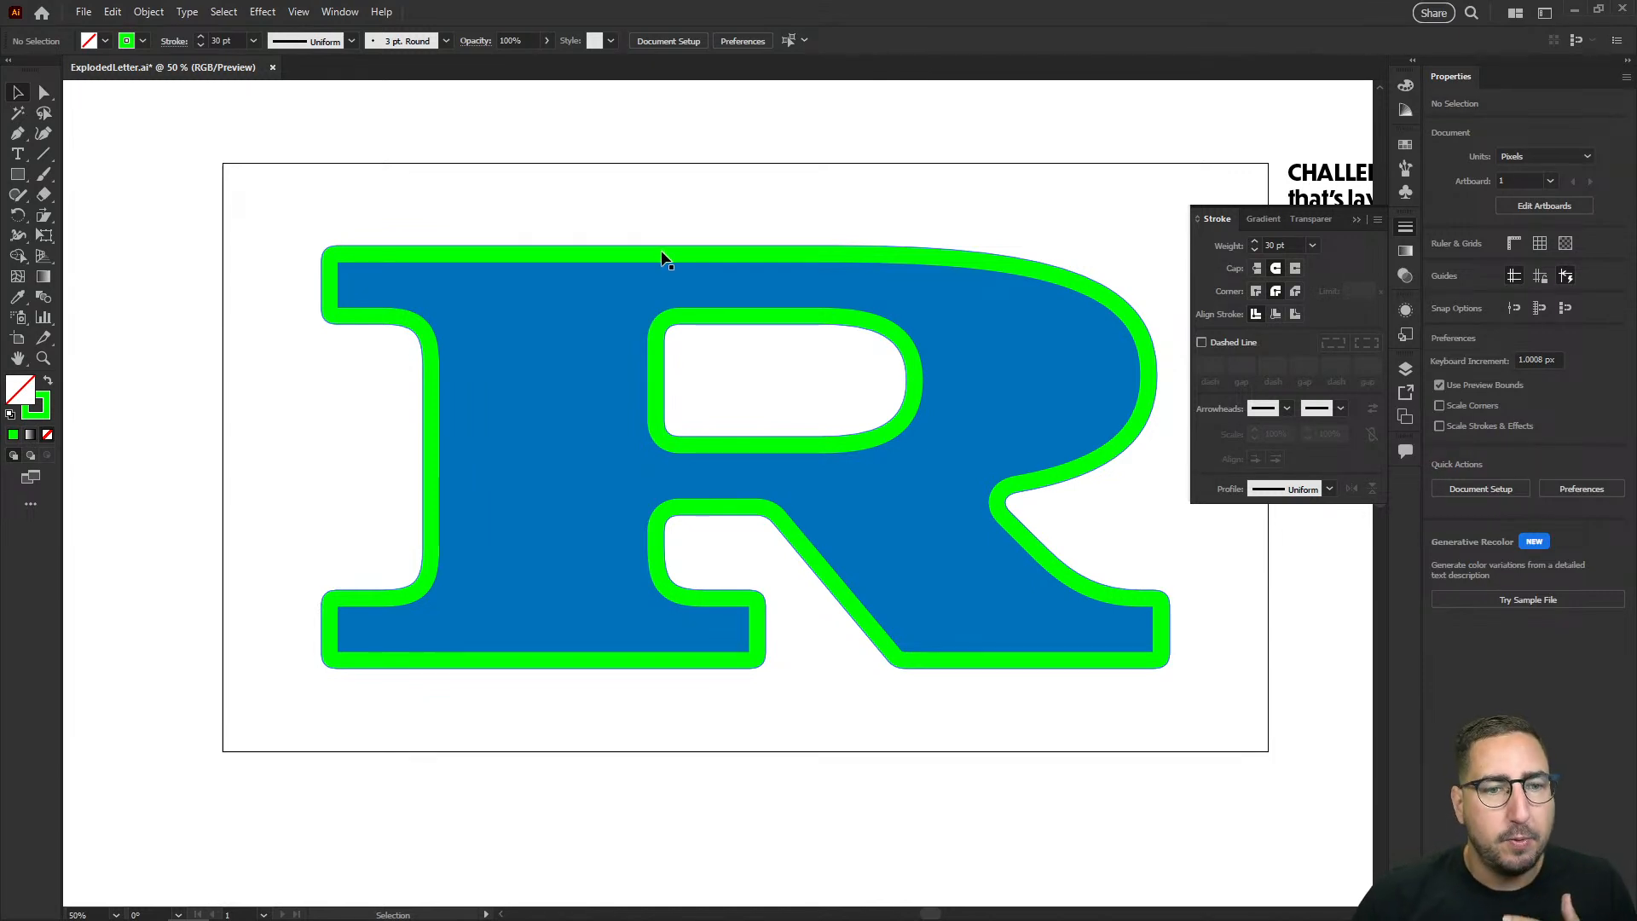
Step: Place the blue R in front of the green outline and duplicate it about 39 px to the right and 39 px down
left_click(588, 337)
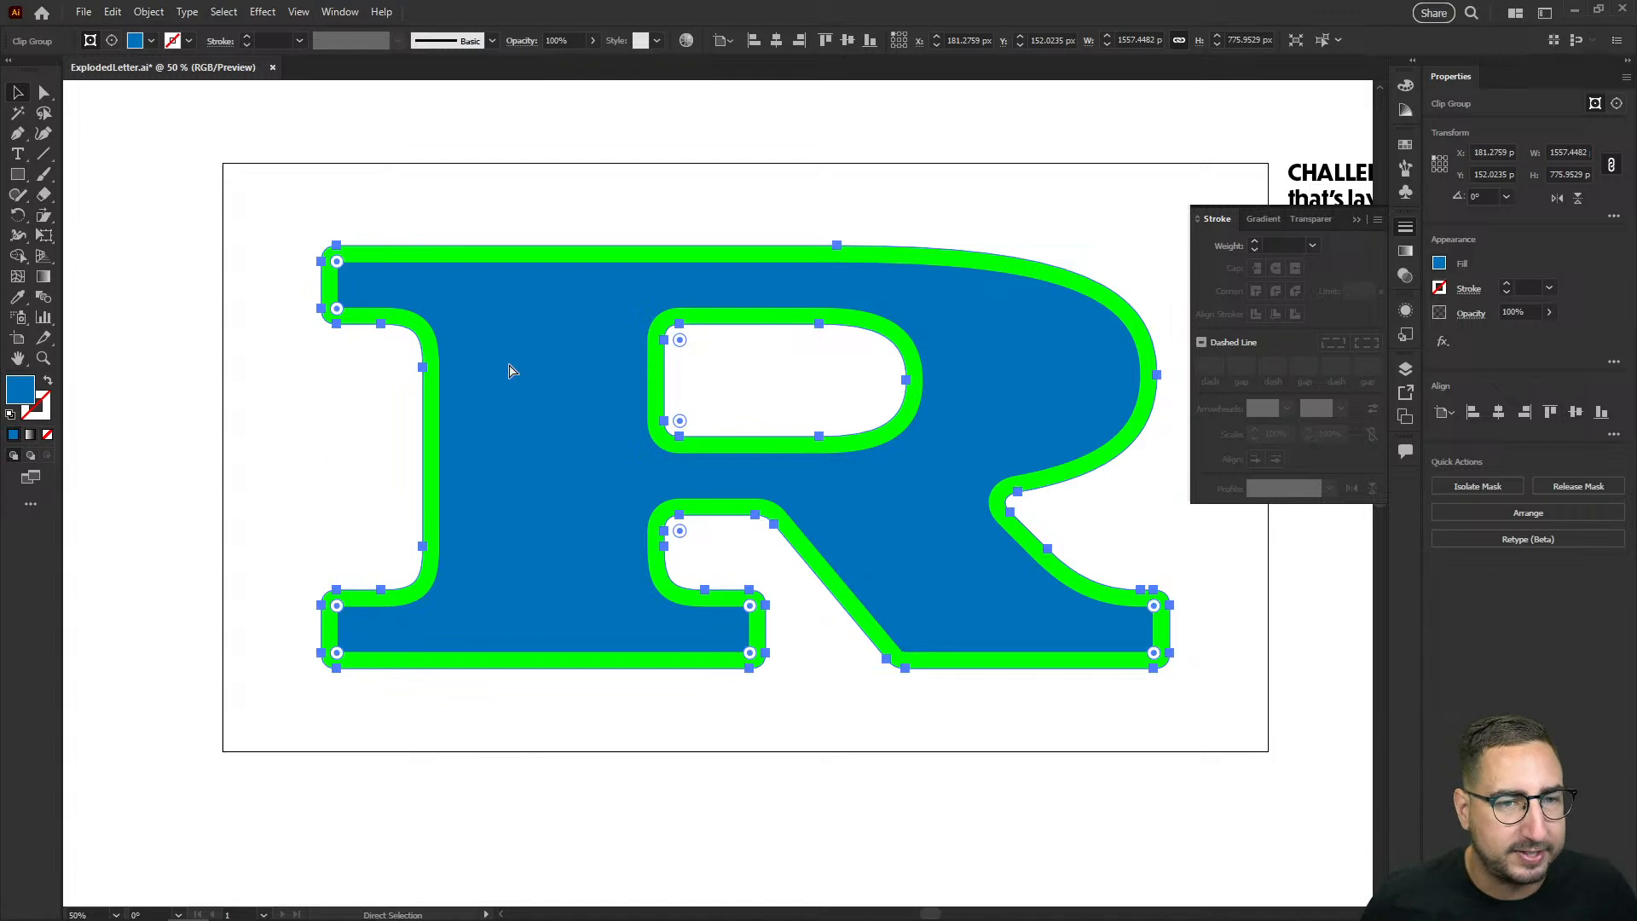
key("ctrl+shift+]")
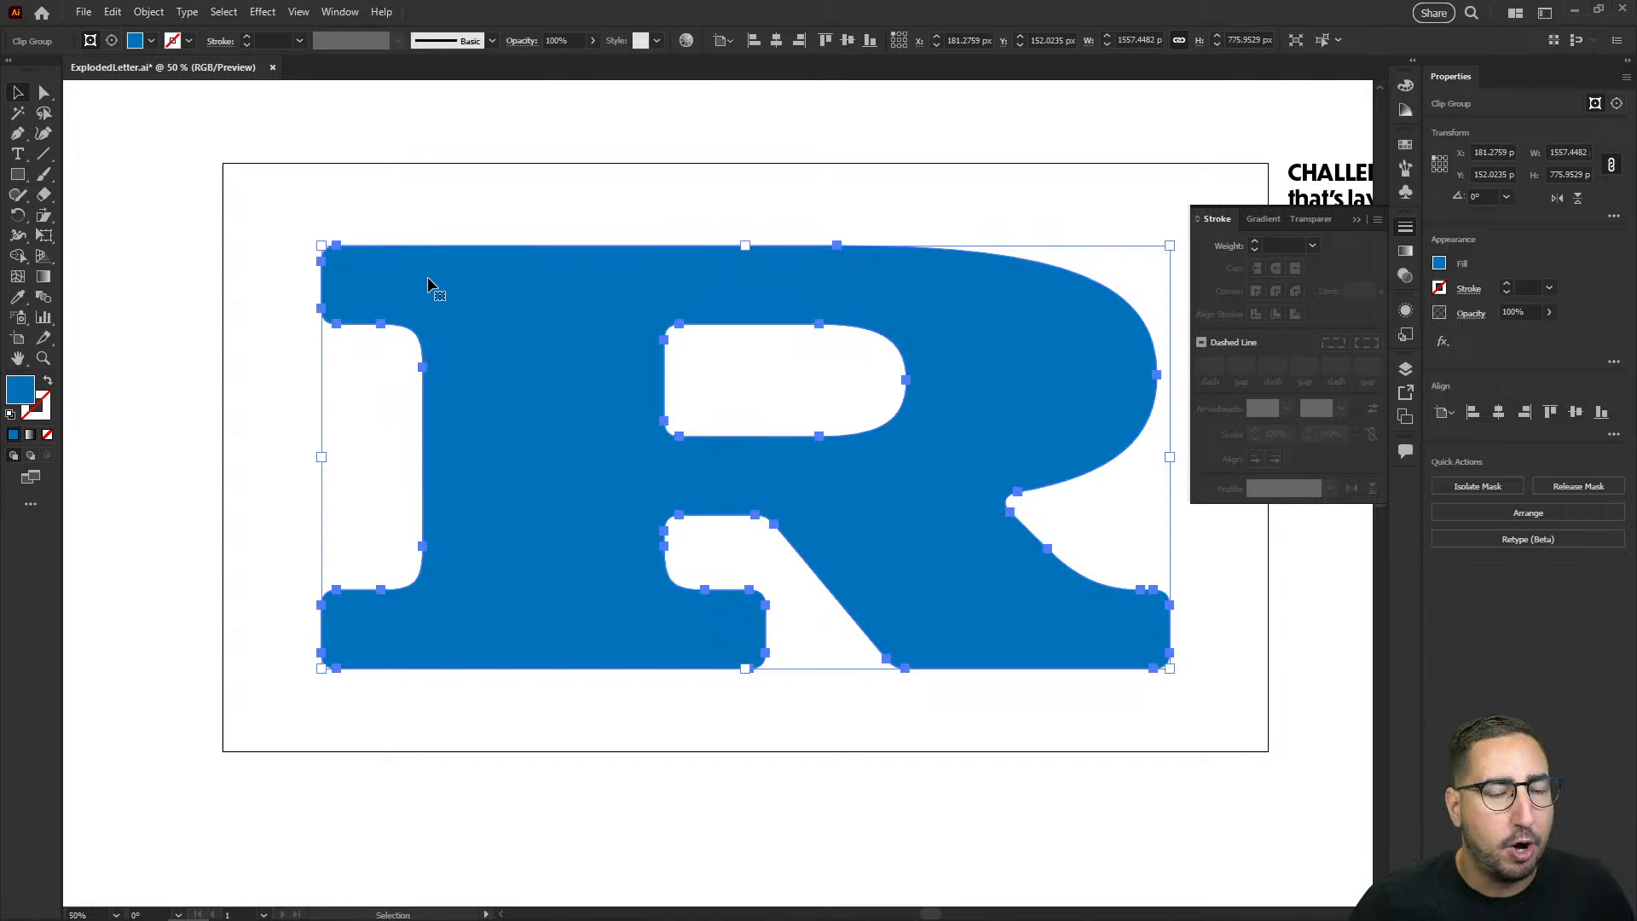
left_click_drag(427, 276, 461, 323)
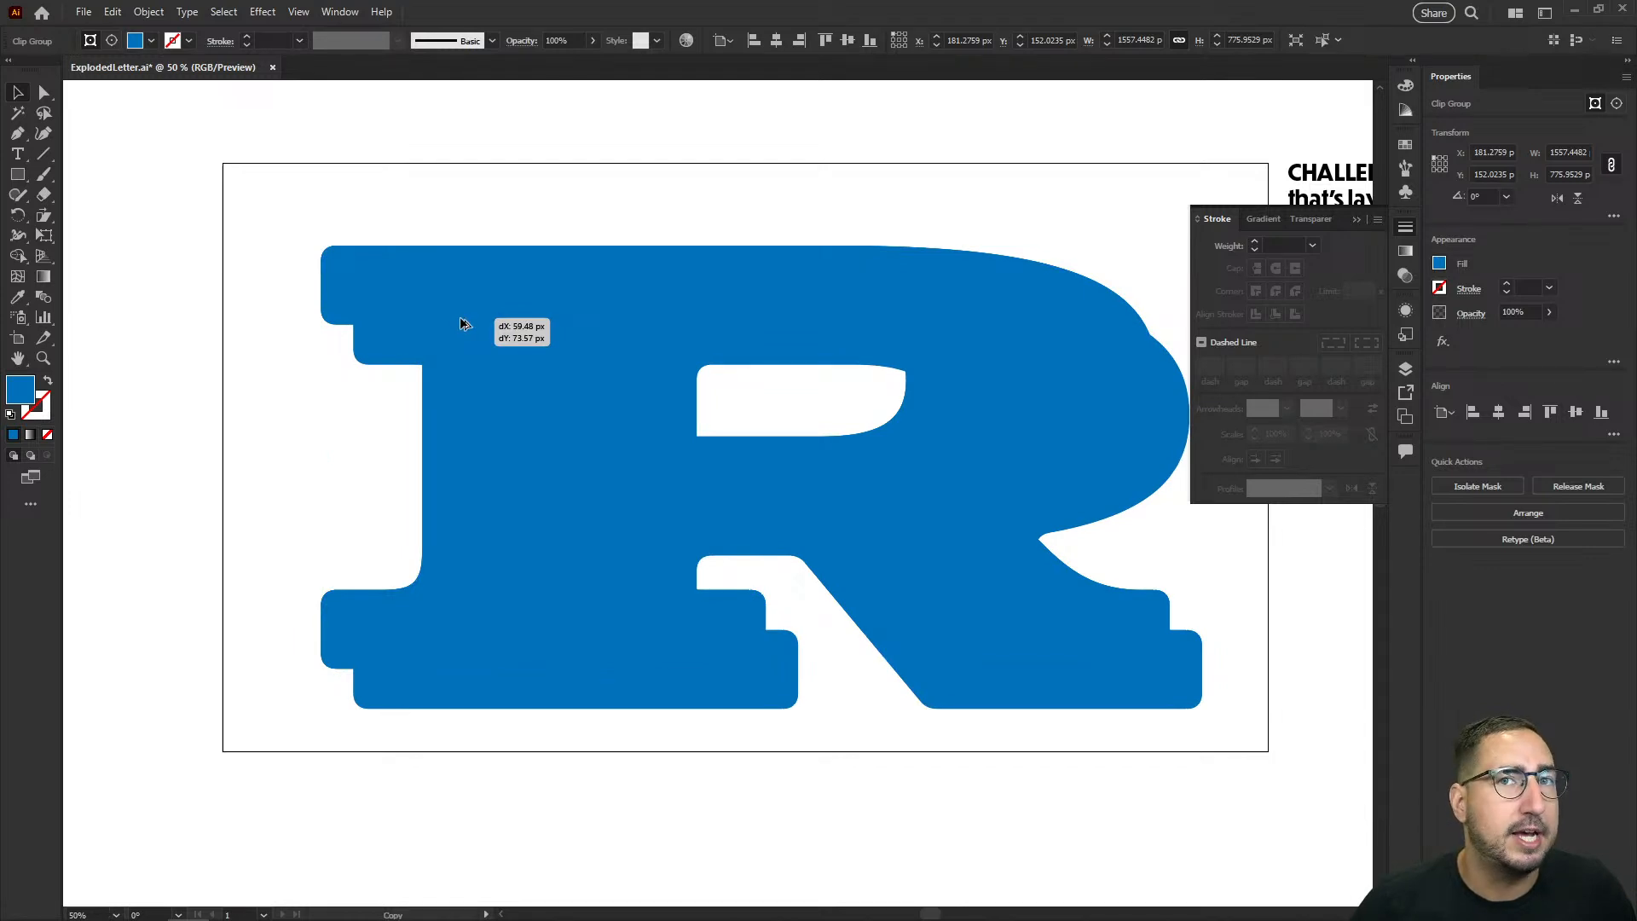
mouse_move(461, 322)
left_mouse_down()
mouse_move(559, 376)
mouse_move(439, 305)
left_mouse_up()
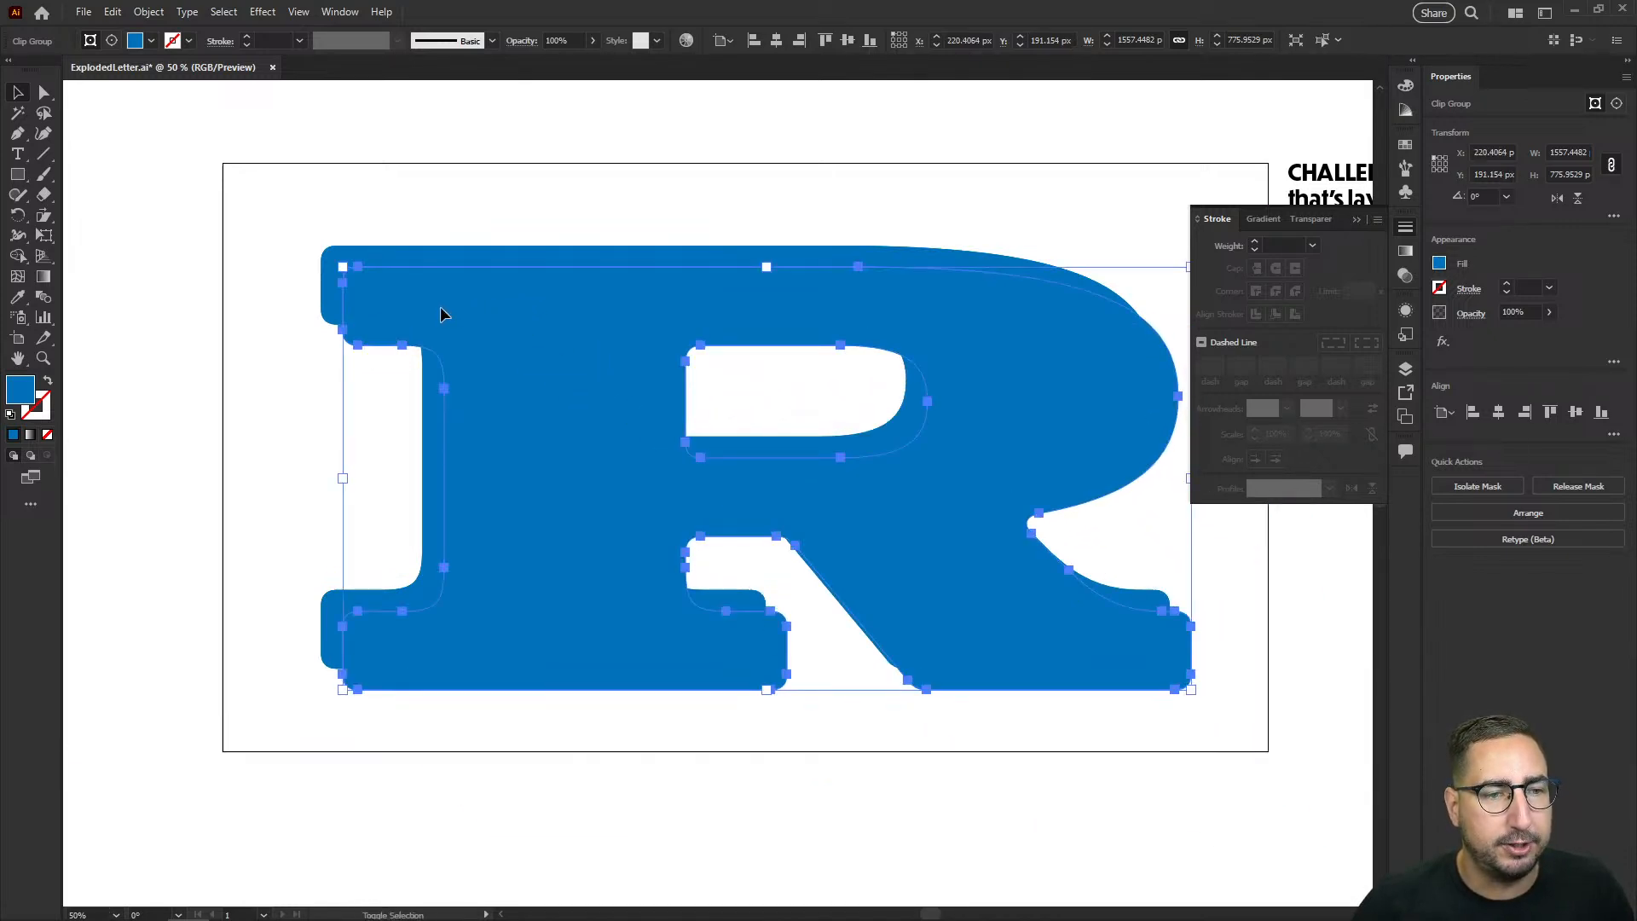
Step: Try to subtract and intersect the offset R copy with the blue R using Pathfinder while both are clip groups
left_click(413, 249, "shift")
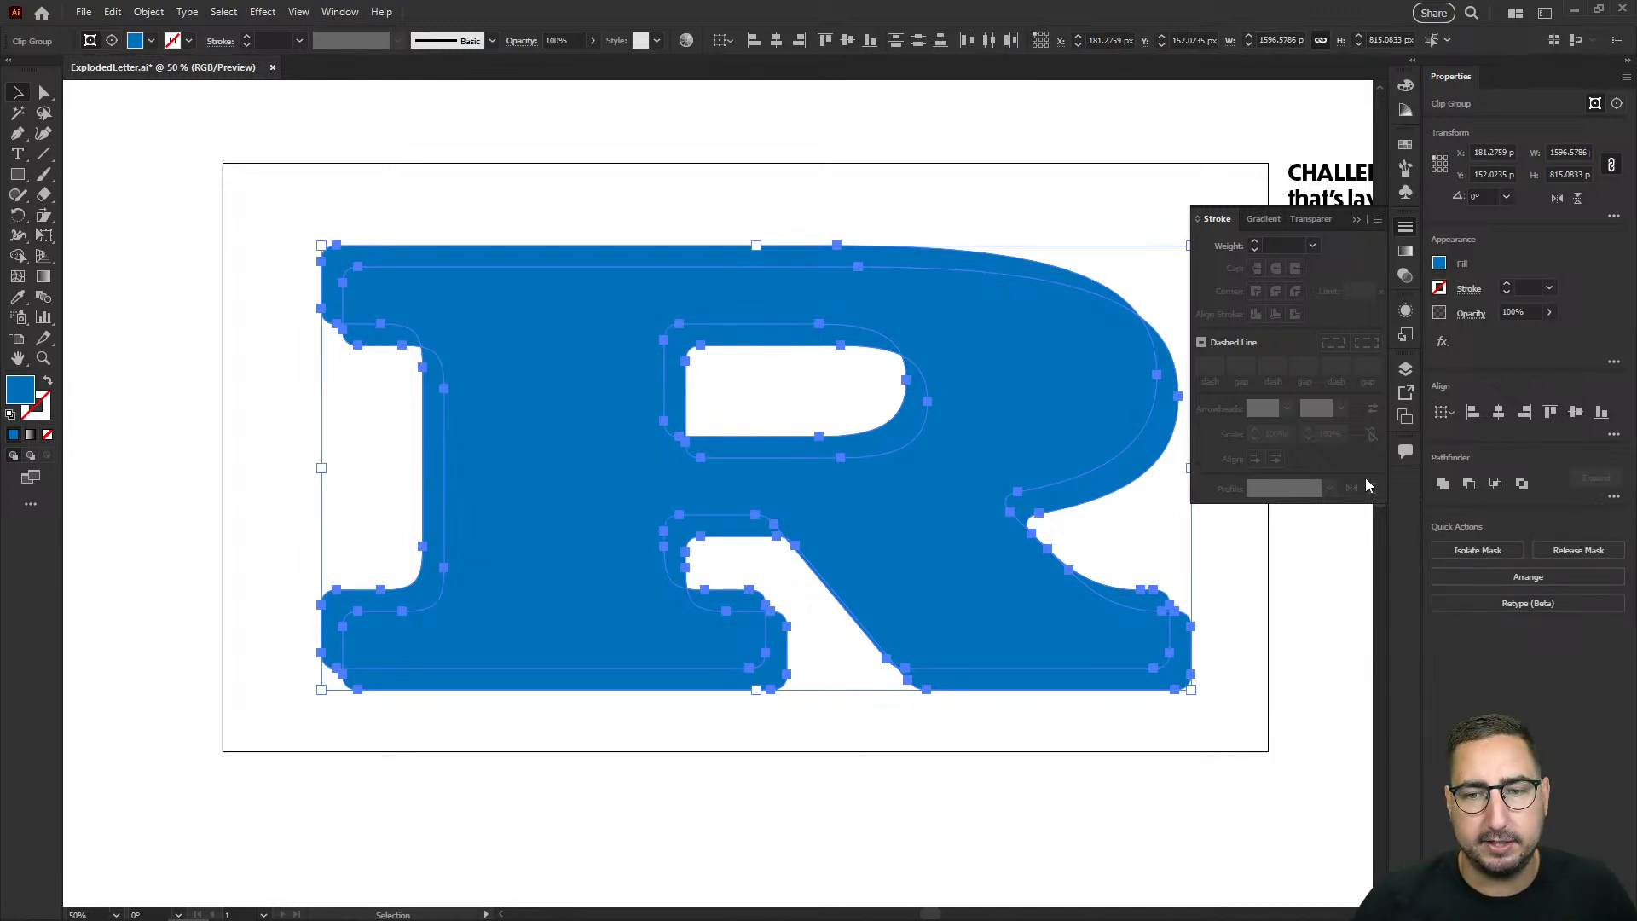
left_click(1469, 483)
left_click(944, 488)
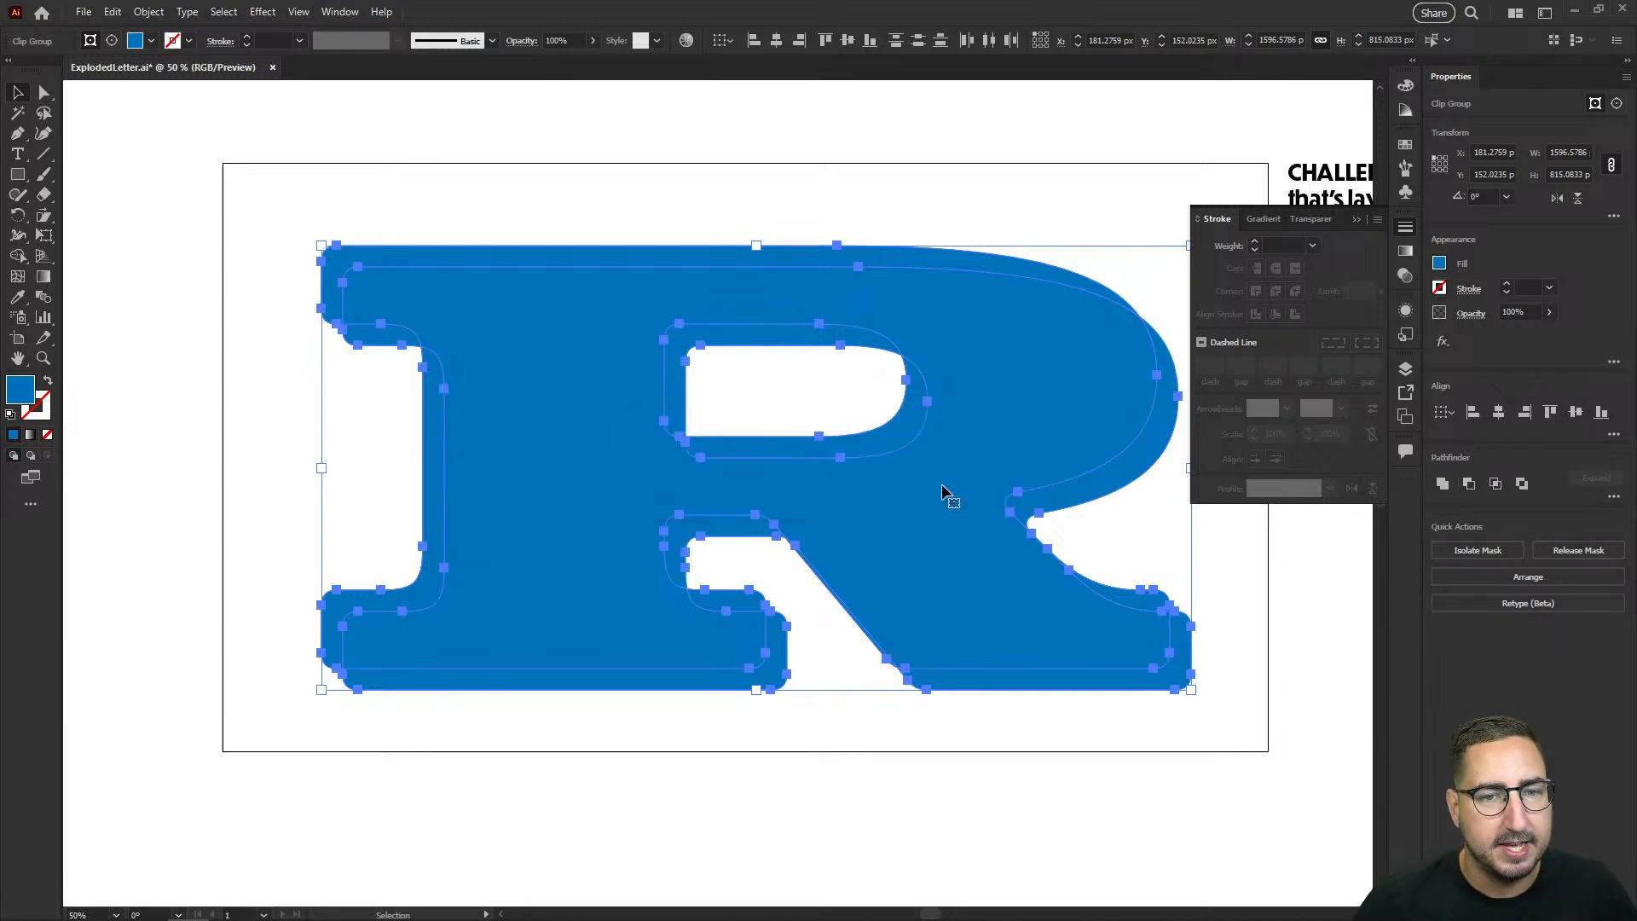
left_click(1497, 488)
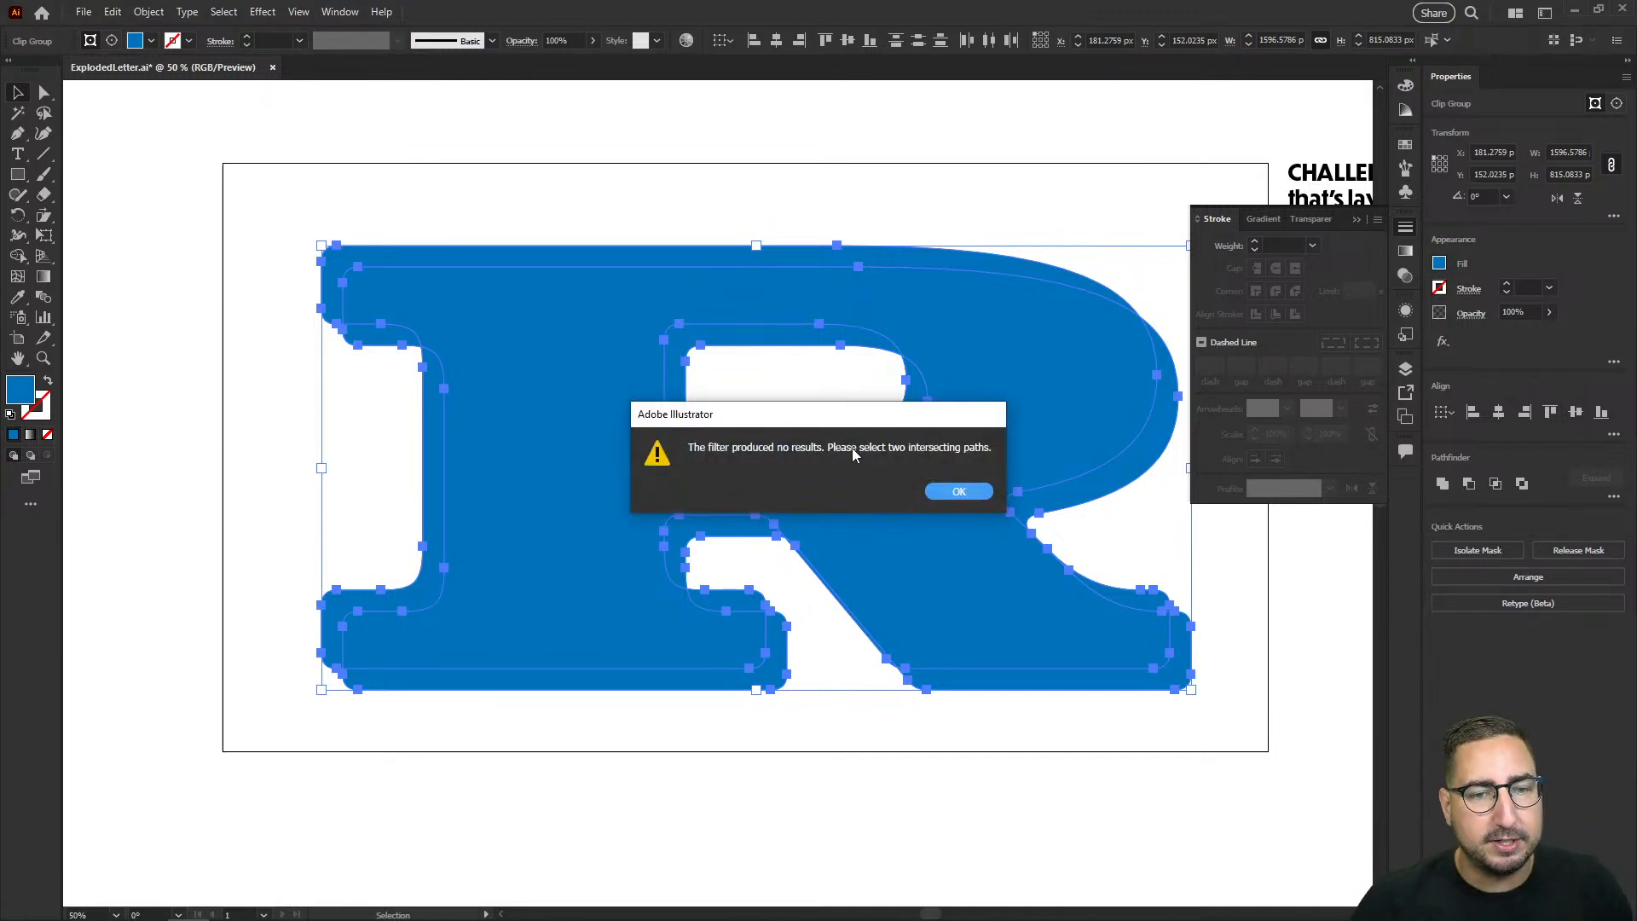
left_click(961, 491)
Step: Remove the offset R copy and release the clipping mask on the remaining front blue R
left_click(661, 215)
left_click(547, 333)
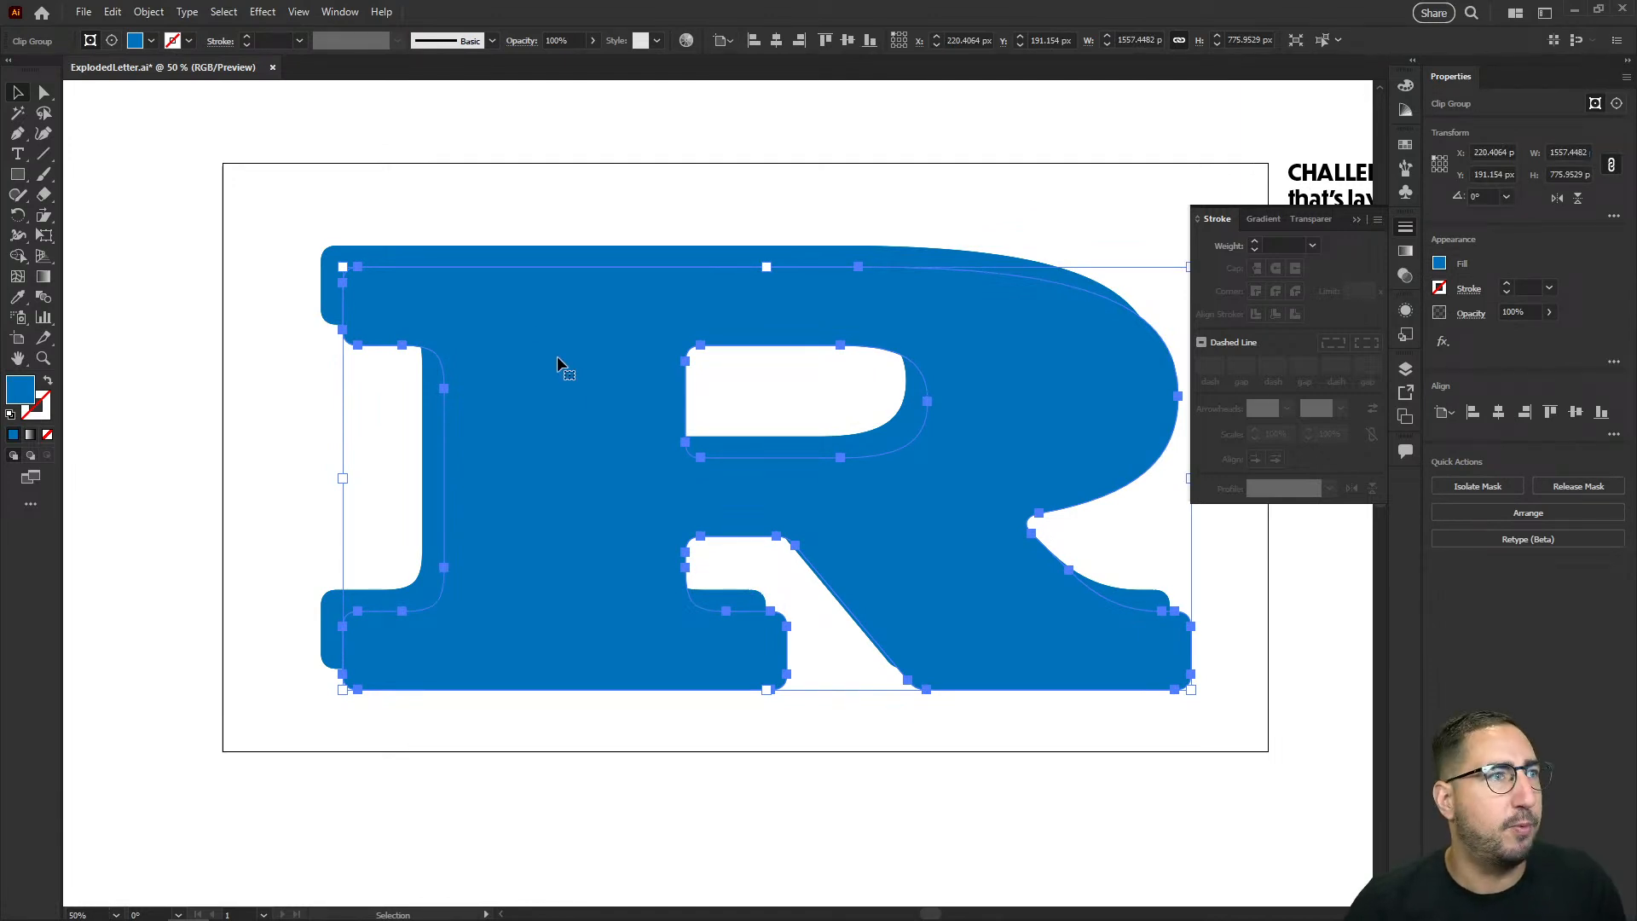
right_click(595, 314)
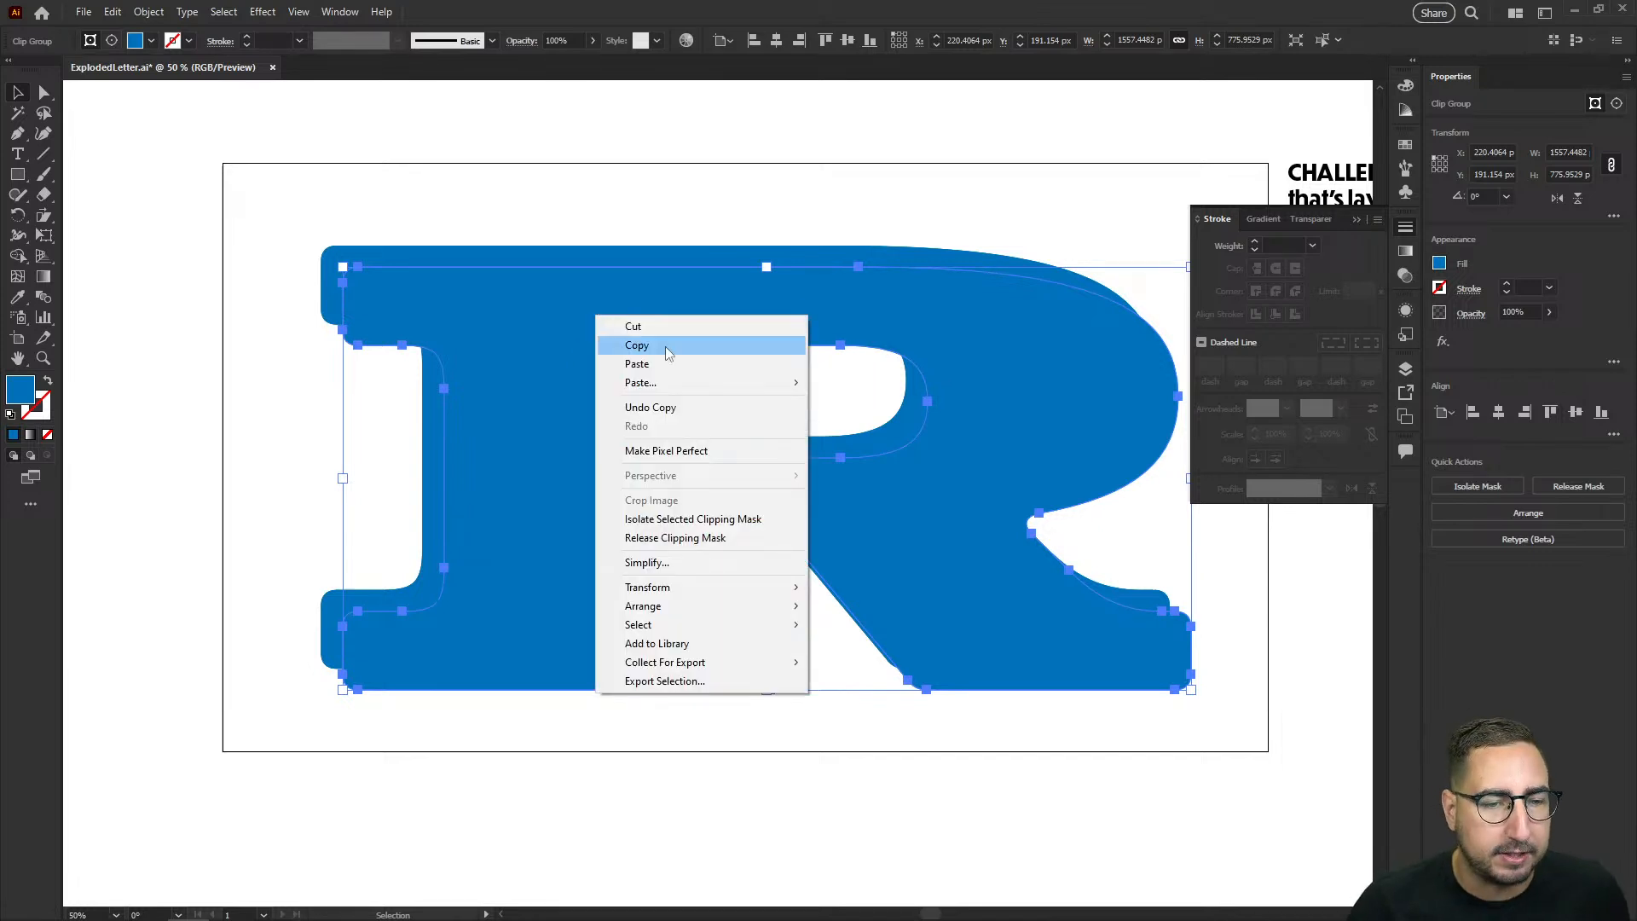
left_click(676, 539)
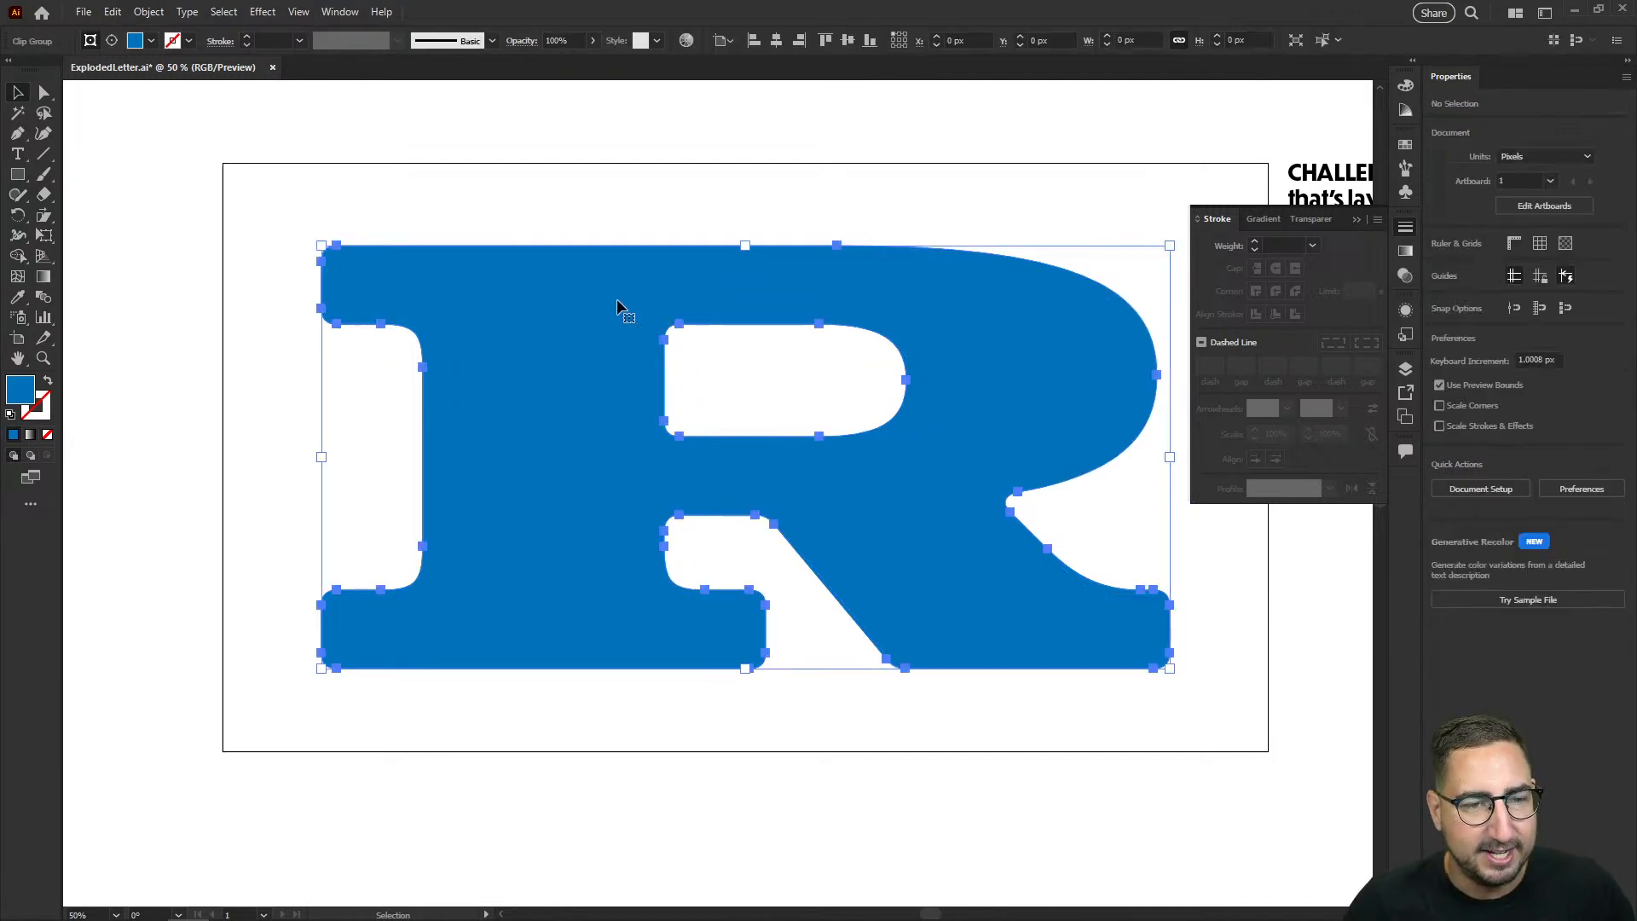
right_click(595, 315)
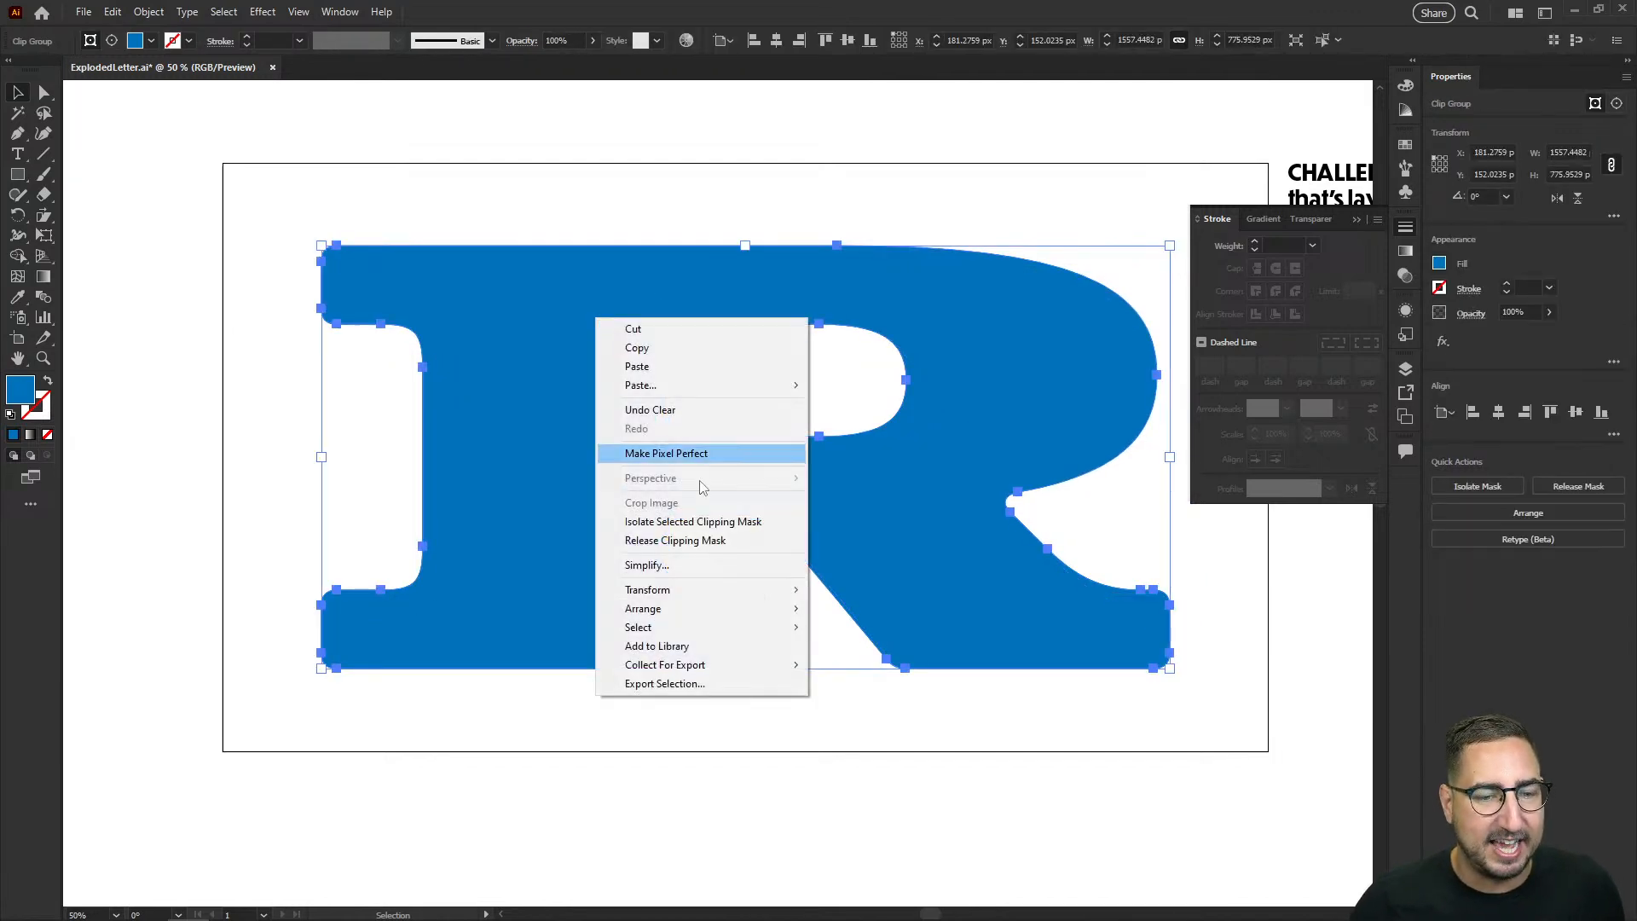
left_click(682, 541)
Step: Duplicate the released blue R 54 px to the right and 54 px down, and subtract the copy from the original with Minus Front
left_click(523, 238)
left_click_drag(520, 288, 550, 318)
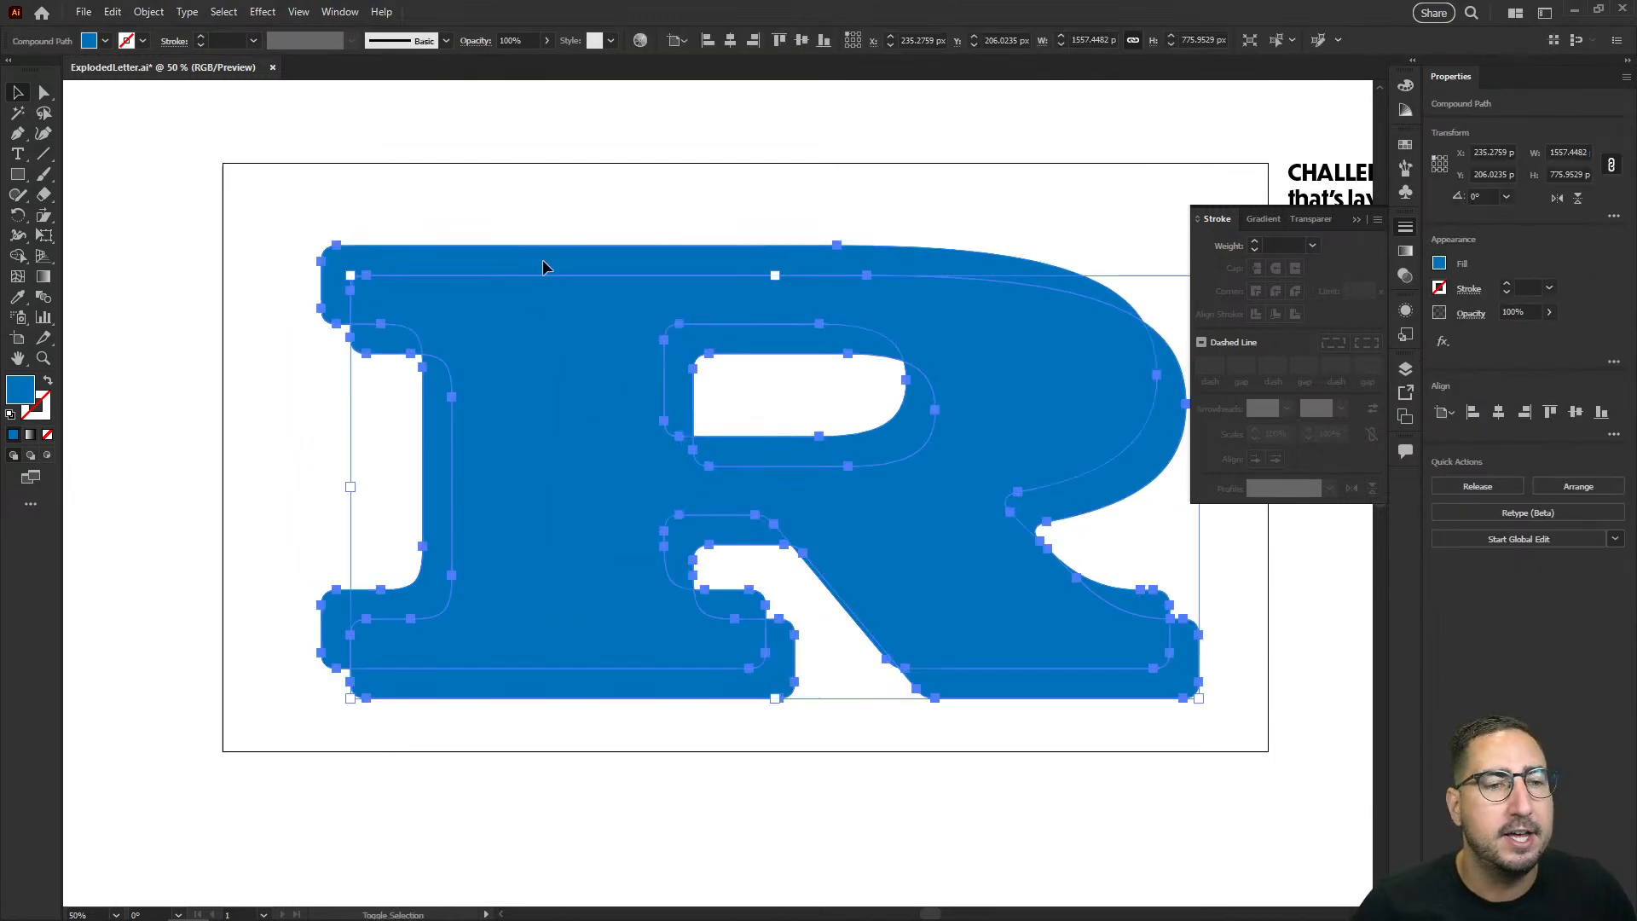
left_click(543, 261, "shift")
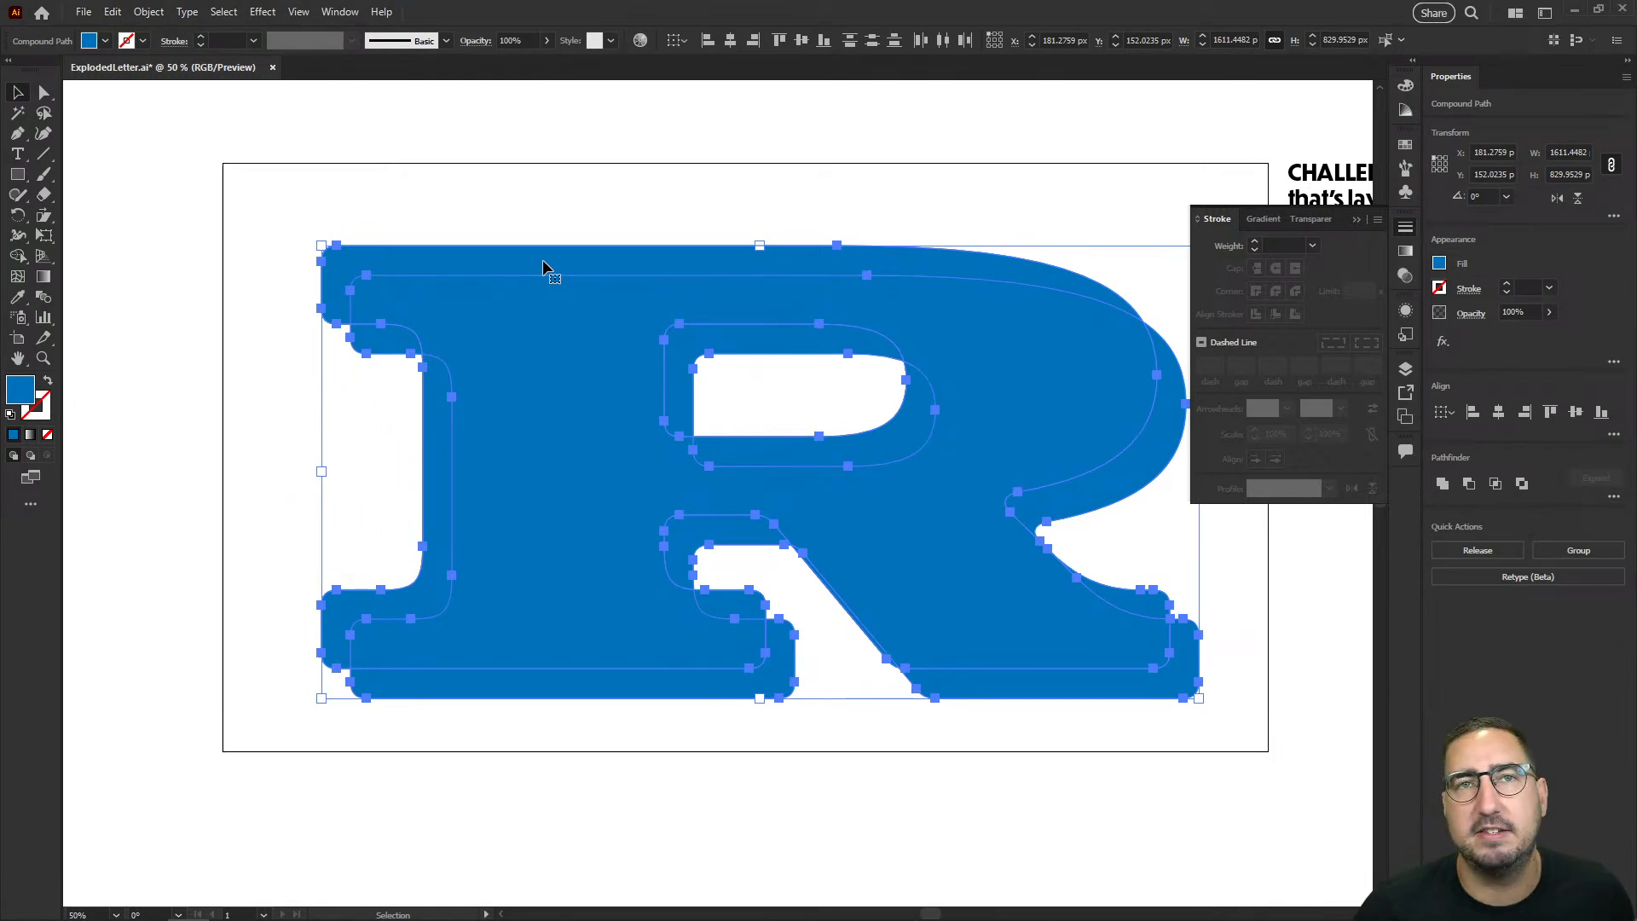
left_click(1474, 488)
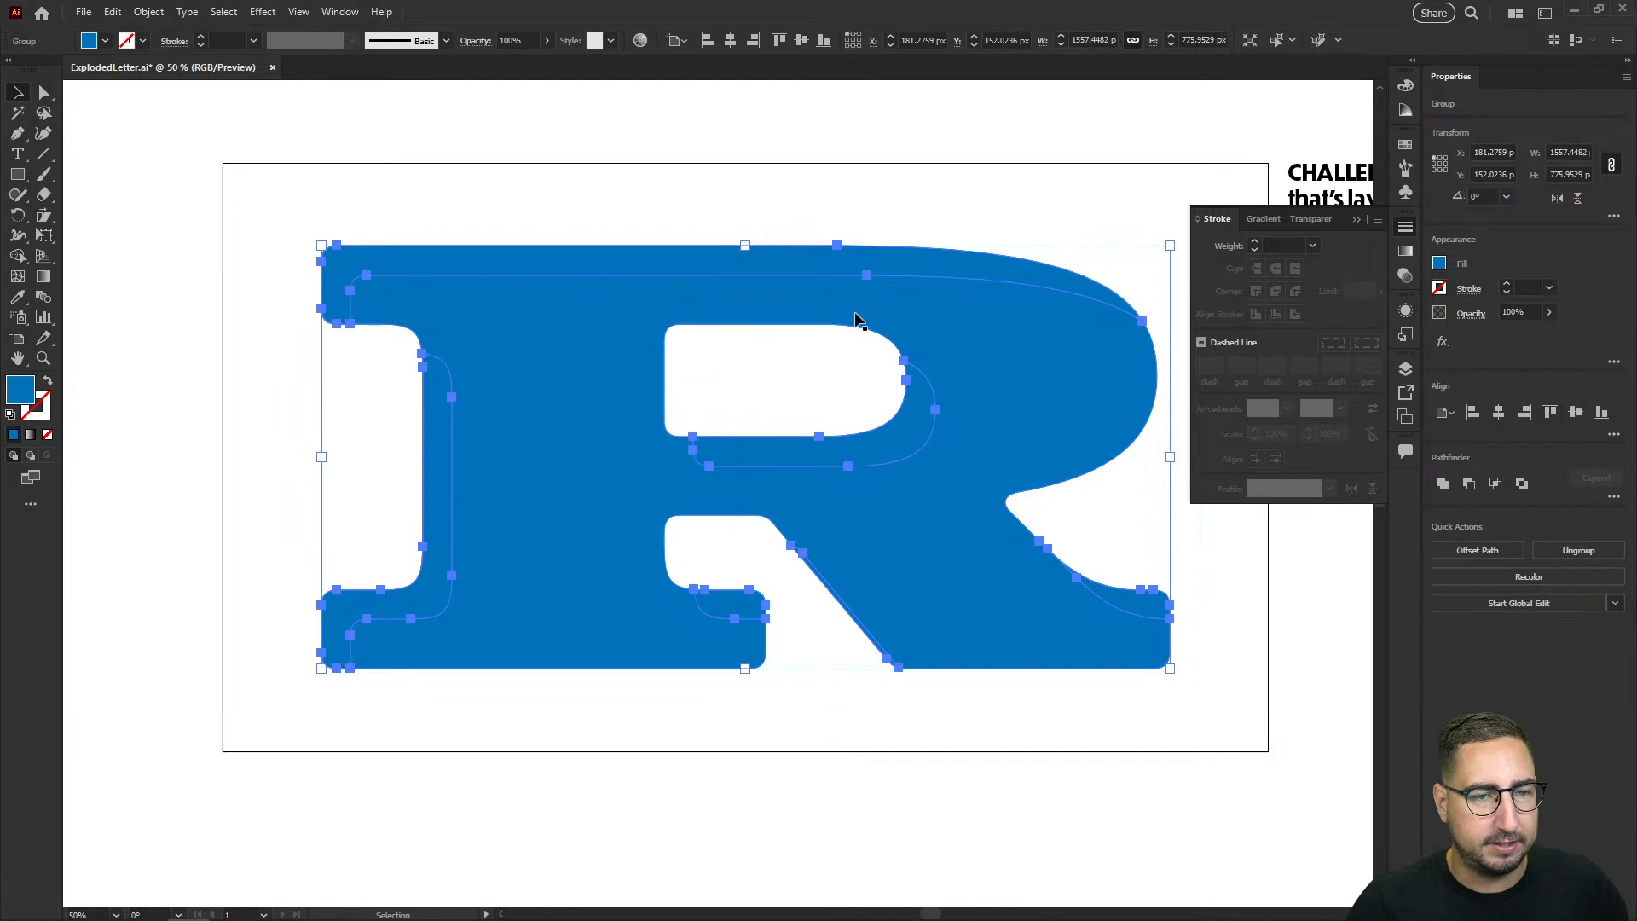
Step: Fill the subtracted shape with cyan and delete the full blue R covering the green outline
left_click(430, 244)
left_click(407, 271)
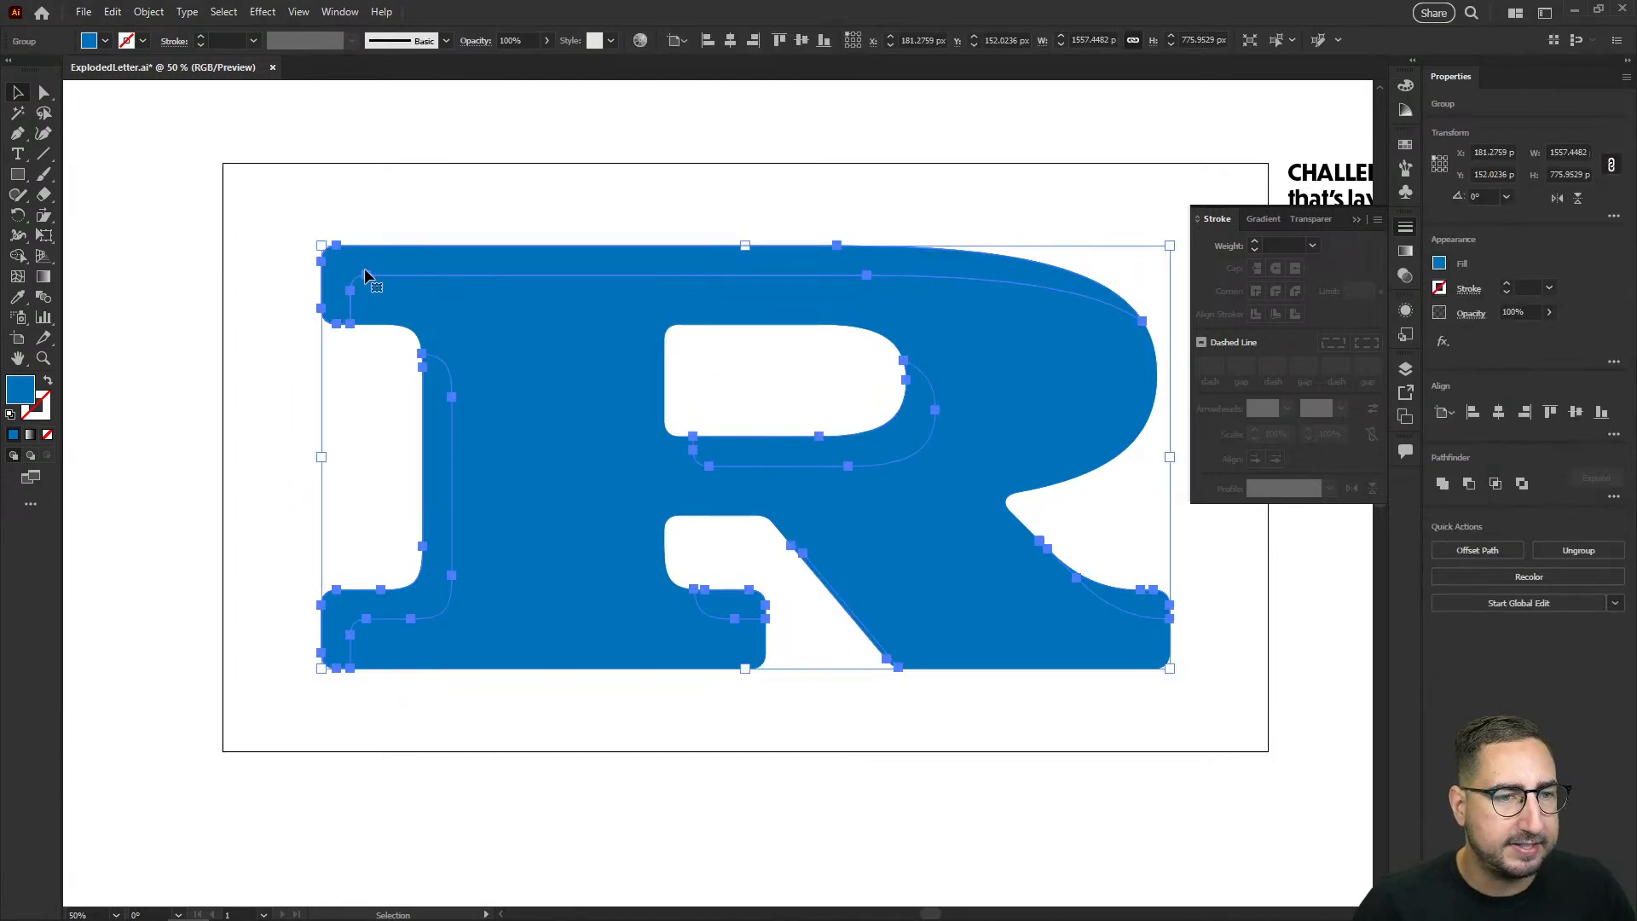
left_click(1407, 145)
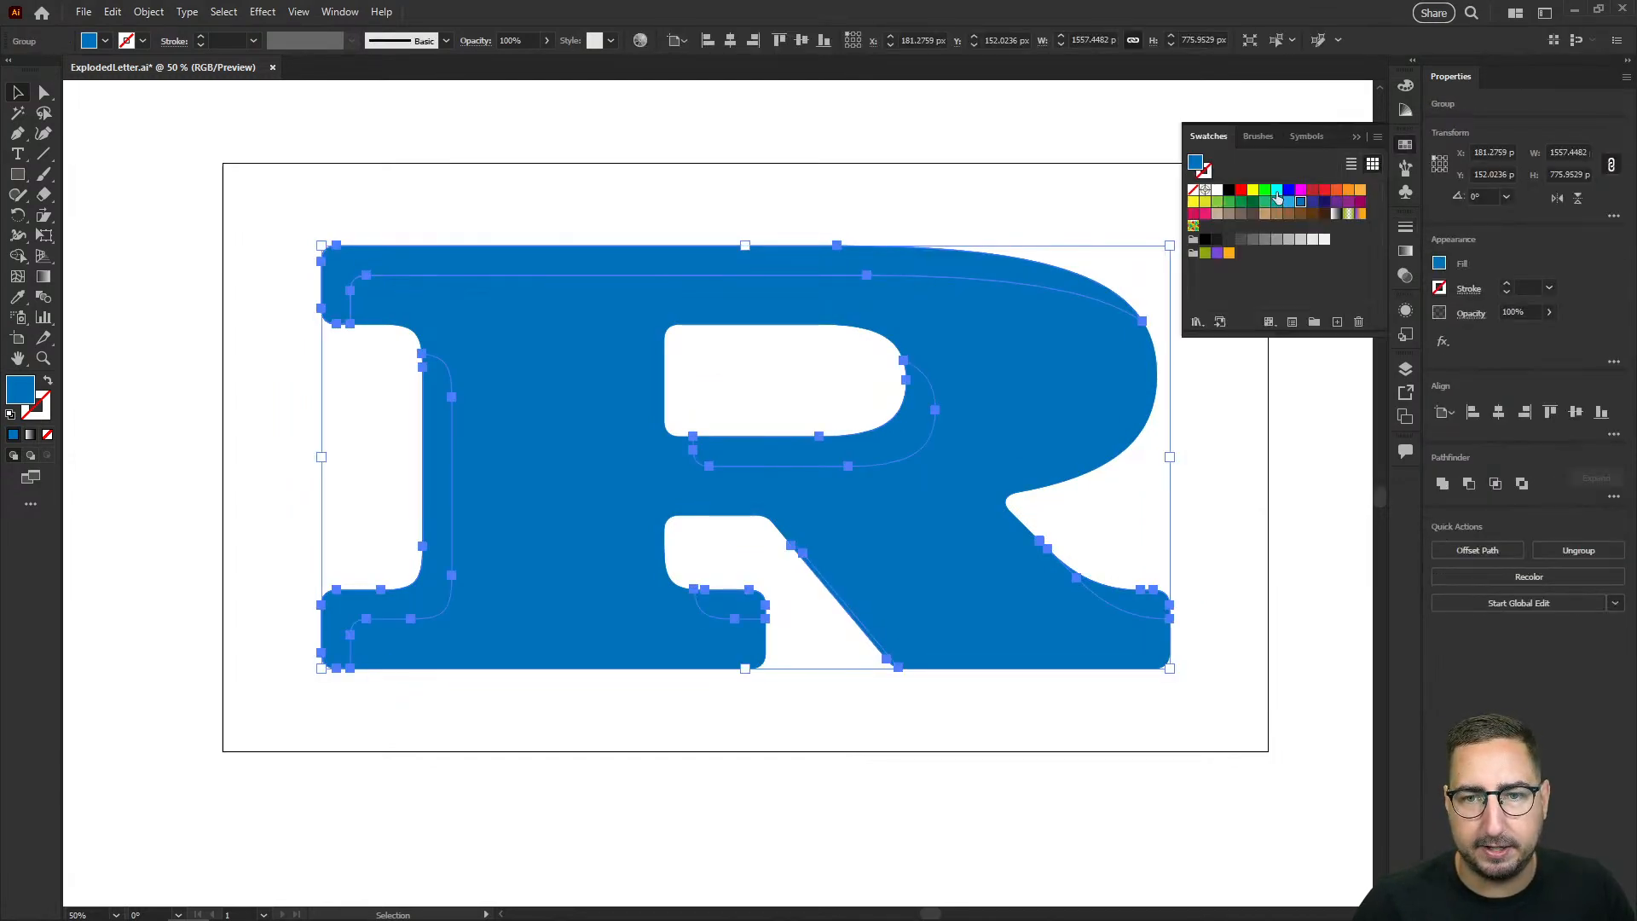
left_click(1276, 191)
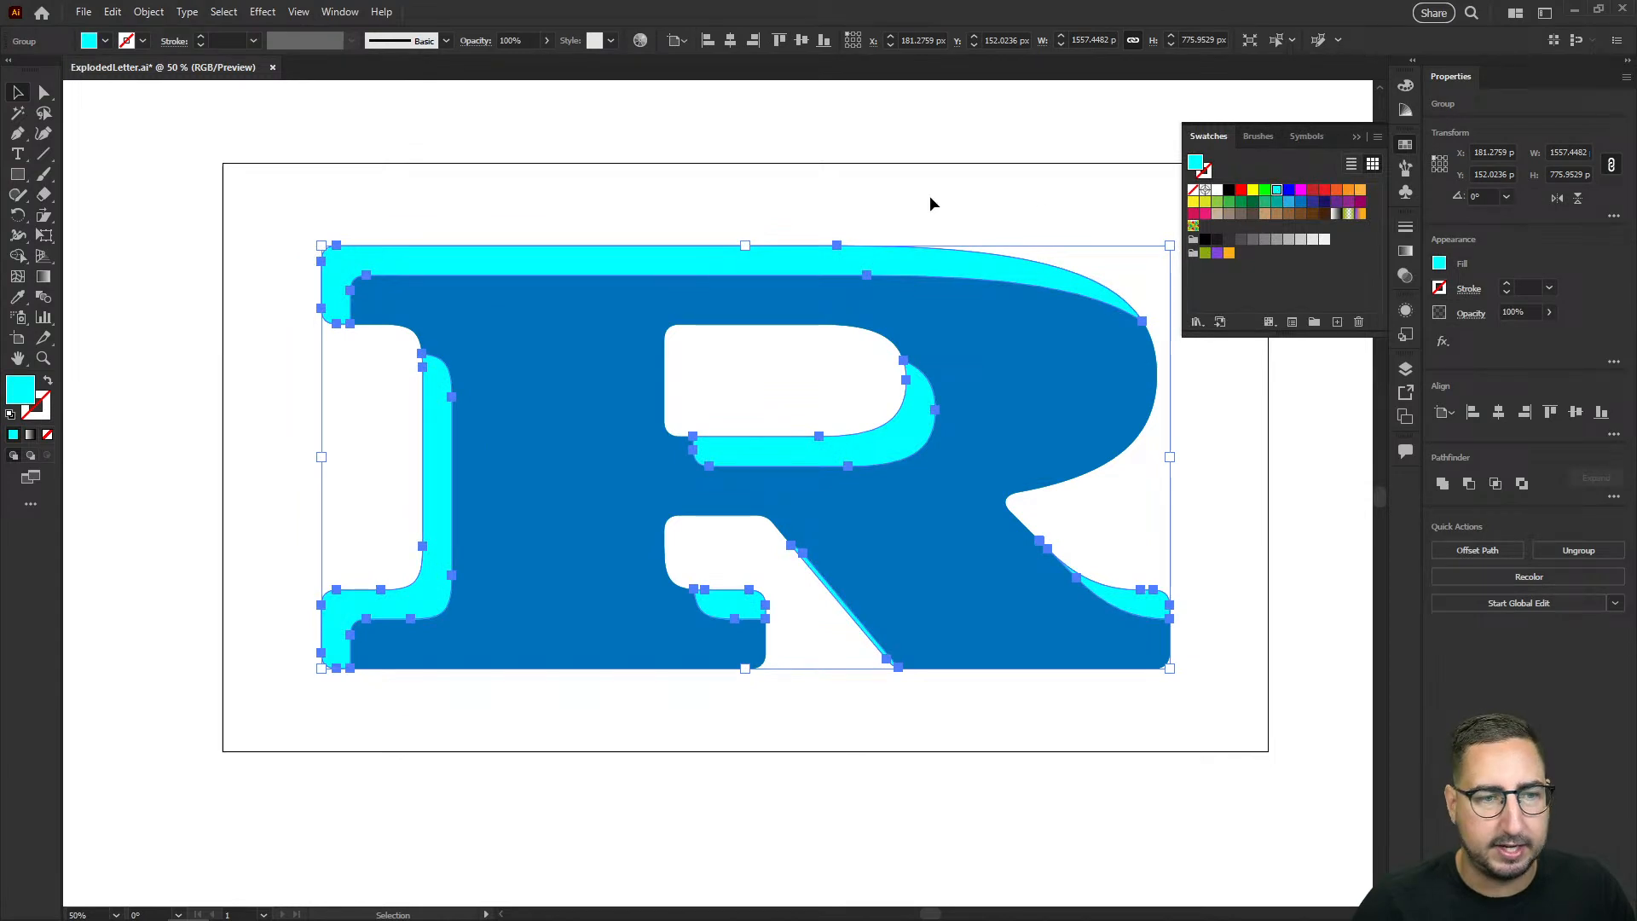
left_click(1045, 339)
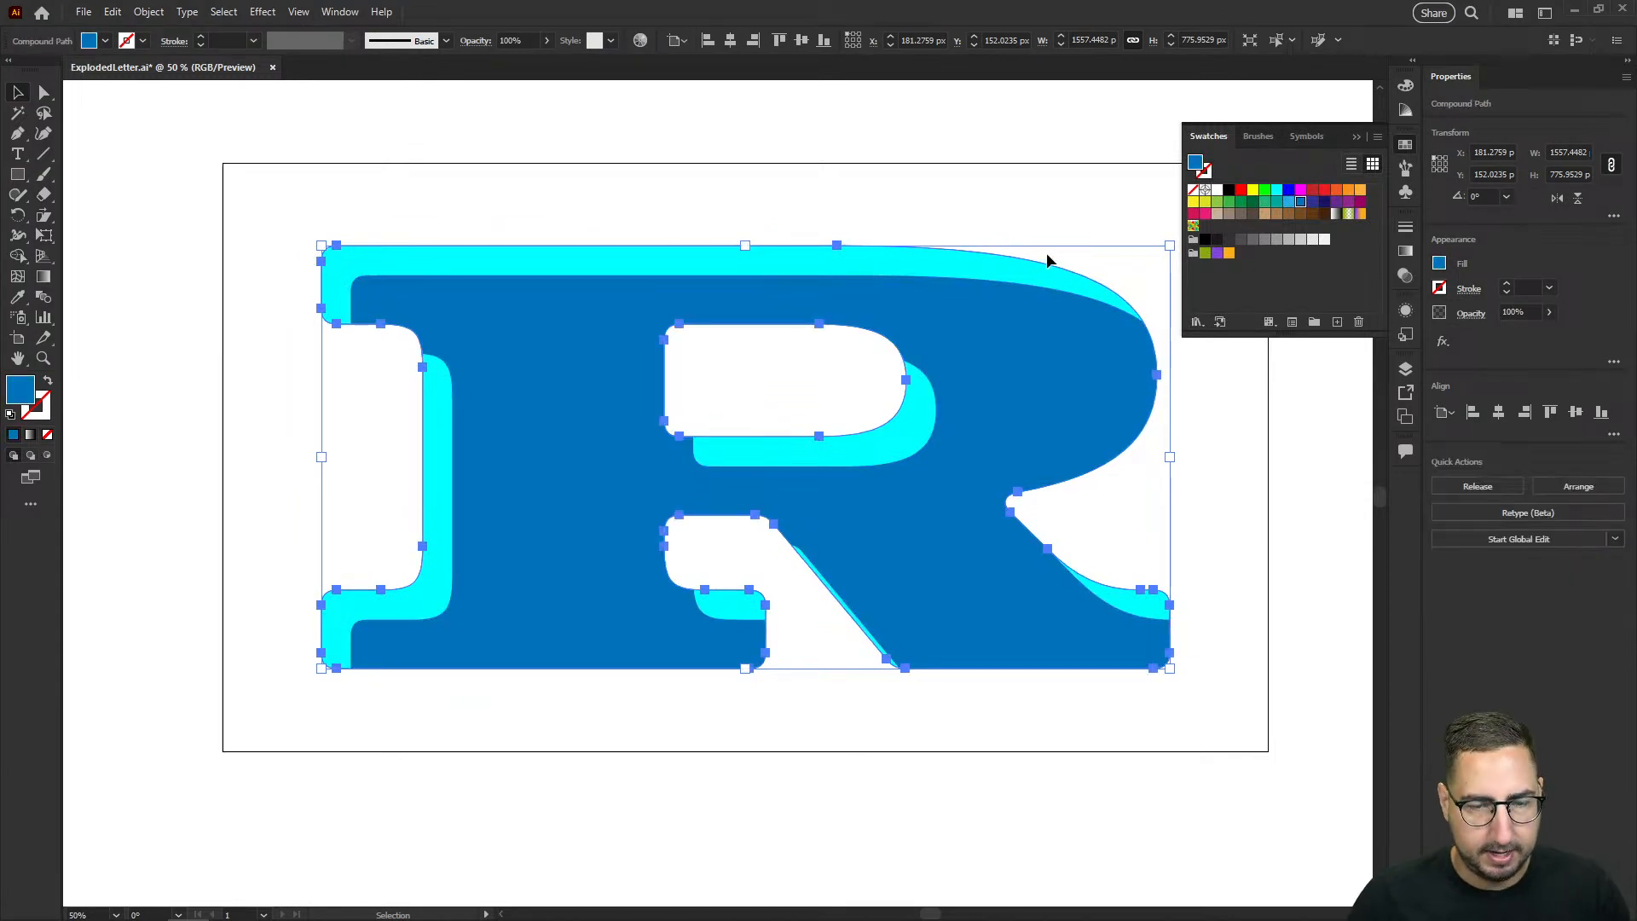
key("Delete")
Step: Try sending the cyan shape one level backward in the stacking order, and undo the change
left_click(896, 250)
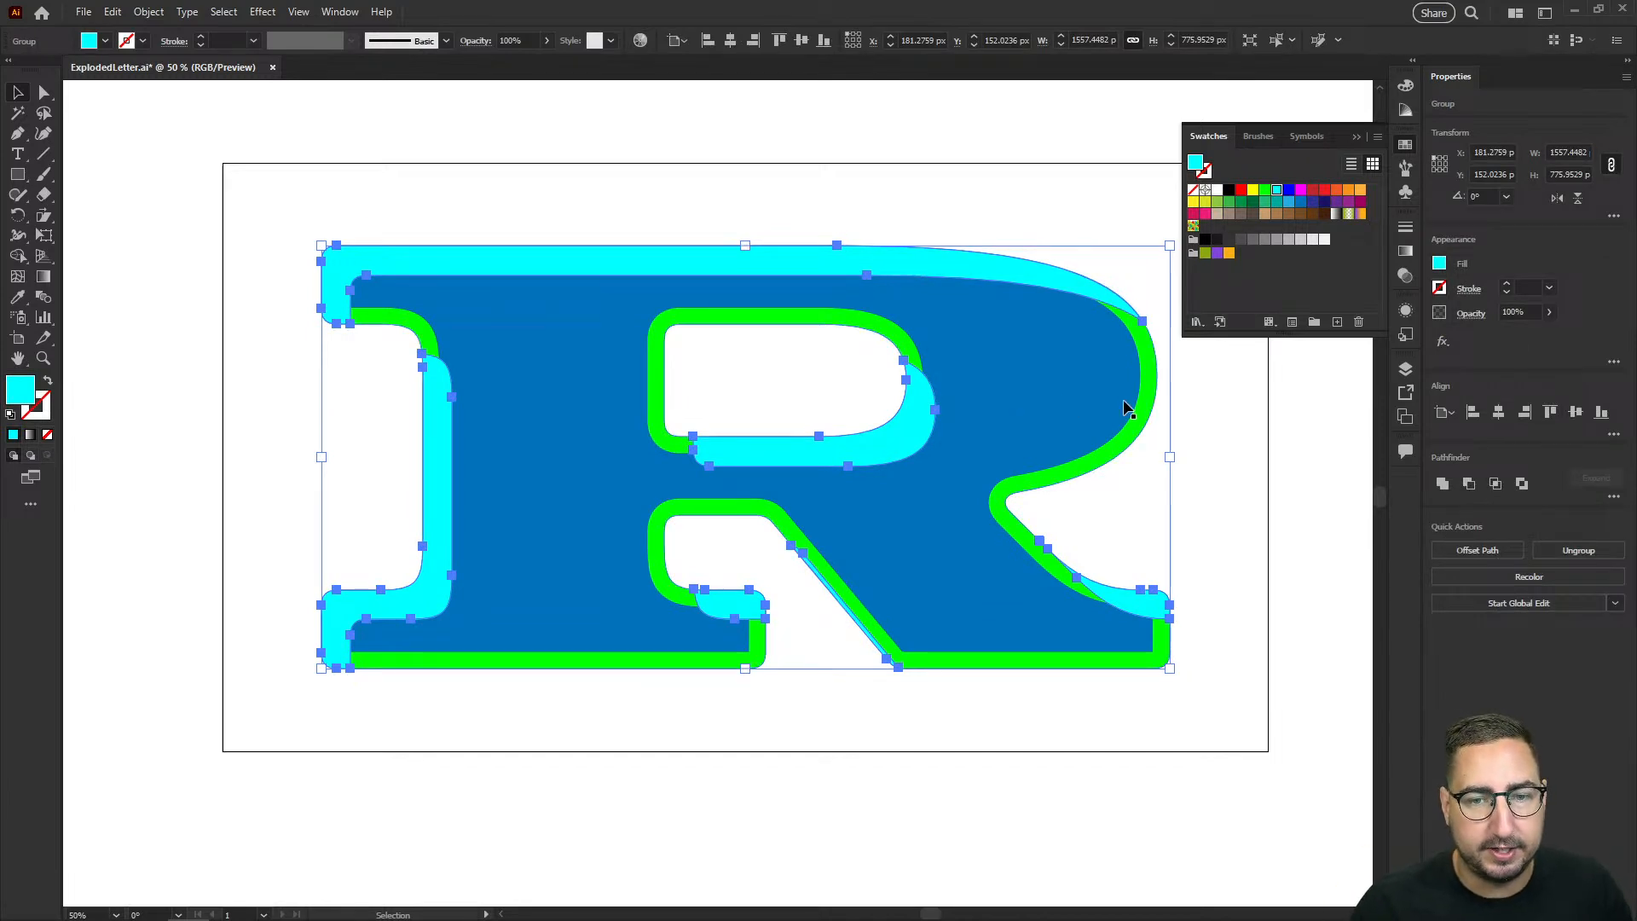
left_click(1405, 370)
left_click(1235, 417)
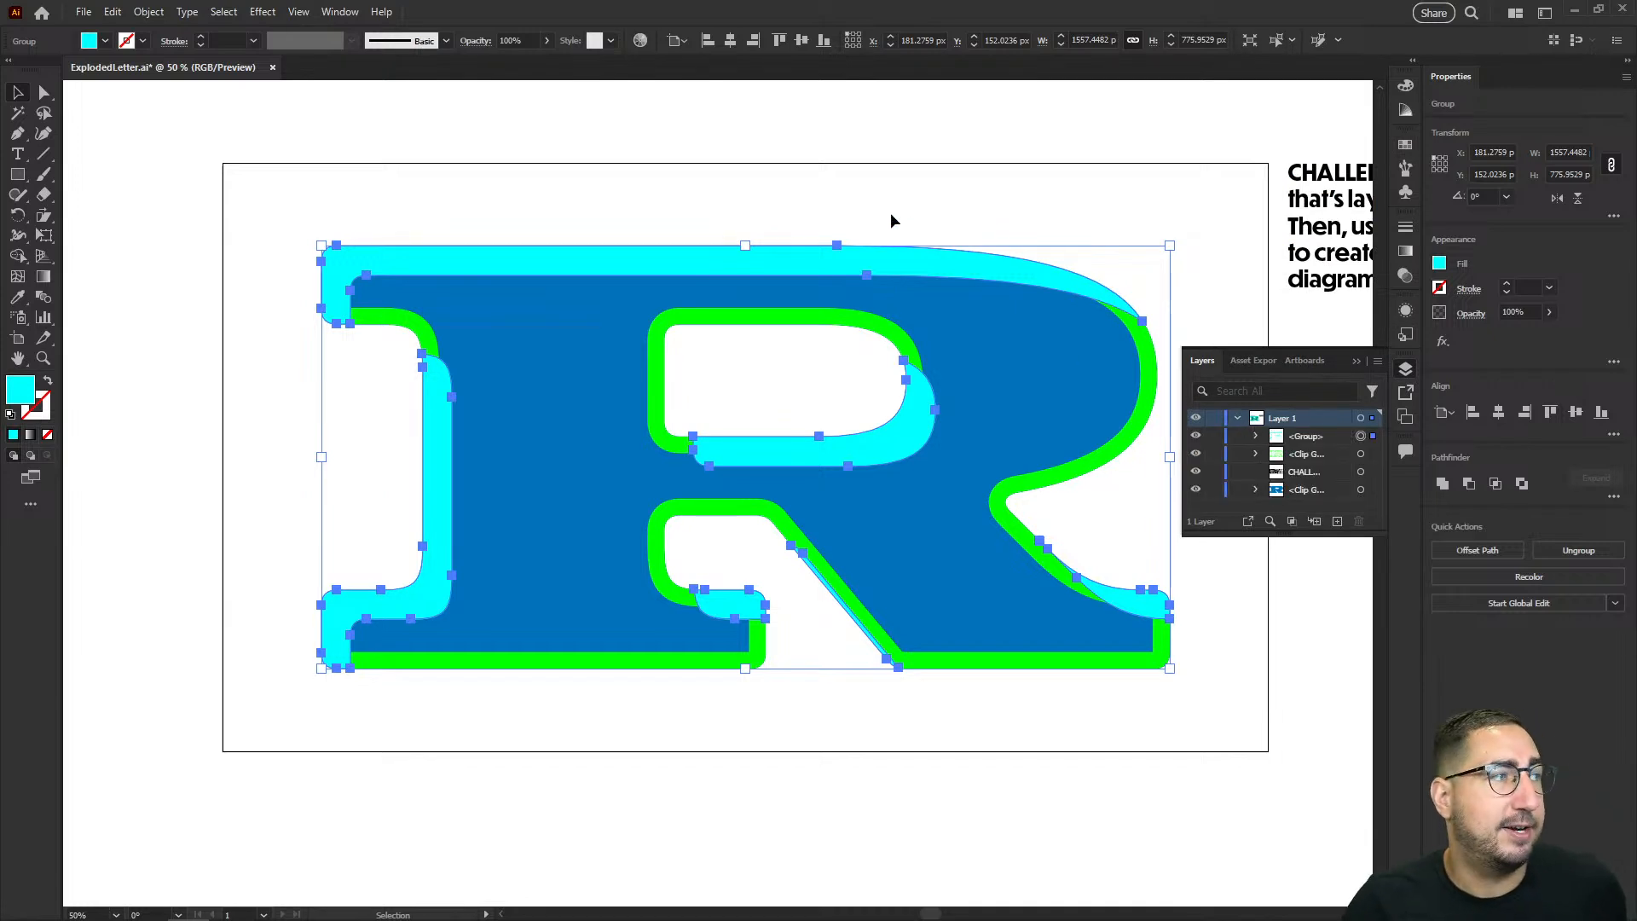
right_click(738, 253)
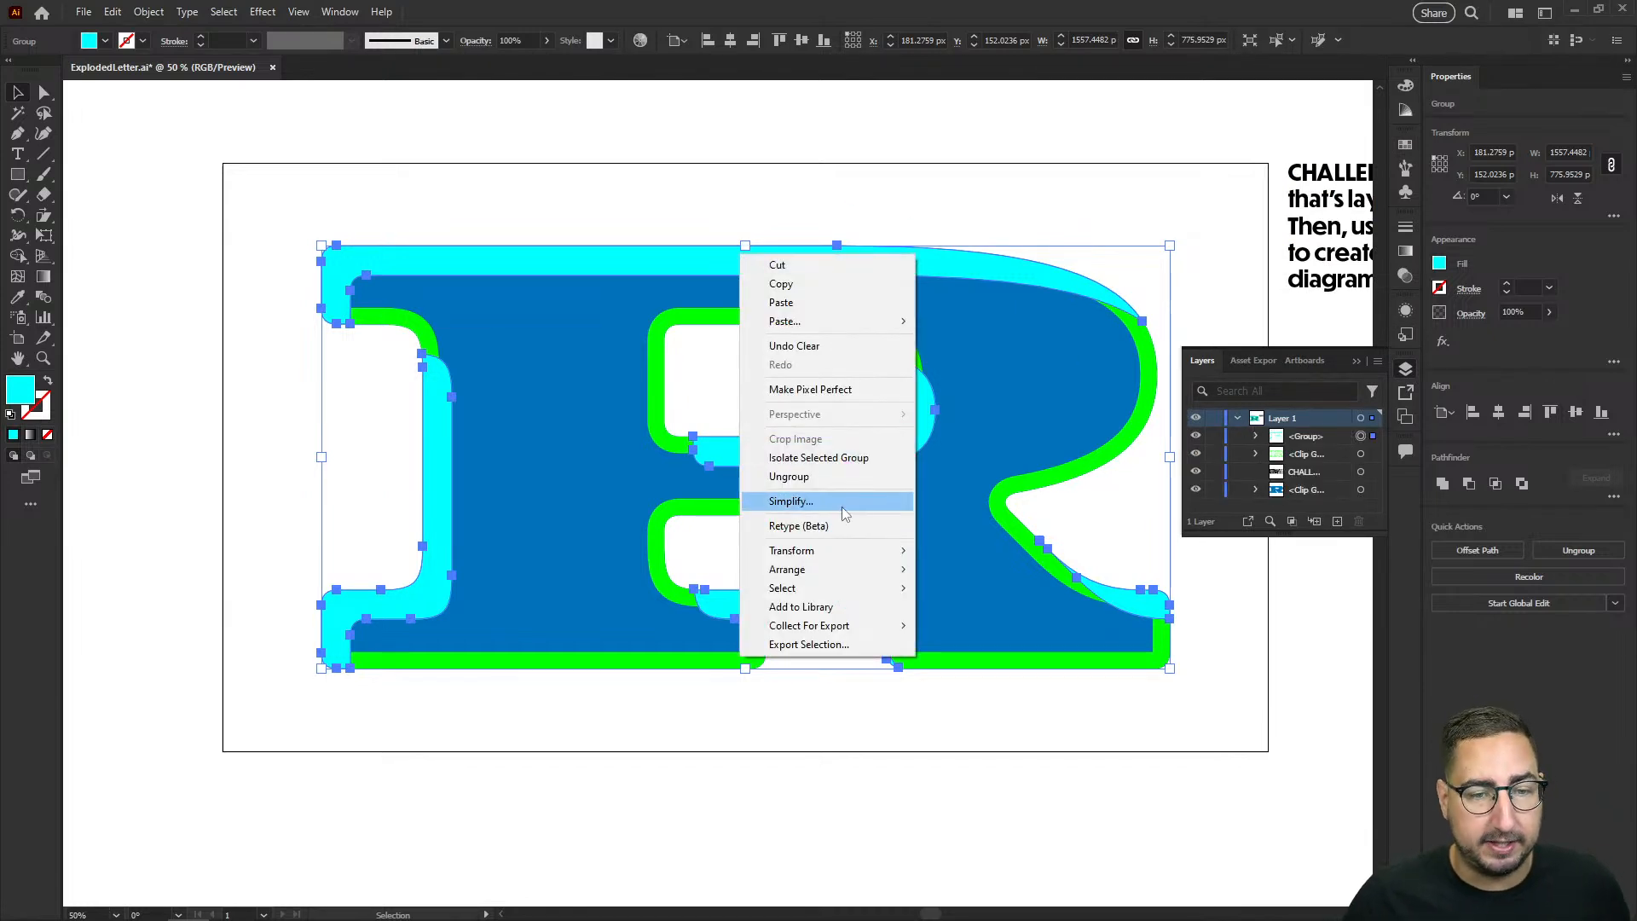
mouse_move(833, 574)
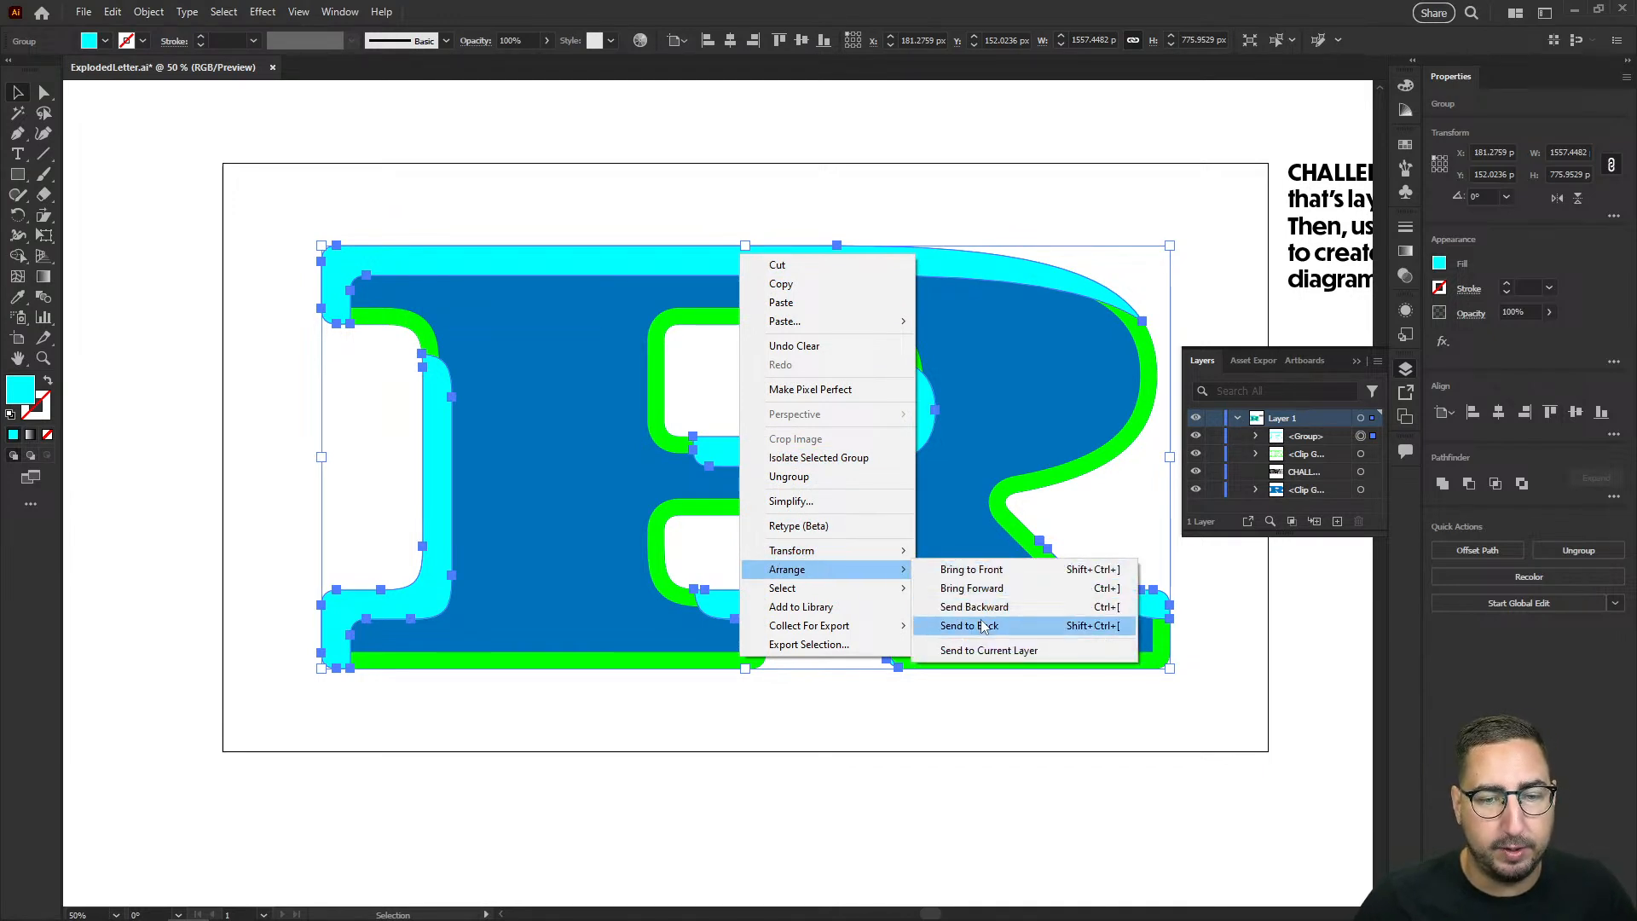
left_click(975, 606)
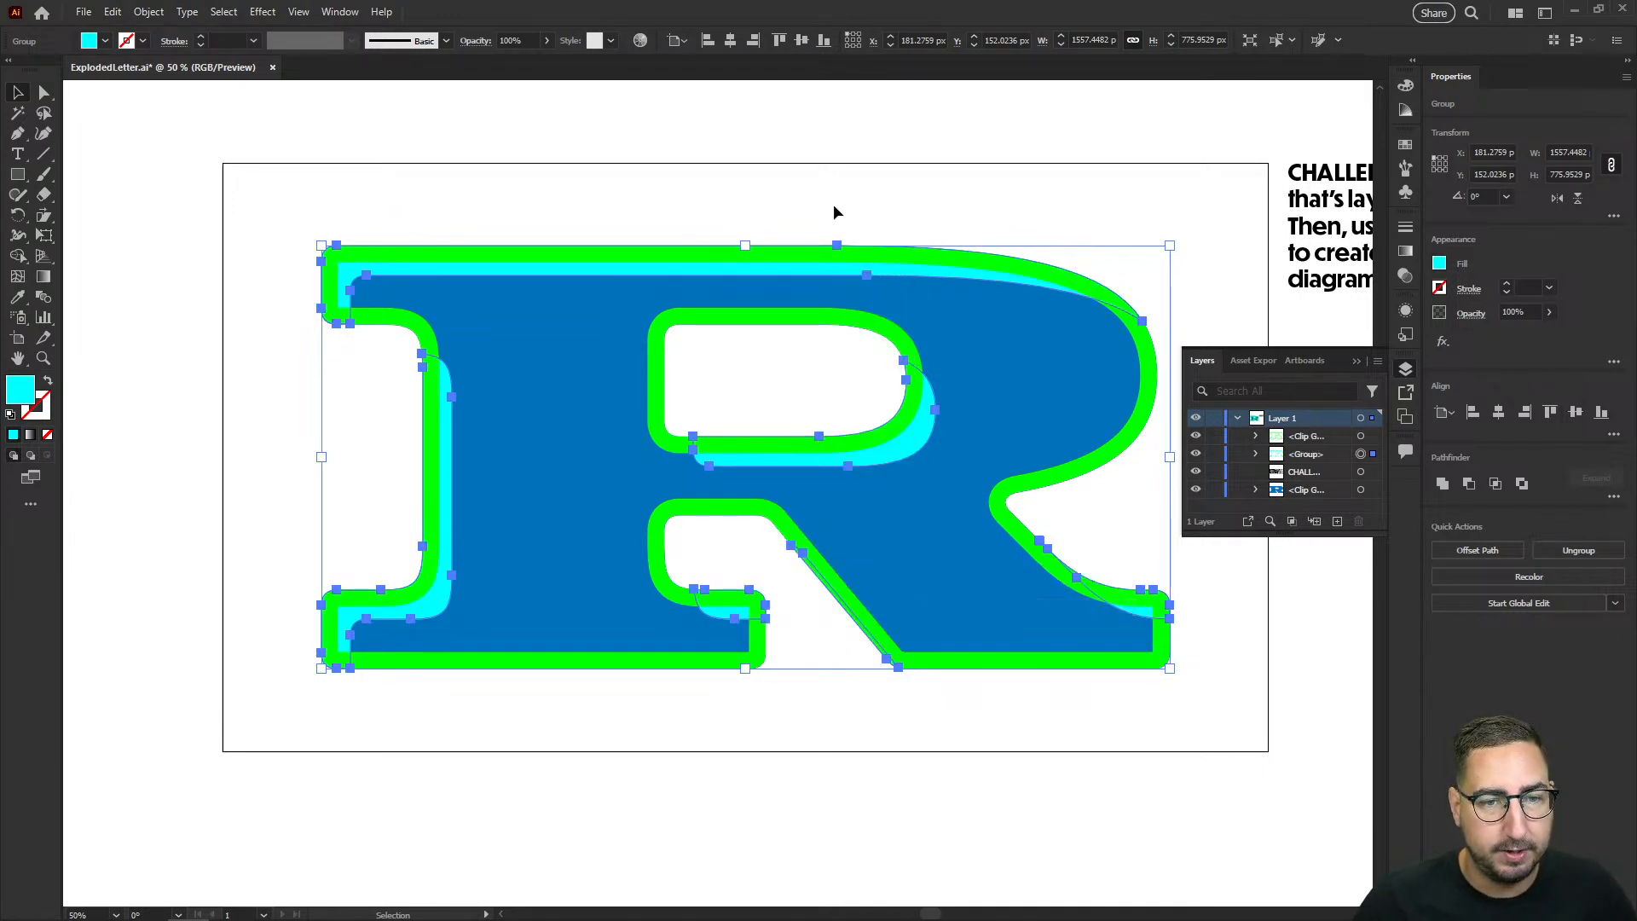
left_click(832, 201)
key("ctrl+z")
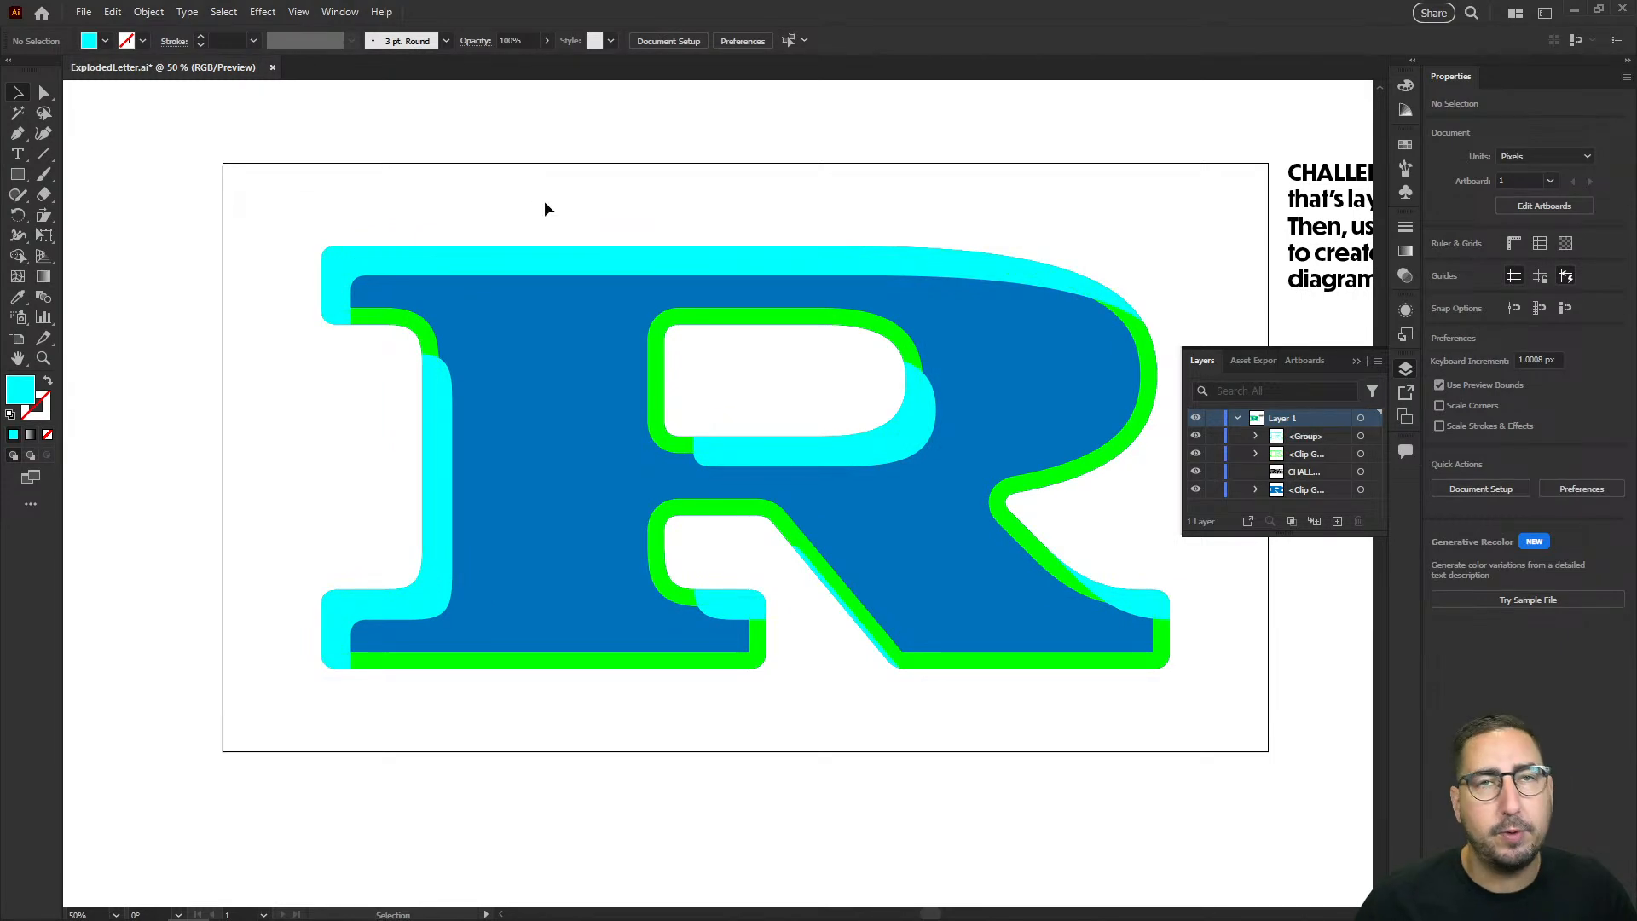
Step: Send the cyan shape one level backward, behind the green outline, and fill it with light gray
left_click(421, 260)
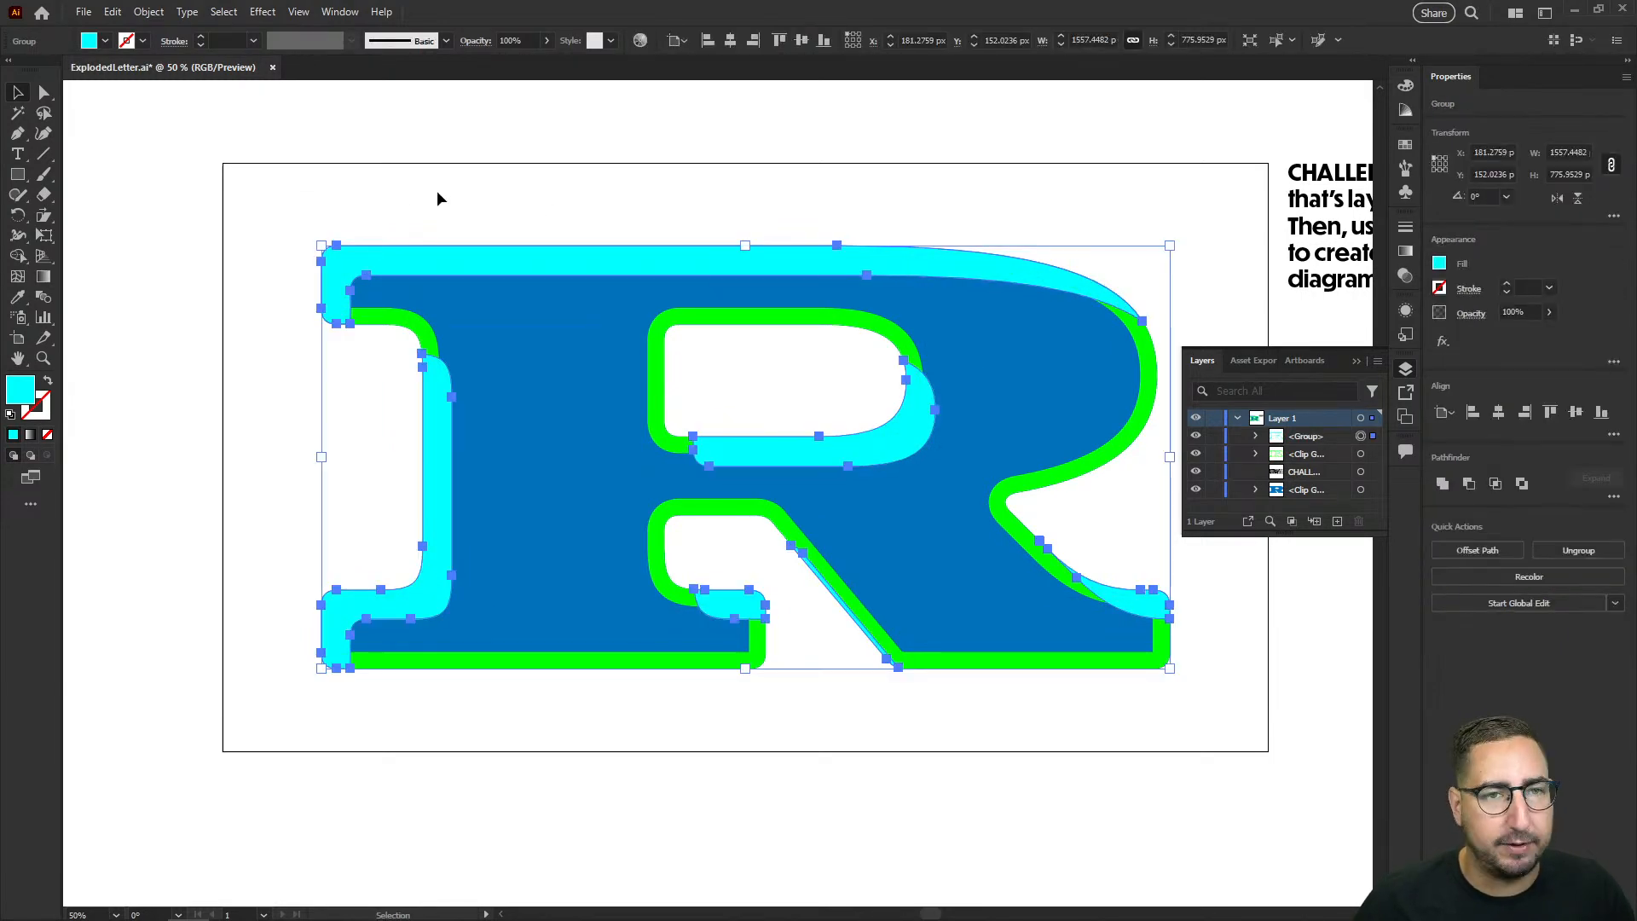
key("ctrl+bracketleft")
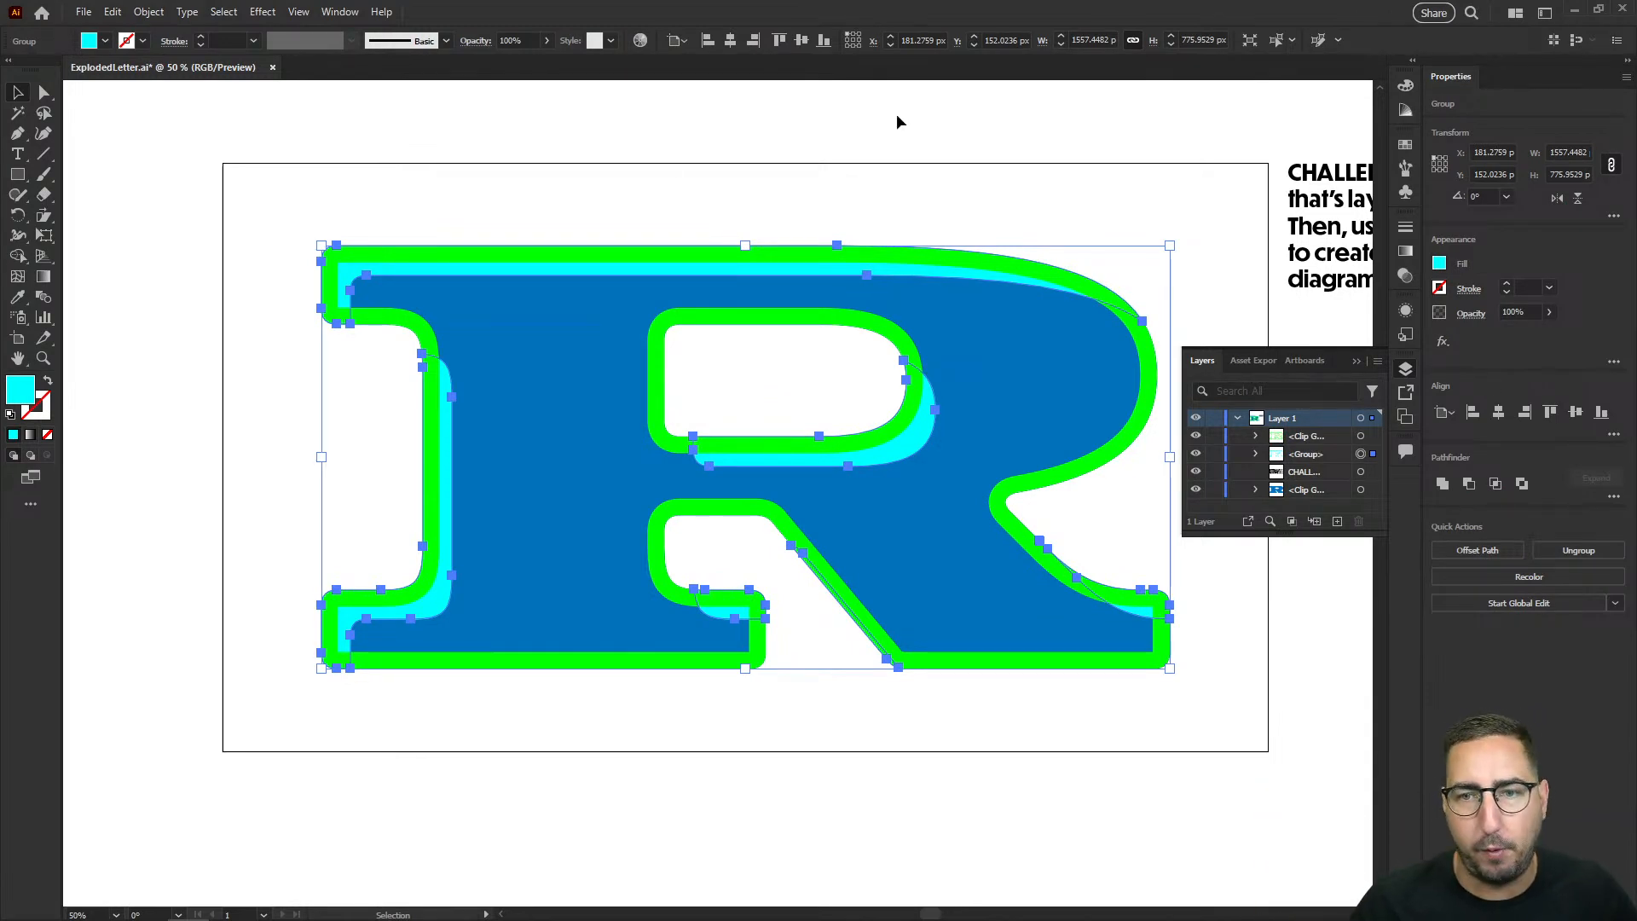
left_click(1405, 144)
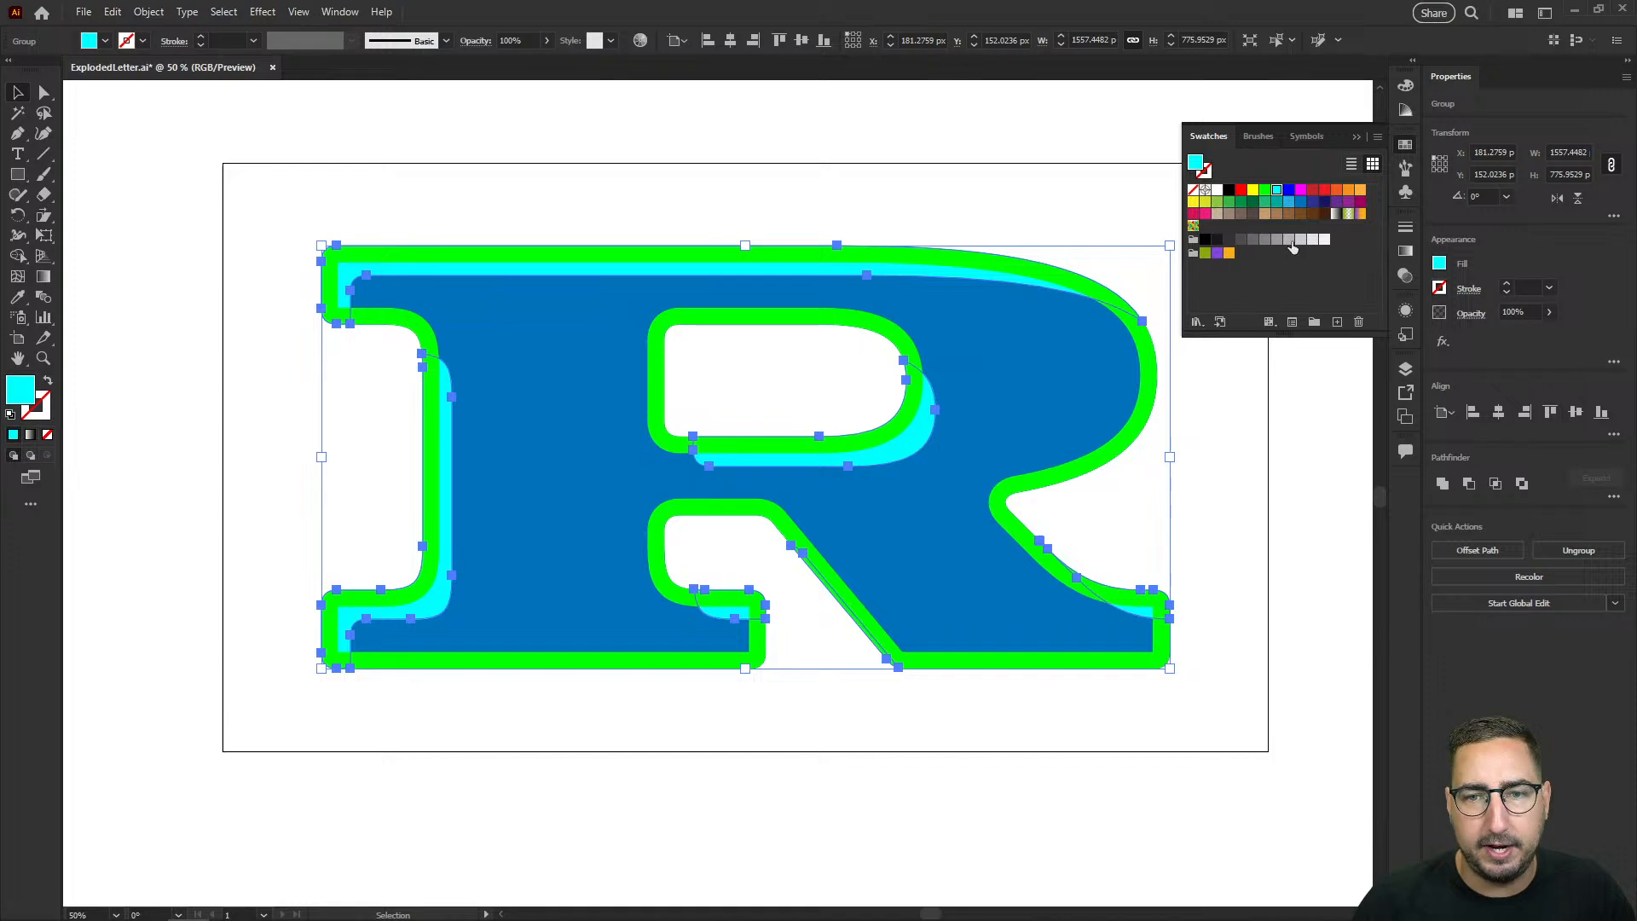
left_click(1298, 241)
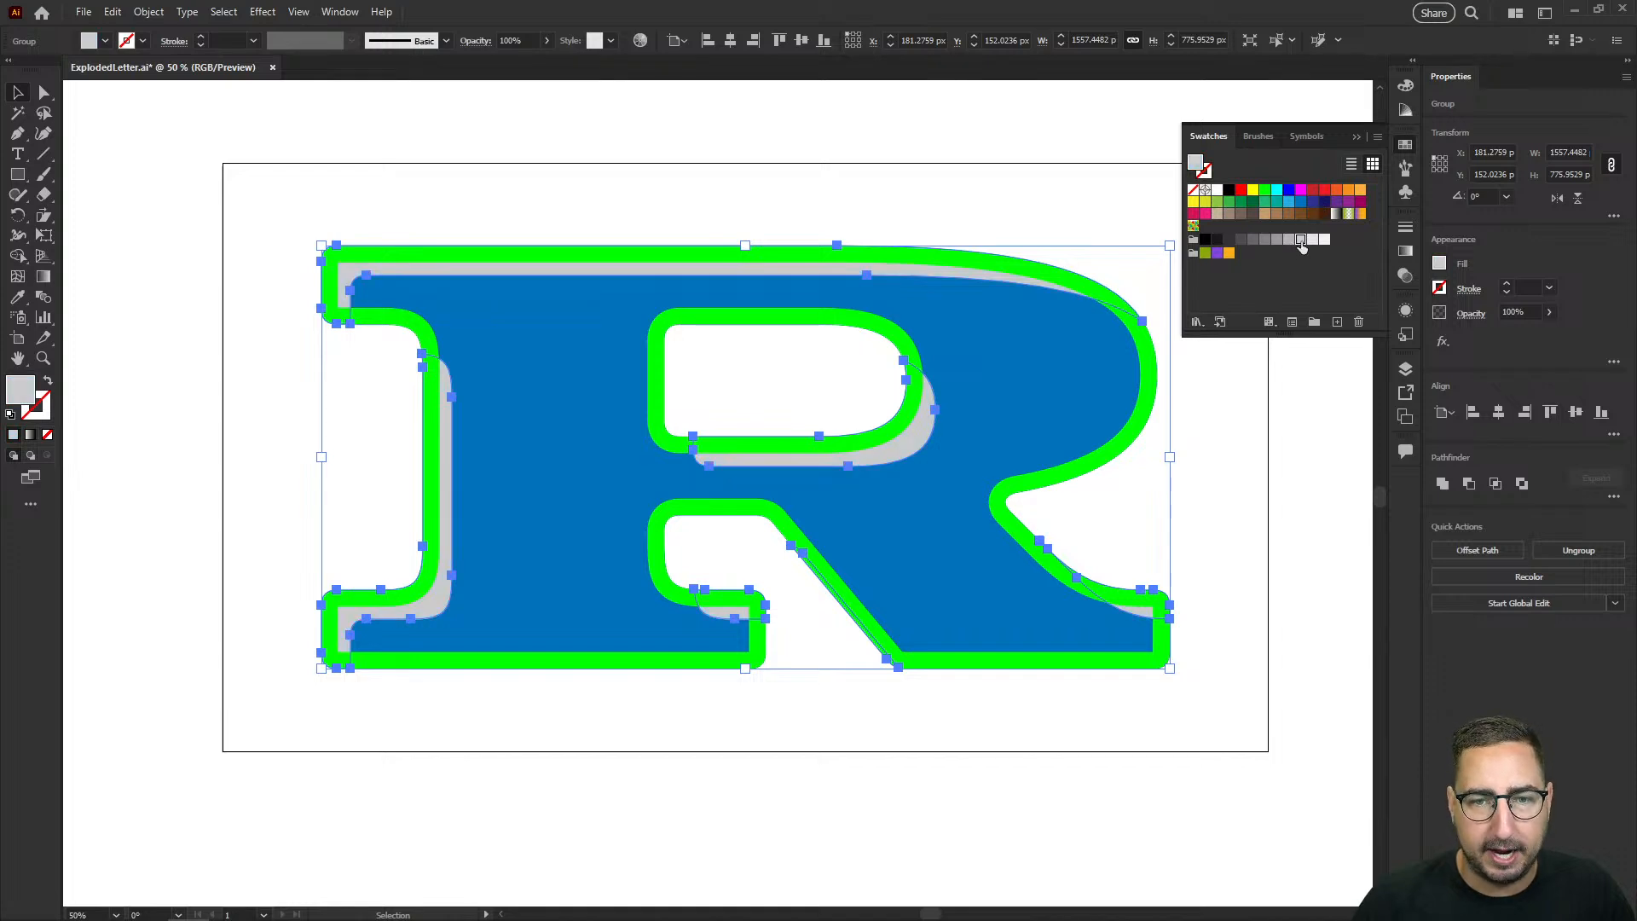
Step: Set the light gray shape's blend mode to Multiply so it acts as an inner shadow on the blue R
left_click(1406, 276)
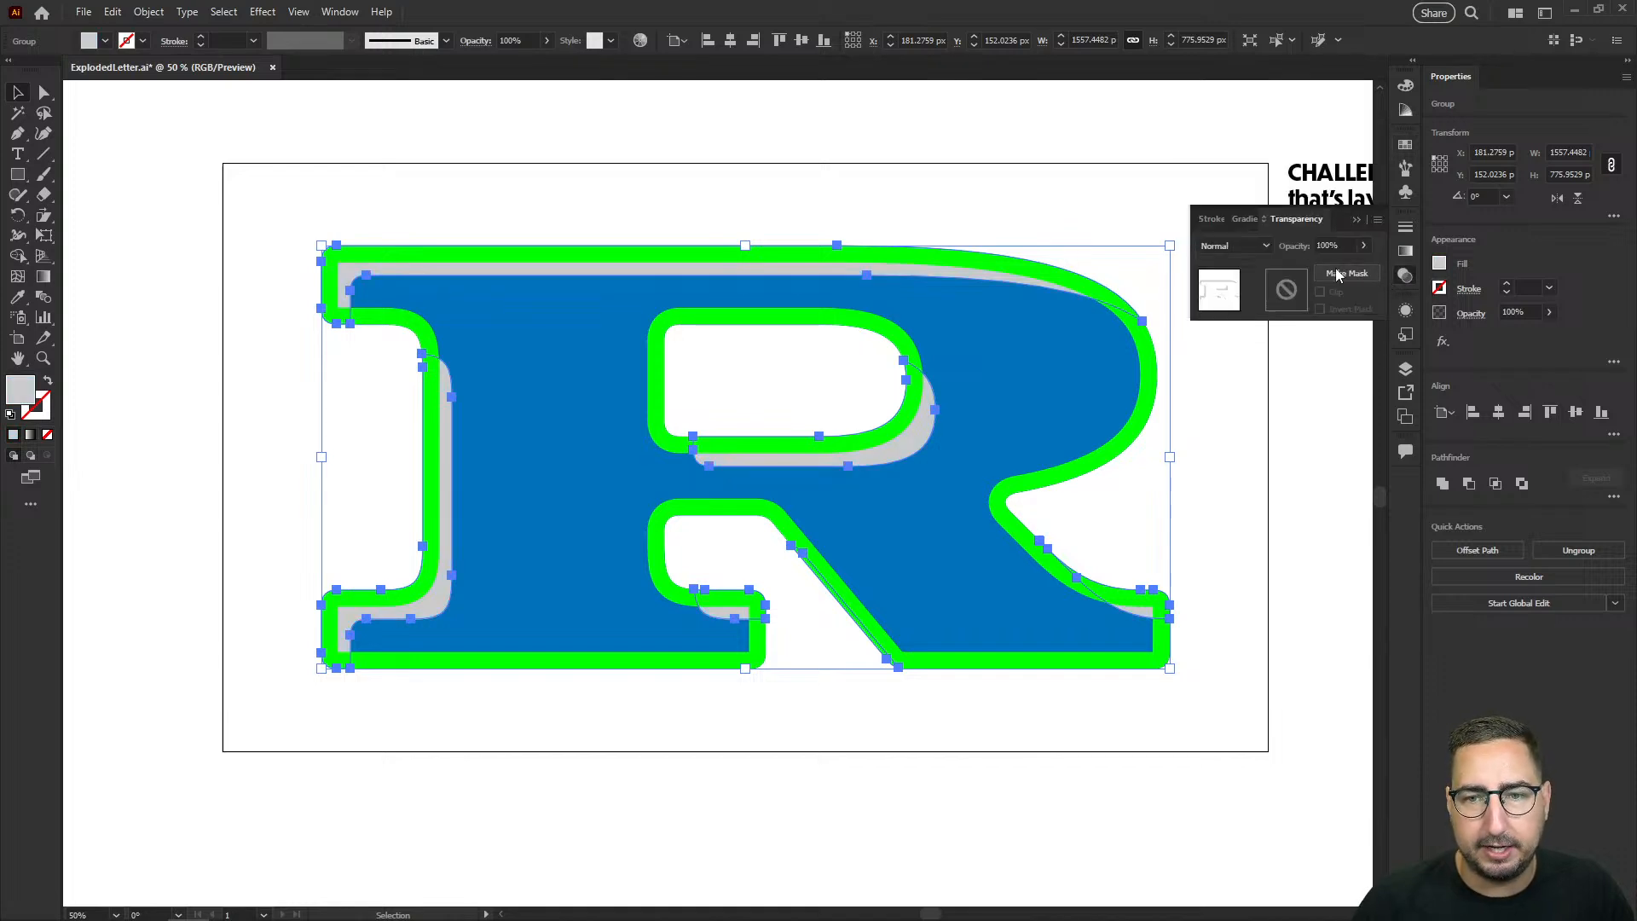
left_click(1235, 246)
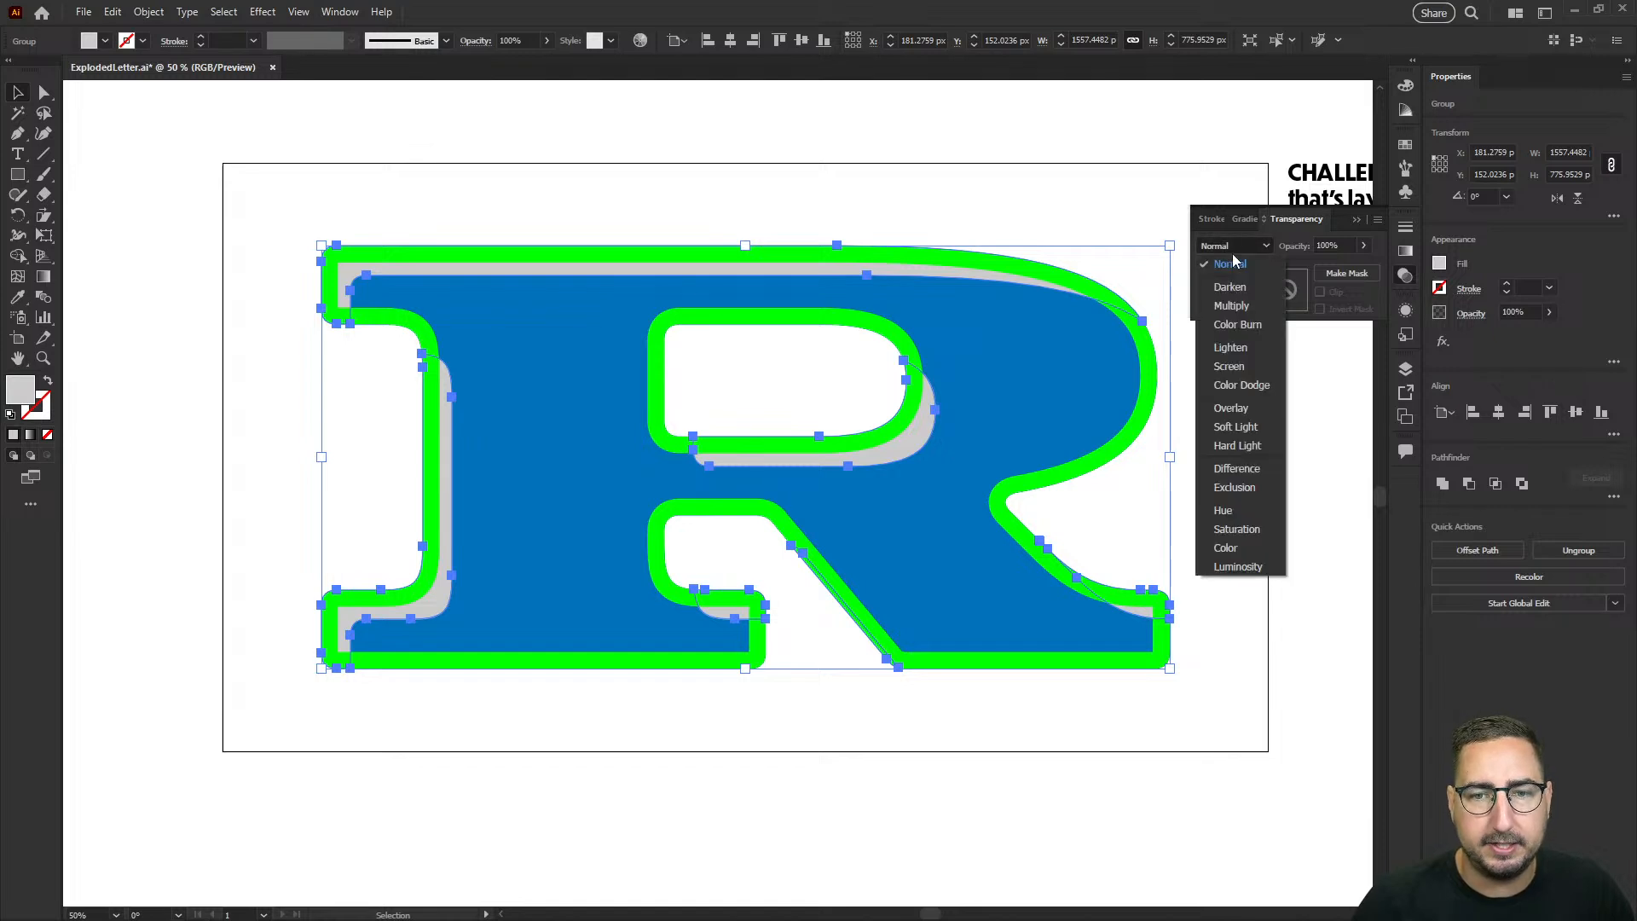
left_click(1231, 305)
left_click(856, 168)
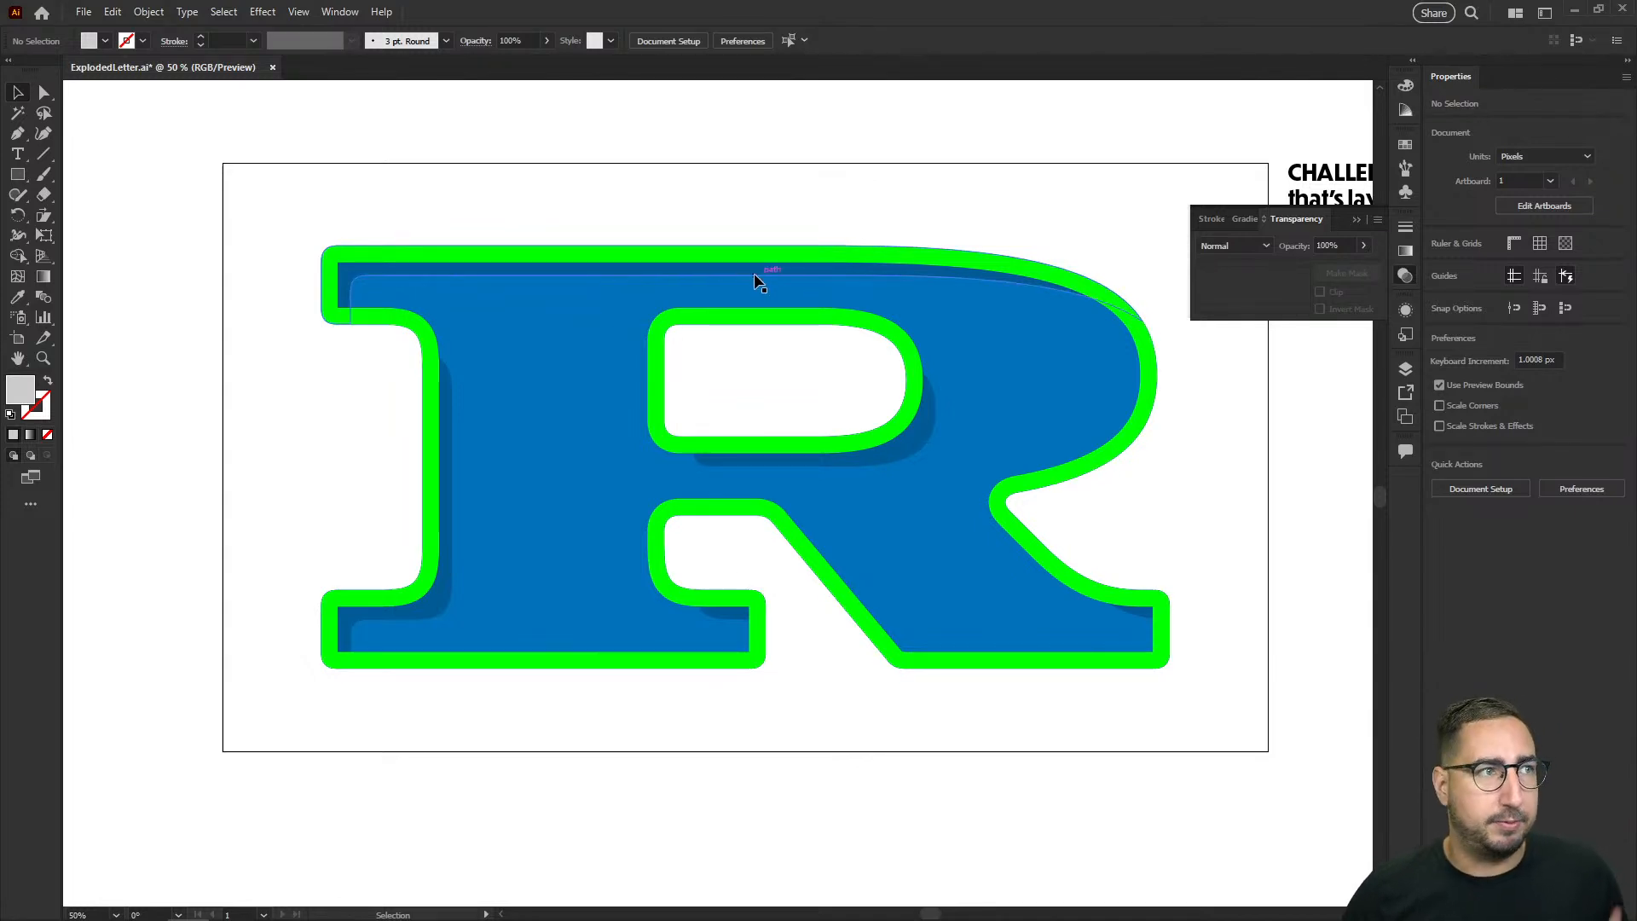
Step: Copy the challenge text to just above the artboard and replace its wording with "Blend Inside Show"
left_click_drag(1296, 175, 740, 116)
double_click(785, 115)
key("ctrl+a")
type("Blend Inside Show")
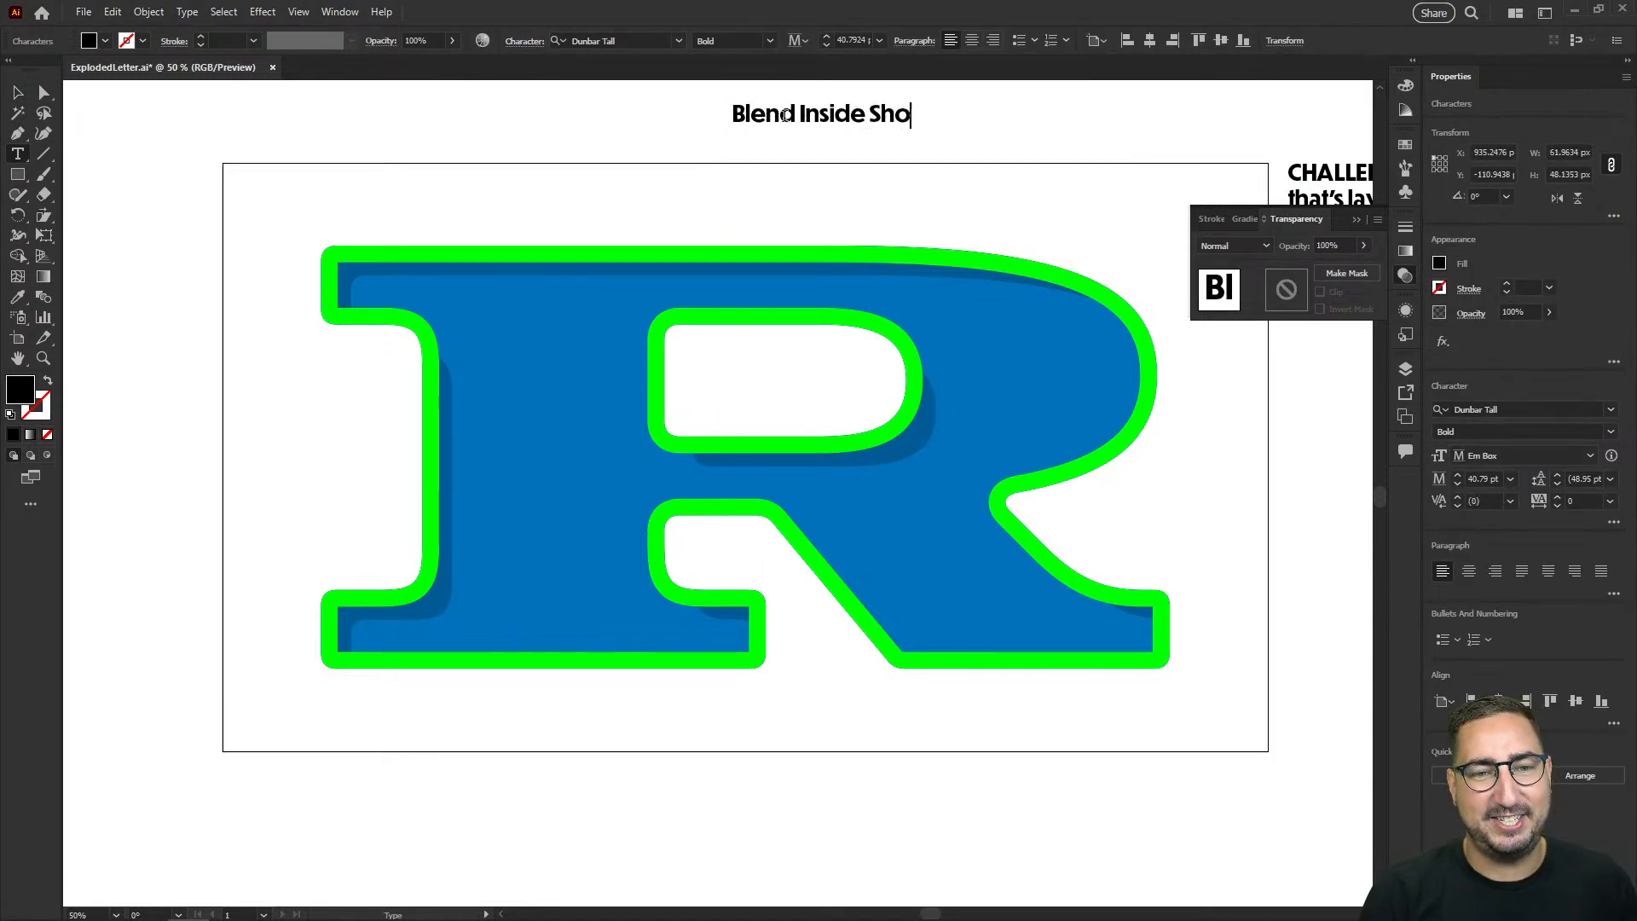
key("Escape")
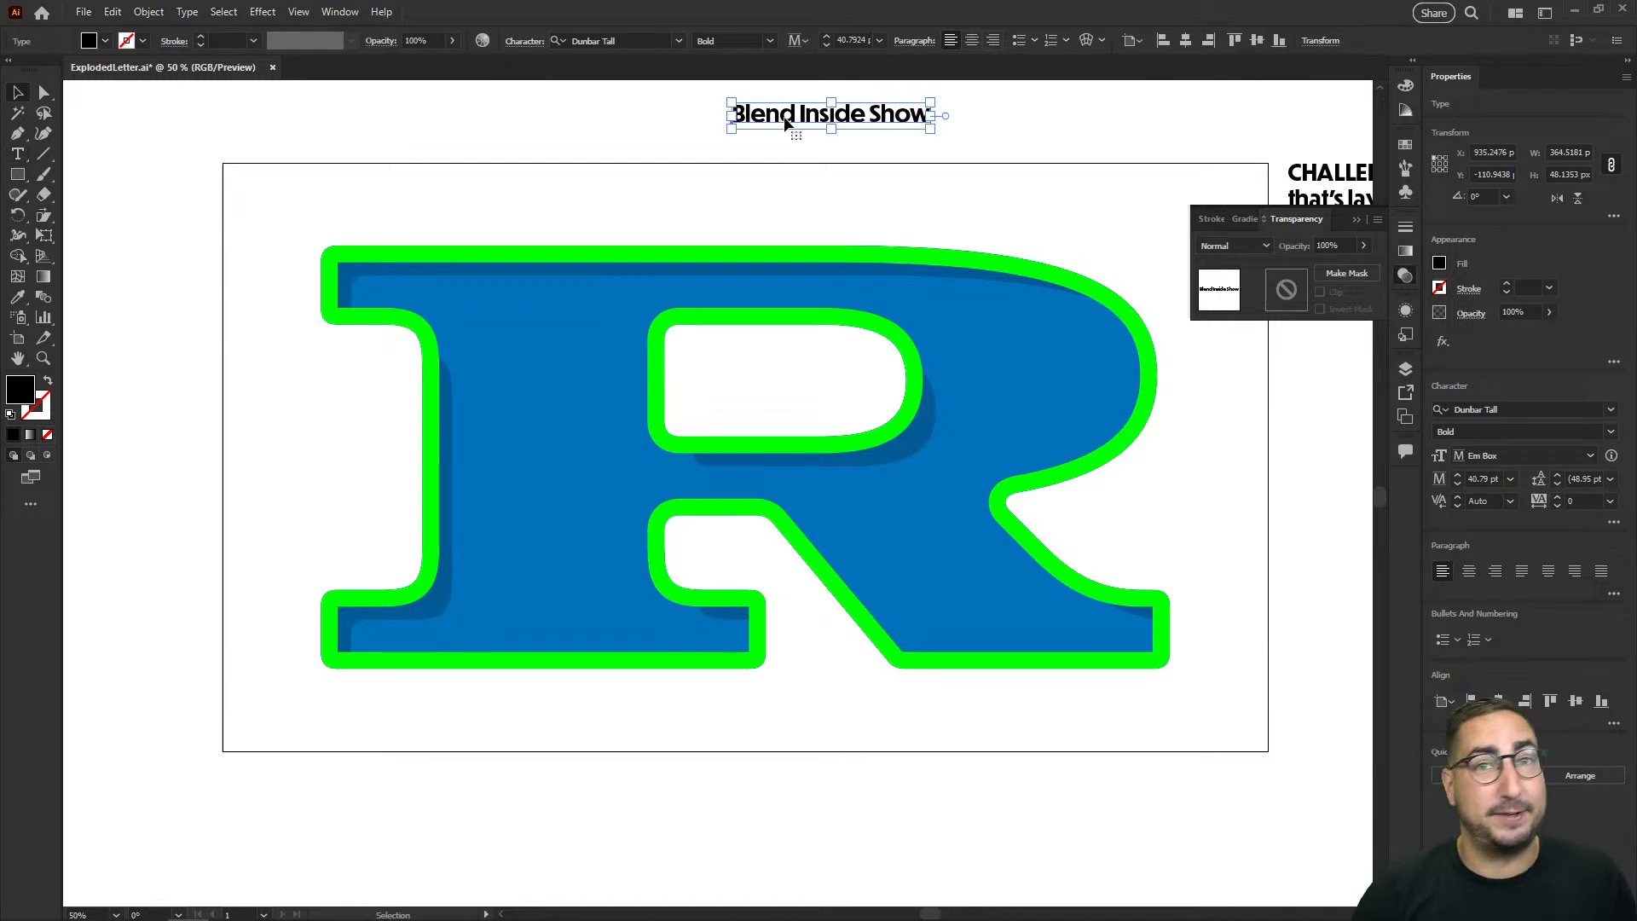
left_click(615, 116)
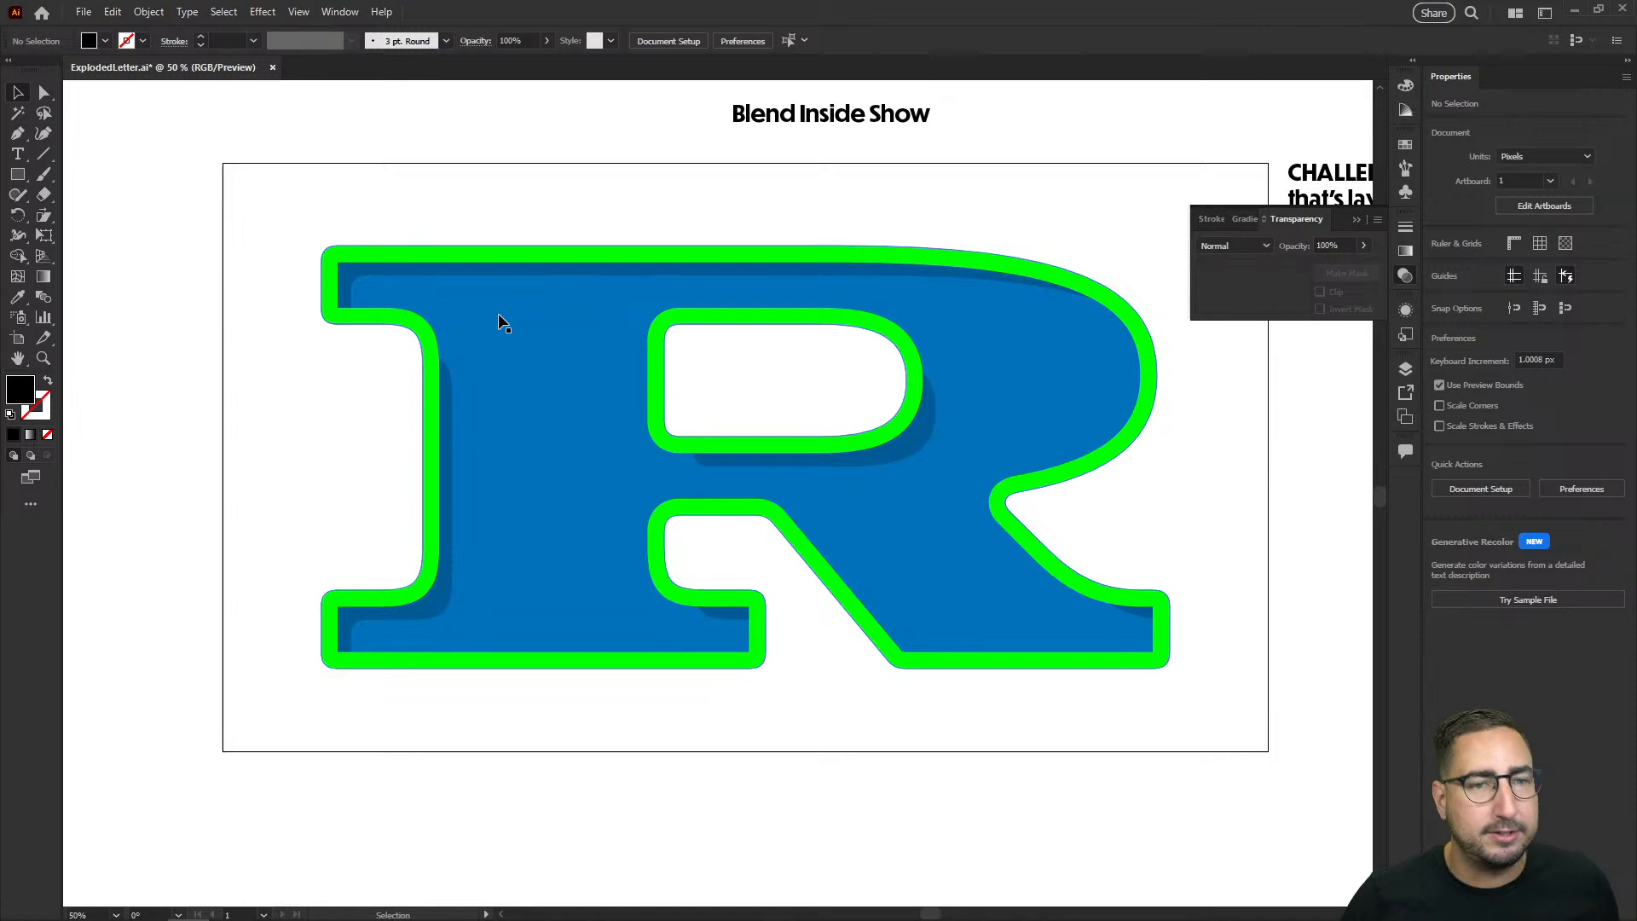
Step: Draw a thin black vertical rectangle about 7 px wide and 1310 px tall in the empty area below and left of the artboard
key("z")
left_click(646, 497, "alt")
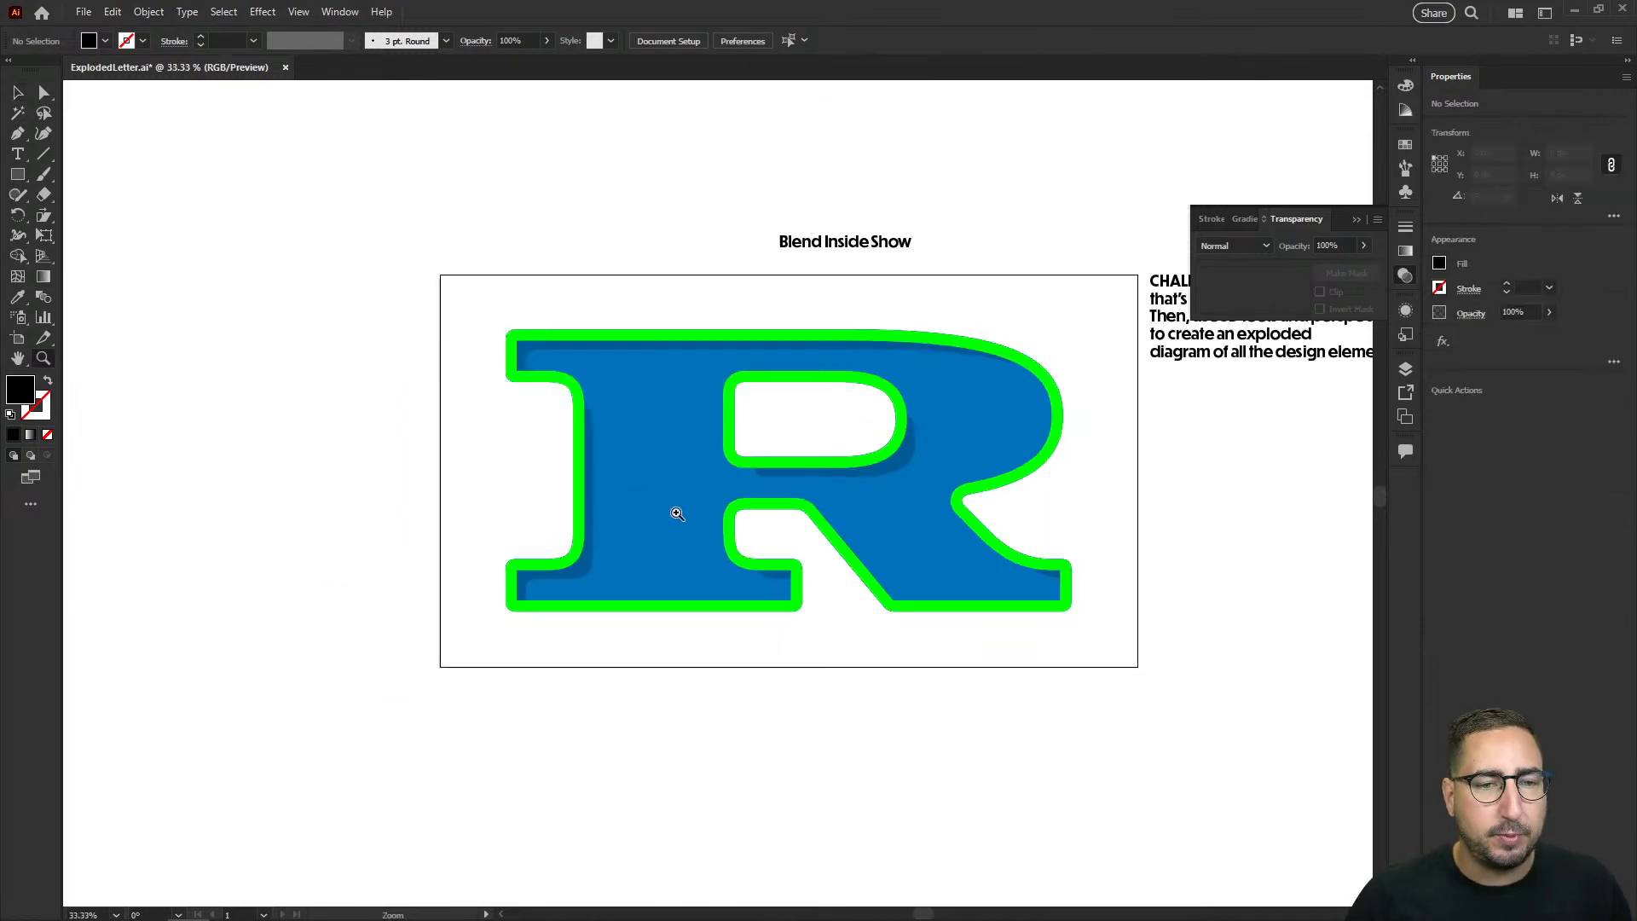
left_click_drag(728, 536, 793, 475)
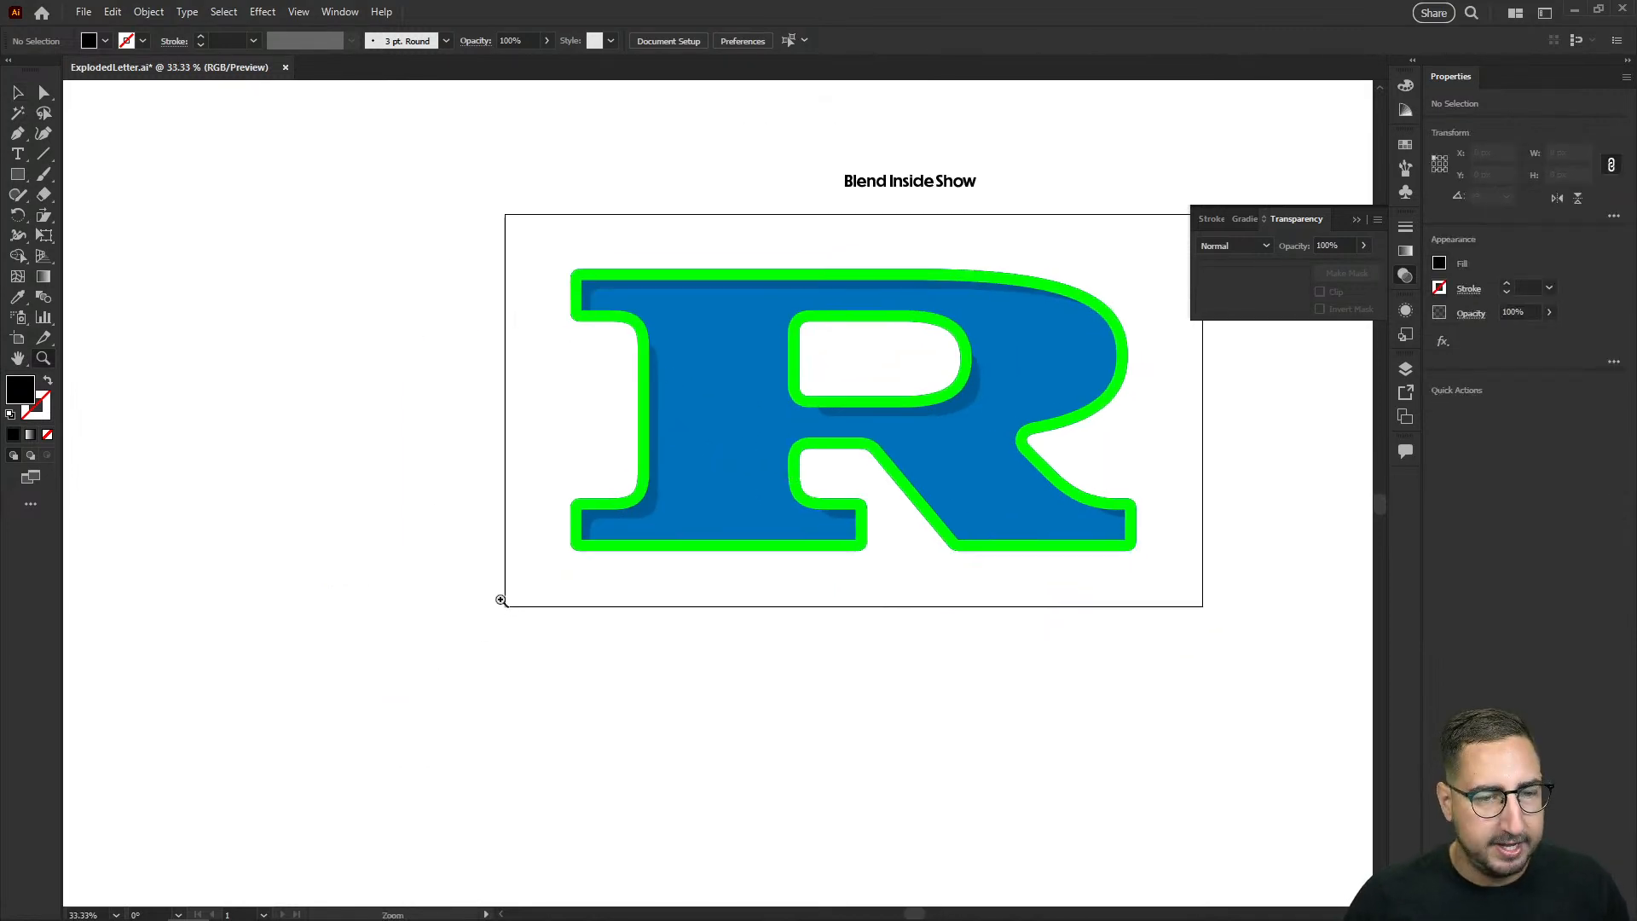
left_click_drag(491, 575, 581, 391)
key("m")
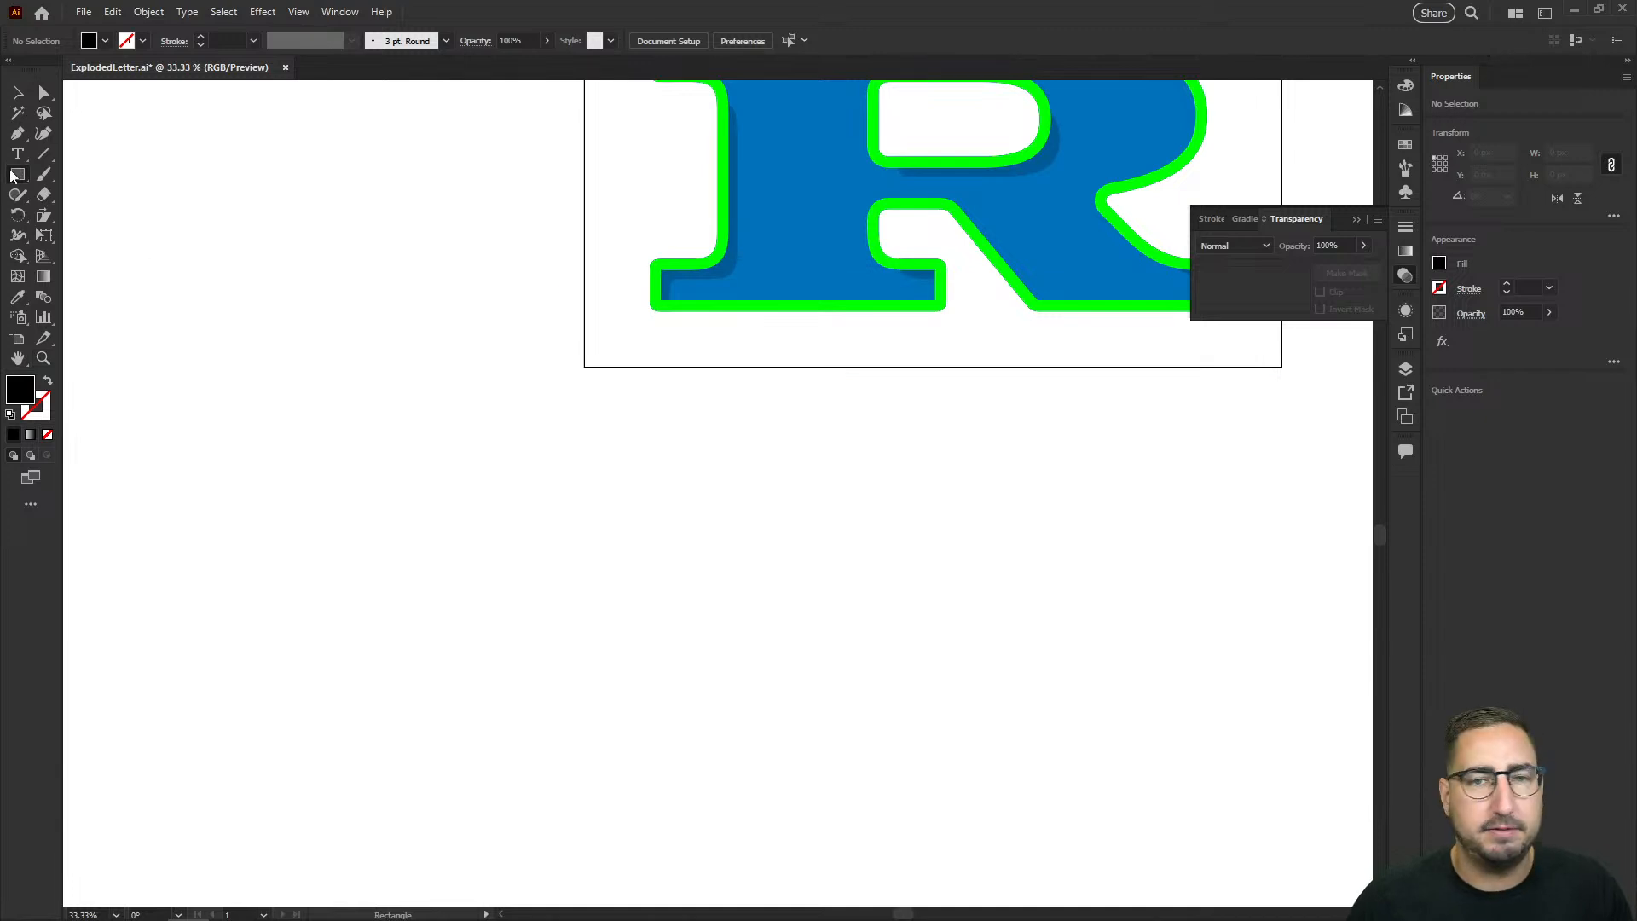
left_click_drag(282, 389, 283, 866)
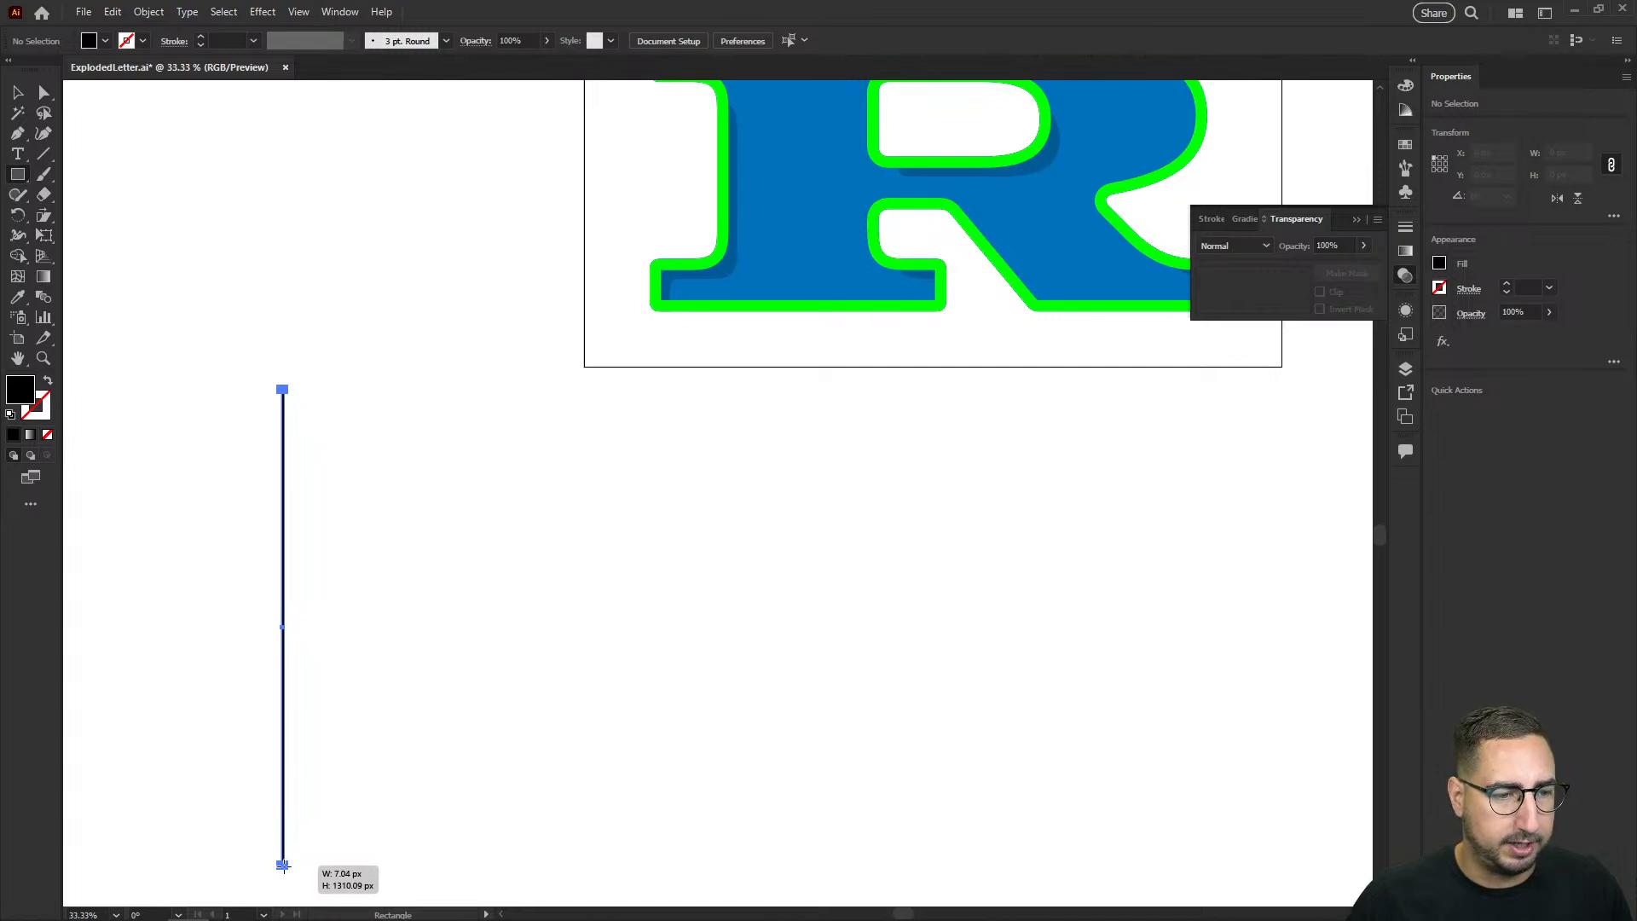
left_click_drag(283, 866, 283, 866)
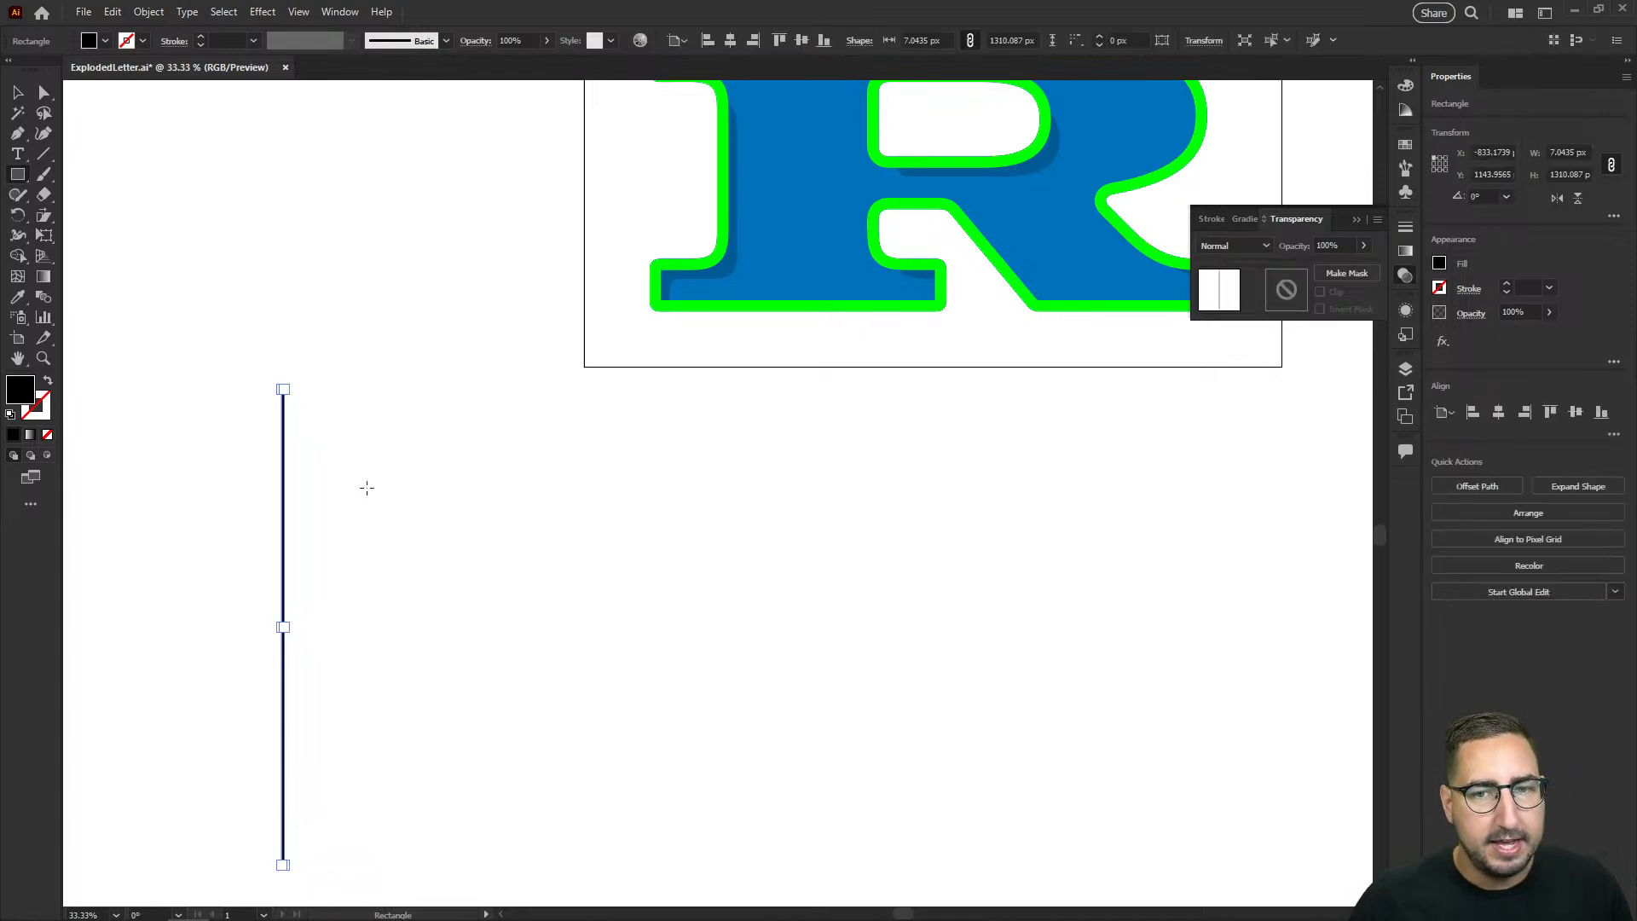
Step: Duplicate the thin vertical rectangle about 87 px to its right, keeping the copy level with the original
scroll(443, 418, "down", 3)
scroll(443, 418, "left", 1)
key("z")
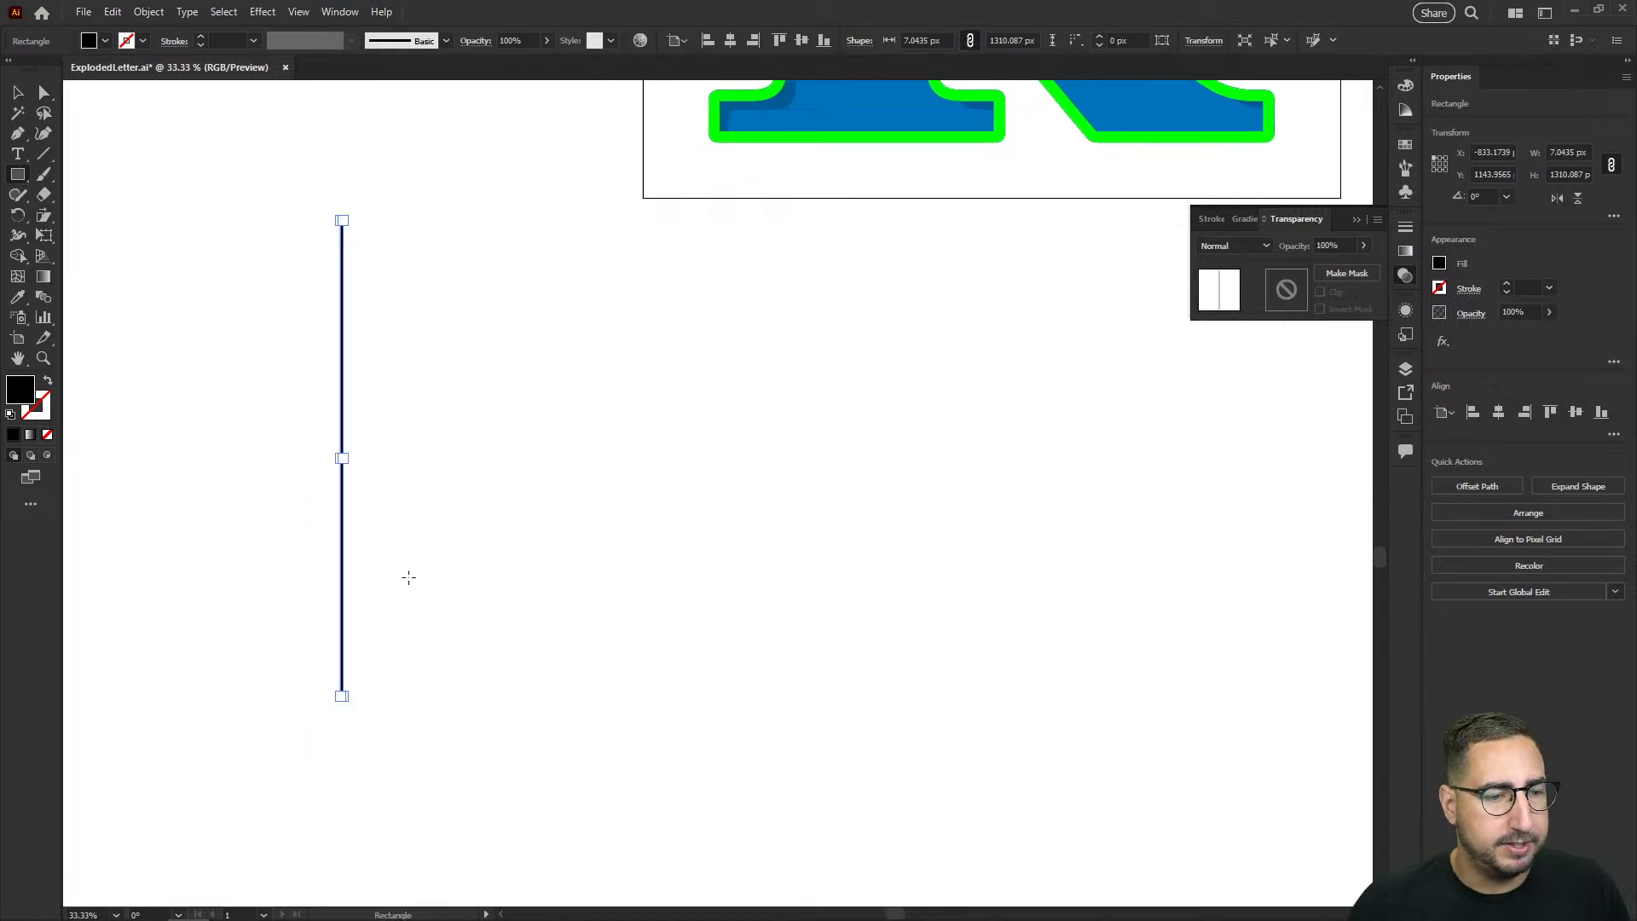
scroll(502, 504, "up", 2)
scroll(502, 505, "right", 1)
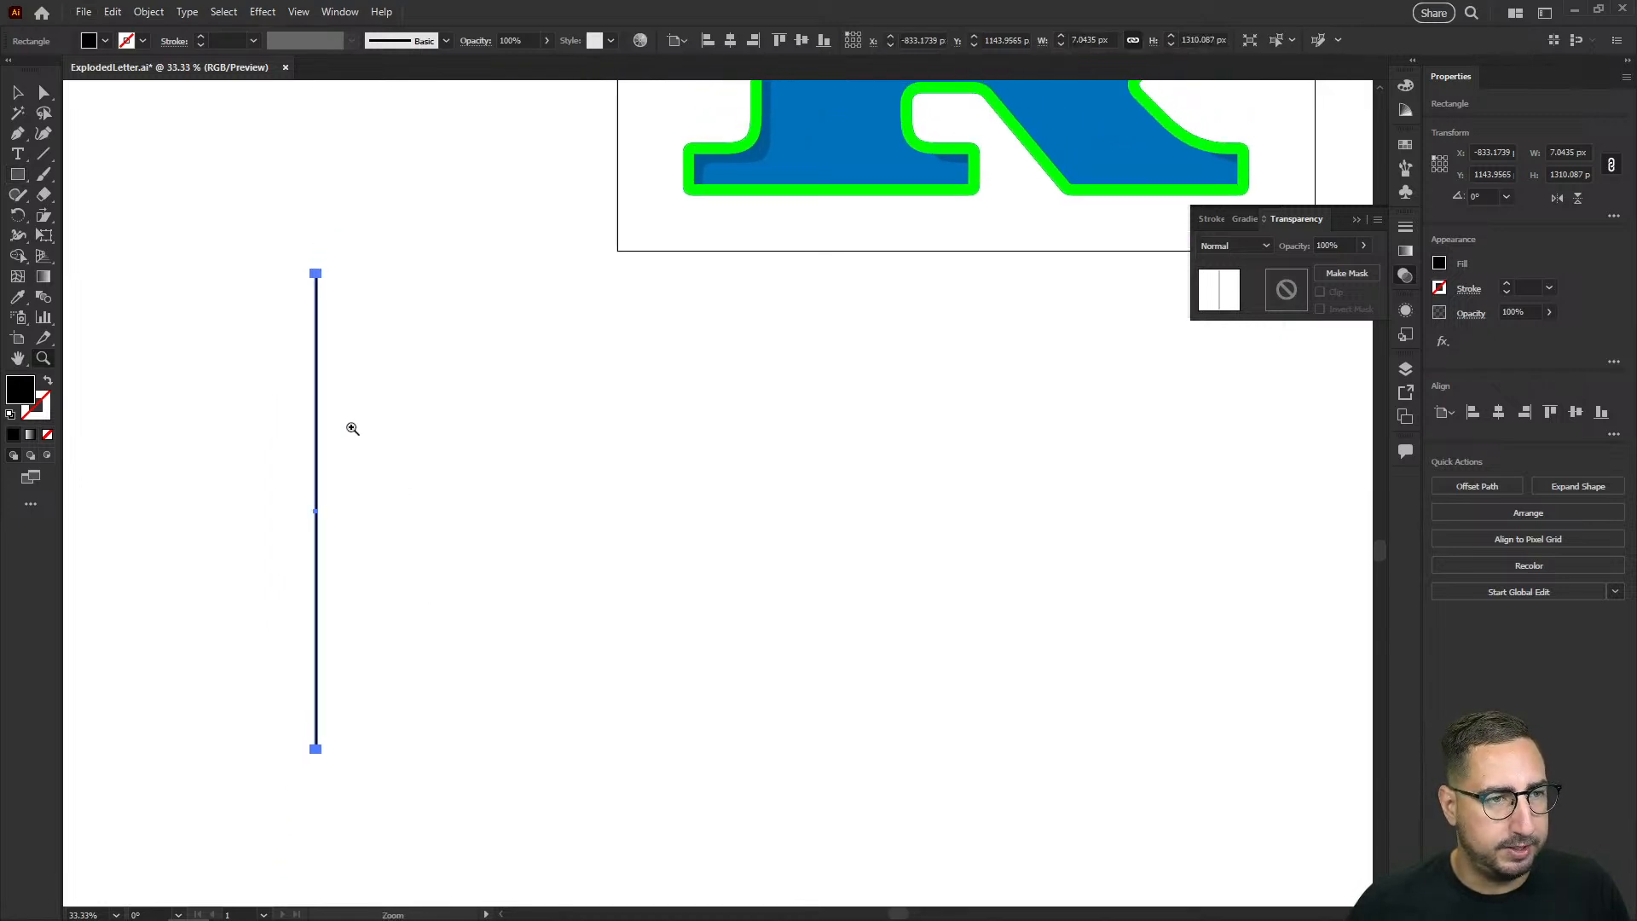
key("r")
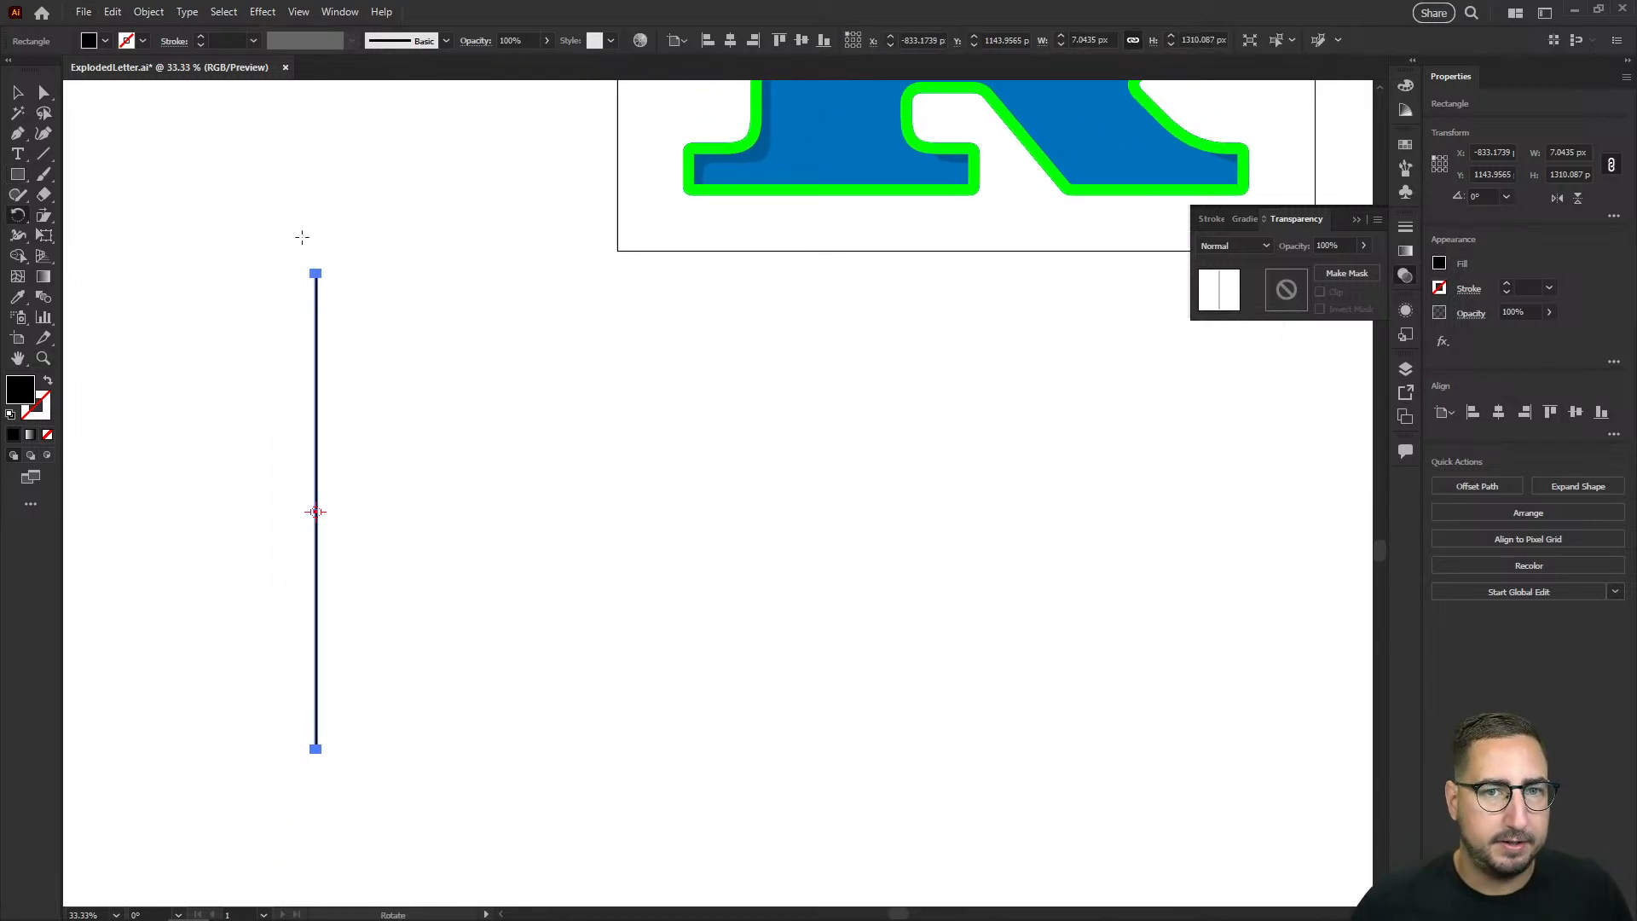
key("v")
left_click_drag(317, 348, 350, 349)
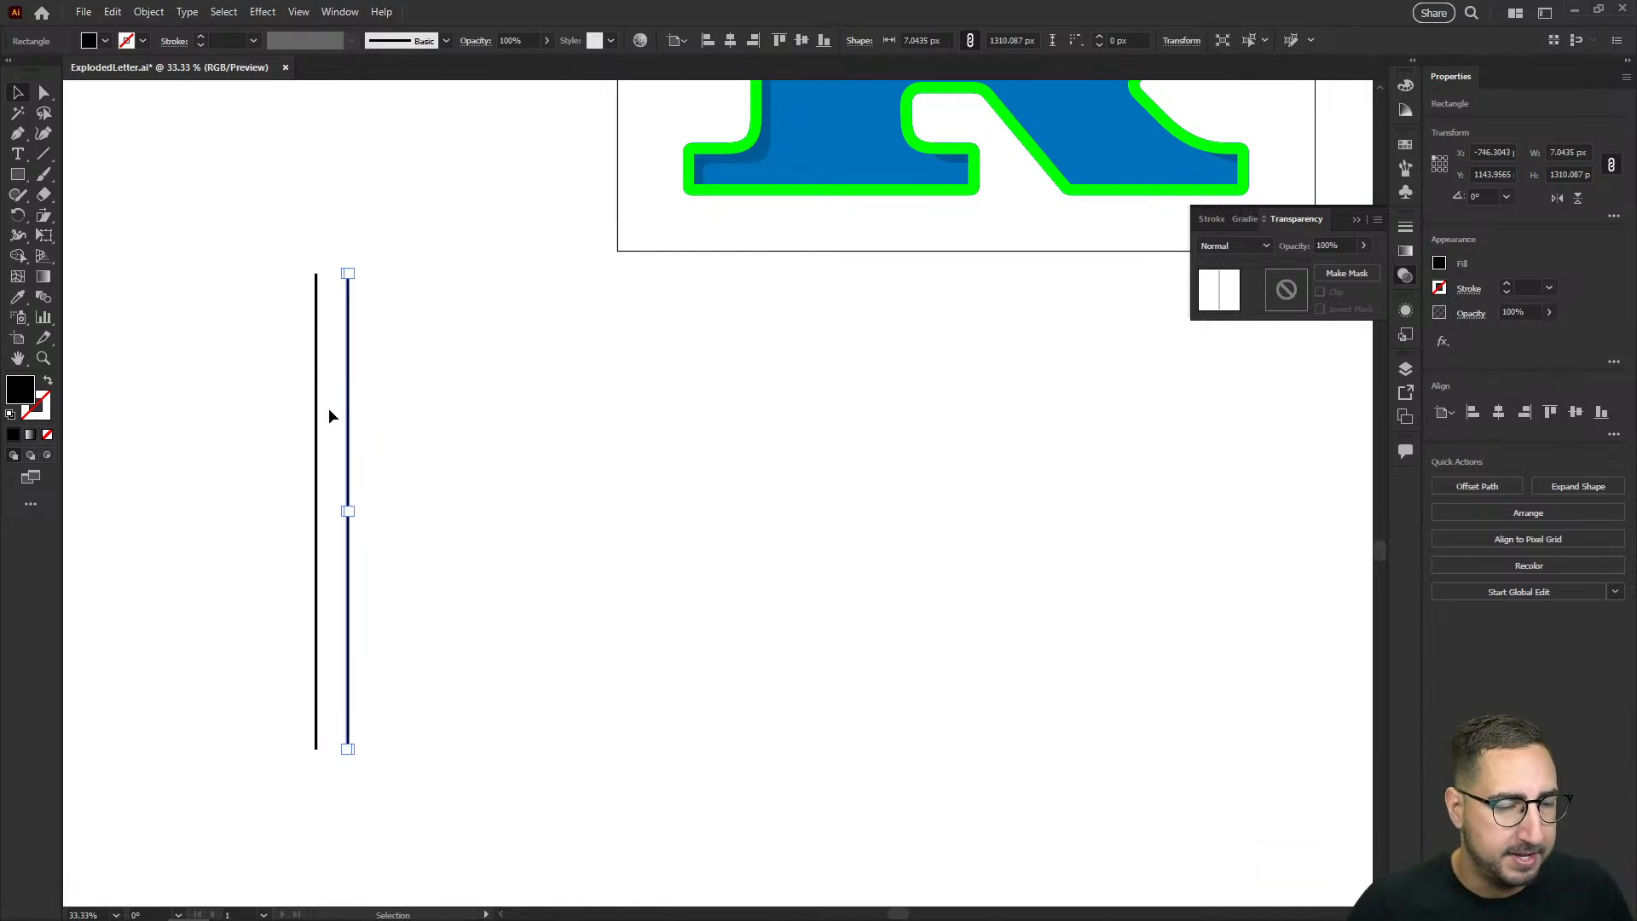
Step: Fill both thin vertical rectangles with the light gray swatch
left_click_drag(276, 397, 514, 421)
left_click(1405, 146)
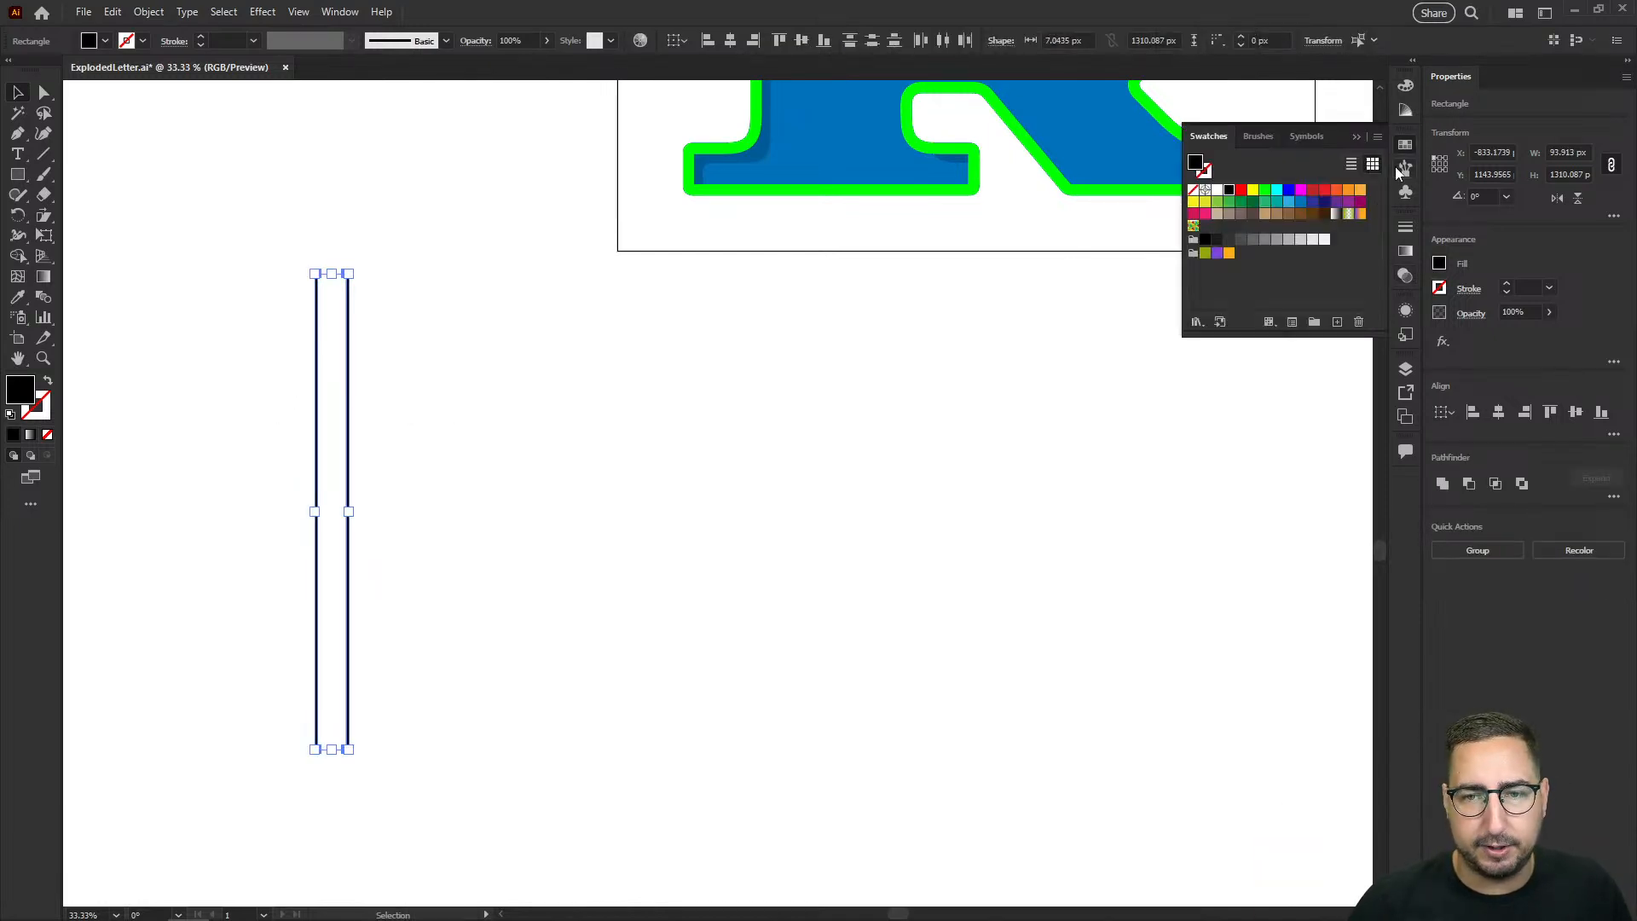
left_click(1311, 243)
Step: Repeat the duplication at the same spacing to build a row of 26 thin gray vertical lines
left_click(335, 372)
left_click(348, 368)
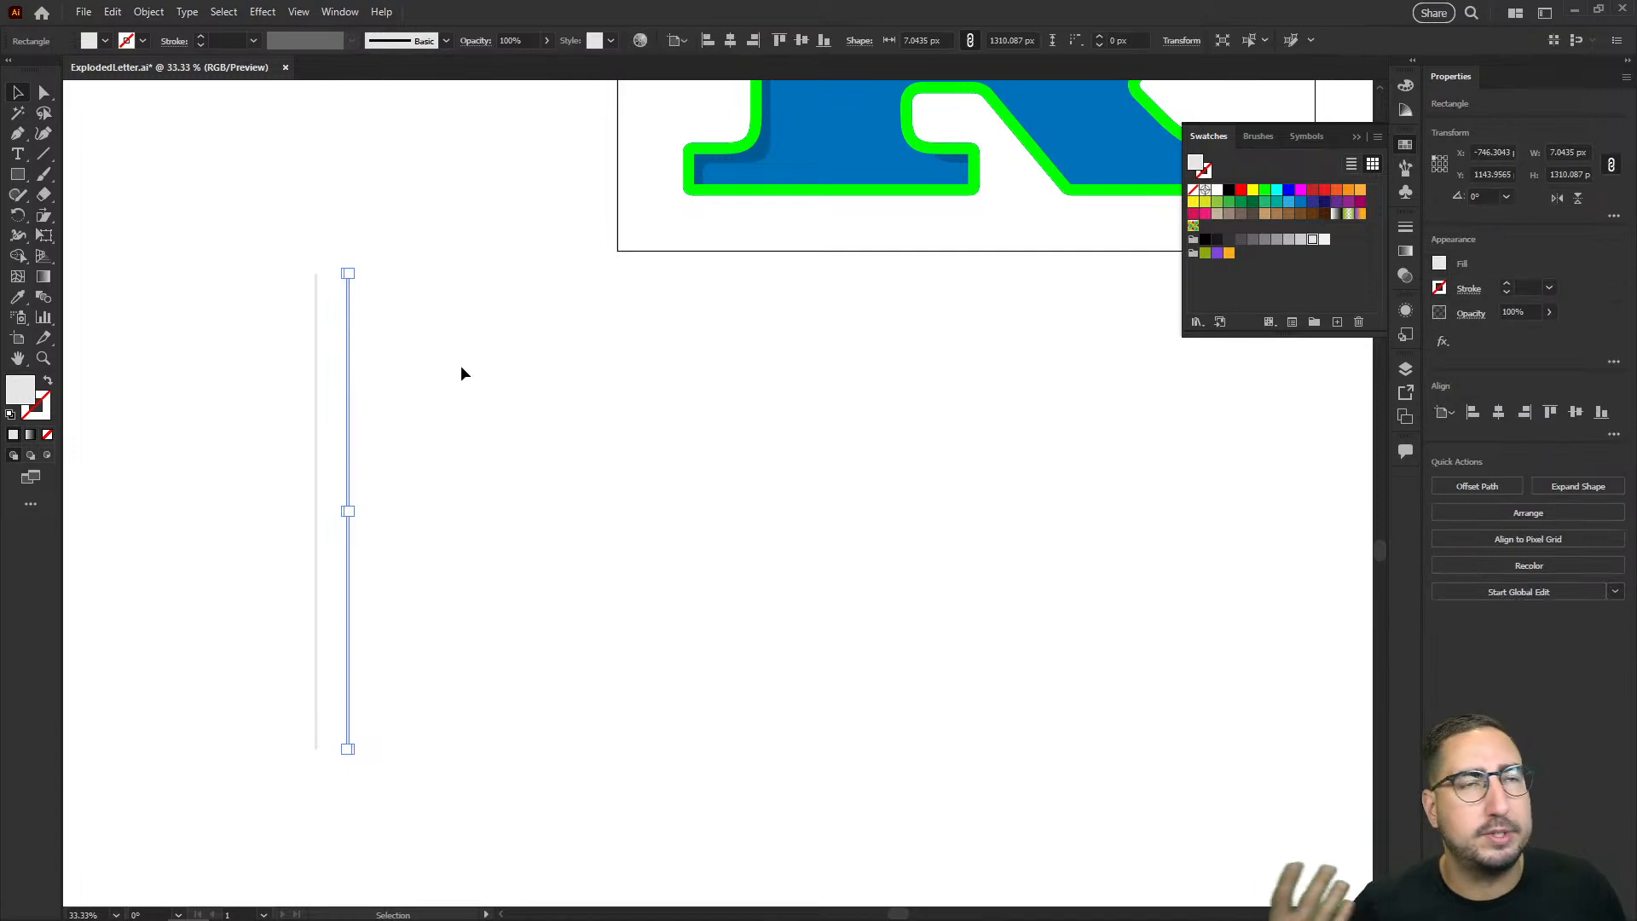
key("a")
key("ctrl+d")
key("ctrl+d")
key("ctrl+d")
key("ctrl+d")
key("ctrl+d")
key("ctrl+d")
key("ctrl+d")
key("ctrl+d")
key("ctrl+d")
key("ctrl+d")
key("ctrl+d")
key("ctrl+d")
key("ctrl+d")
key("ctrl+d")
key("ctrl+d")
key("ctrl+d")
key("ctrl+d")
key("ctrl+d")
key("ctrl+d")
key("ctrl+d")
key("ctrl+d")
key("ctrl+d")
key("ctrl+d")
key("ctrl+d")
Step: Copy the whole row of lines rotated 90 degrees and stretch the horizontal copies to about 2287 px wide
key("v")
left_click_drag(212, 409, 1130, 650)
key("r")
left_click_drag(583, 254, 1098, 366)
key("v")
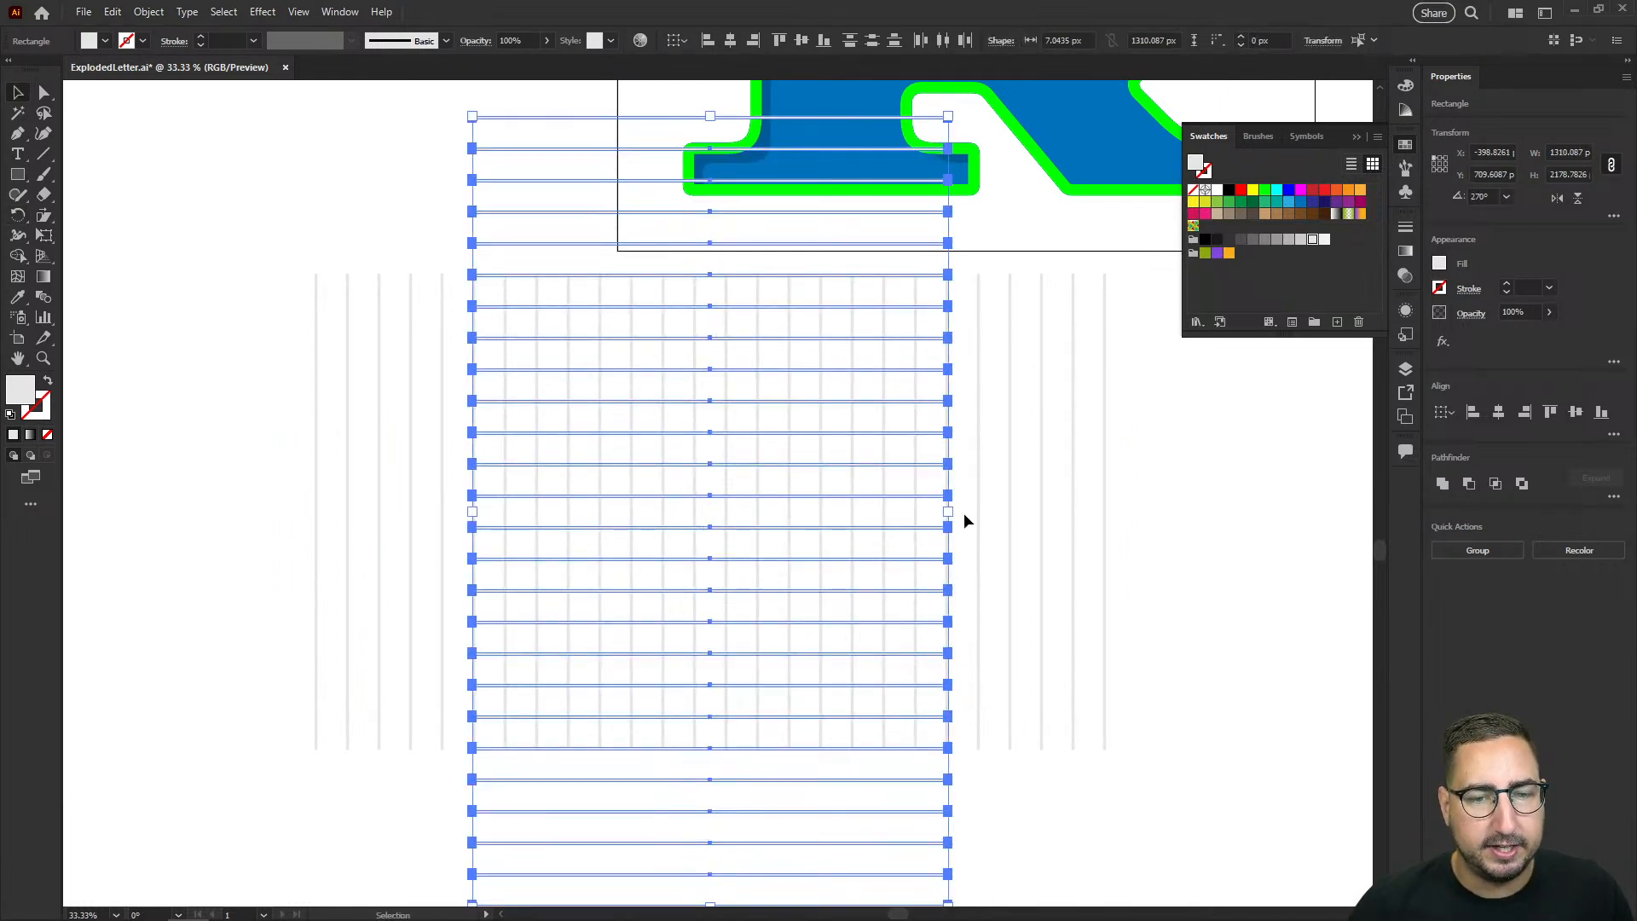
left_click_drag(948, 511, 1126, 498)
Step: Delete the horizontal lines that extend above and below the vertical lines
left_click_drag(461, 236, 466, 245)
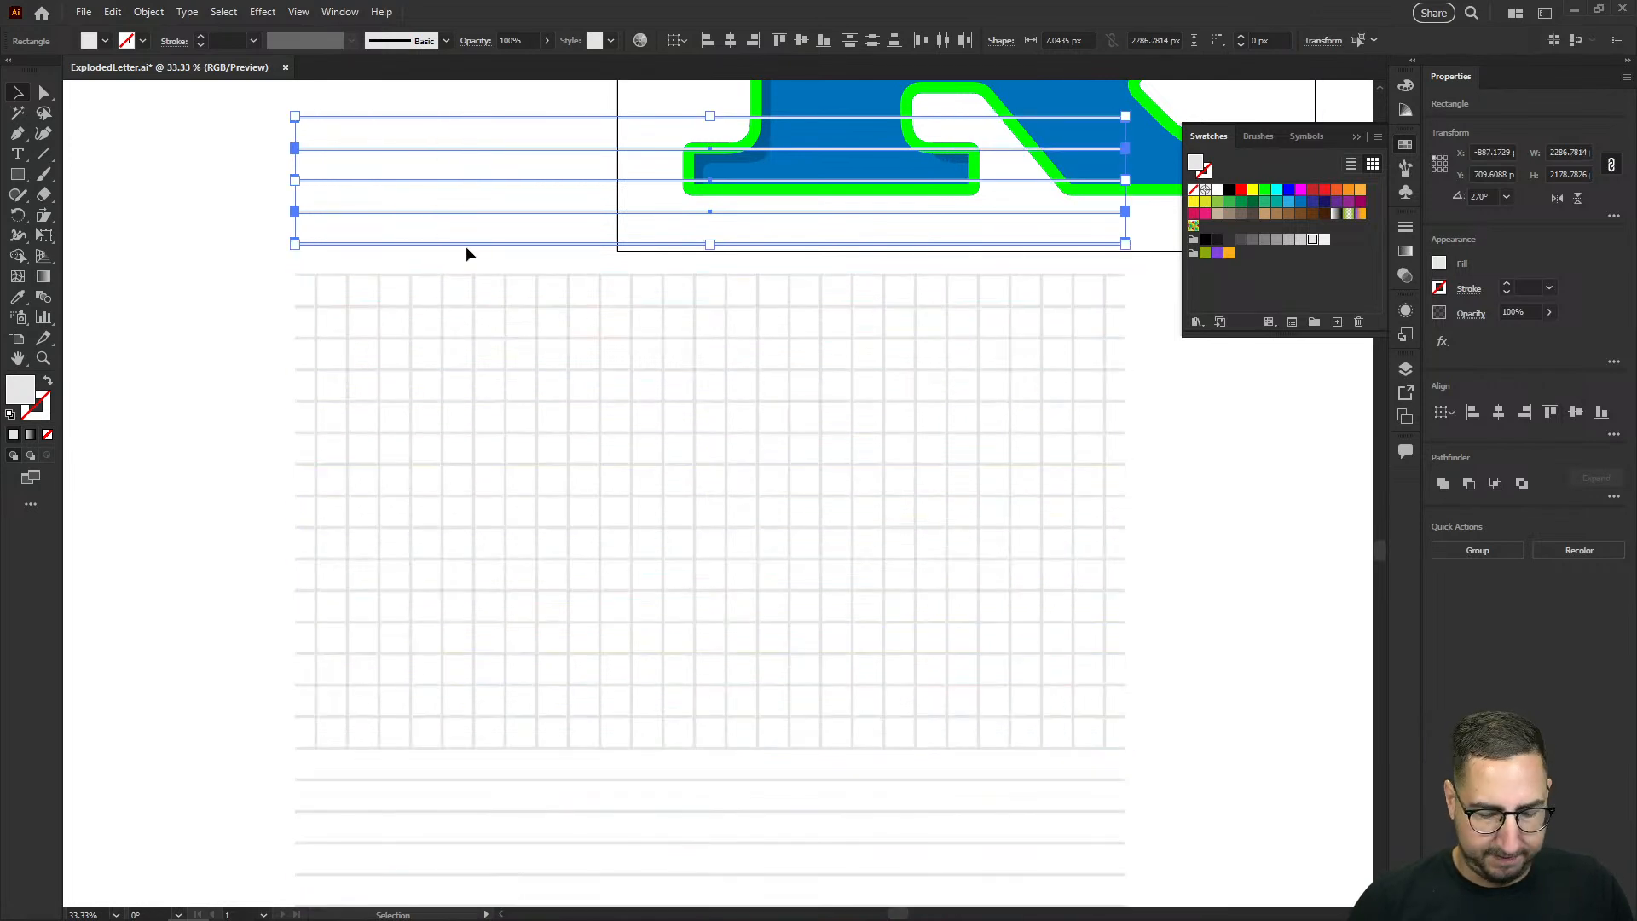
key("Delete")
scroll(458, 288, "down", 2)
left_click_drag(273, 646, 446, 796)
key("Delete")
Step: Group all the grid lines and rotate the group 45 degrees into a diamond pattern
left_click_drag(428, 463, 391, 561)
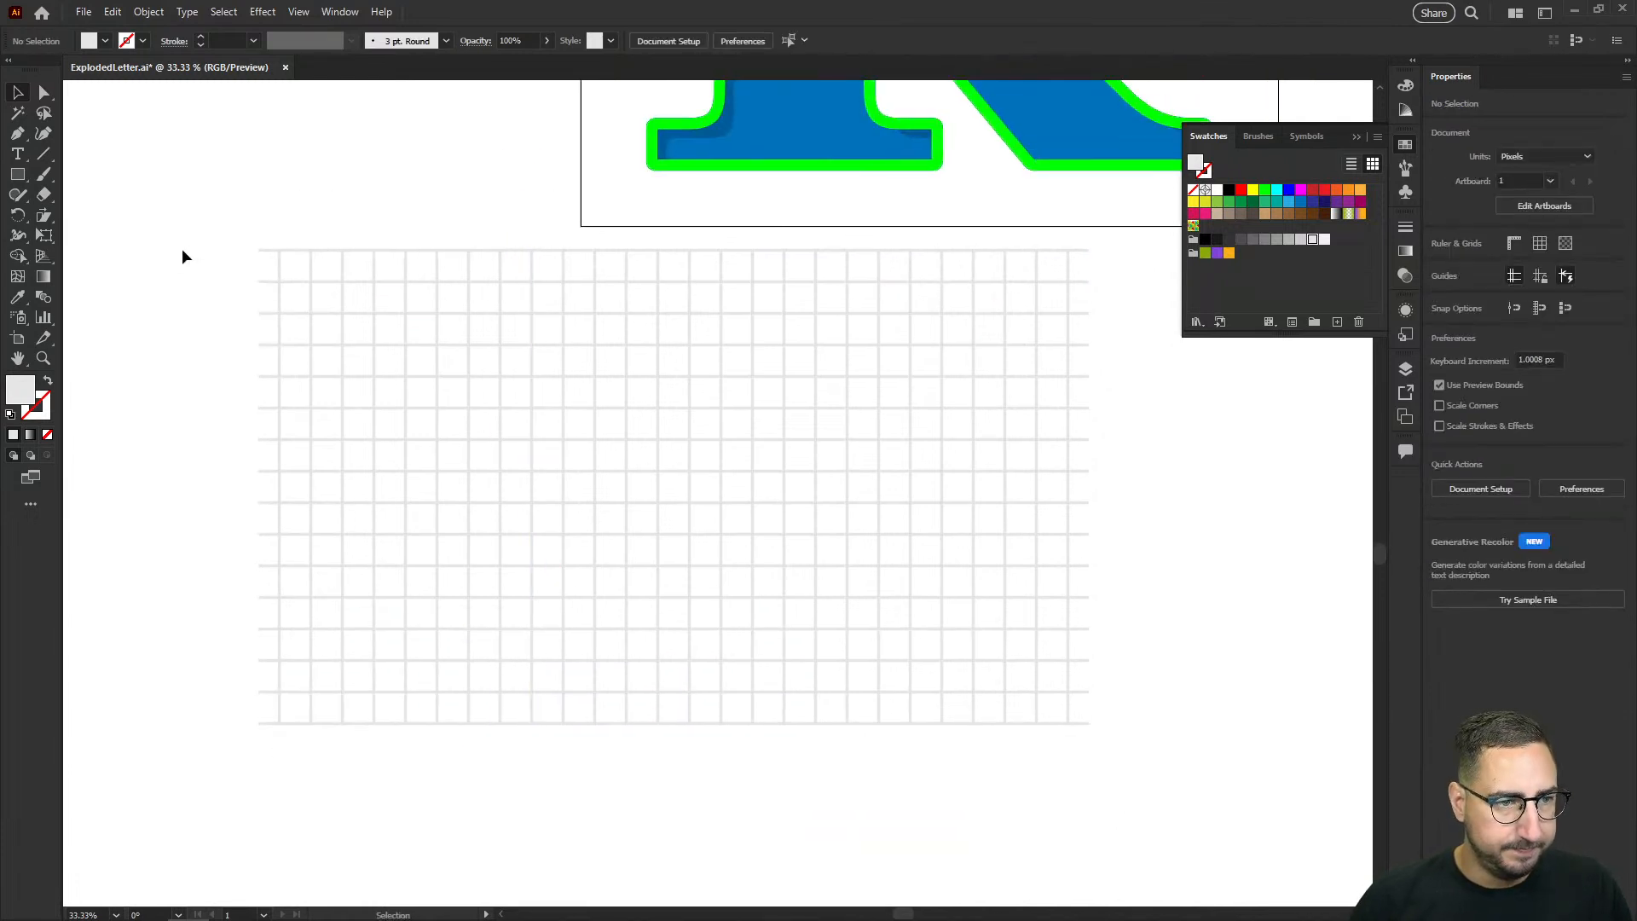
left_click_drag(234, 241, 1133, 749)
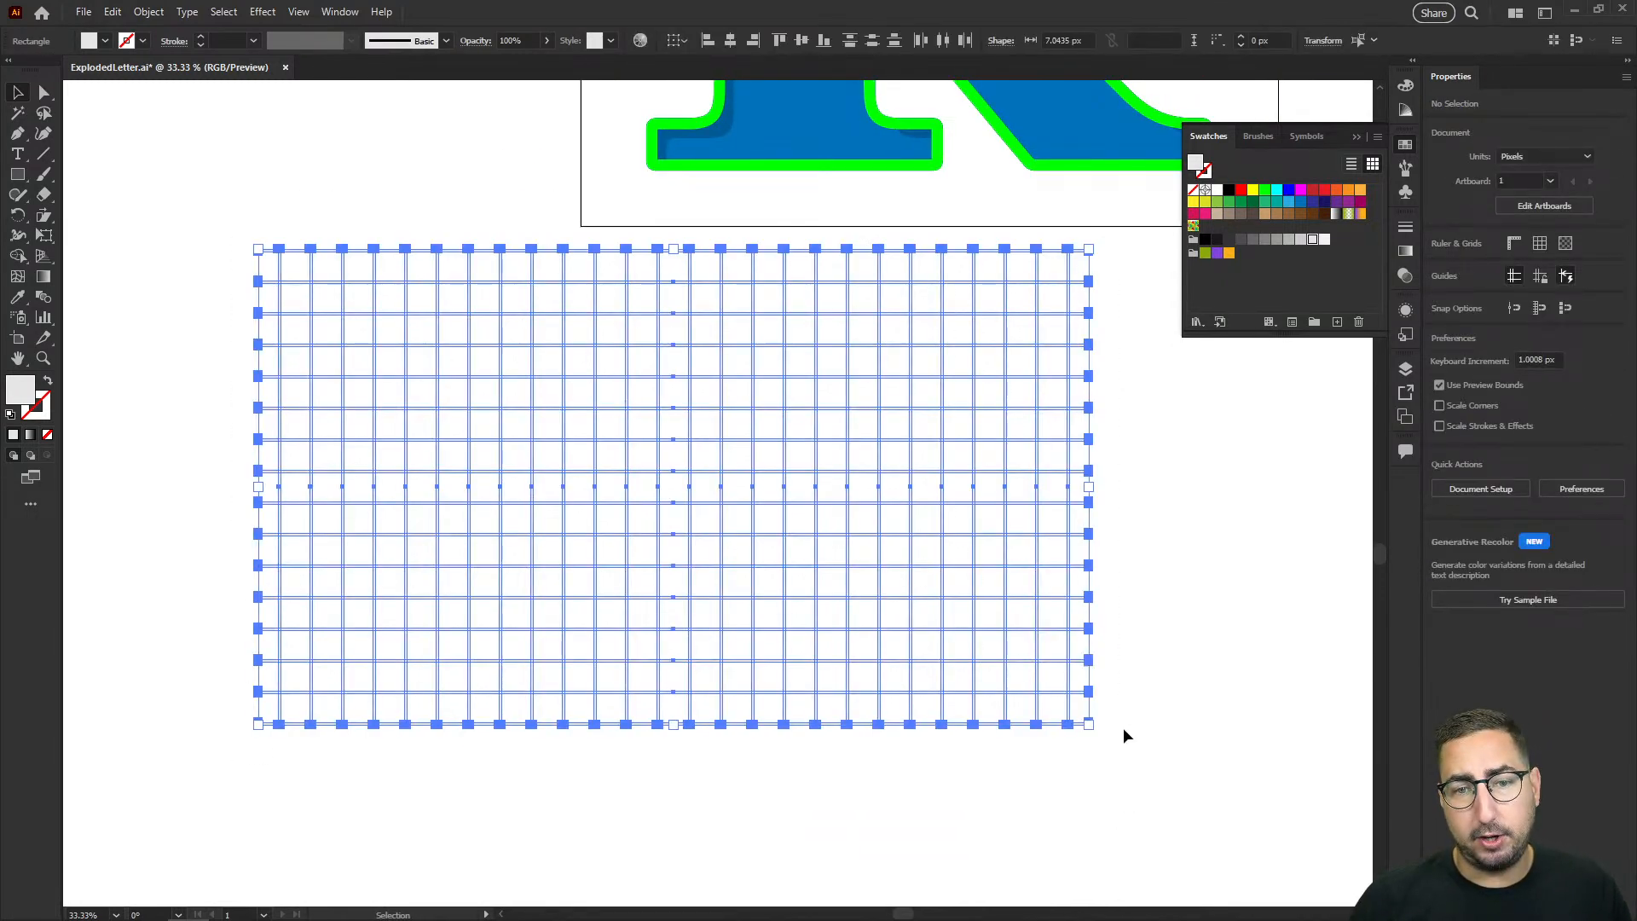
key("ctrl+g")
key("r")
left_click_drag(889, 328, 763, 235)
Step: Scale the diagonal grid up to about 3576 px wide and move it so it covers the whole letter R
key("z")
left_click(861, 486, "alt")
left_click_drag(817, 383, 738, 571)
key("s")
left_click_drag(792, 483, 908, 401)
key("v")
left_click_drag(667, 580, 847, 283)
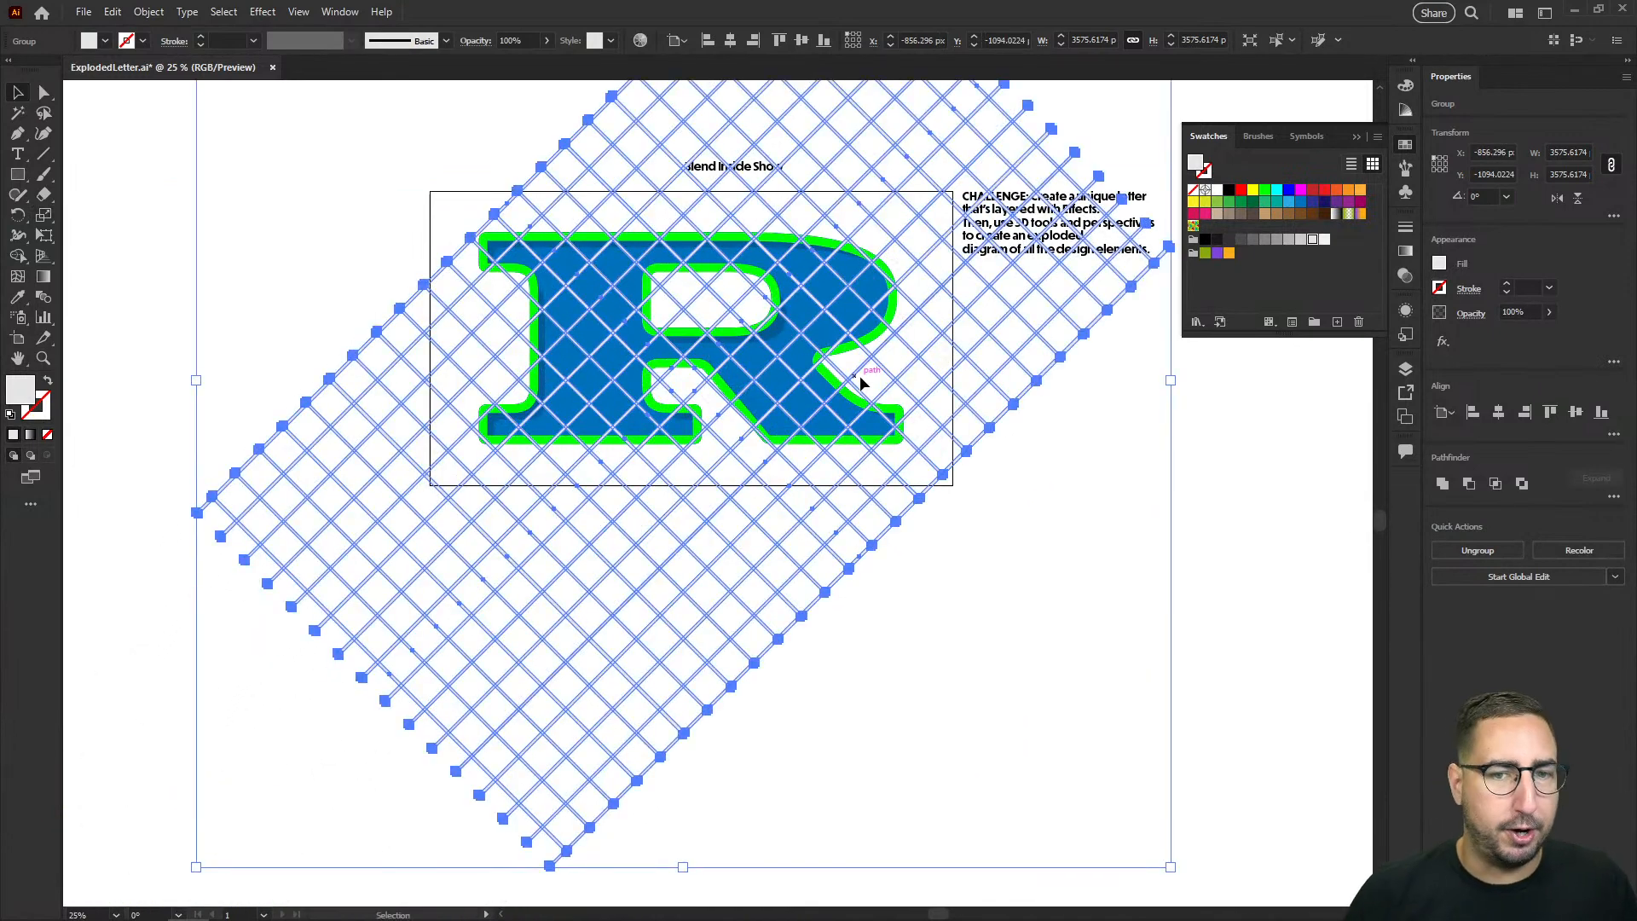
left_click(1058, 603)
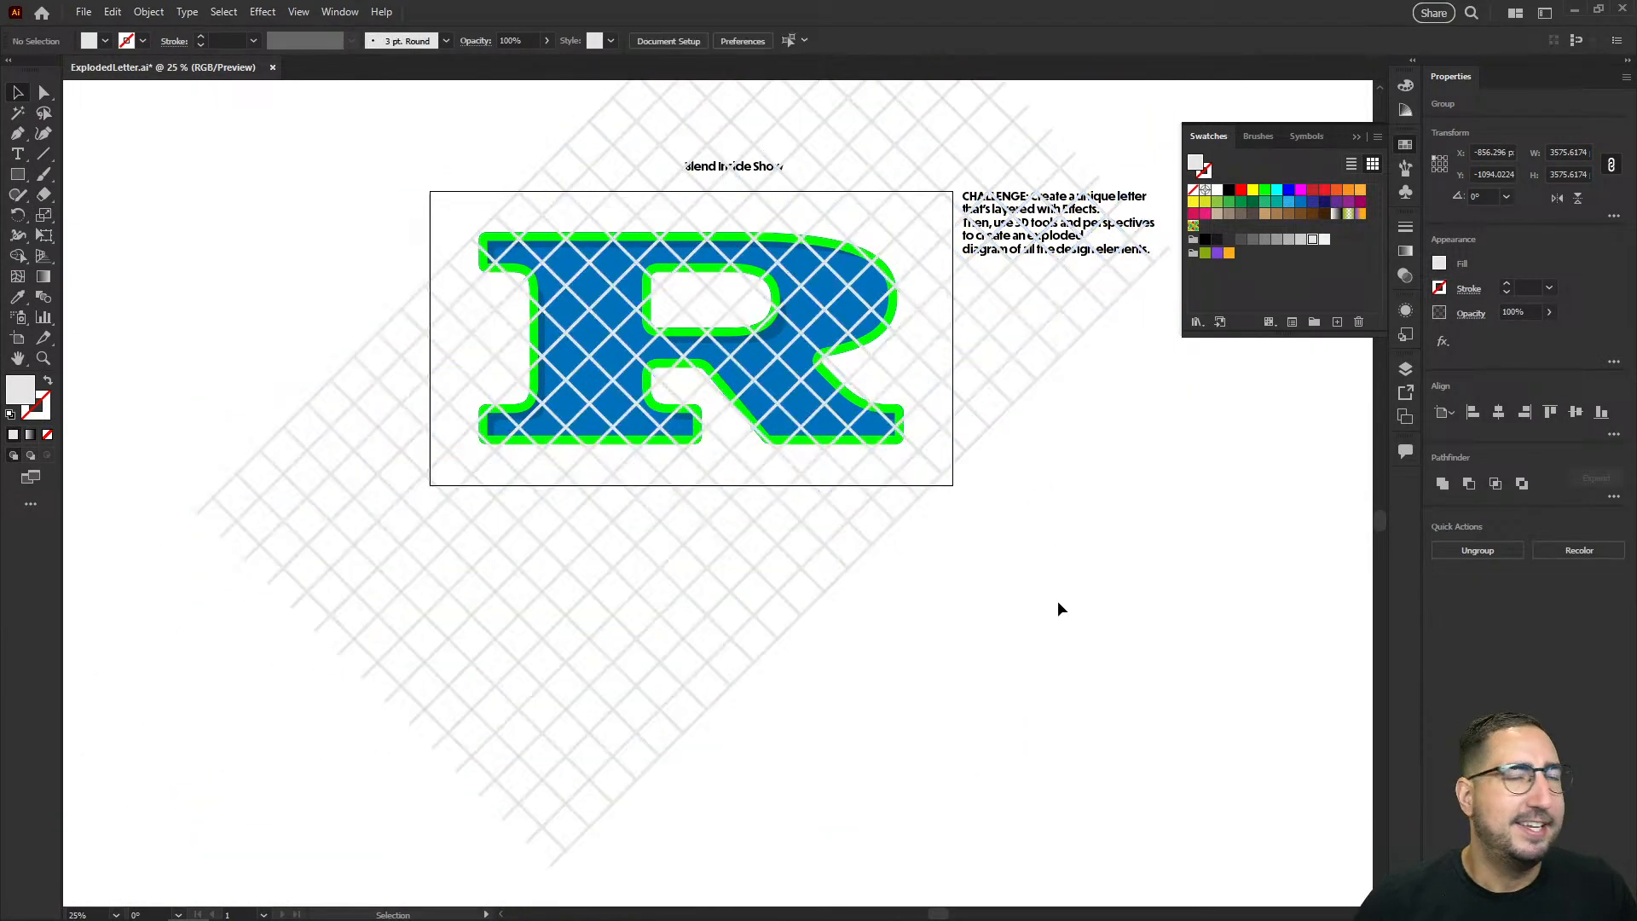
Step: Try to clip the diagonal grid with a copy of the blue R clip group pasted in place
key("z")
left_click(769, 408)
left_click(782, 449)
key("v")
left_click(696, 287)
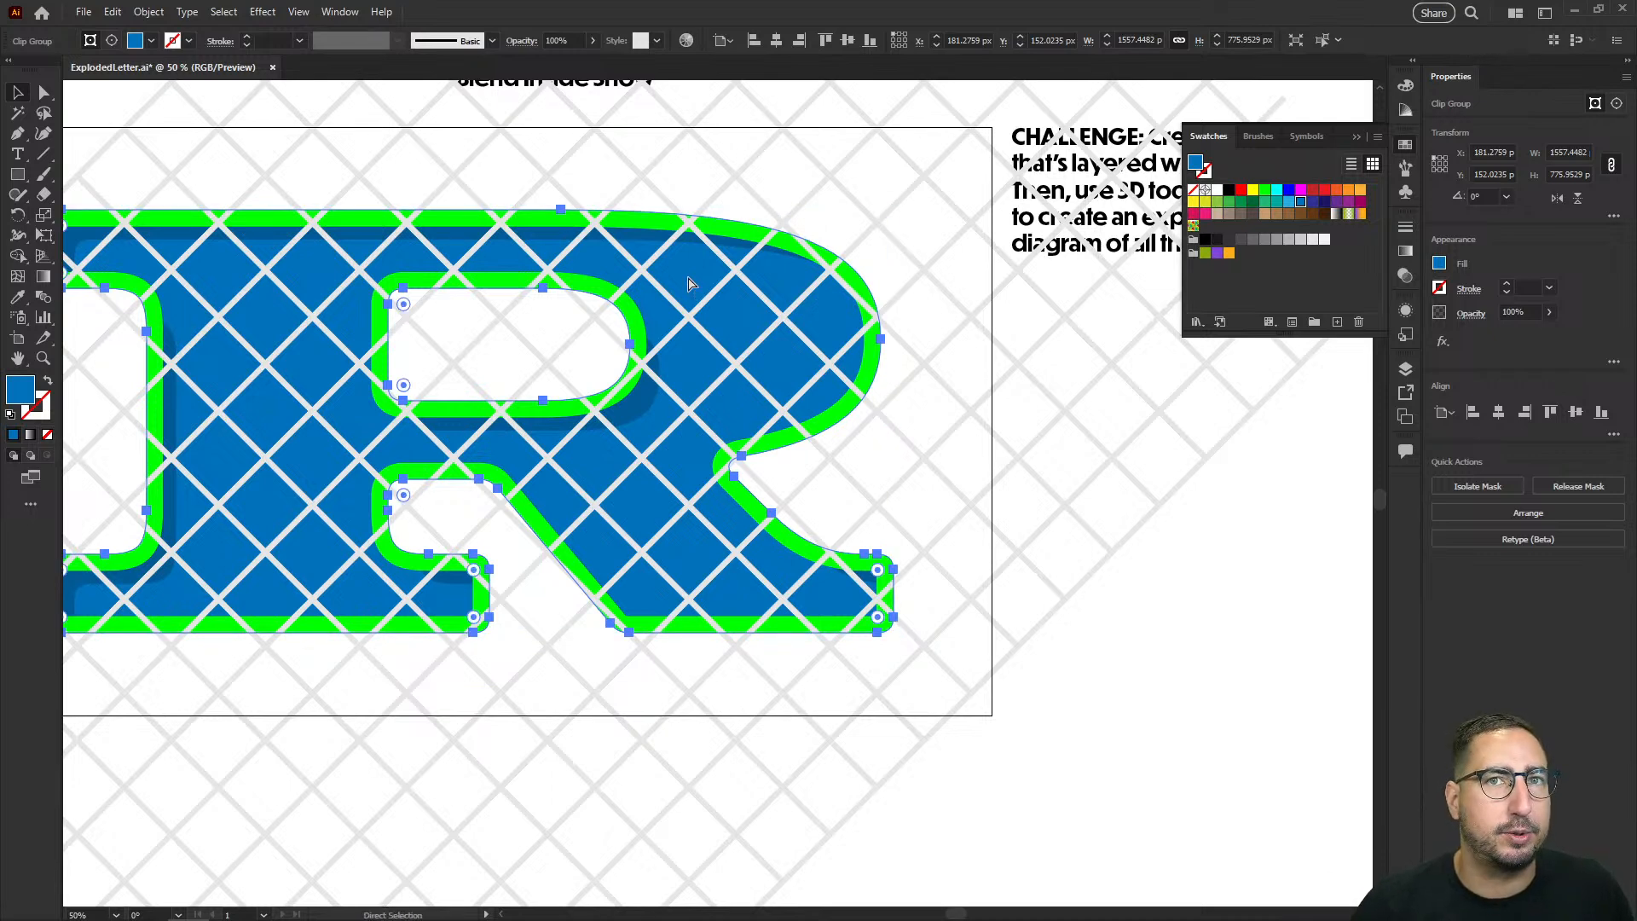
left_click(111, 17)
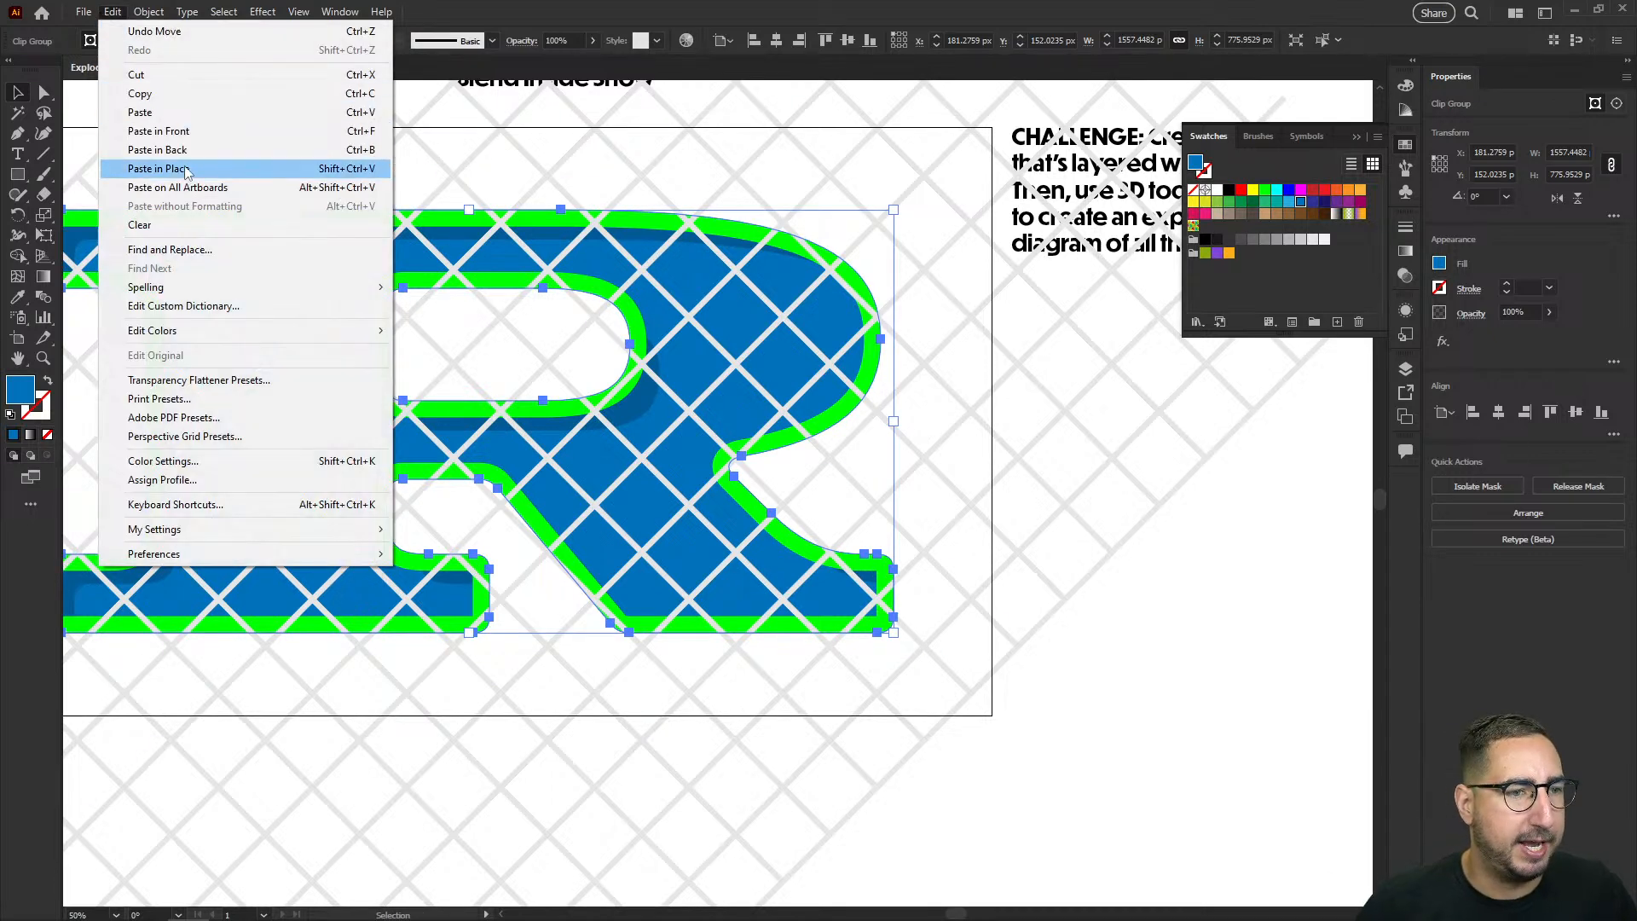
left_click(212, 169)
left_click(651, 168, "shift")
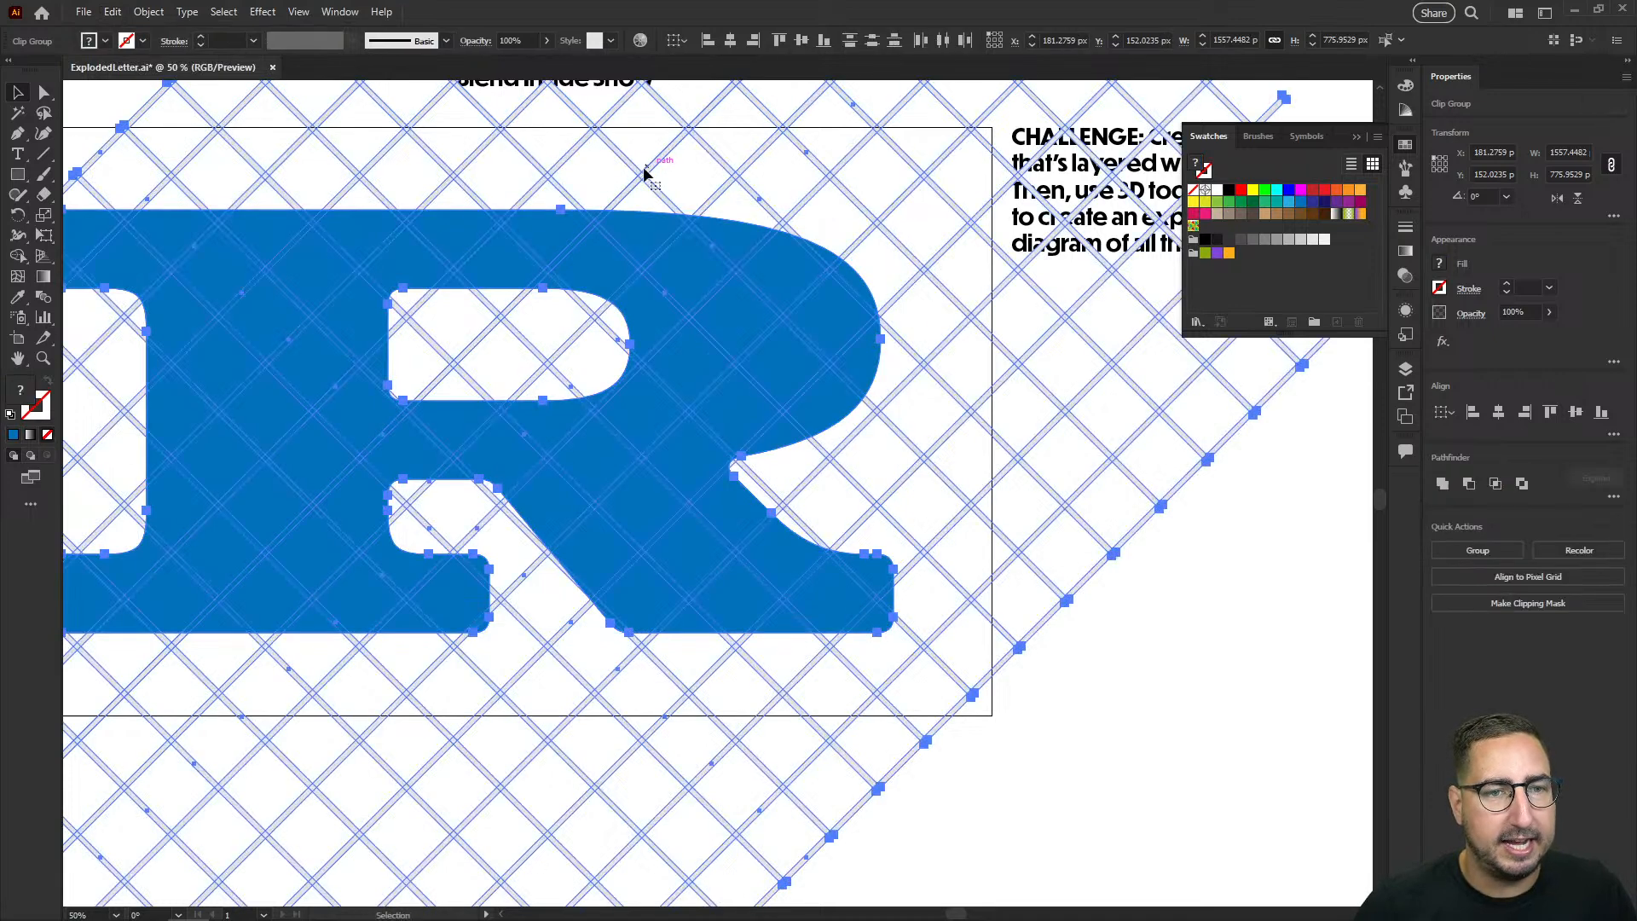
right_click(764, 271)
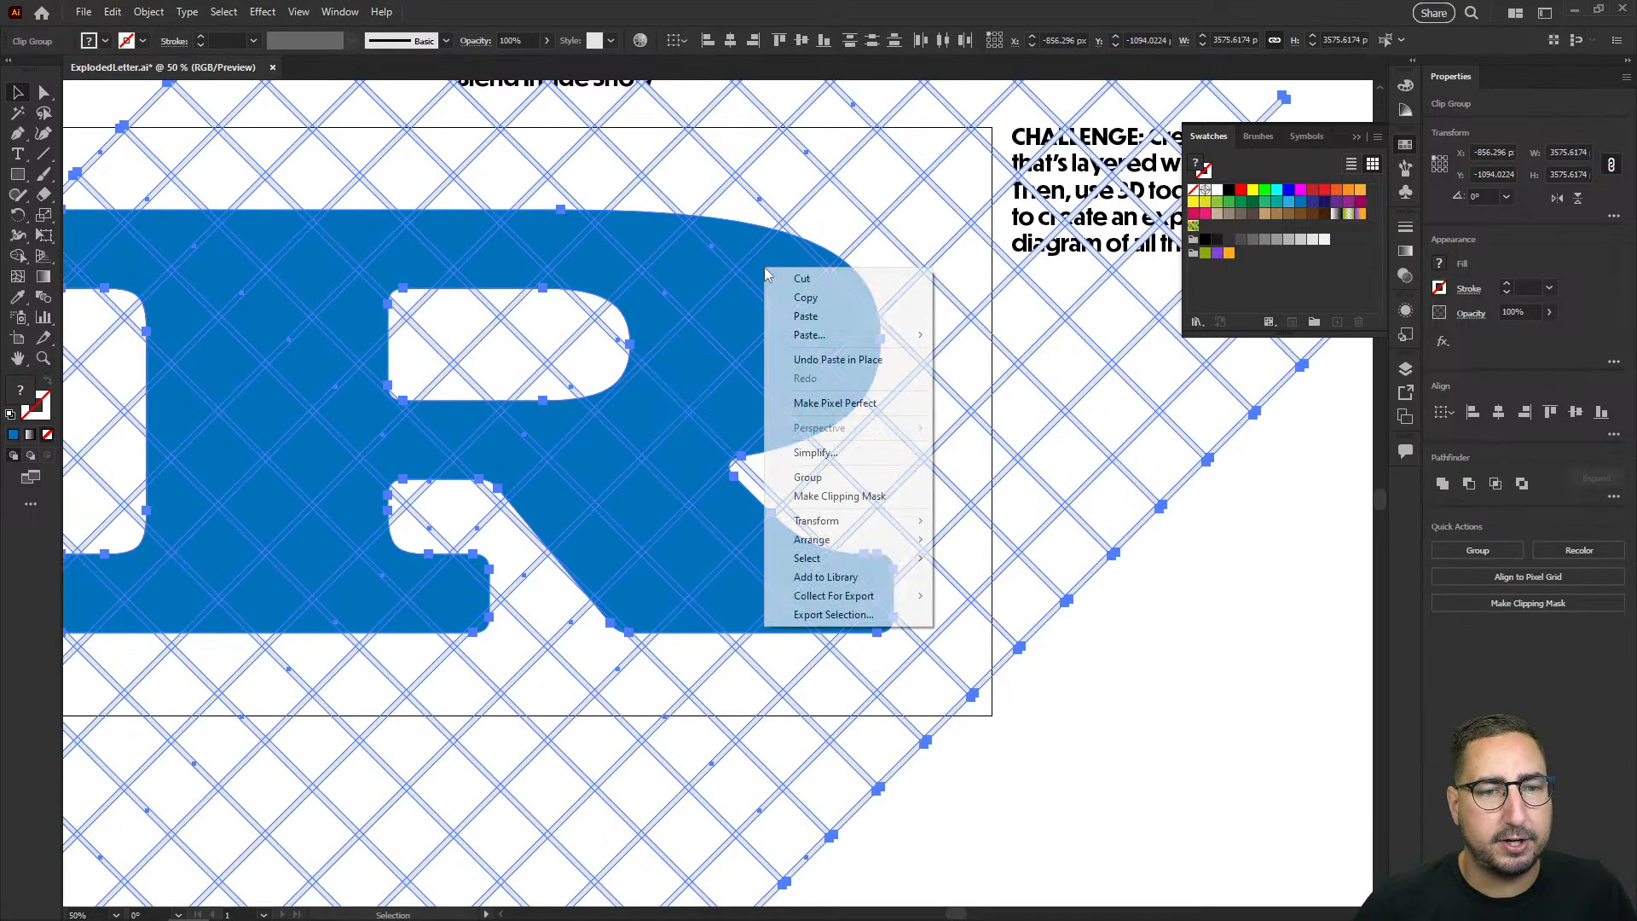
left_click(856, 496)
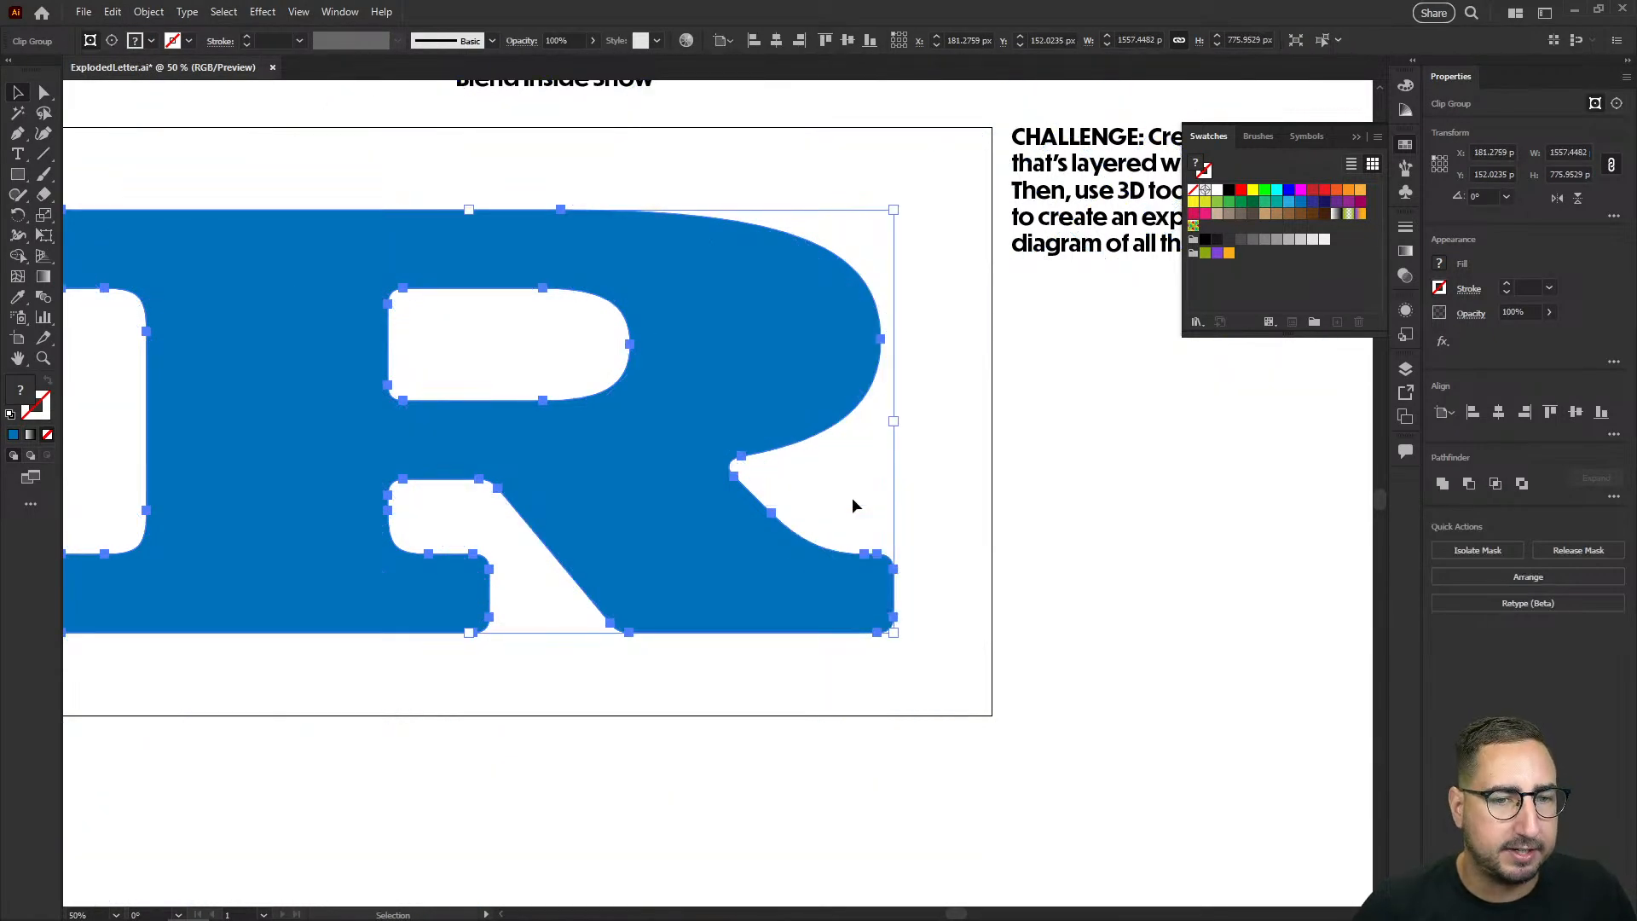
Step: Check the clipped result by moving and deleting it, and undo back to the unclipped grid over the R
mouse_move(811, 376)
left_mouse_down()
mouse_move(770, 484)
mouse_move(789, 635)
left_mouse_up()
key("ctrl+z")
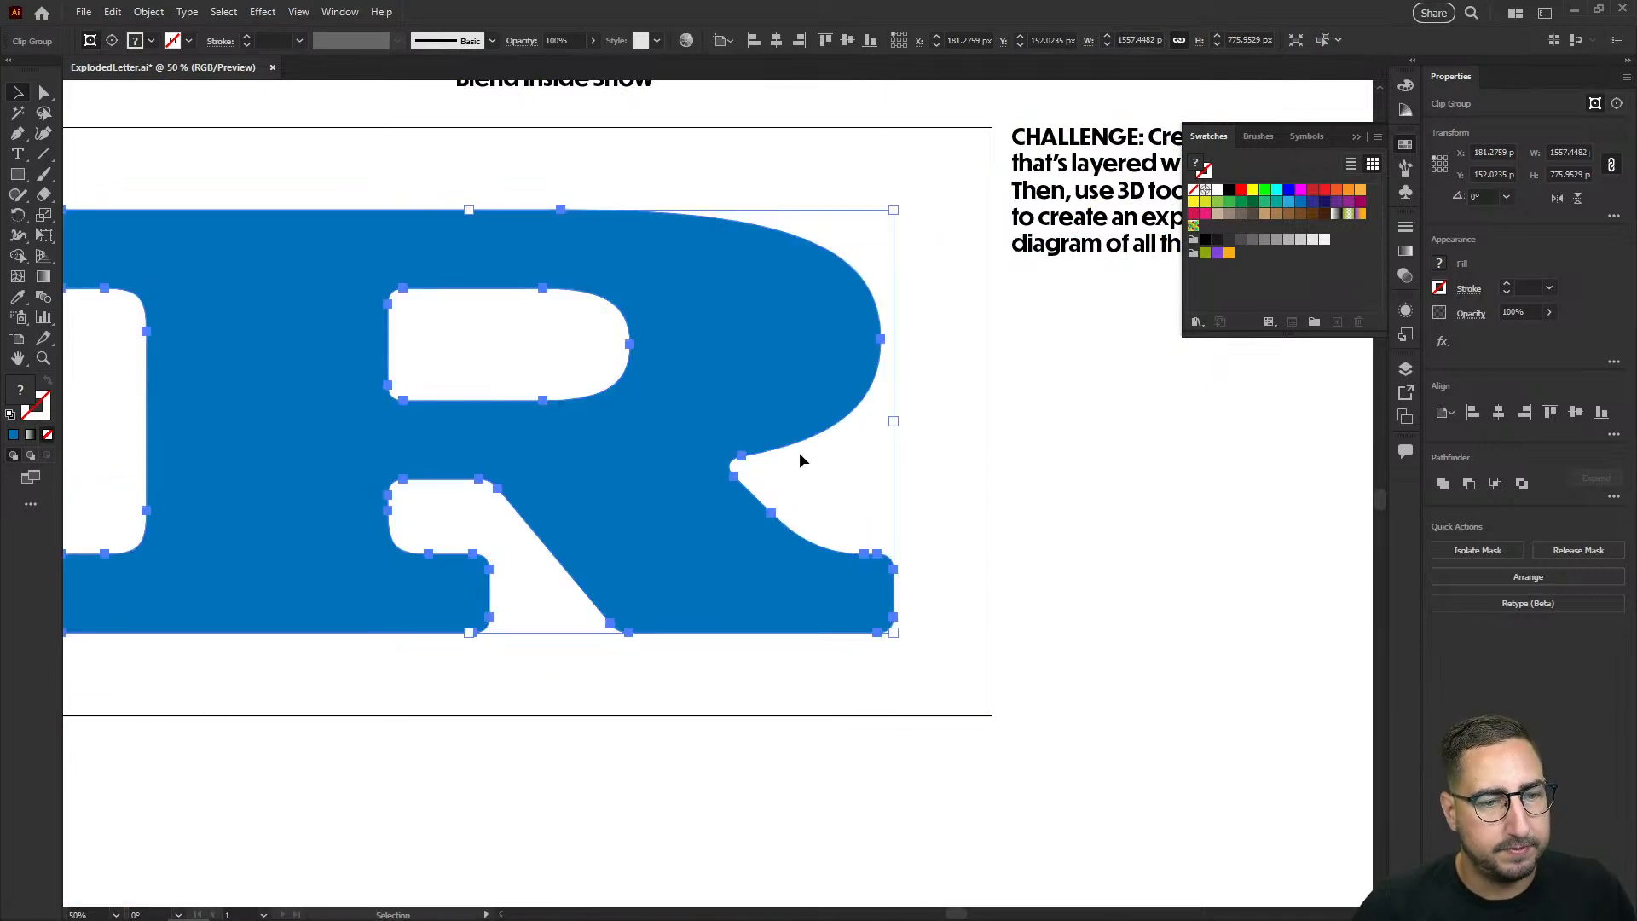
key("Delete")
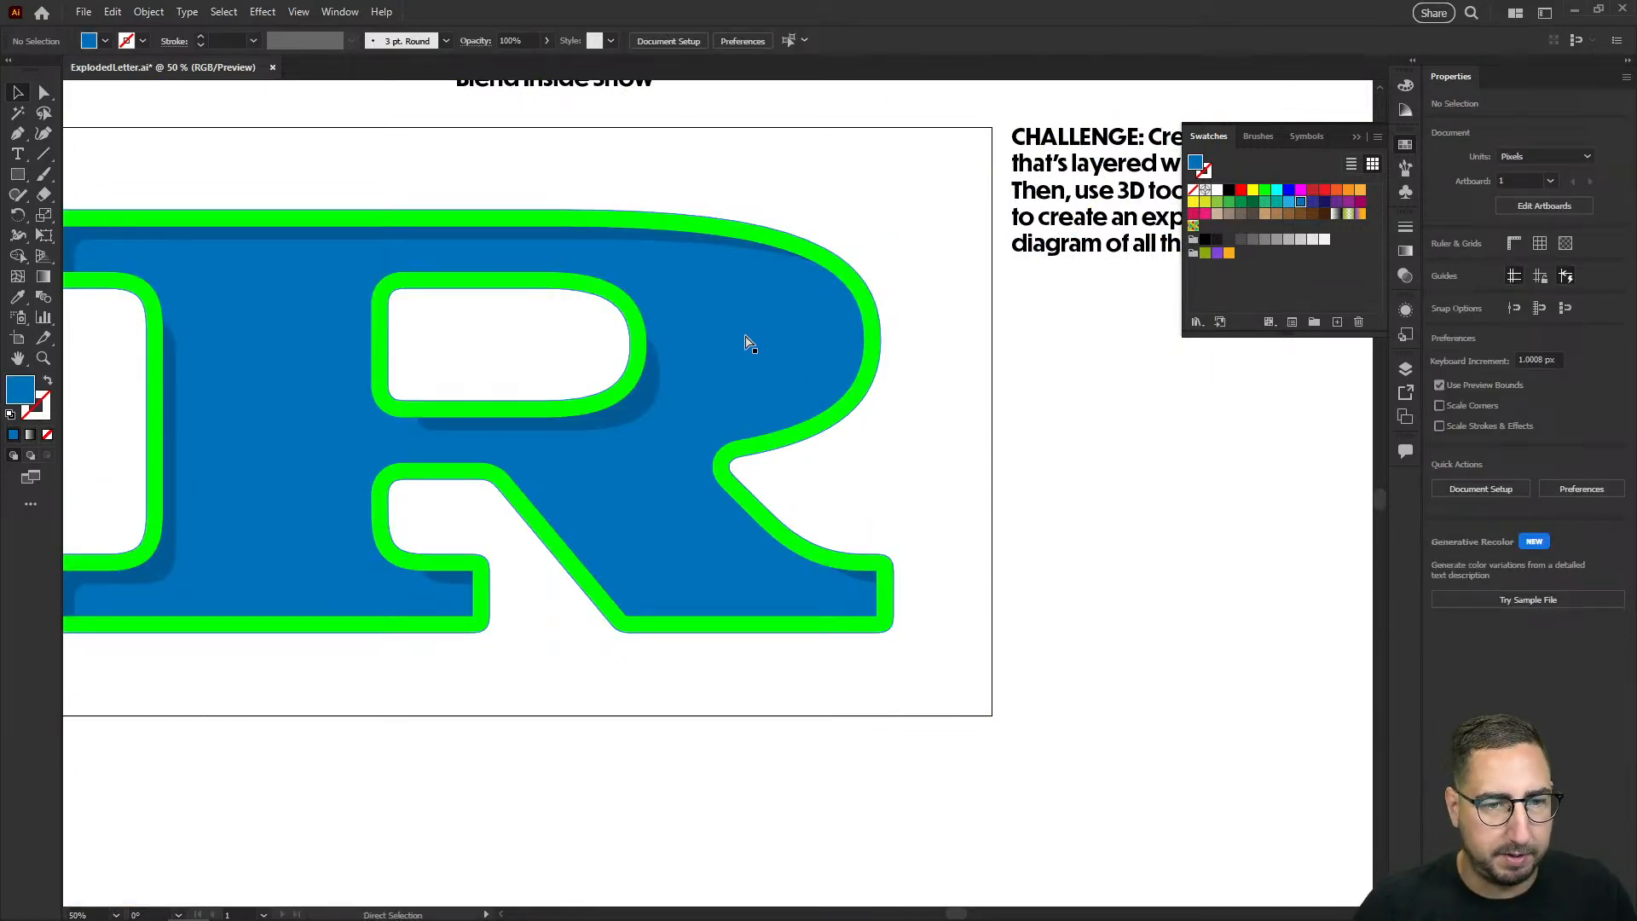
key("ctrl+z")
key("v")
mouse_move(810, 322)
left_mouse_down()
mouse_move(861, 400)
mouse_move(836, 518)
left_mouse_up()
key("ctrl+z")
Step: Release the clipping mask on the blue R and clip the diagonal grid with a copy of the R placed in front
right_click(819, 324)
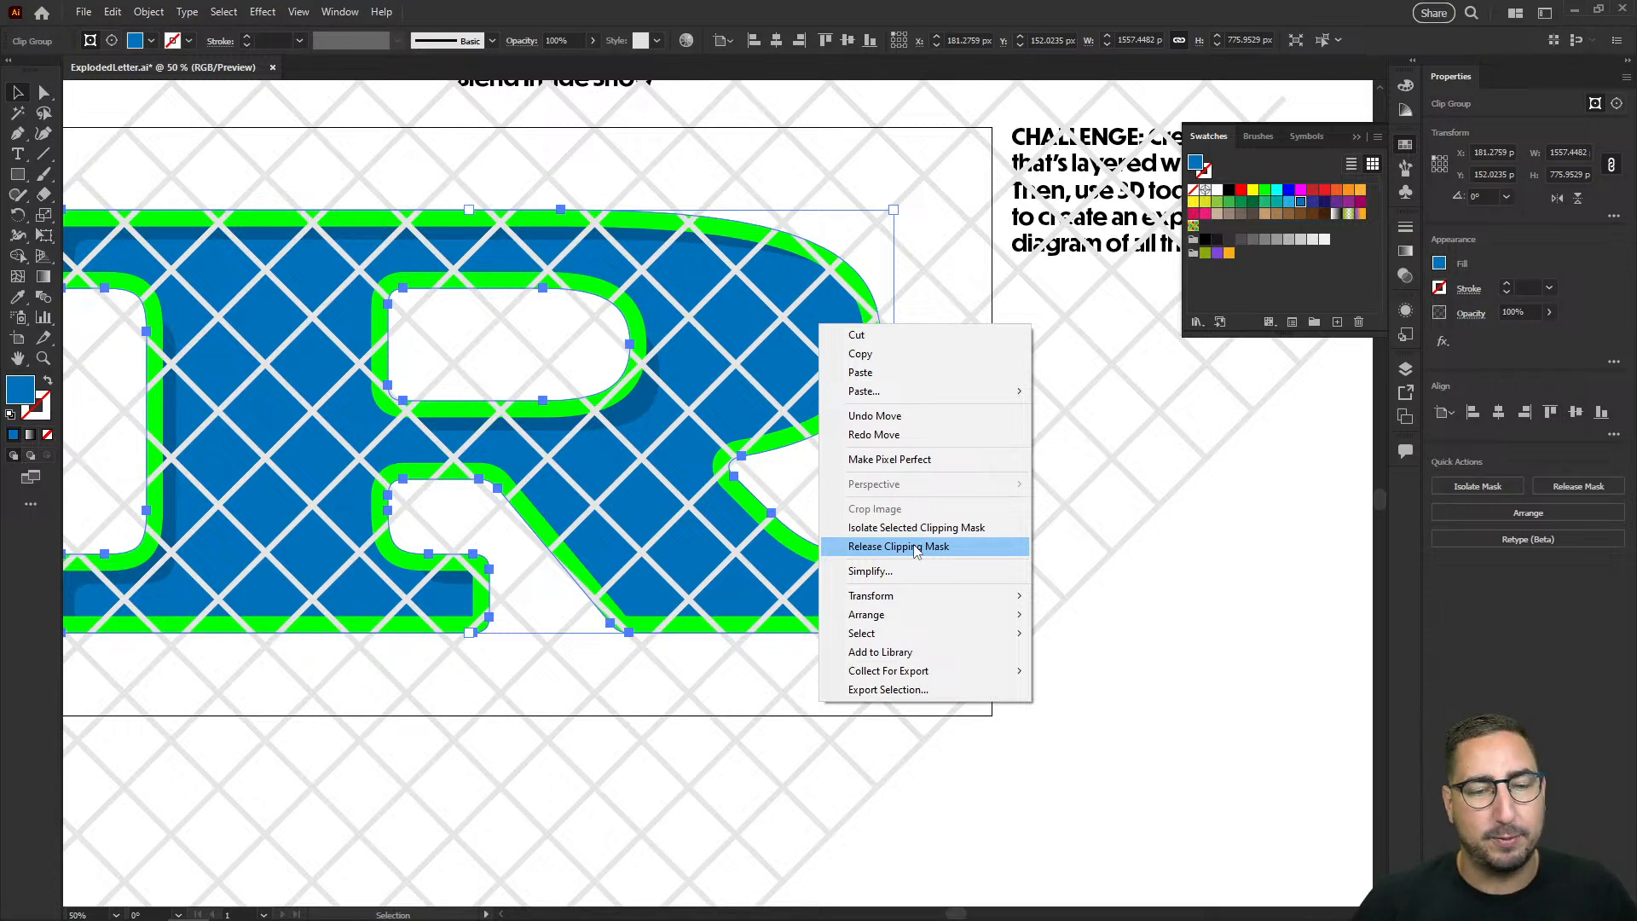
left_click(916, 547)
left_click(840, 328)
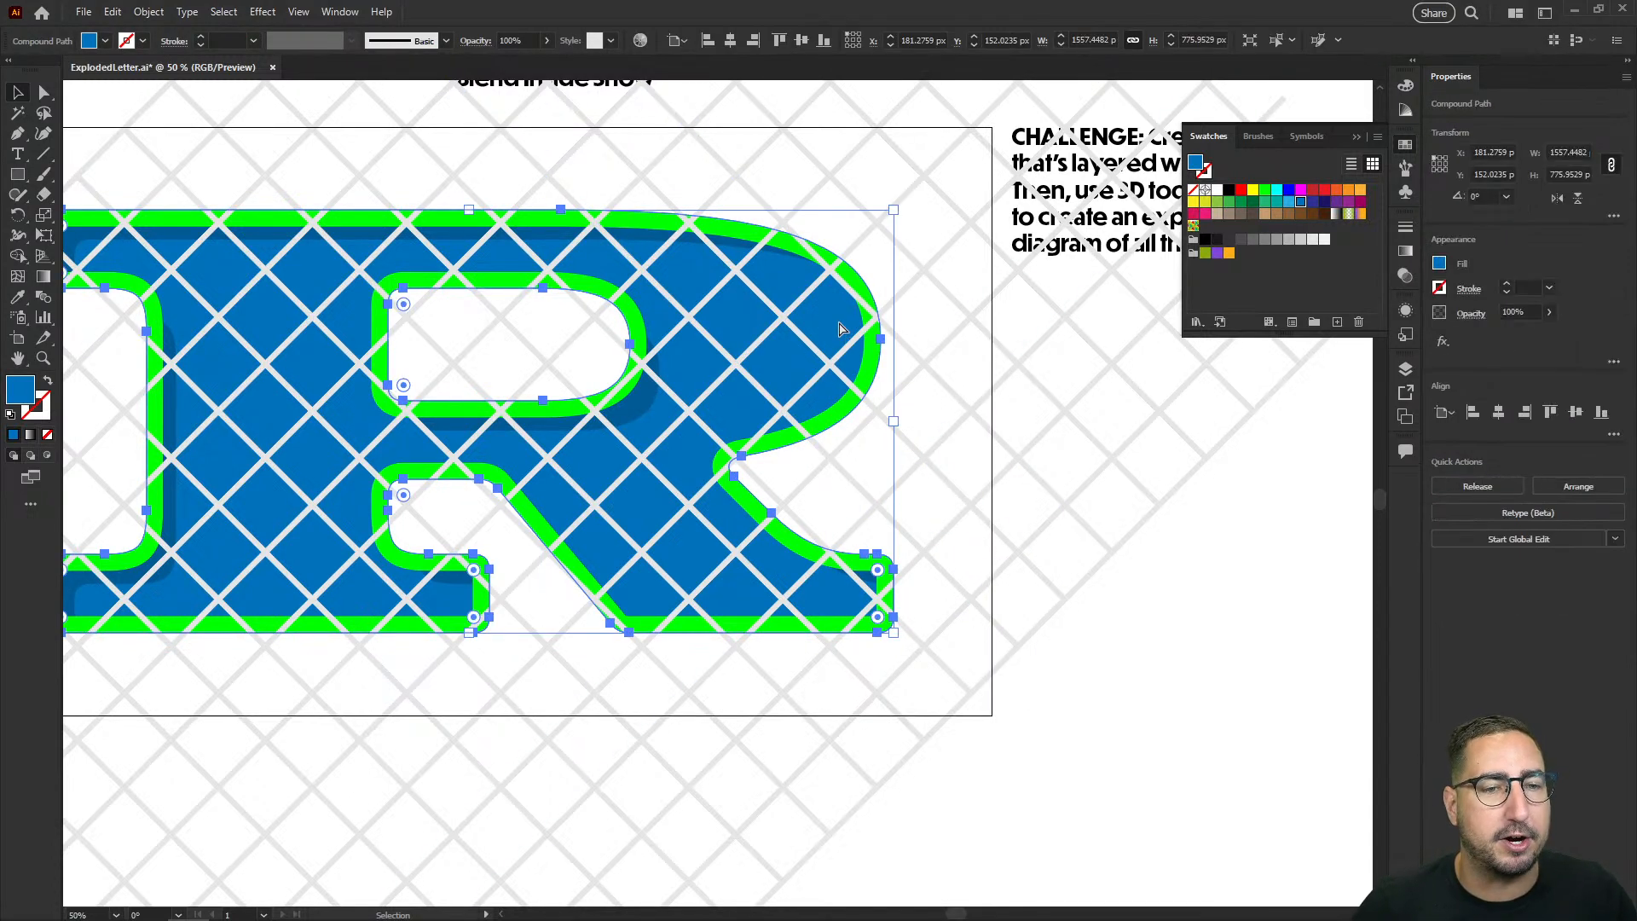
key("ctrl+shift+]")
left_click(910, 255, "shift")
right_click(840, 294)
left_click(918, 518)
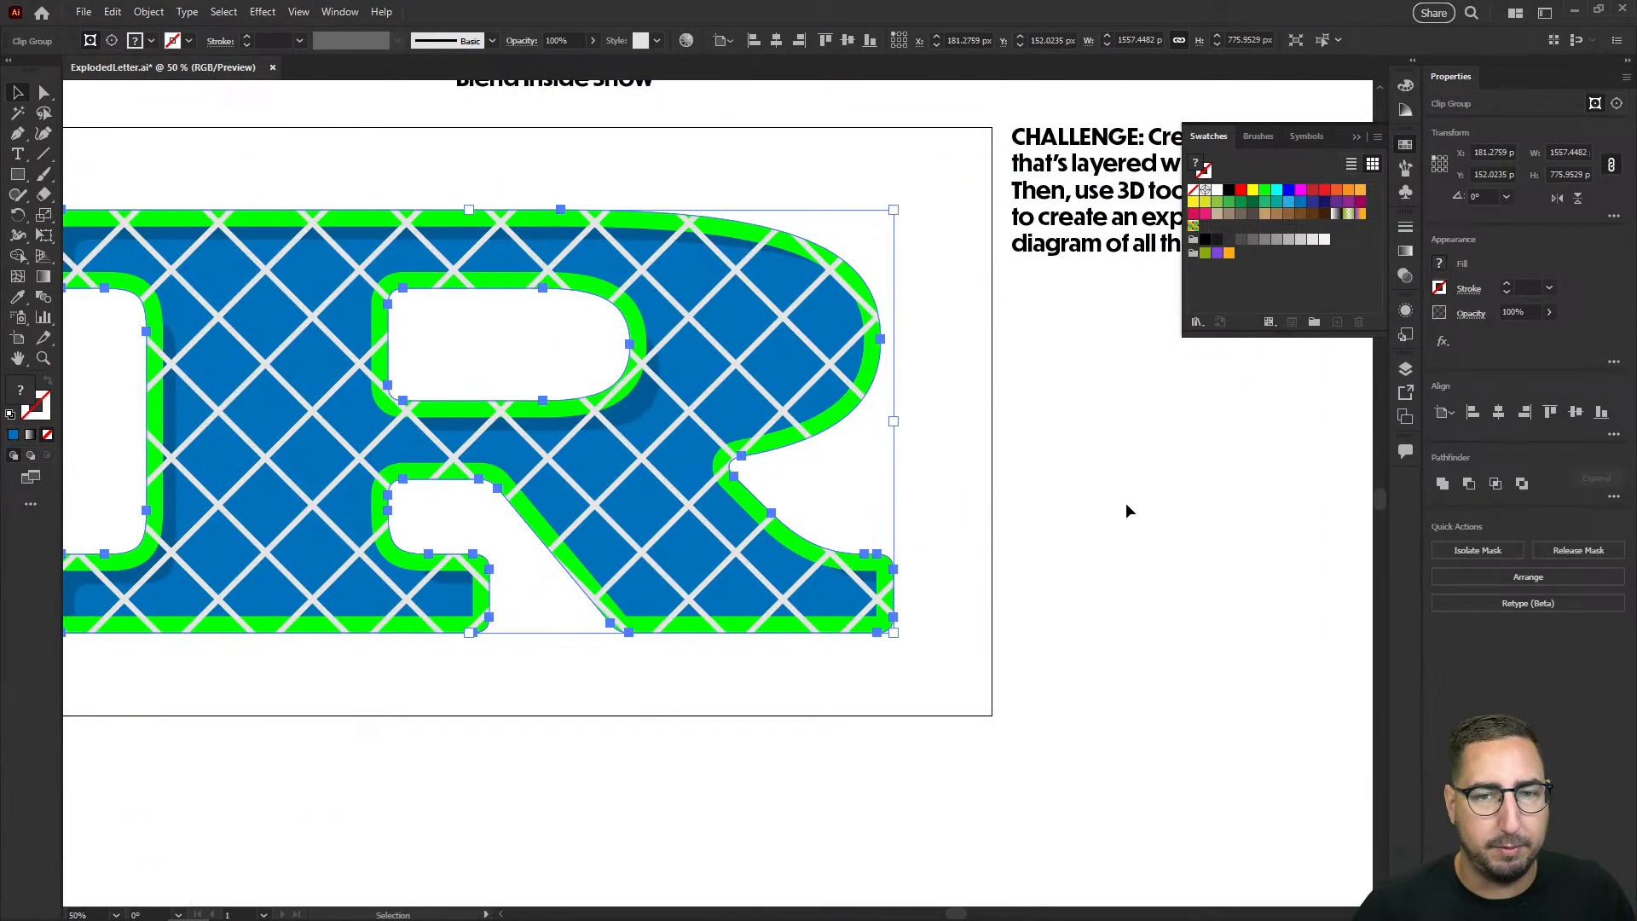
Step: Set the clipped grid's blend mode to Multiply and send it behind the green outline
left_click(1405, 275)
left_click(1233, 246)
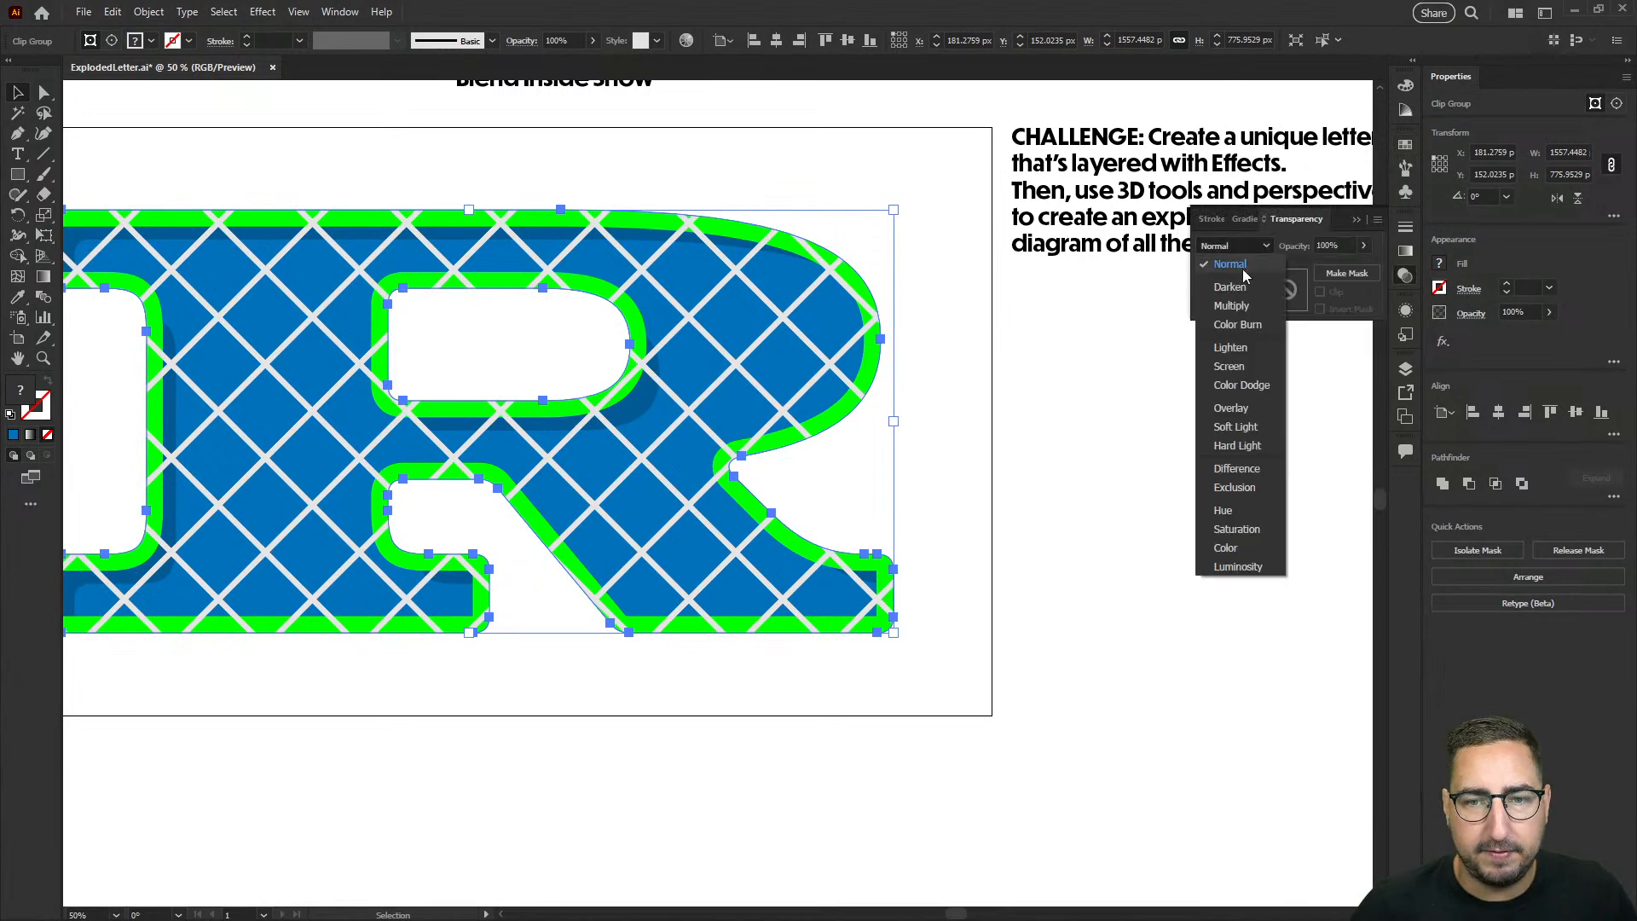
left_click(1219, 345)
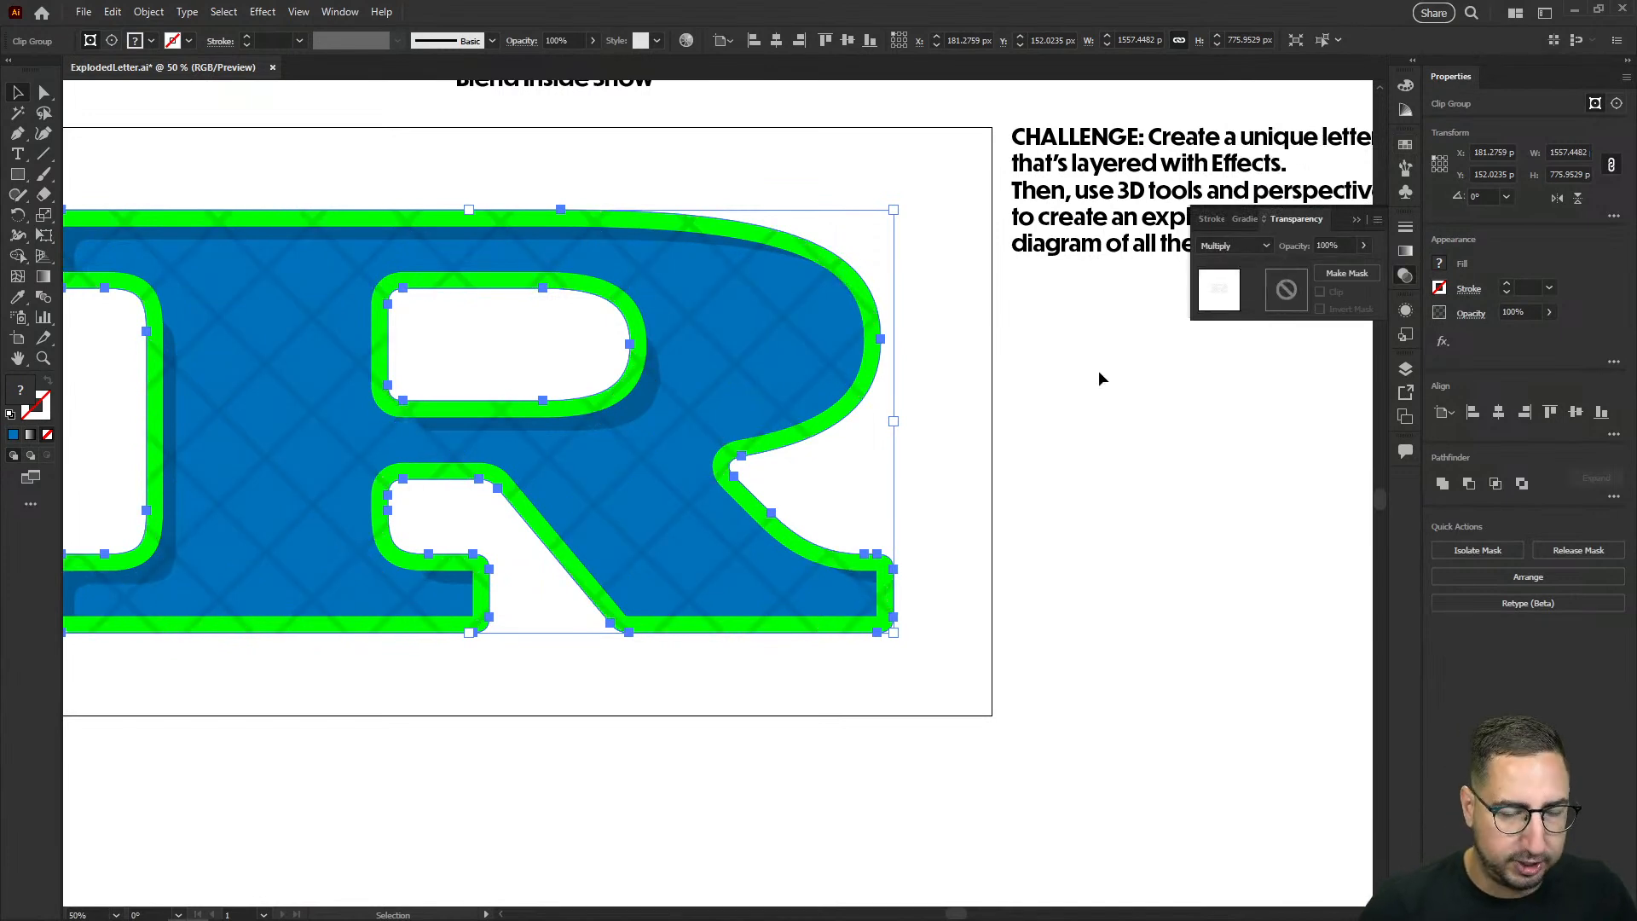
key("a")
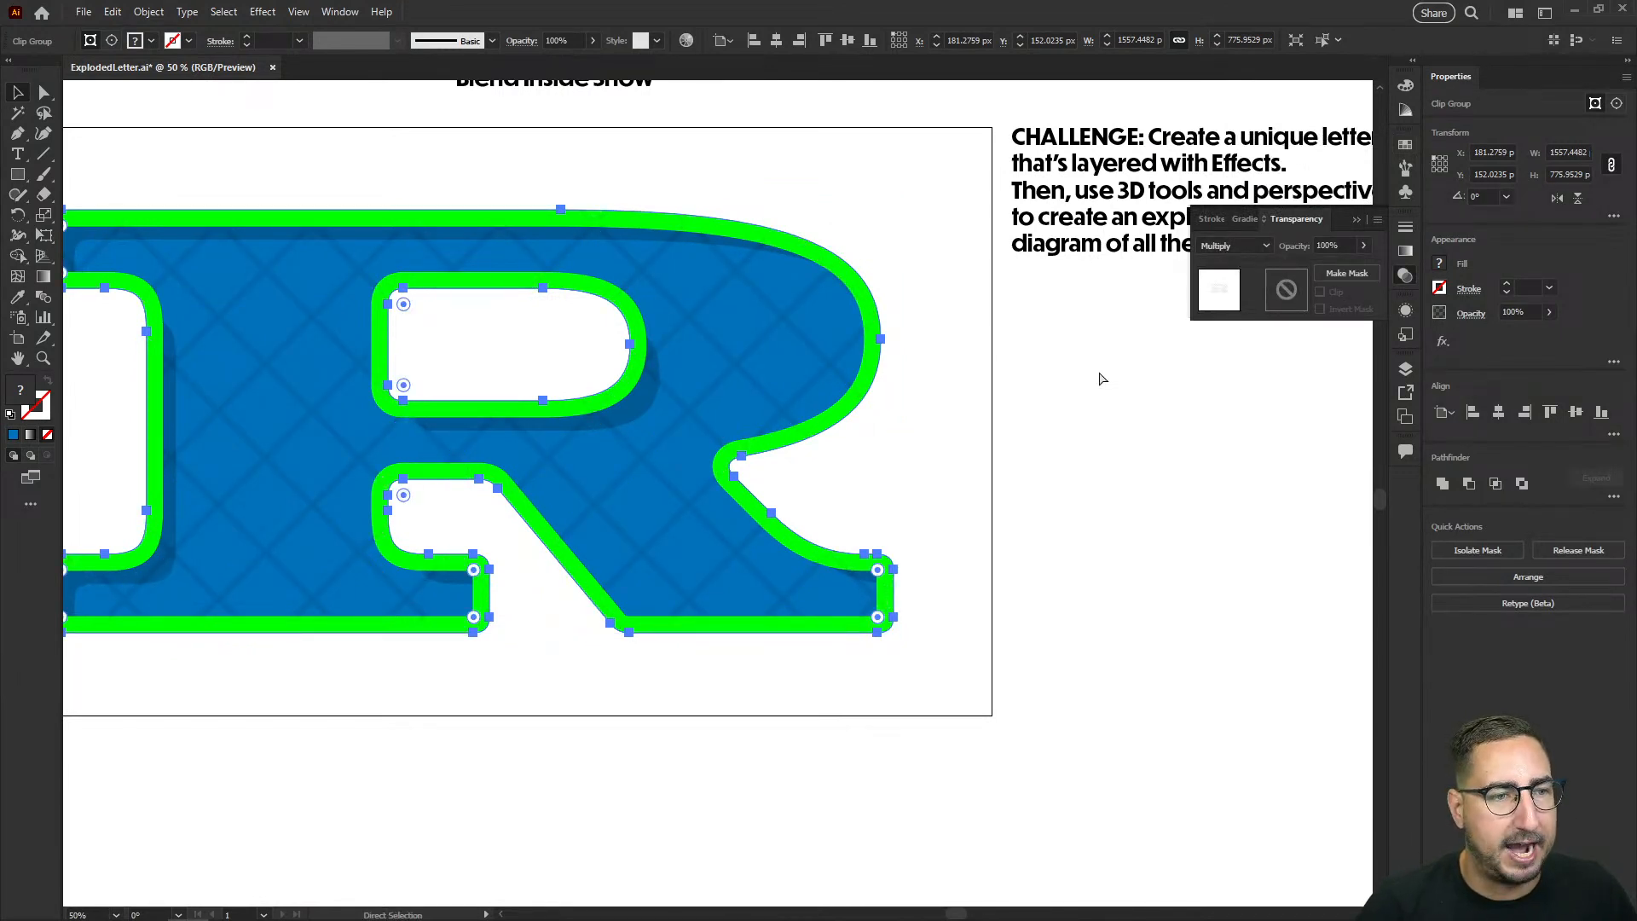
key("v")
left_click(1025, 450)
key("z")
left_click(738, 496, "alt")
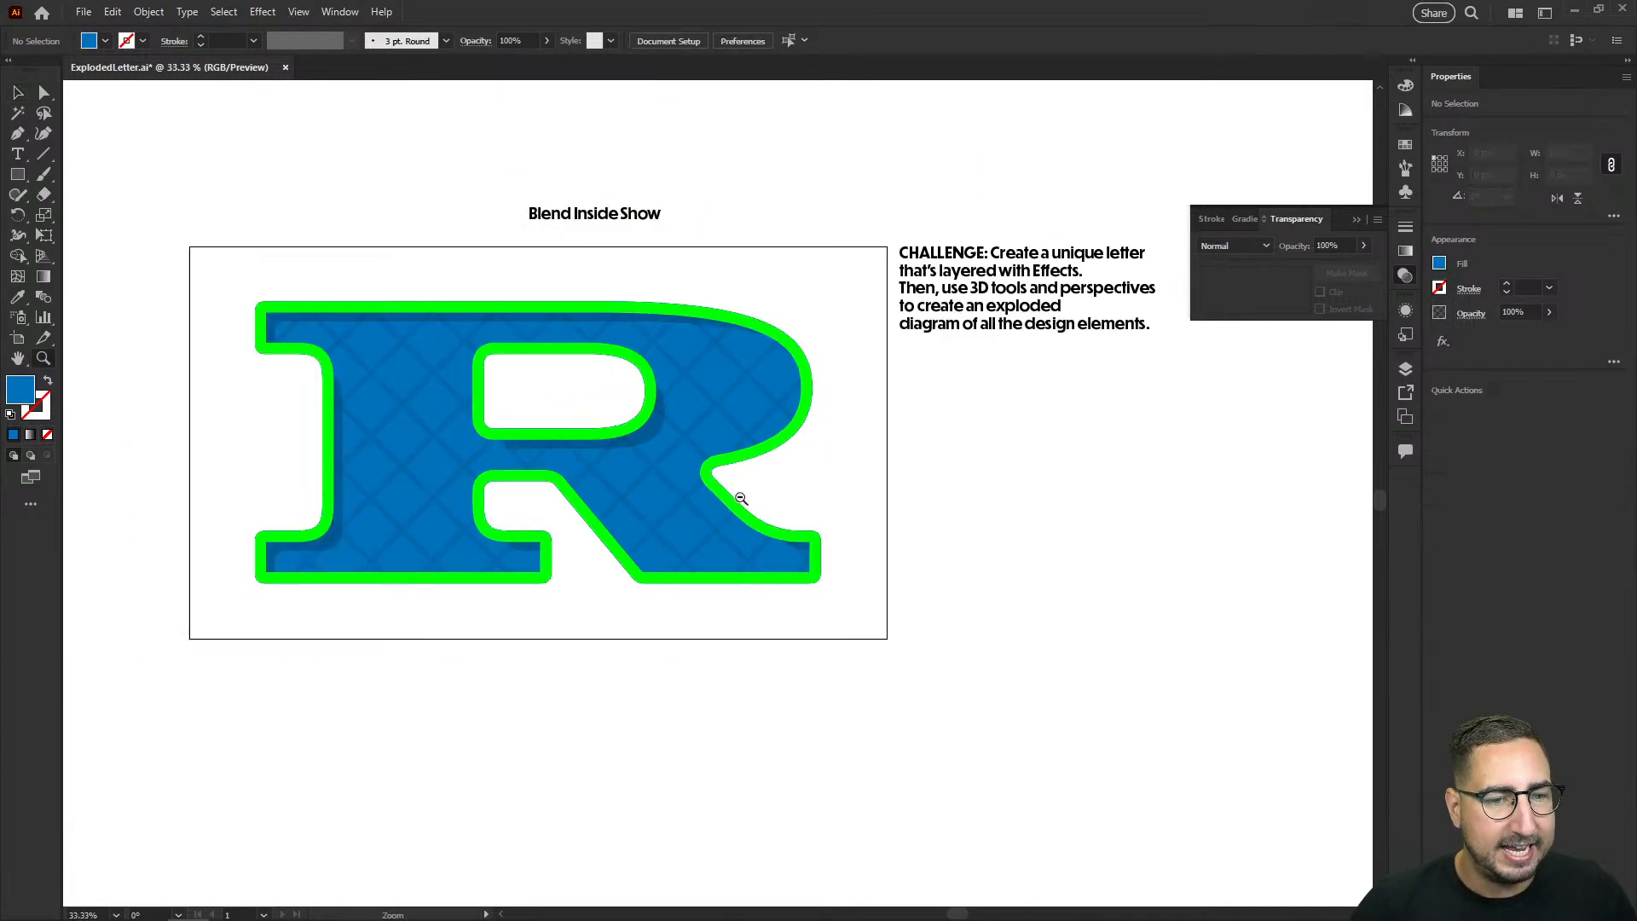
left_click(574, 479)
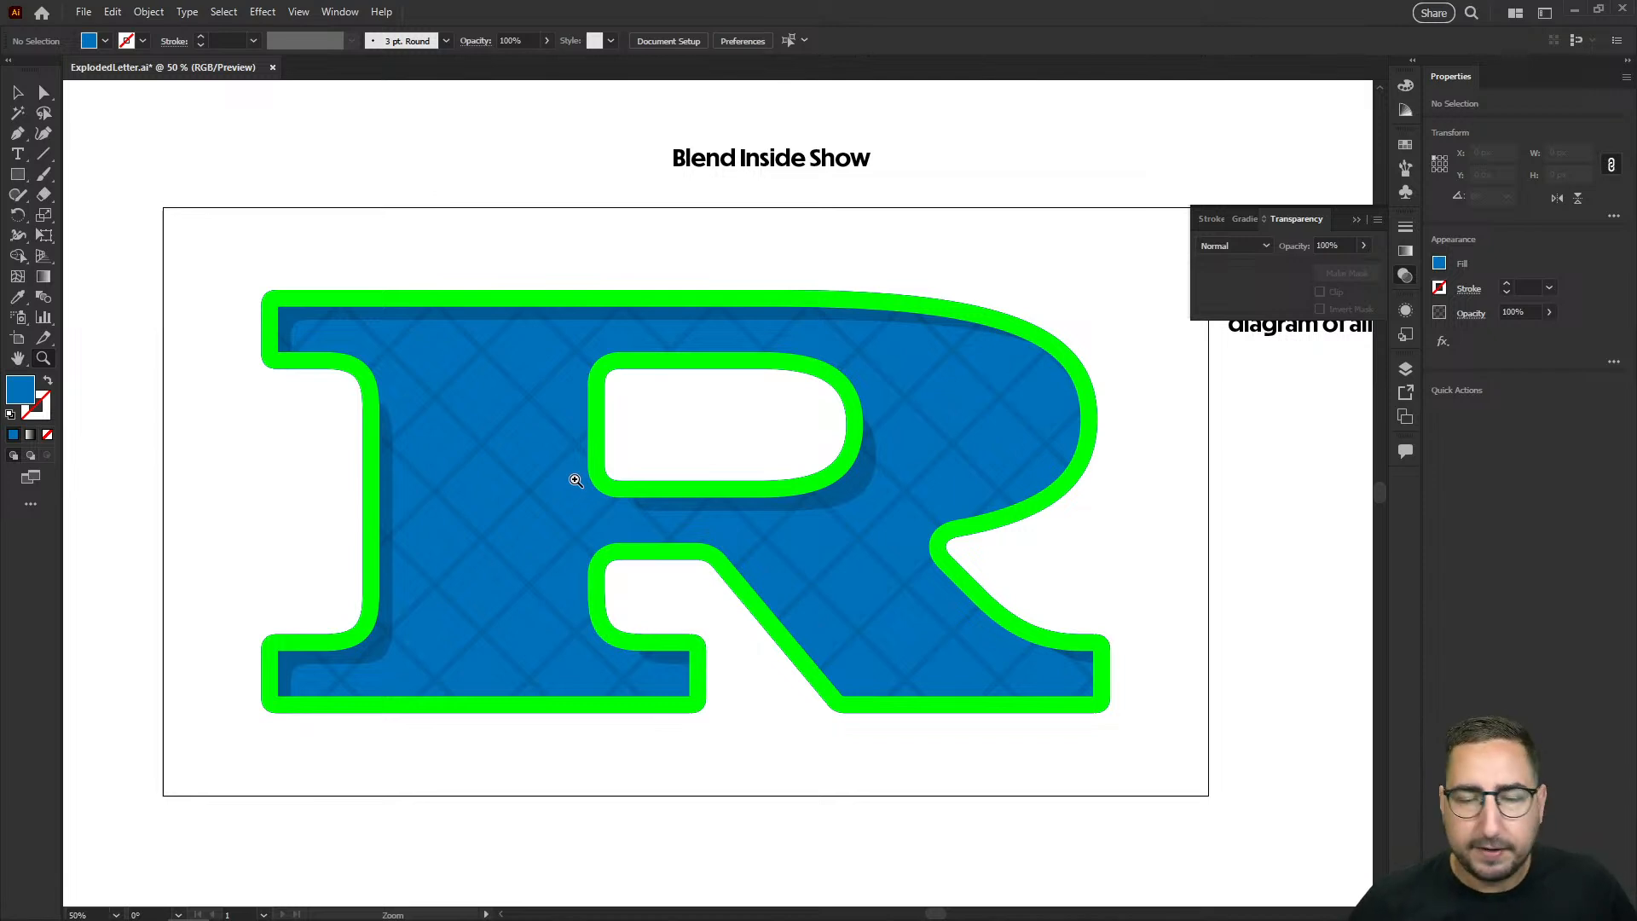
Step: Switch to Chrome and open stock.adobe.com in a new tab
mouse_move(317, 905)
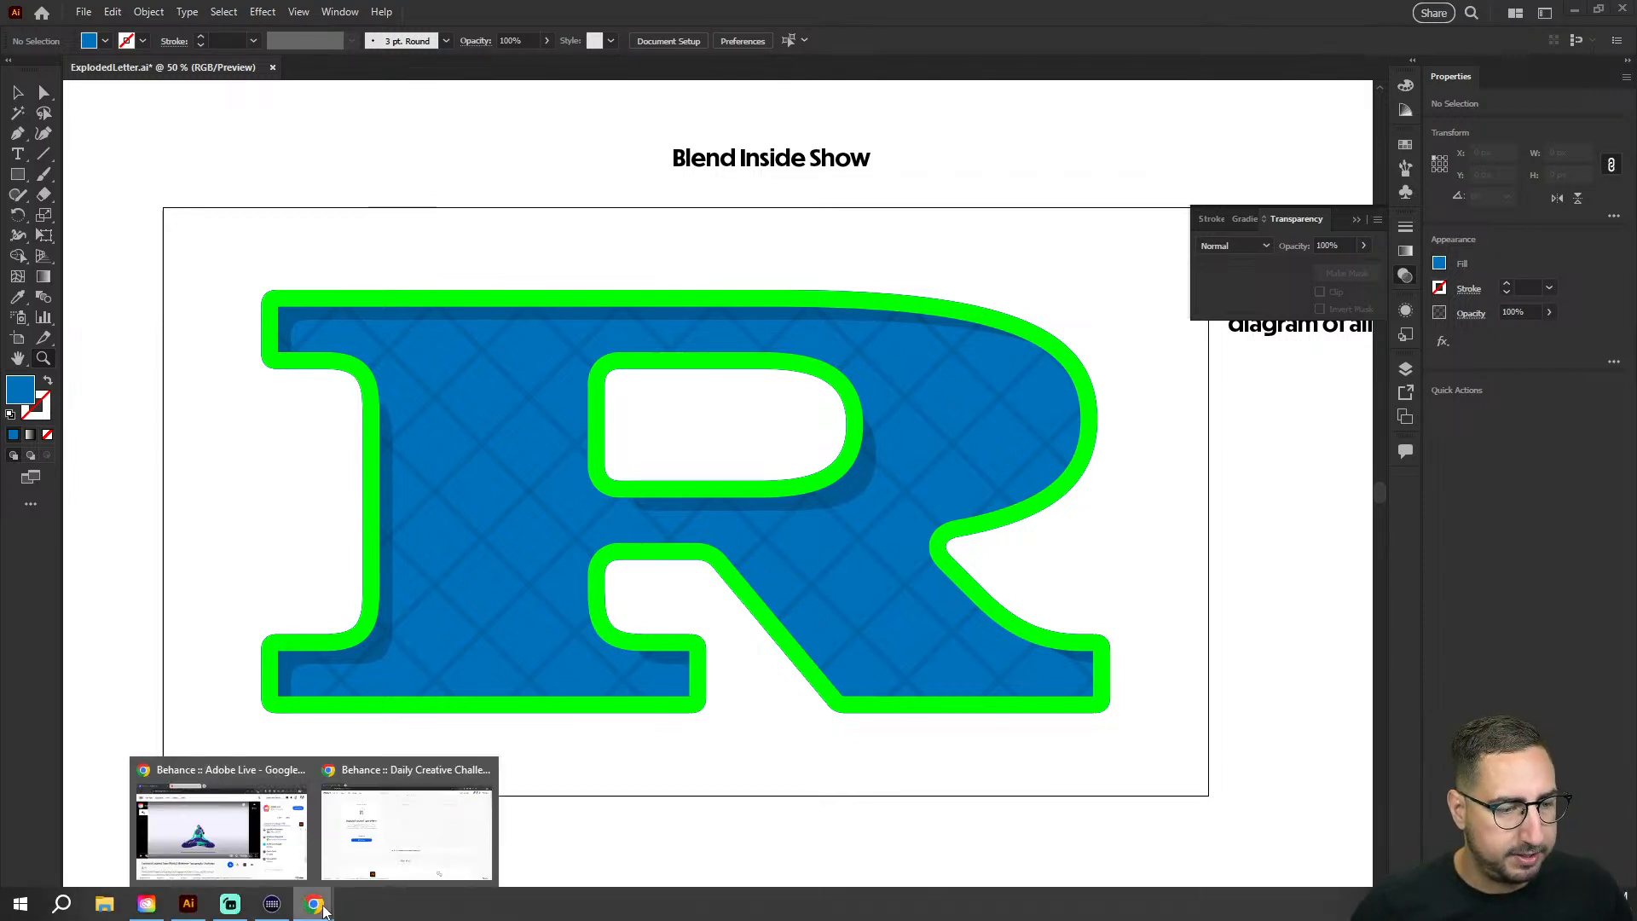
left_click(418, 844)
key("ctrl+t")
type("stock.adobe.com")
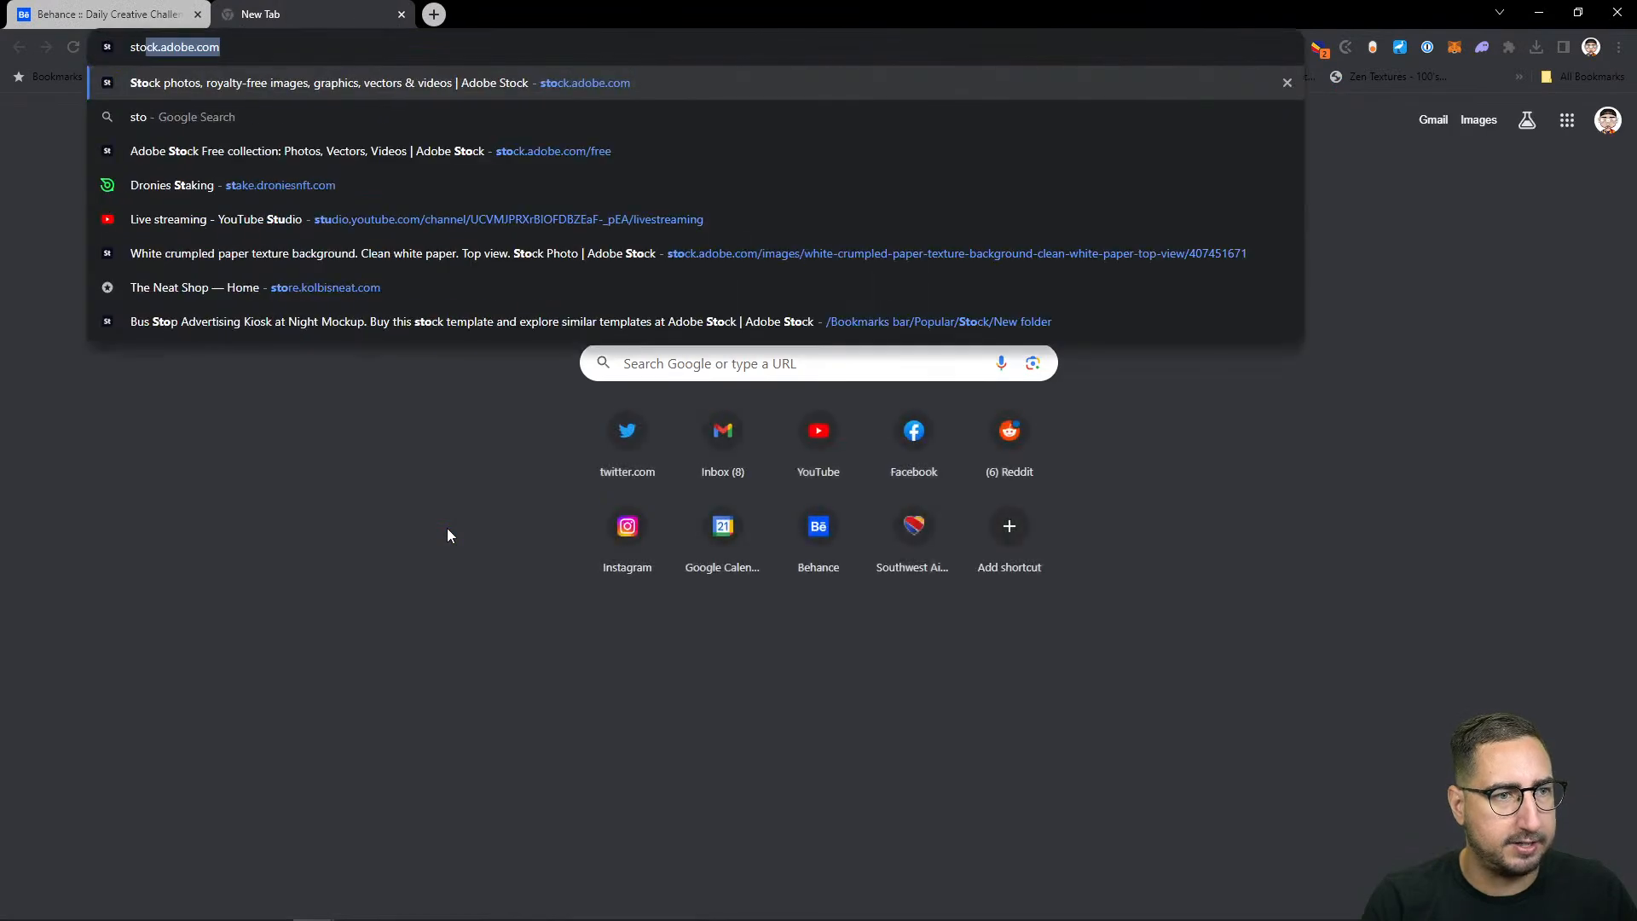
key("Return")
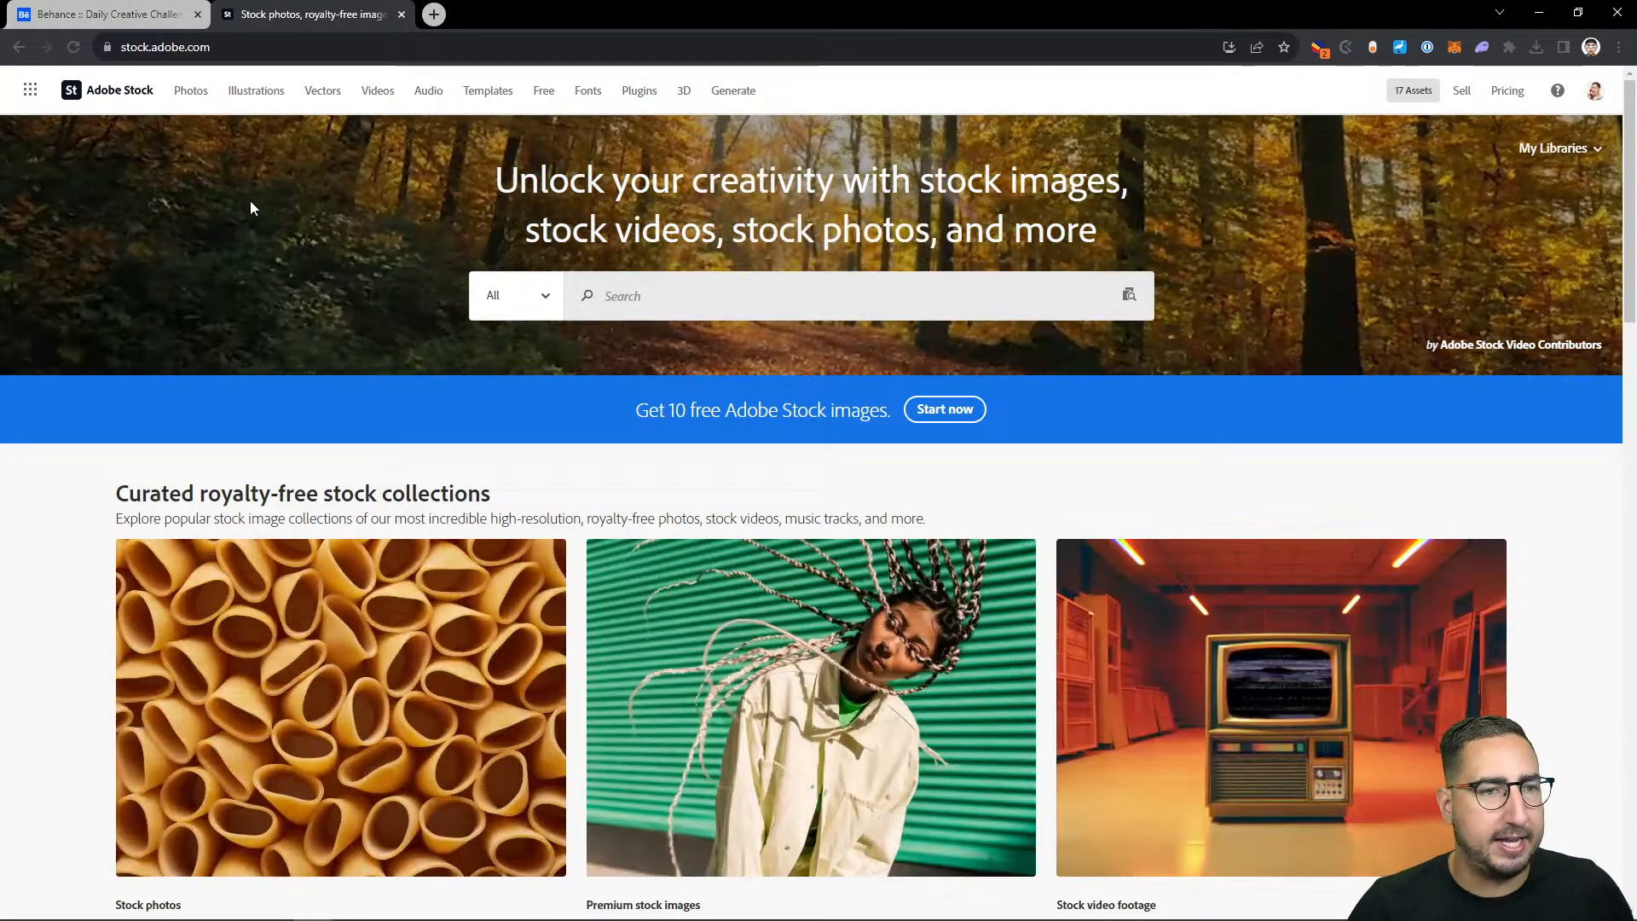
Step: Search the Free Adobe Stock assets for "texture" and open the light grey limestone texture background
left_click(539, 304)
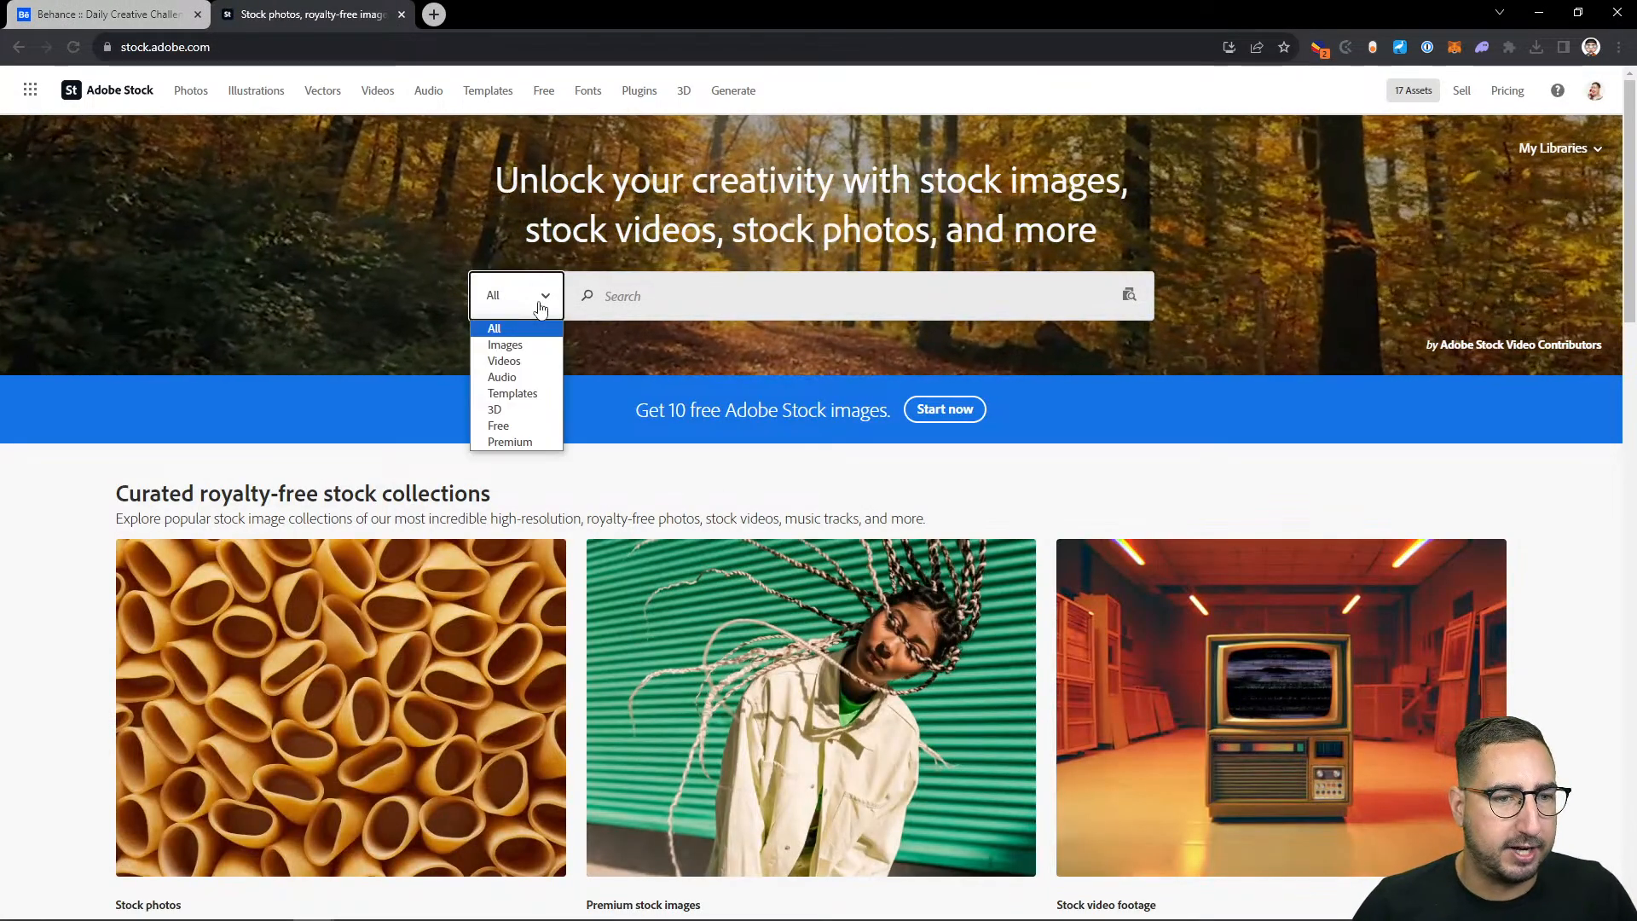
left_click(502, 424)
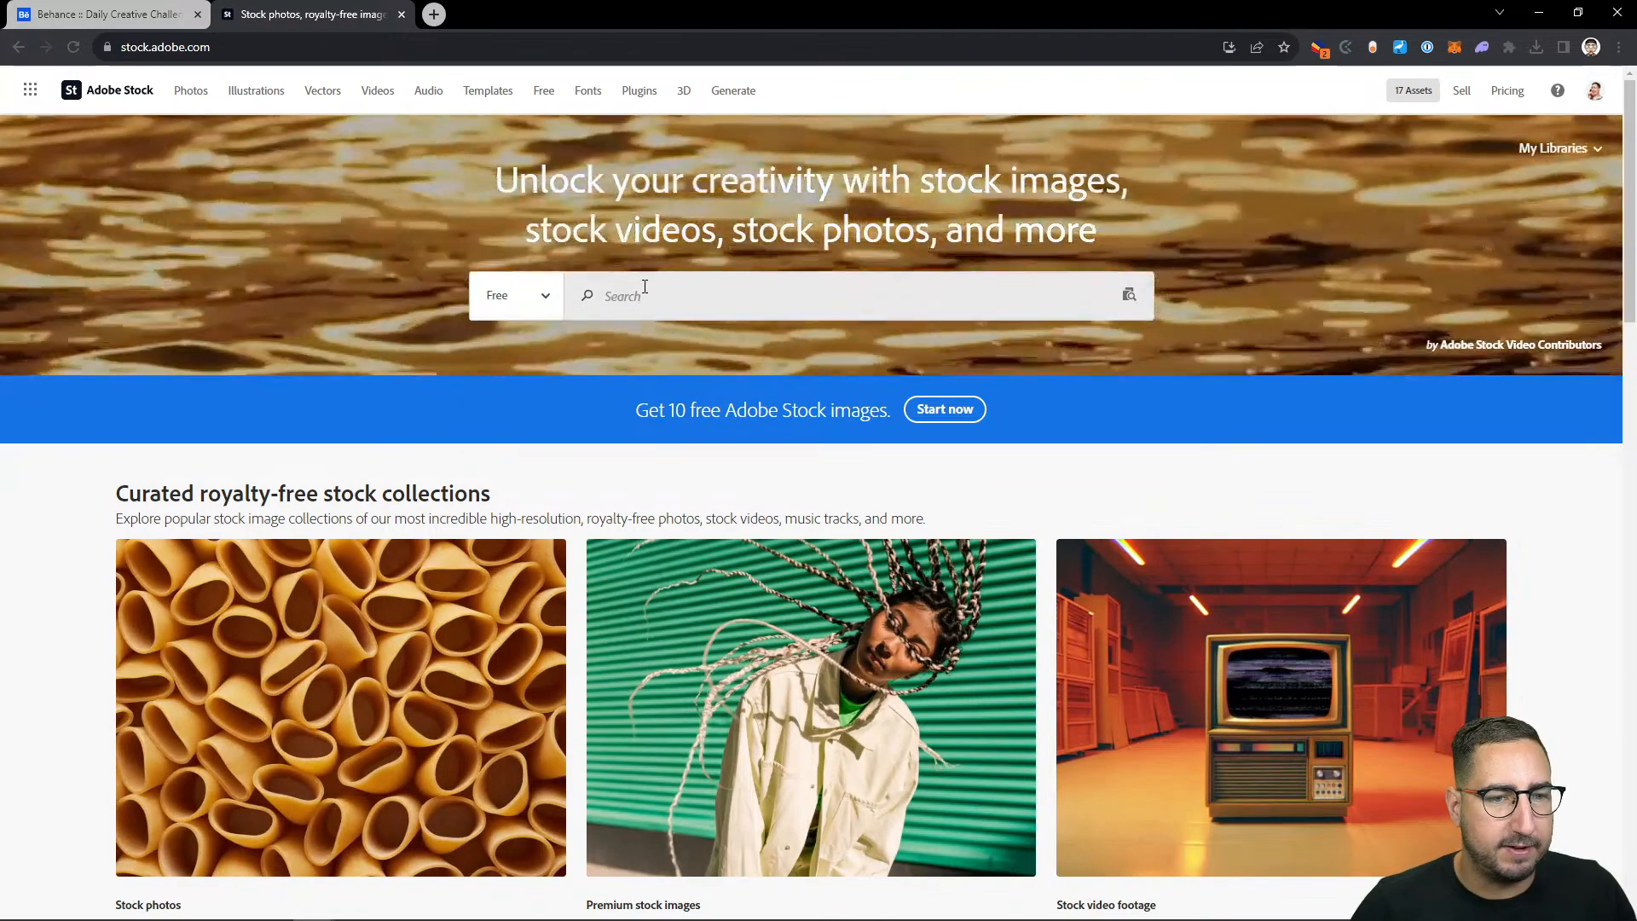
left_click(645, 287)
type("texture")
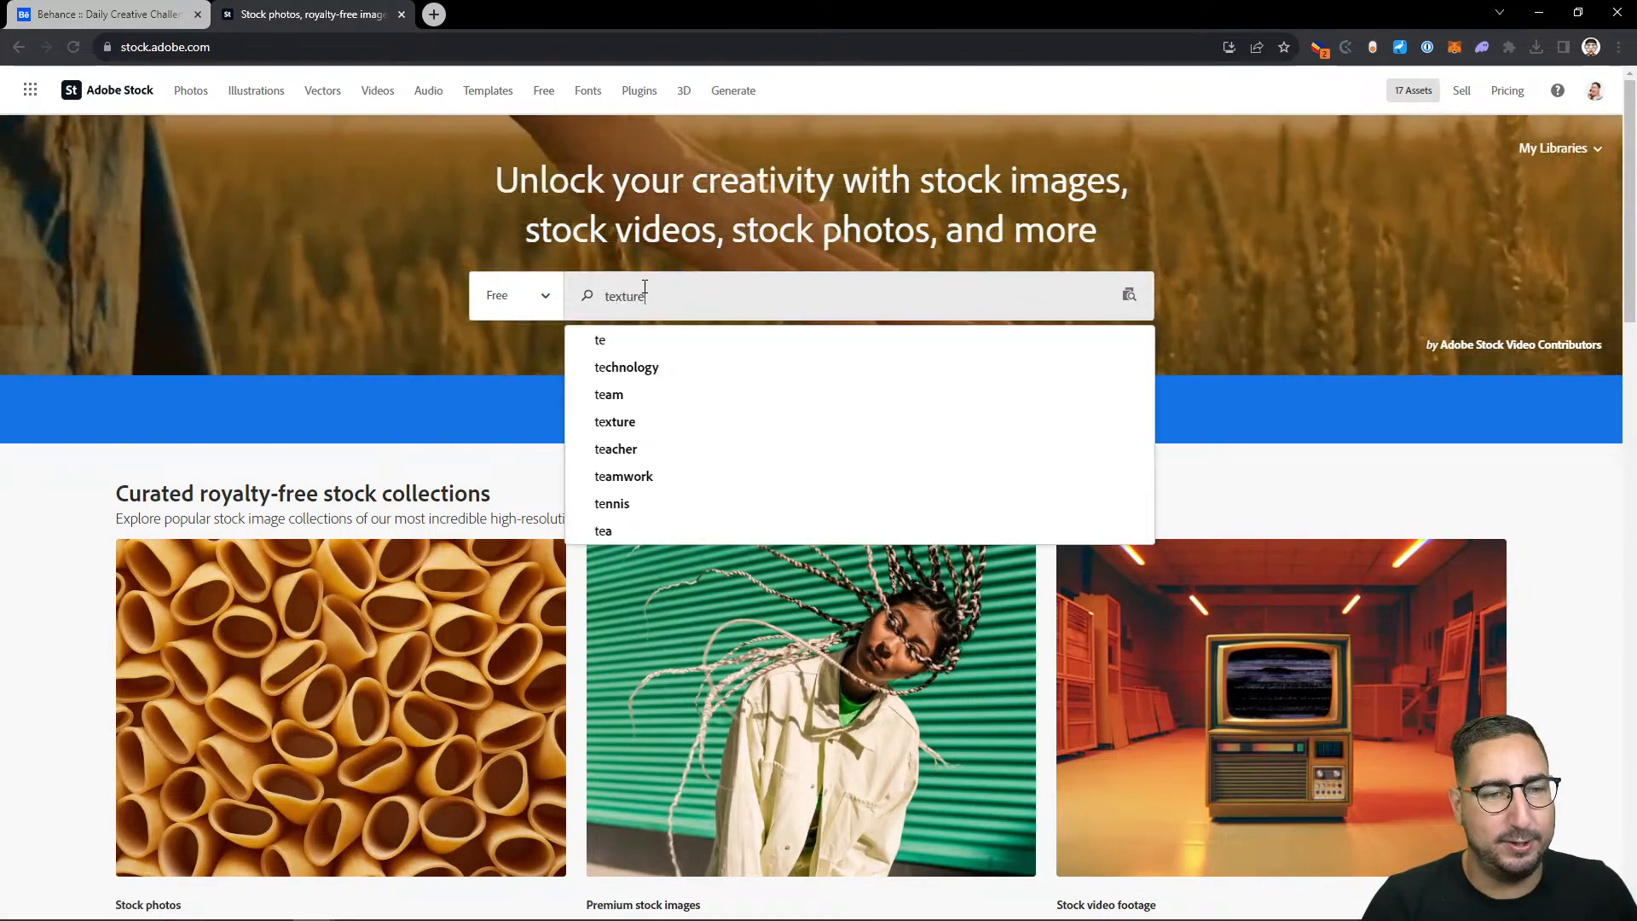
key("Return")
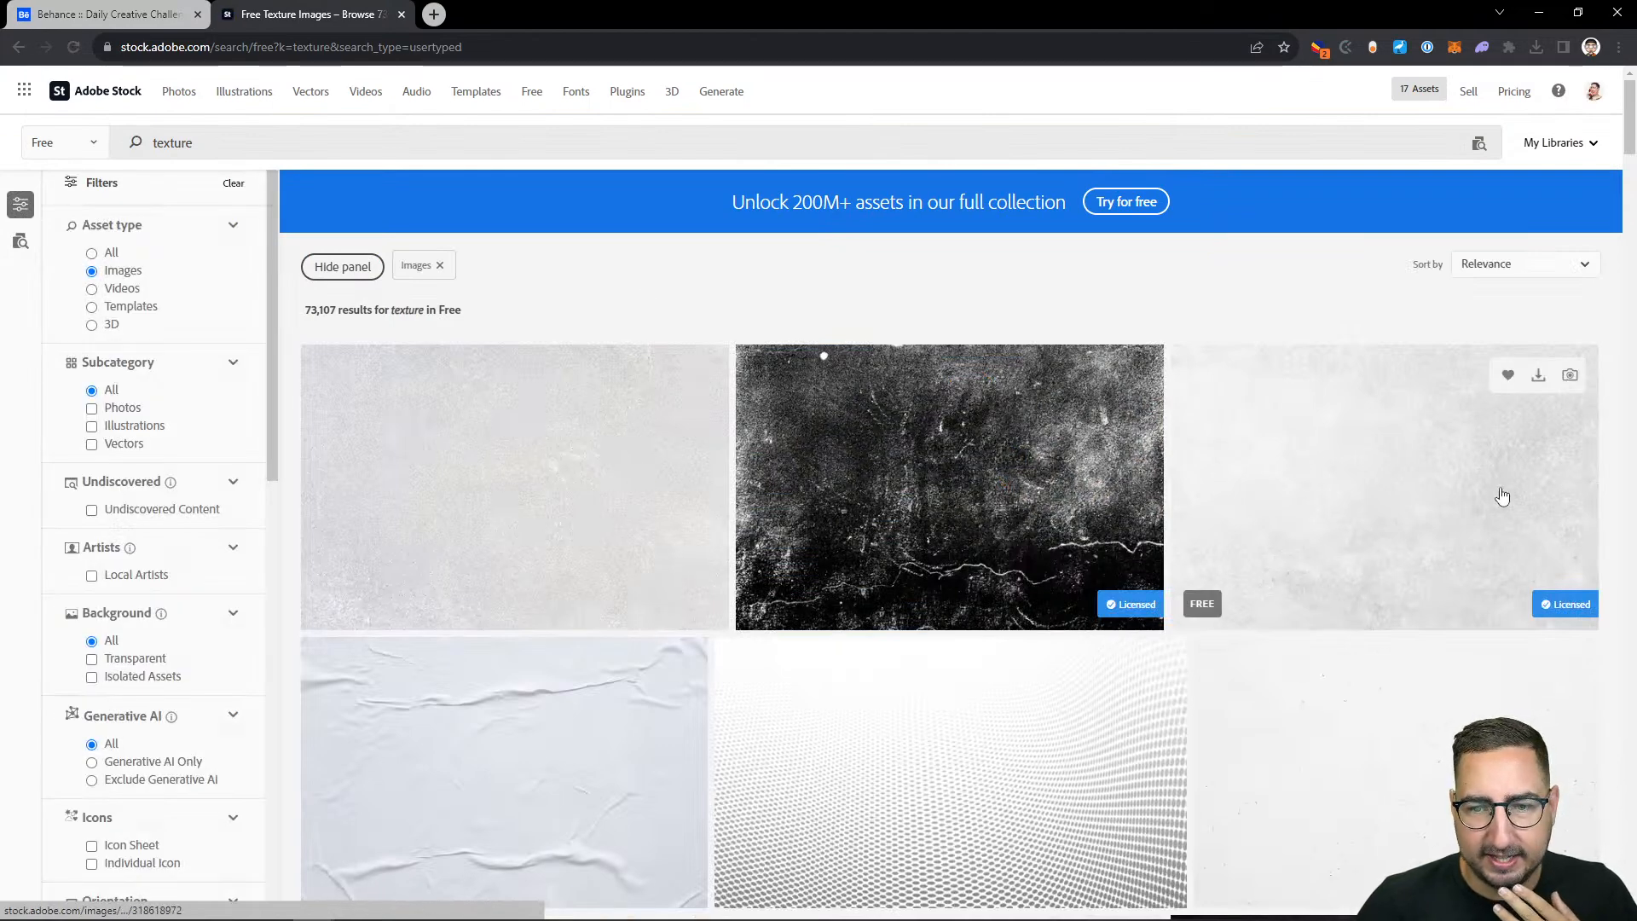
left_click(1395, 483)
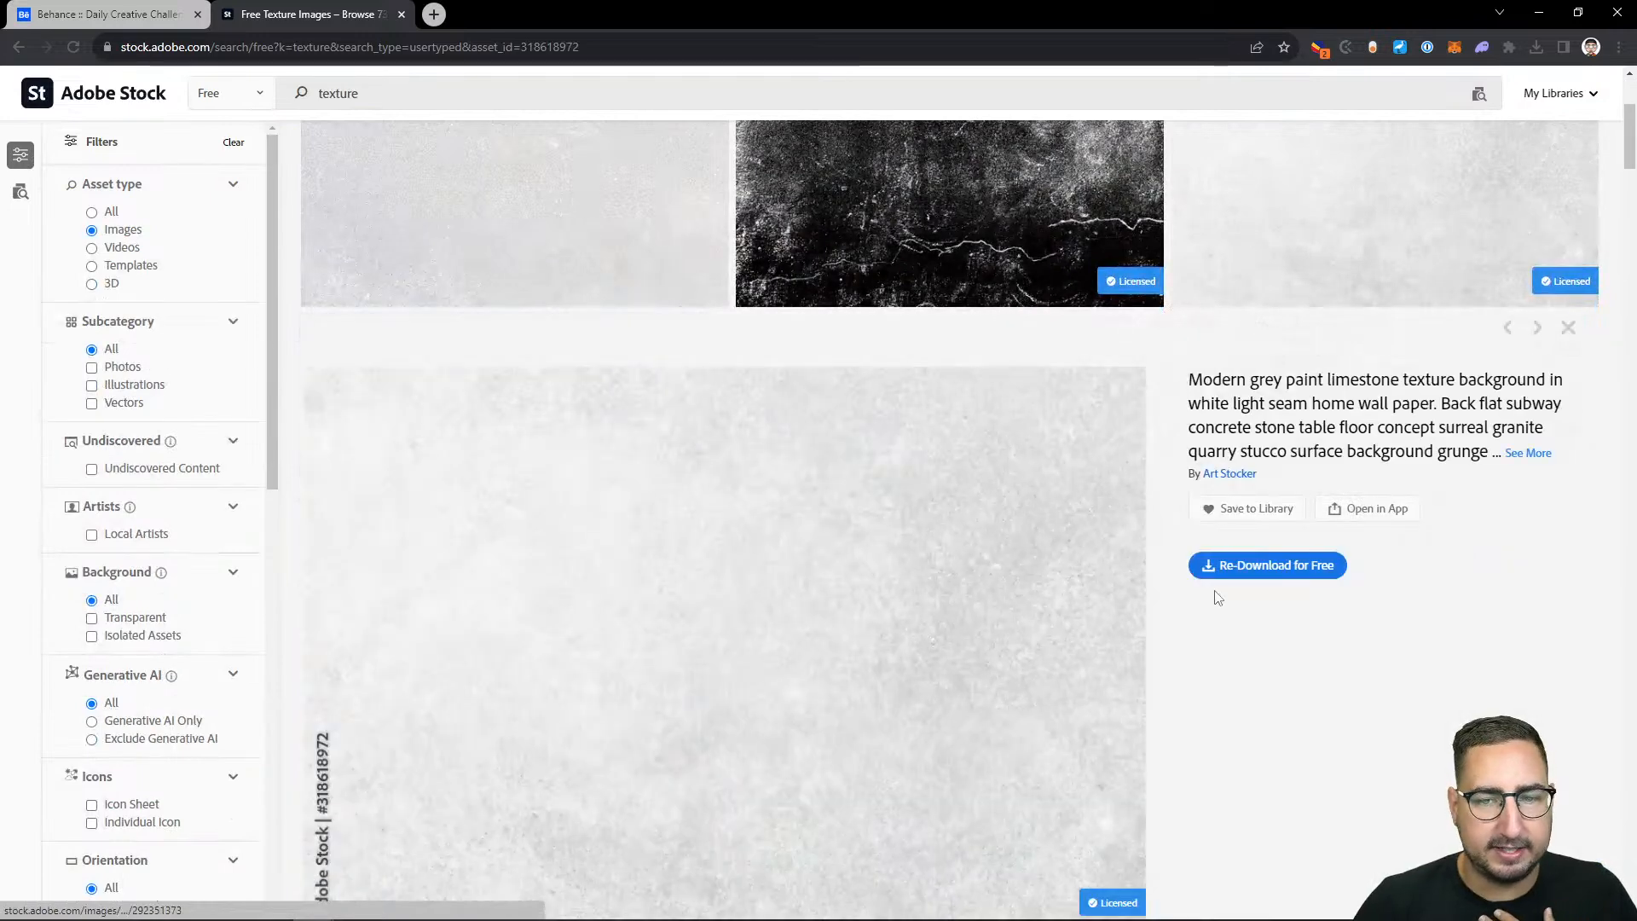
Step: Download the light grey limestone texture image and switch back to Illustrator
left_click(1270, 572)
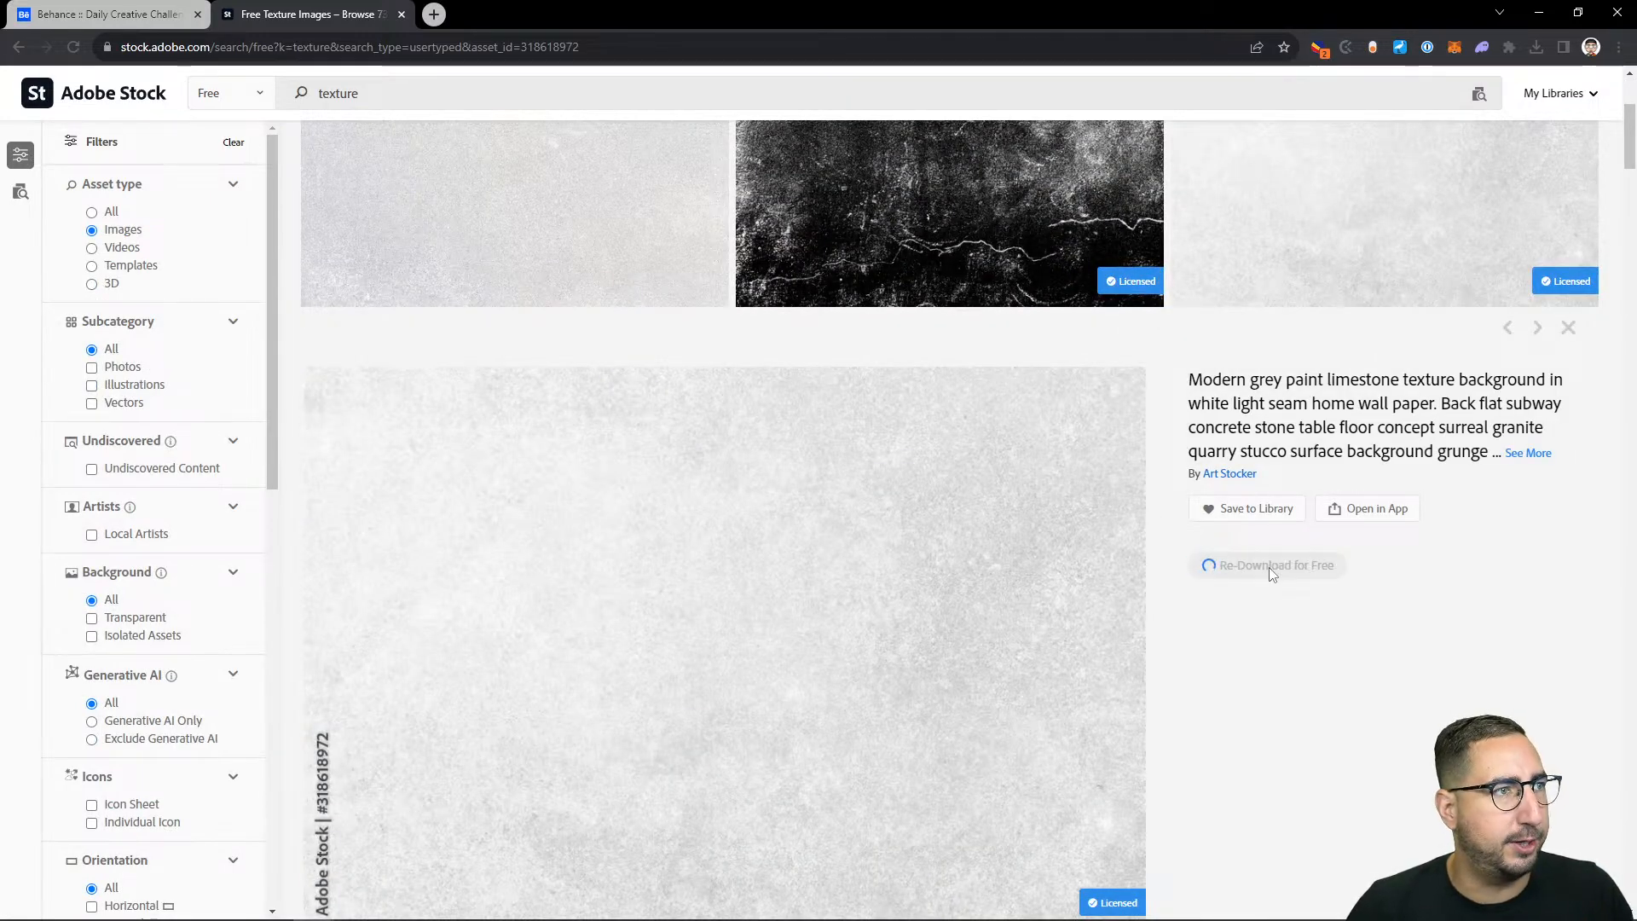
left_click(1527, 452)
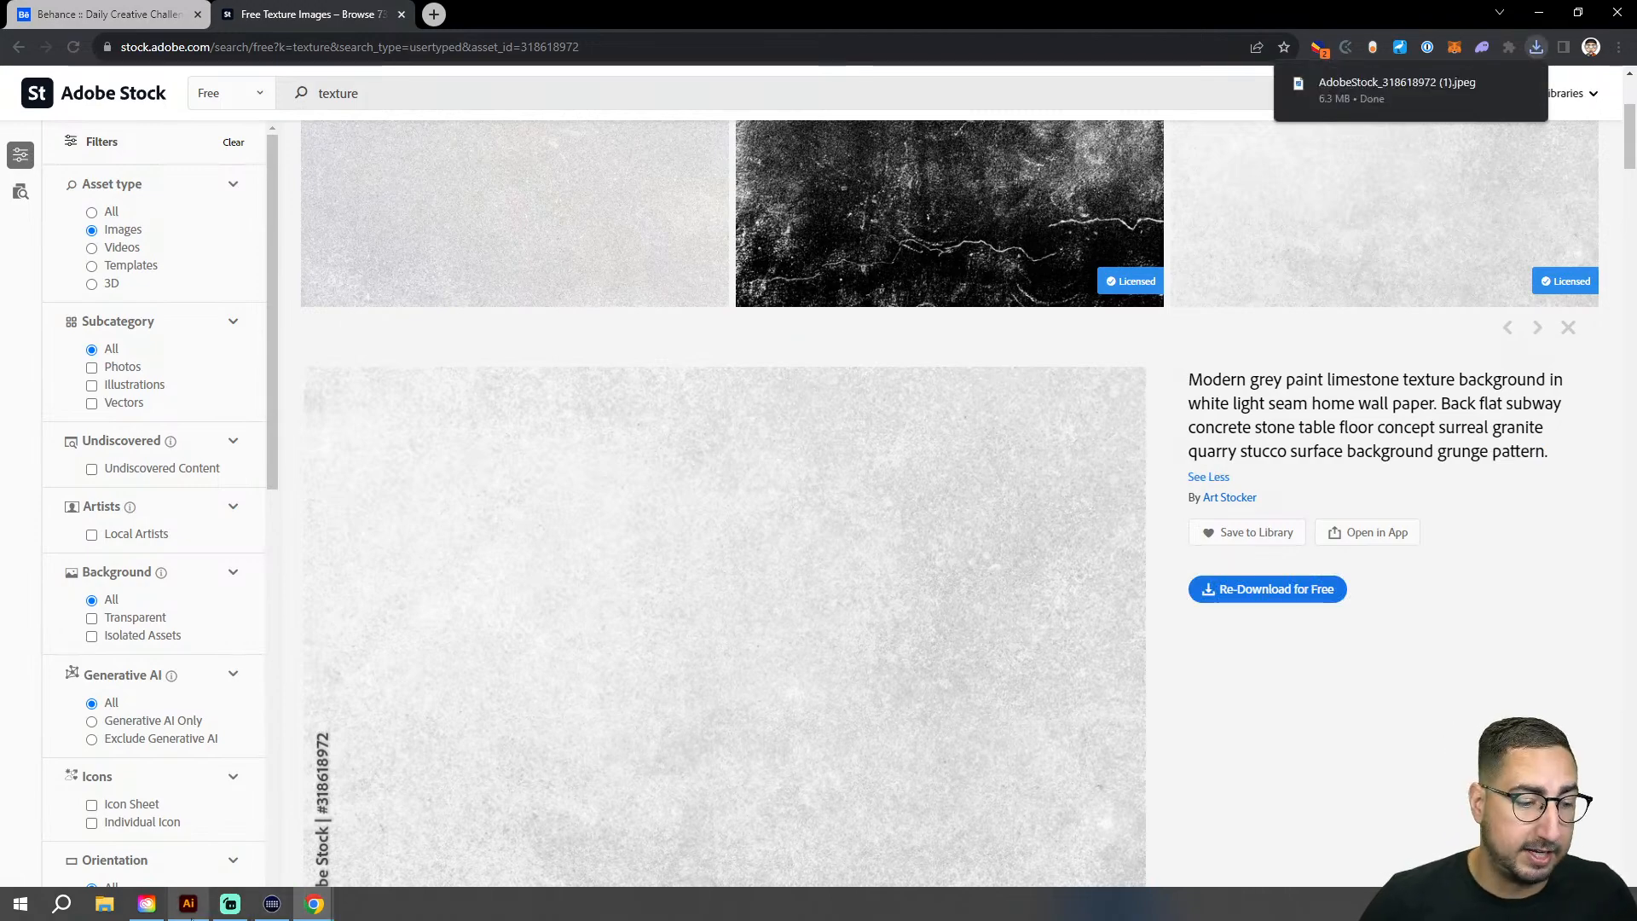
left_click(188, 904)
Step: Copy the blue base R and paste the copy in place in front of the outline, shadow and grid
key("v")
left_click(543, 357)
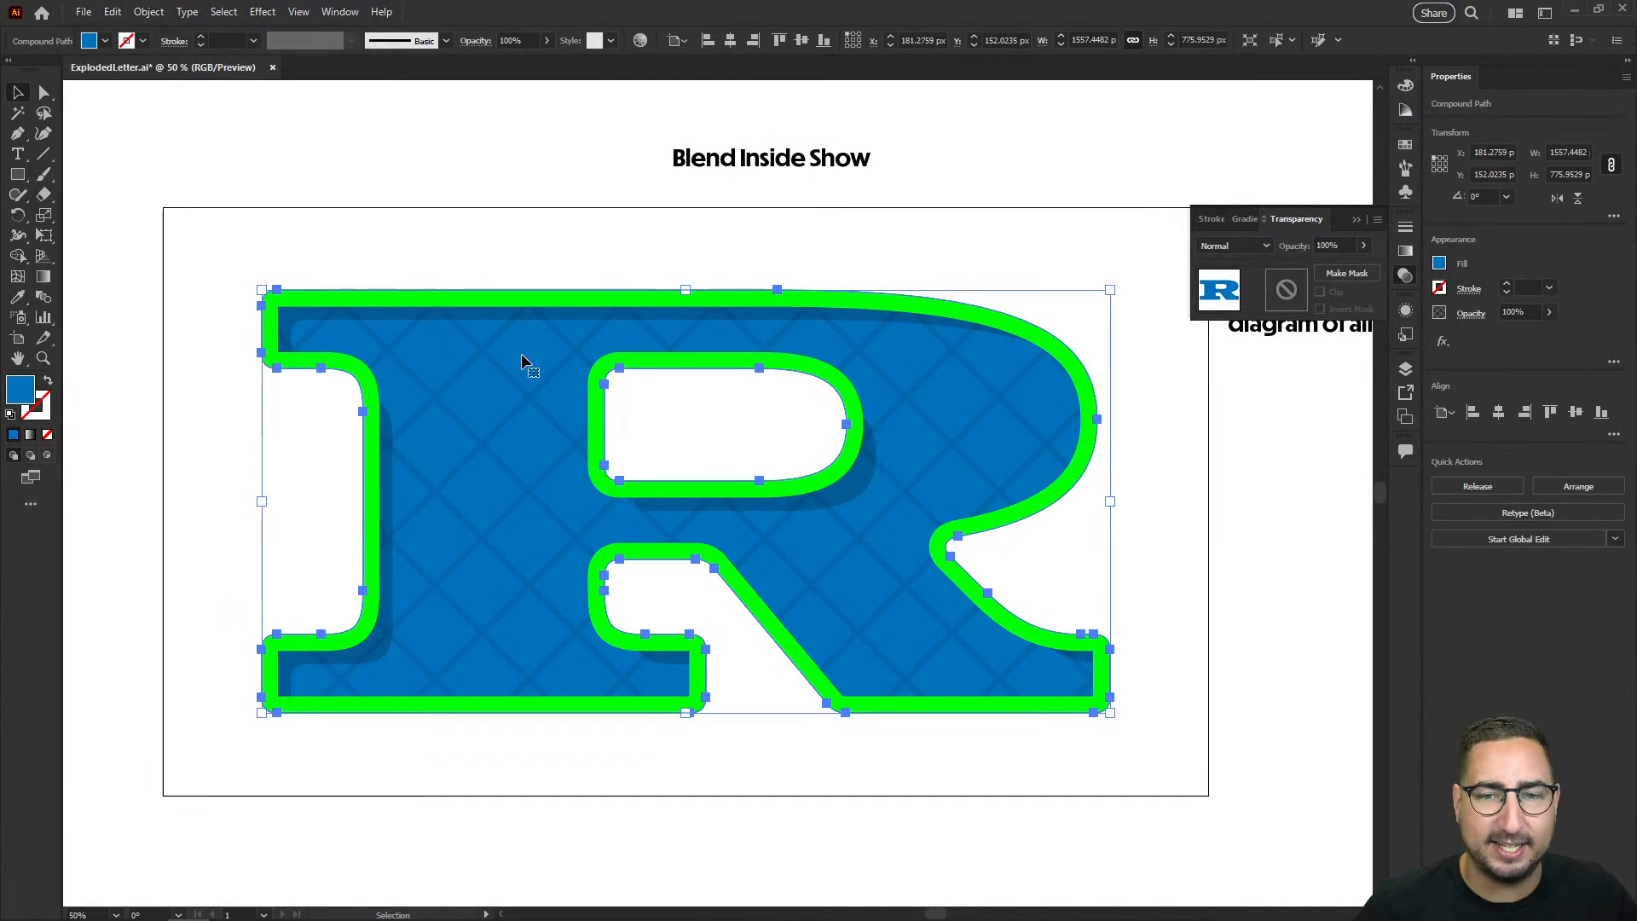
key("a")
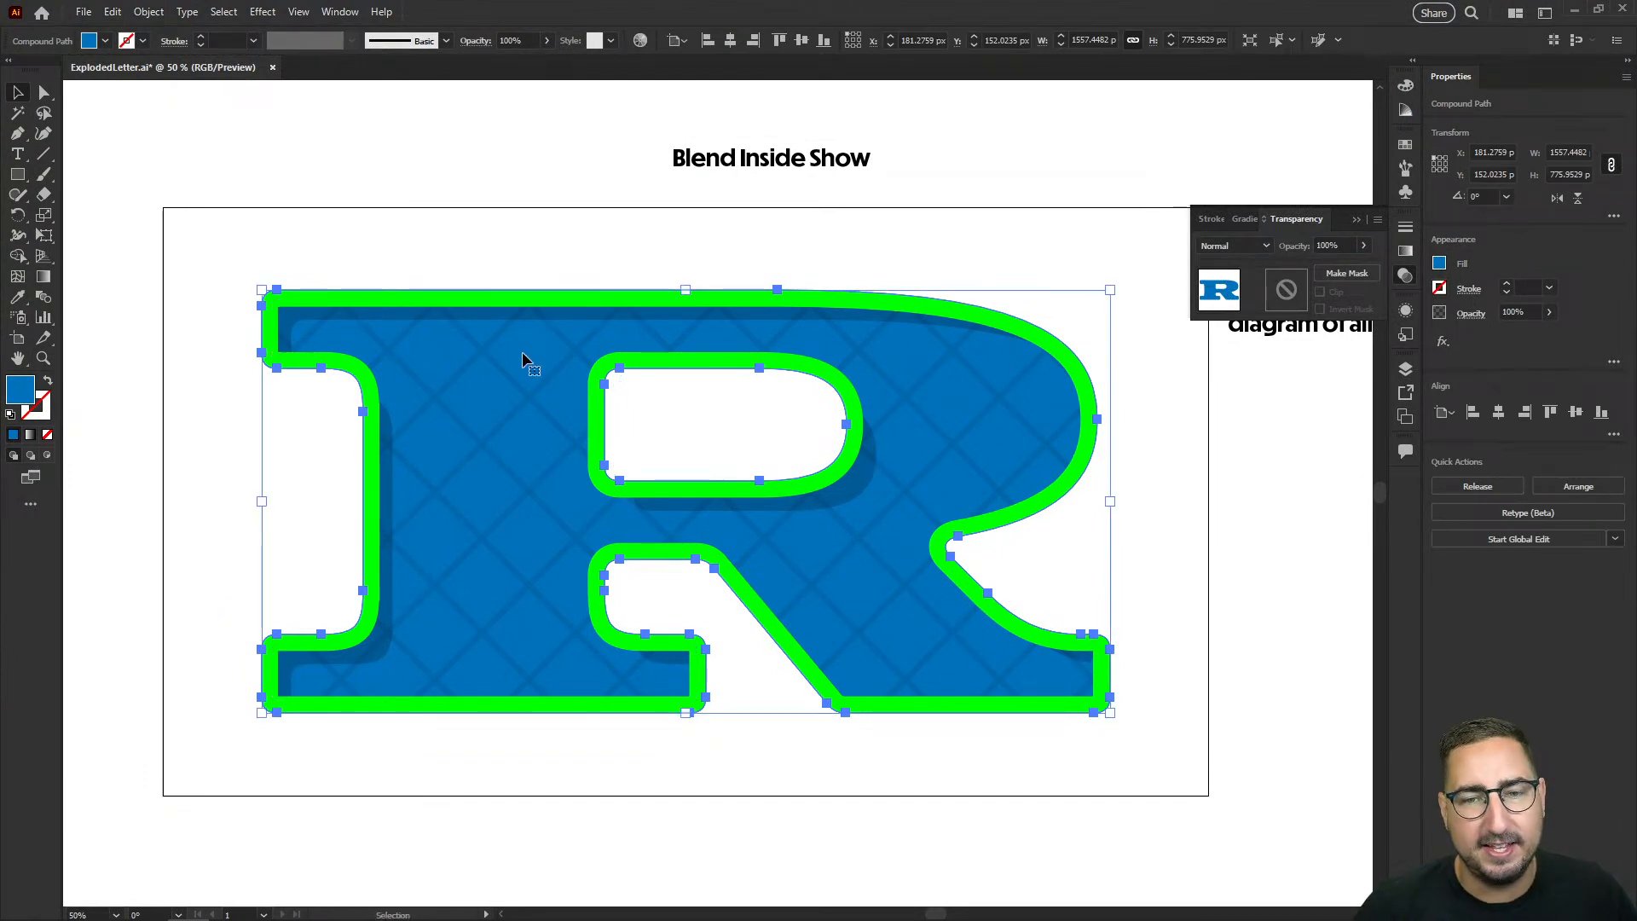
key("ctrl+c")
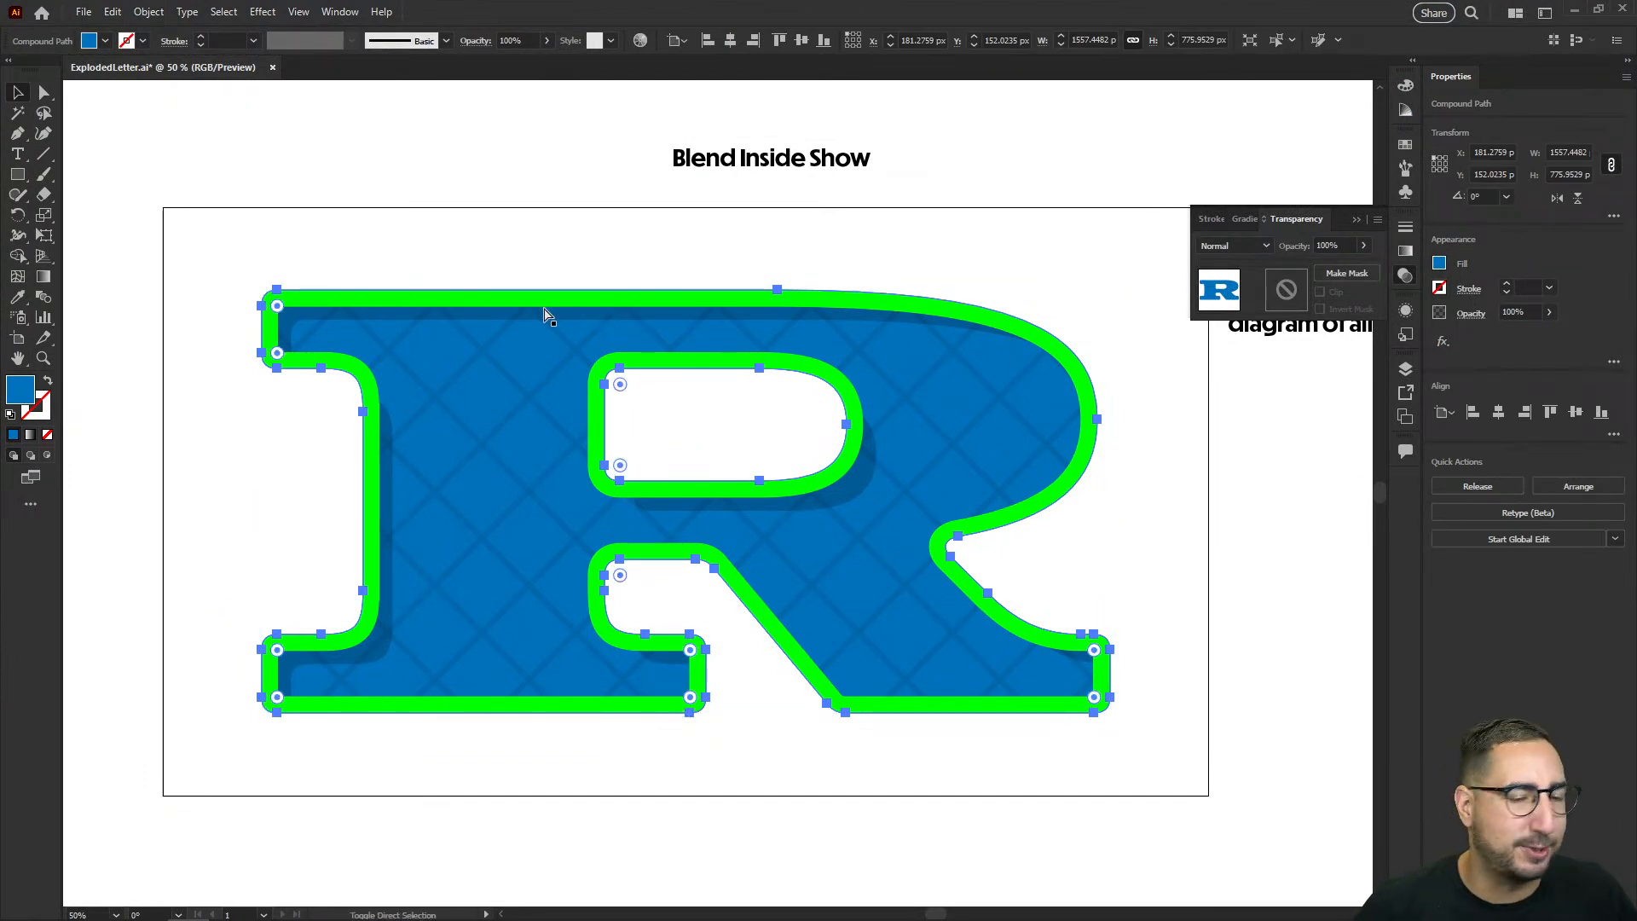
key("ctrl+f")
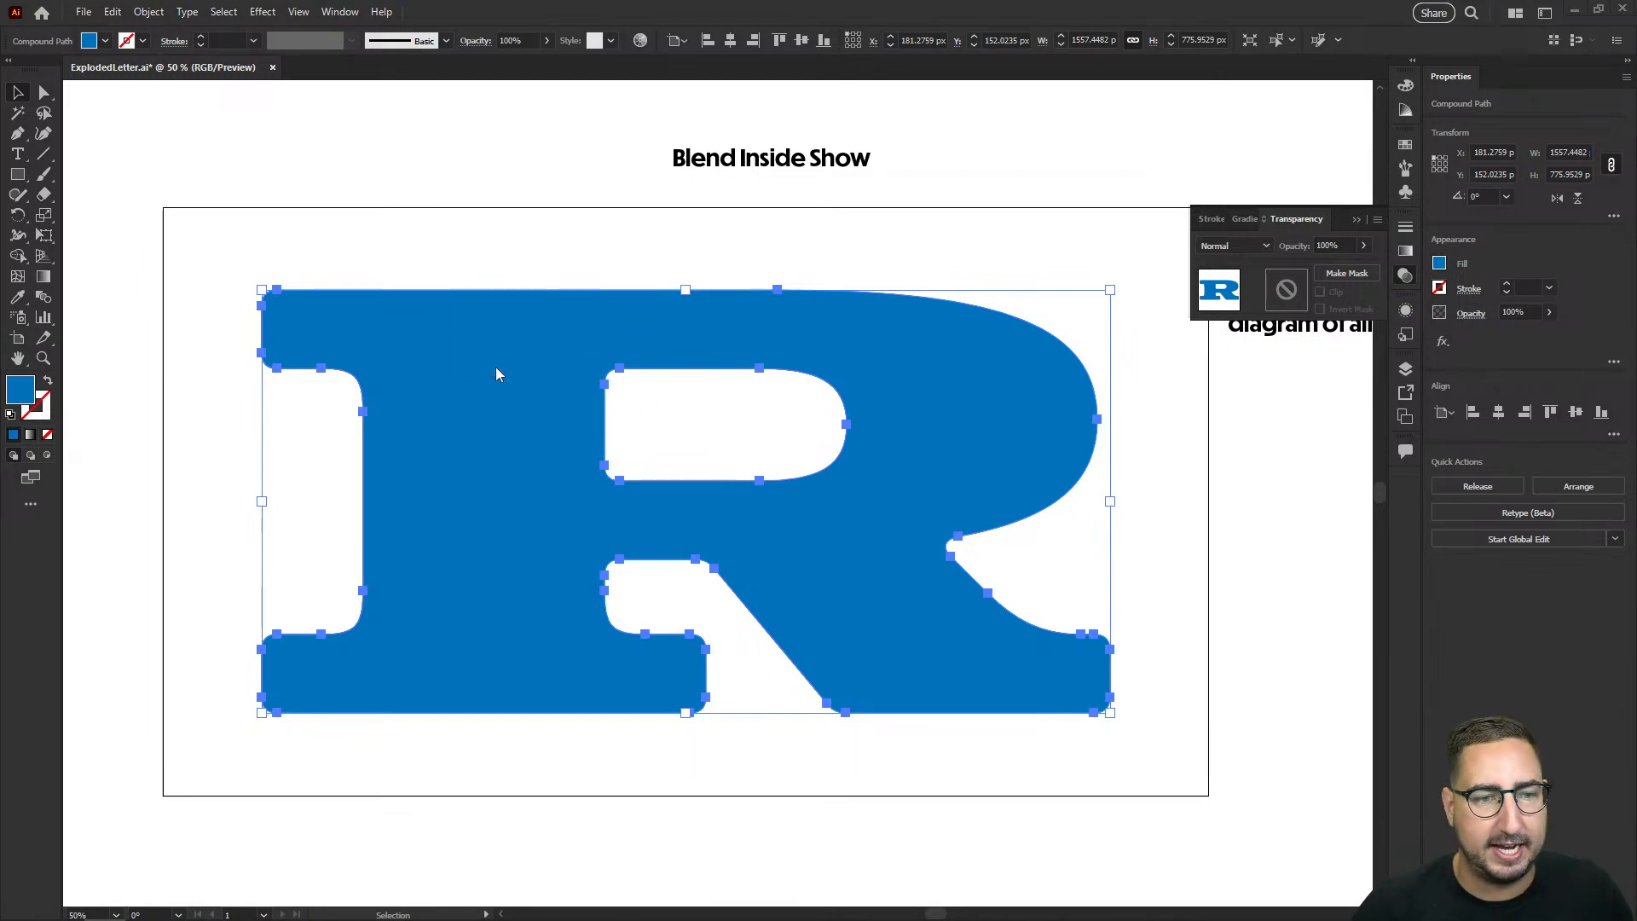
Step: Place the downloaded texture image, enlarge it to about 1695 × 1130 px and position it over the whole R
left_click(494, 366)
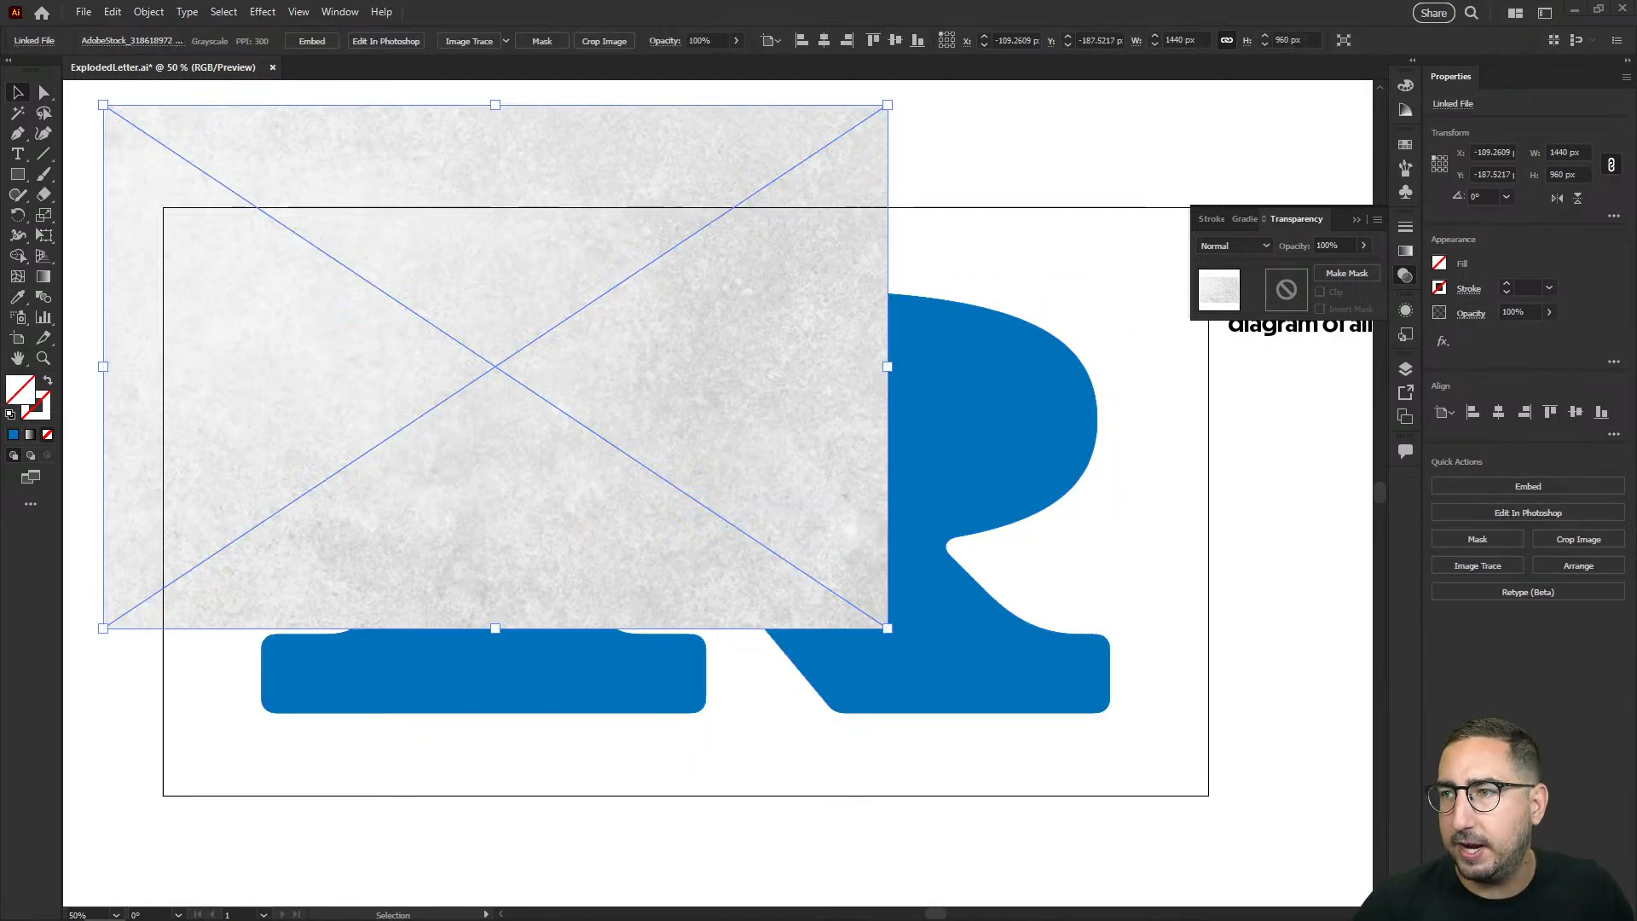
left_click_drag(574, 334, 778, 446)
key("s")
left_click_drag(967, 311, 1014, 271)
key("v")
left_click_drag(935, 347, 951, 352)
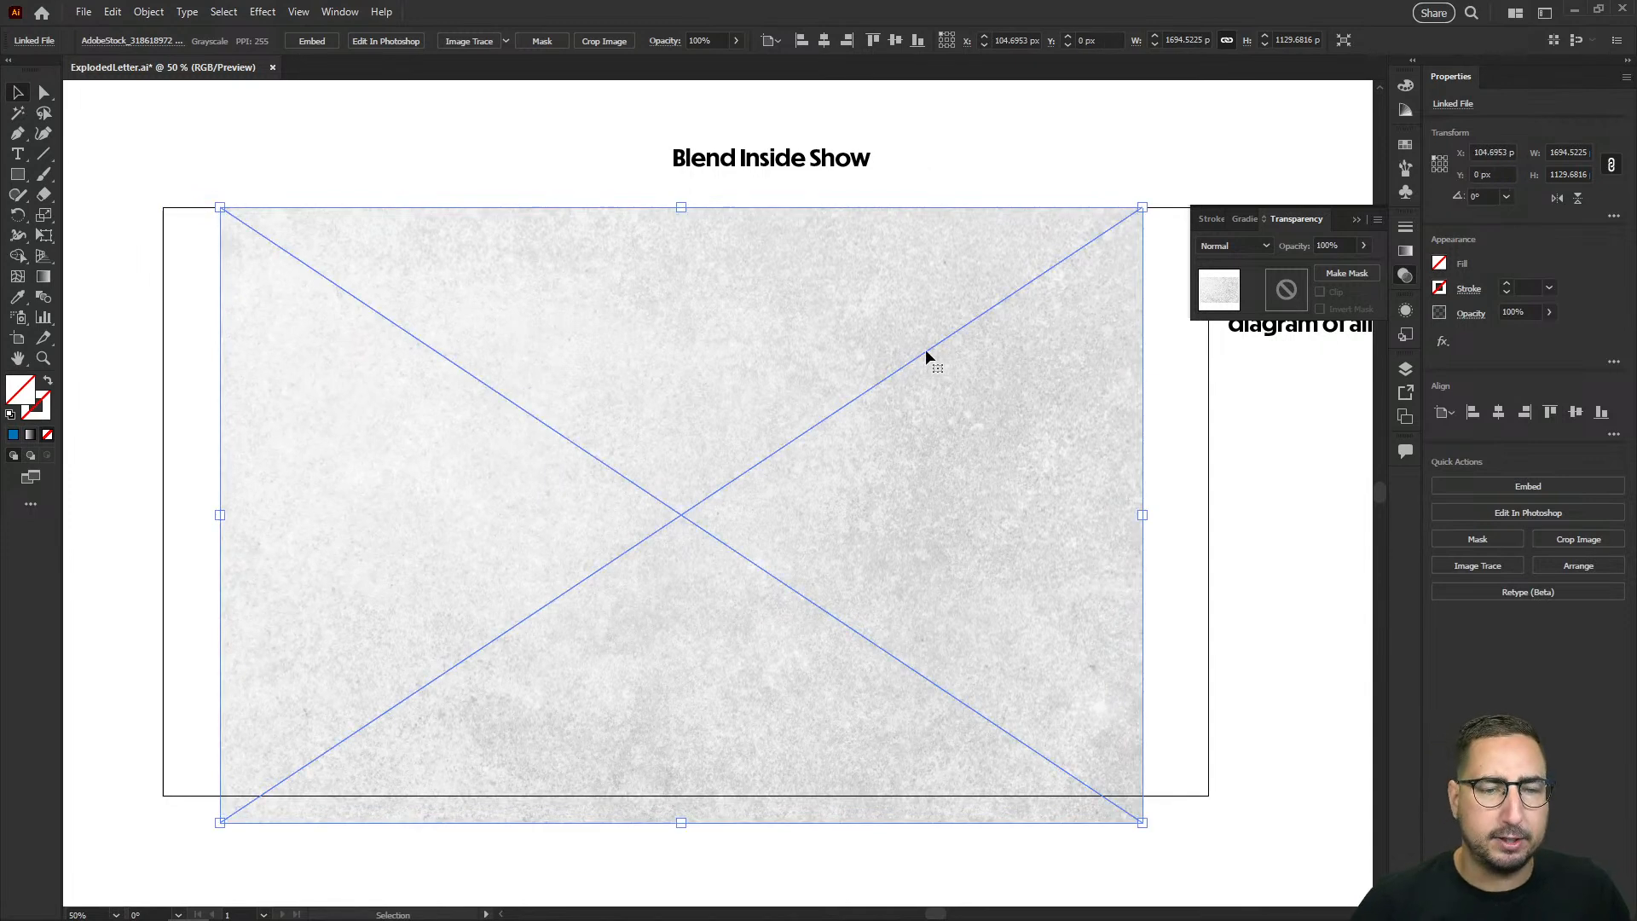
Step: Send the texture image behind the blue R copy and clip it to the letter shape with a clipping mask
key("ctrl+shift+bracketleft")
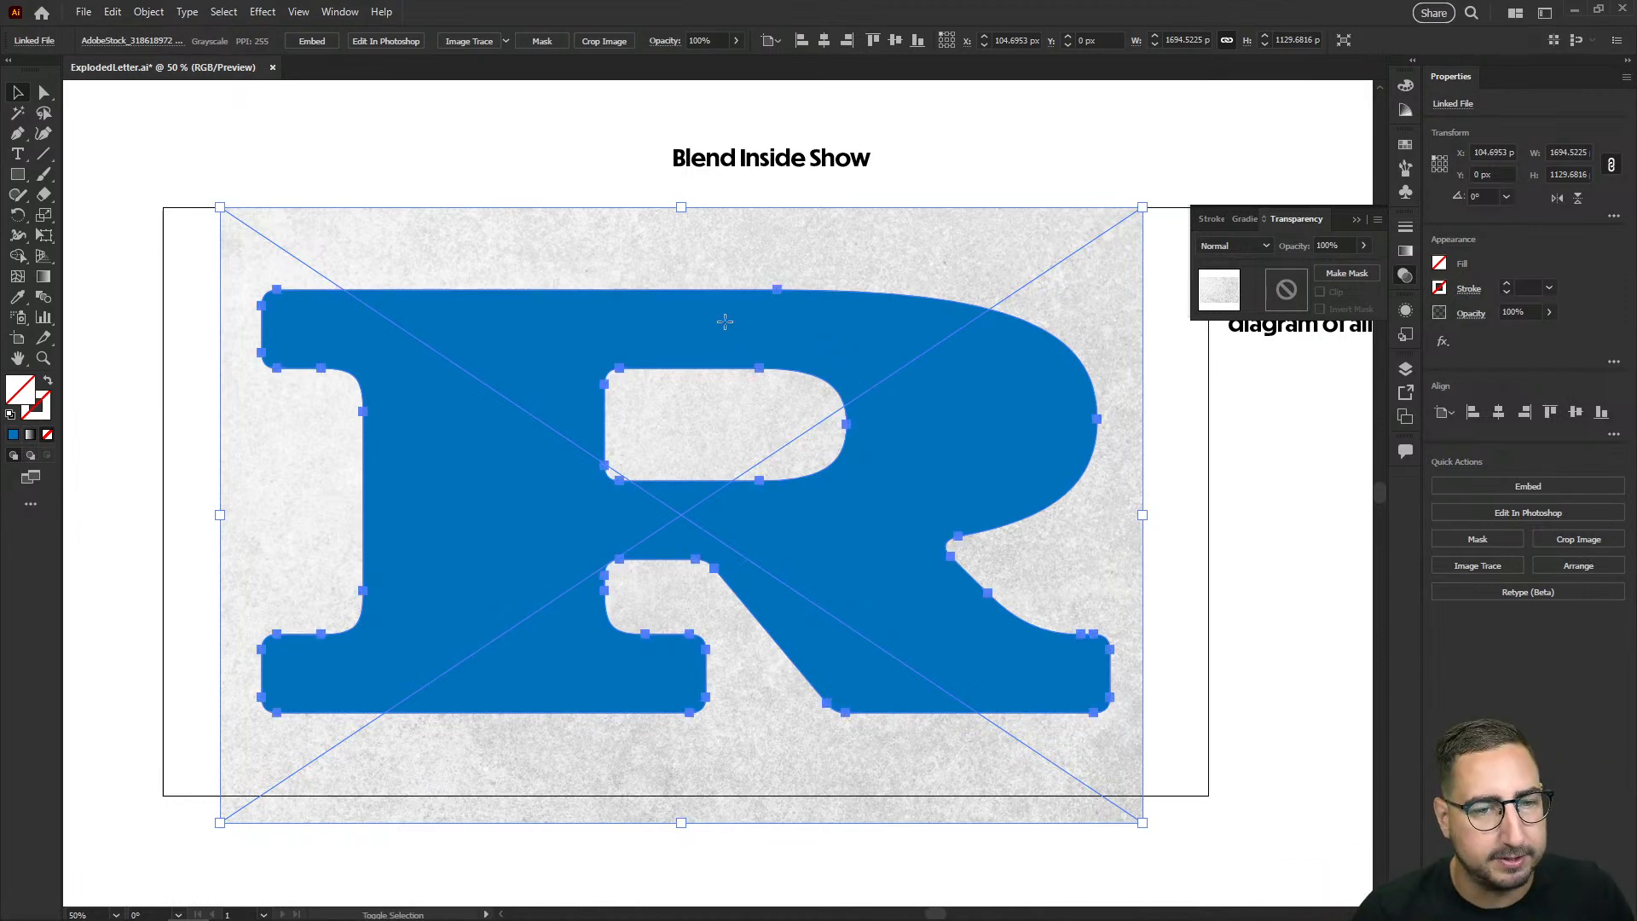
left_click(688, 310, "shift")
right_click(508, 310)
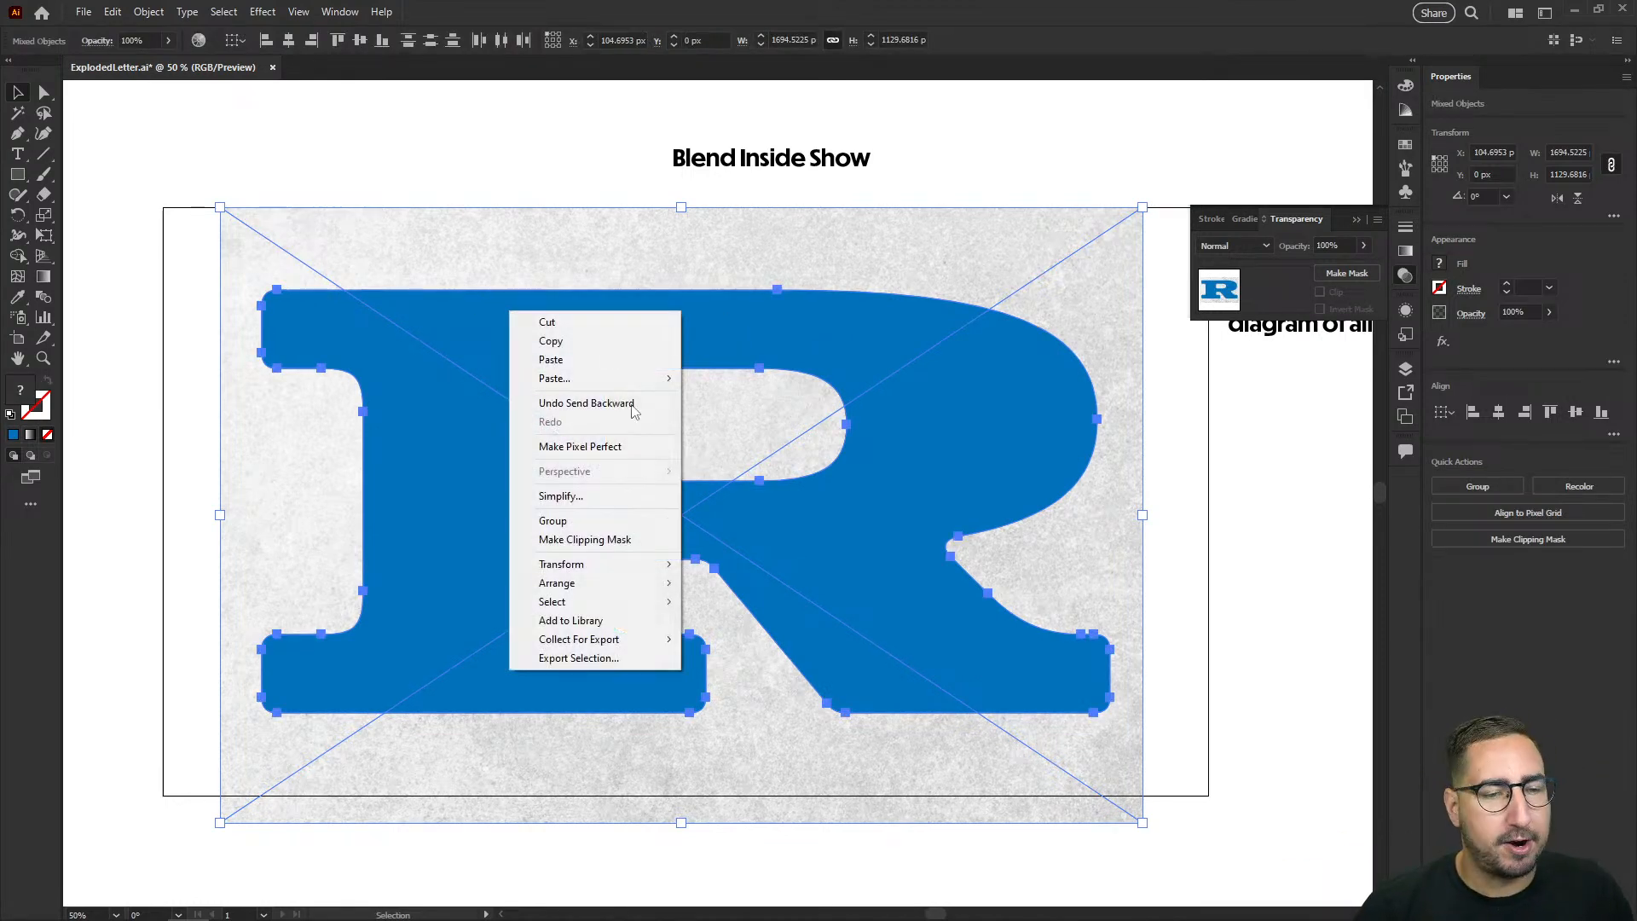
left_click(623, 546)
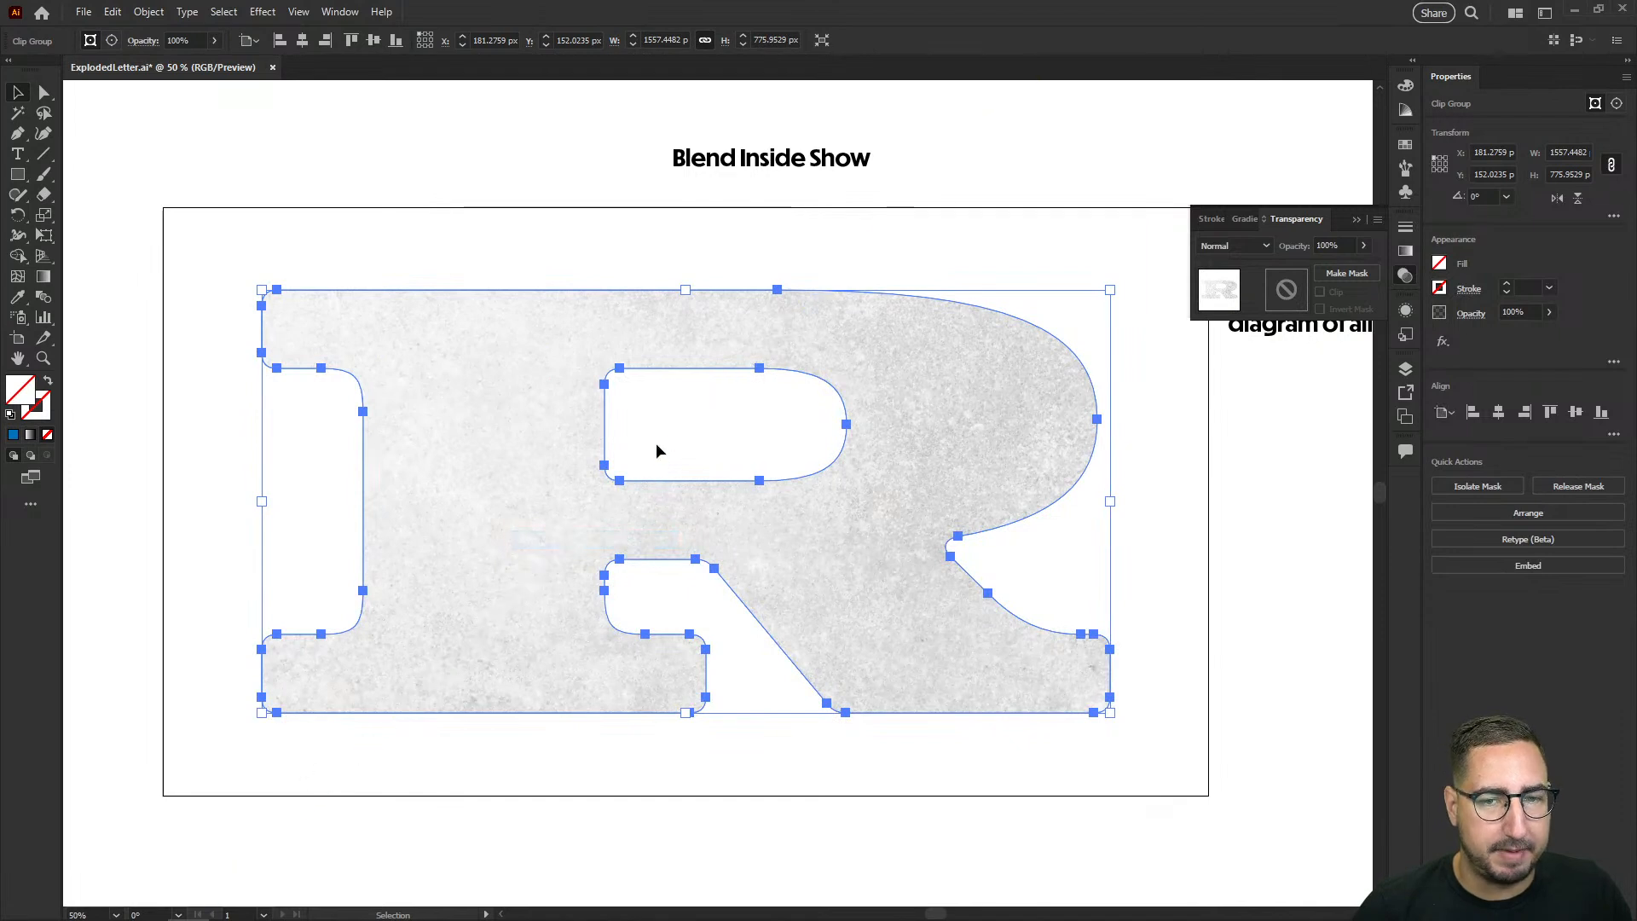
Step: Set the clipped texture's blend mode to Color Burn and lock it
left_click(1259, 246)
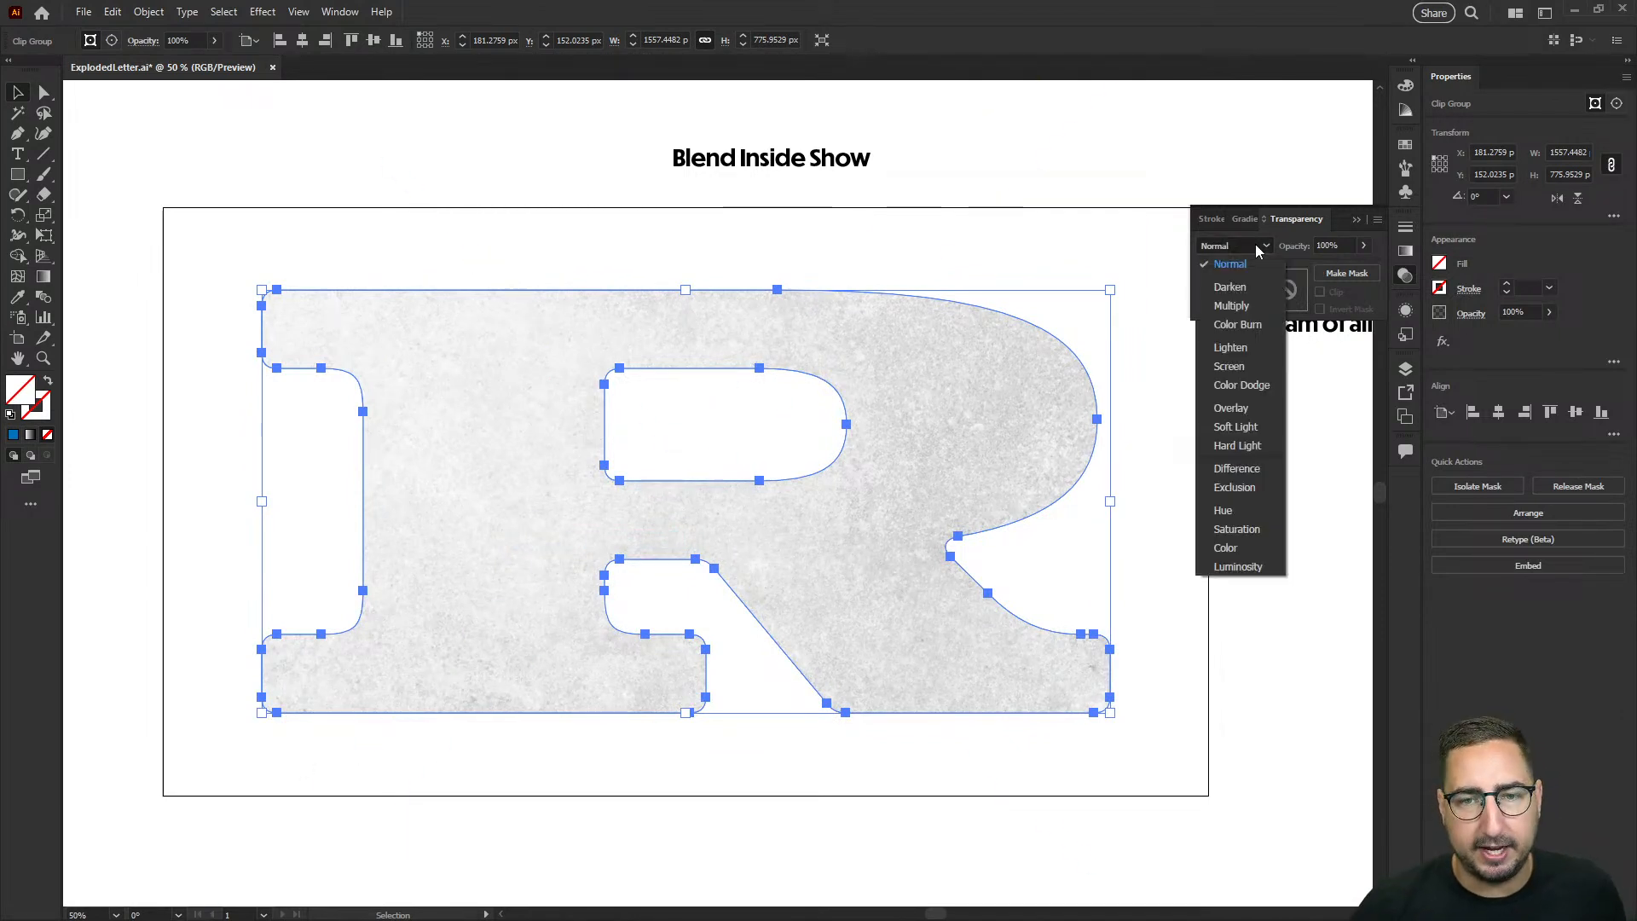
left_click(1253, 329)
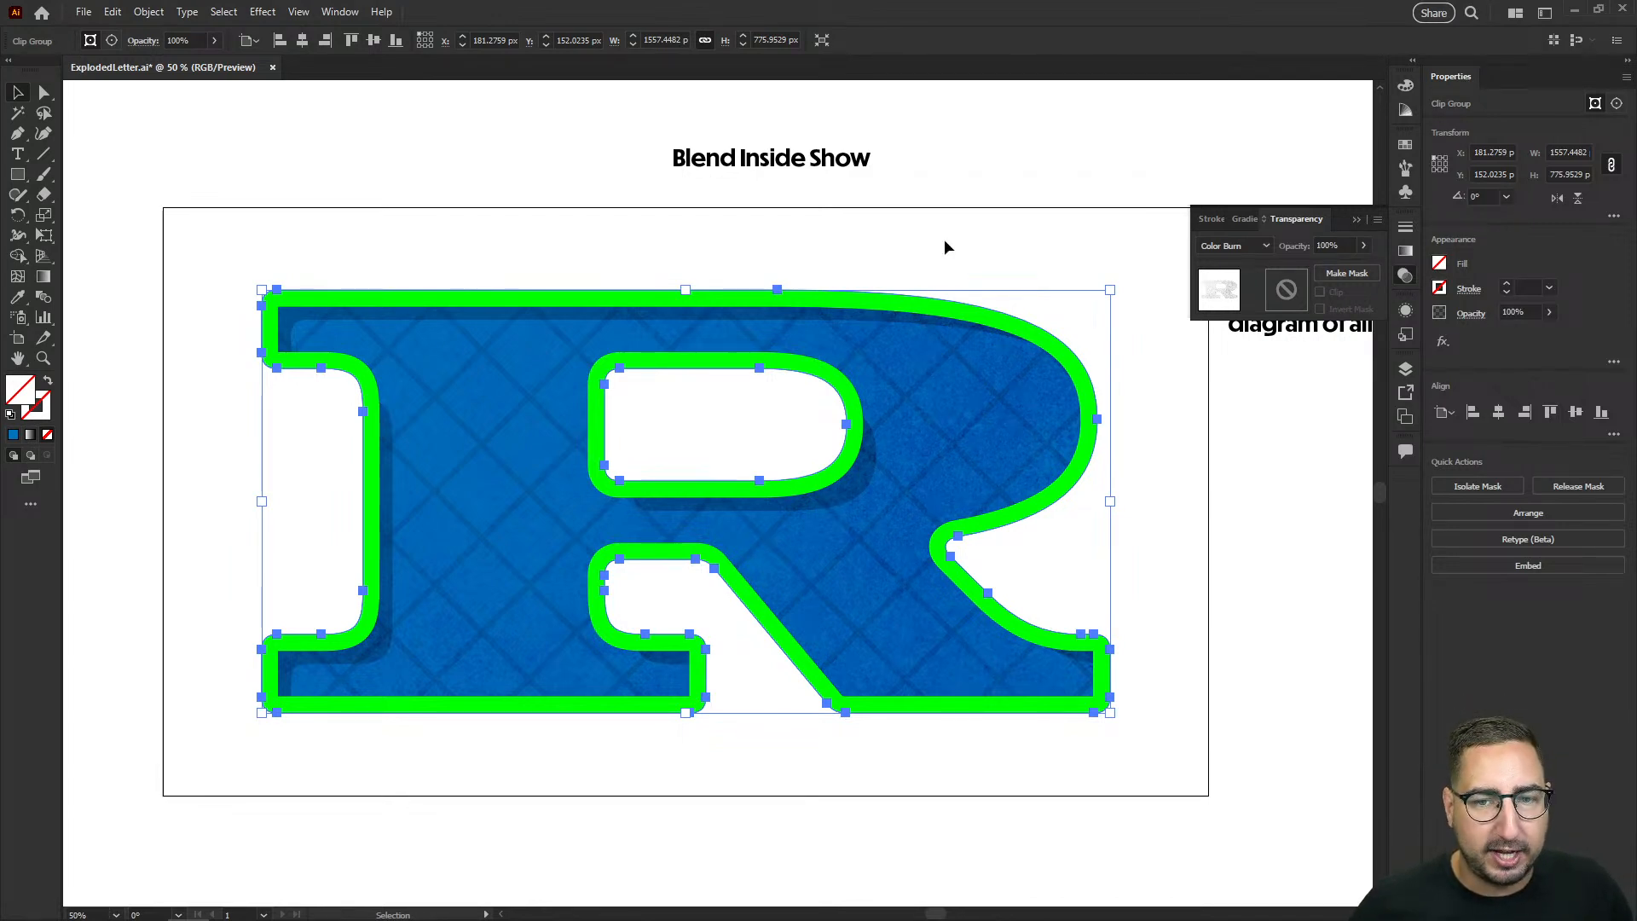
left_click(148, 11)
mouse_move(358, 150)
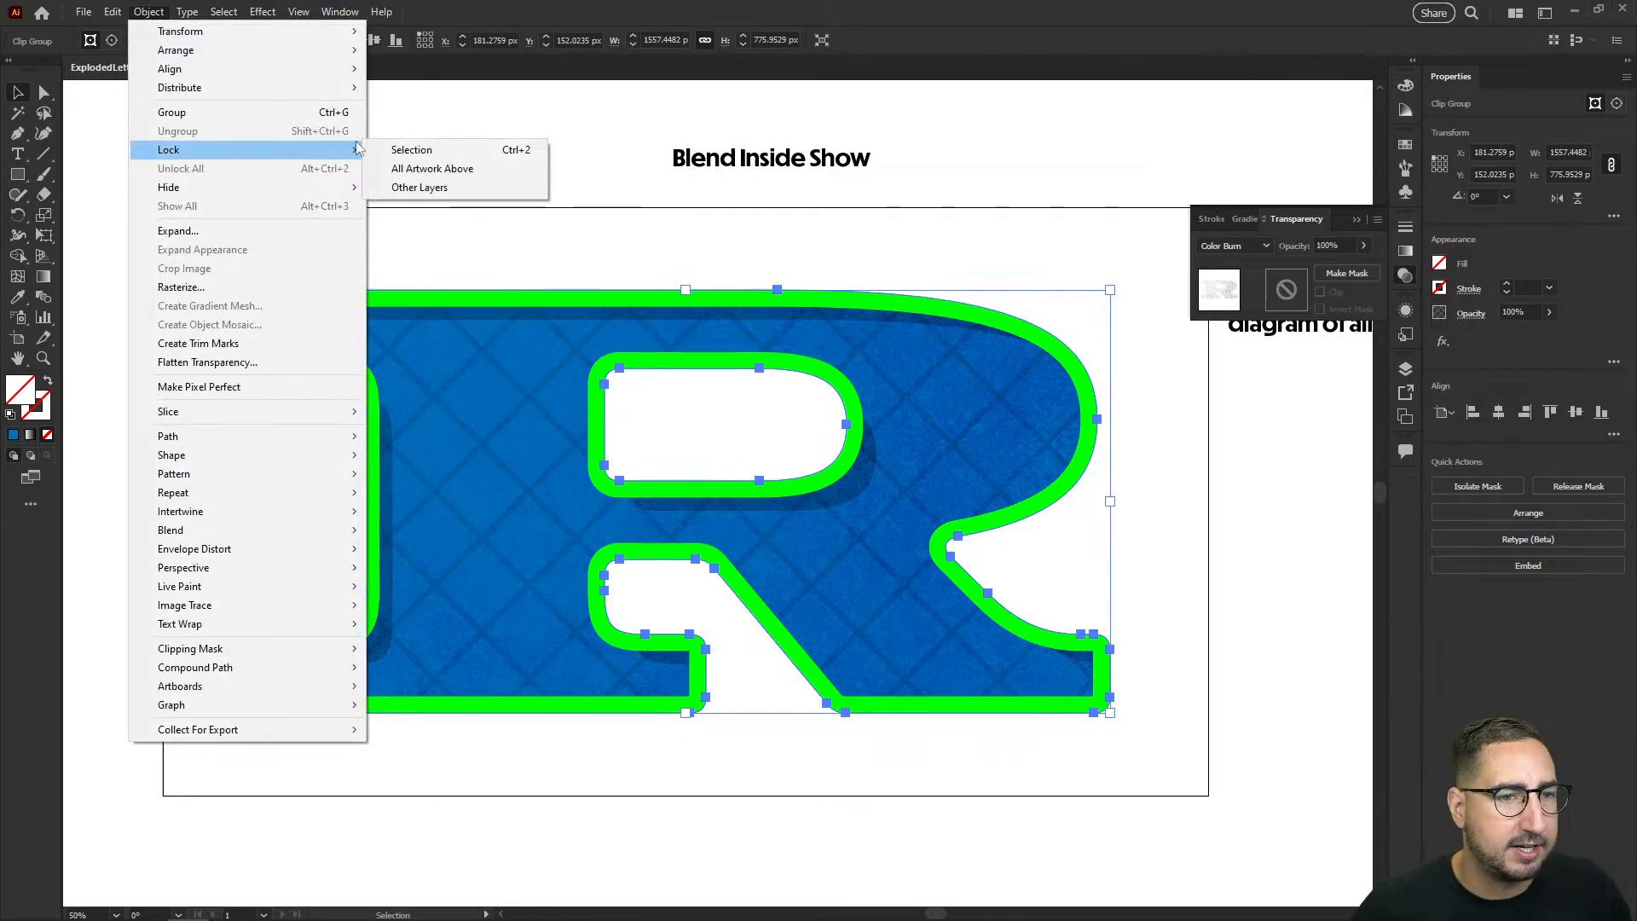
left_click(412, 149)
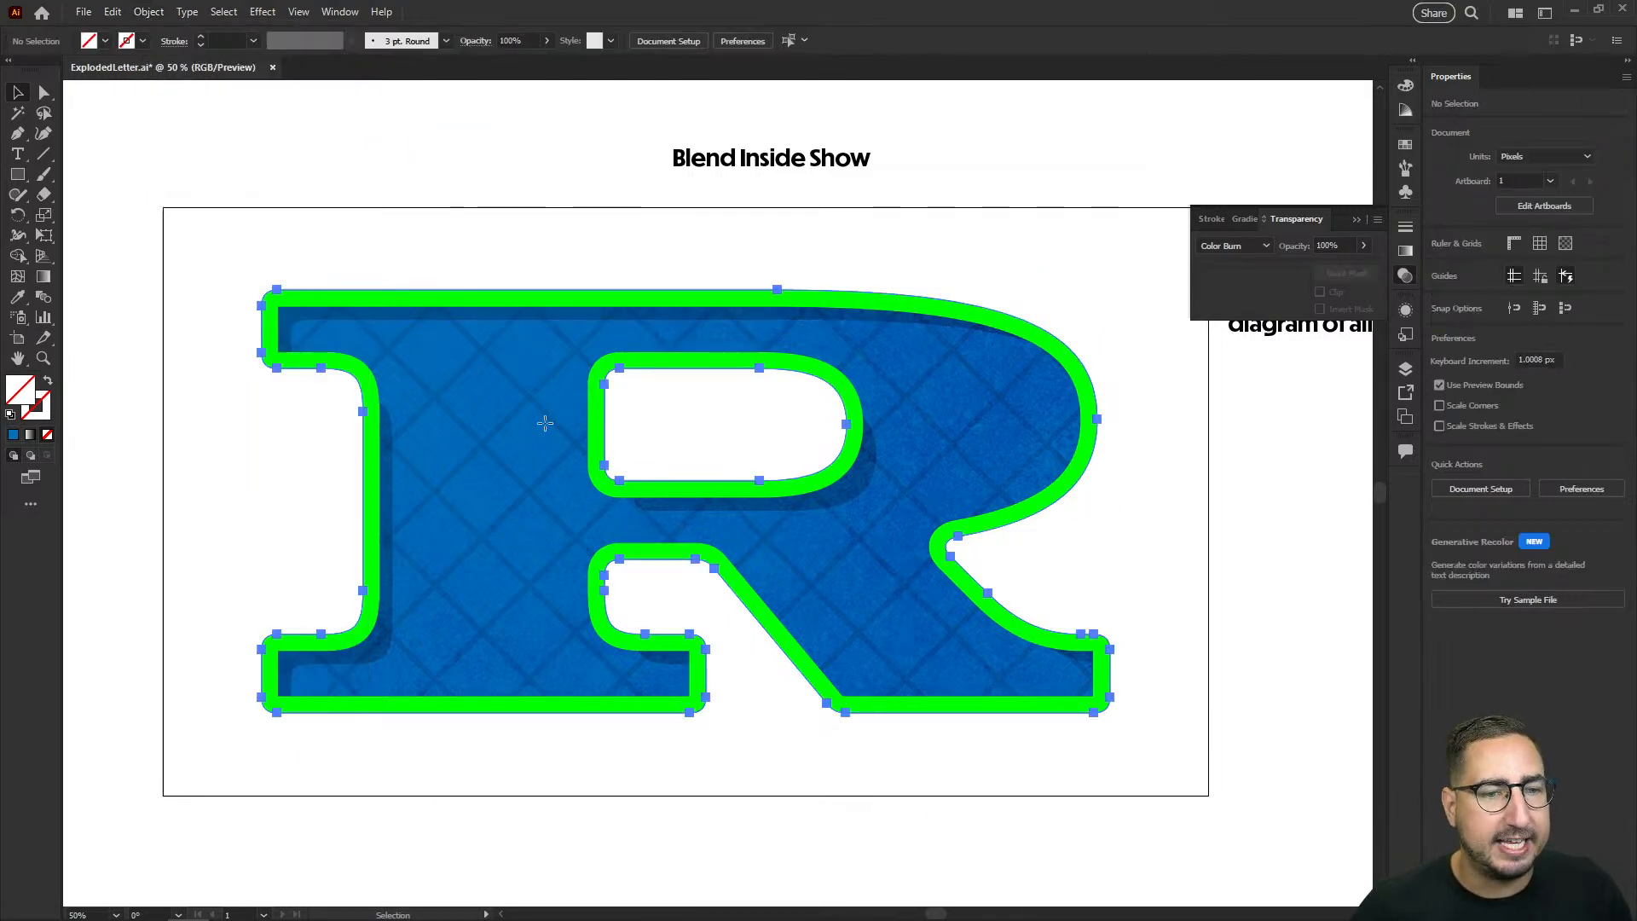
key("ctrl+alt+2")
left_click(407, 192)
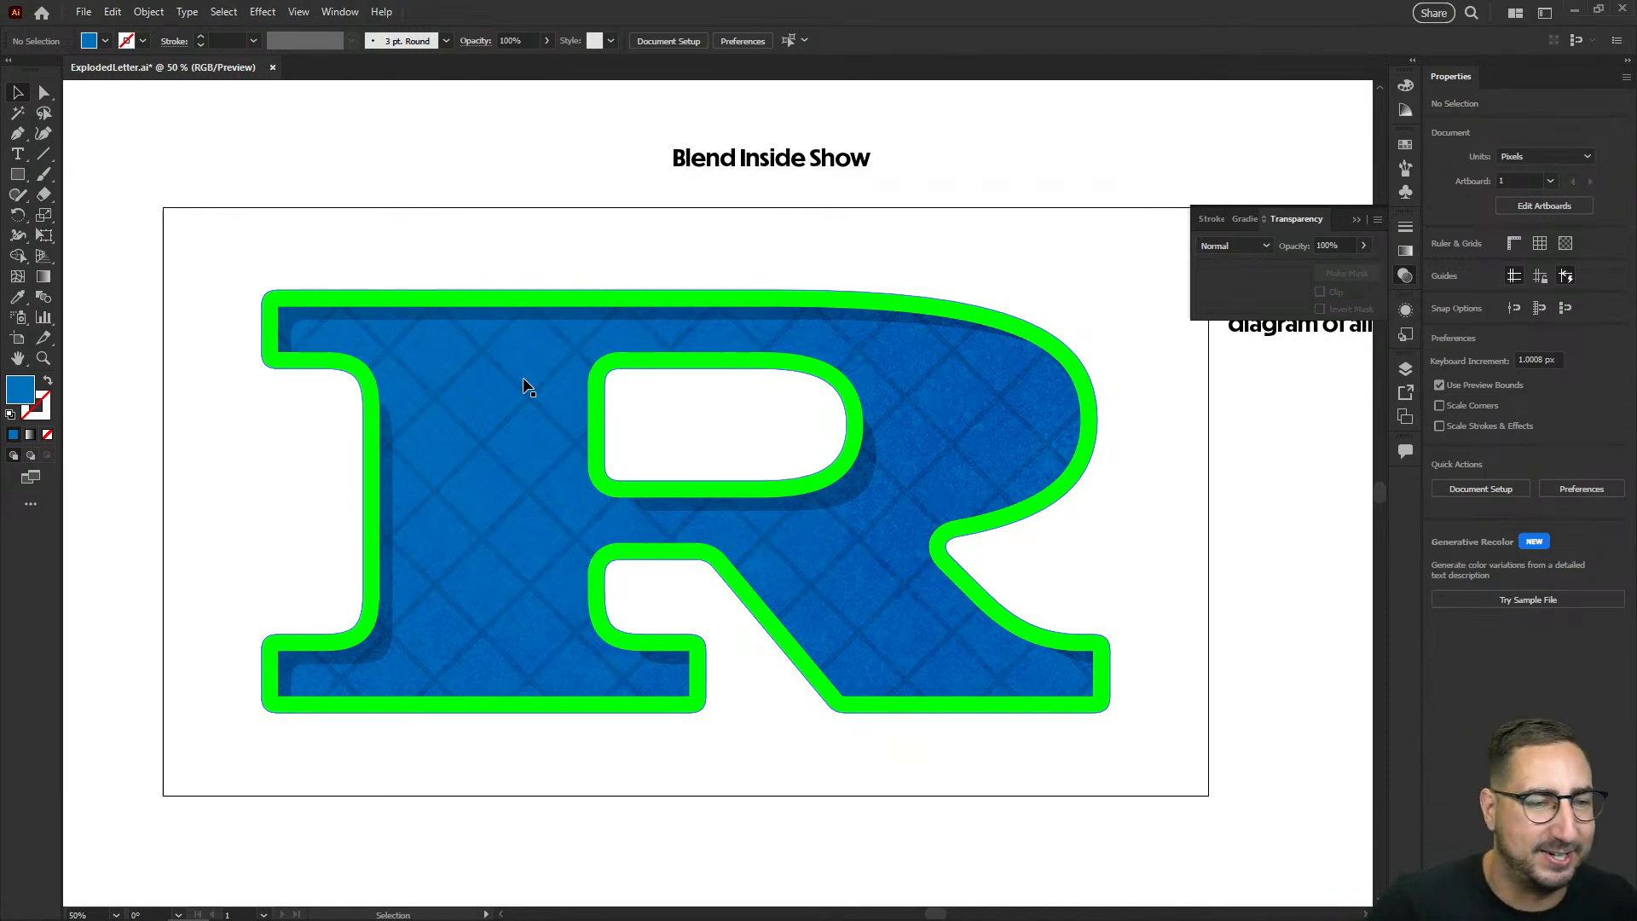
Step: Duplicate the blue base R in place on top of all the other layers
left_click(488, 412)
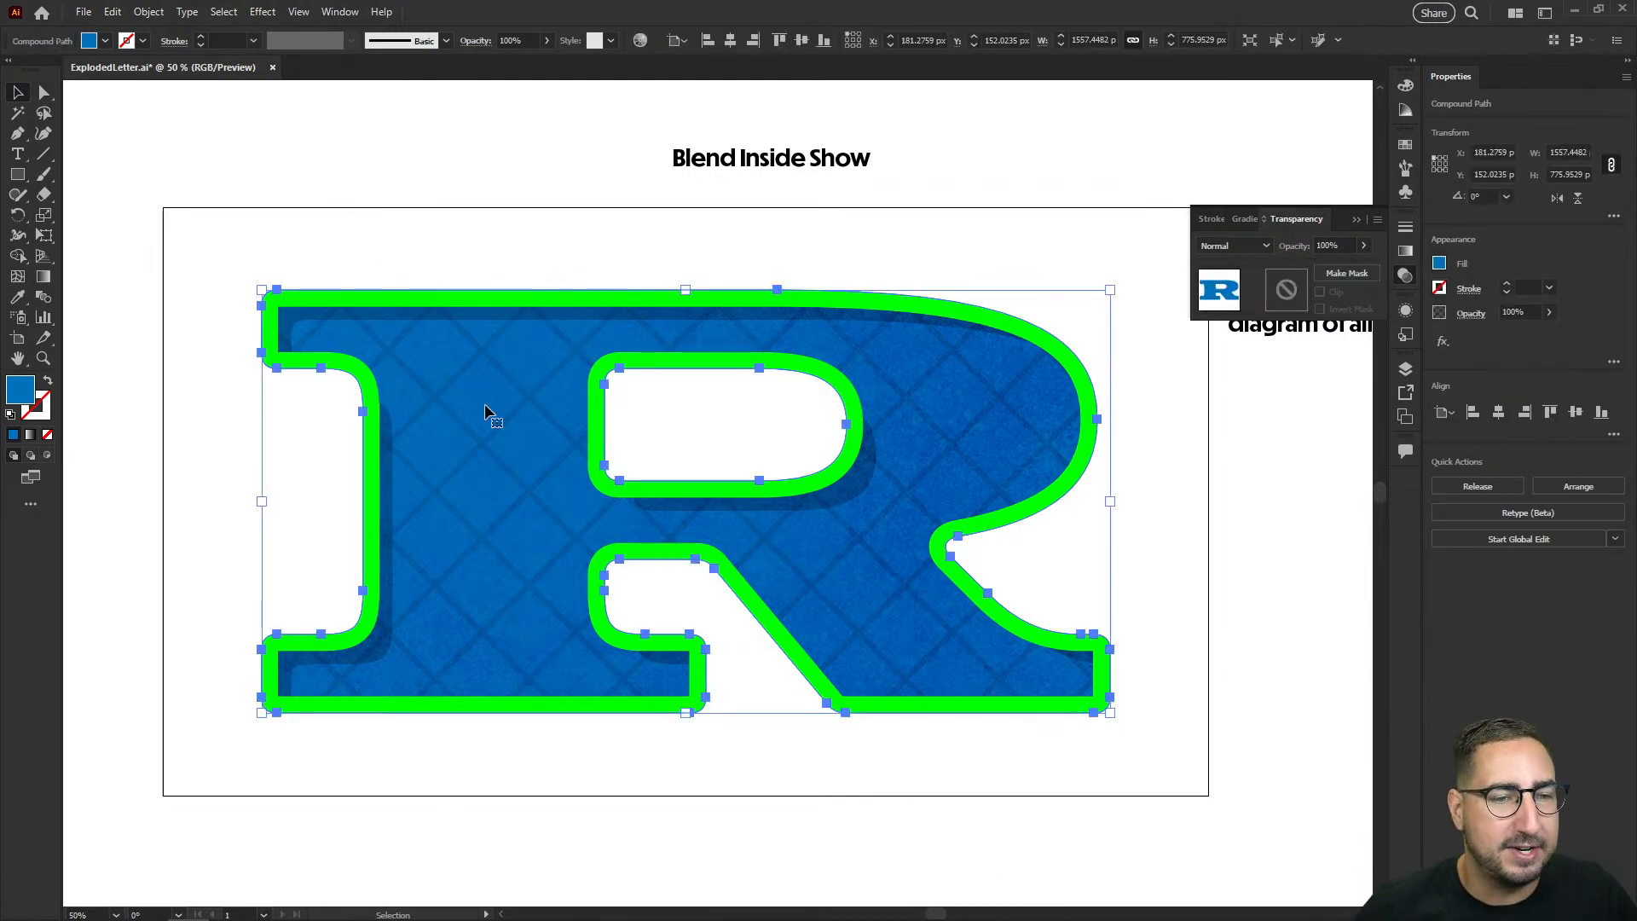
key("a")
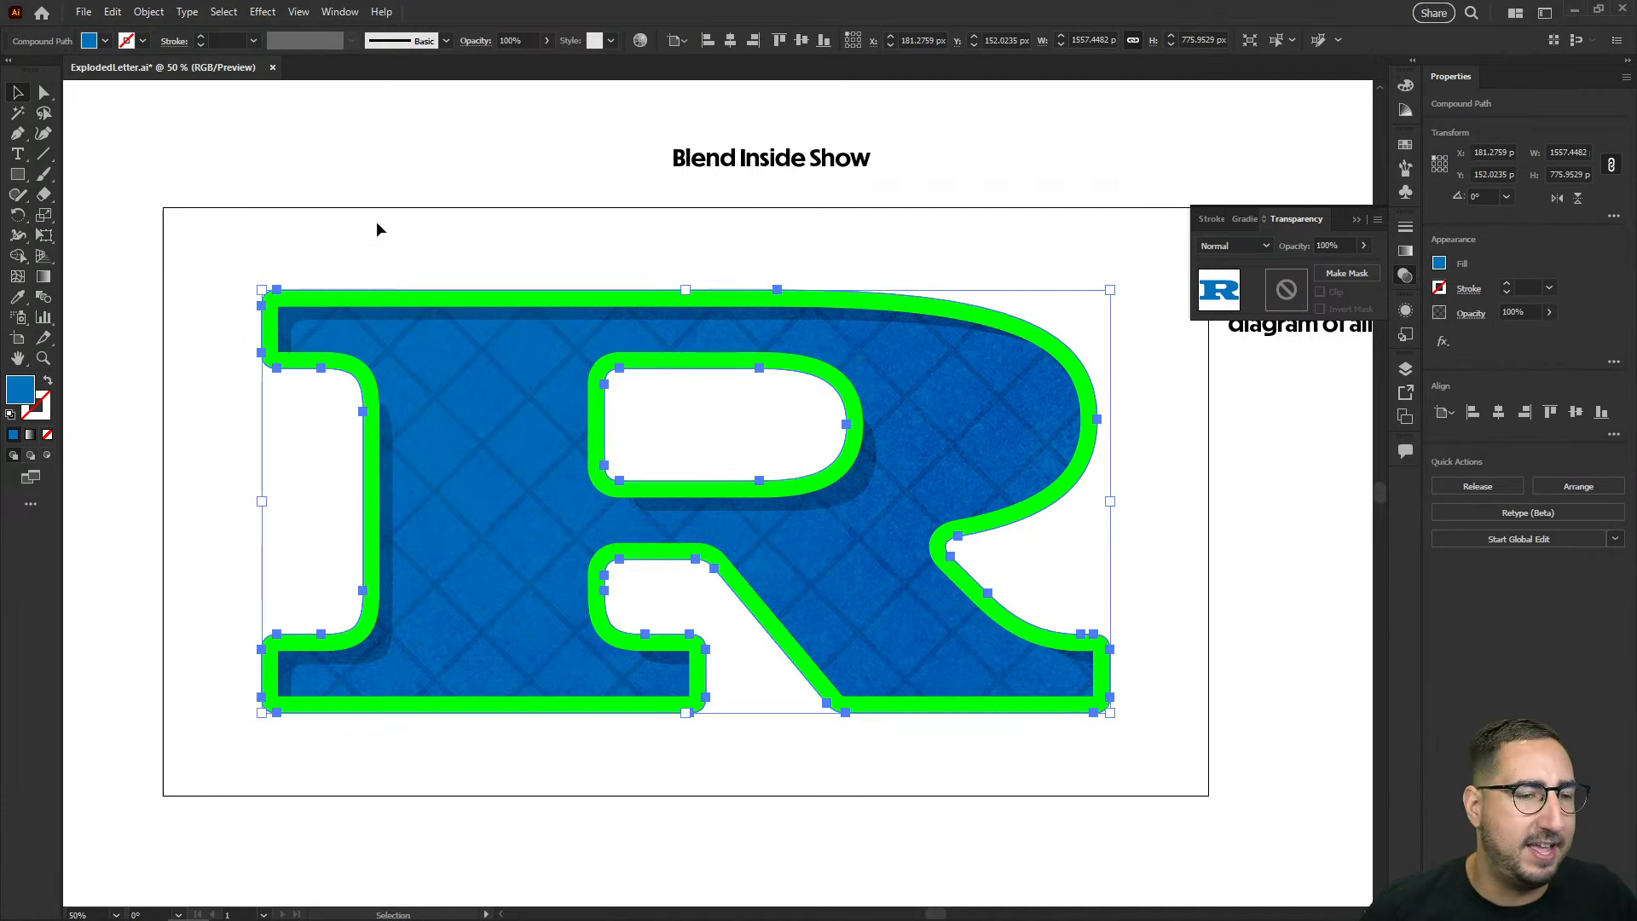
key("ctrl+shift+bracketright")
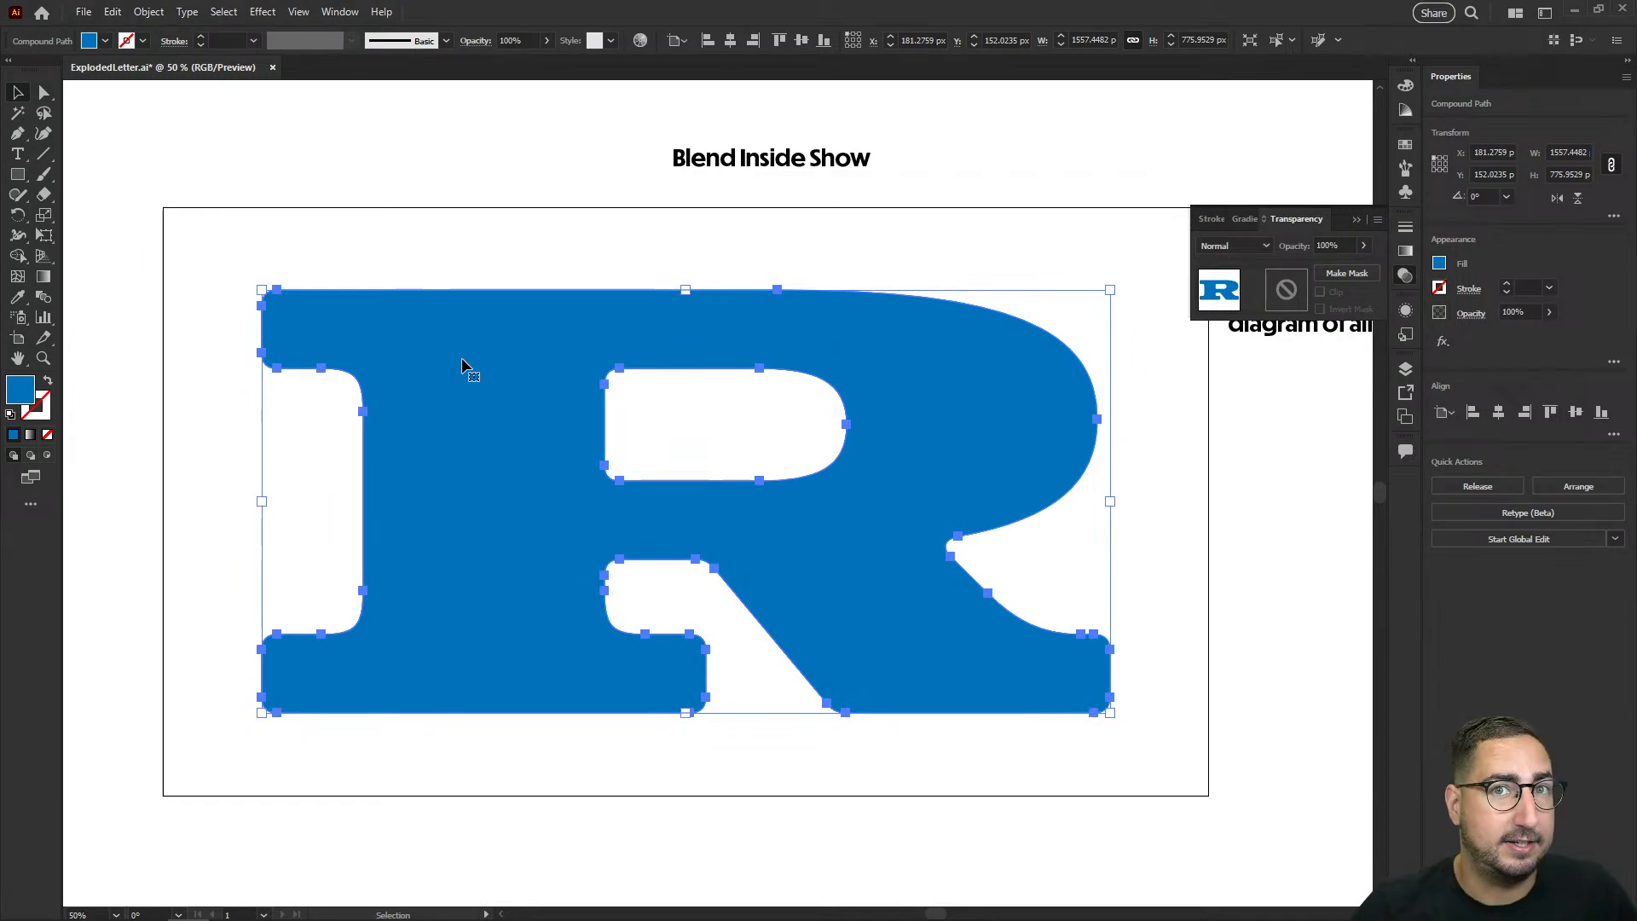
Step: Paste a second blue R in place and offset it diagonally about 84 px to the right and 84 px down
left_click(145, 14)
mouse_move(111, 13)
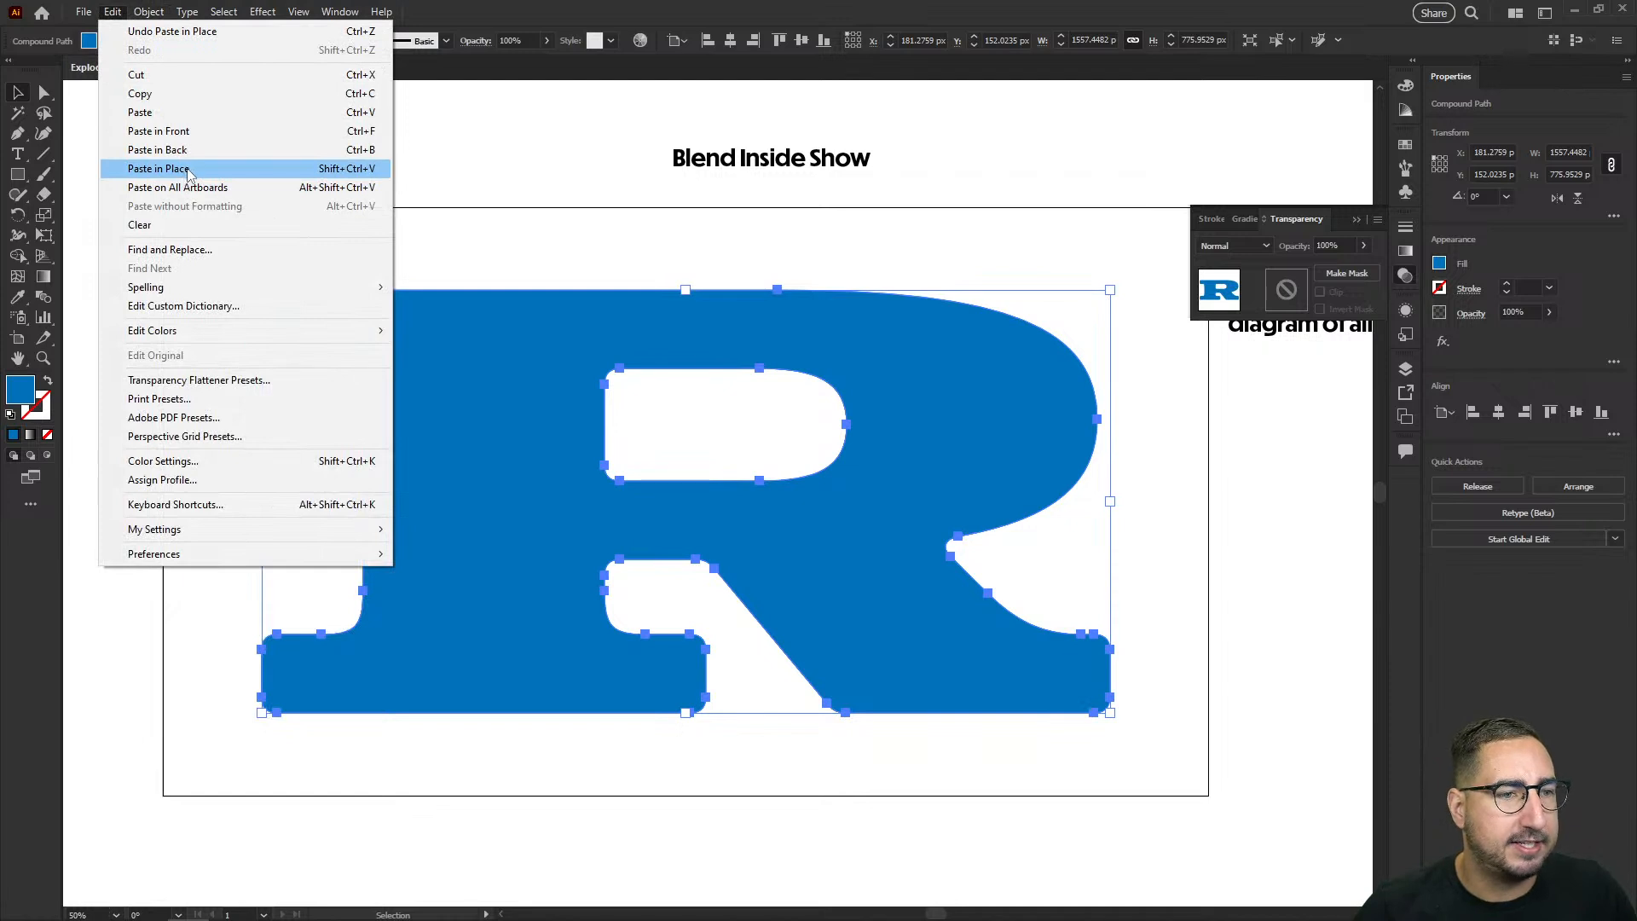
left_click(187, 168)
left_click_drag(405, 349, 436, 392)
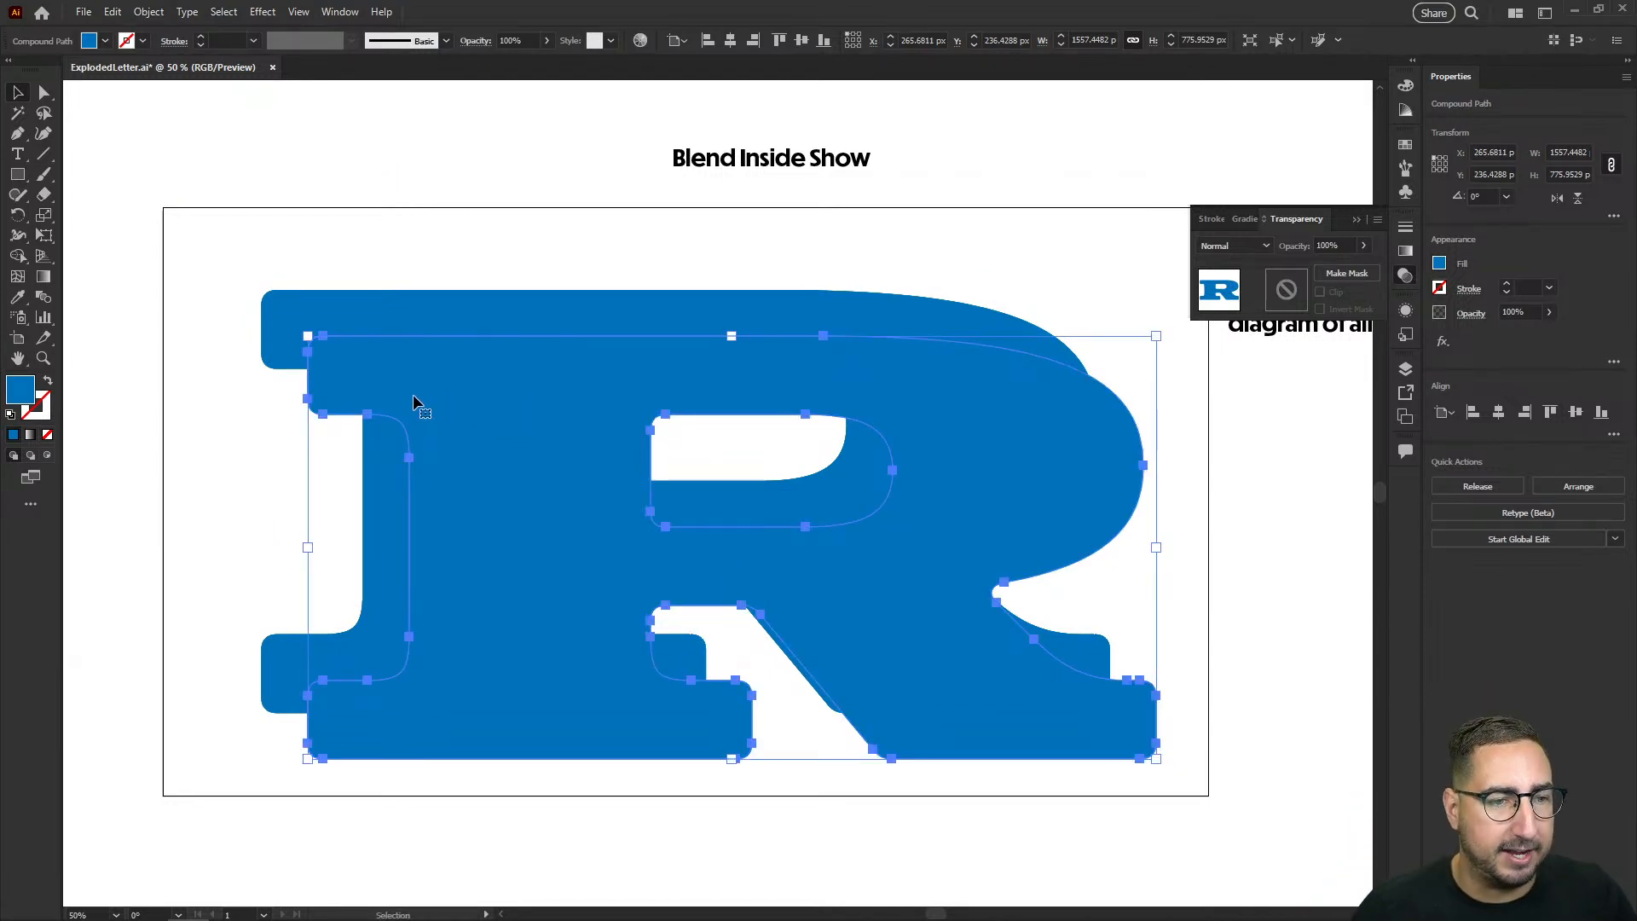
Step: Select both blue R copies and fill them with black
left_click(440, 315, "shift")
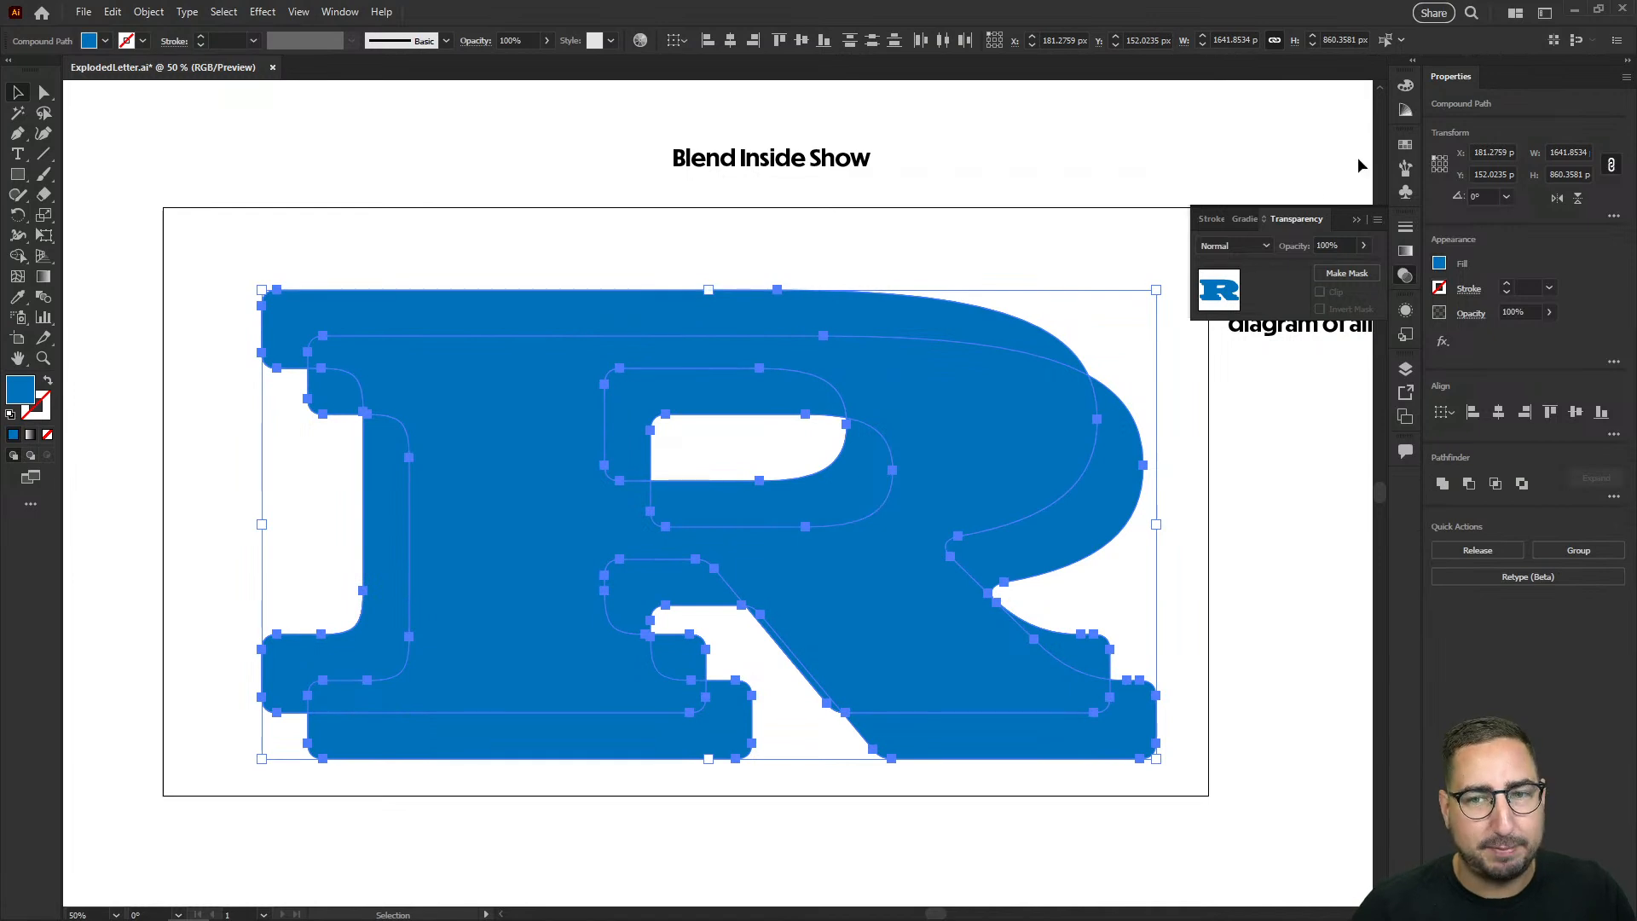
left_click(1406, 148)
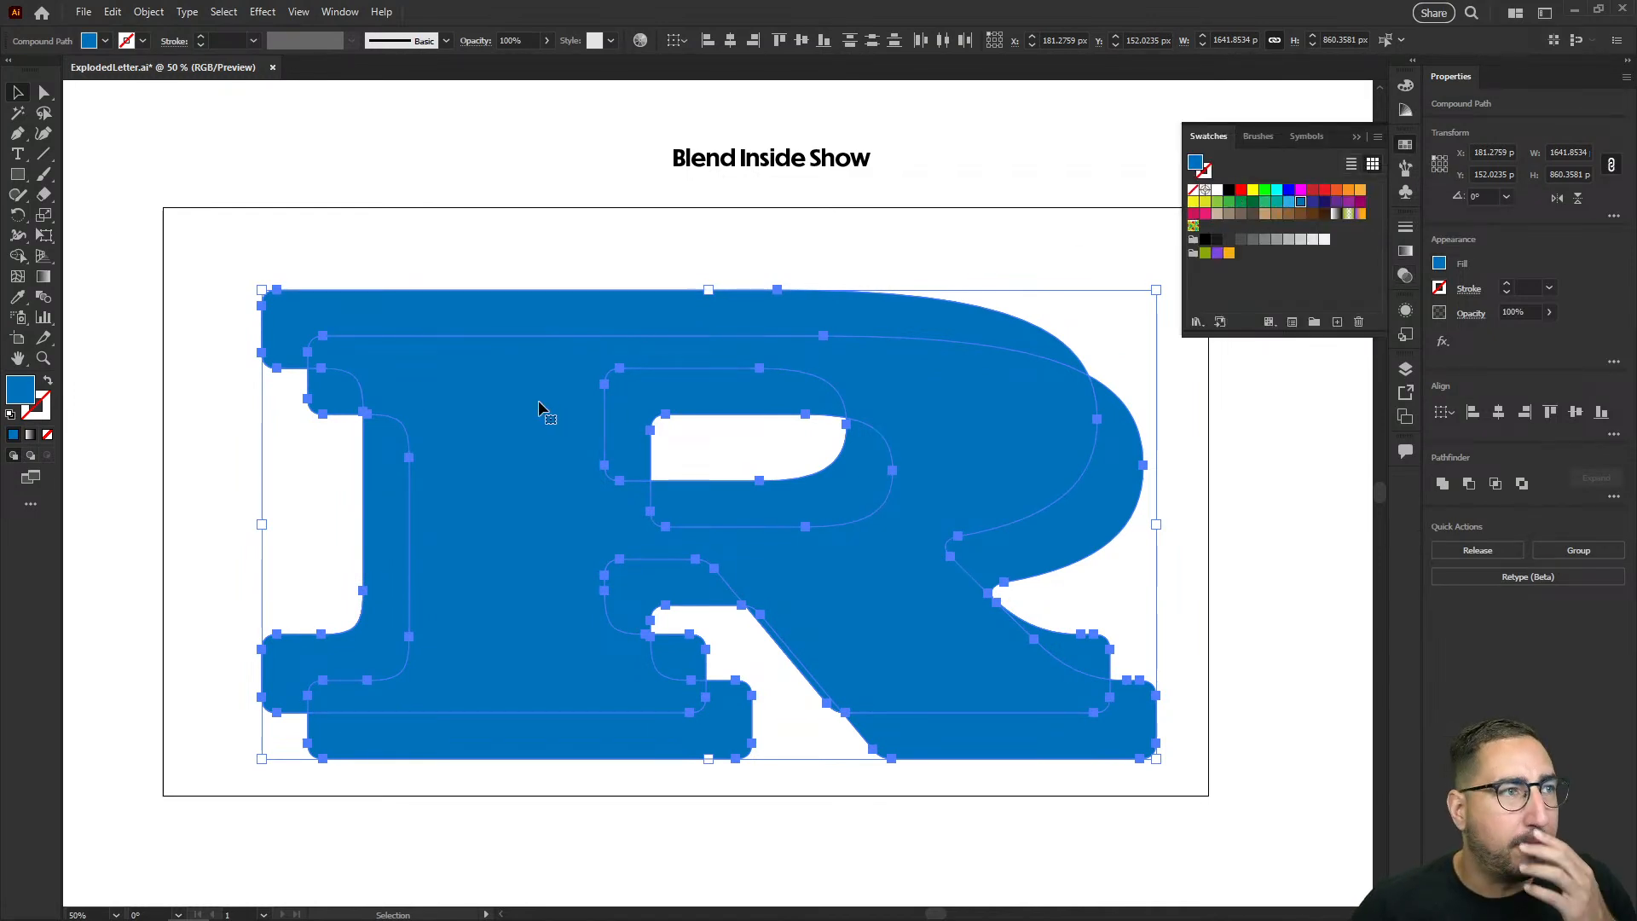
left_click(1228, 191)
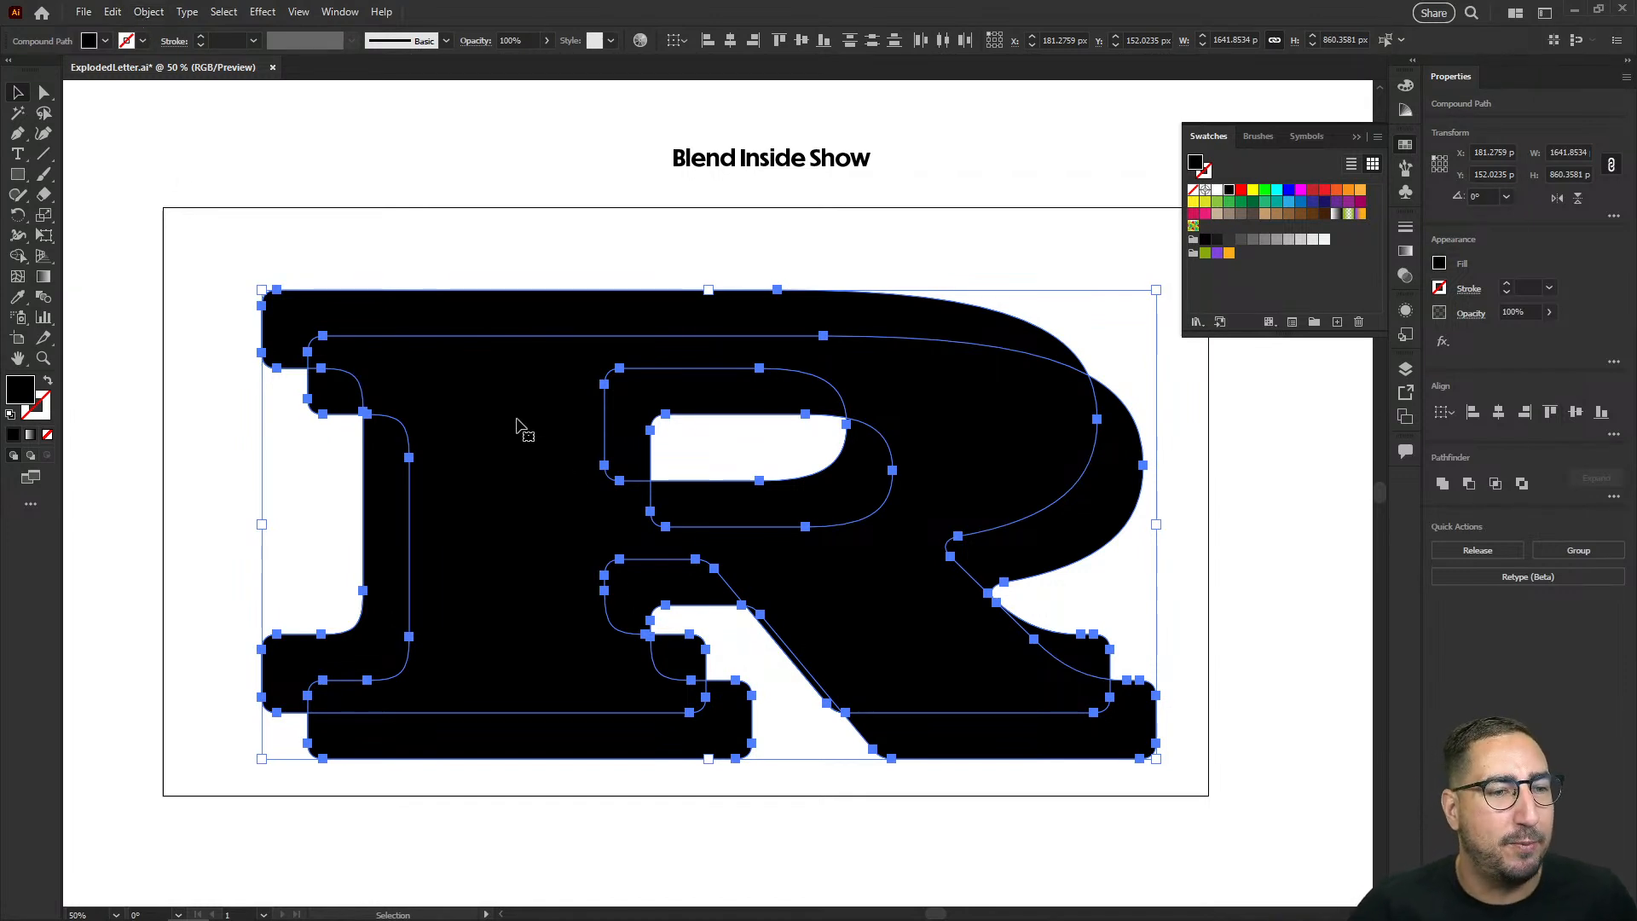
Step: Configure the blend options with Specified Steps spacing and 200 steps
left_click(113, 11)
mouse_move(149, 11)
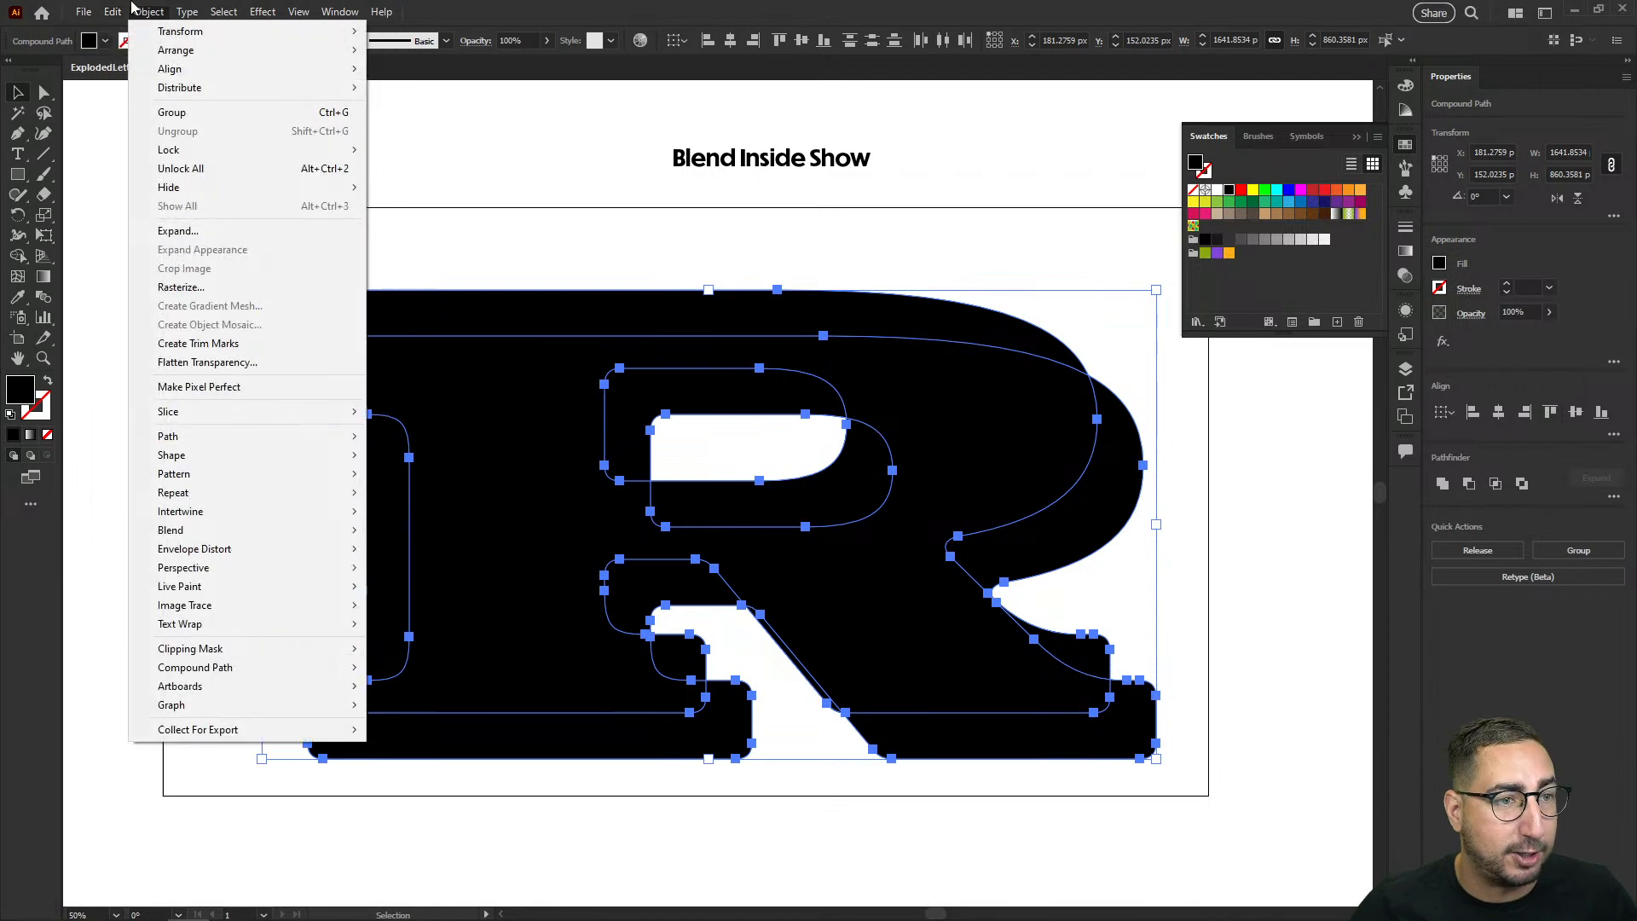
mouse_move(256, 529)
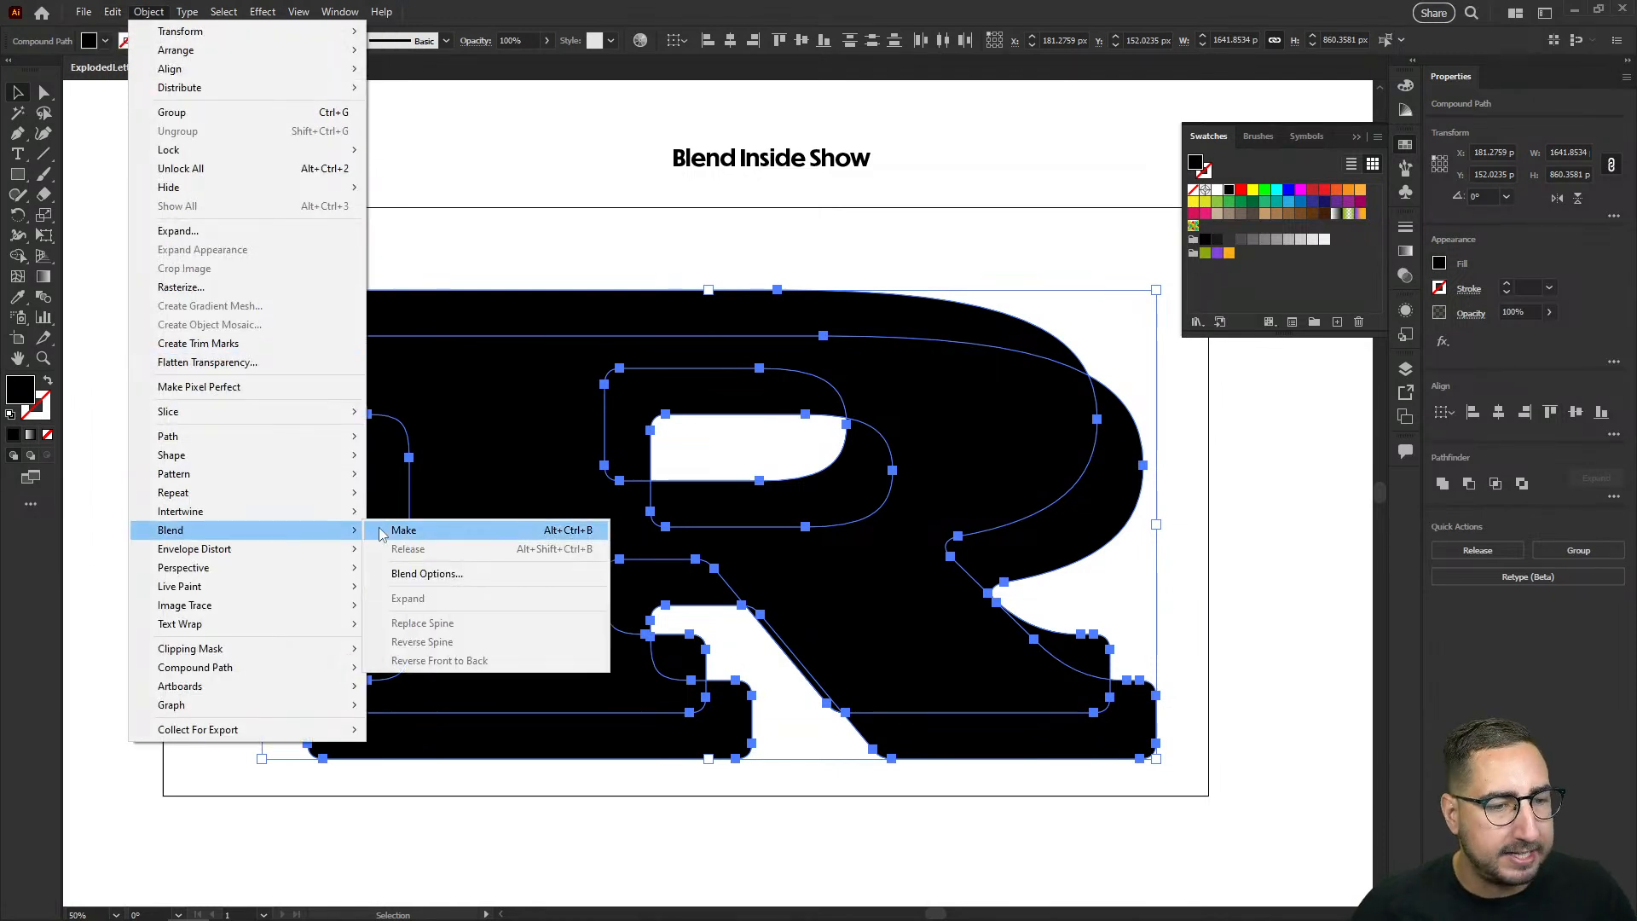
left_click(422, 578)
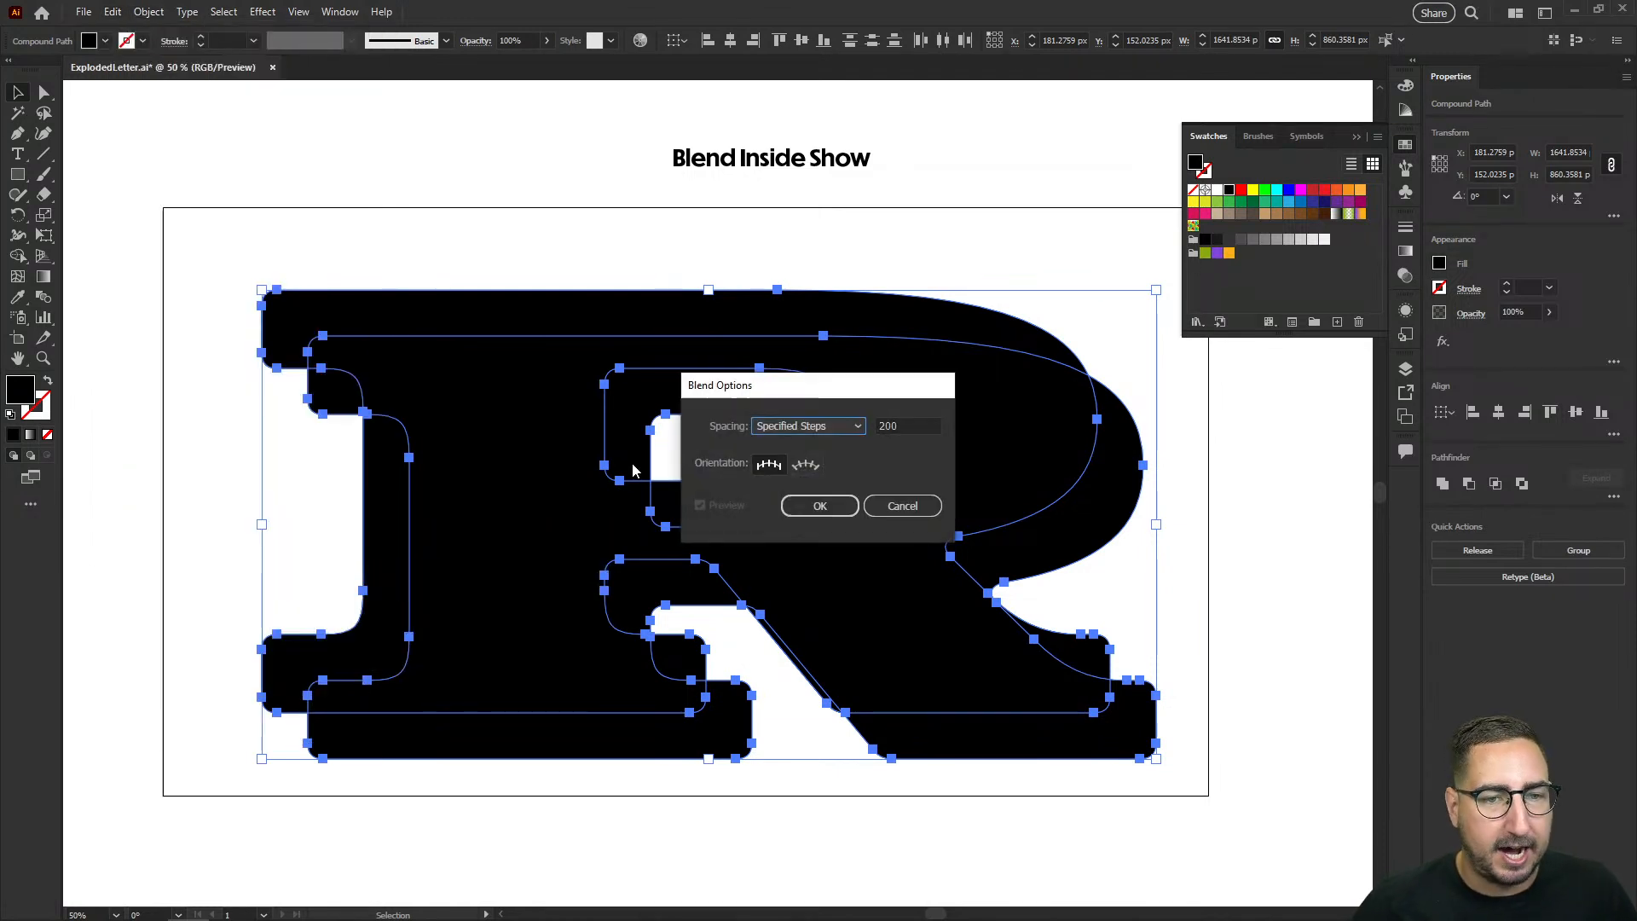
left_click(804, 432)
left_click(889, 430)
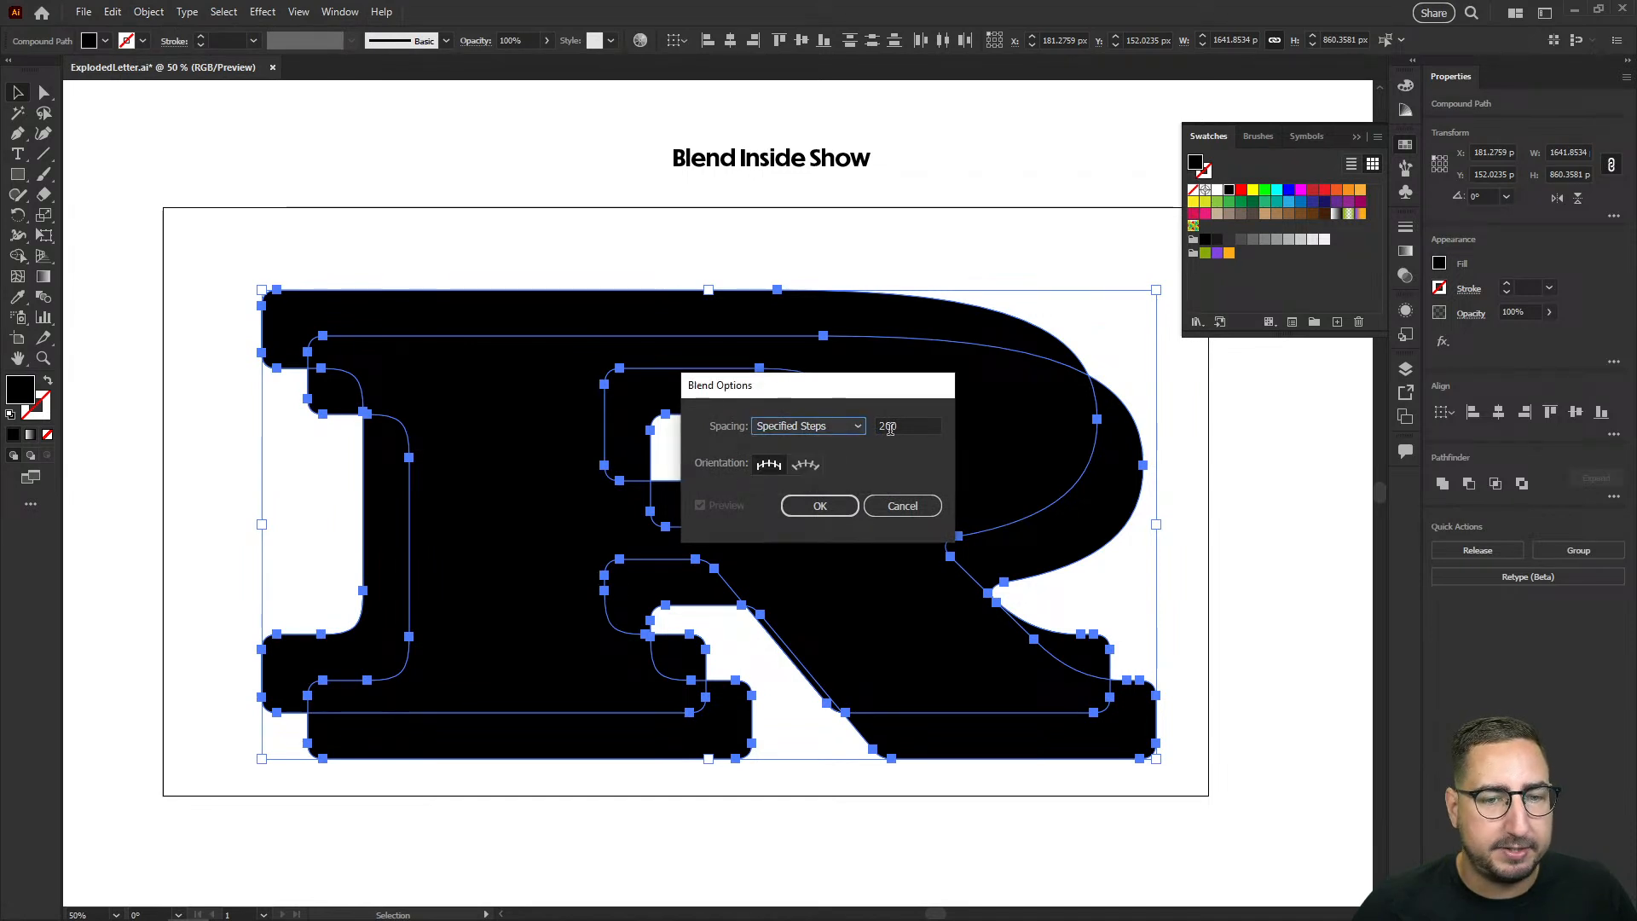
left_click(819, 506)
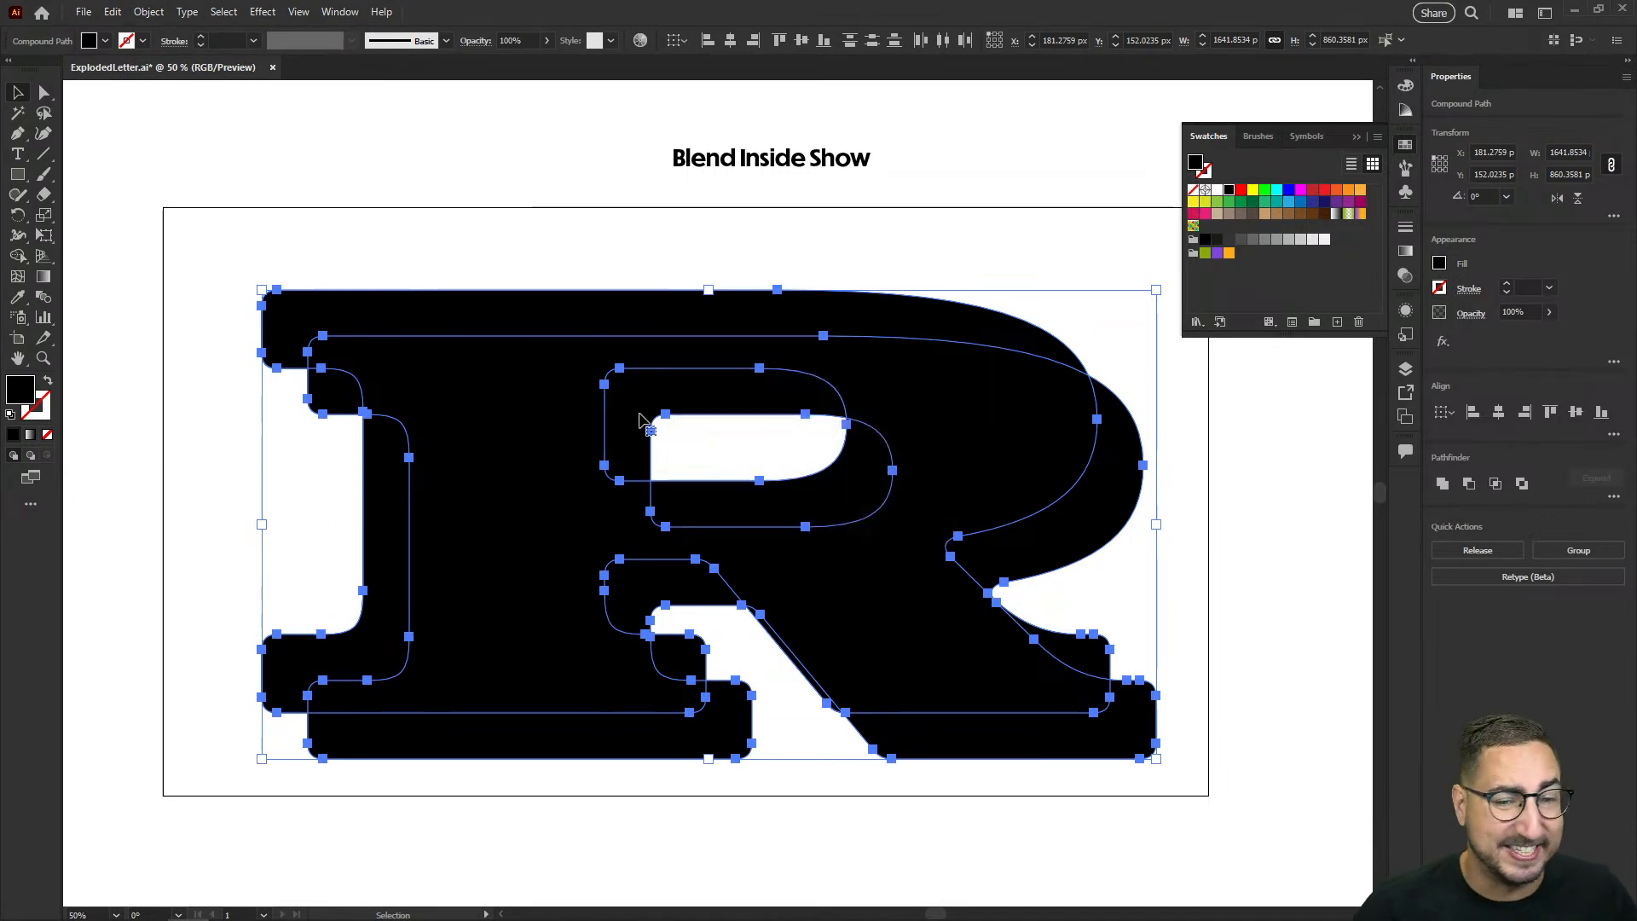
Step: Make a blend between the two black R shapes
left_click(145, 12)
mouse_move(251, 530)
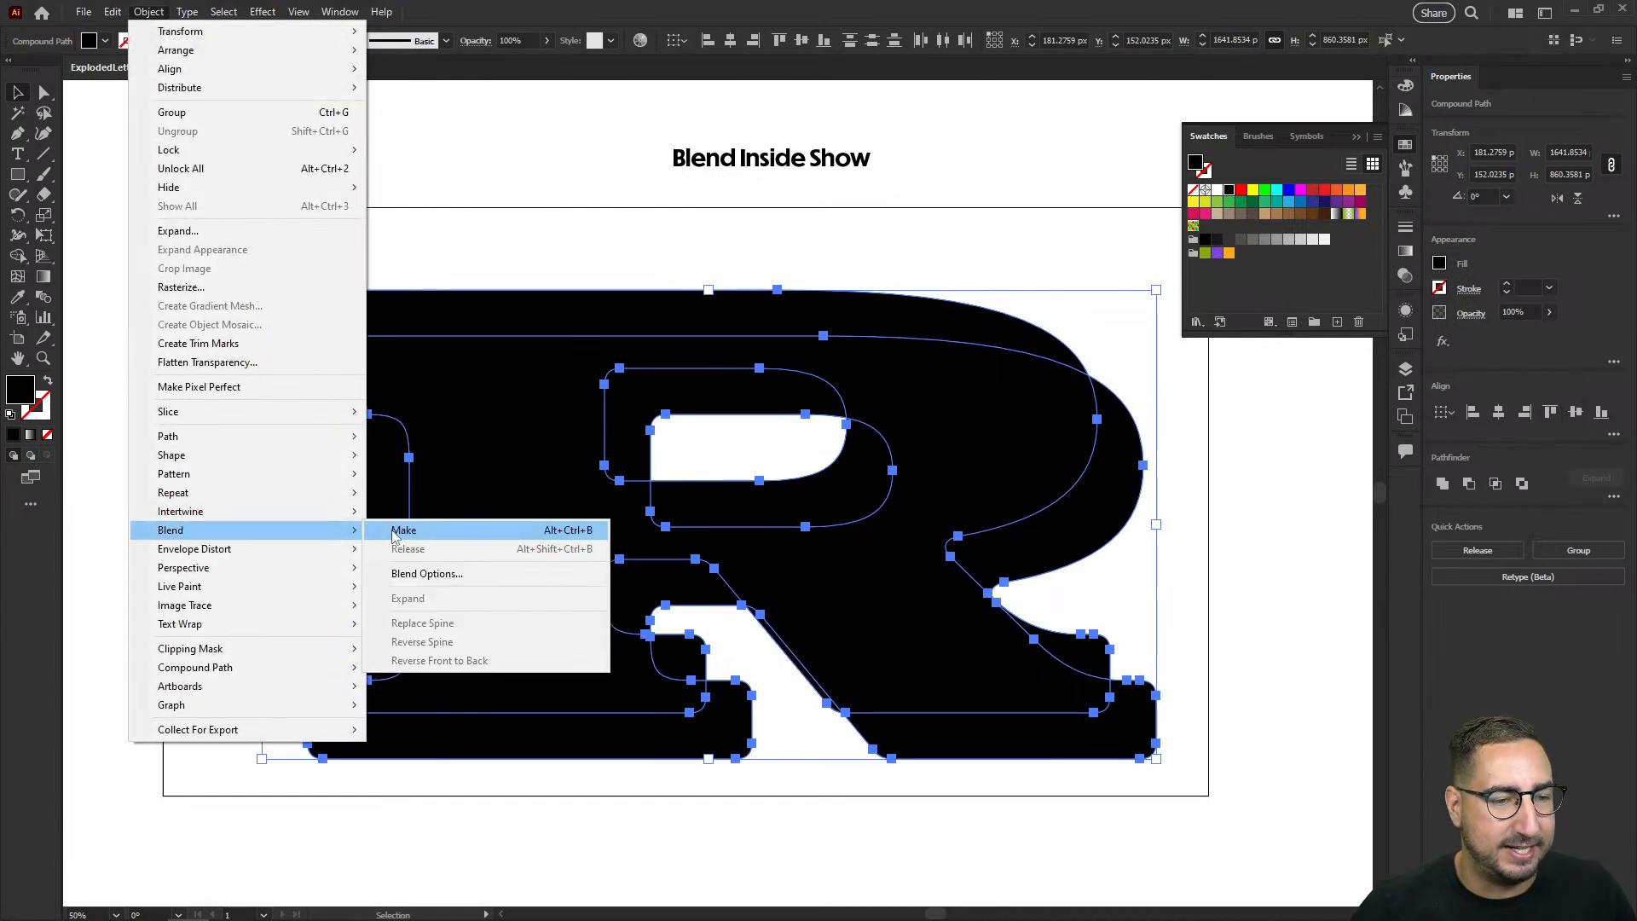
left_click(404, 530)
left_click(1041, 243)
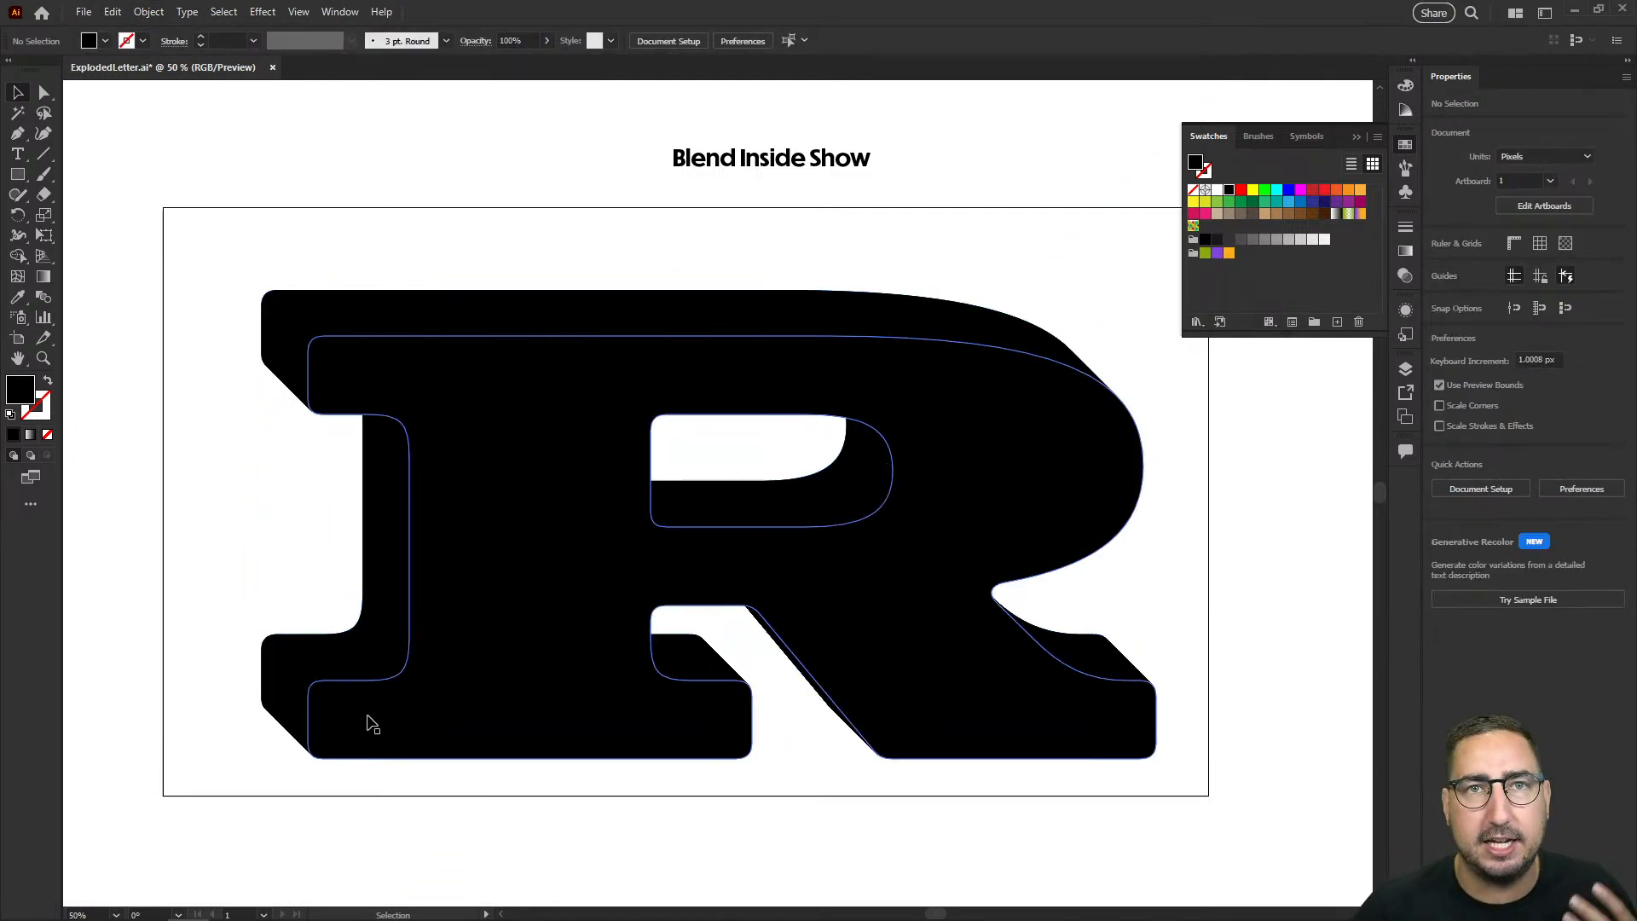
Step: Send the black R blend to the back, behind the decorated letter
left_click(431, 712)
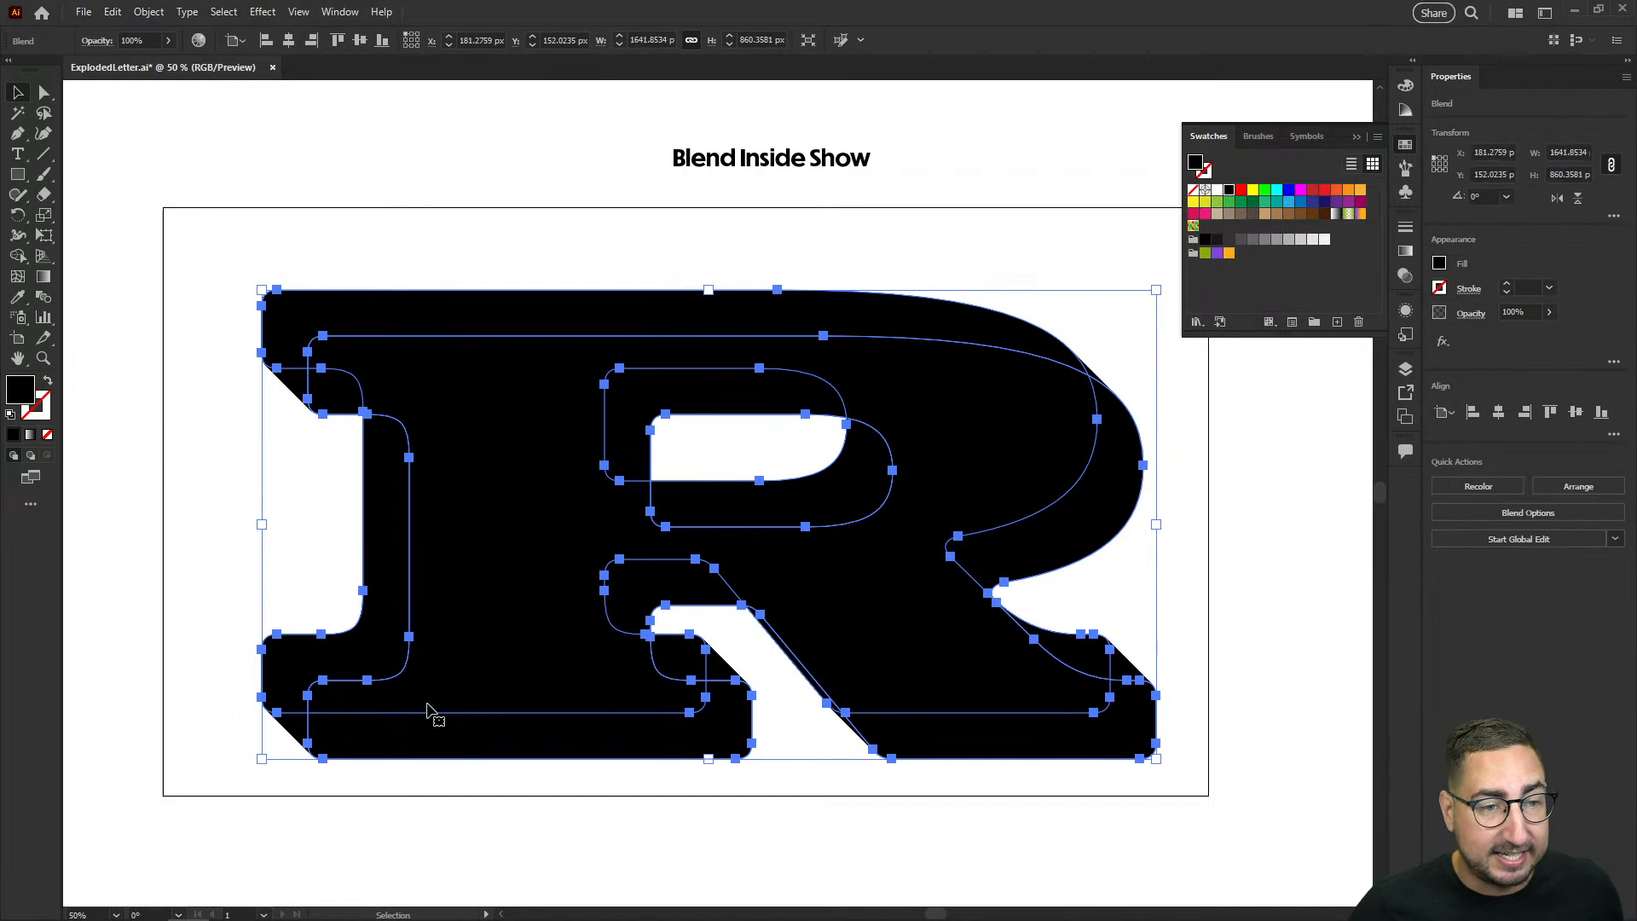
right_click(488, 472)
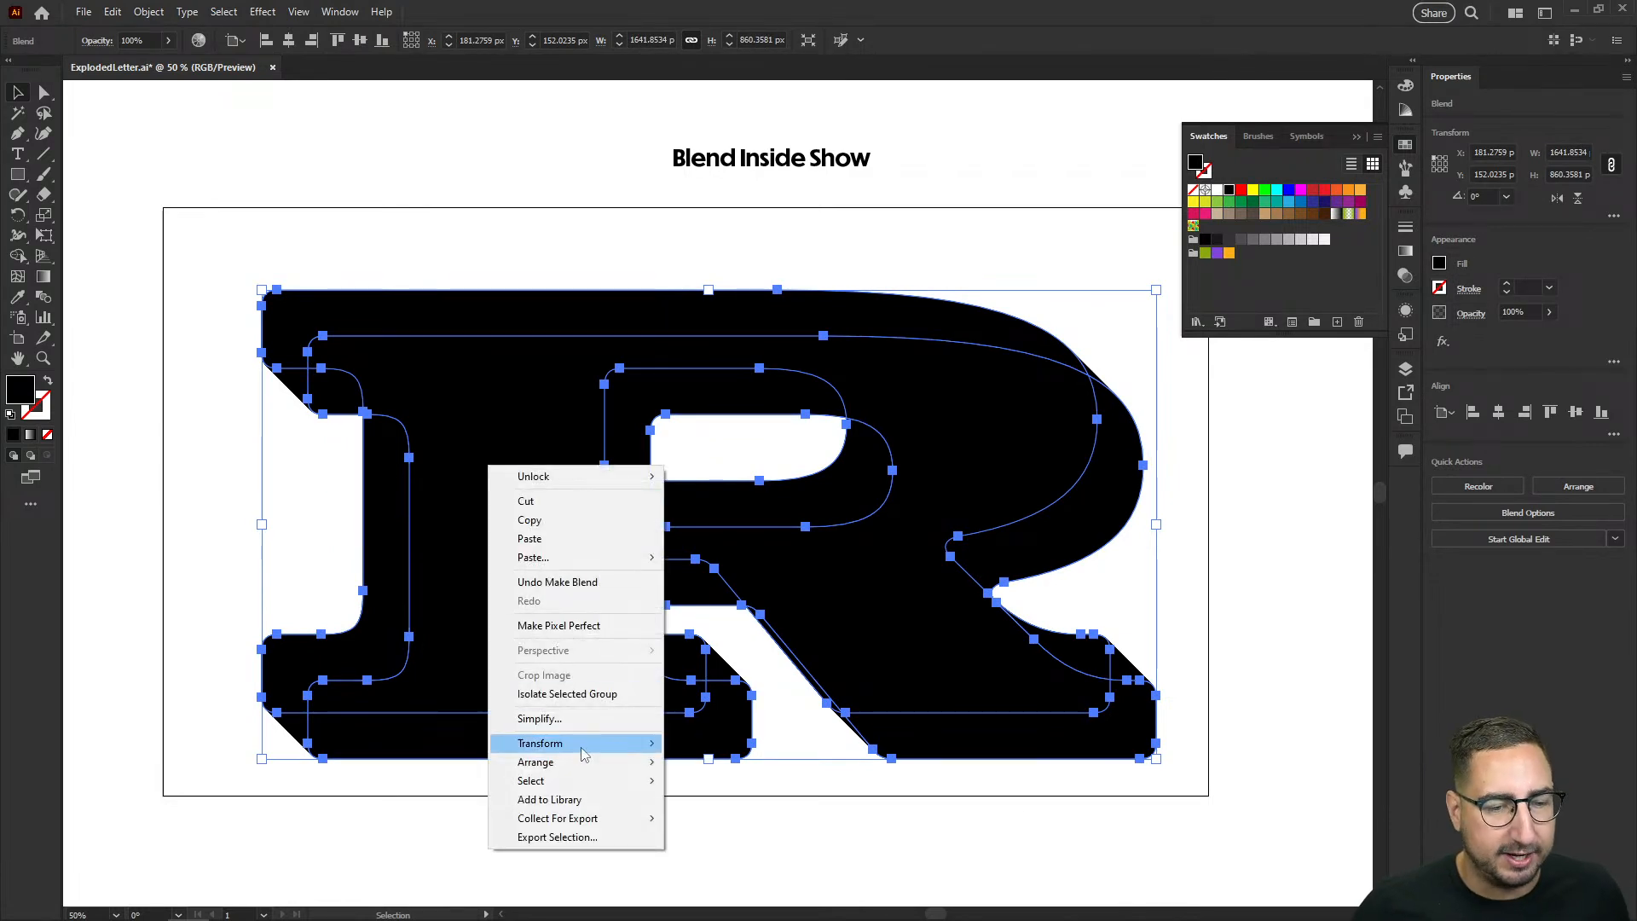
mouse_move(587, 767)
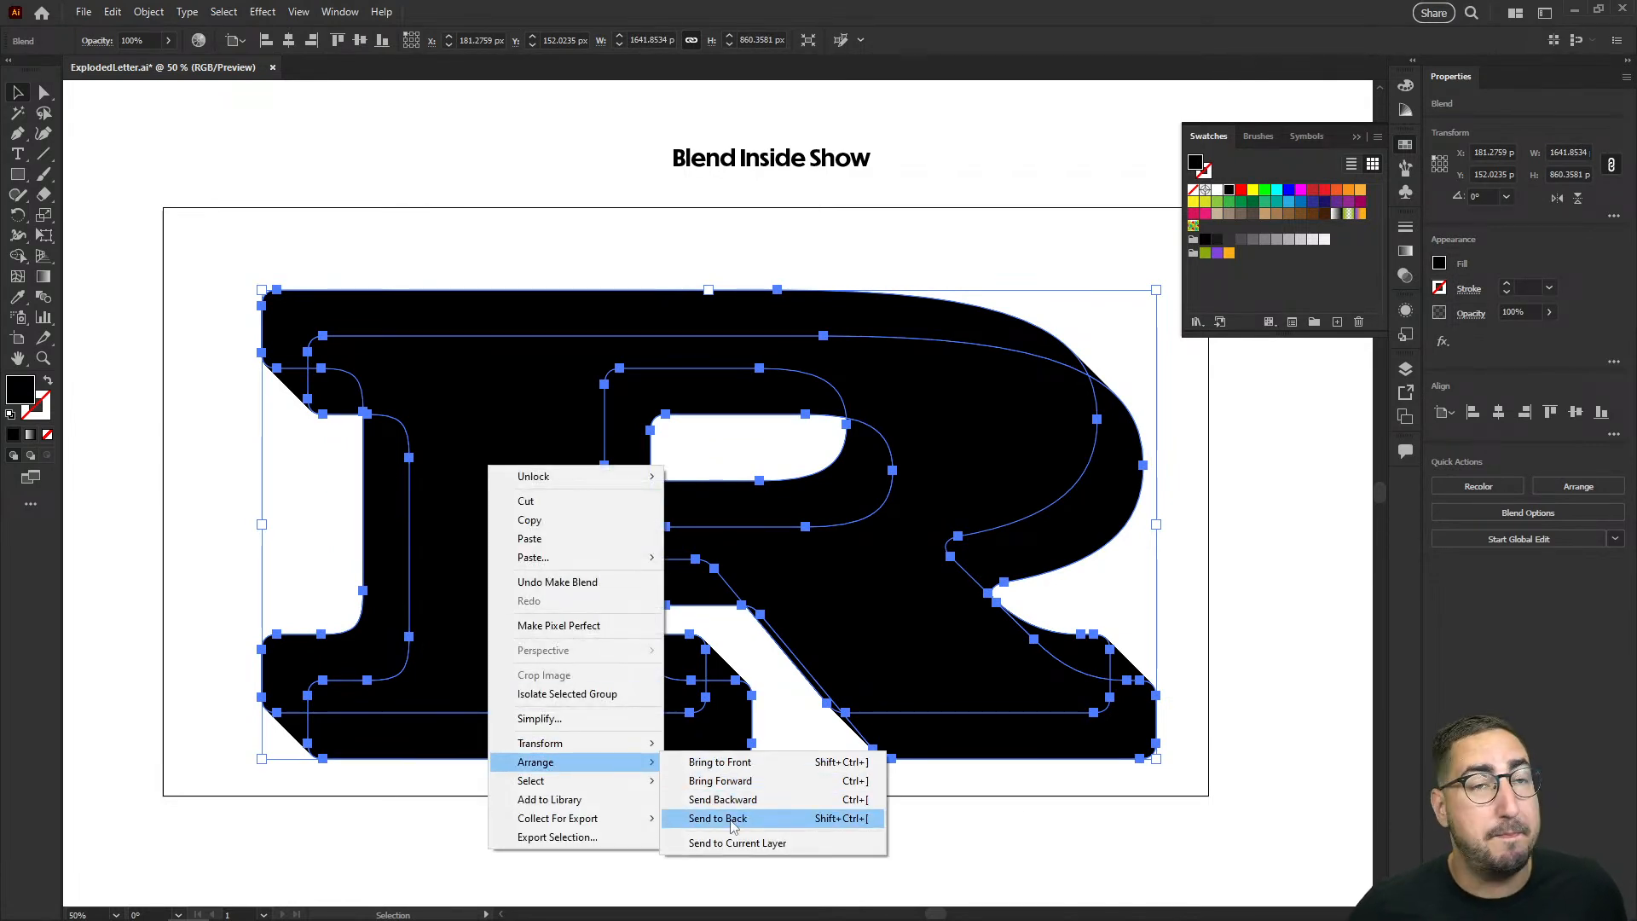
left_click(730, 819)
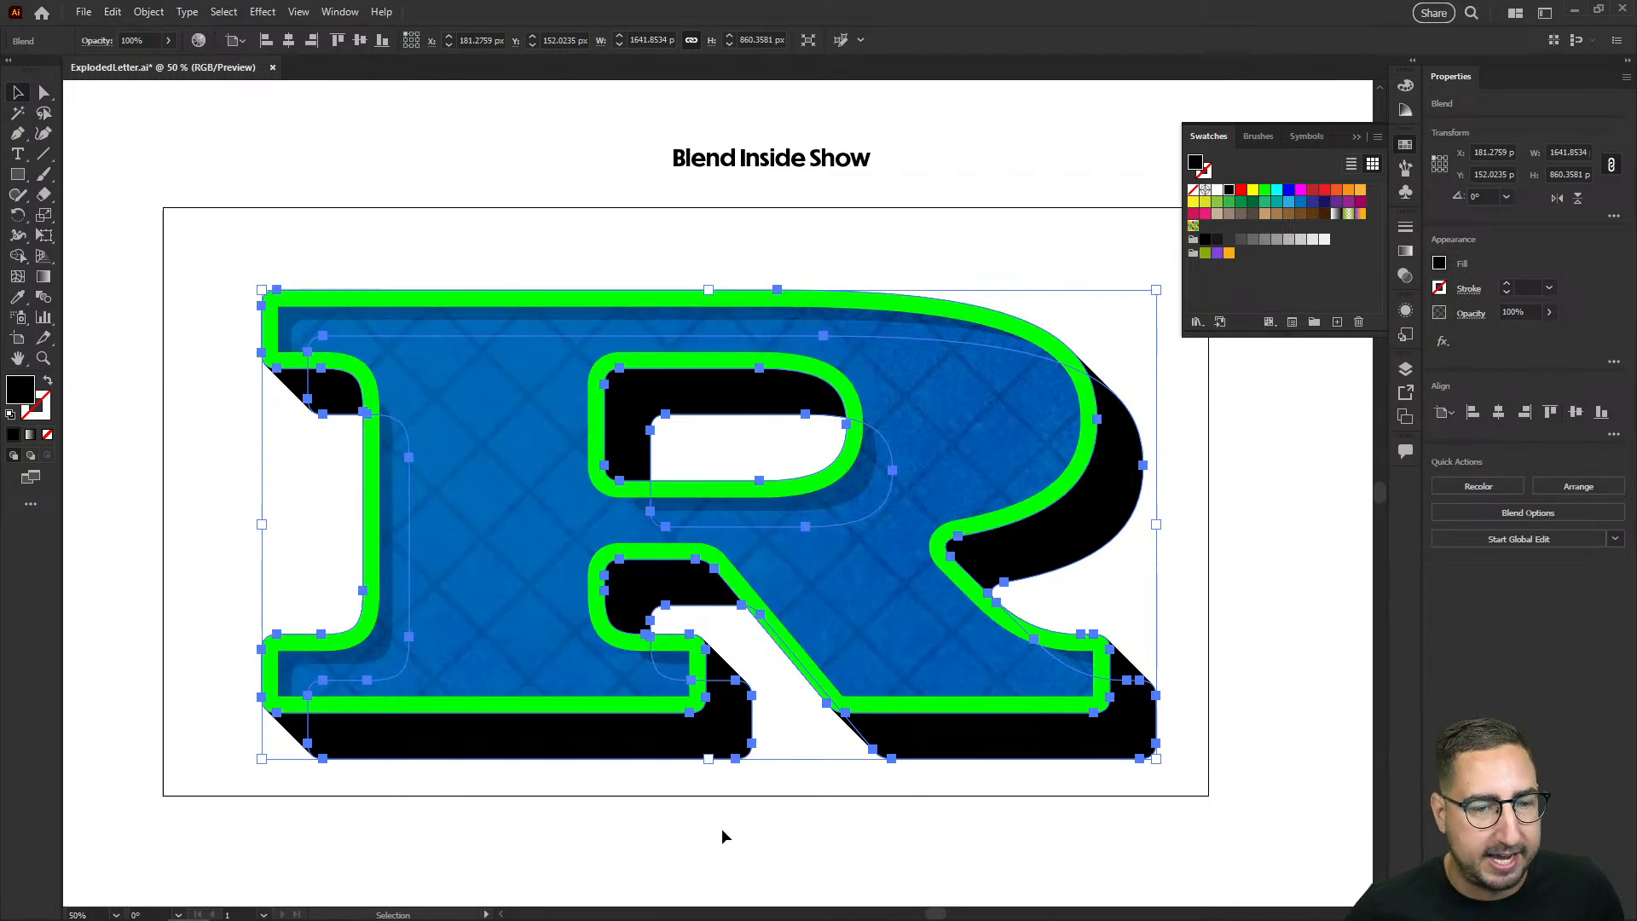
Step: Recolor the black block shadow blend behind the R with the brown swatch
left_click(721, 828)
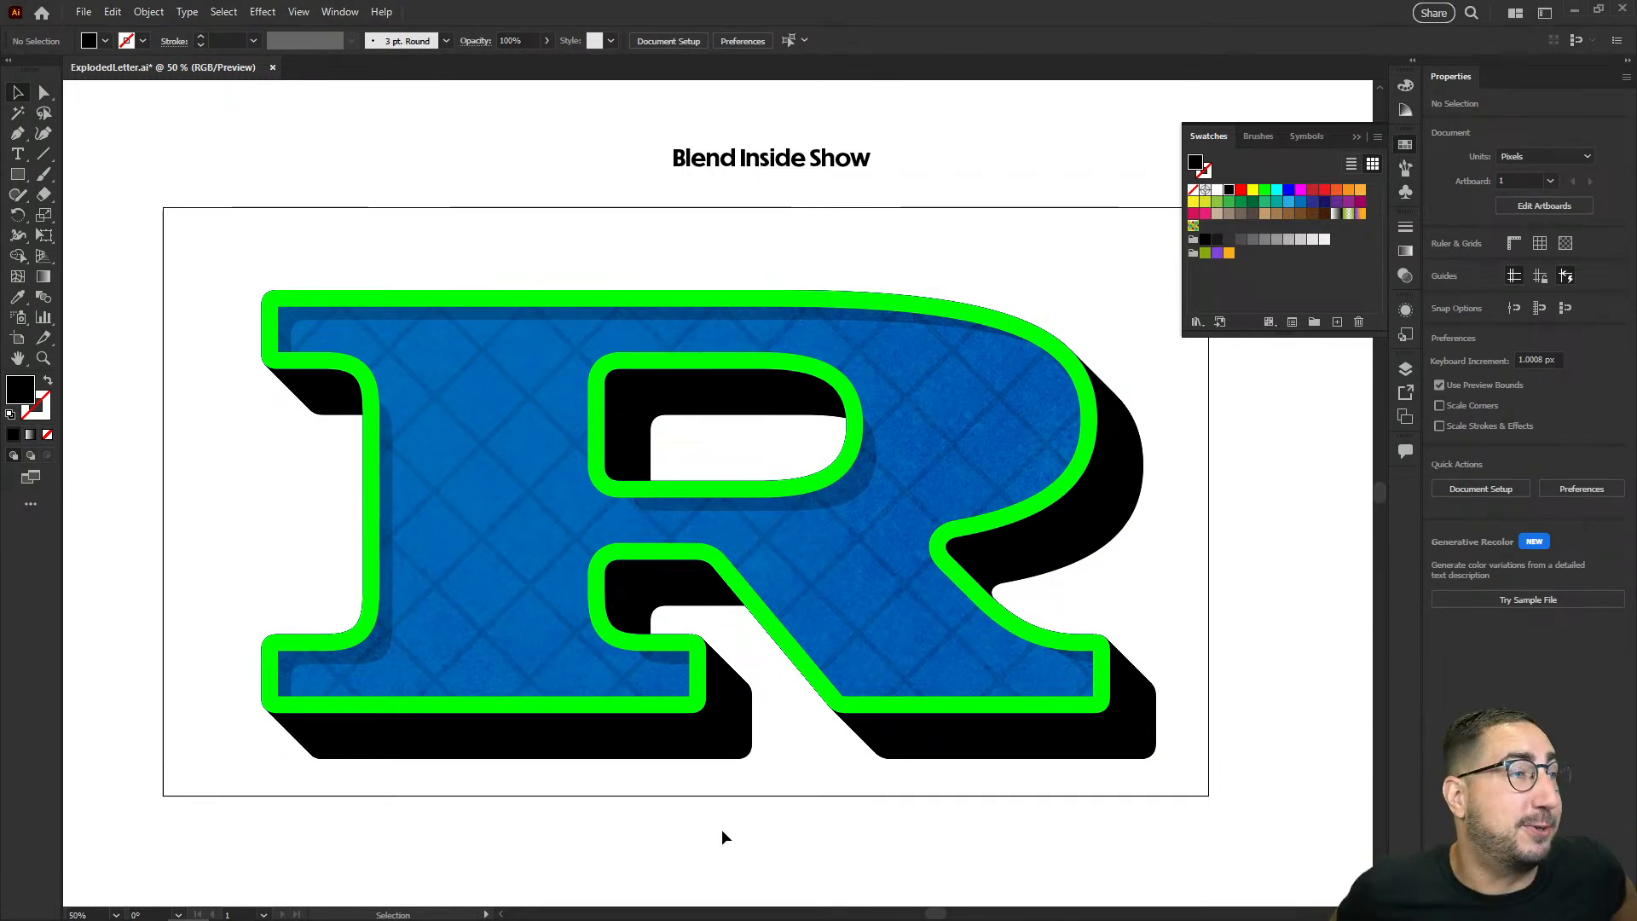
left_click(727, 765)
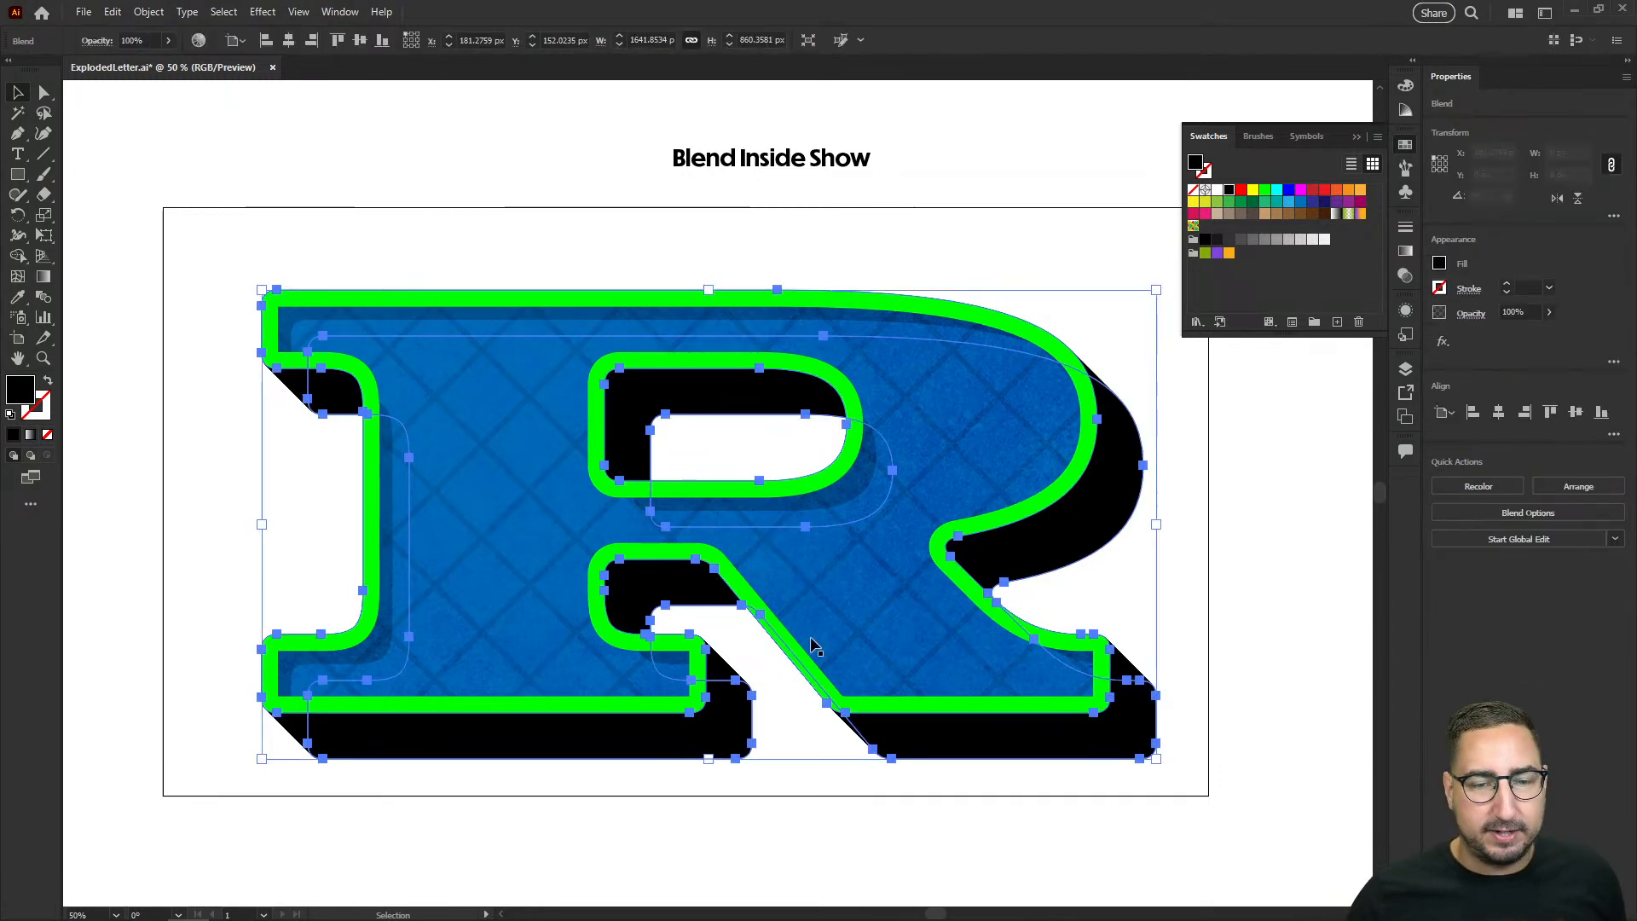
left_click(1300, 214)
left_click(1001, 249)
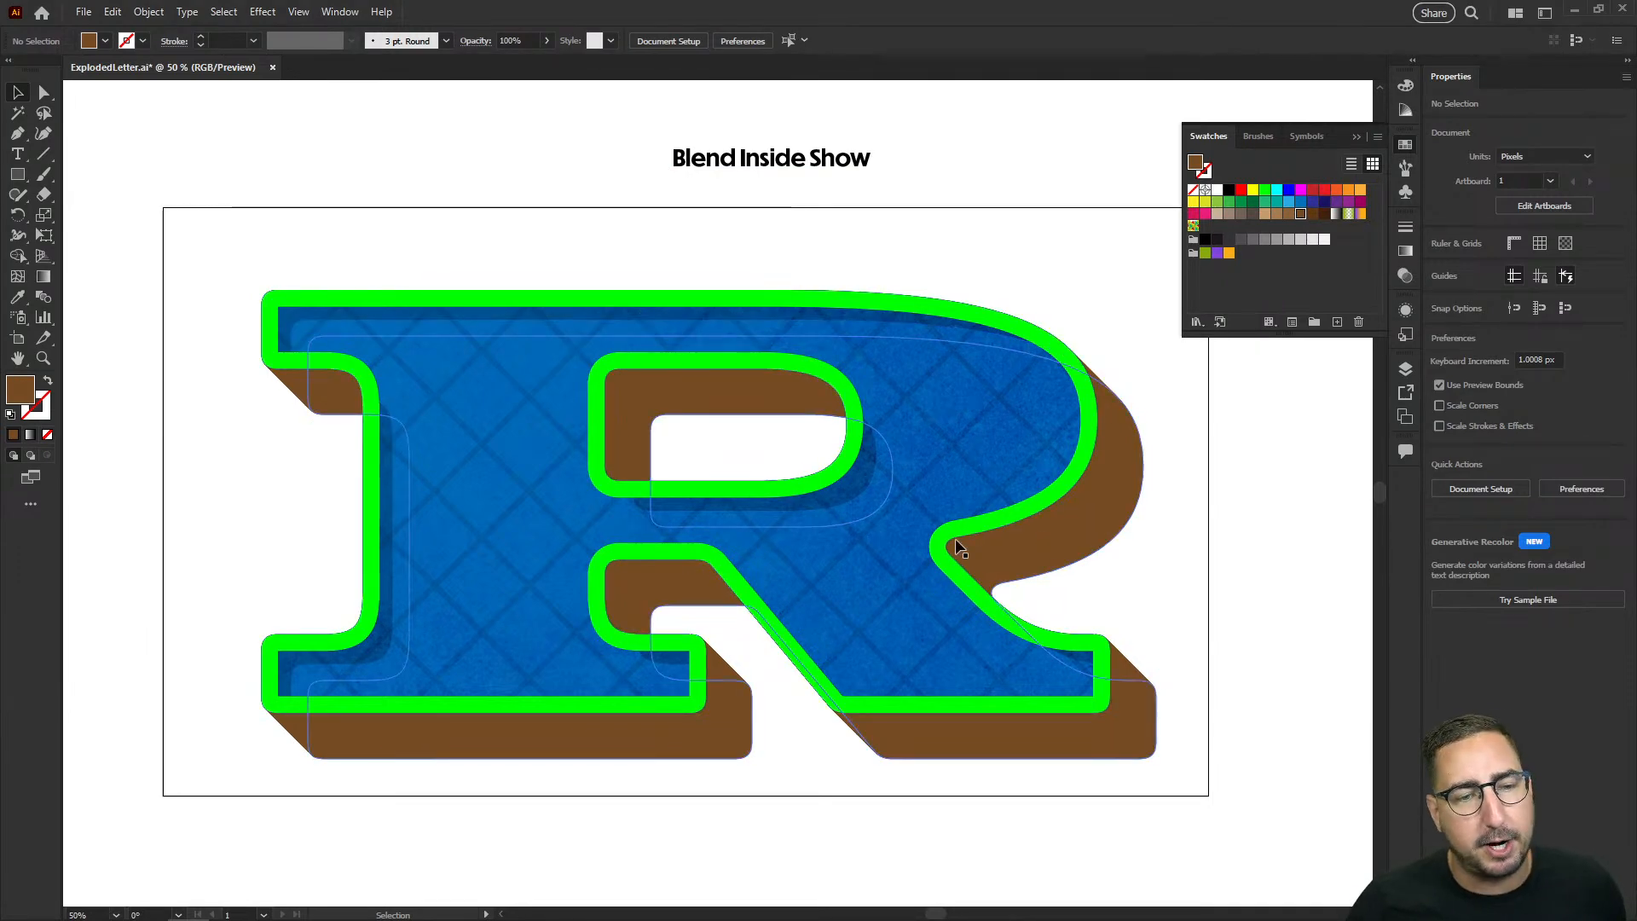
Step: Unlock all locked objects and select every layer of the R artwork
key("z")
left_click_drag(578, 477, 739, 538)
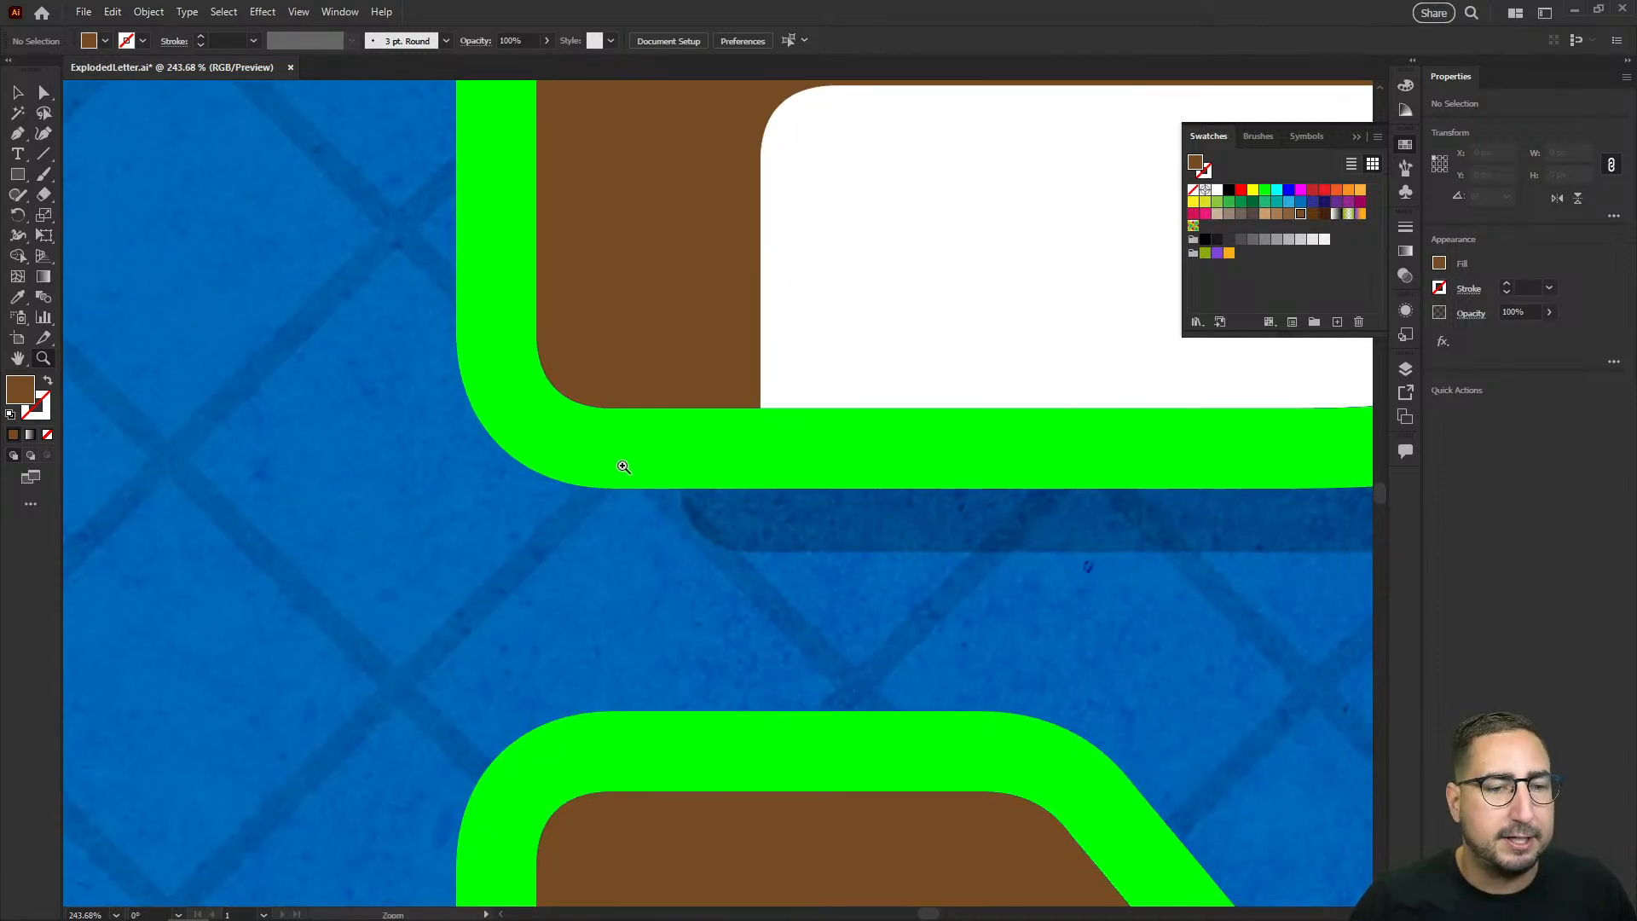
left_click(867, 578, "alt")
left_click(867, 578, "alt")
left_click(867, 578, "alt")
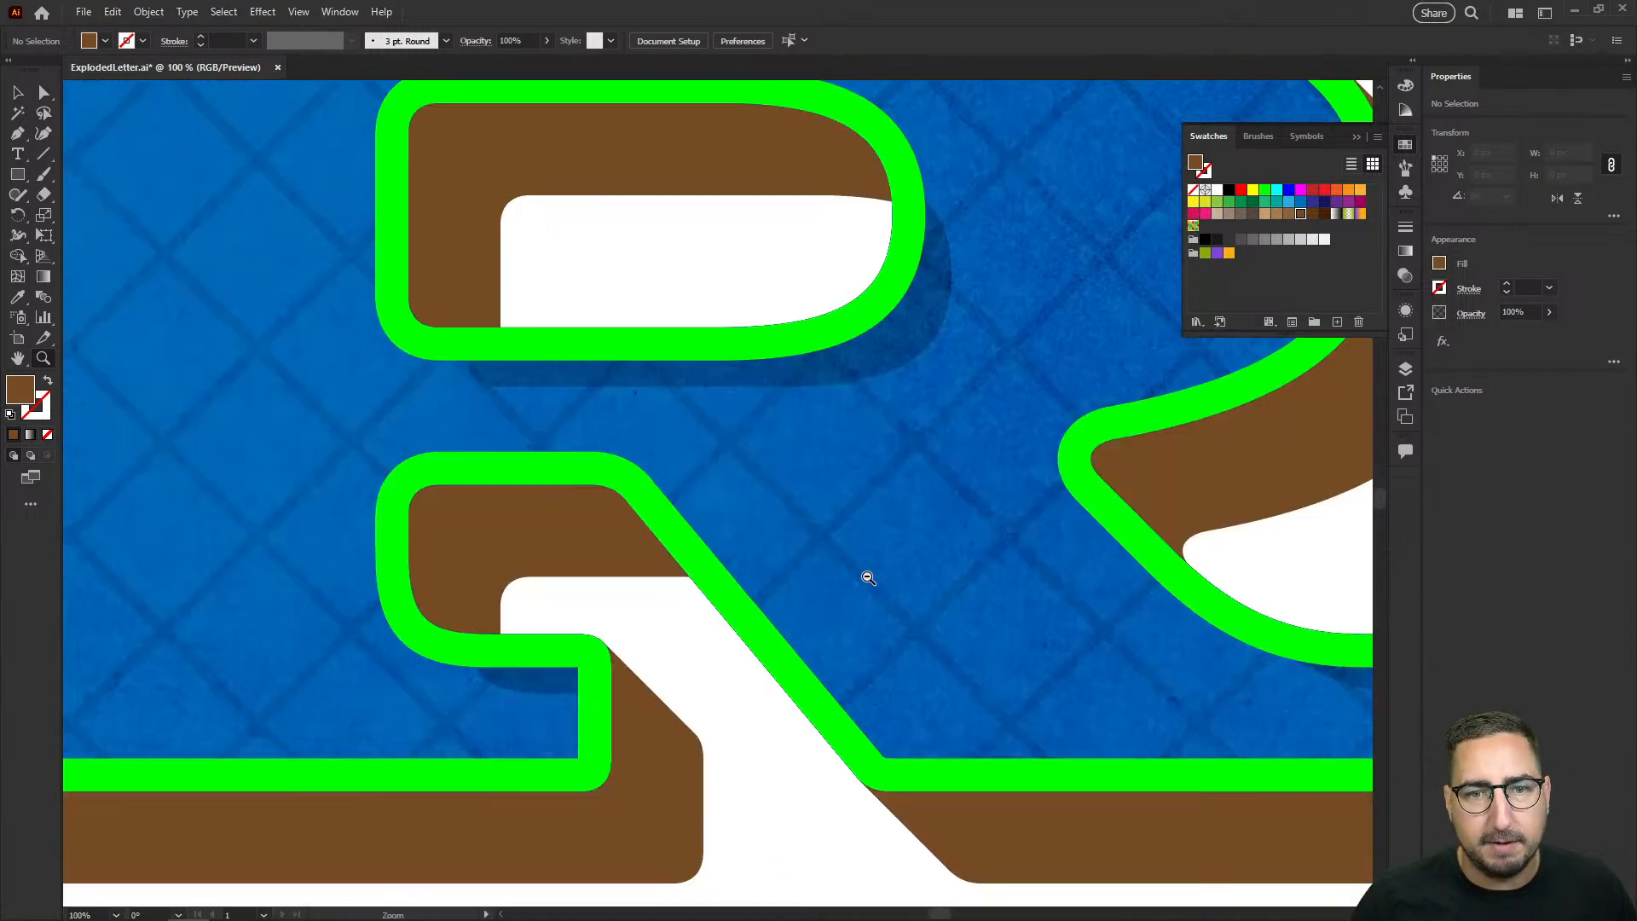
left_click(867, 578, "alt")
left_click(867, 578, "alt")
left_click_drag(797, 395, 1052, 527)
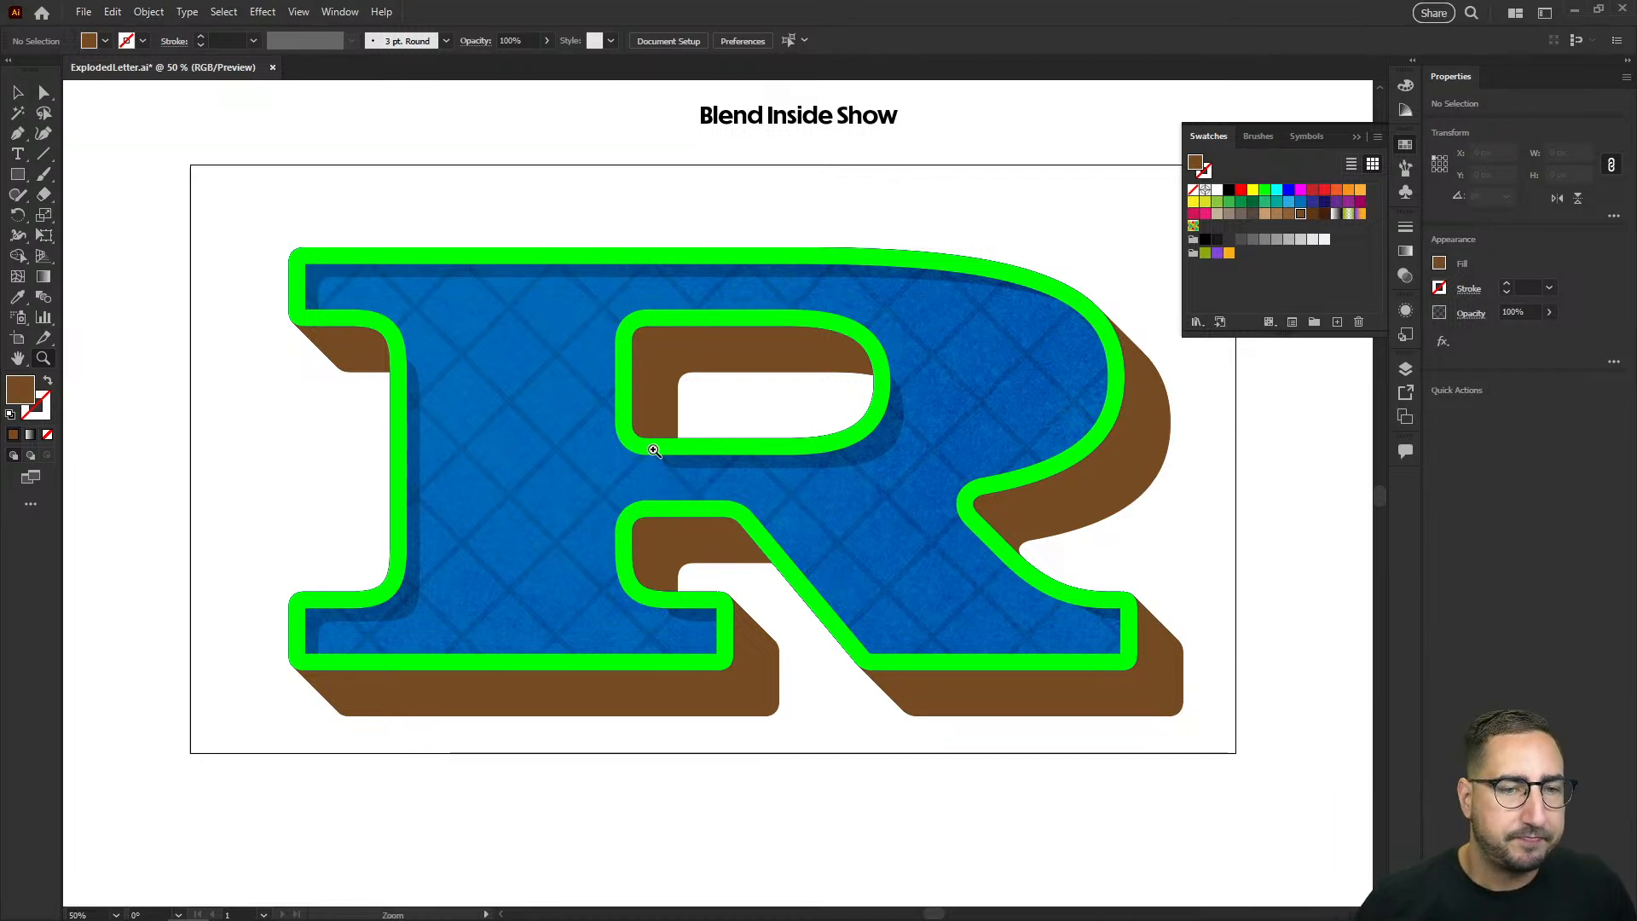
left_click_drag(654, 450, 614, 428)
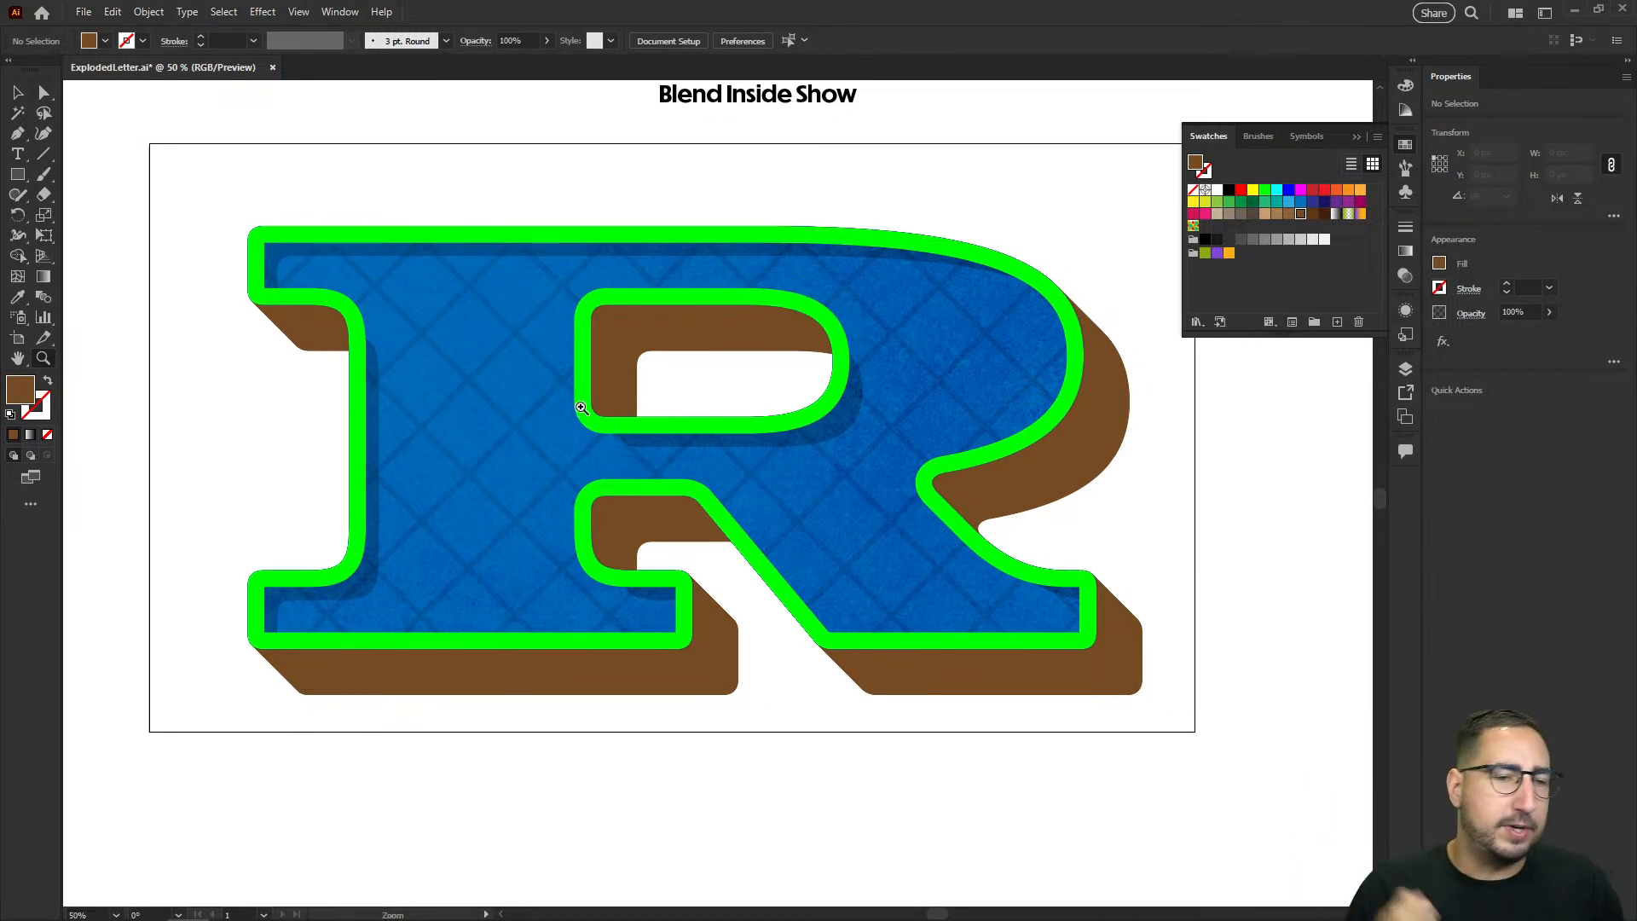
key("v")
left_click_drag(245, 205, 1060, 668)
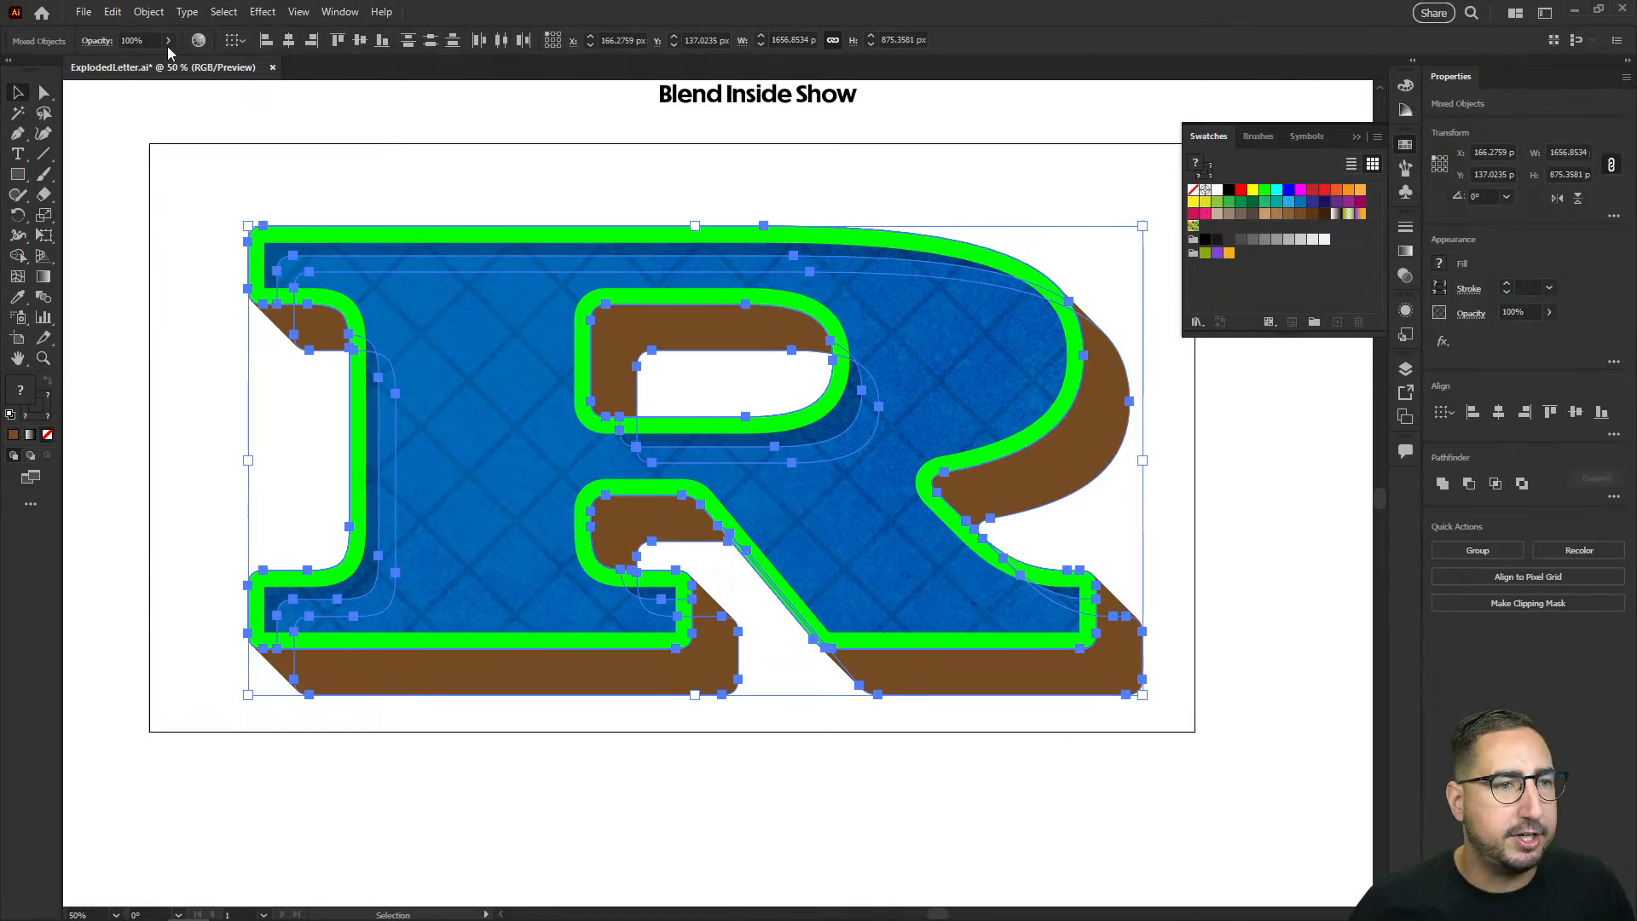
left_click(148, 11)
left_click(218, 167)
left_click_drag(210, 185, 1178, 718)
Step: Place a duplicate of the whole R artwork on the empty canvas below the artboard
left_click_drag(921, 789, 969, 690)
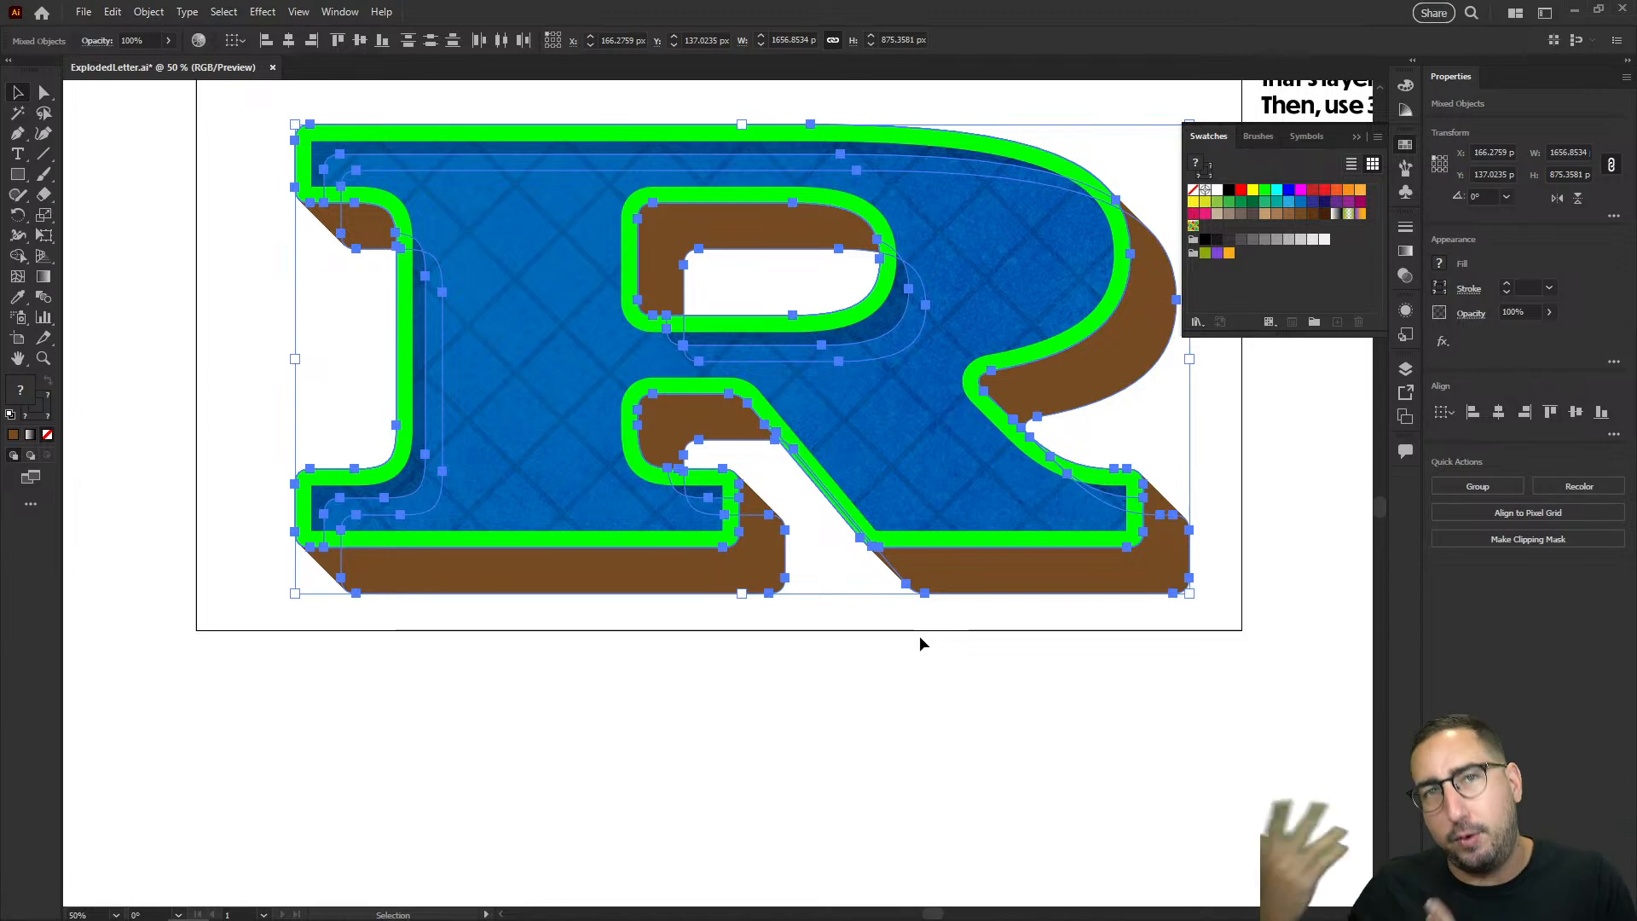
left_click_drag(919, 636, 1114, 340)
left_click_drag(1091, 203, 745, 614)
Step: Try scaling the duplicated R down to about 831 px wide, and undo the scaling
key("s")
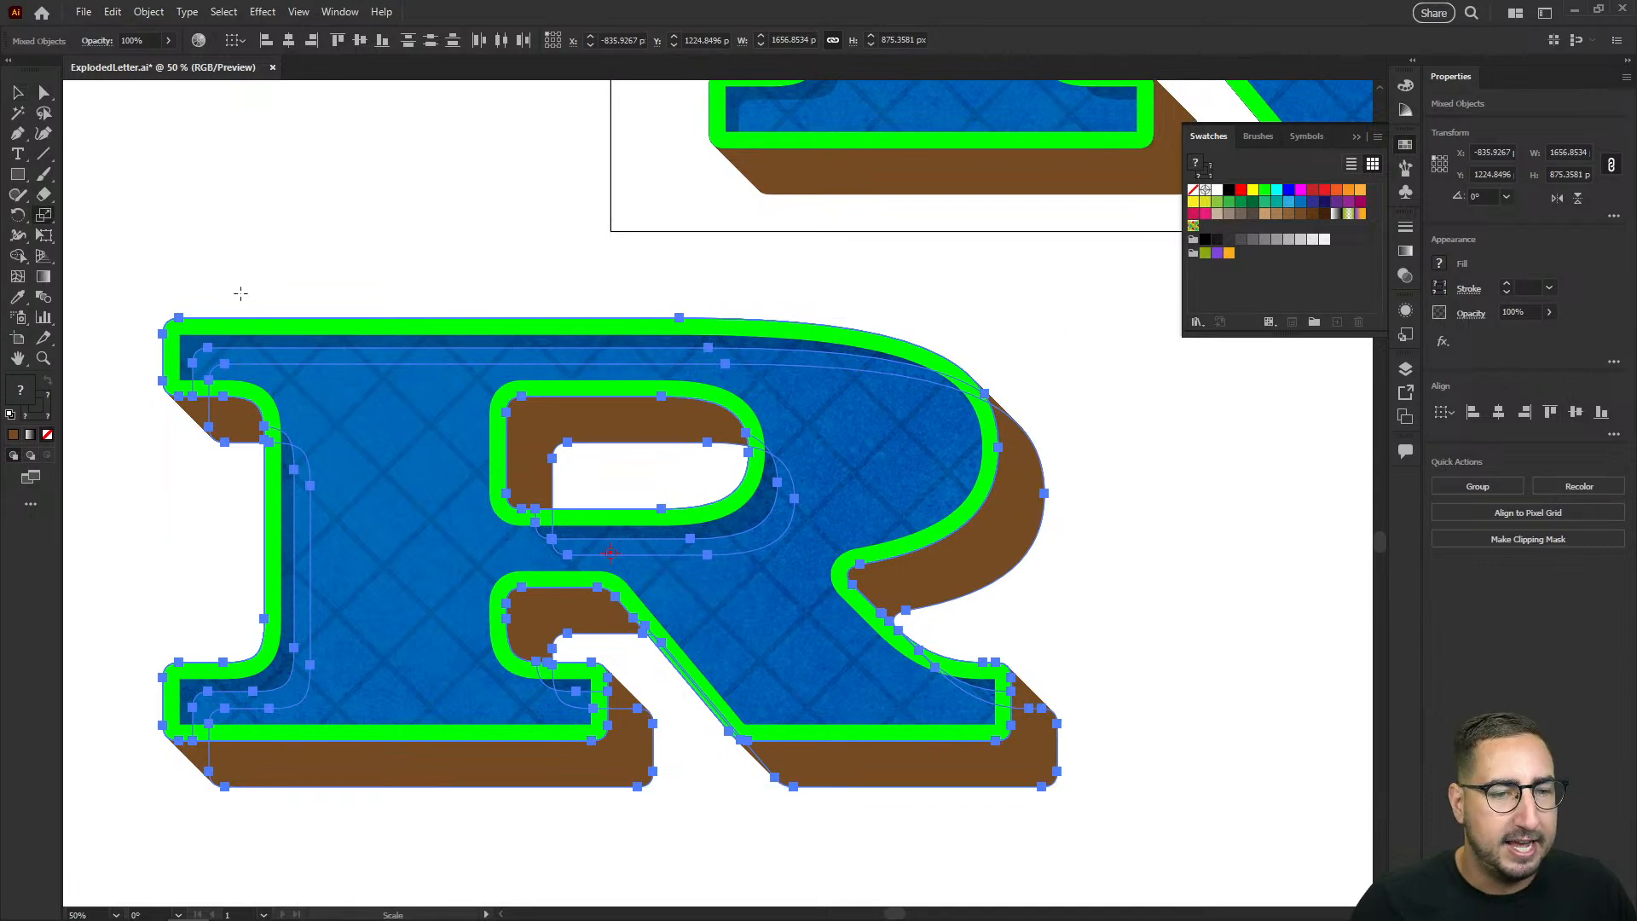
left_click_drag(230, 256, 411, 384)
key("z")
left_click(529, 504)
left_click(815, 539)
left_click_drag(888, 542, 761, 508)
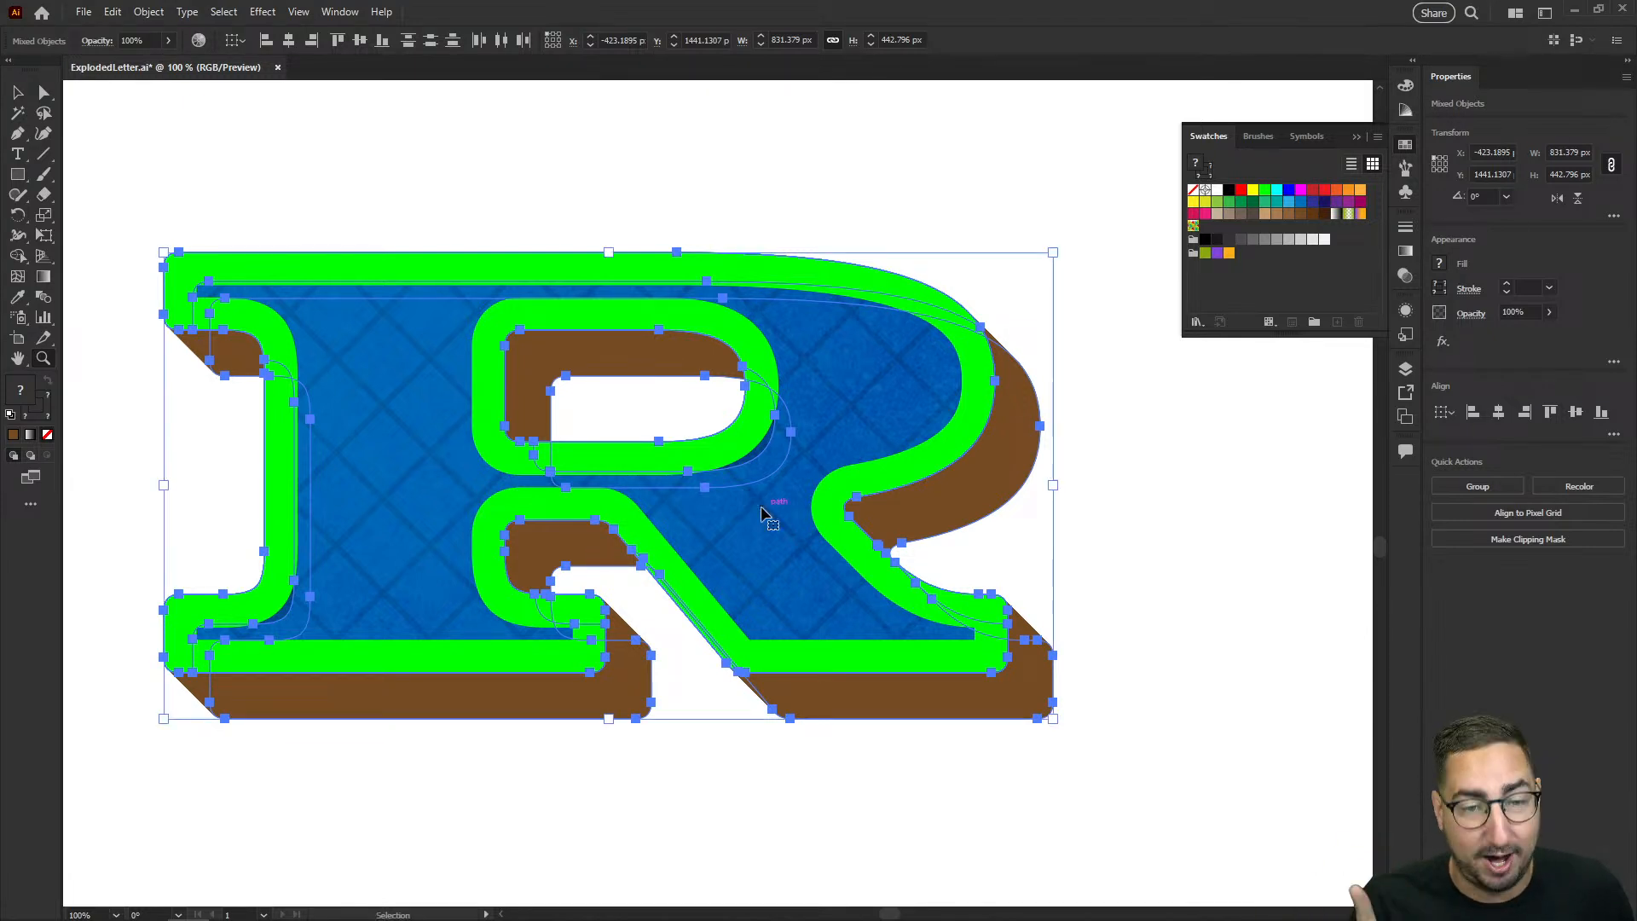
left_click(762, 508)
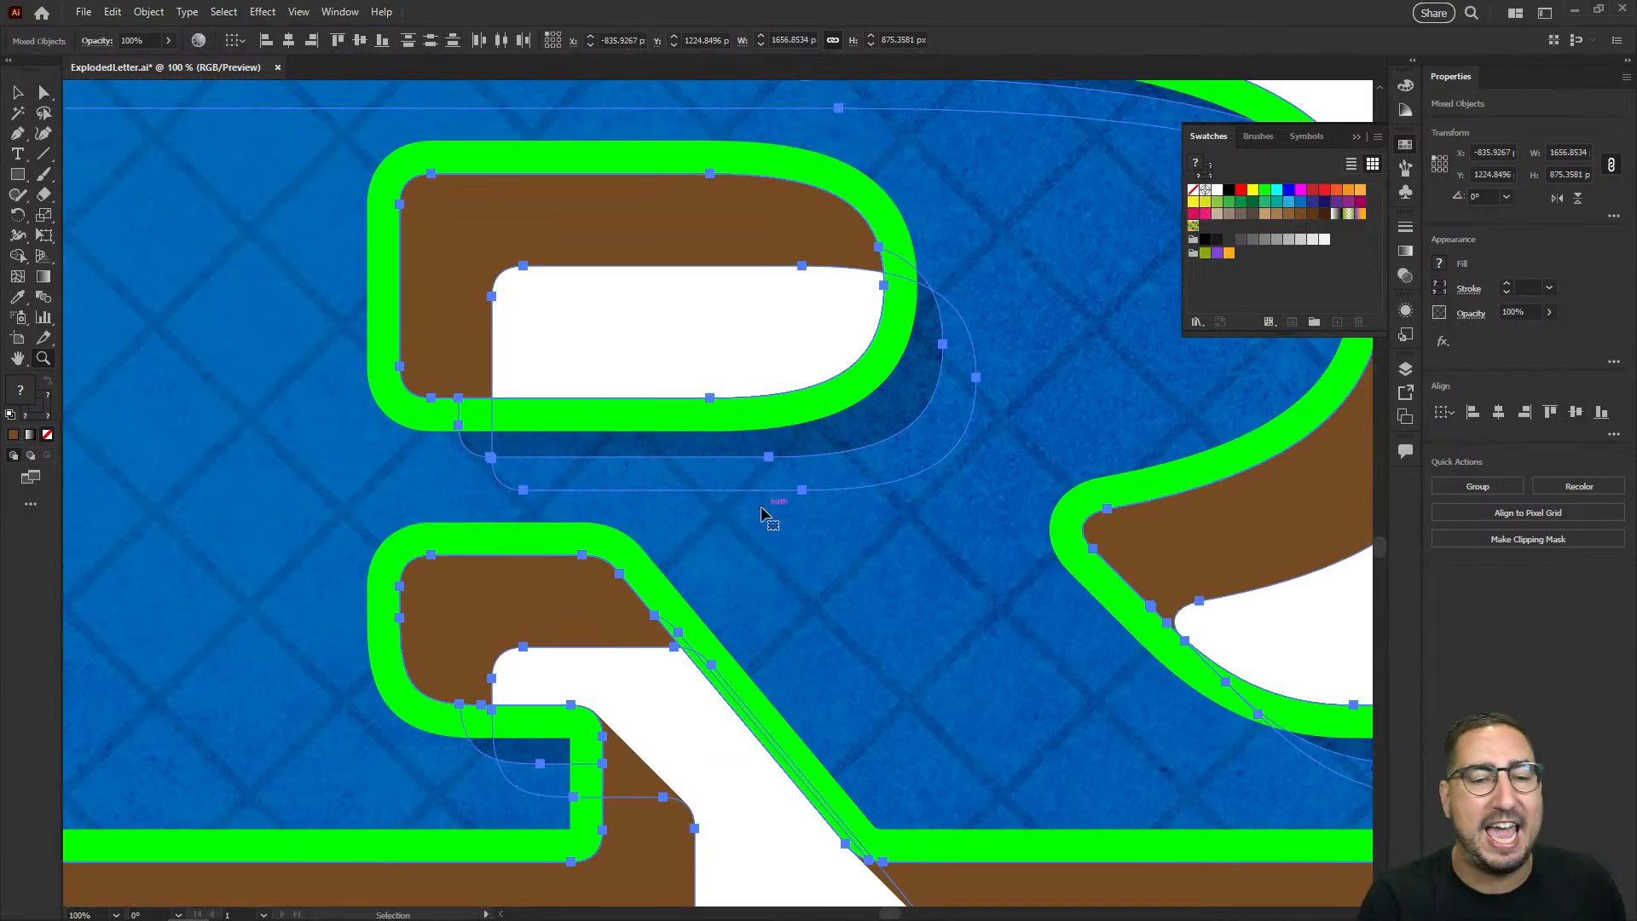
Step: Enable Scale Strokes & Effects in the General preferences
key("ctrl+k")
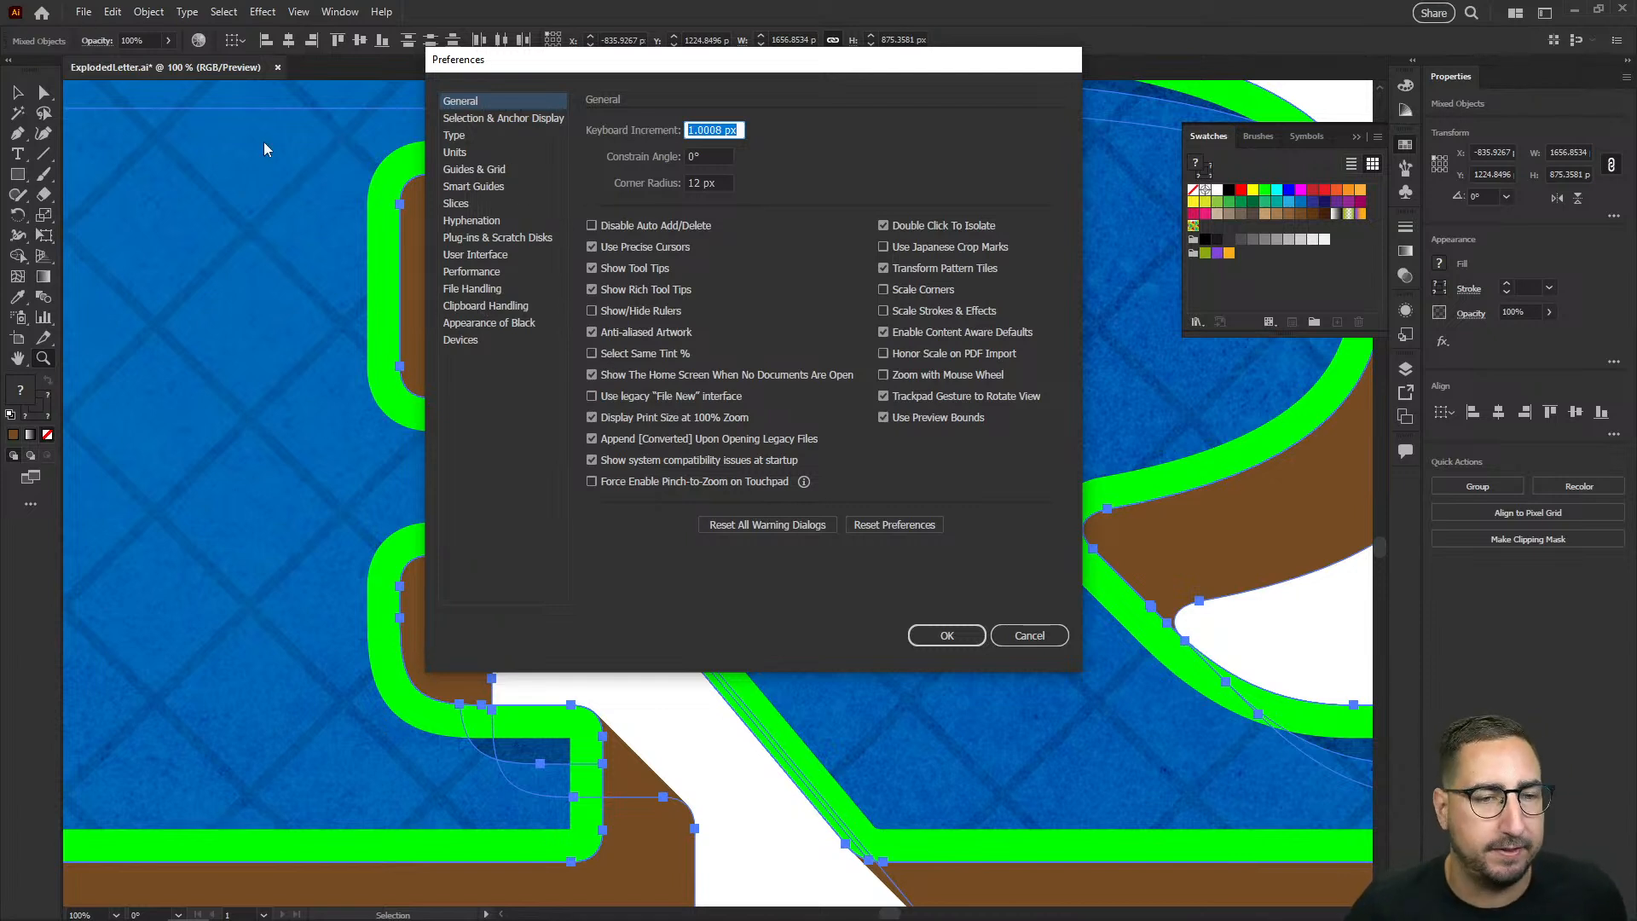
left_click(913, 317)
left_click(948, 636)
Step: Scale the duplicated R down to about 388 px wide and reselect all of its layers
key("s")
left_click_drag(1033, 752, 709, 611)
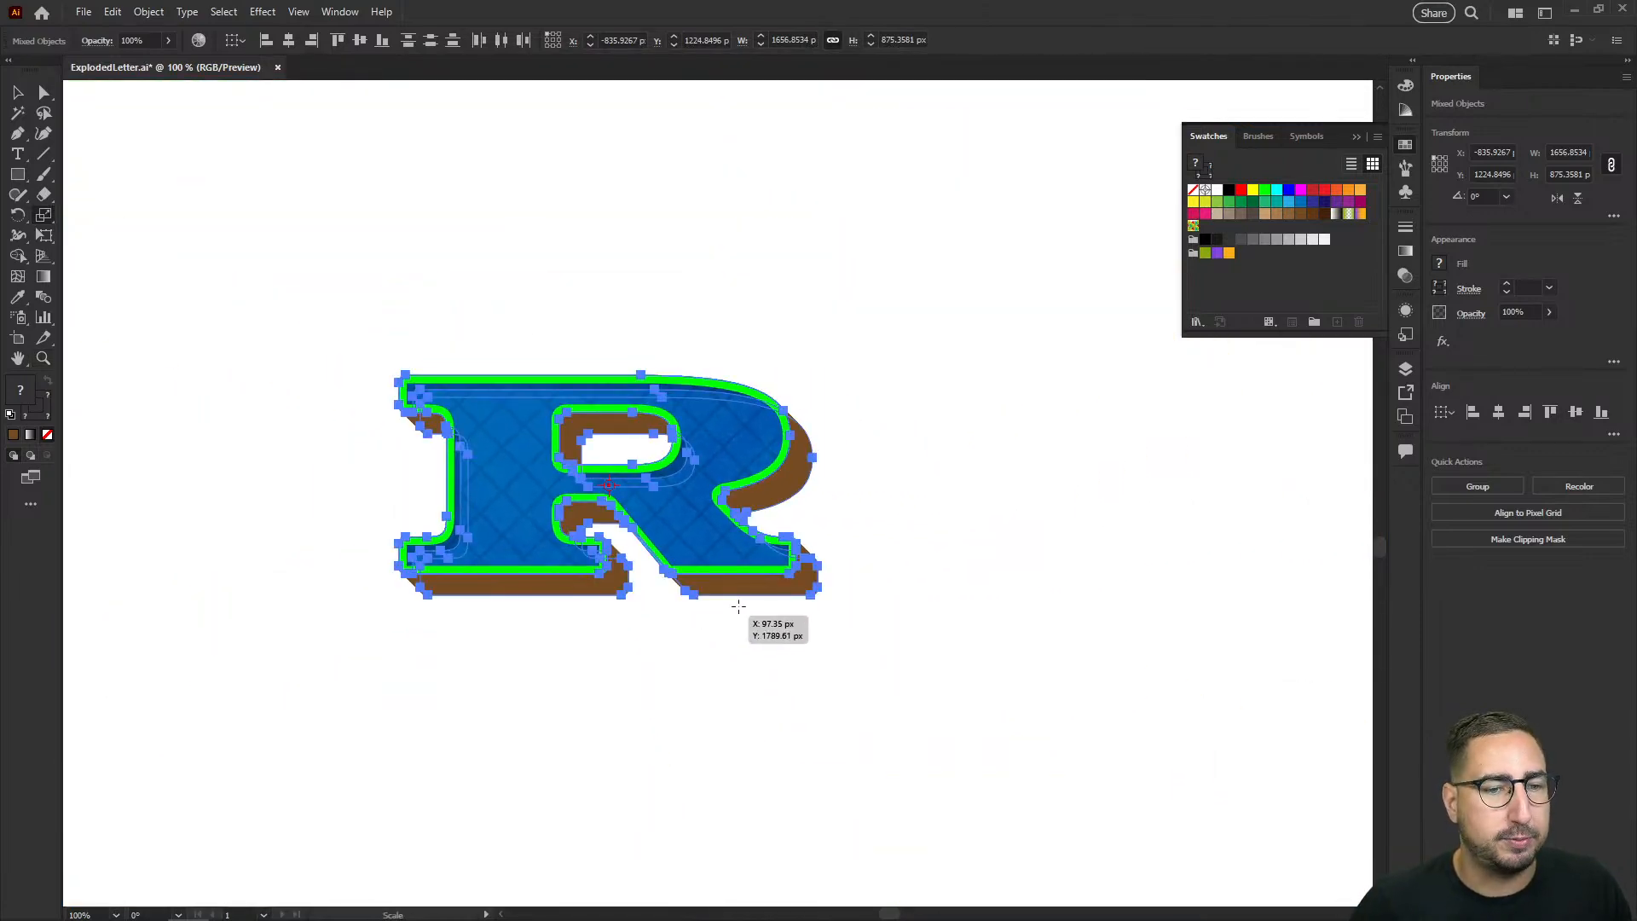
key("v")
left_click(914, 478)
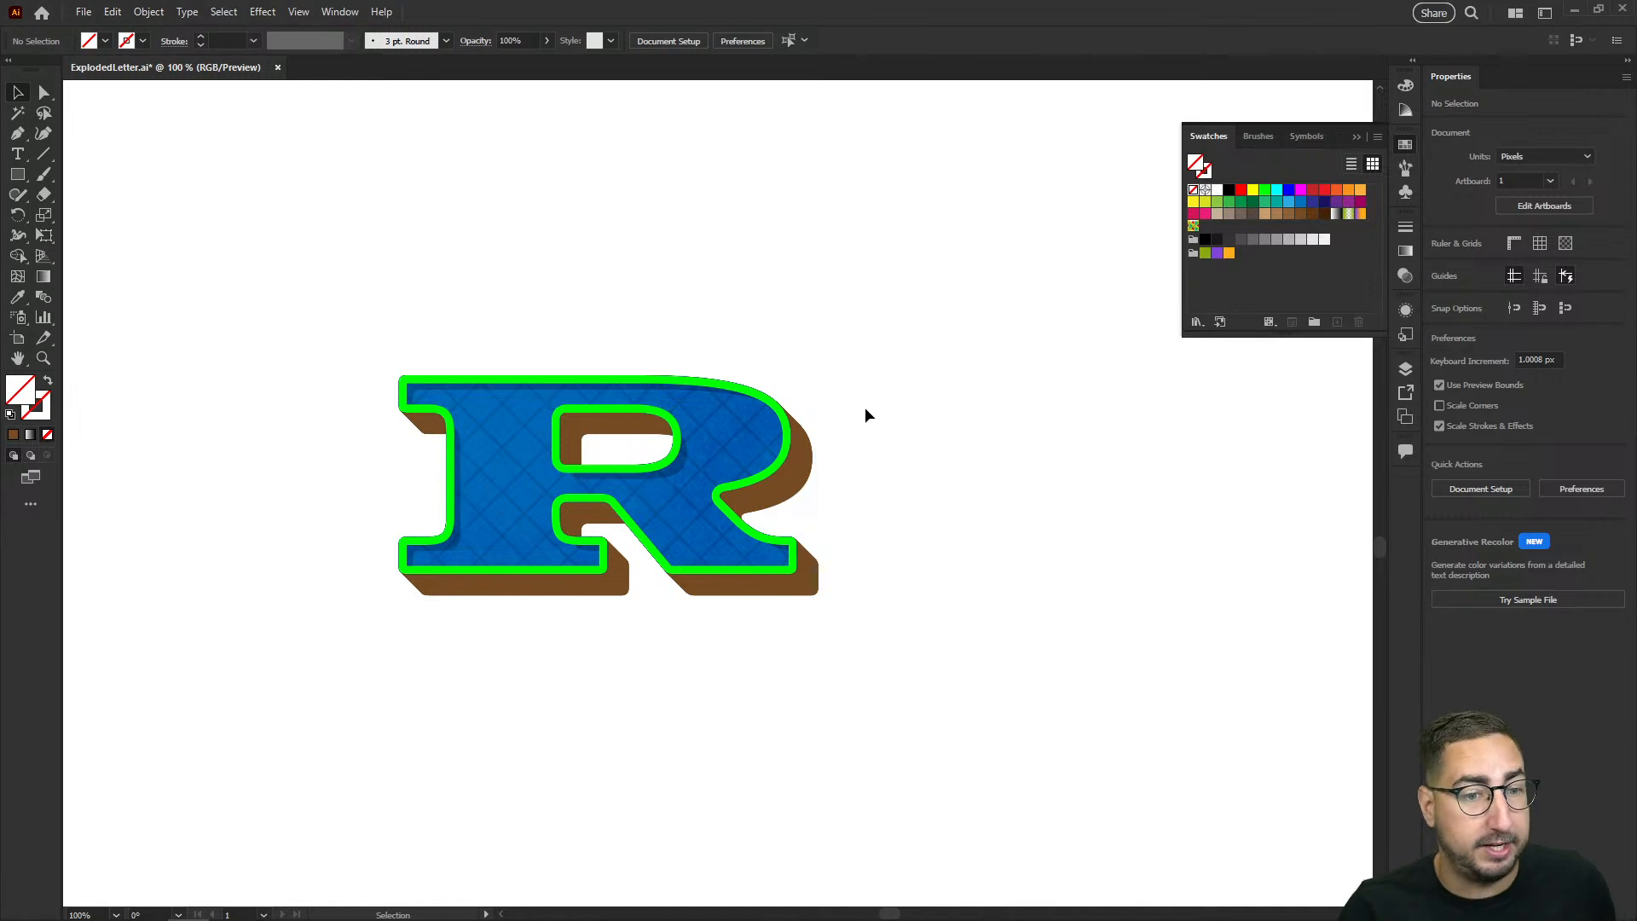
left_click_drag(861, 319, 397, 647)
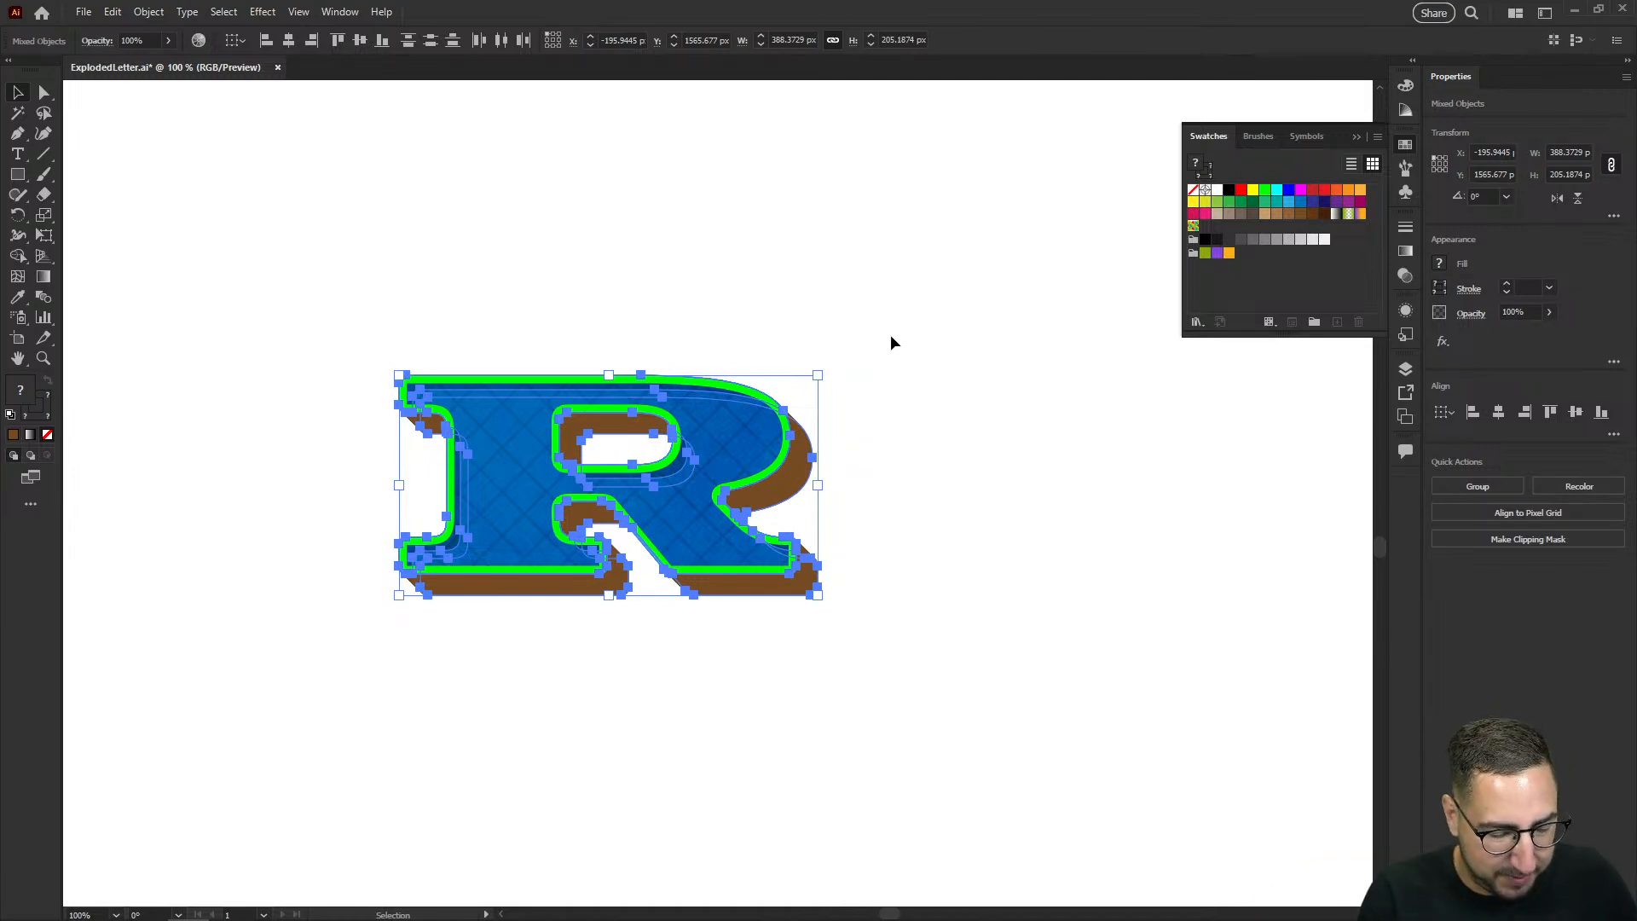
key("r")
key("Return")
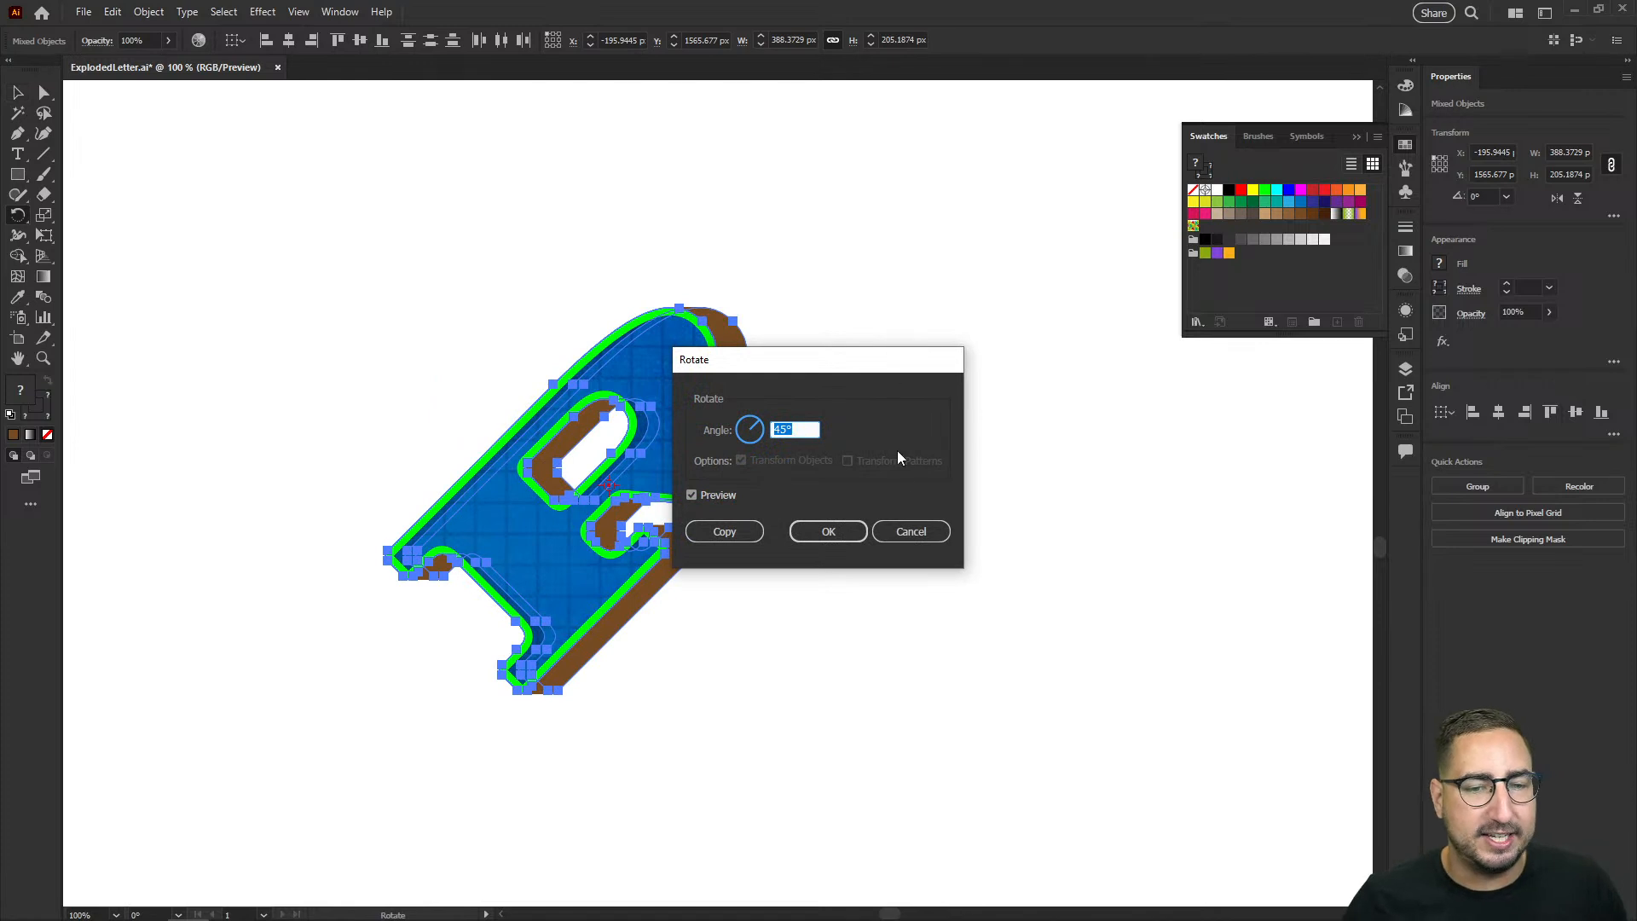
left_click(908, 531)
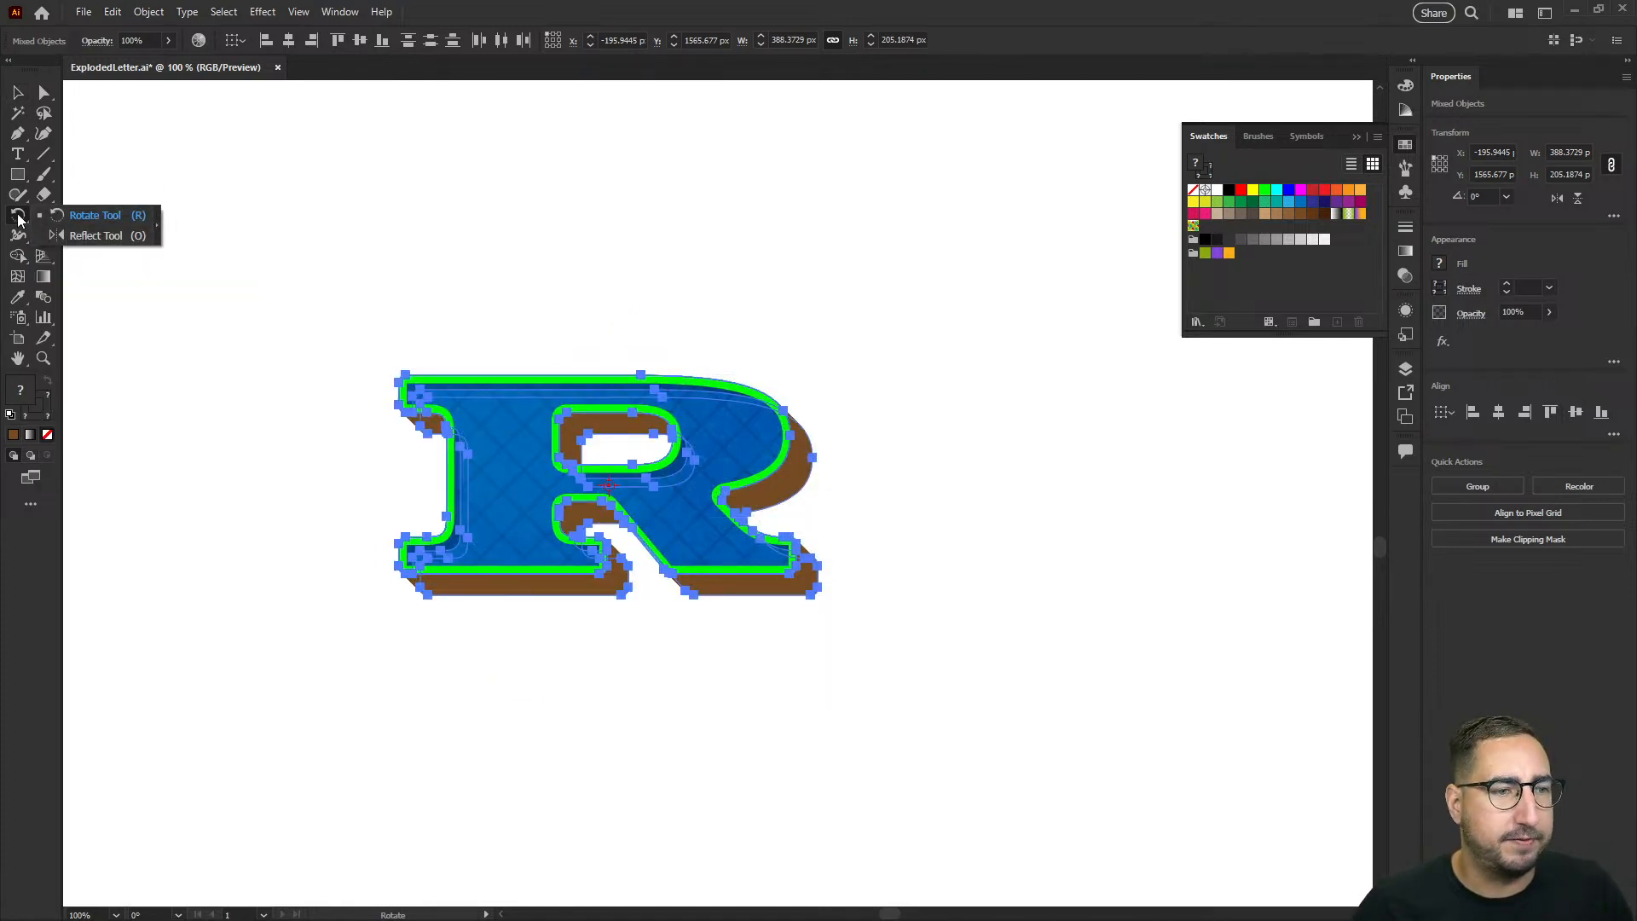
Step: Rotate the small R by -20° with the Rotate tool
left_click(63, 220)
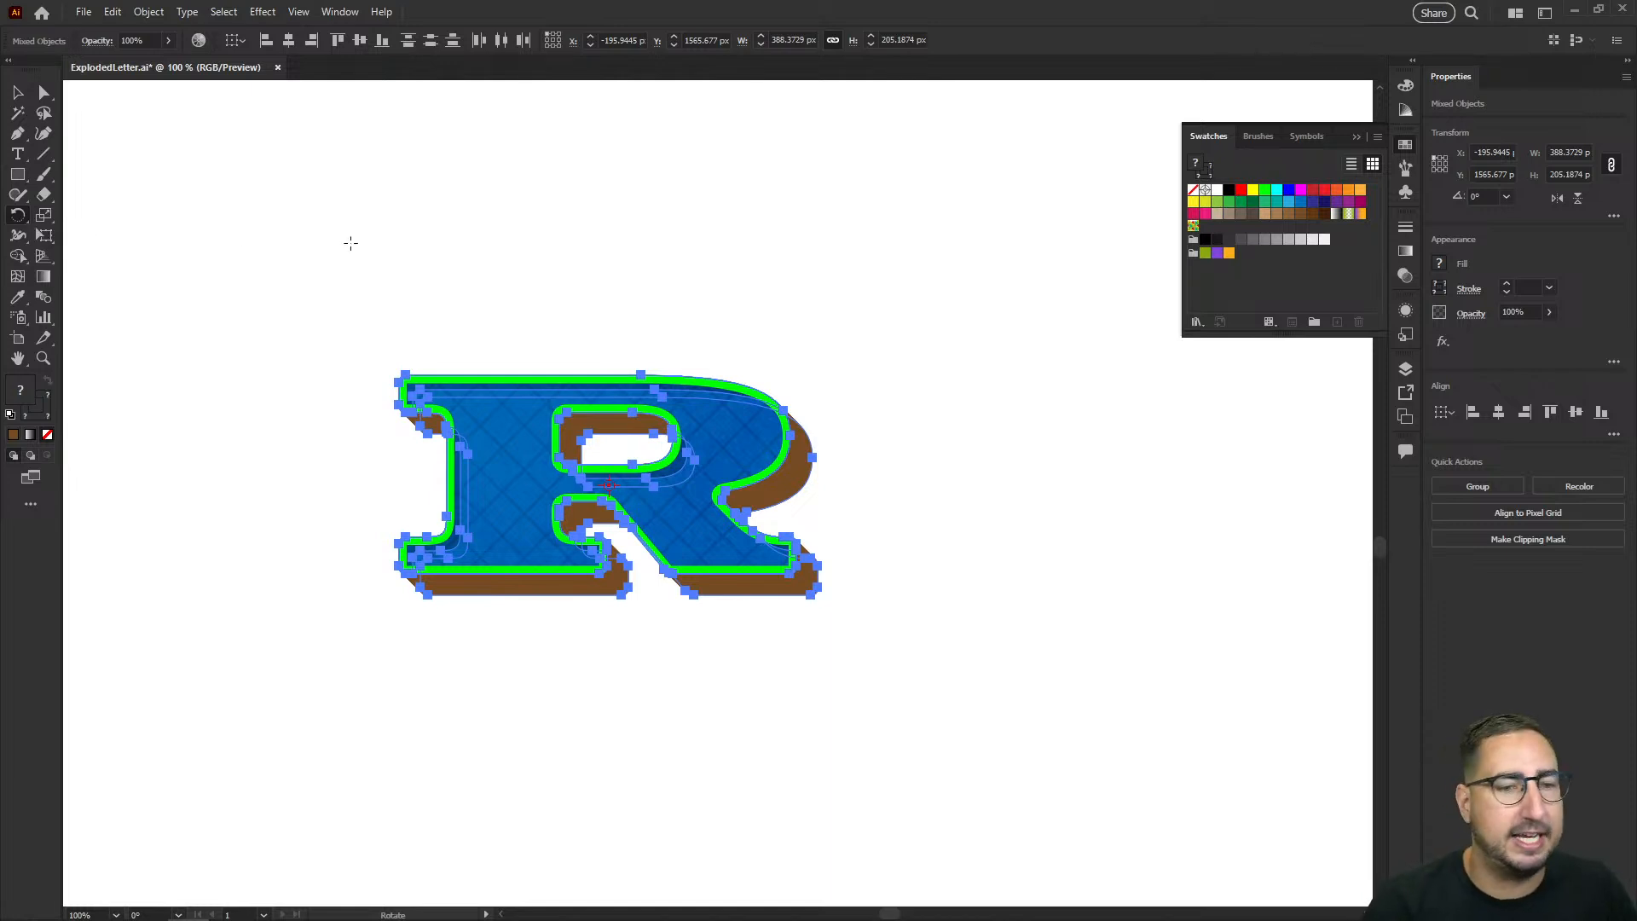
key("Return")
type("20")
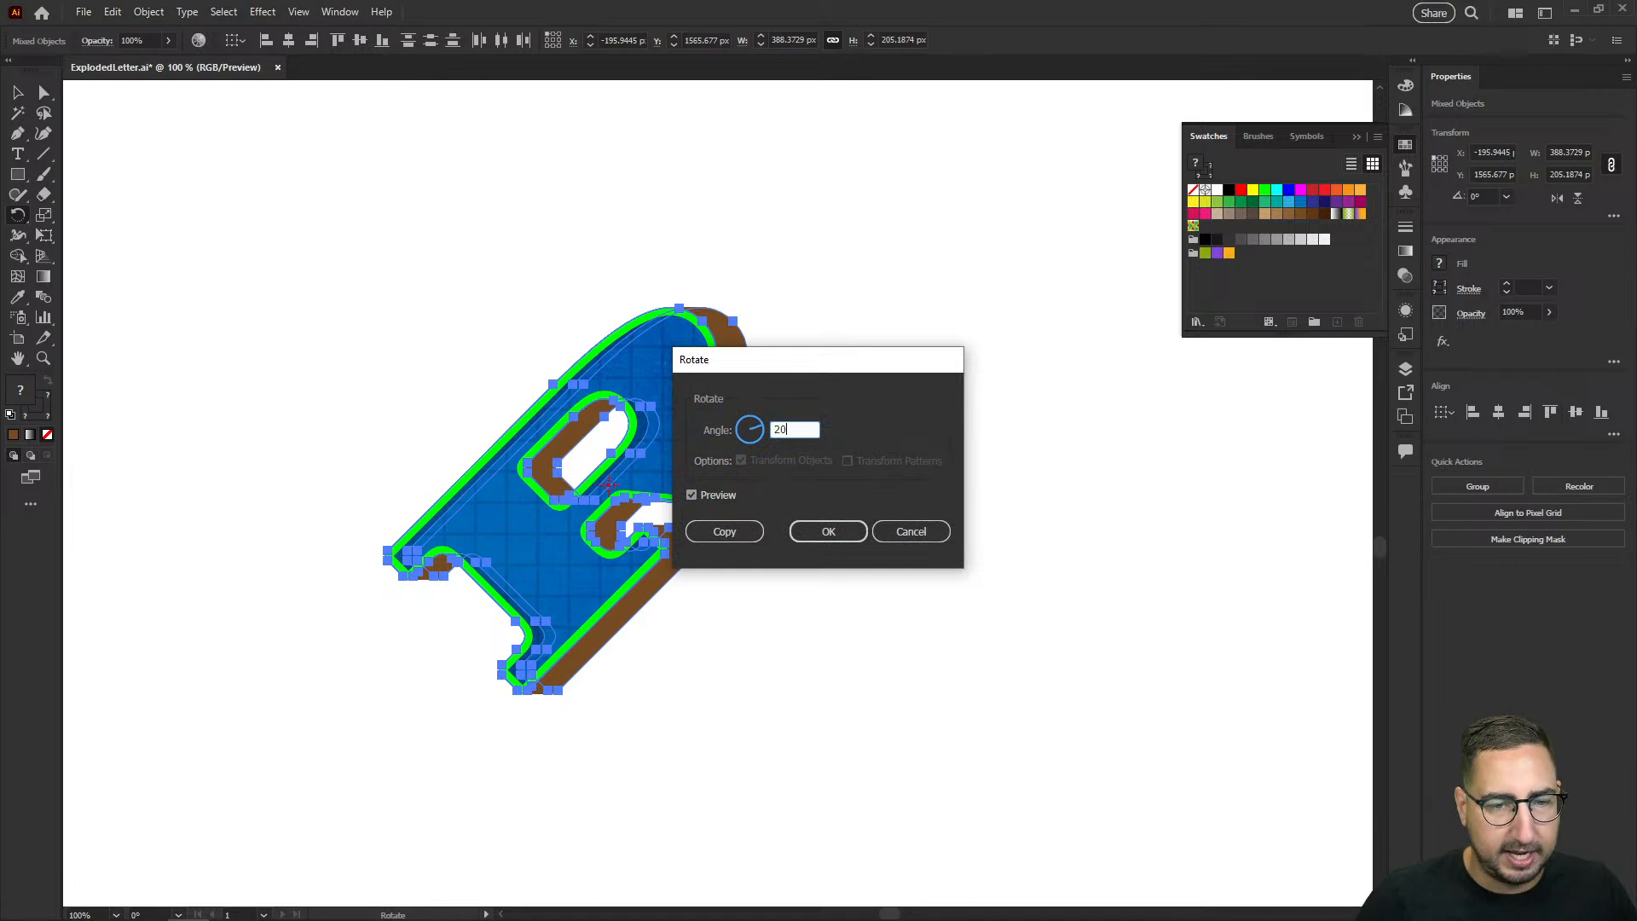
key("Tab")
double_click(816, 423)
type("-20")
key("Tab")
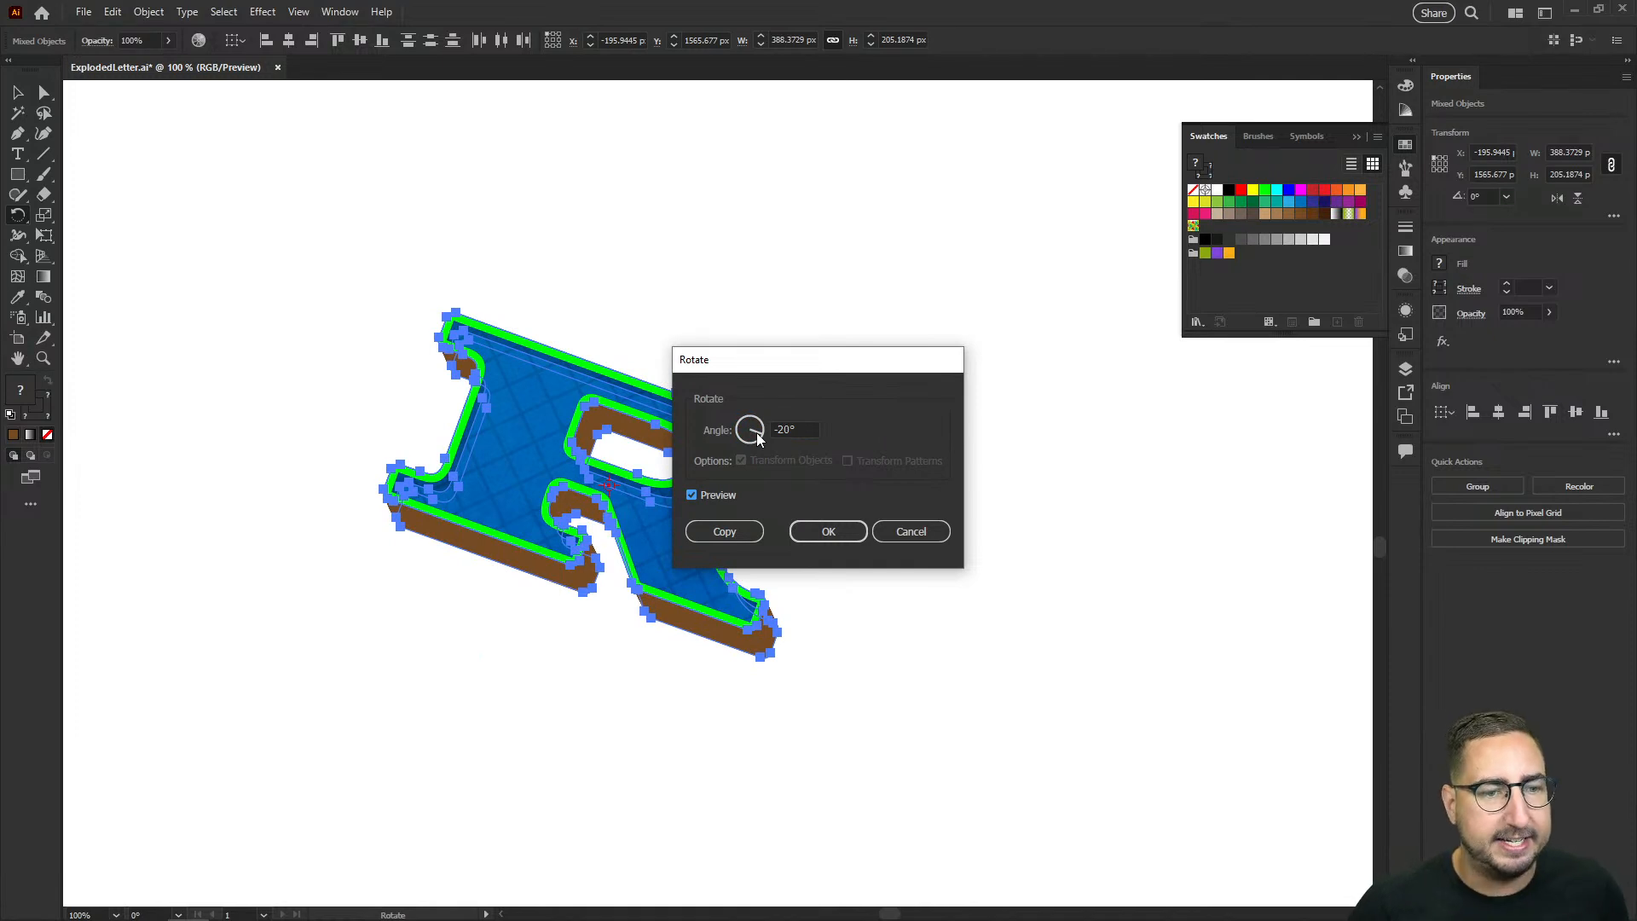
left_click(828, 531)
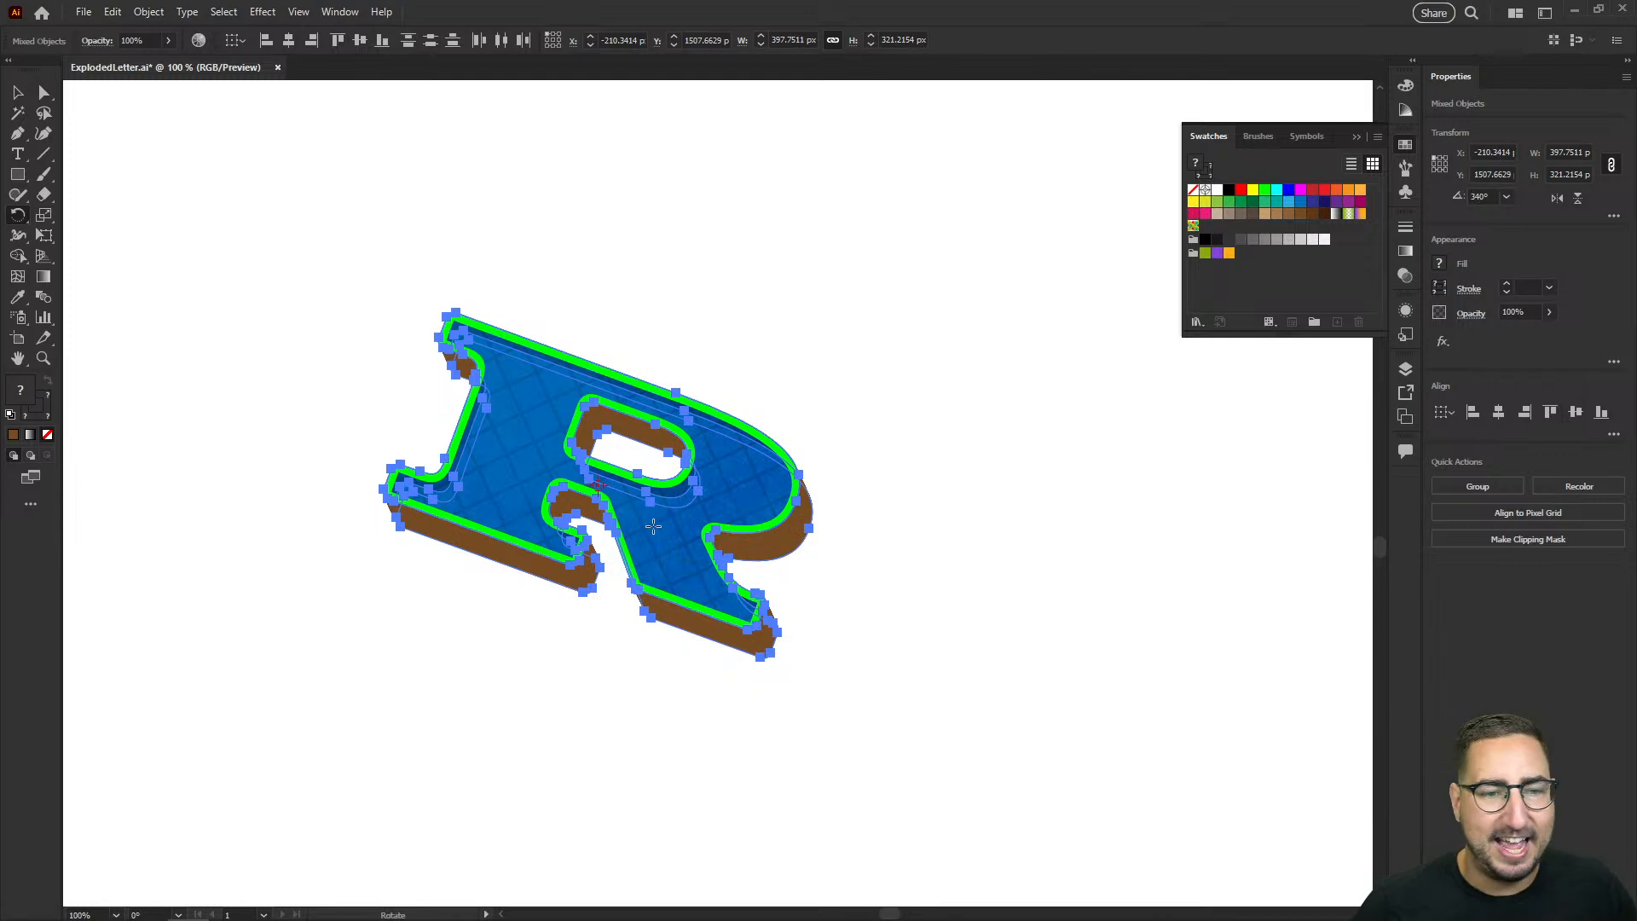
Step: Shear the rotated R by -20° along the horizontal axis
key("z")
left_click(657, 522)
left_click_drag(689, 514, 652, 564)
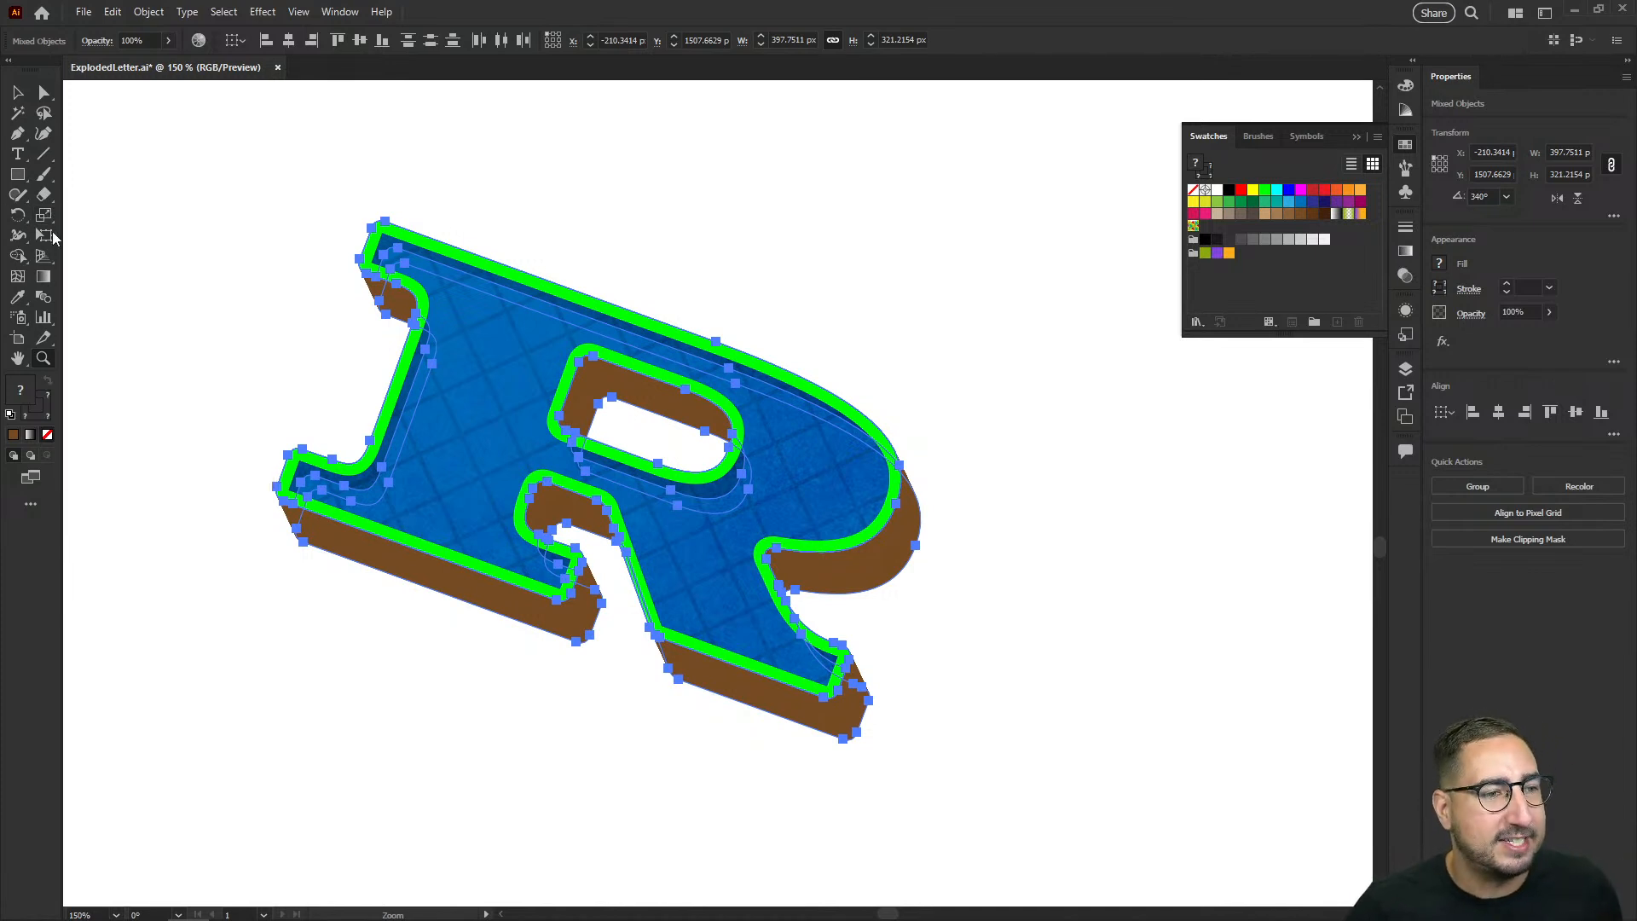
left_click(44, 219)
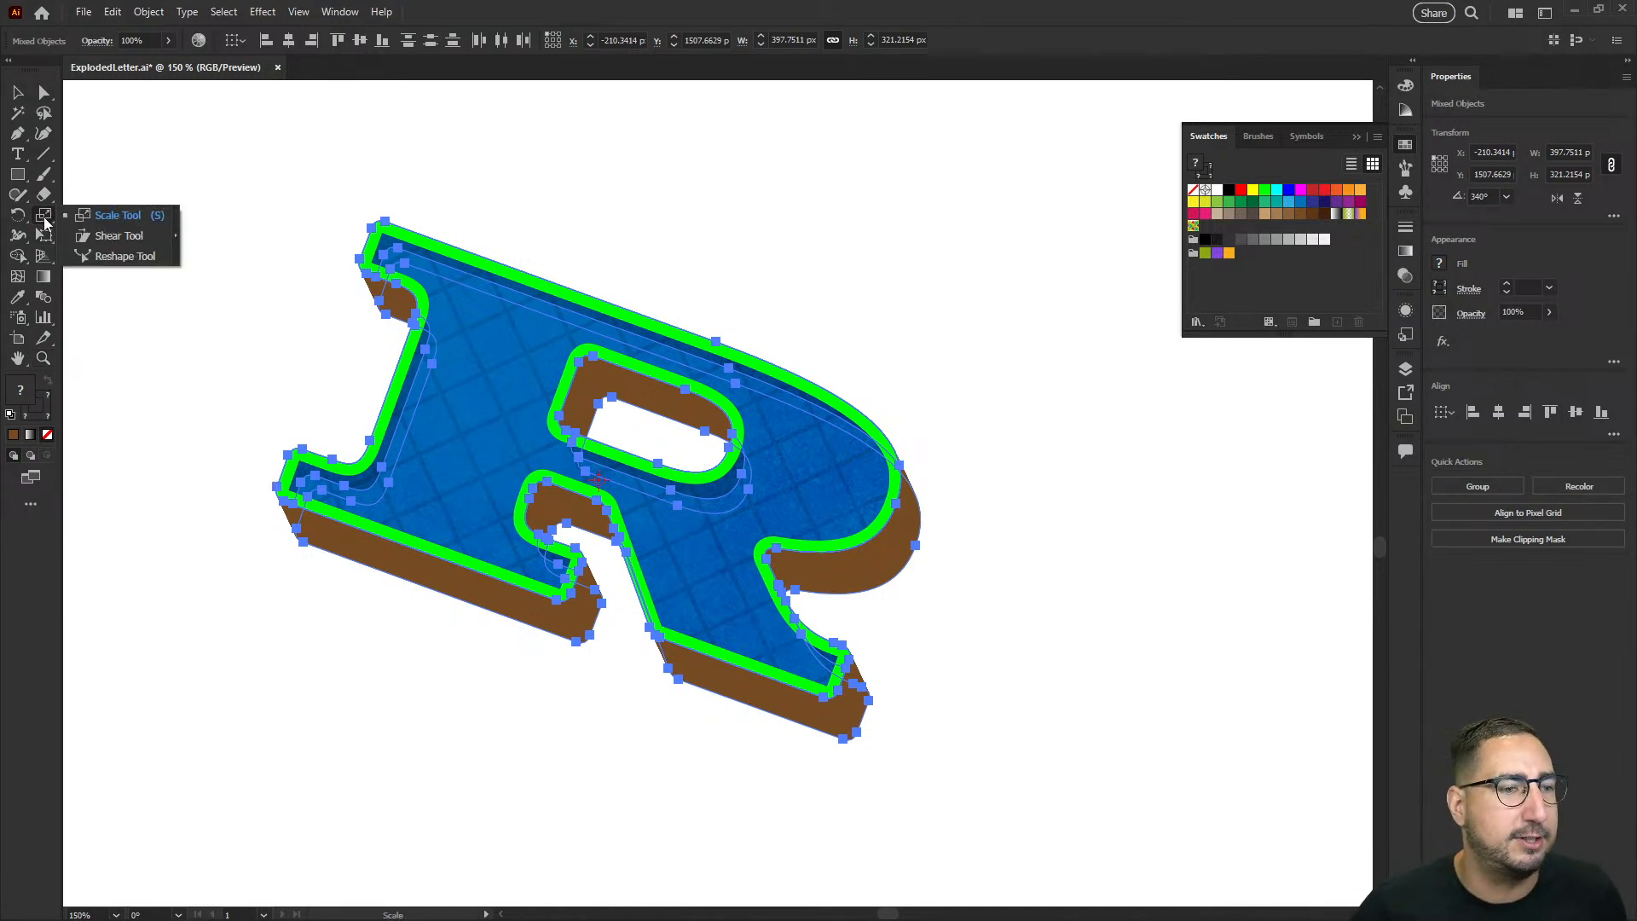
left_click(128, 235)
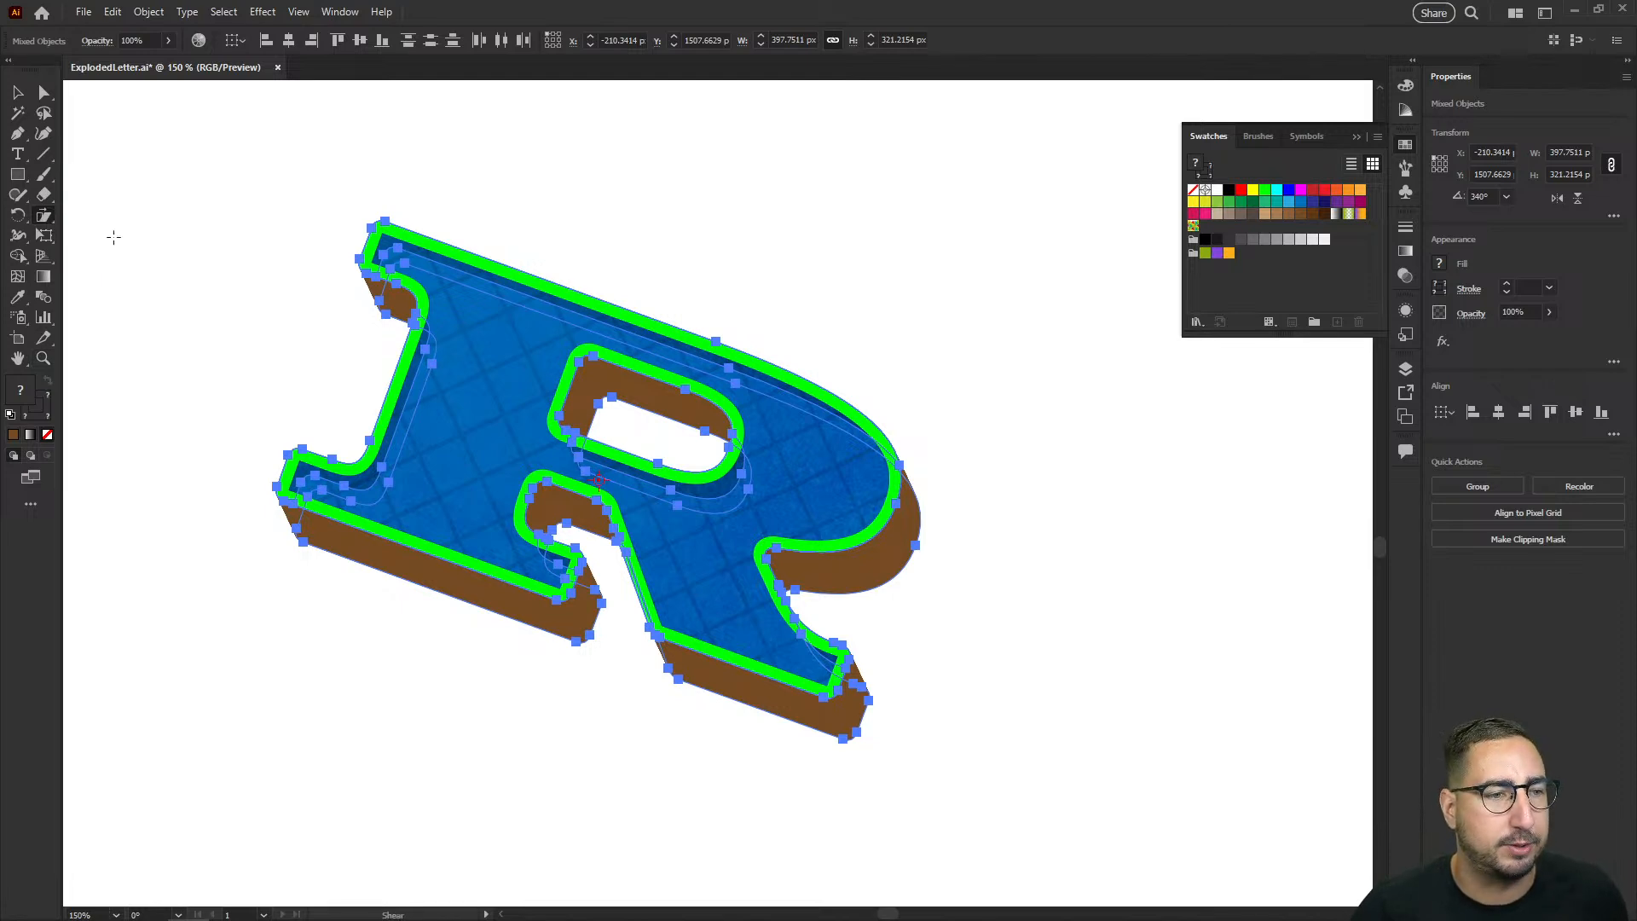
key("Return")
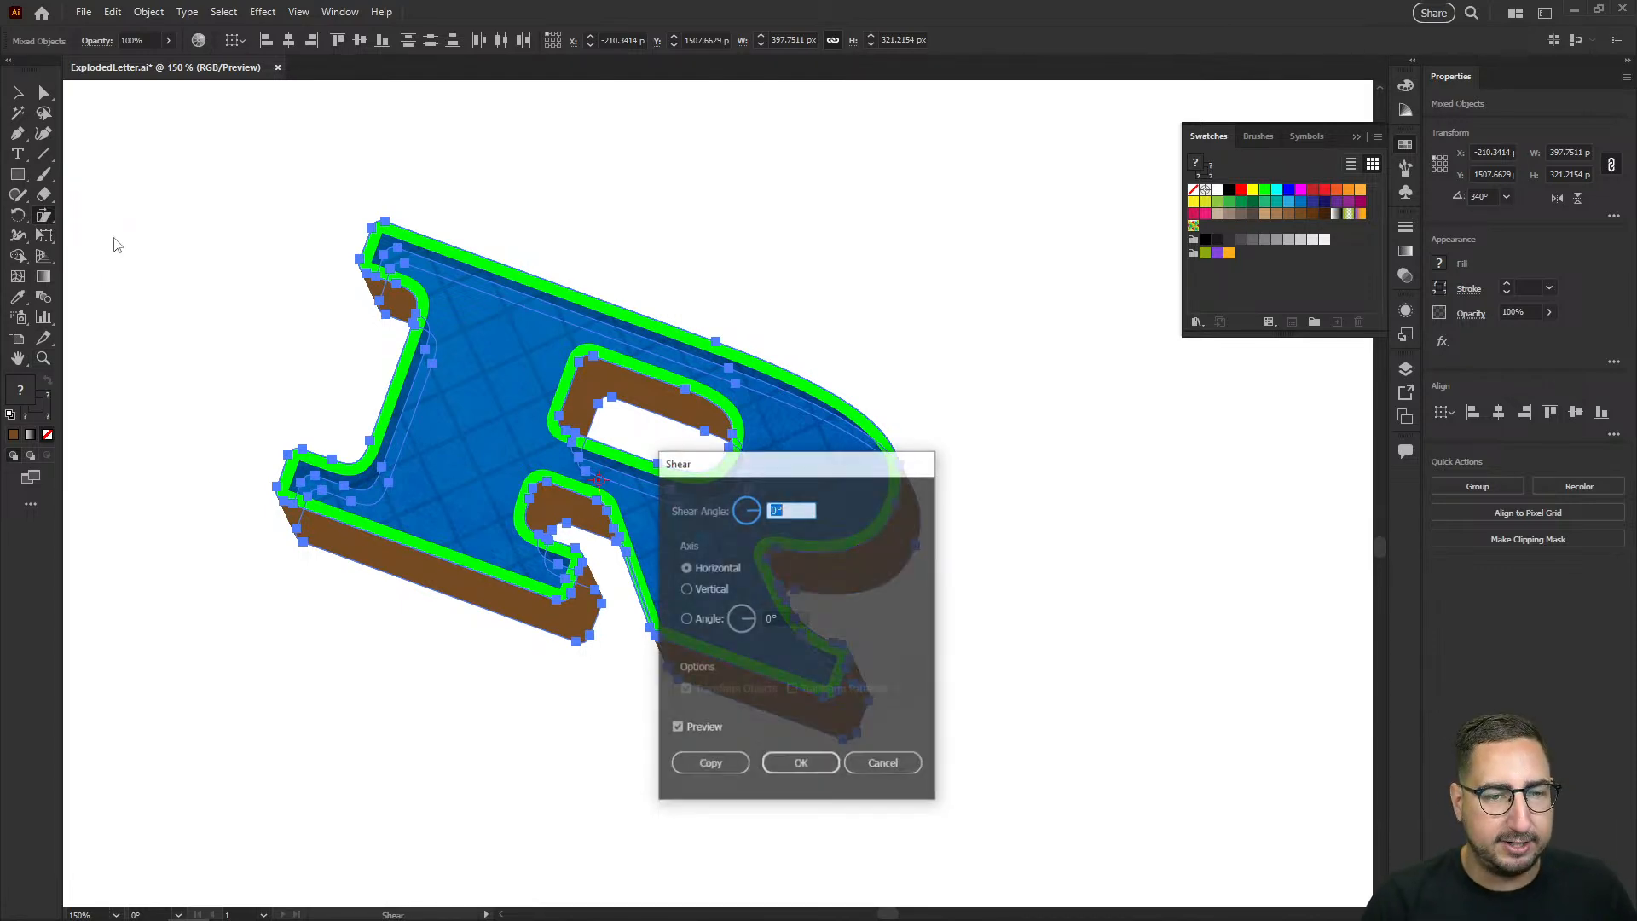
type("-20")
key("Tab")
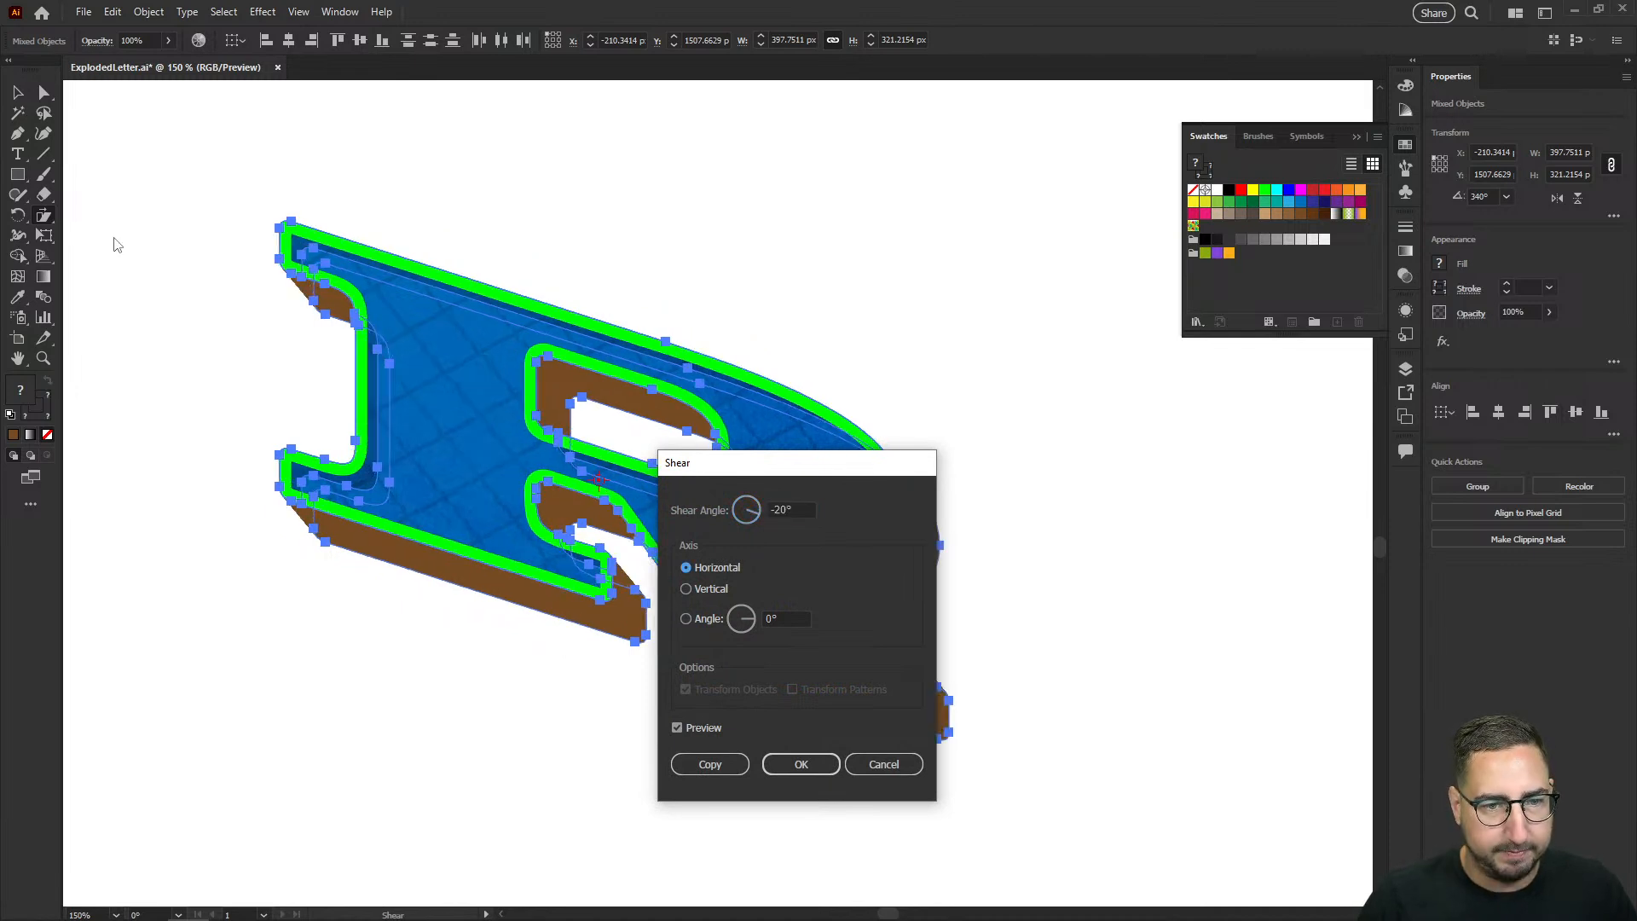
left_click(798, 763)
left_click(811, 304)
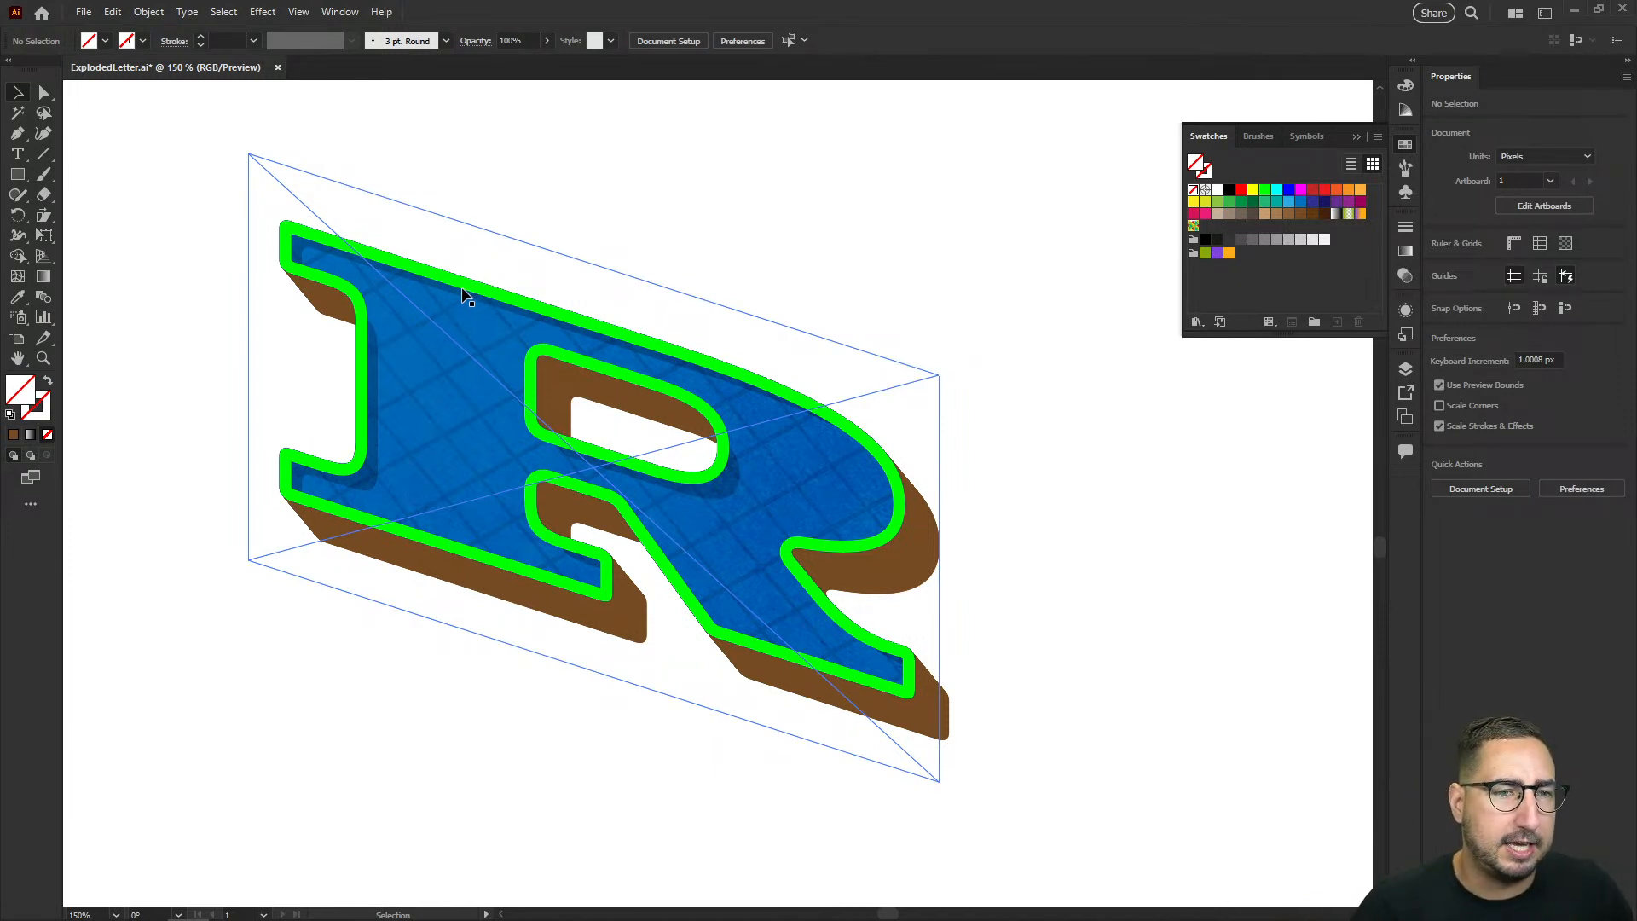
Step: Undo the -20° shear and the -20° rotation of the small R
key("ctrl+z")
key("ctrl+z")
Step: Rotate the small R by 15°
key("r")
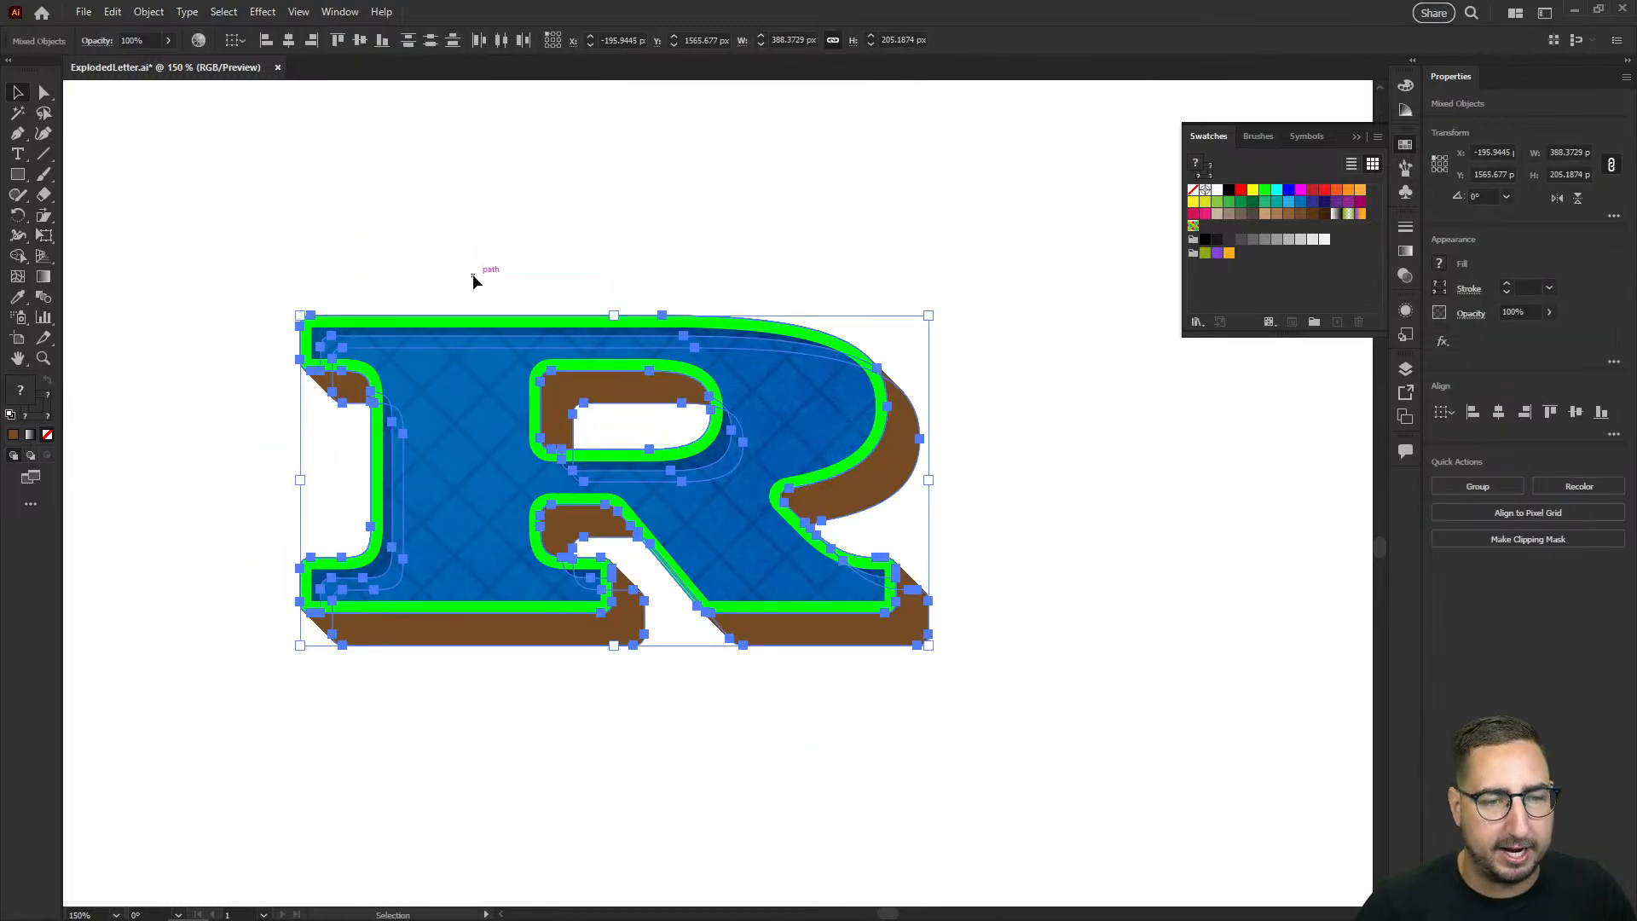
key("Return")
type("15")
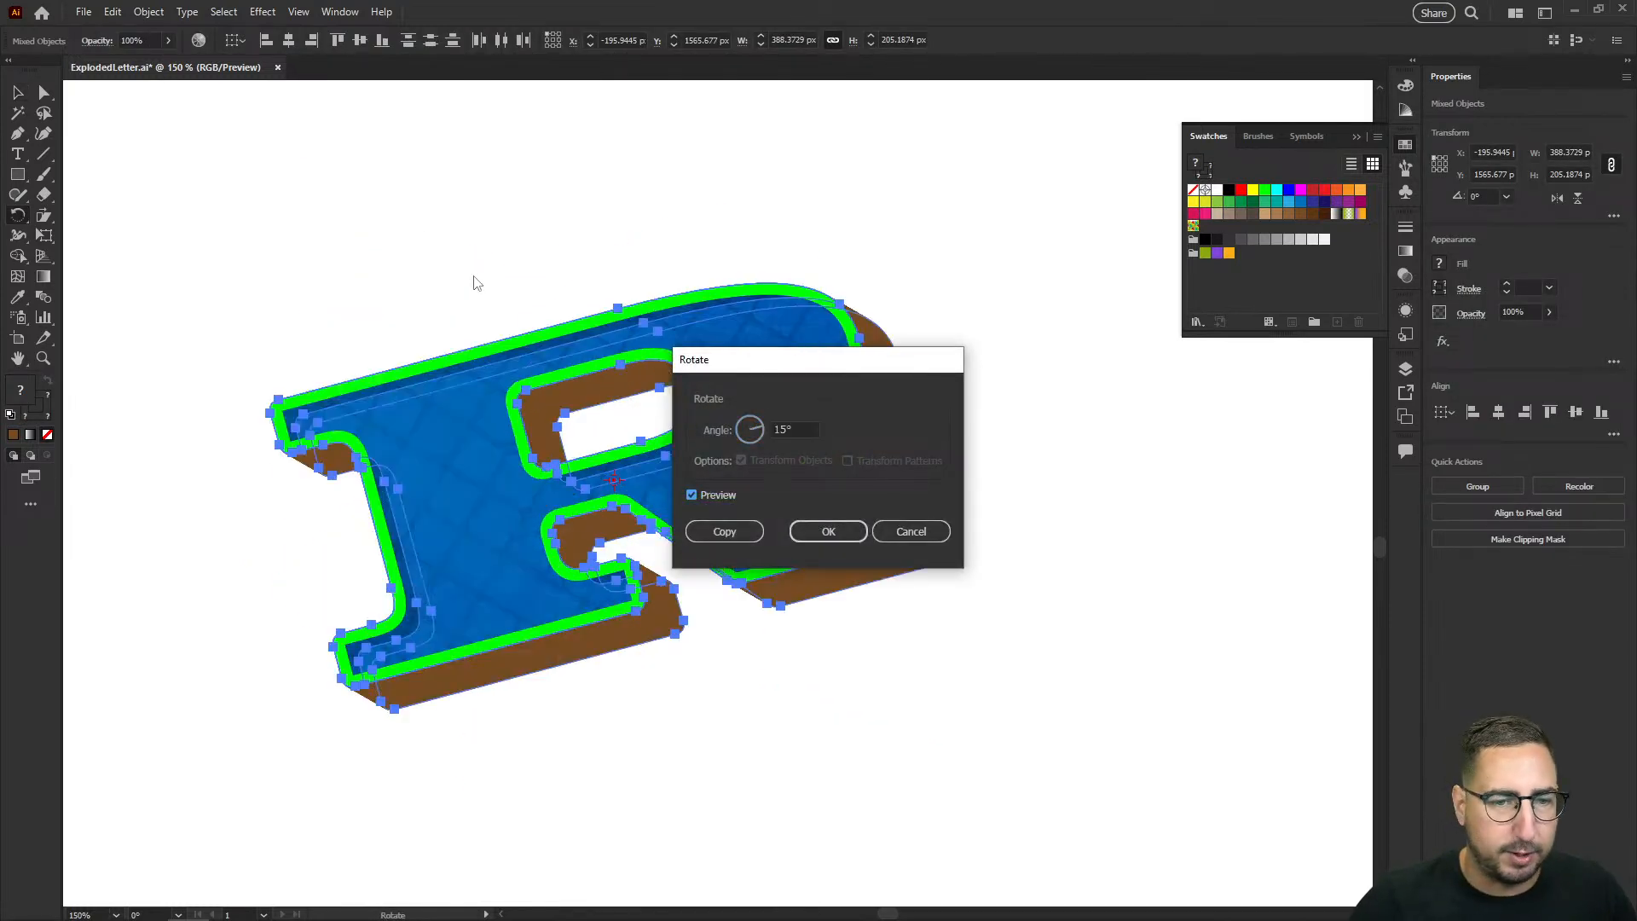
key("Return")
Step: Shear the rotated R by 15° along the horizontal axis and deselect it
left_click(53, 224)
key("Return")
type("15")
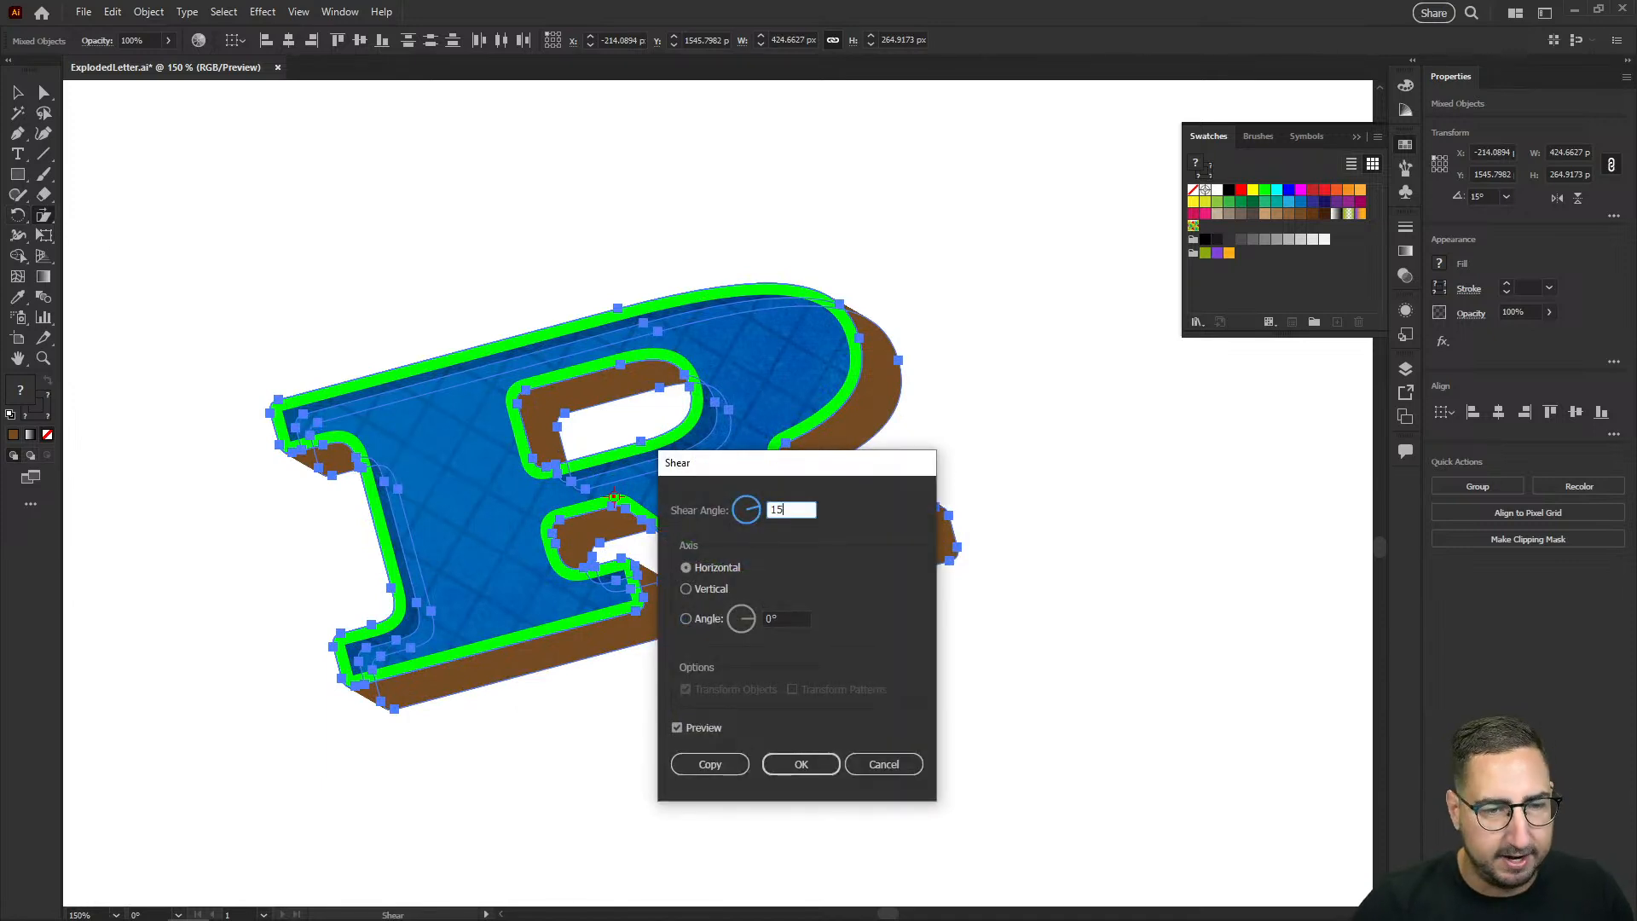
key("Return")
key("v")
left_click(193, 160)
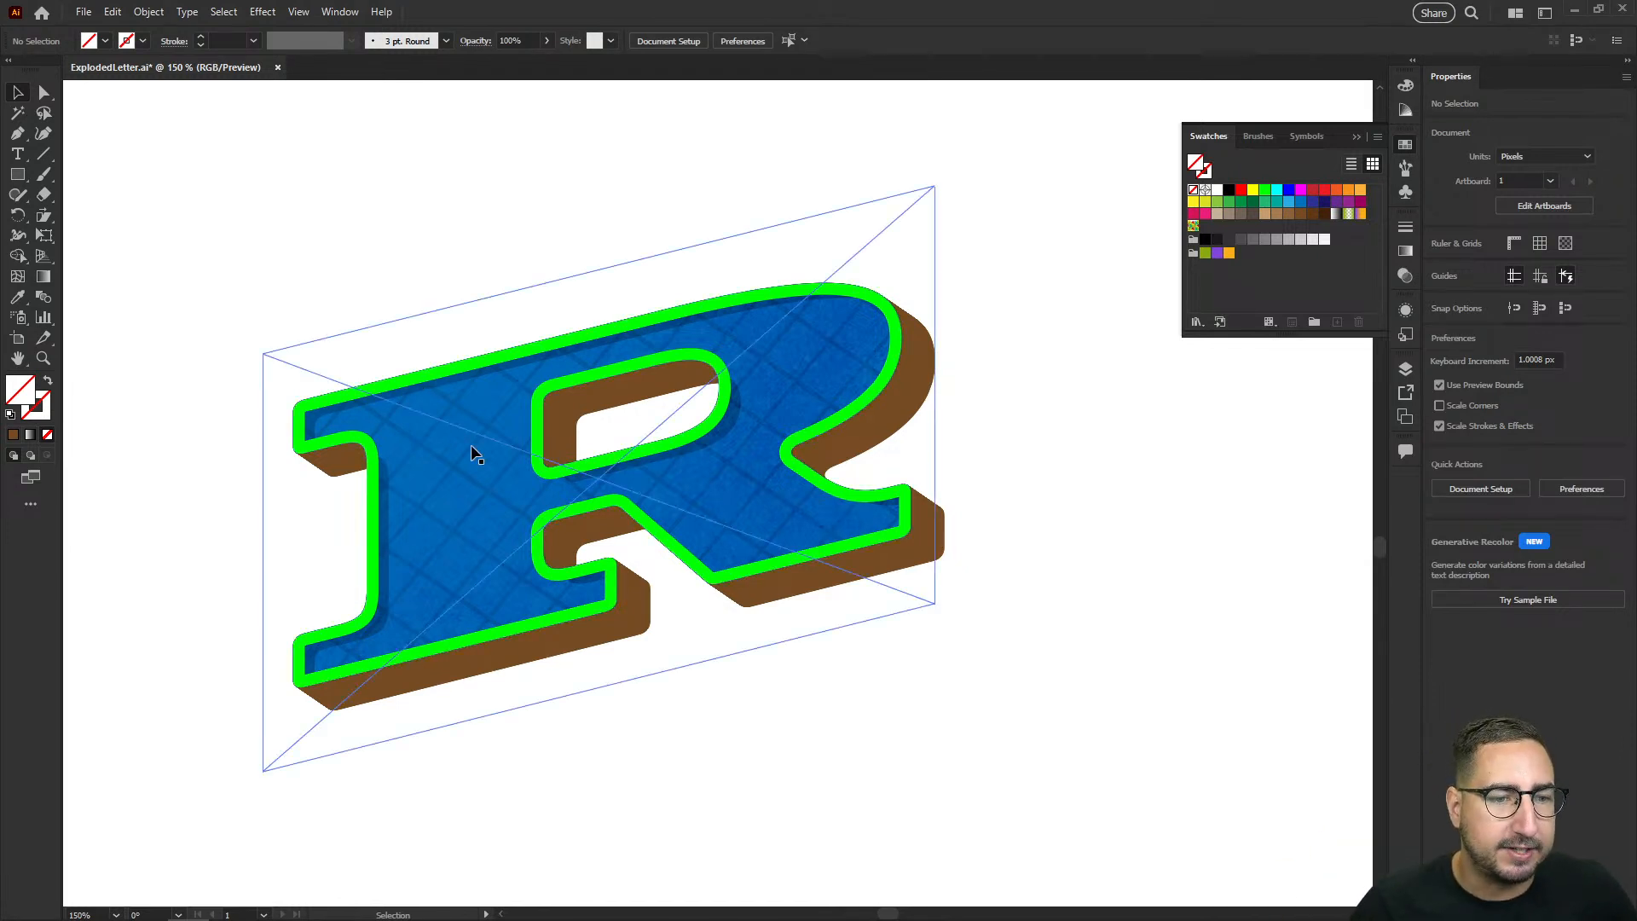
left_click_drag(471, 445, 495, 479)
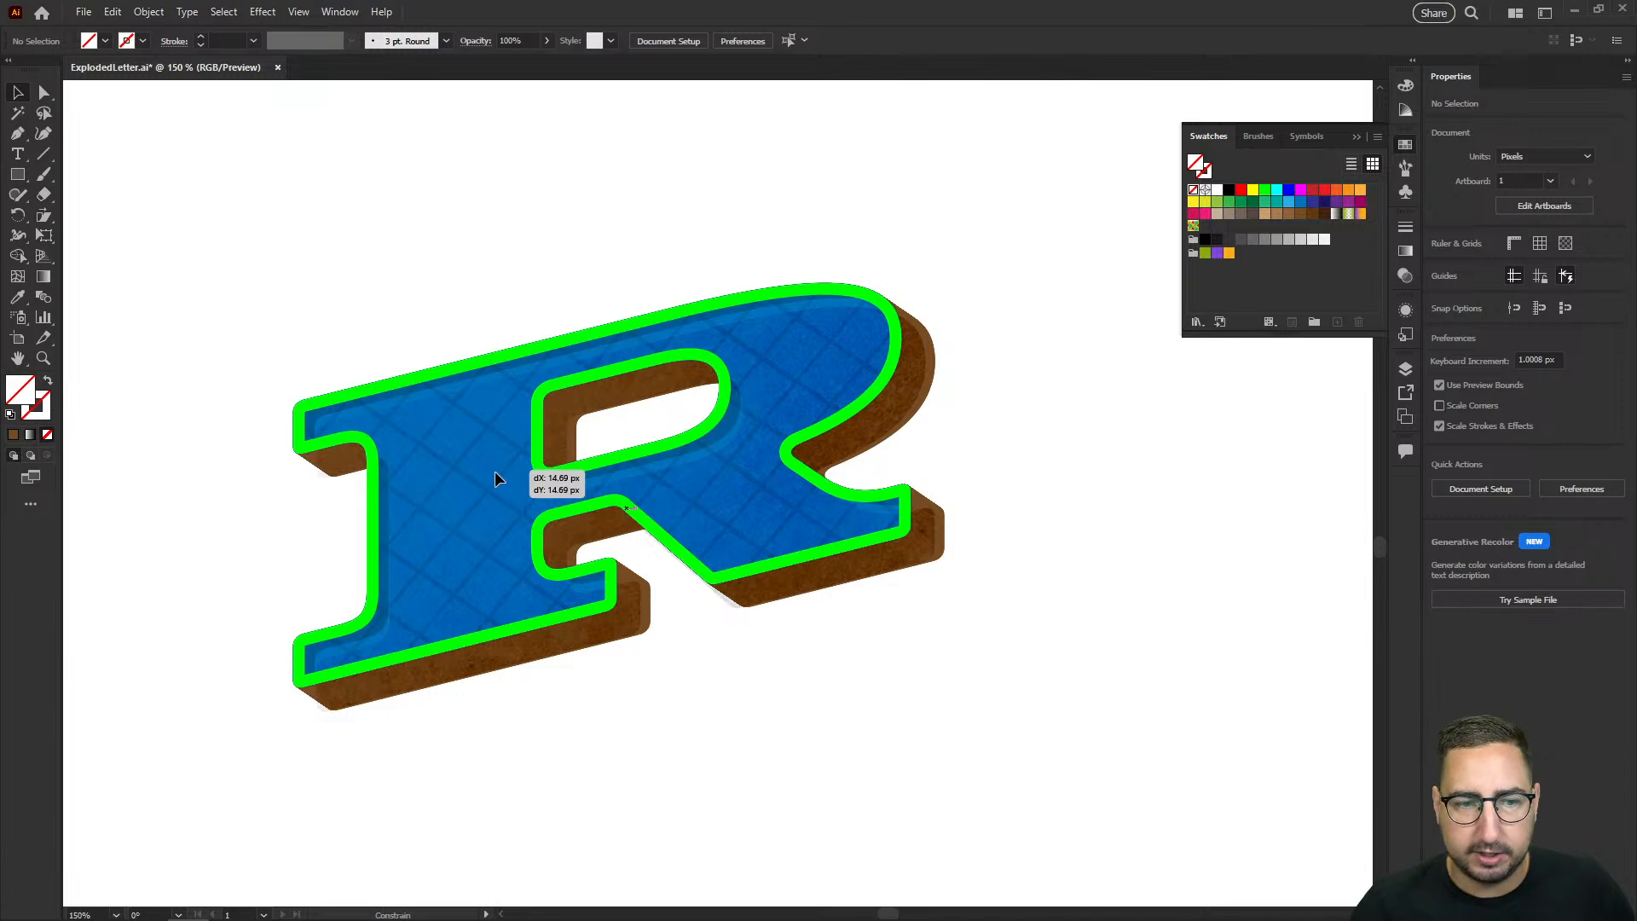
left_click_drag(494, 473, 504, 478)
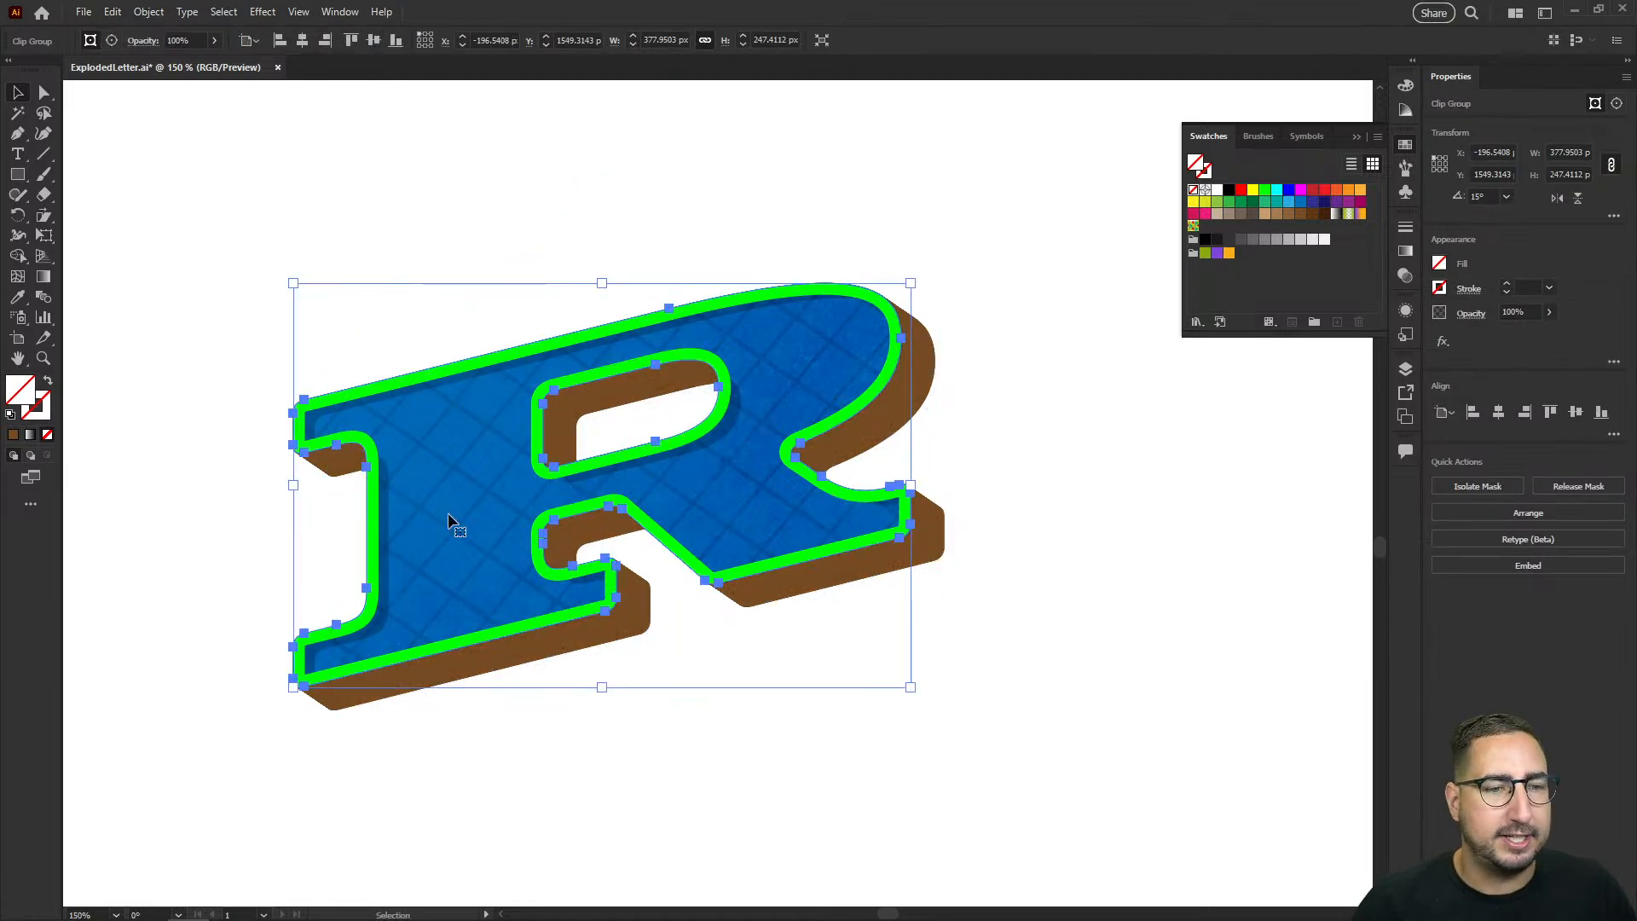
left_click(471, 244)
Step: Select the R's speckled texture layer and move it 20 px right and 20 px down
left_click(500, 445)
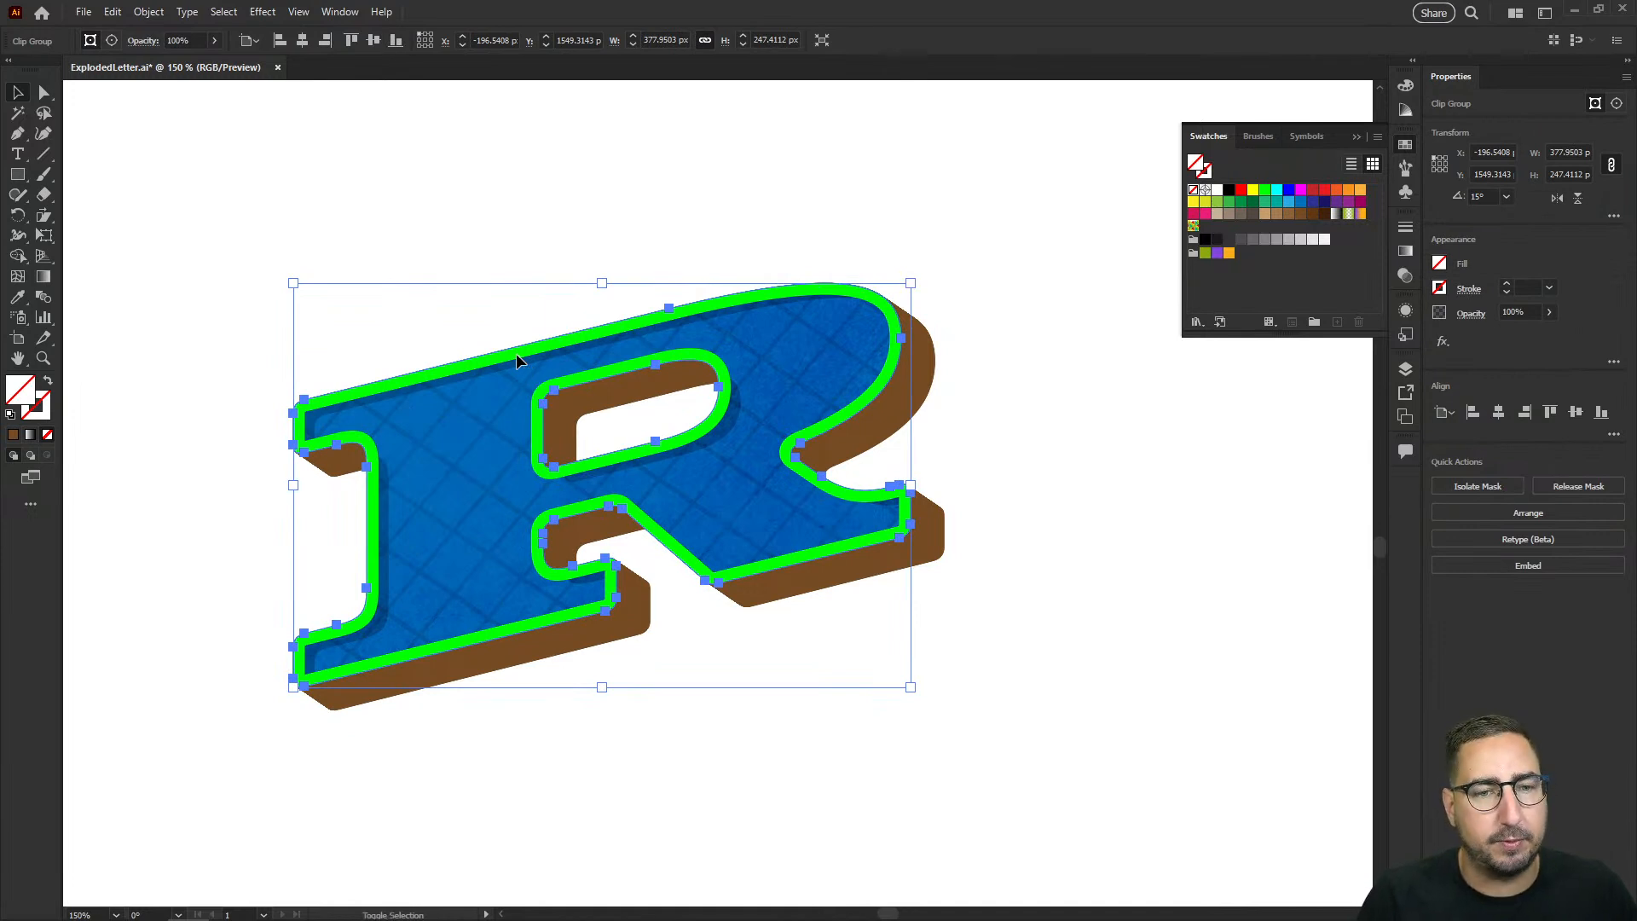
key("shift+Right")
key("shift+Down")
key("shift+Right")
key("shift+Down")
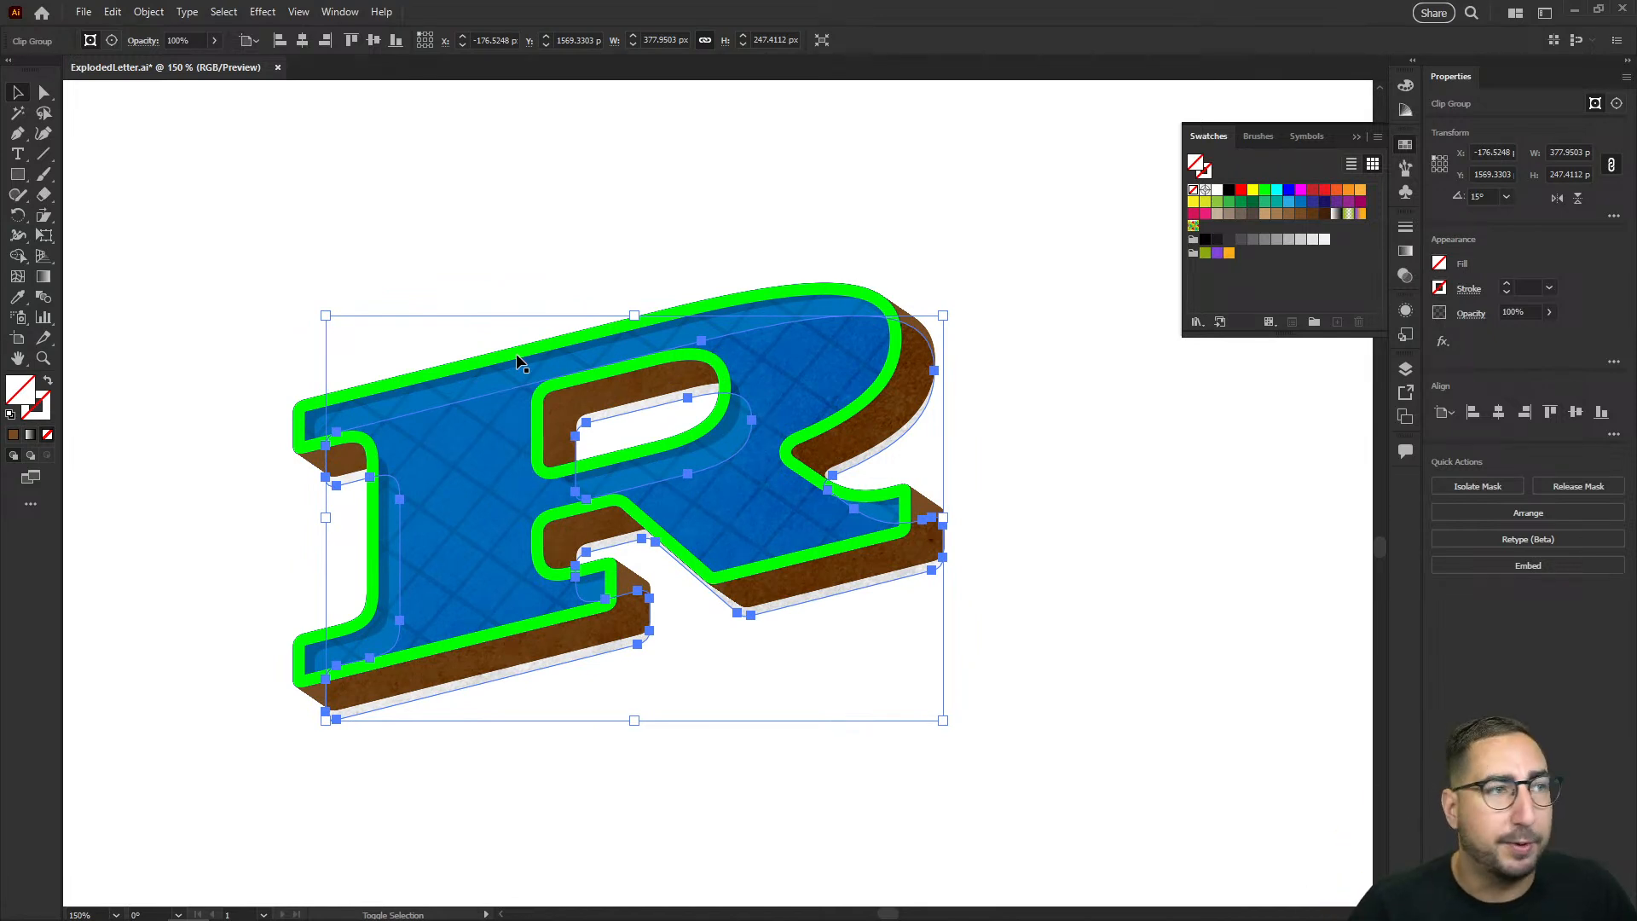
Step: Add the green outline to the selection and move it with the texture 20 px right and down
left_click(517, 355, "shift")
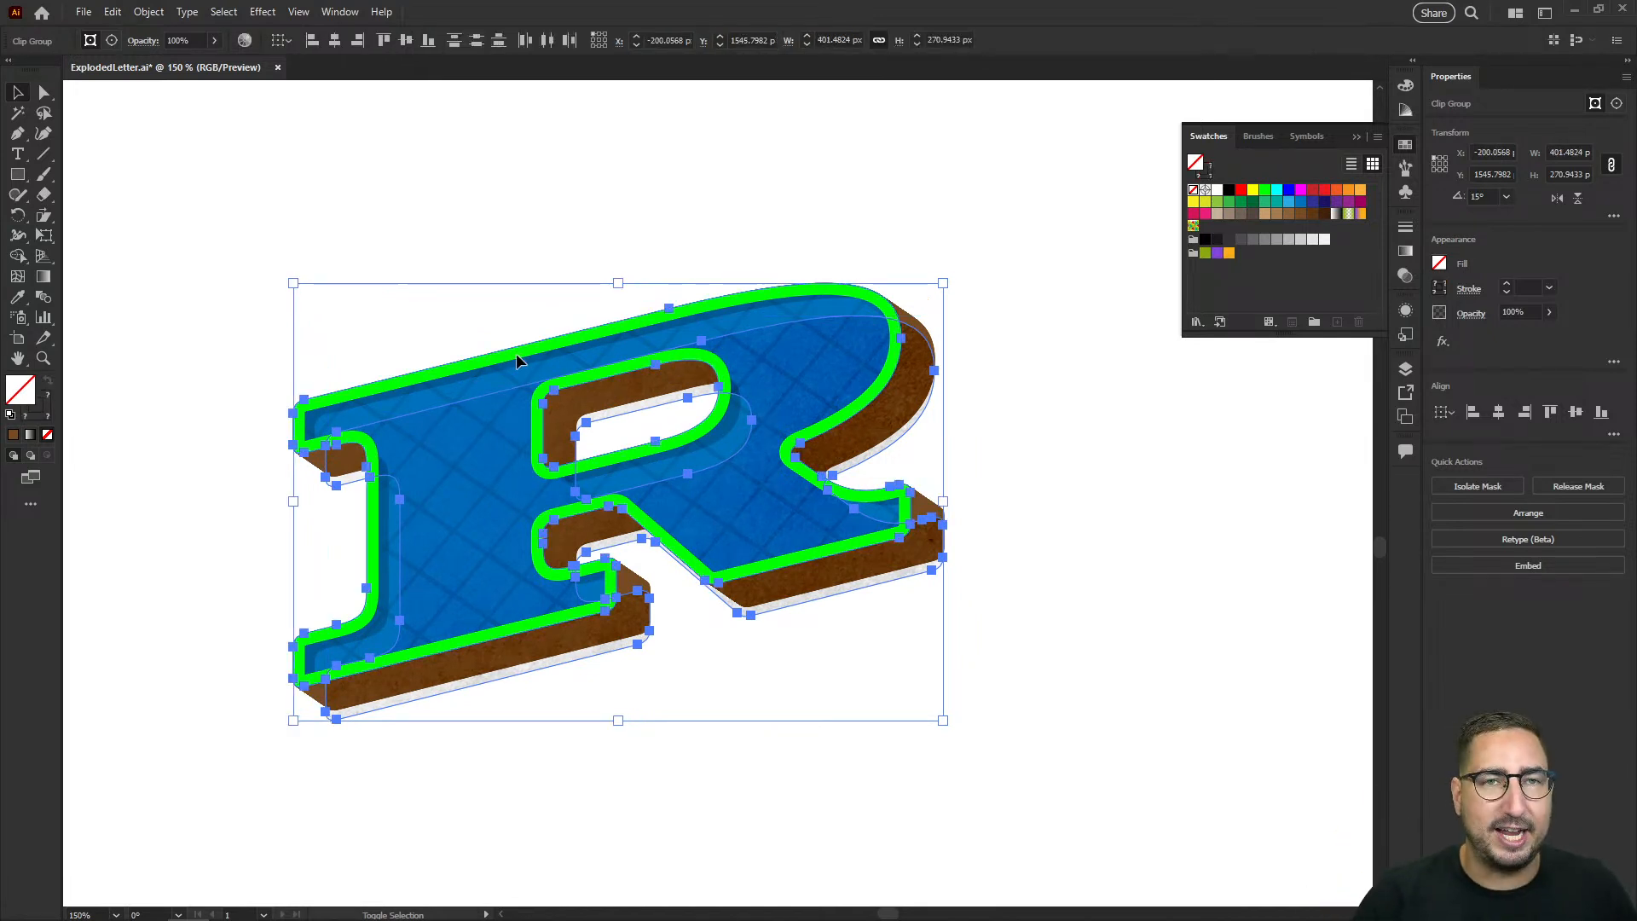
key("shift+Right")
key("shift+Down")
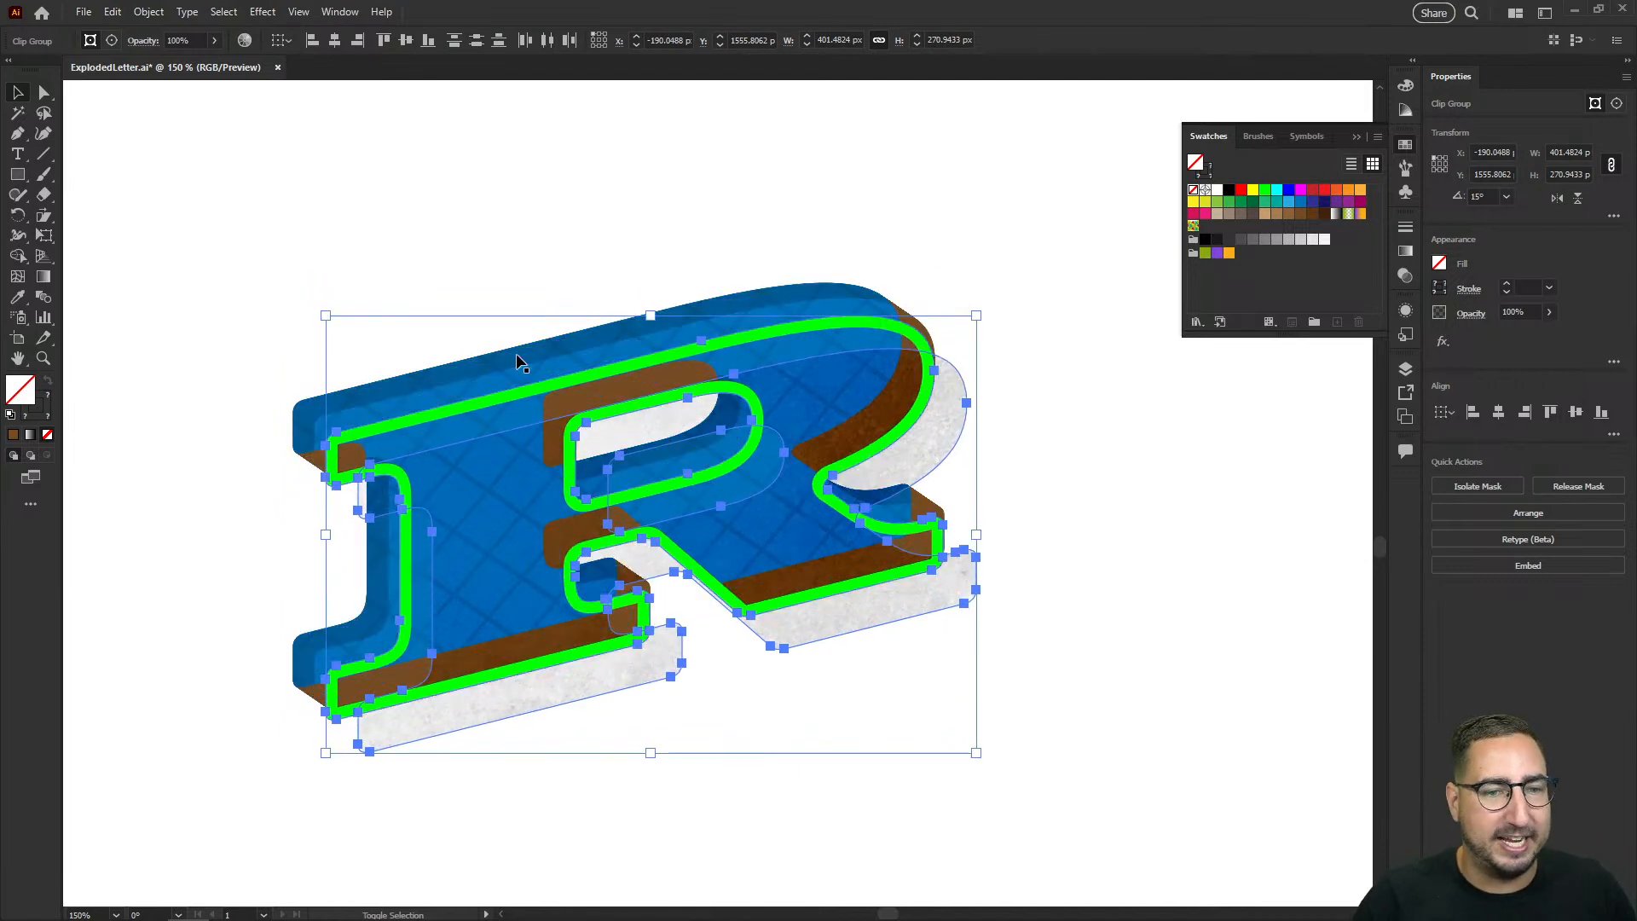
Step: Add the inner shadow layer to the selection and move the selected layers 20 px right and down
left_click(515, 353, "shift")
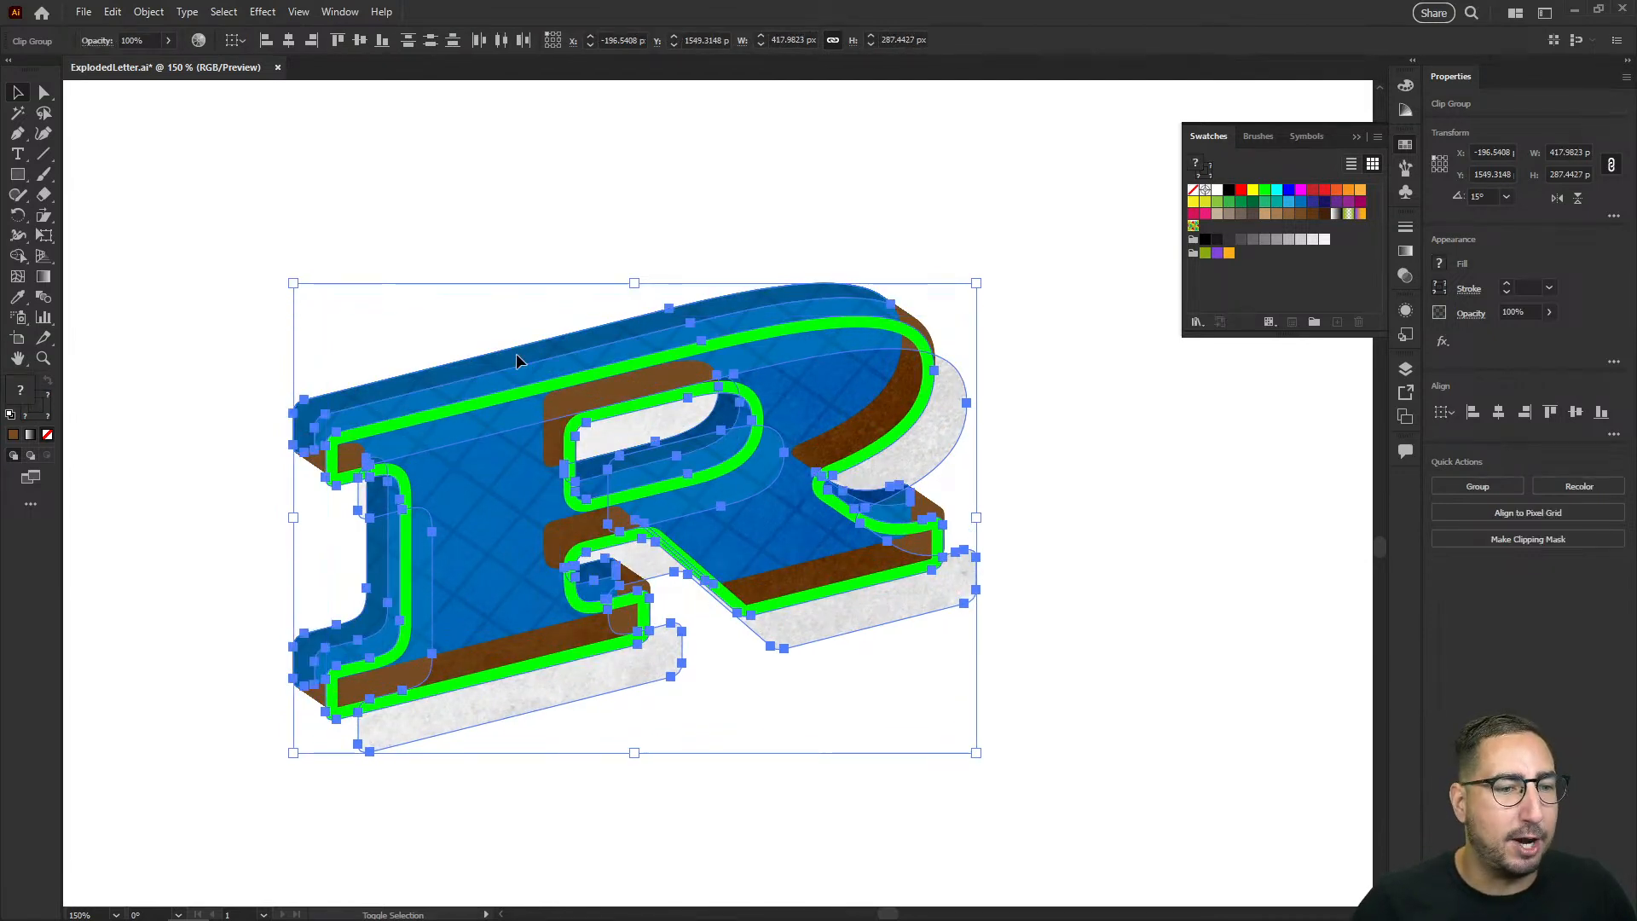
key("shift+Right")
key("shift+Down")
key("shift+Right")
key("shift+Down")
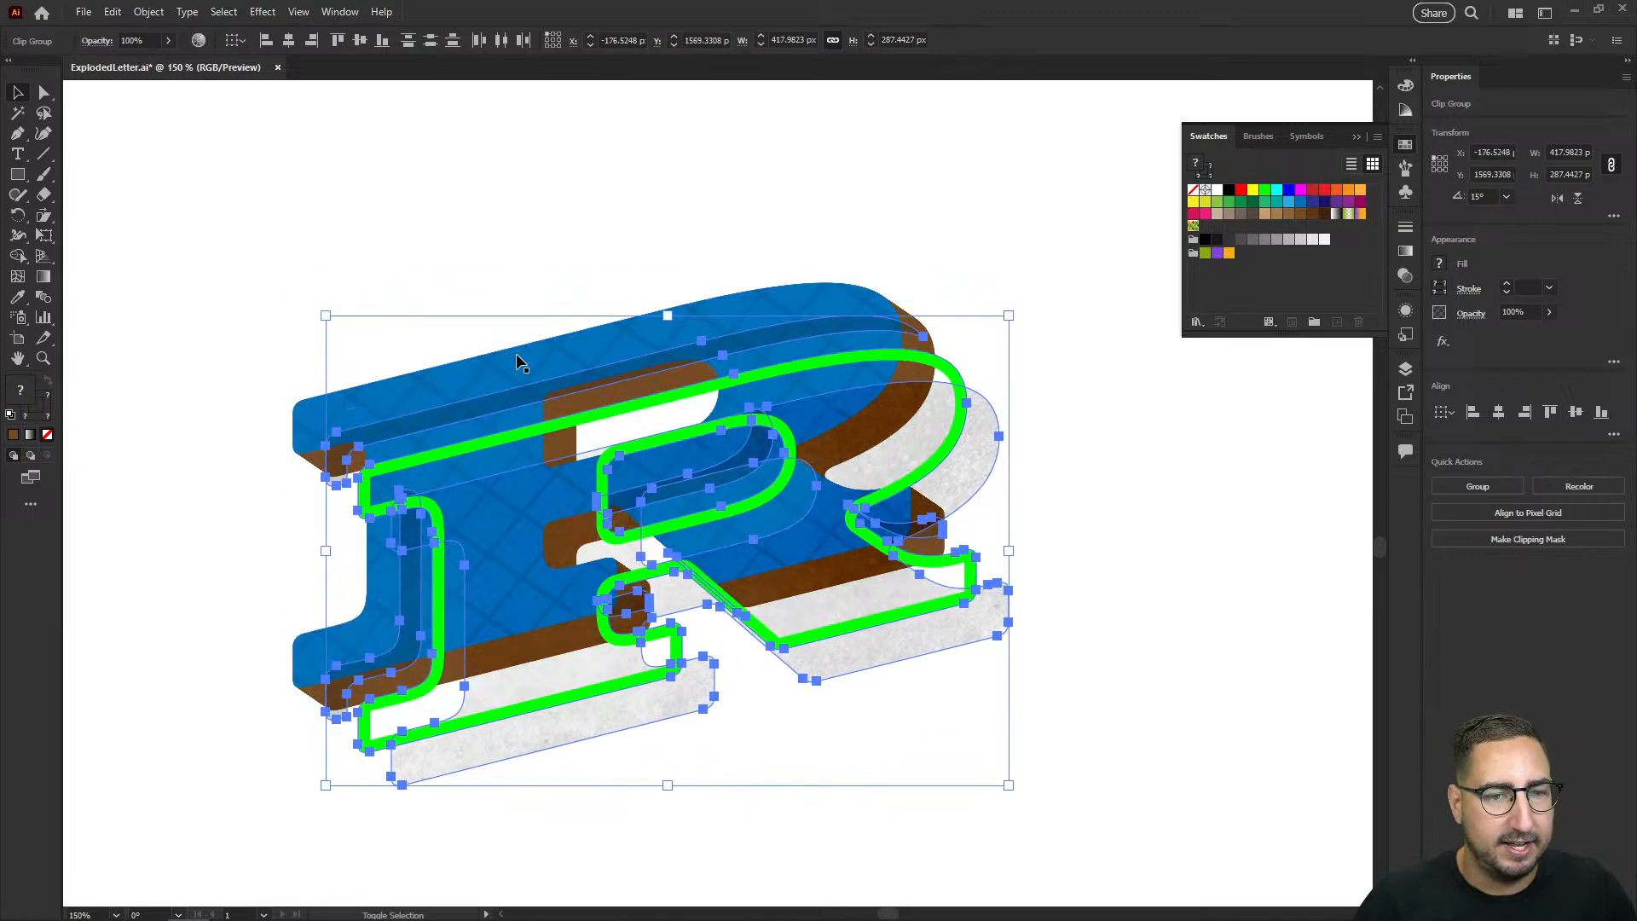
Step: Add the crosshatch pattern layer to the selection and move the selected layers 20 px right and down
left_click(544, 363, "shift")
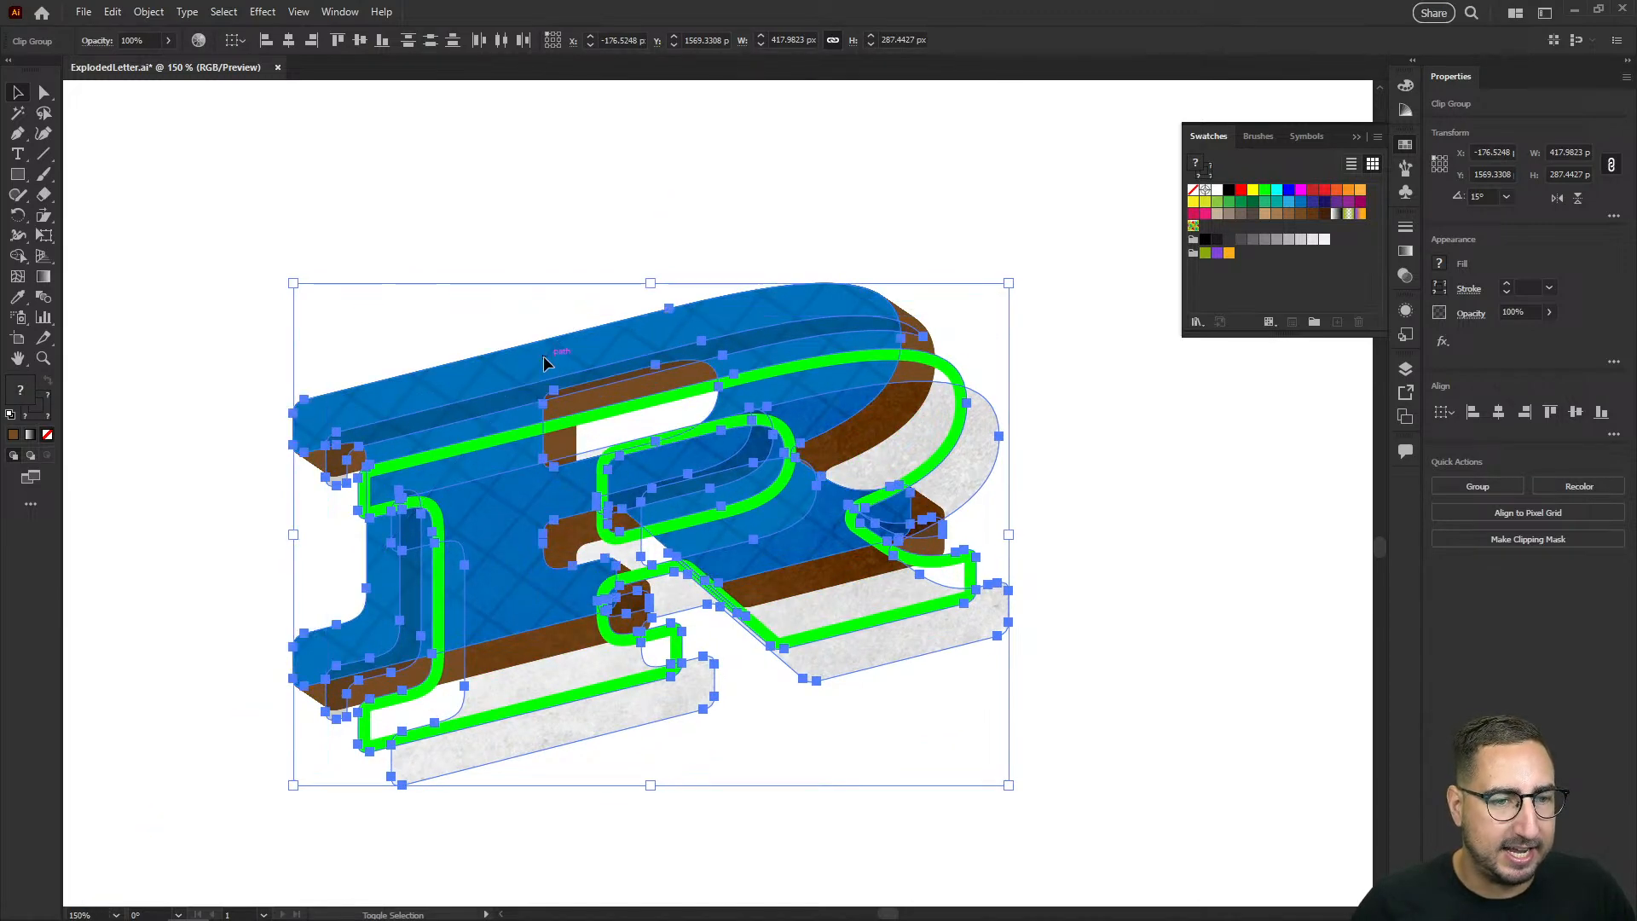
key("shift+Right")
key("shift+Down")
key("shift+Right")
key("shift+Down")
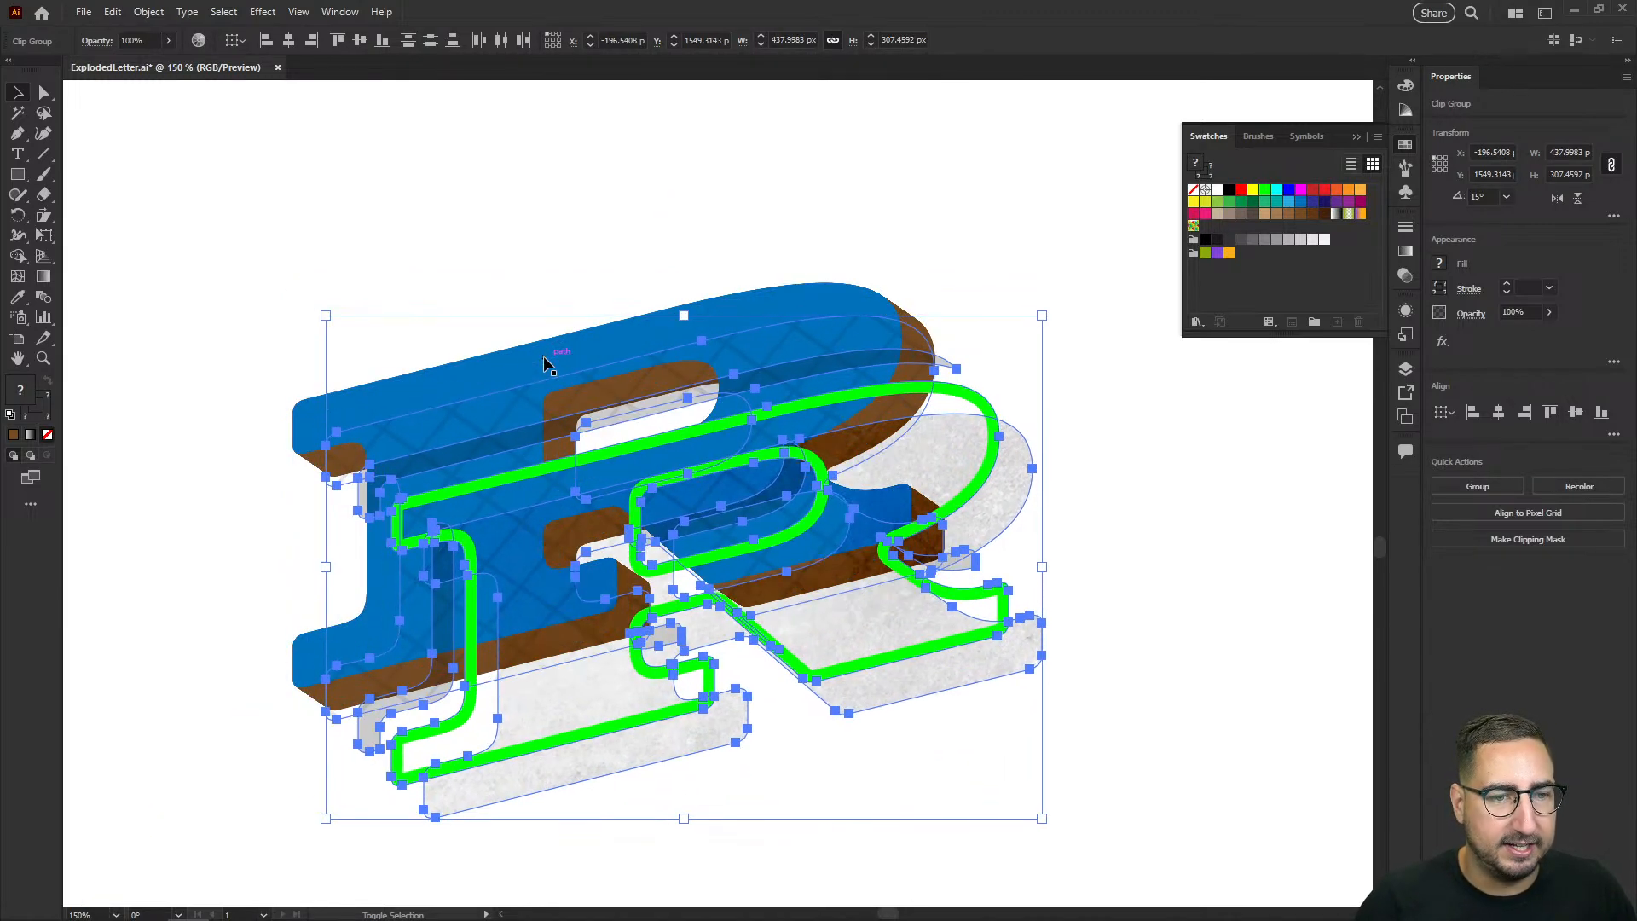
Step: Add the blue front face to the selection, move all selected layers 20 px right and down, and deselect
left_click(545, 364, "shift")
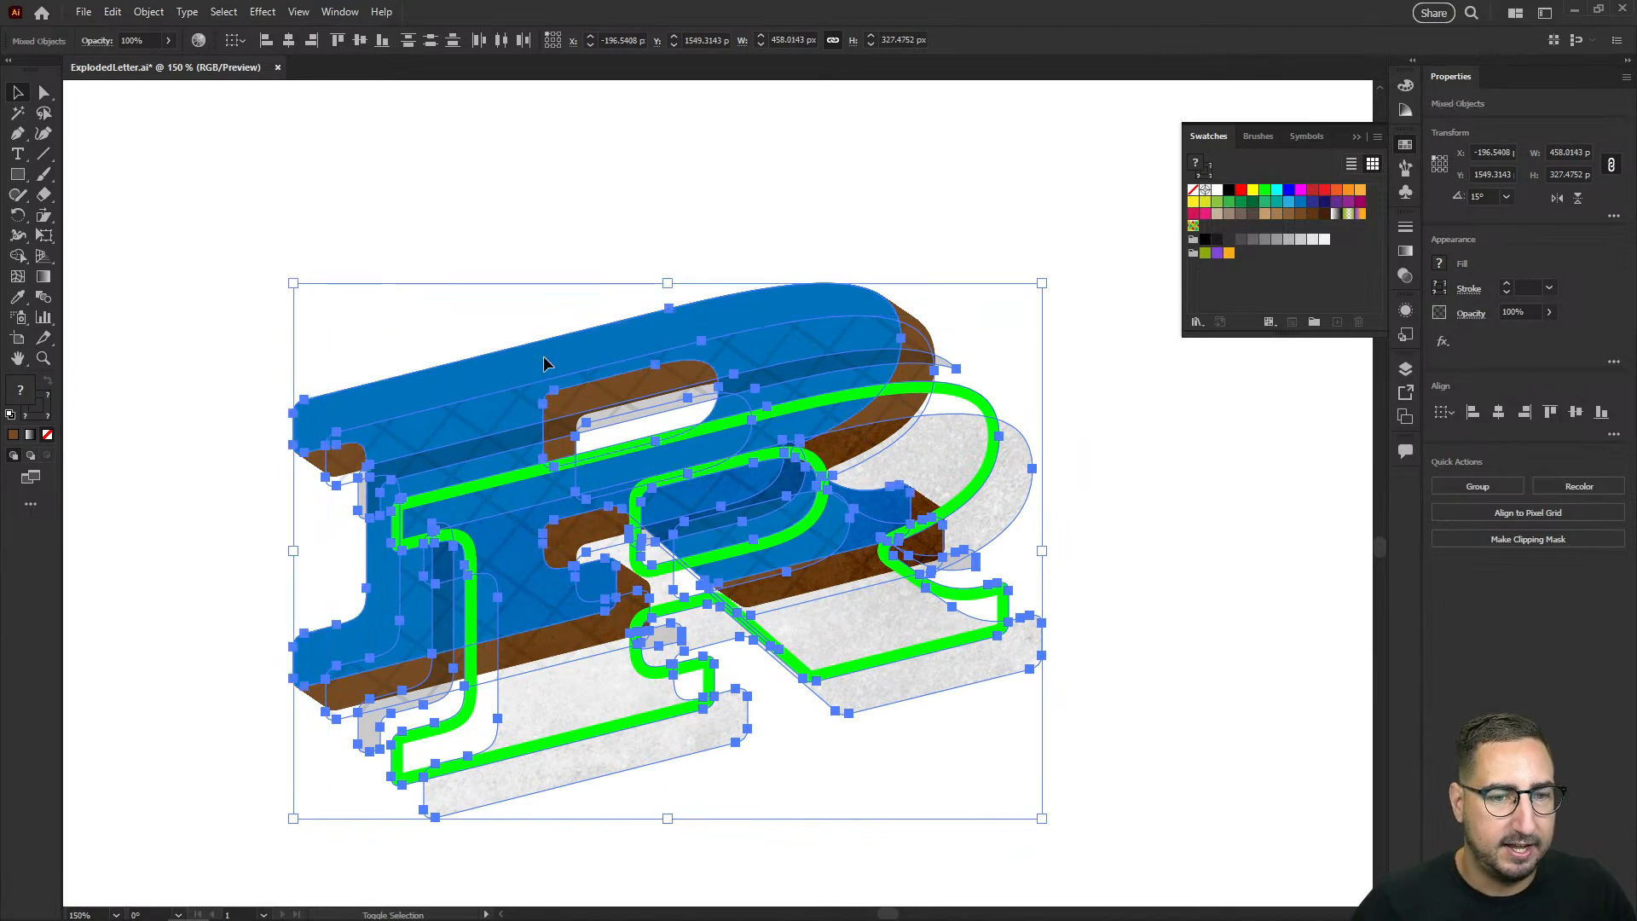
key("shift+Right")
key("shift+Down")
key("shift+Right")
key("shift+Down")
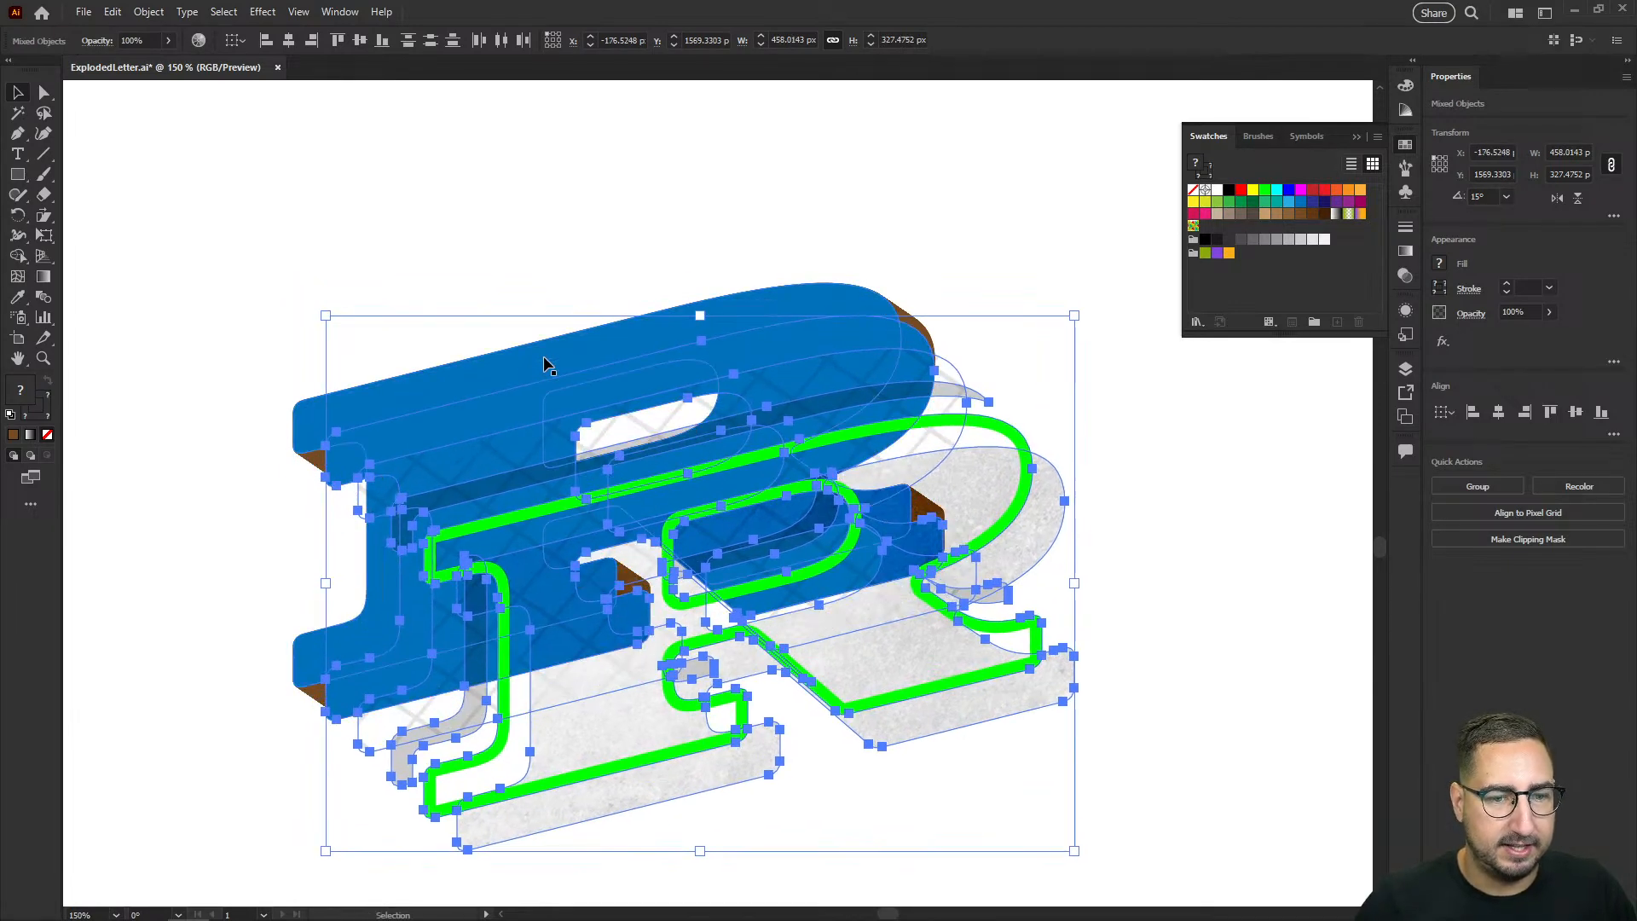
left_click(454, 281)
left_click_drag(480, 306, 381, 207)
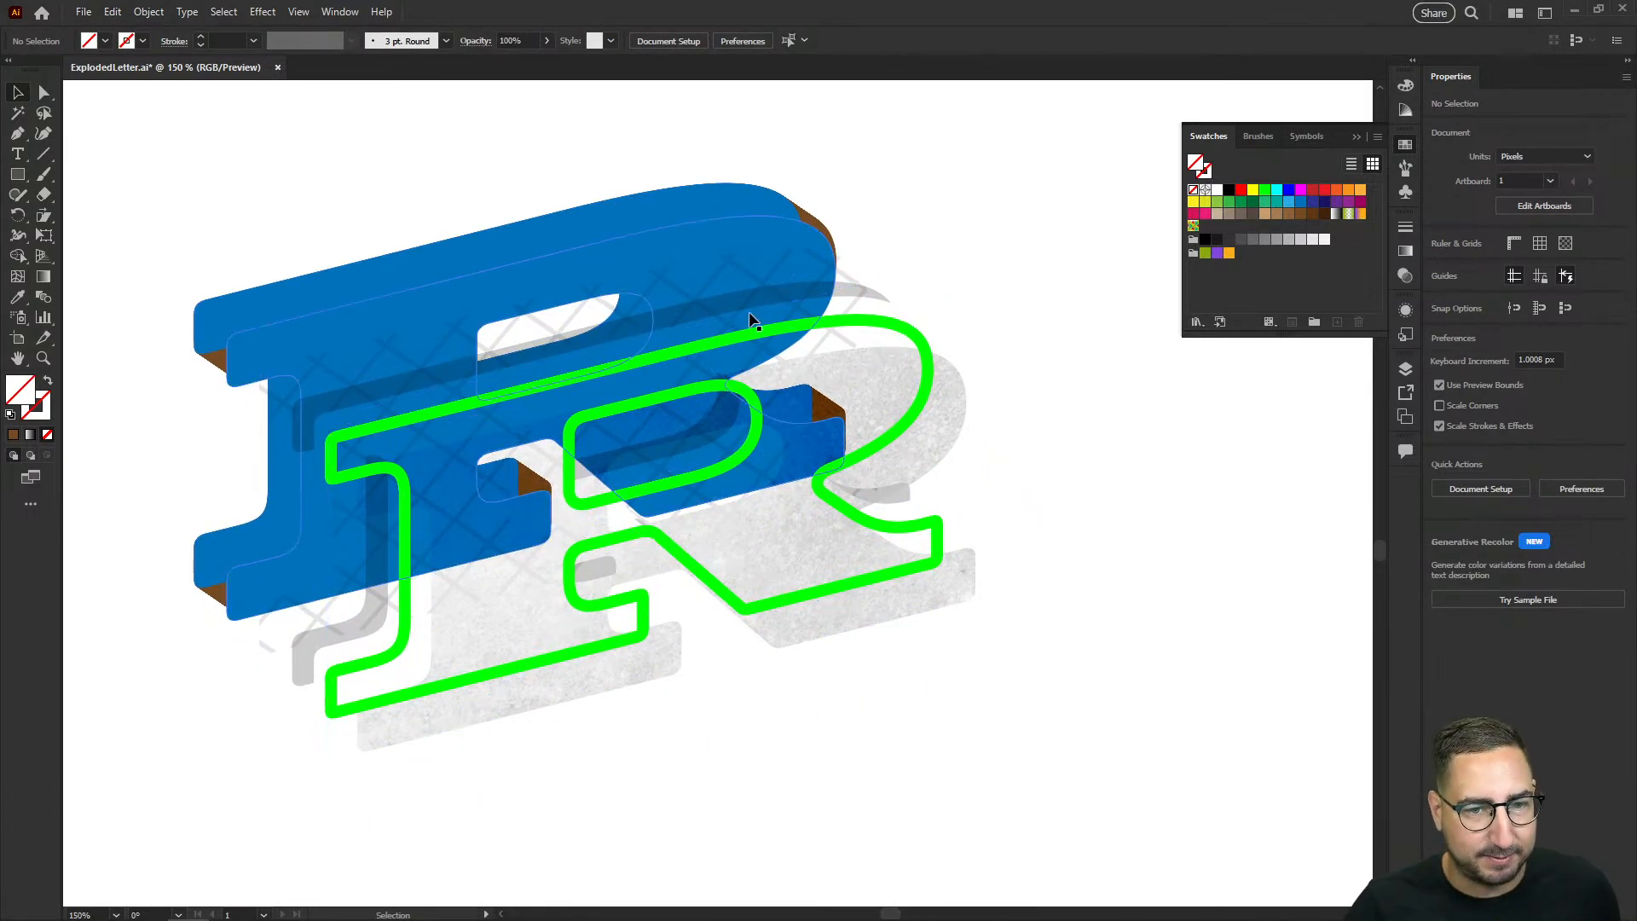
Step: Apply a black Outer Glow to the speckled texture layer in Normal mode with 30% opacity
left_click(958, 416)
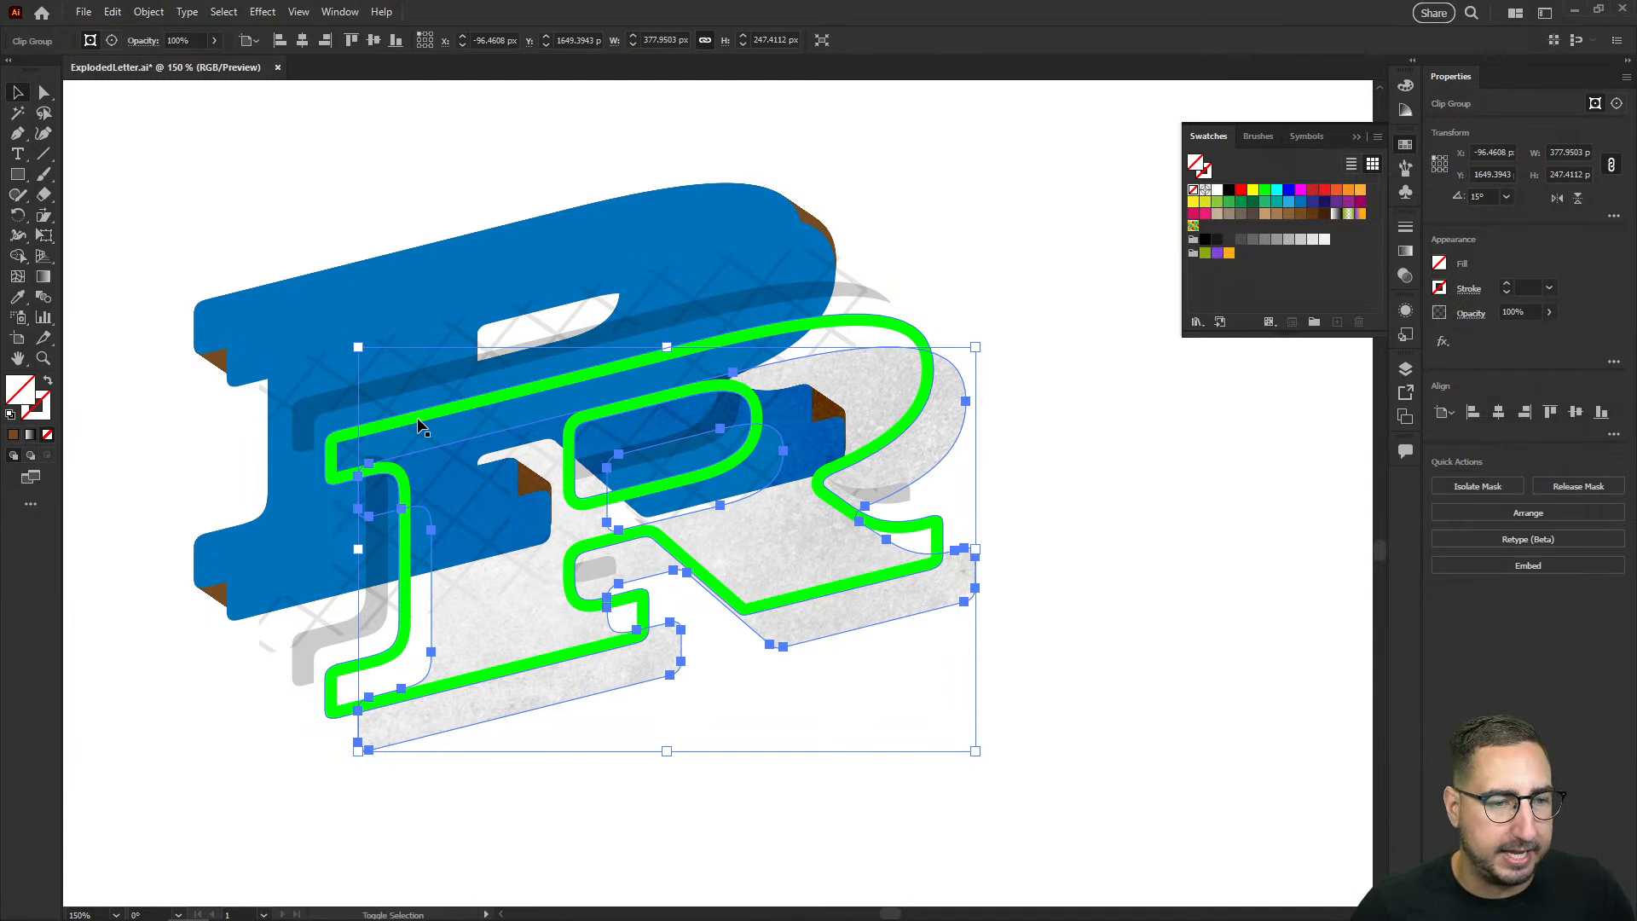
left_click(262, 12)
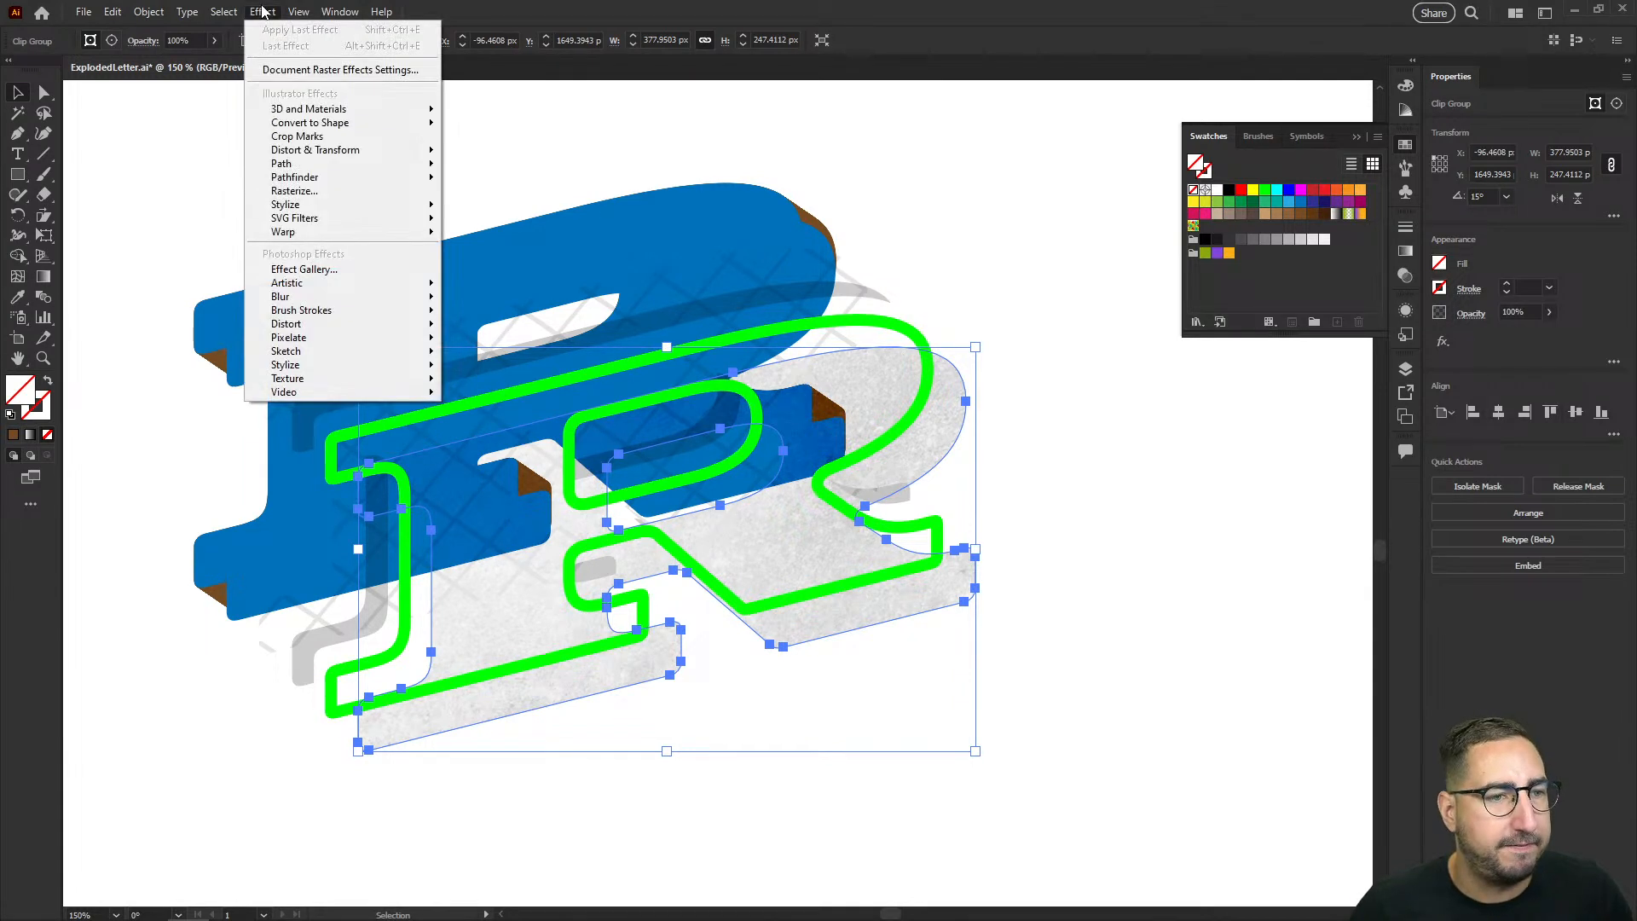
mouse_move(361, 213)
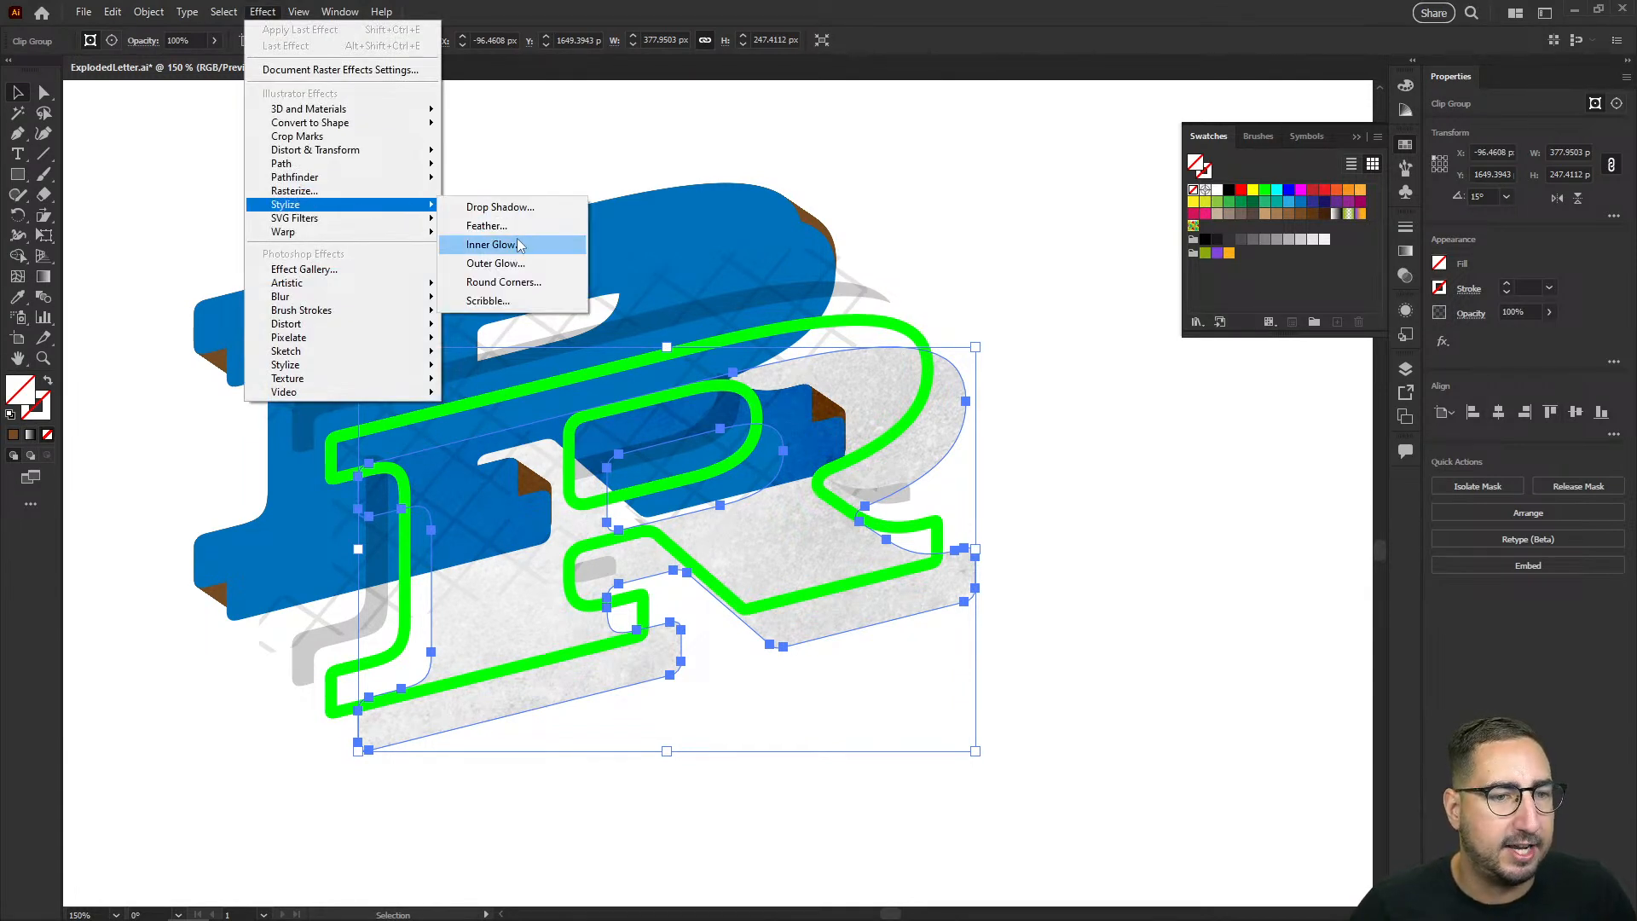
left_click(510, 266)
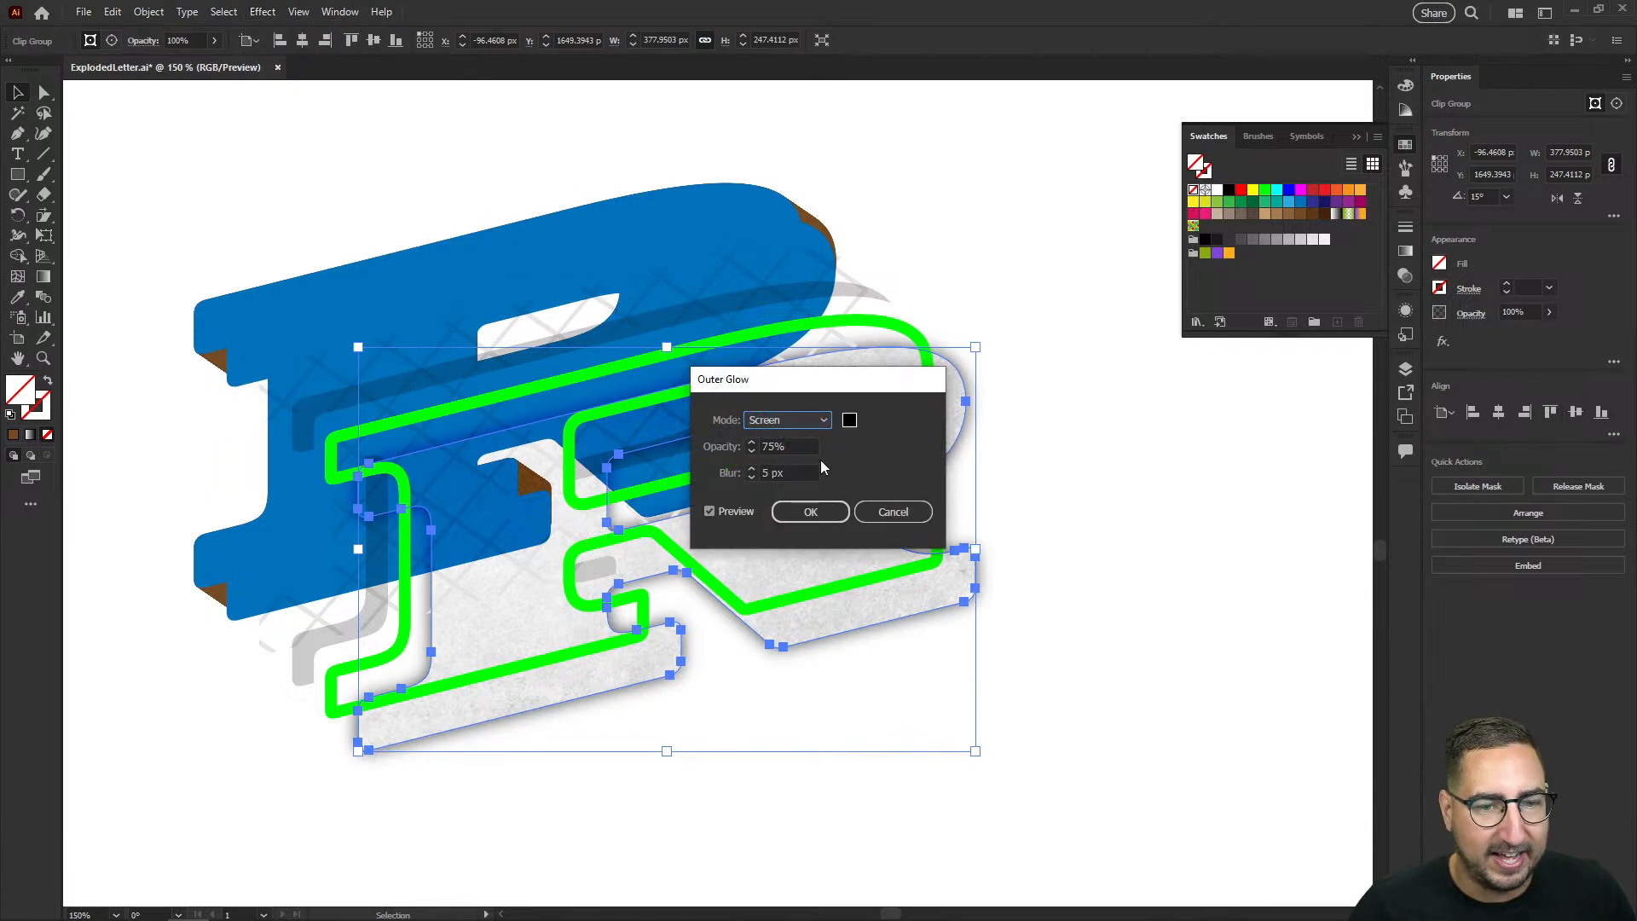
left_click(790, 420)
left_click(785, 428)
left_click_drag(819, 378, 1142, 461)
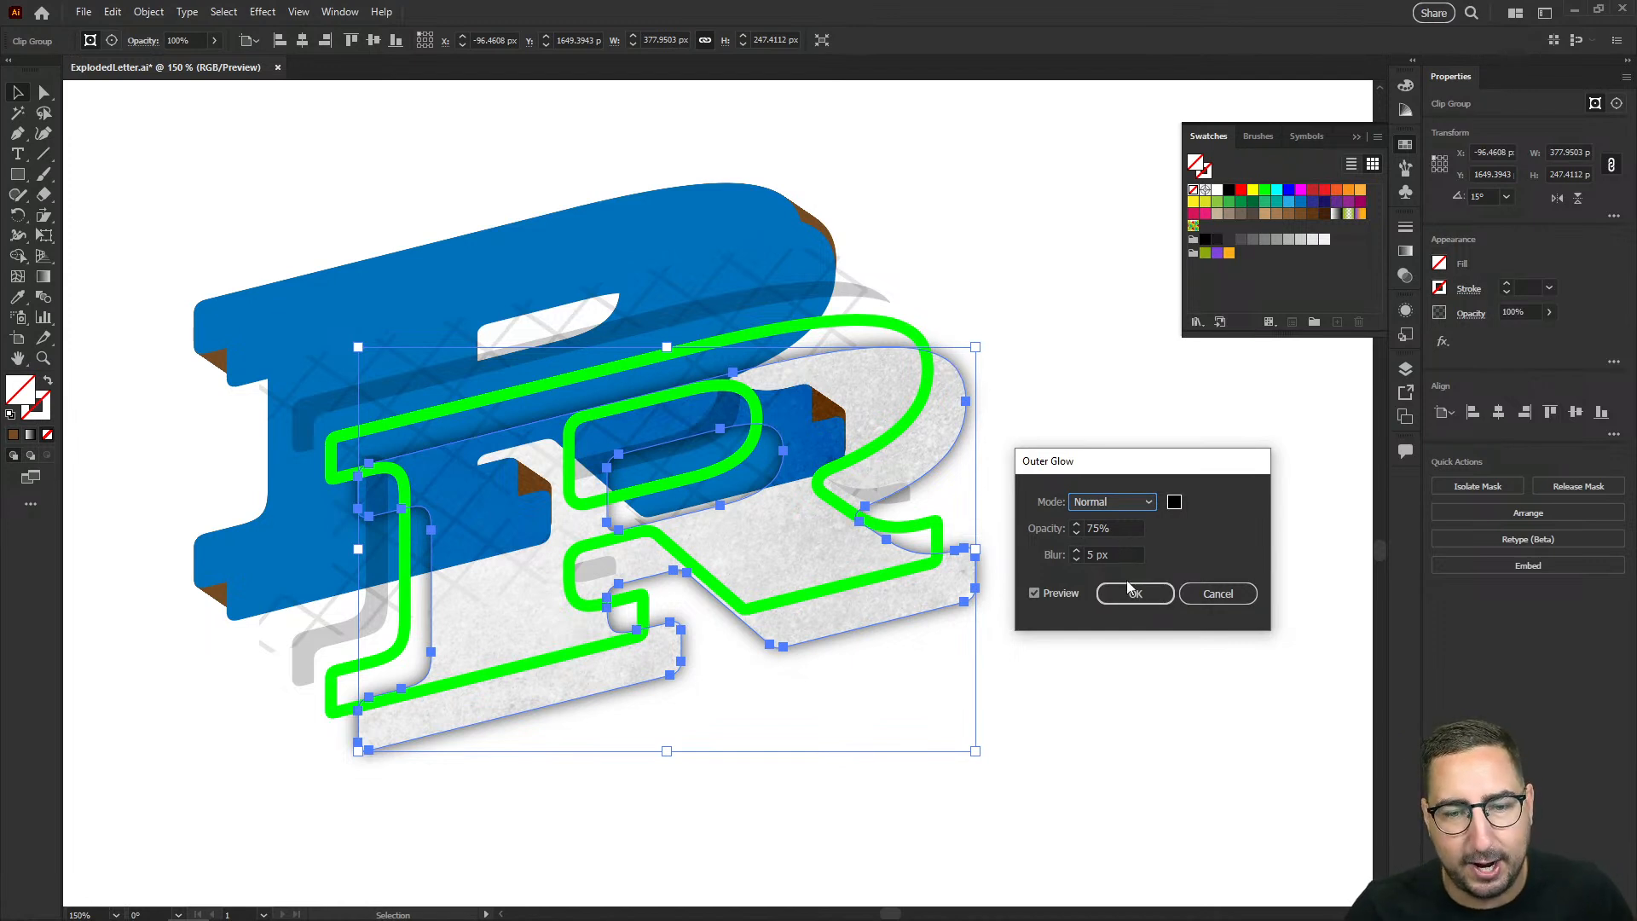
left_click(1106, 529)
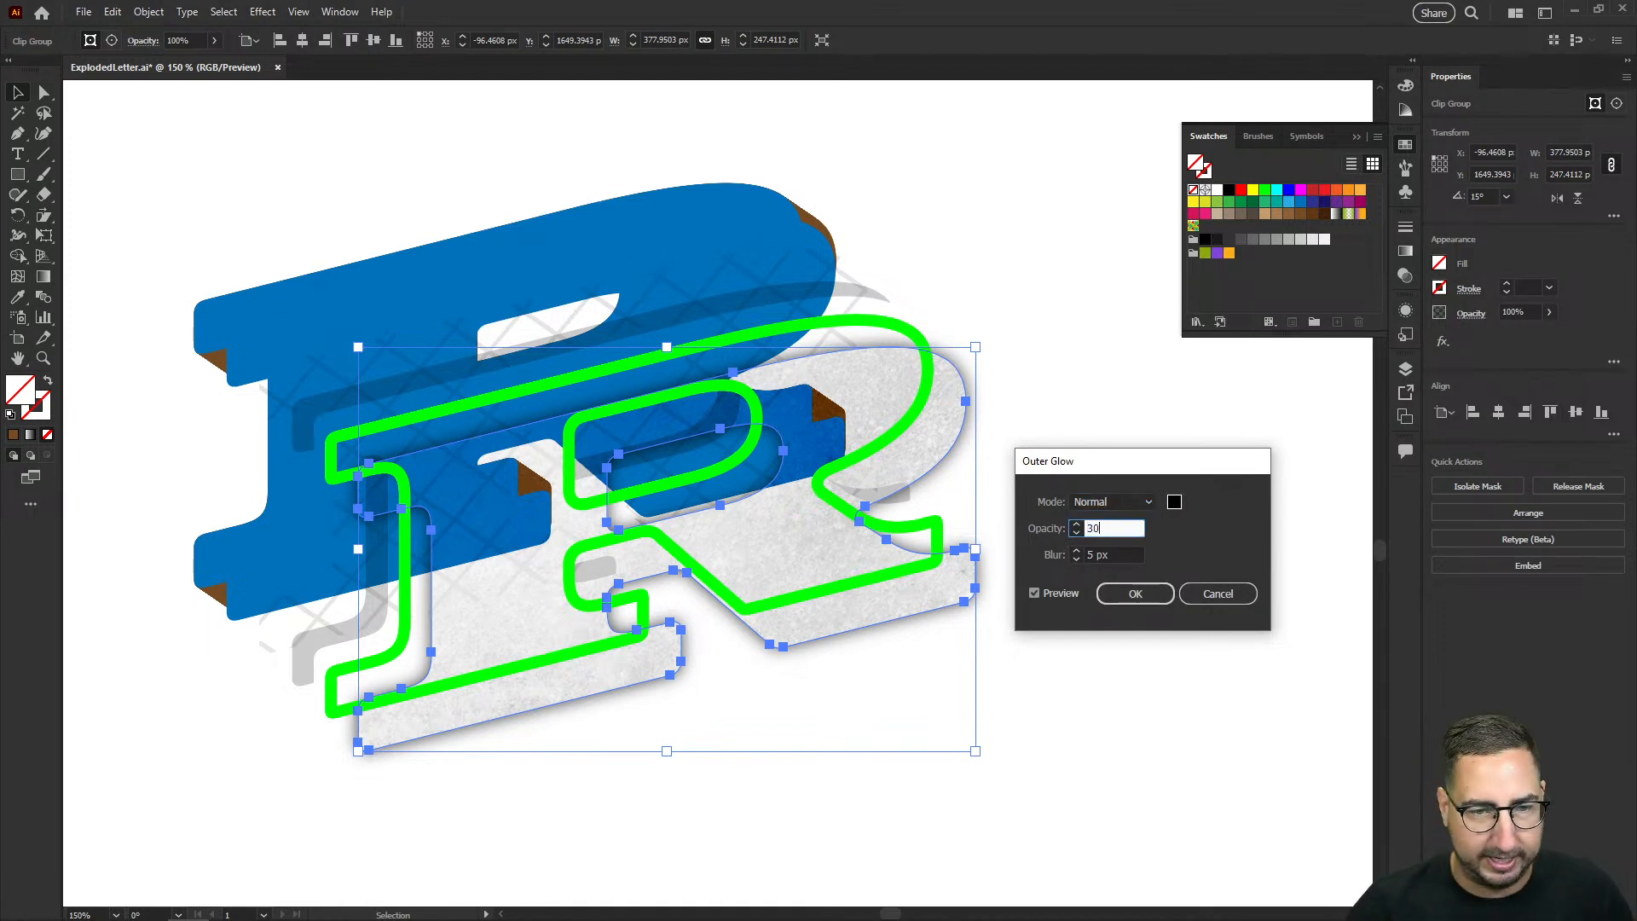
key("Tab")
key("Return")
key("ctrl+z")
key("ctrl+shift+z")
key("ctrl+z")
Step: Apply the same Outer Glow effect to the green outline and deselect it
left_click(909, 339)
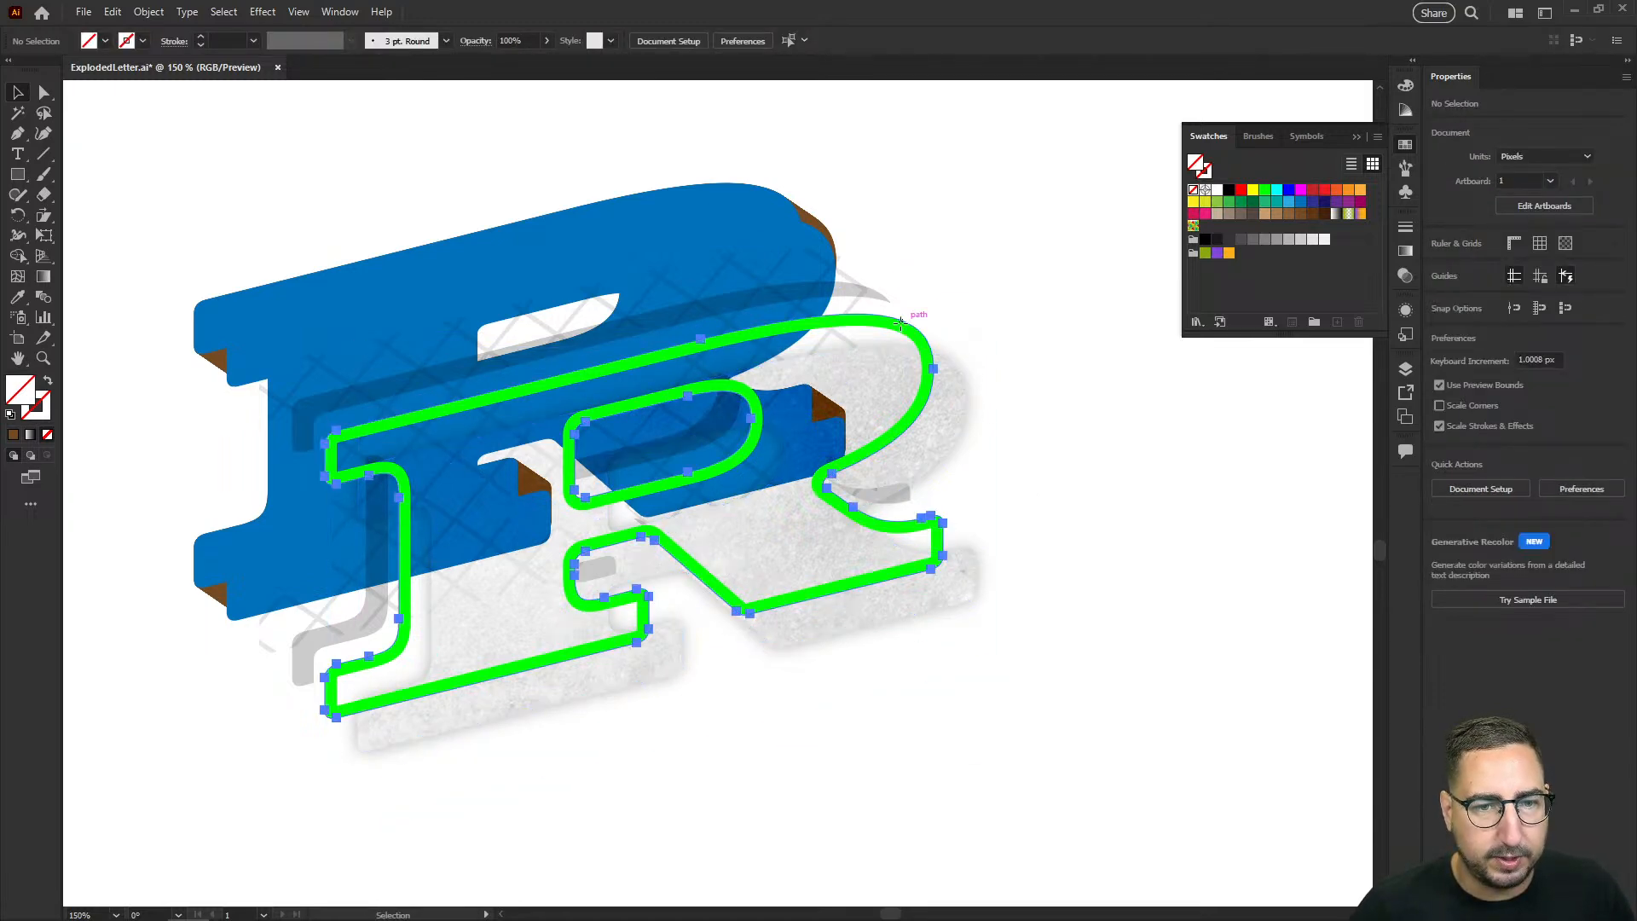
left_click(265, 14)
left_click(281, 27)
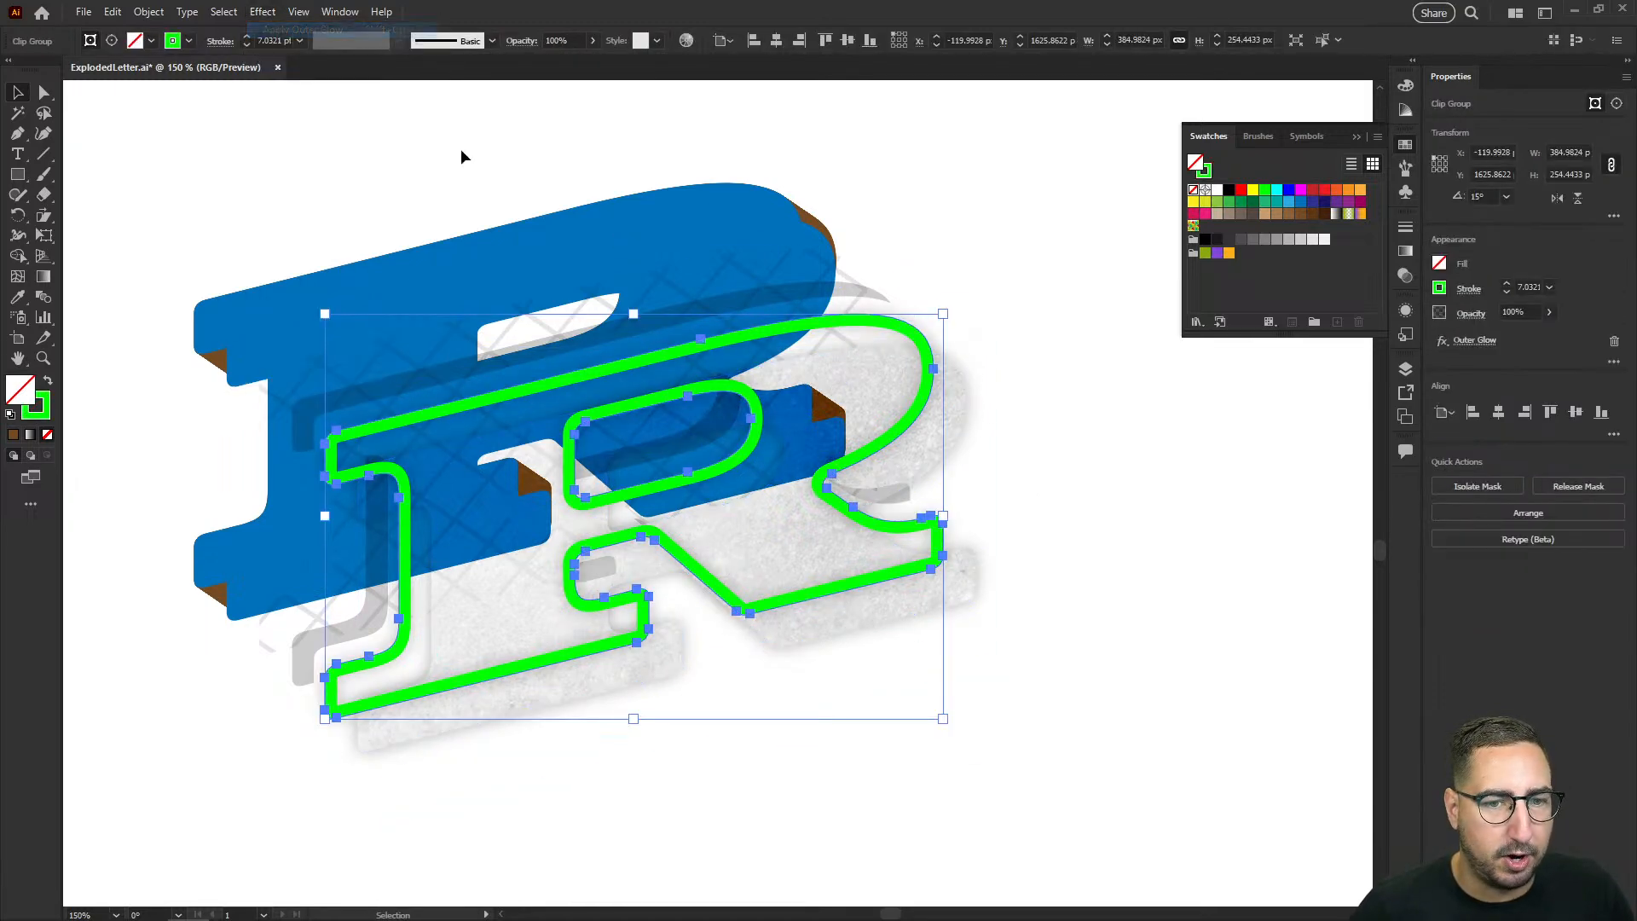
left_click(1053, 286)
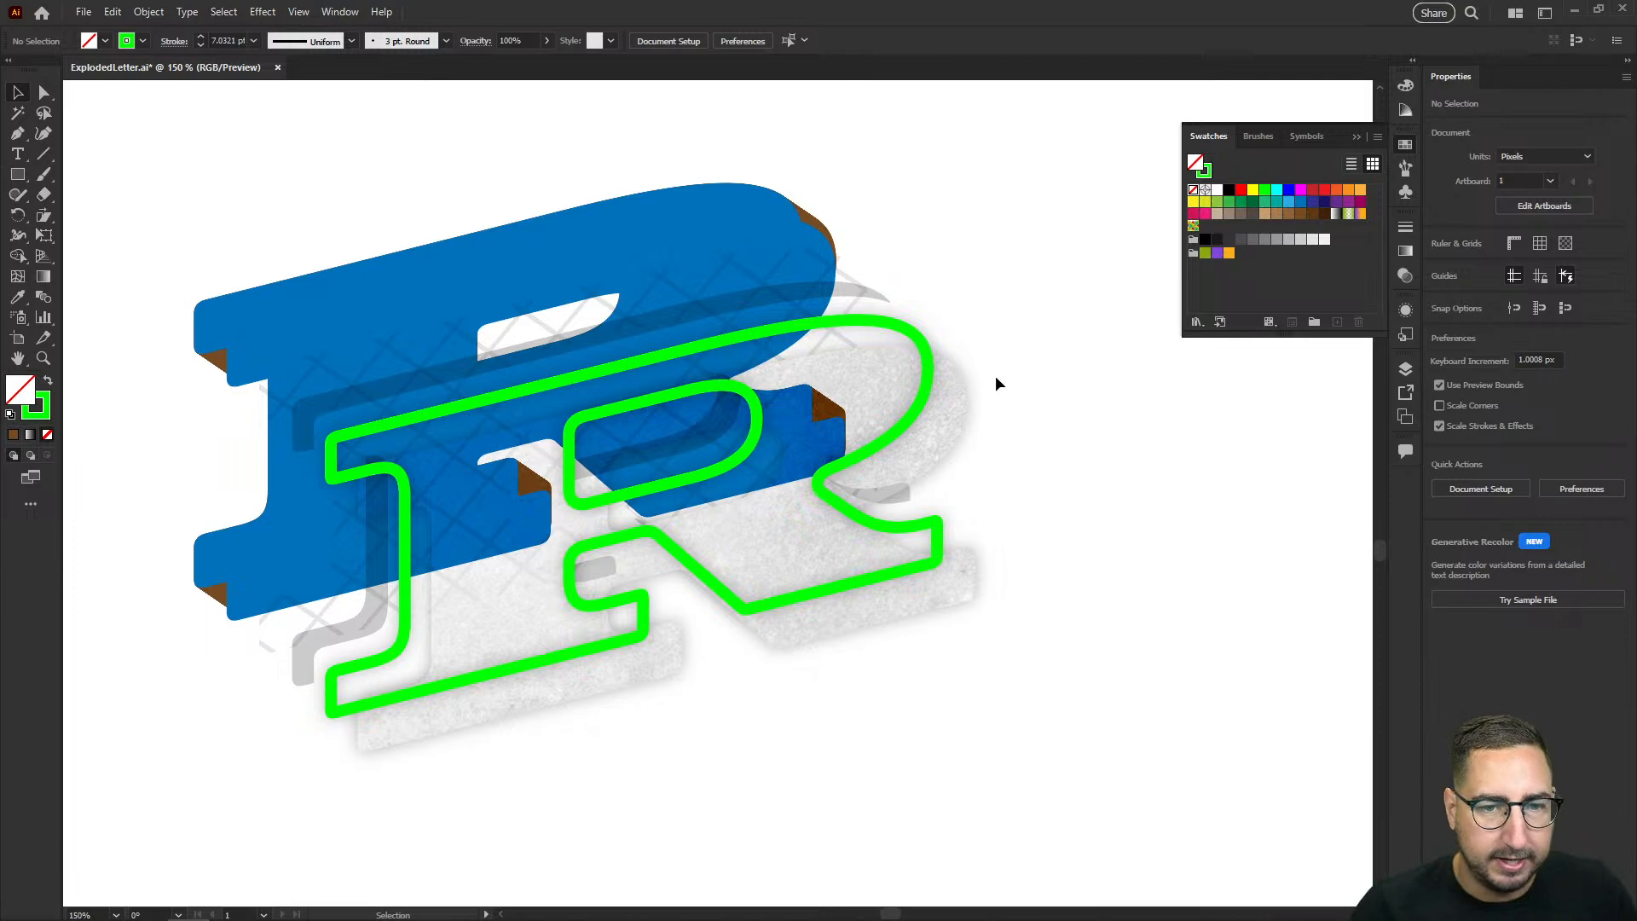
Step: Inspect the glow up close and recolor the bright green outline with the dark green swatch
key("z")
left_click(925, 374)
triple_click(719, 485)
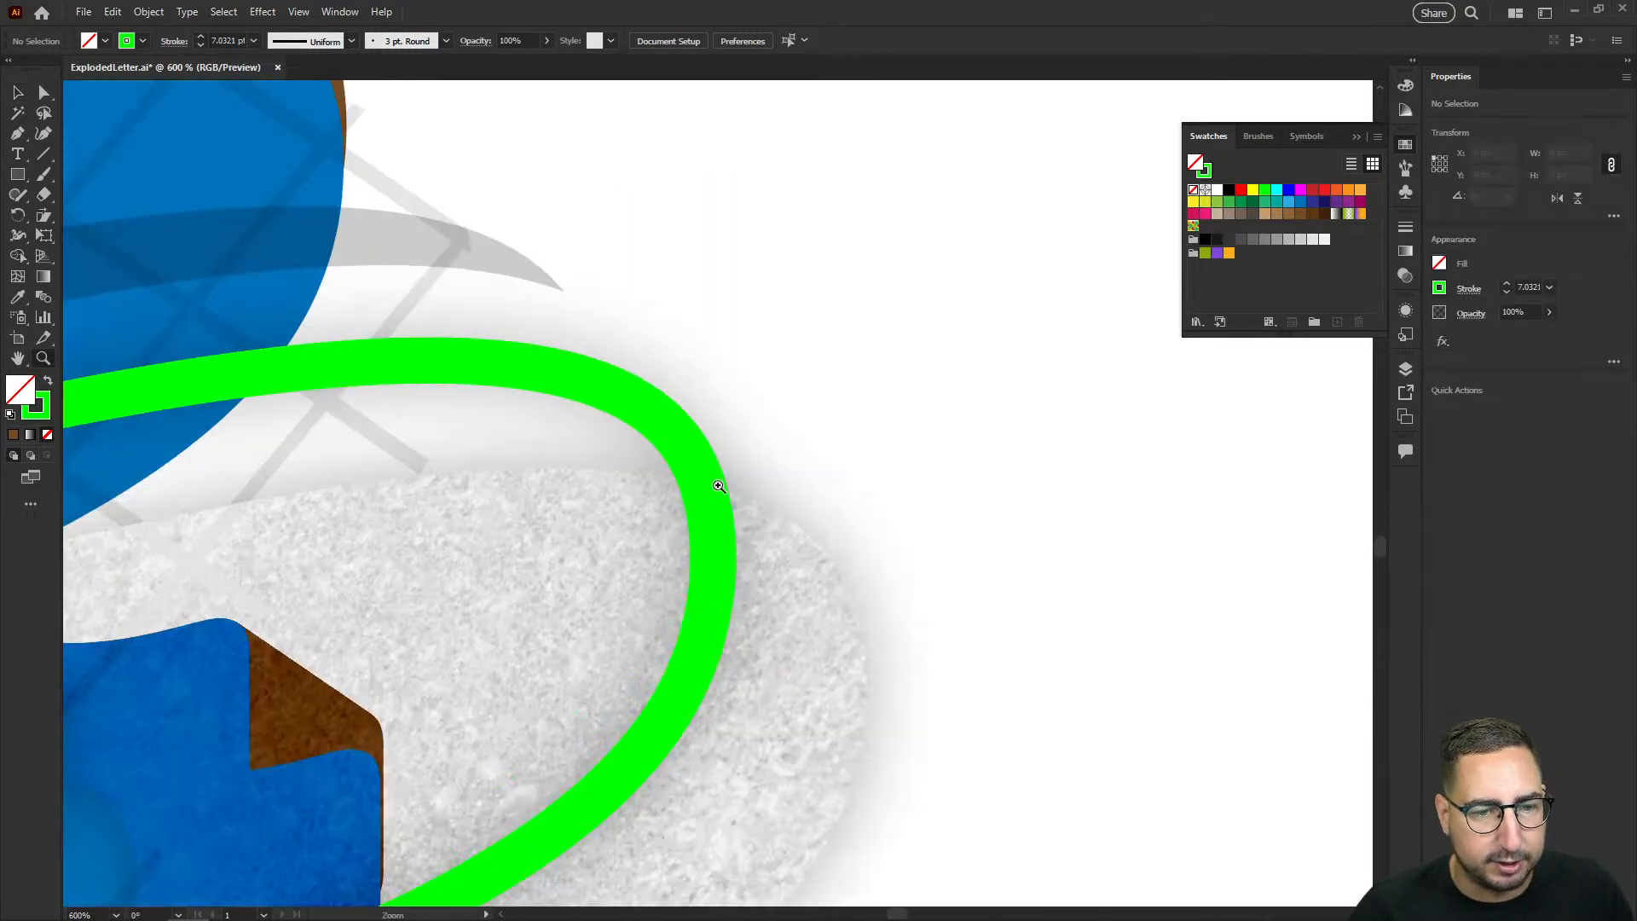
double_click(719, 486)
key("v")
left_click(815, 578)
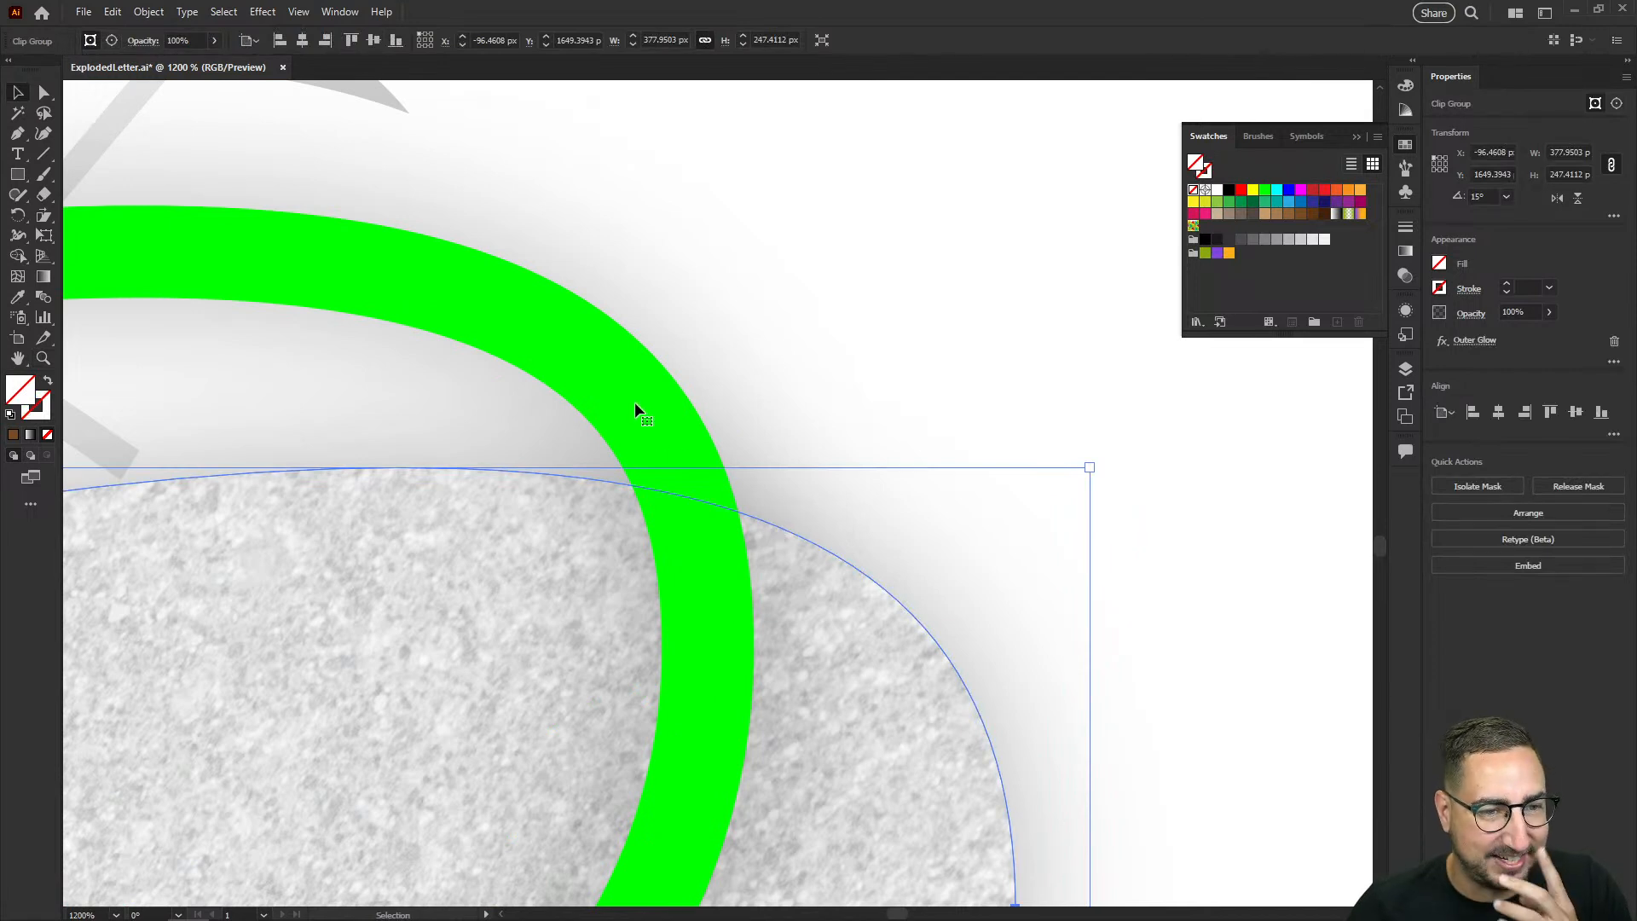
left_click(570, 294)
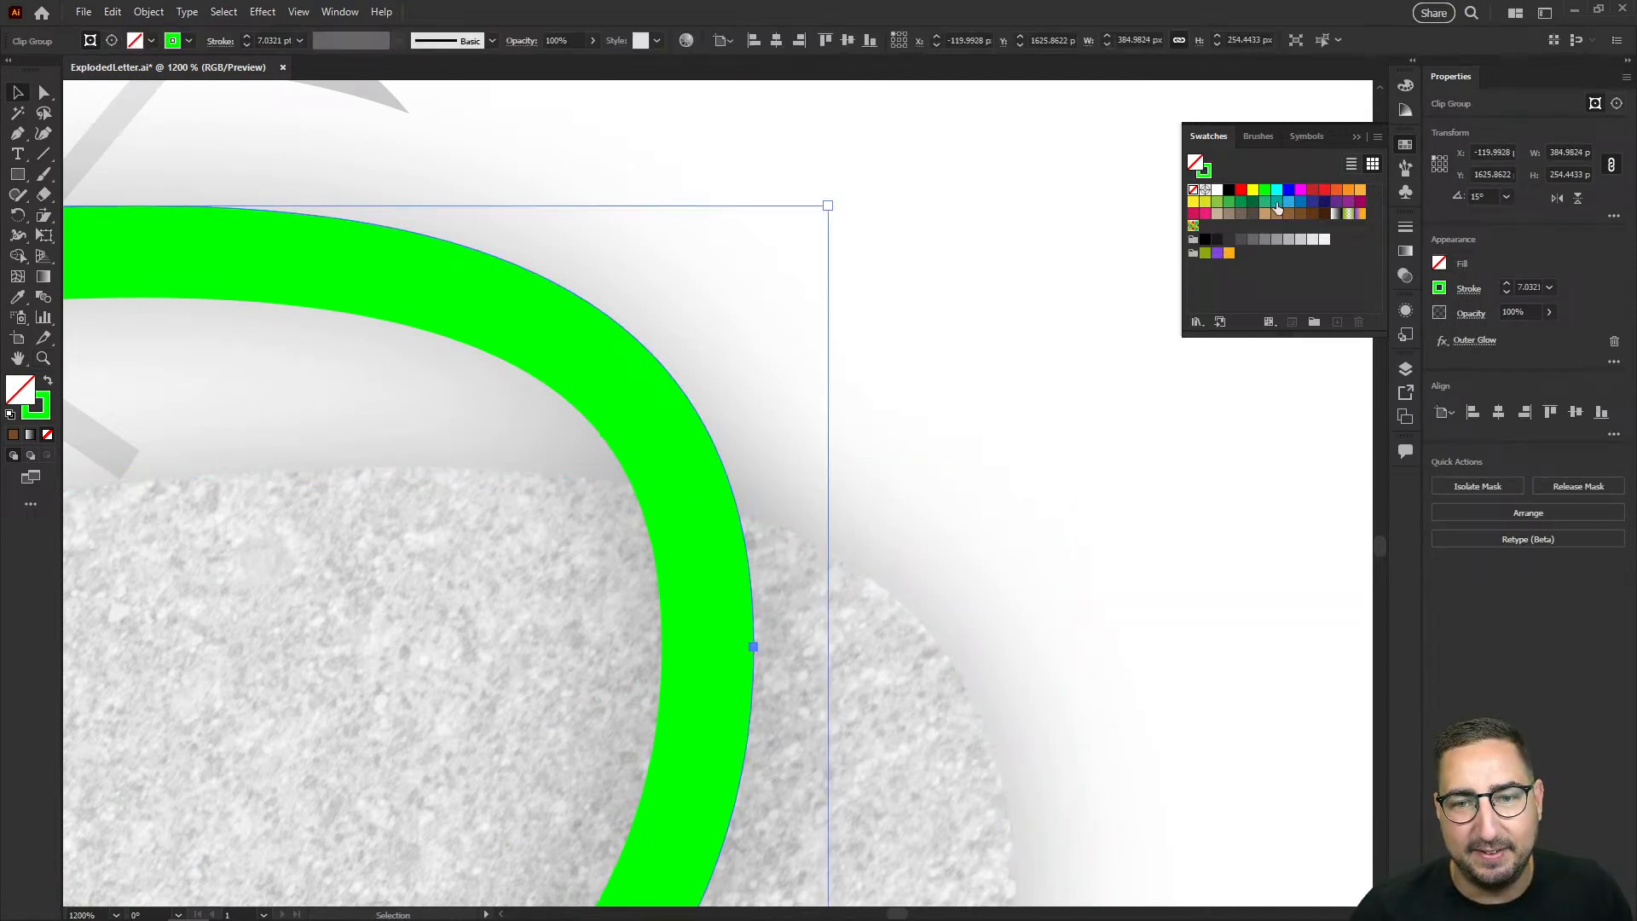
left_click(1253, 202)
left_click(1021, 339)
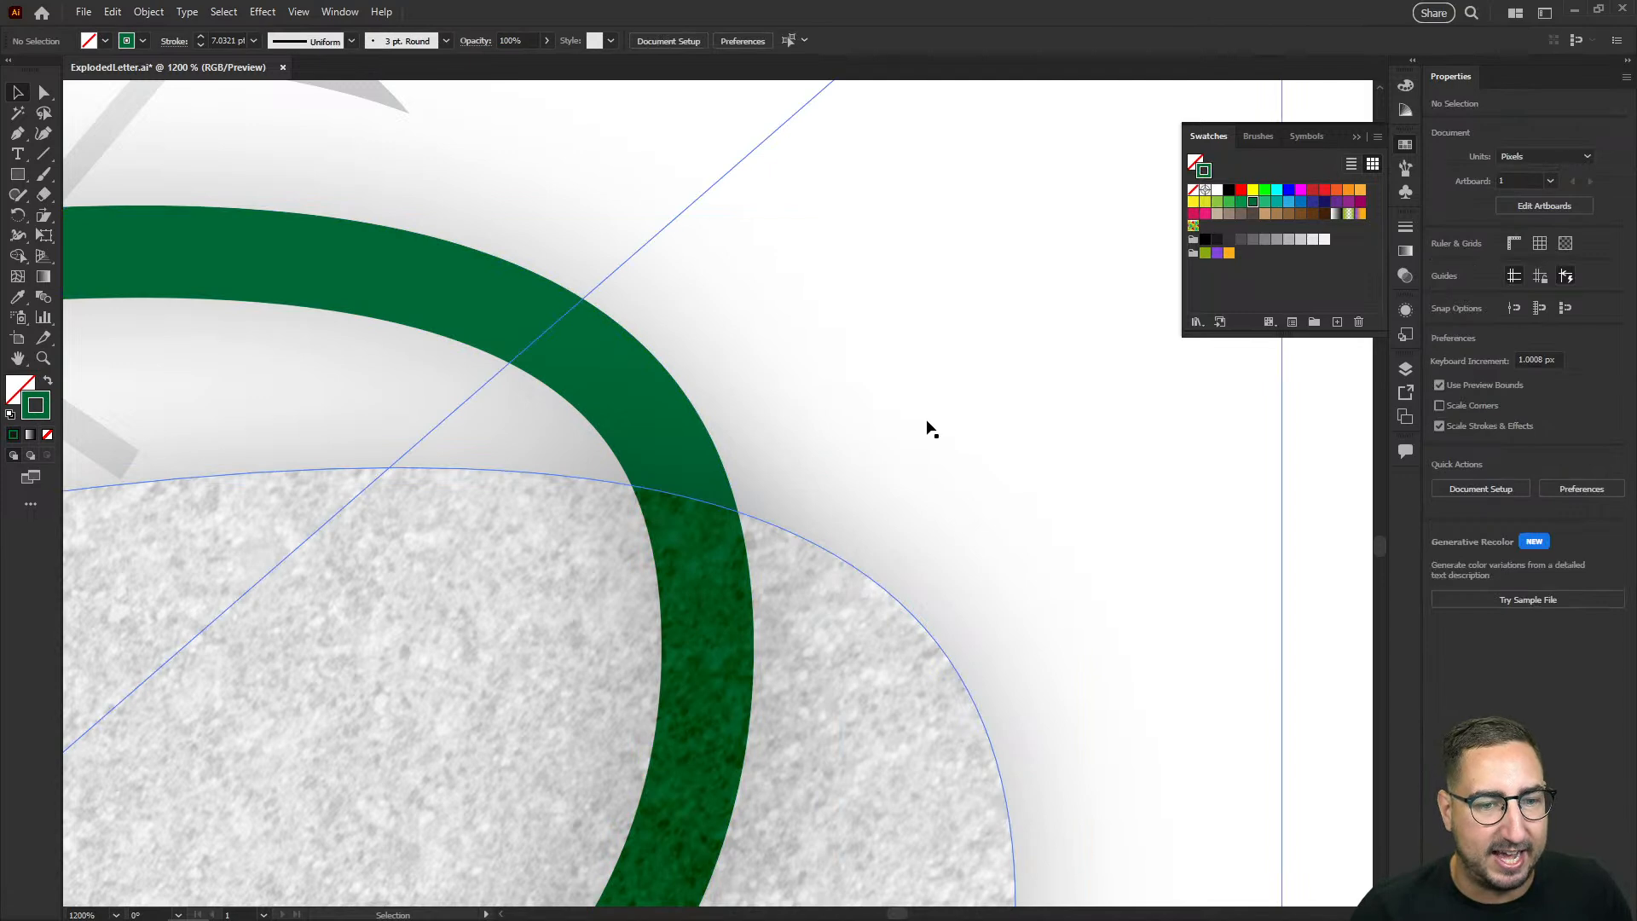
Step: Select the speckled texture layer and move it 10 px right and 10 px down
key("z")
left_click(588, 551, "alt")
left_click(588, 551, "alt")
left_click(588, 551, "alt")
left_click(588, 551, "alt")
left_click(689, 509, "alt")
left_click(690, 510, "alt")
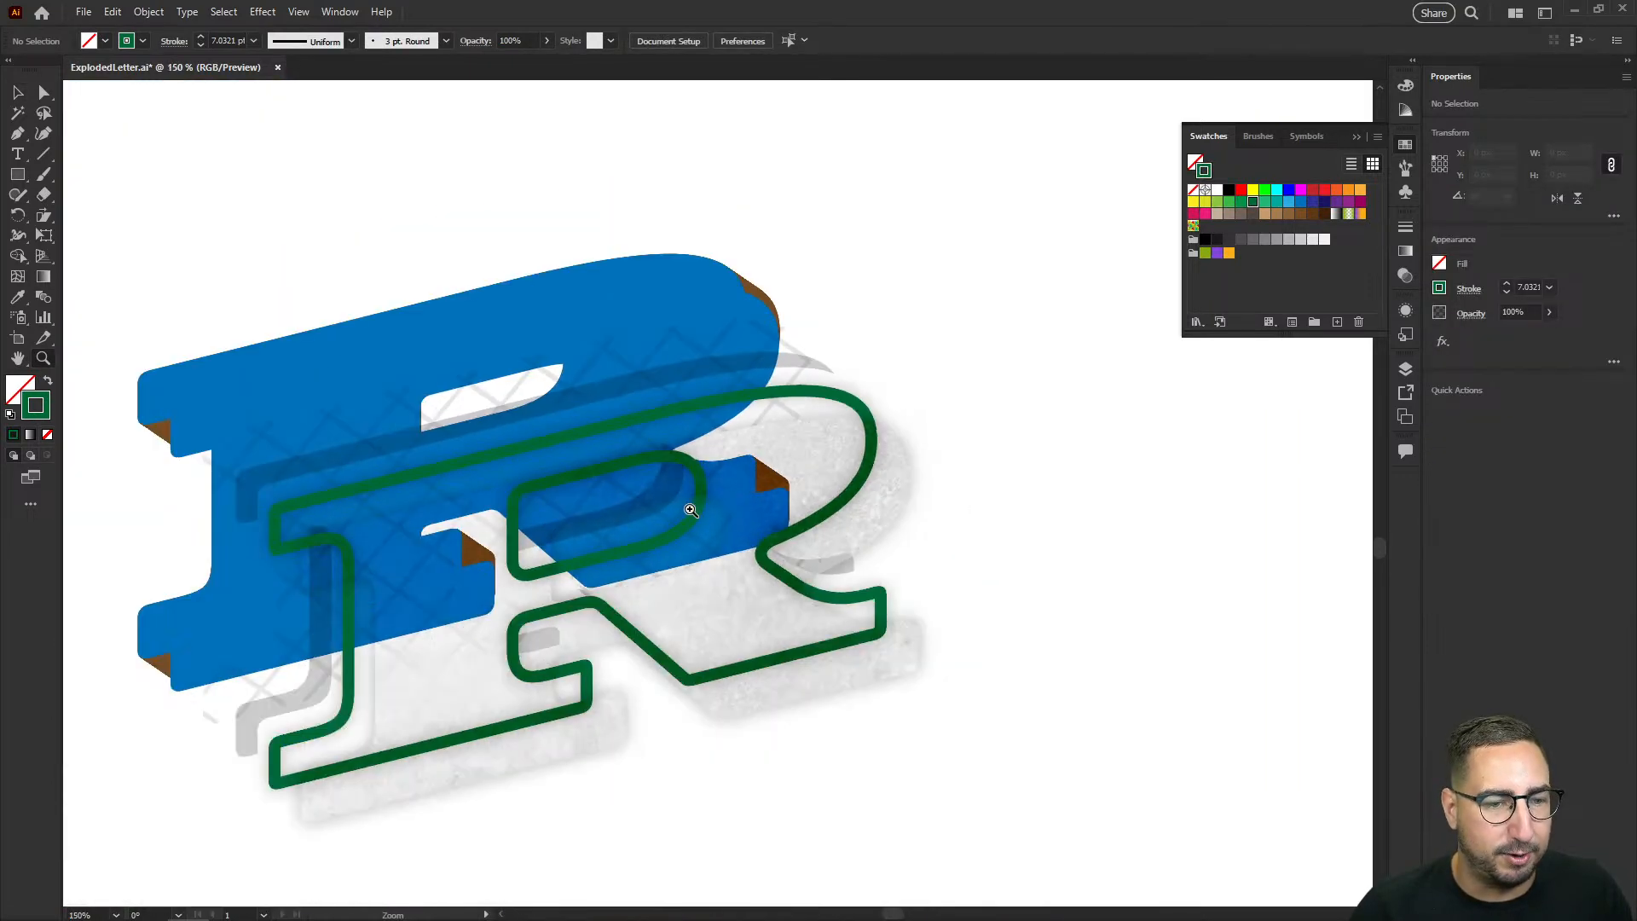
key("v")
left_click(797, 461)
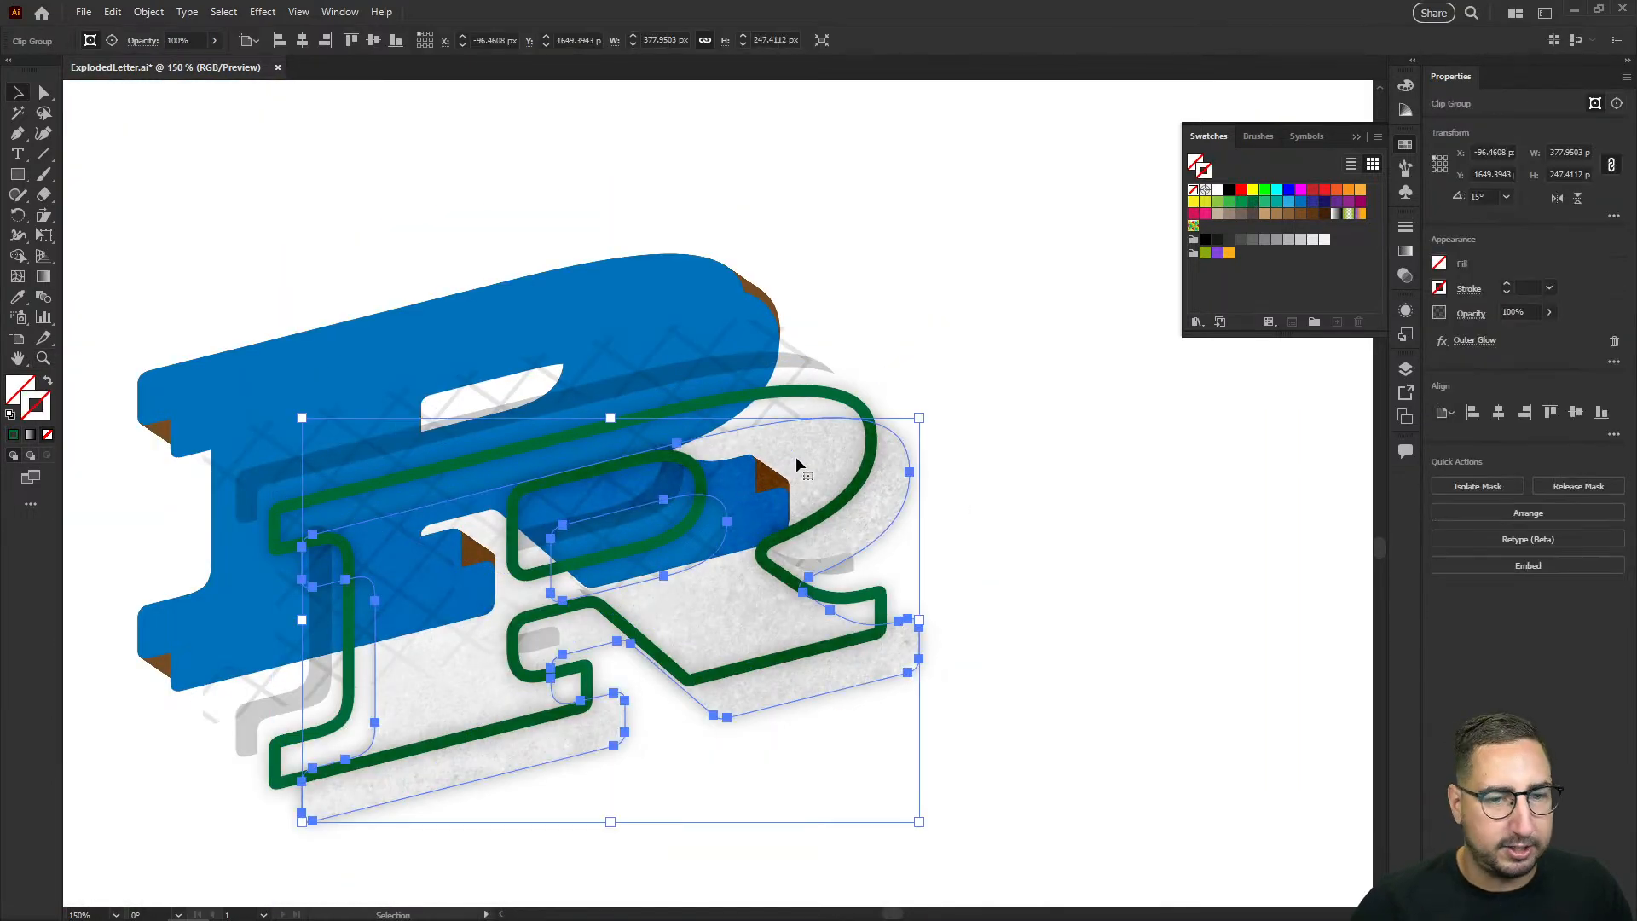
key("shift+Down")
key("shift+Right")
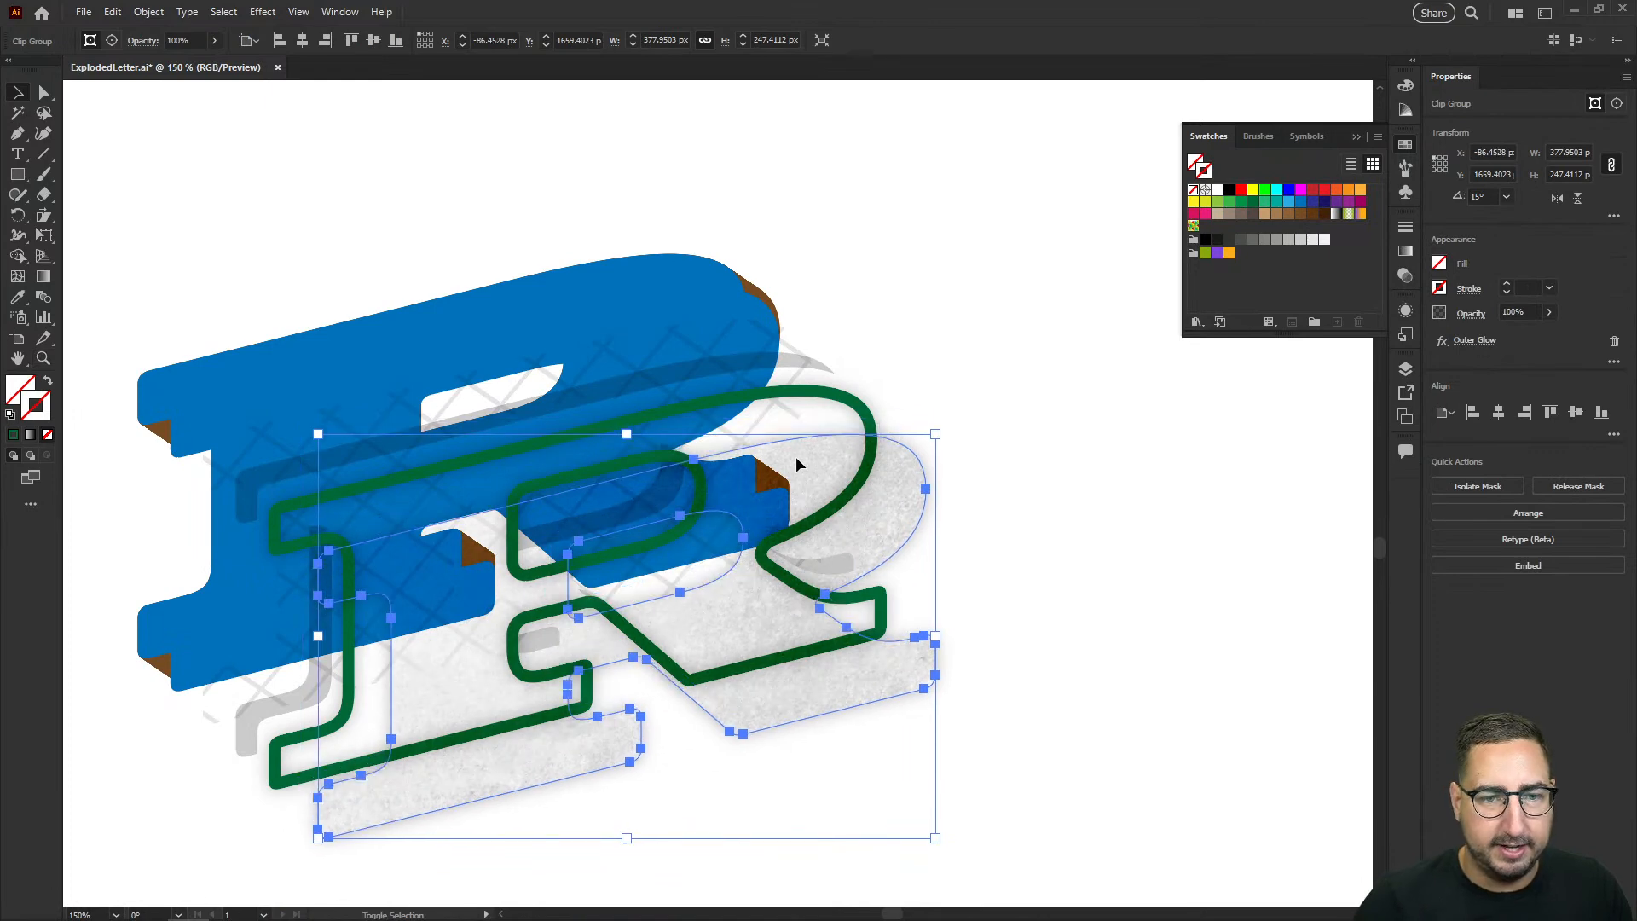
Step: Reselect only the speckled texture layer and move it another 10 px right and down
left_click(857, 405, "shift")
left_click(944, 454)
left_click(897, 488)
key("shift+Right")
key("shift+Down")
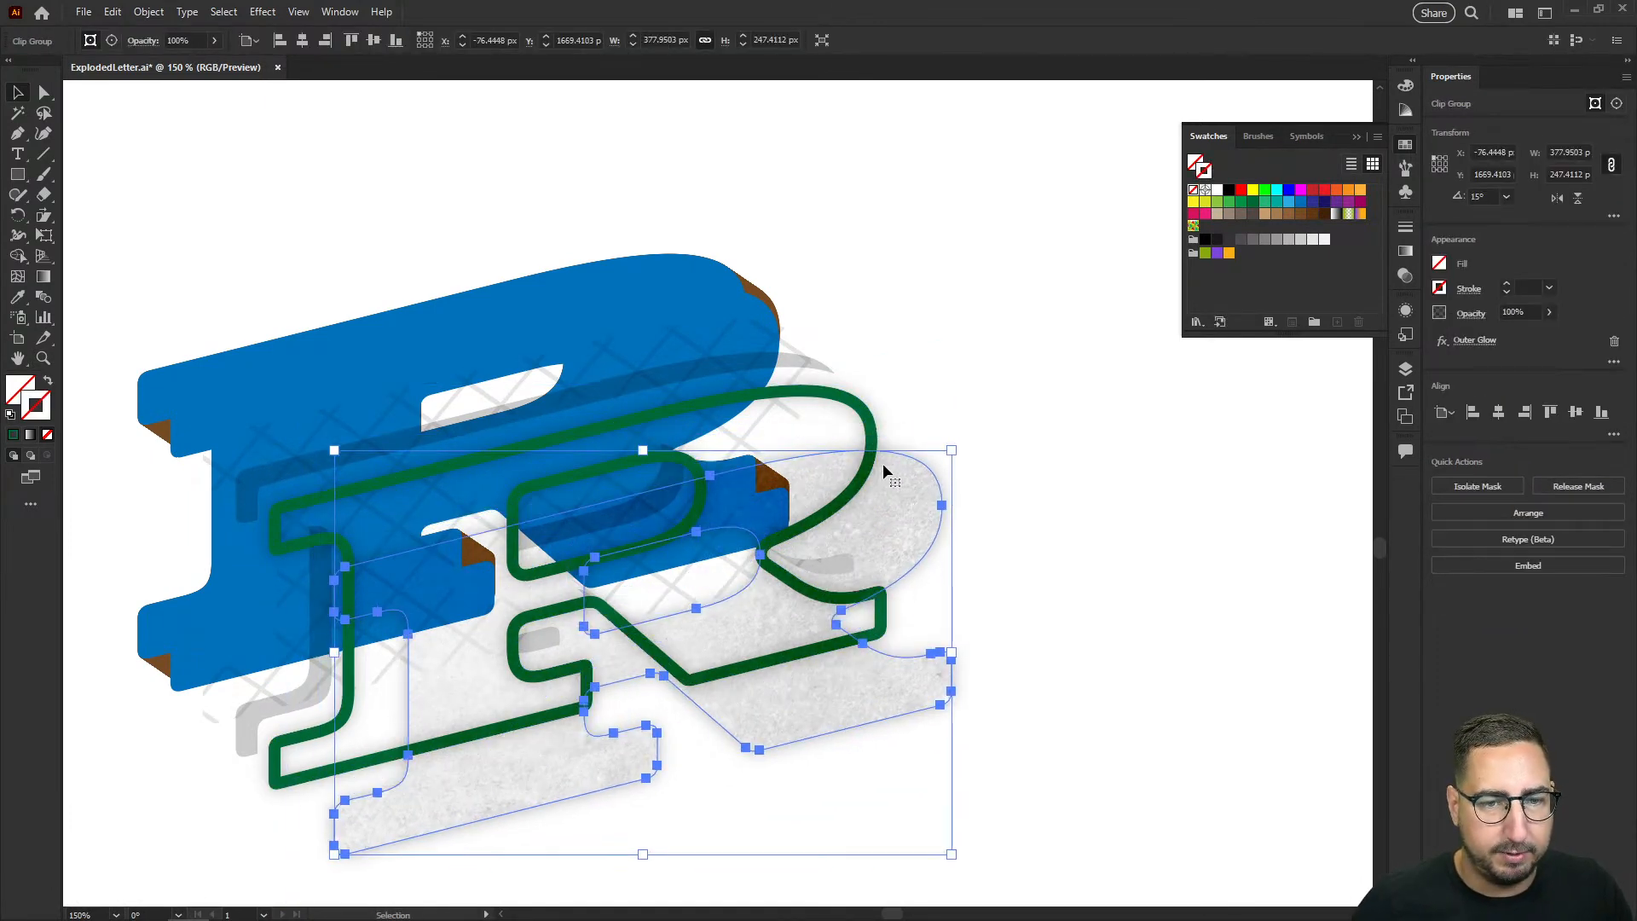
Step: Add the dark green outline to the selection and move it with the texture 10 px right and down
left_click(858, 404, "shift")
key("shift+Right")
key("shift+Down")
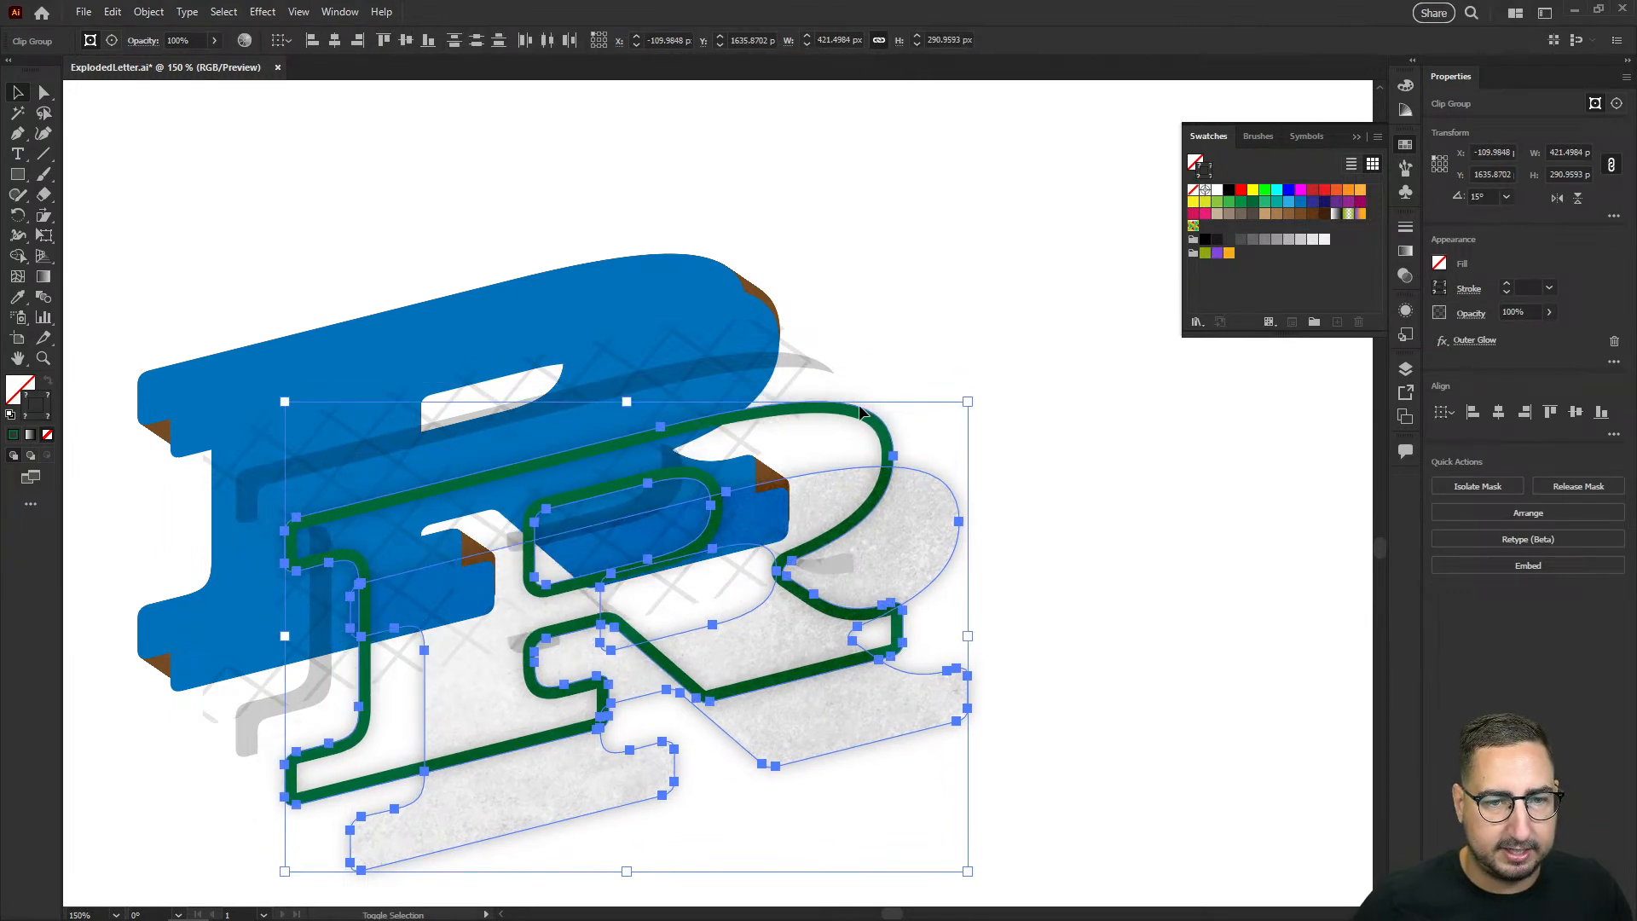
Step: Add the inner shadow layer to the selection and move the selected layers 10 px right and down
left_click(833, 375, "shift")
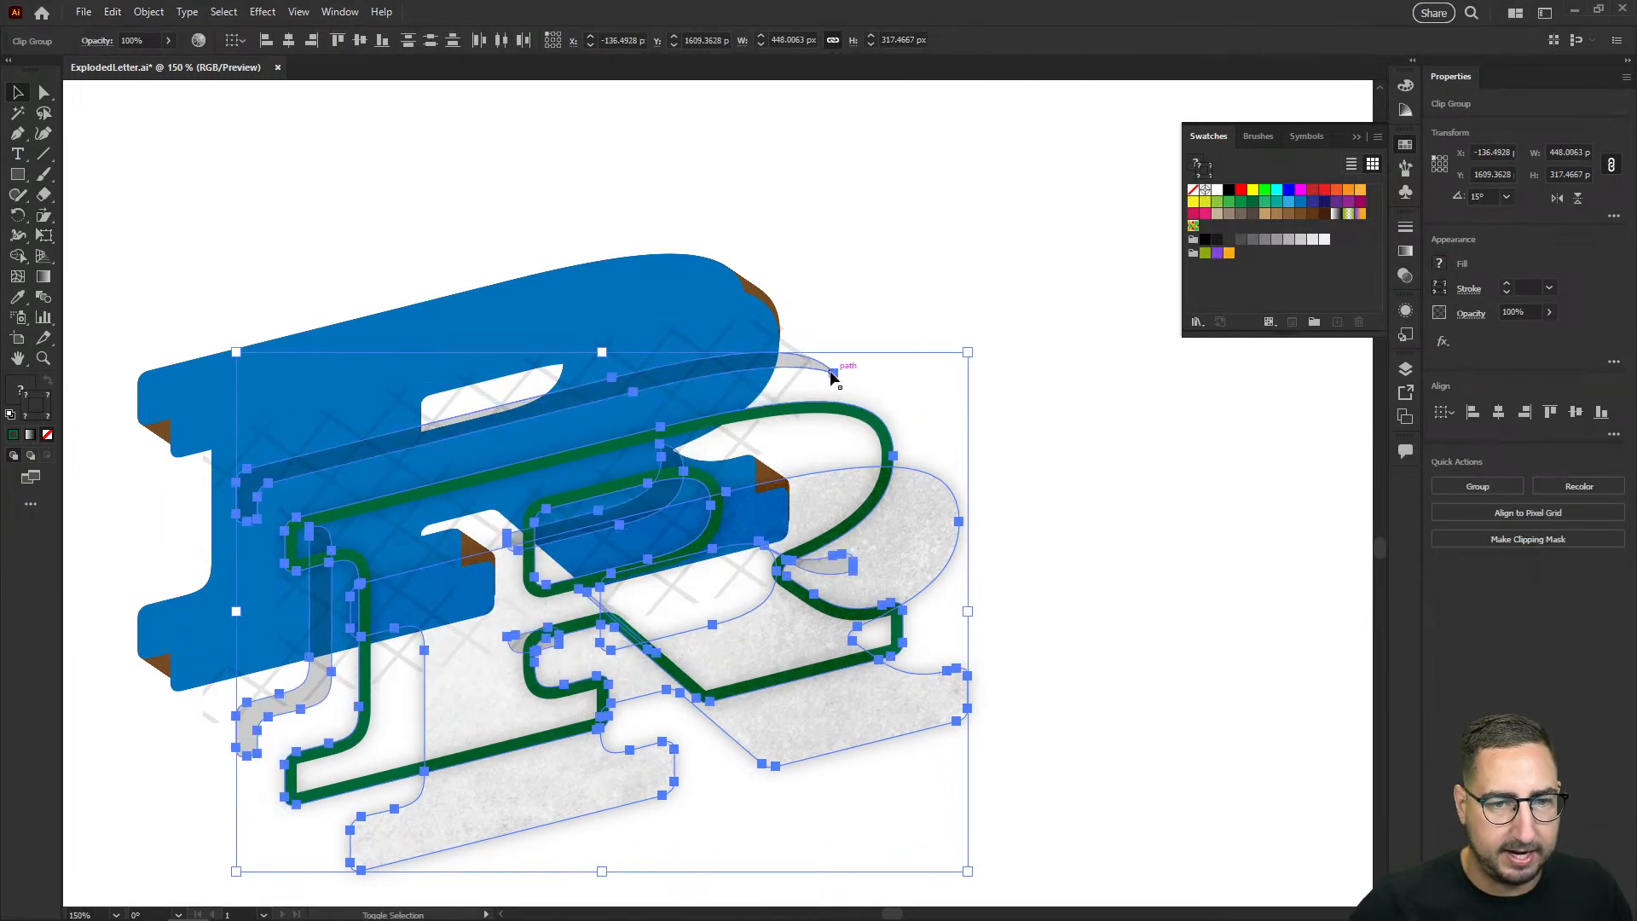
key("shift+Right")
key("shift+Down")
Step: Add the crosshatch pattern layer to the selection and move the selected layers 10 px right and down
left_click(795, 356, "shift")
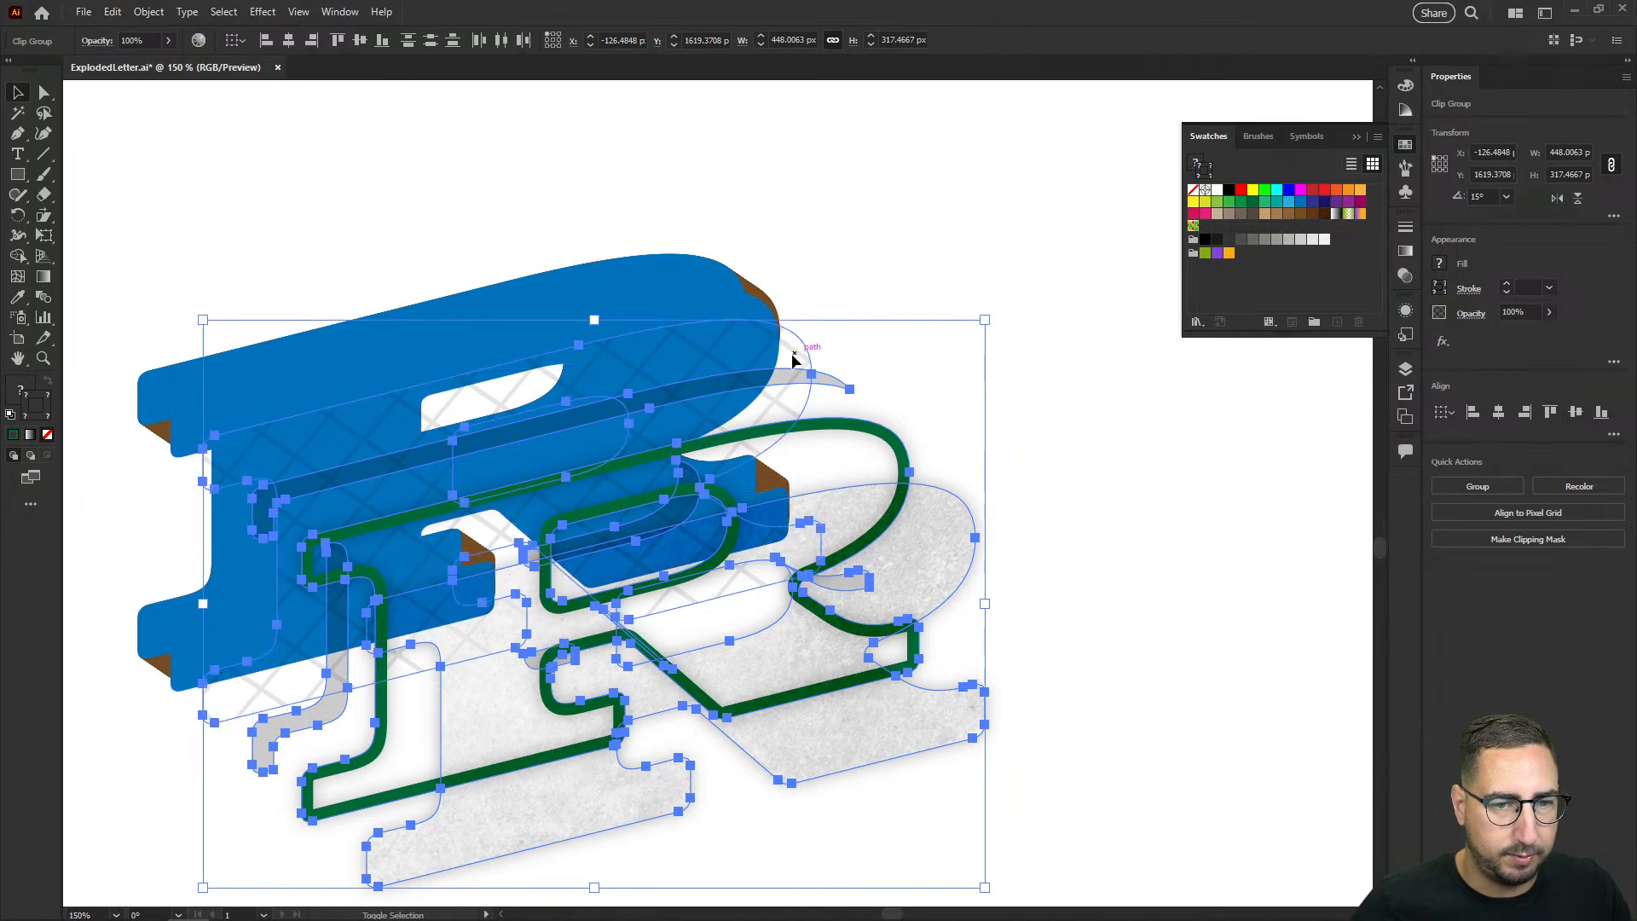
key("shift+Right")
key("shift+Down")
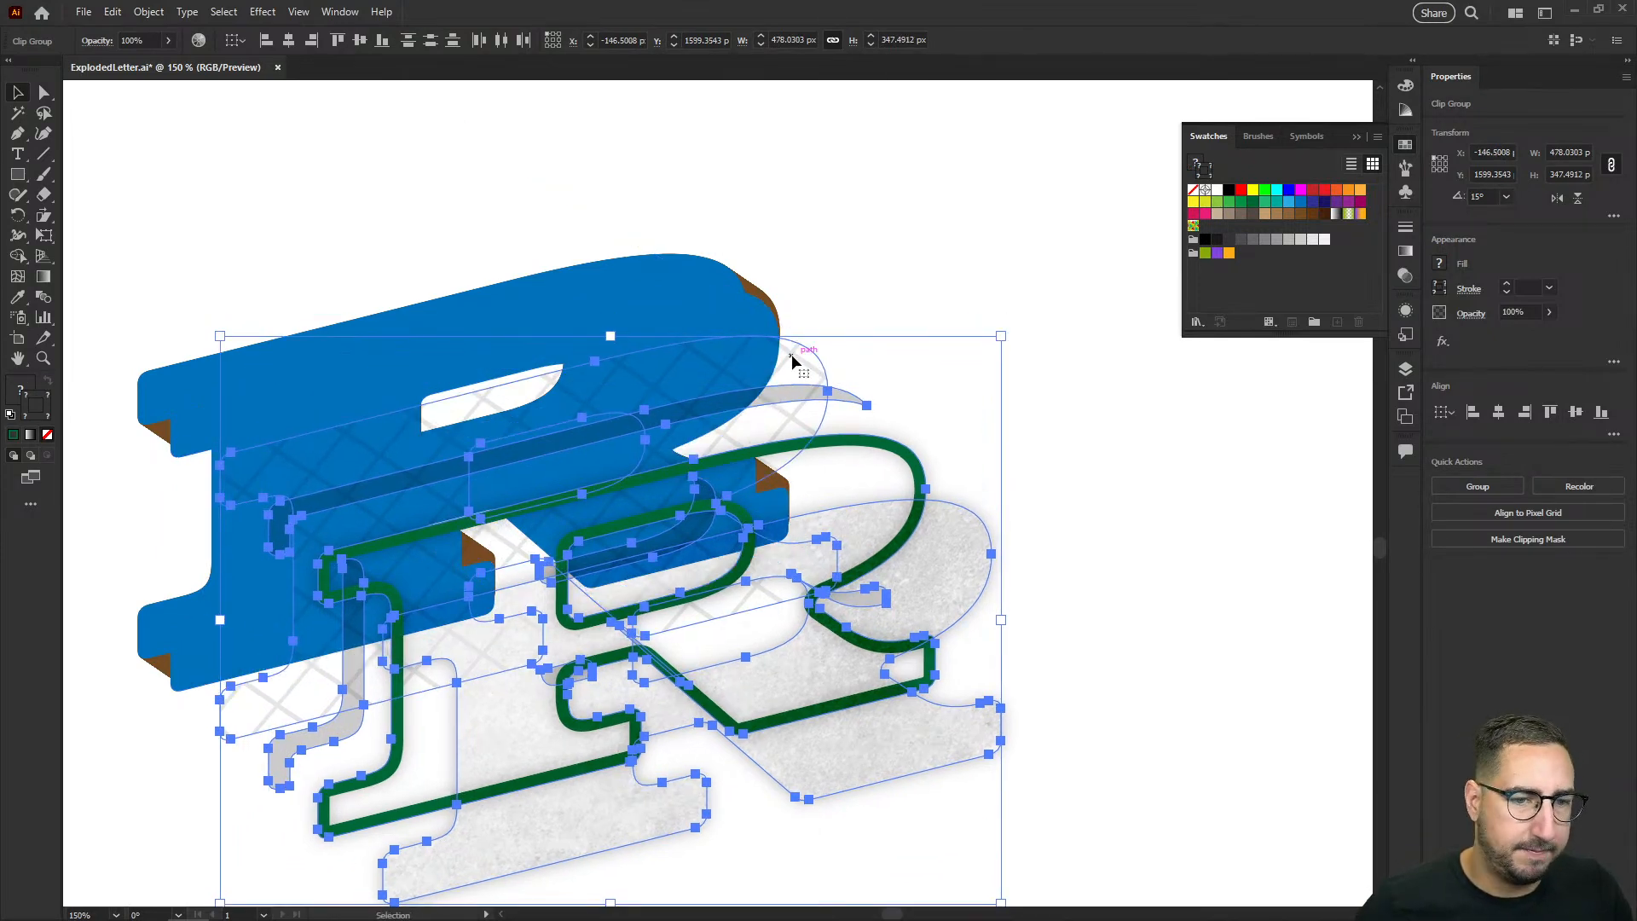
Step: Select only the blue letter face and move it 20 px right and down from the brown extrusion
left_click(750, 319)
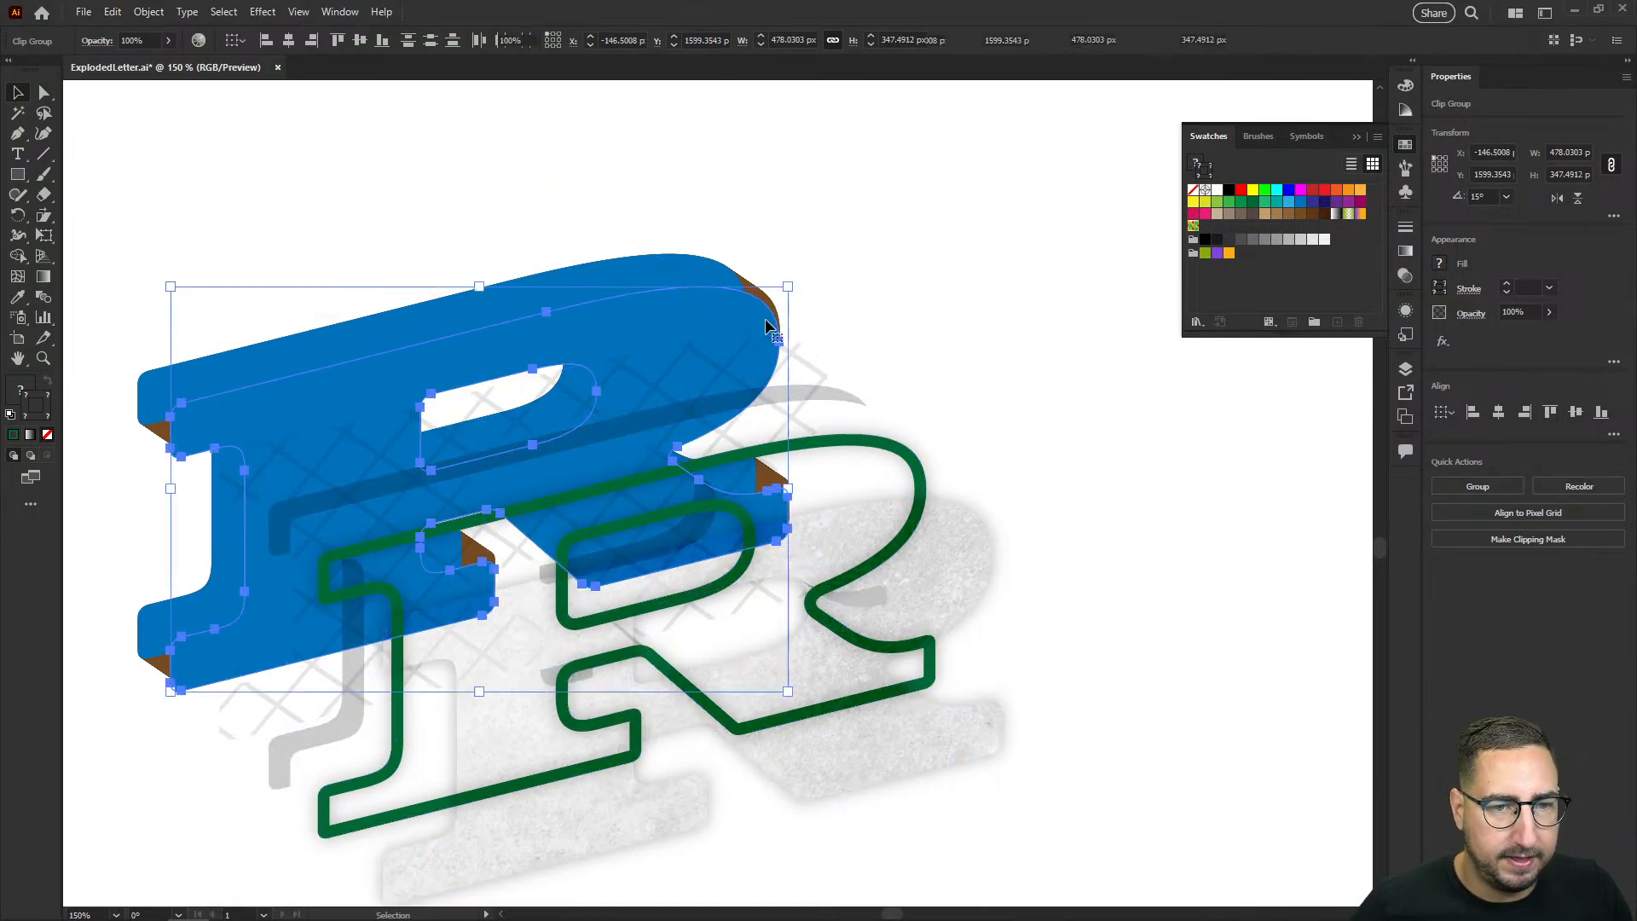
left_click(712, 302, "shift")
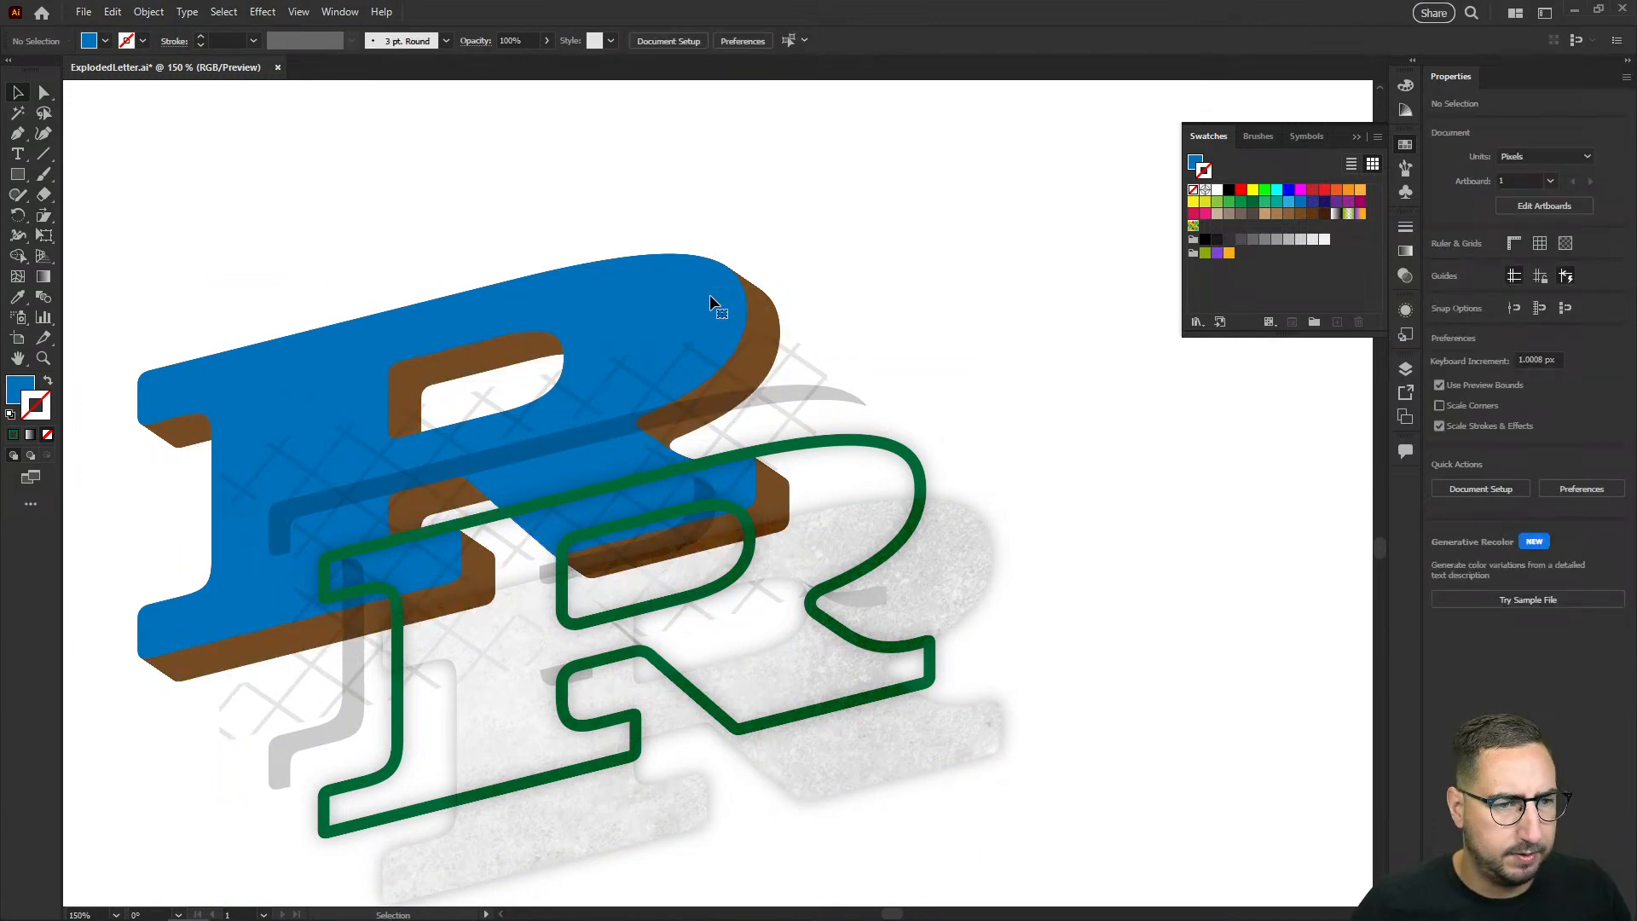
left_click(709, 302)
key("shift+Right")
key("shift+Right")
key("shift+Right")
key("shift+Down")
key("shift+Down")
key("shift+Down")
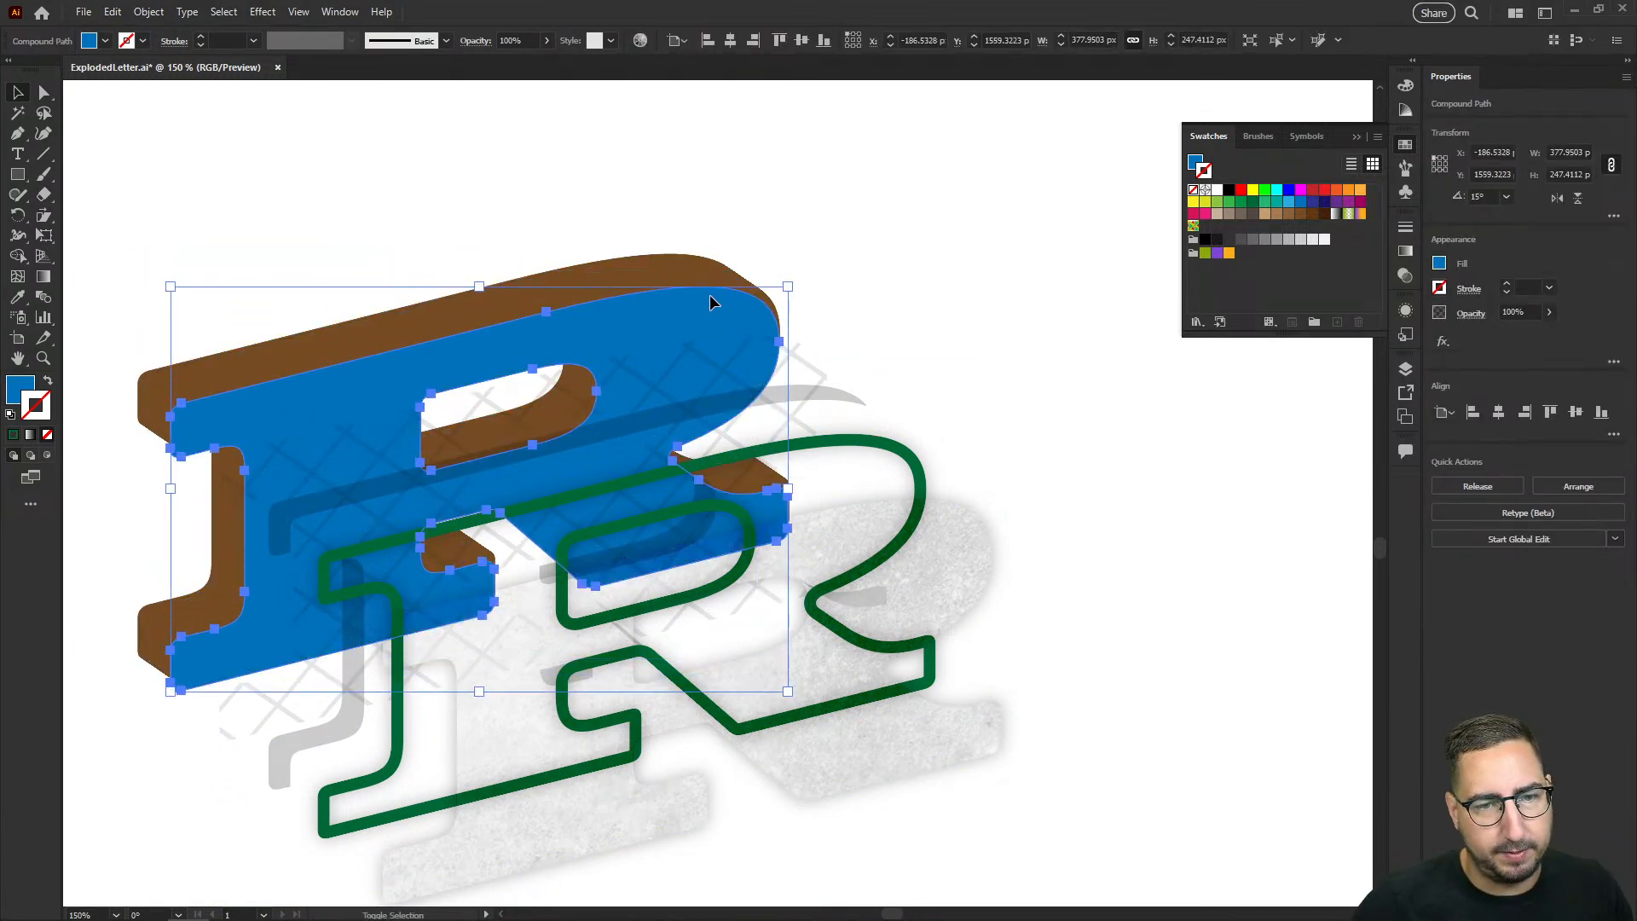
Step: Select the brown extrusion blend and move it 20 px left and up, away from the blue letter
left_click(698, 279, "shift")
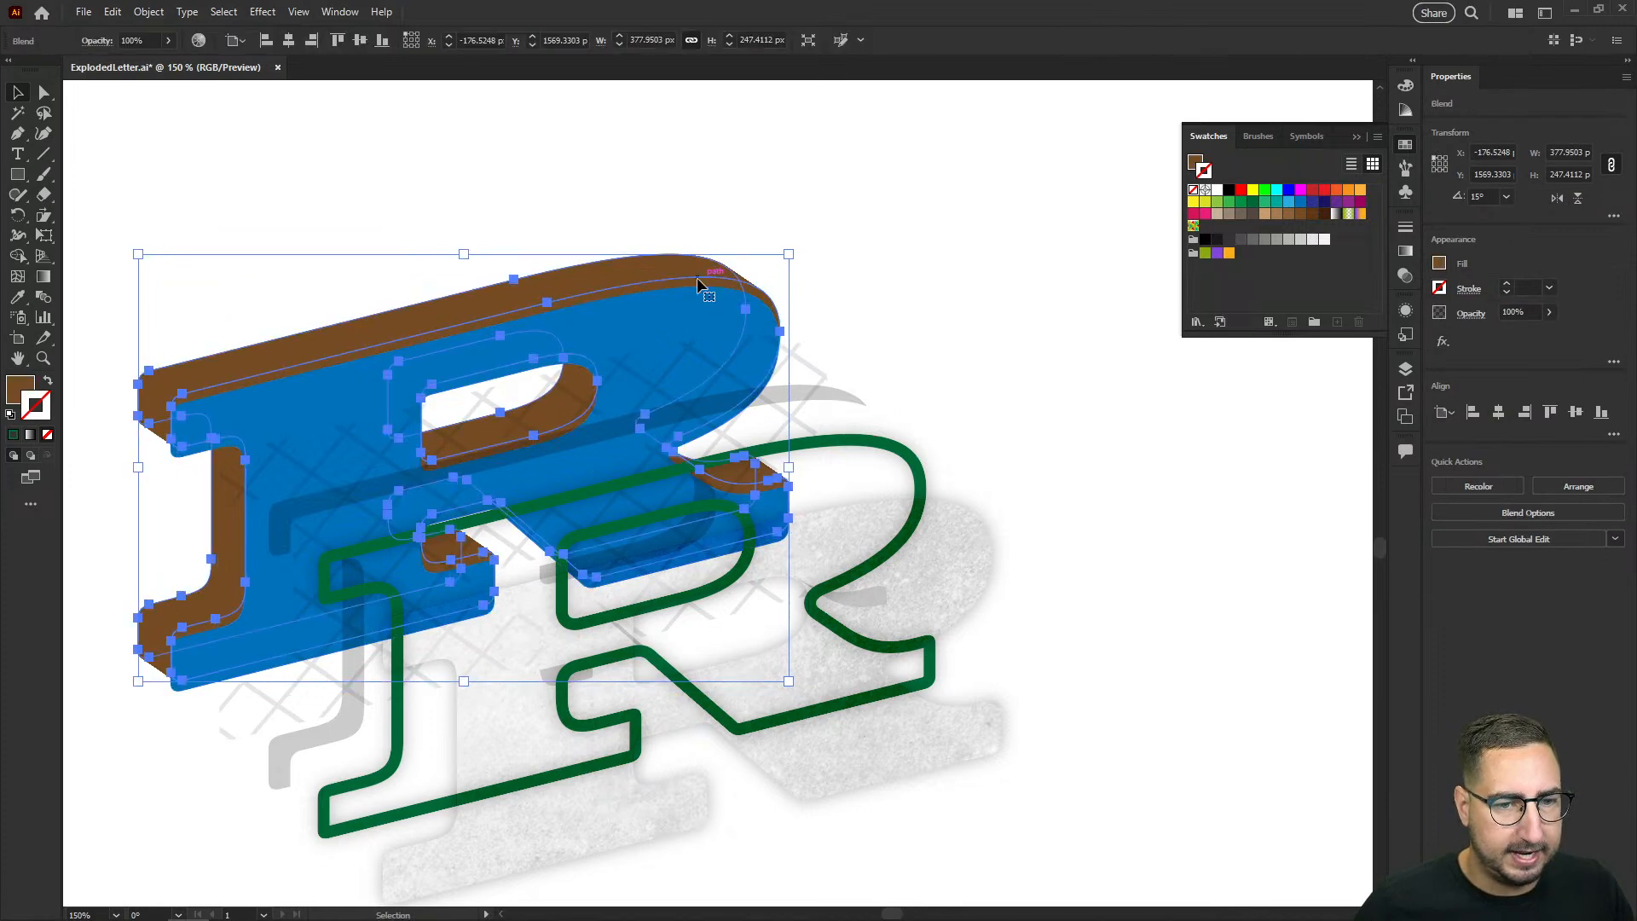
key("ctrl+alt+b")
key("shift+Up")
key("shift+Left")
key("shift+Left")
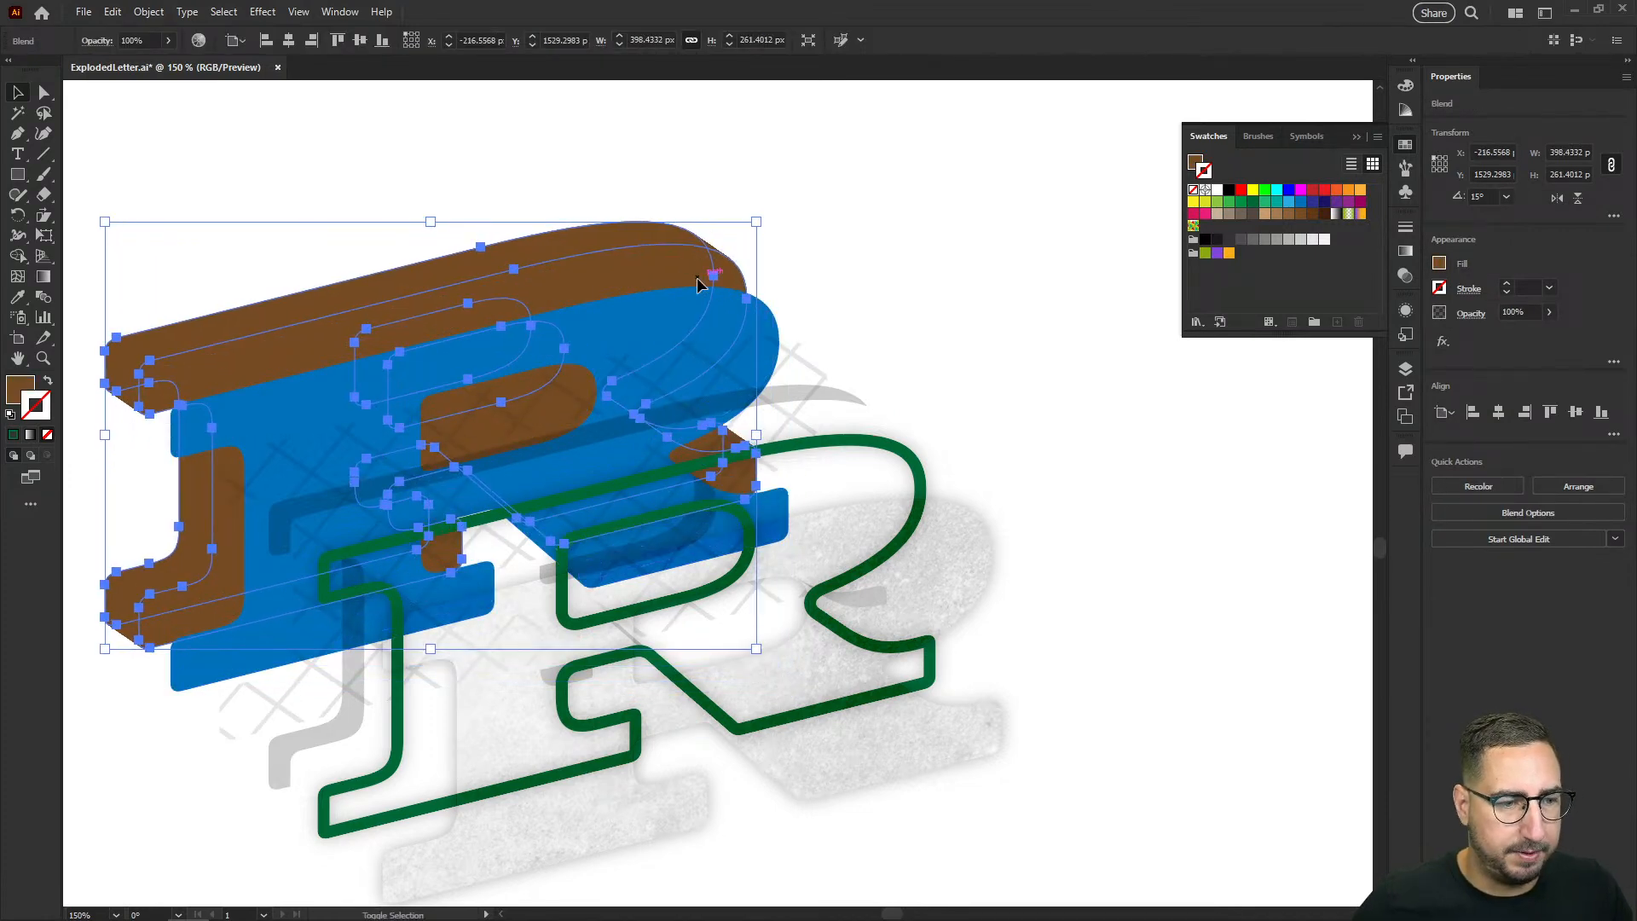
Step: Move the brown extrusion another 10 px left and up, and clear the selection
left_click(873, 242)
key("z")
left_click(819, 474, "alt")
left_click_drag(792, 556, 861, 479)
key("v")
left_click(691, 265)
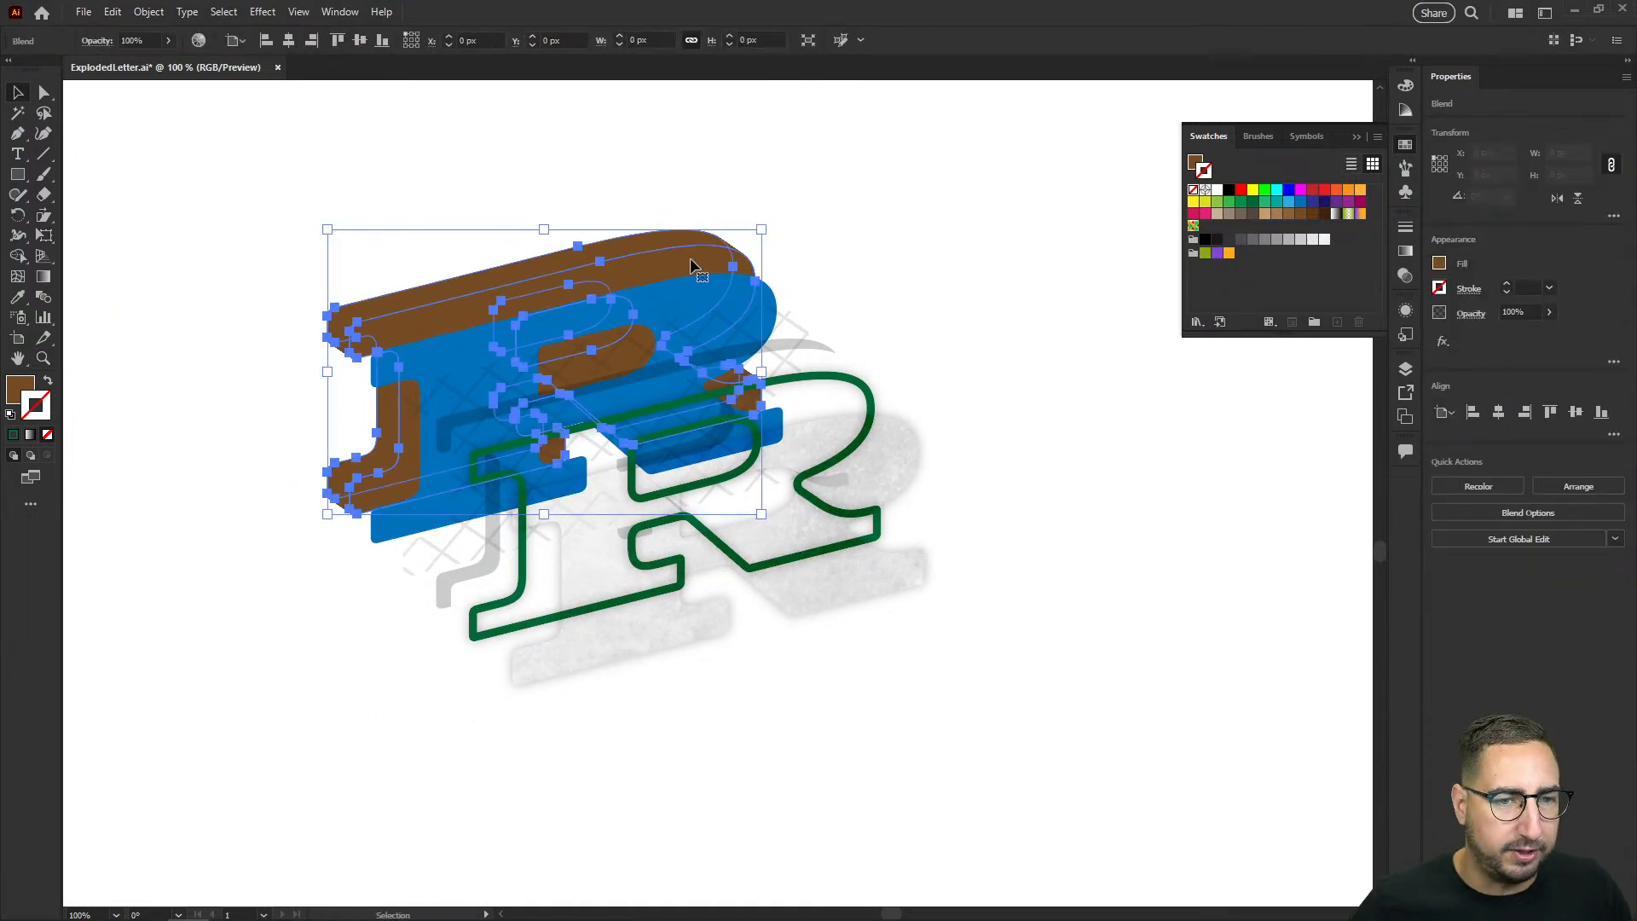
key("shift+Up")
left_click(820, 222)
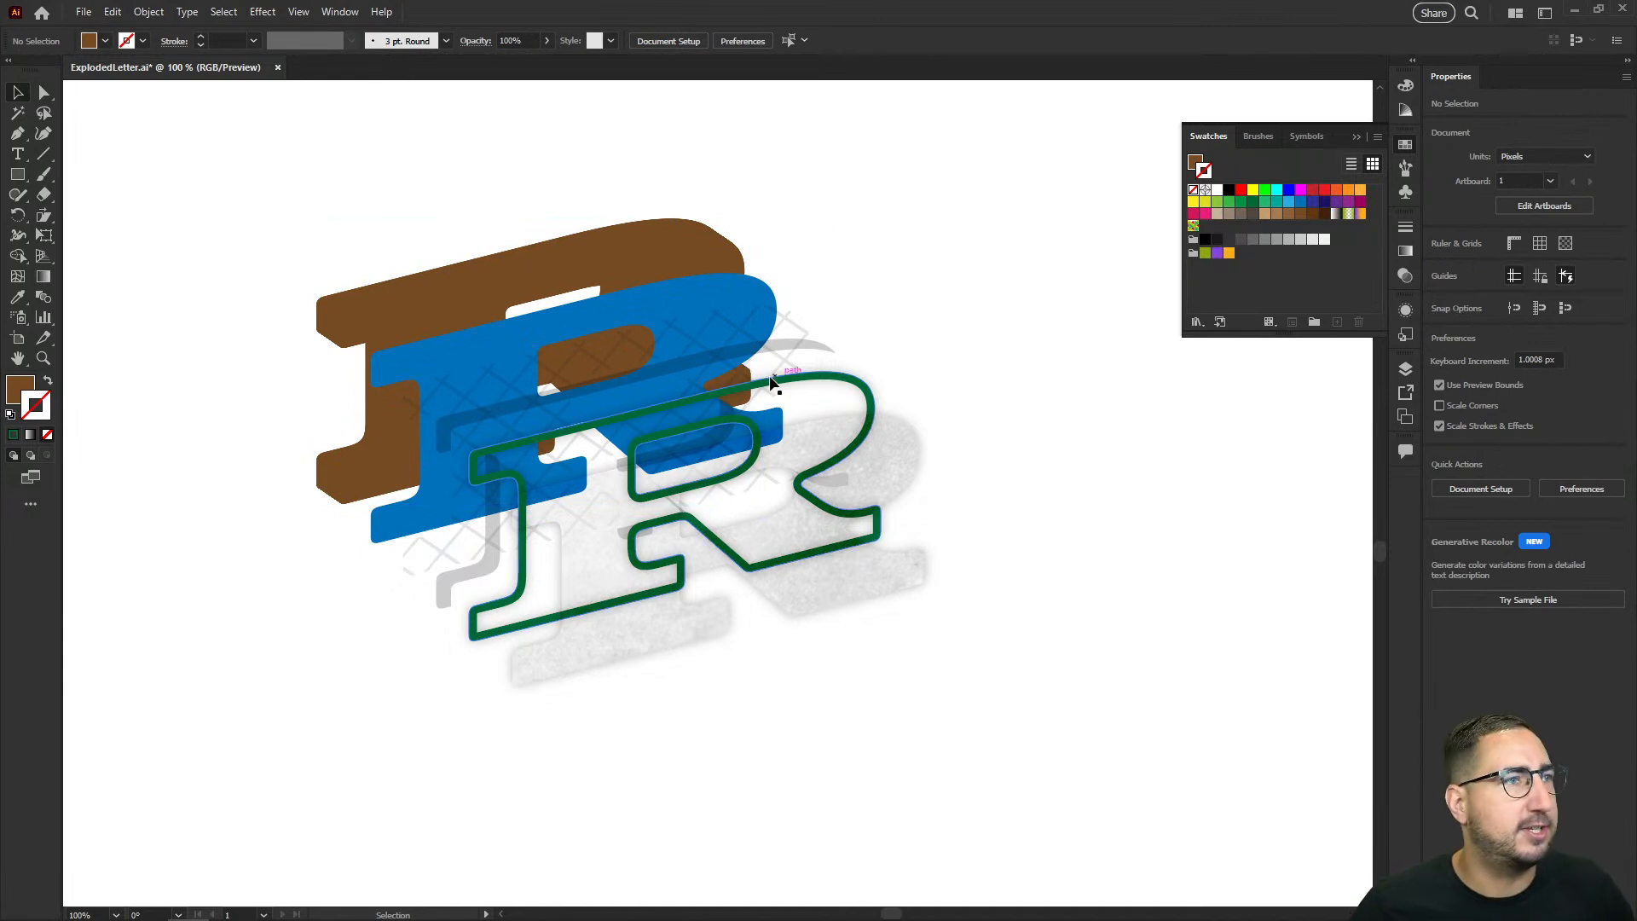
Step: Apply the most recent Outer Glow effect to the grey inner shadow layer
key("z")
left_click(756, 505)
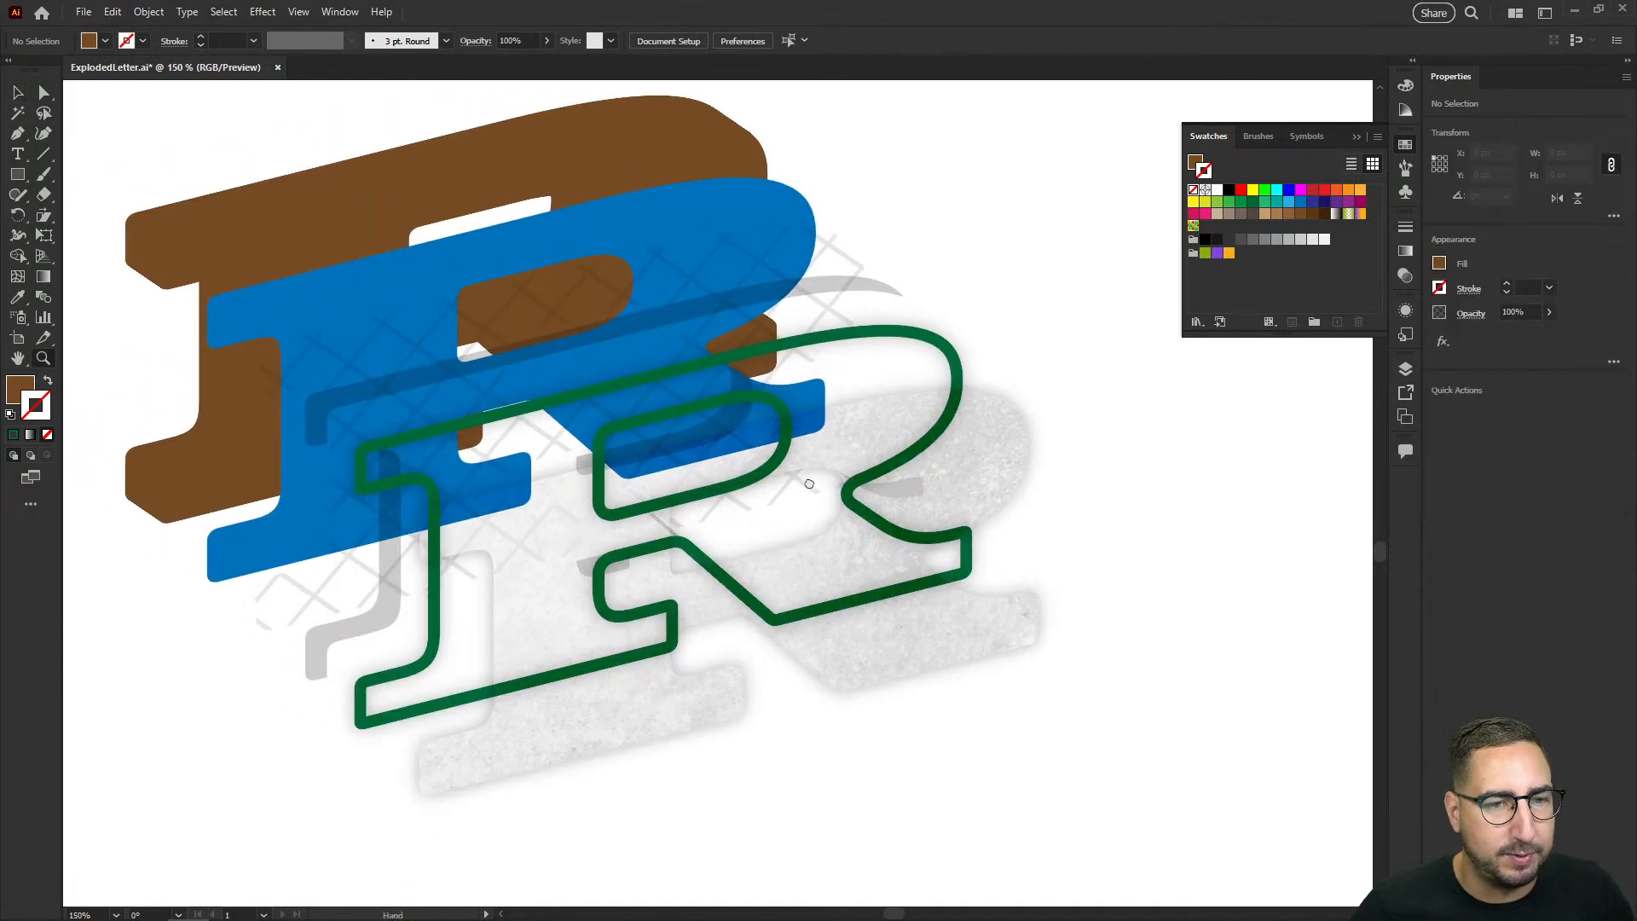
key("v")
left_click(956, 364)
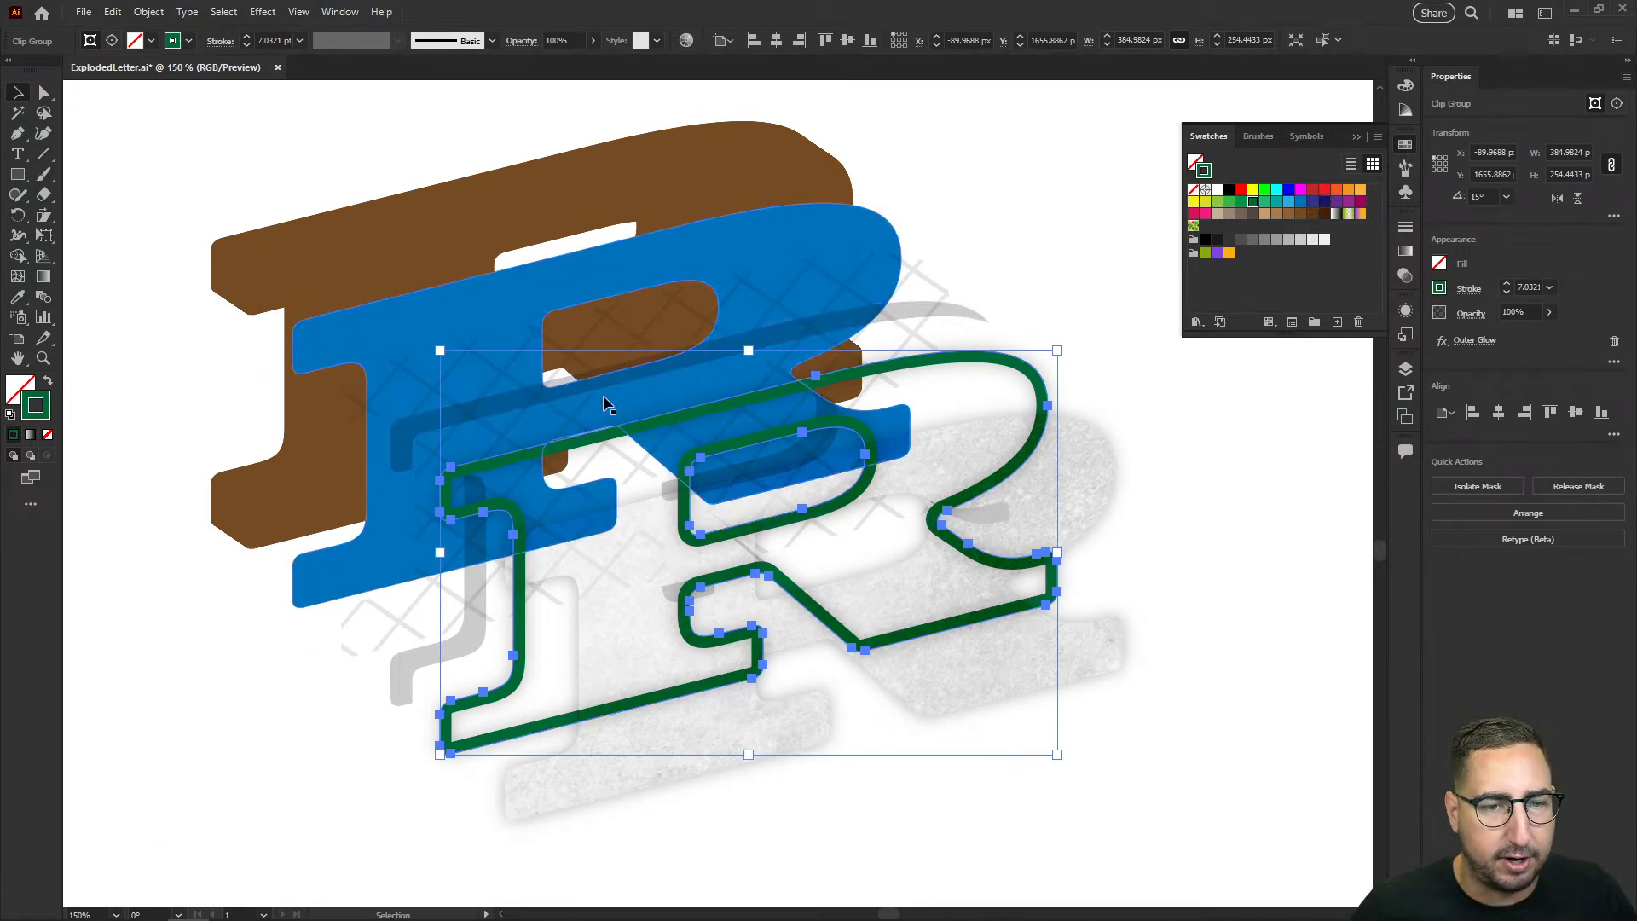
left_click(678, 361)
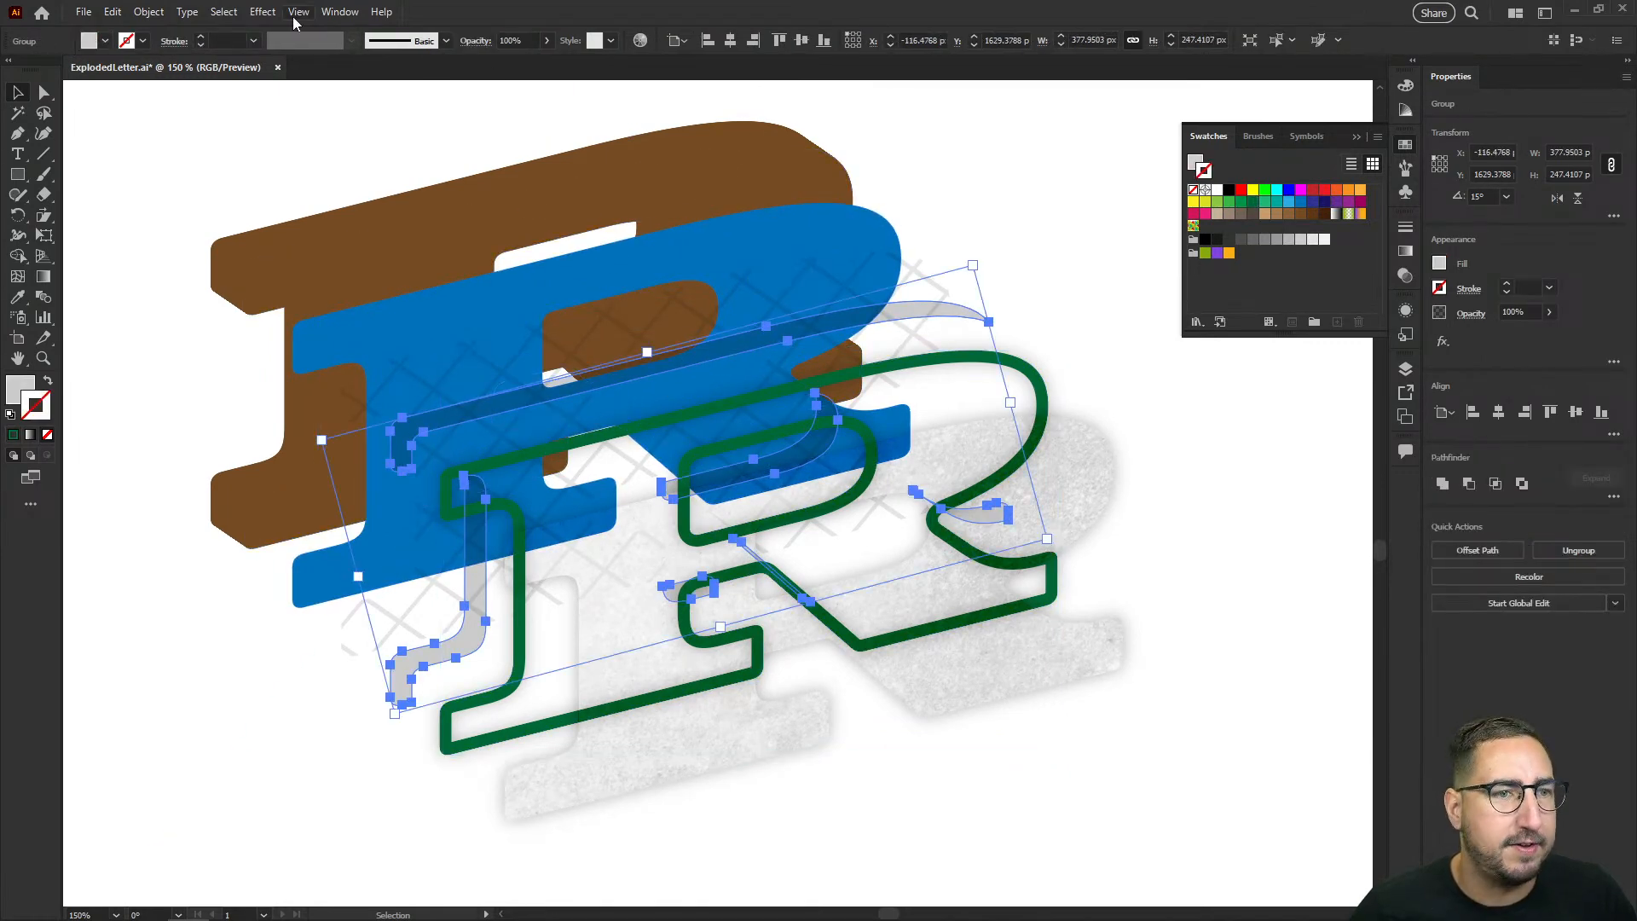
left_click(262, 12)
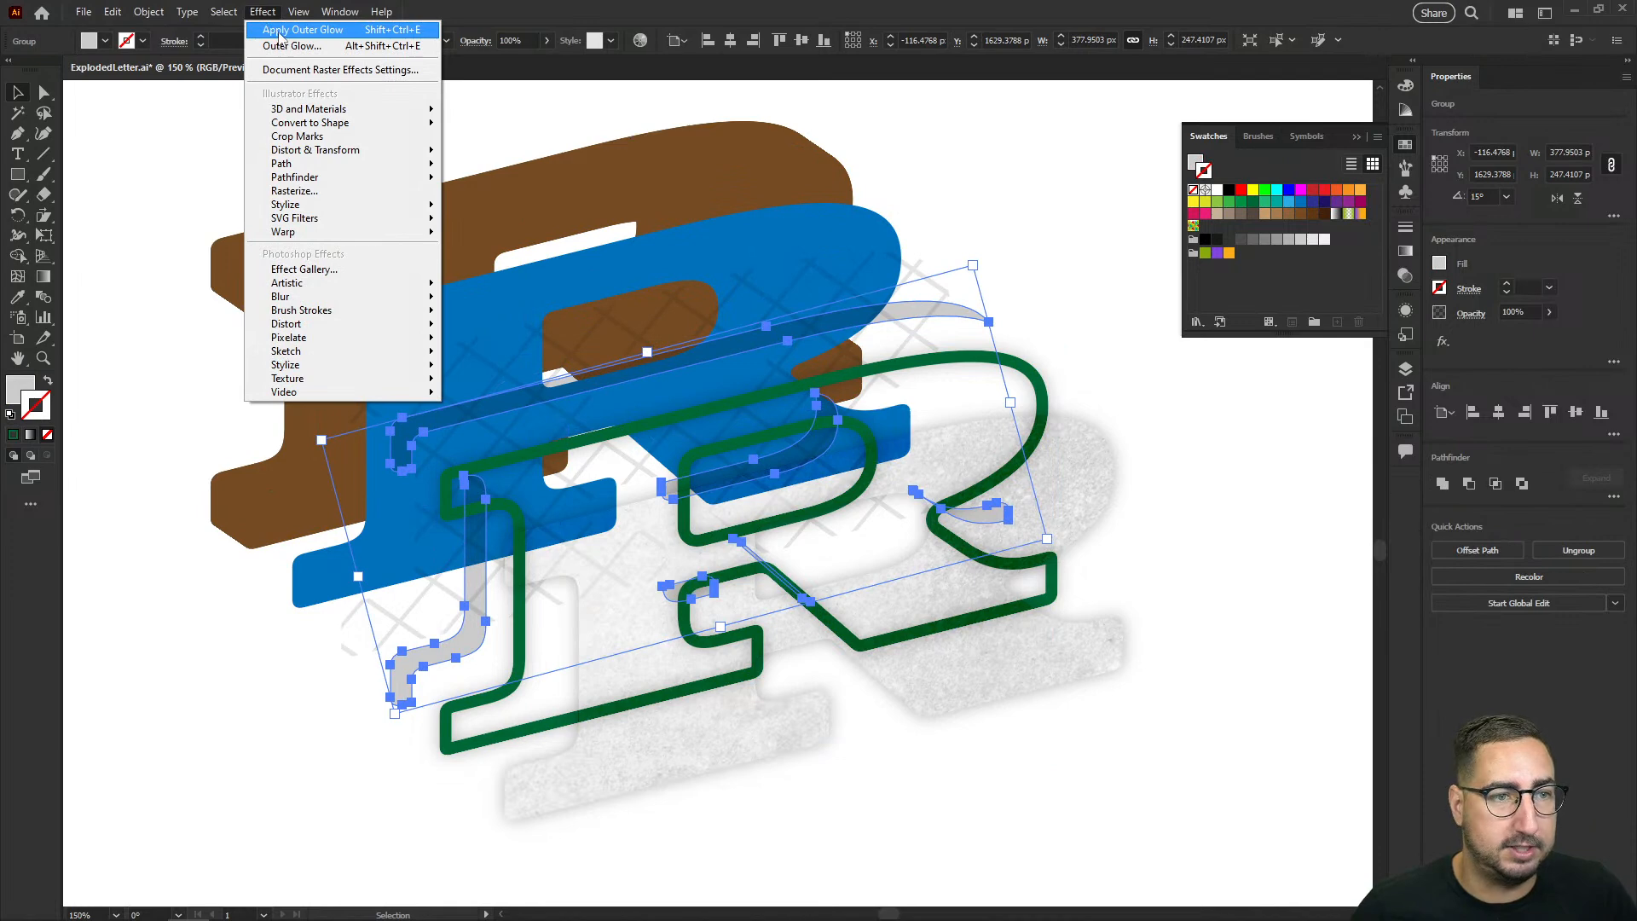
left_click(280, 30)
Step: Apply the same Outer Glow effect to the crosshatch pattern layer and the blue letter face, one at a time
left_click(860, 259)
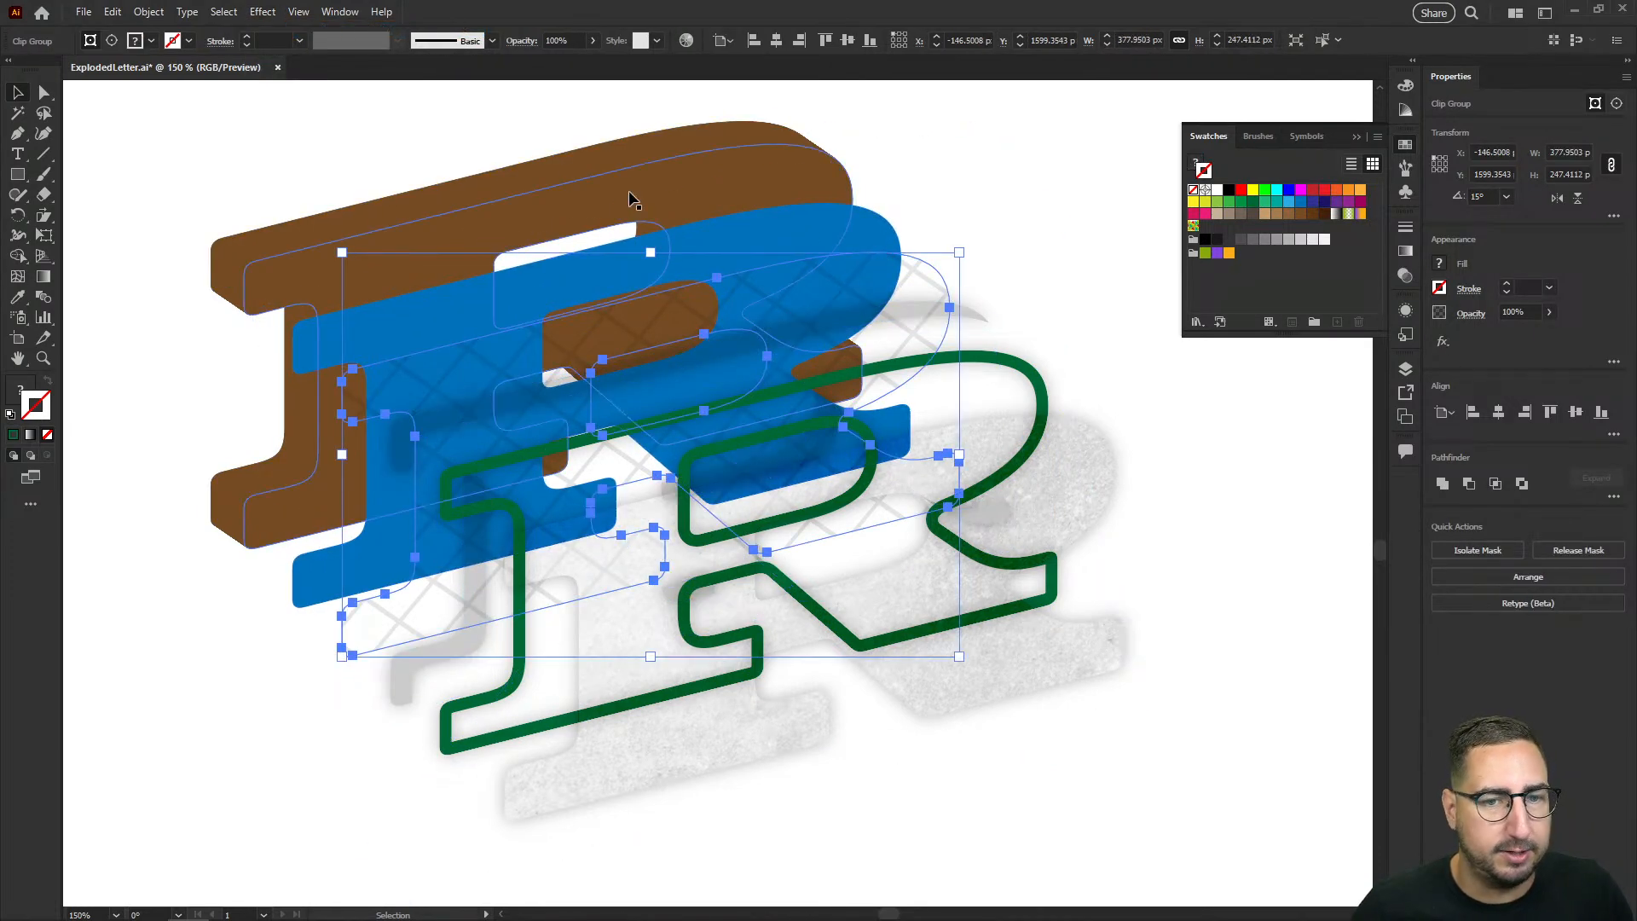
left_click(263, 12)
left_click(279, 31)
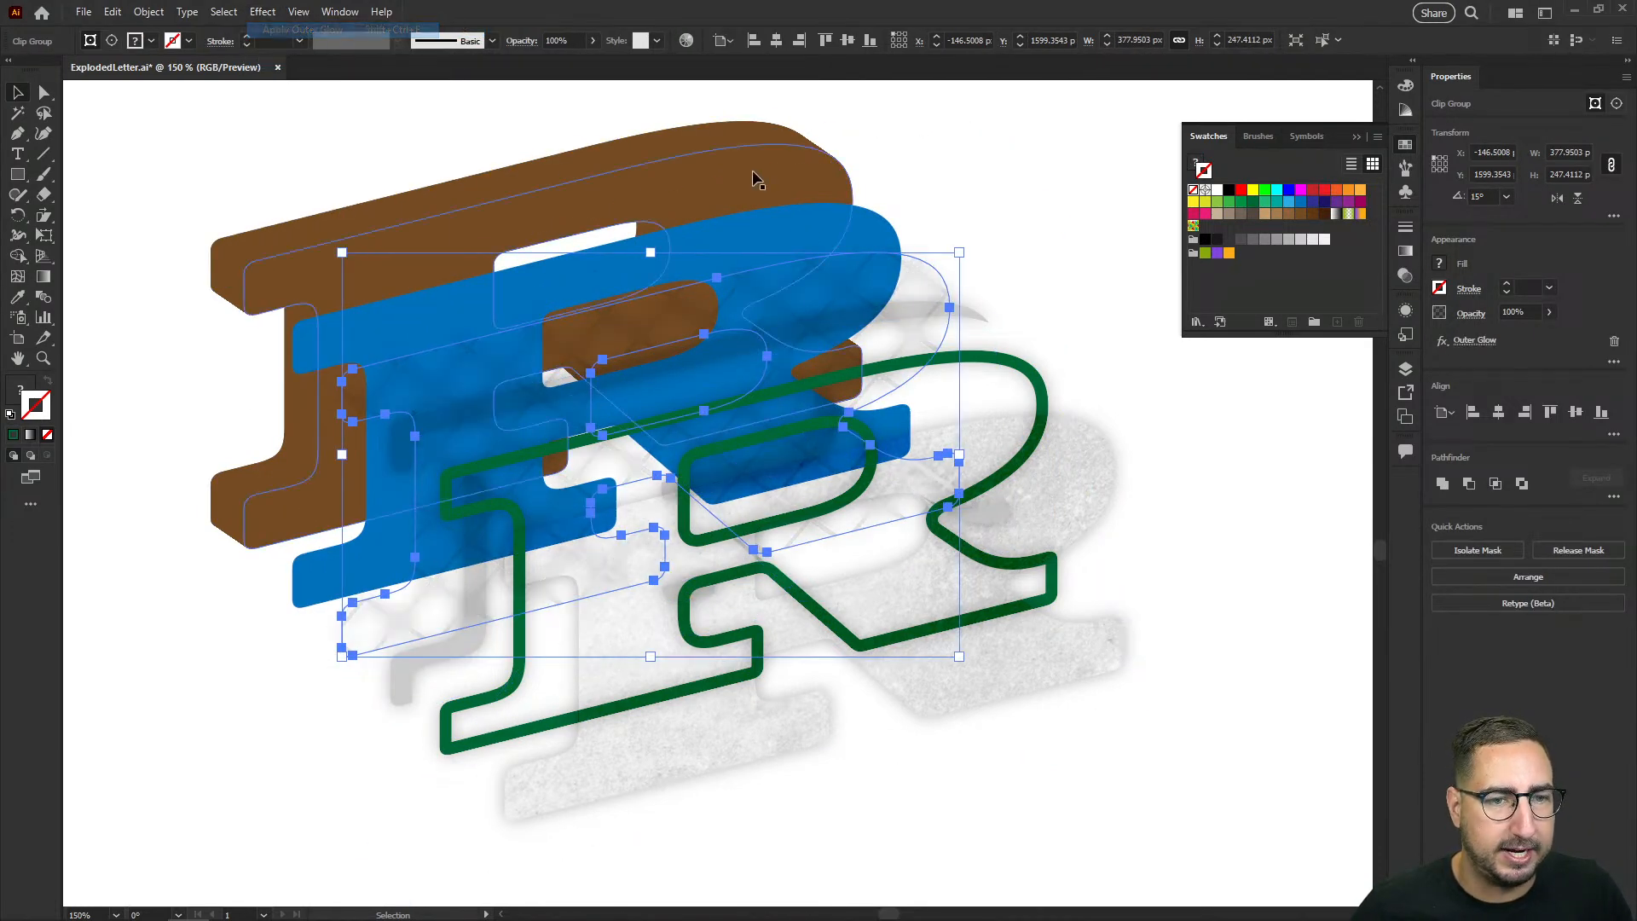
left_click(798, 227)
left_click(262, 12)
left_click(280, 31)
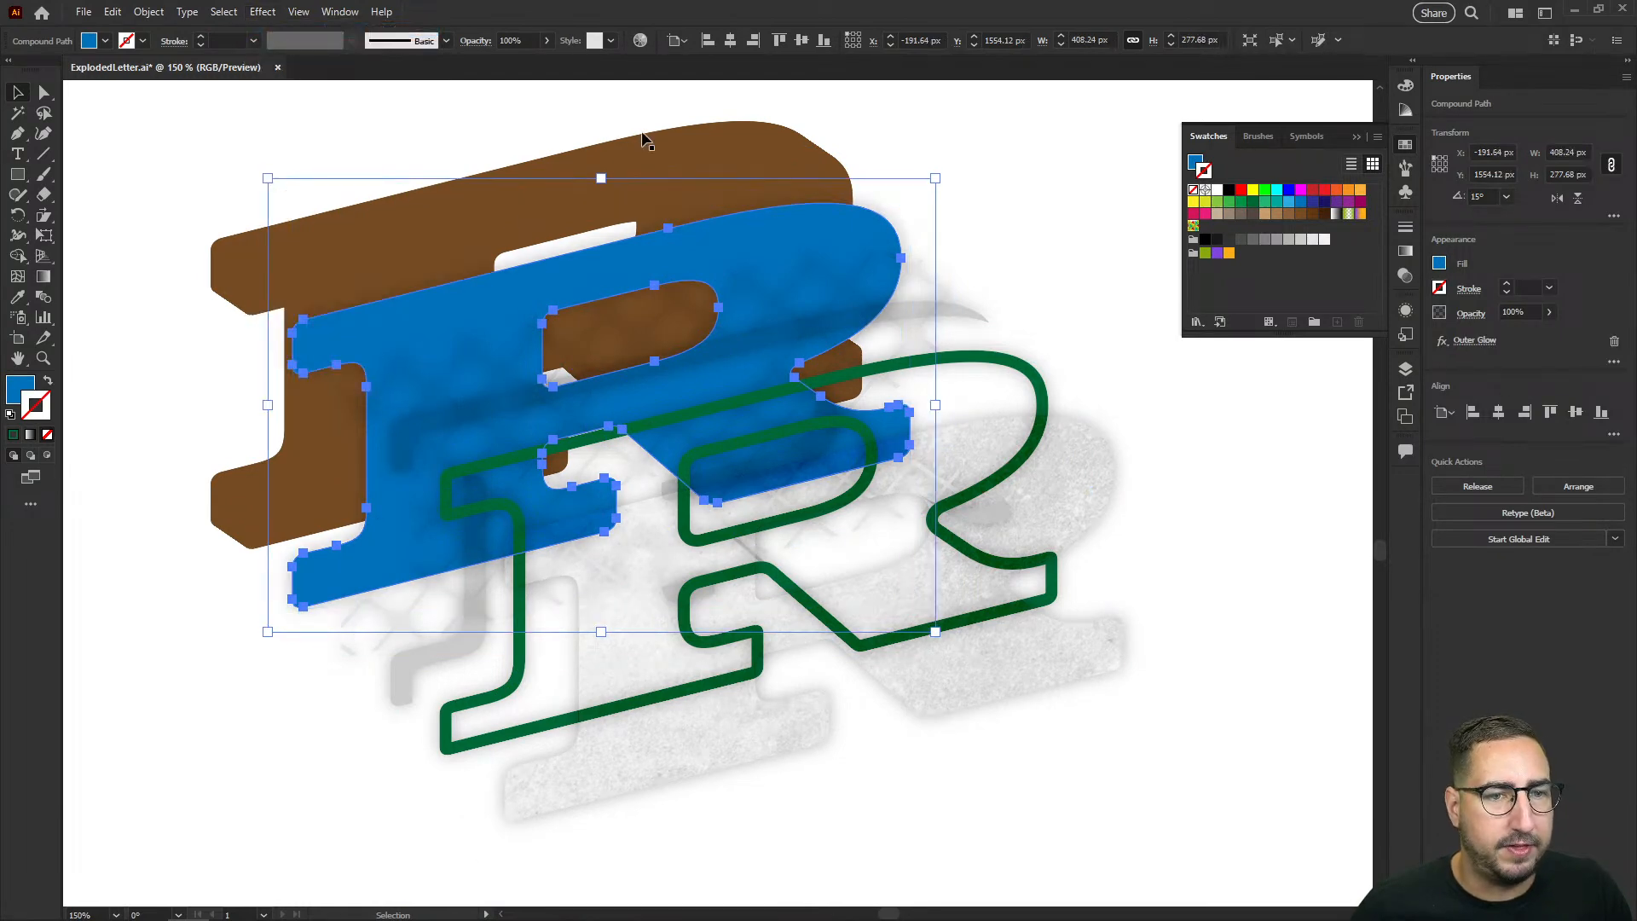
left_click(693, 160)
left_click(288, 164)
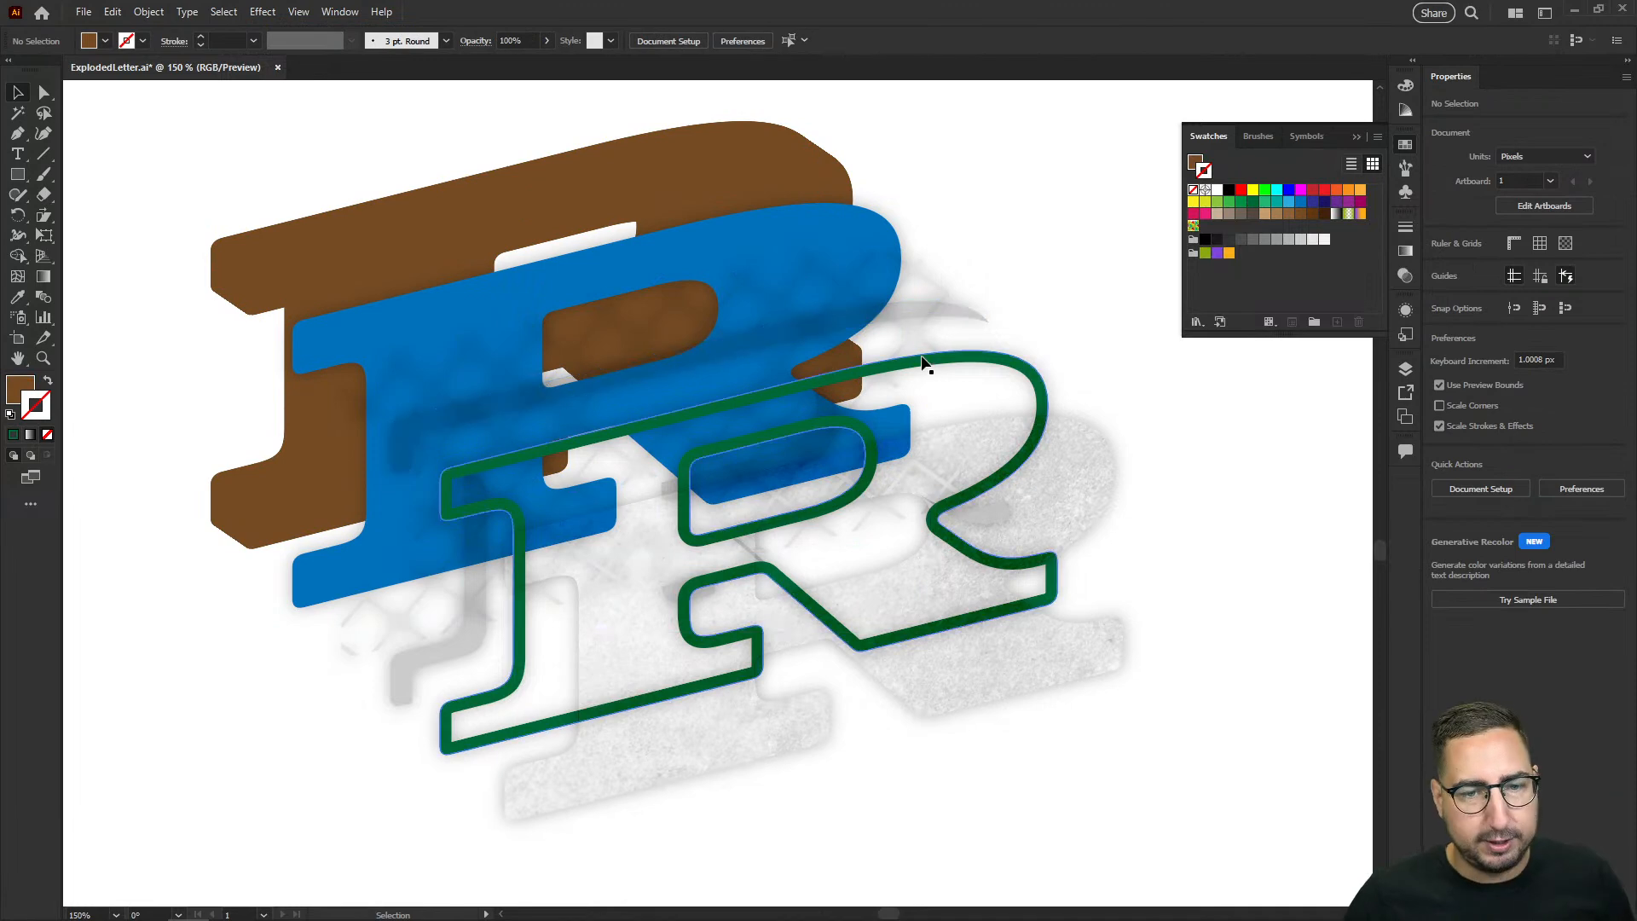
Step: Generate recolor variations for the green outline, blue letter and brown extrusion with Generative Recolor's sample prompt "Summer by the sea"
left_click(918, 356)
left_click(725, 237, "shift")
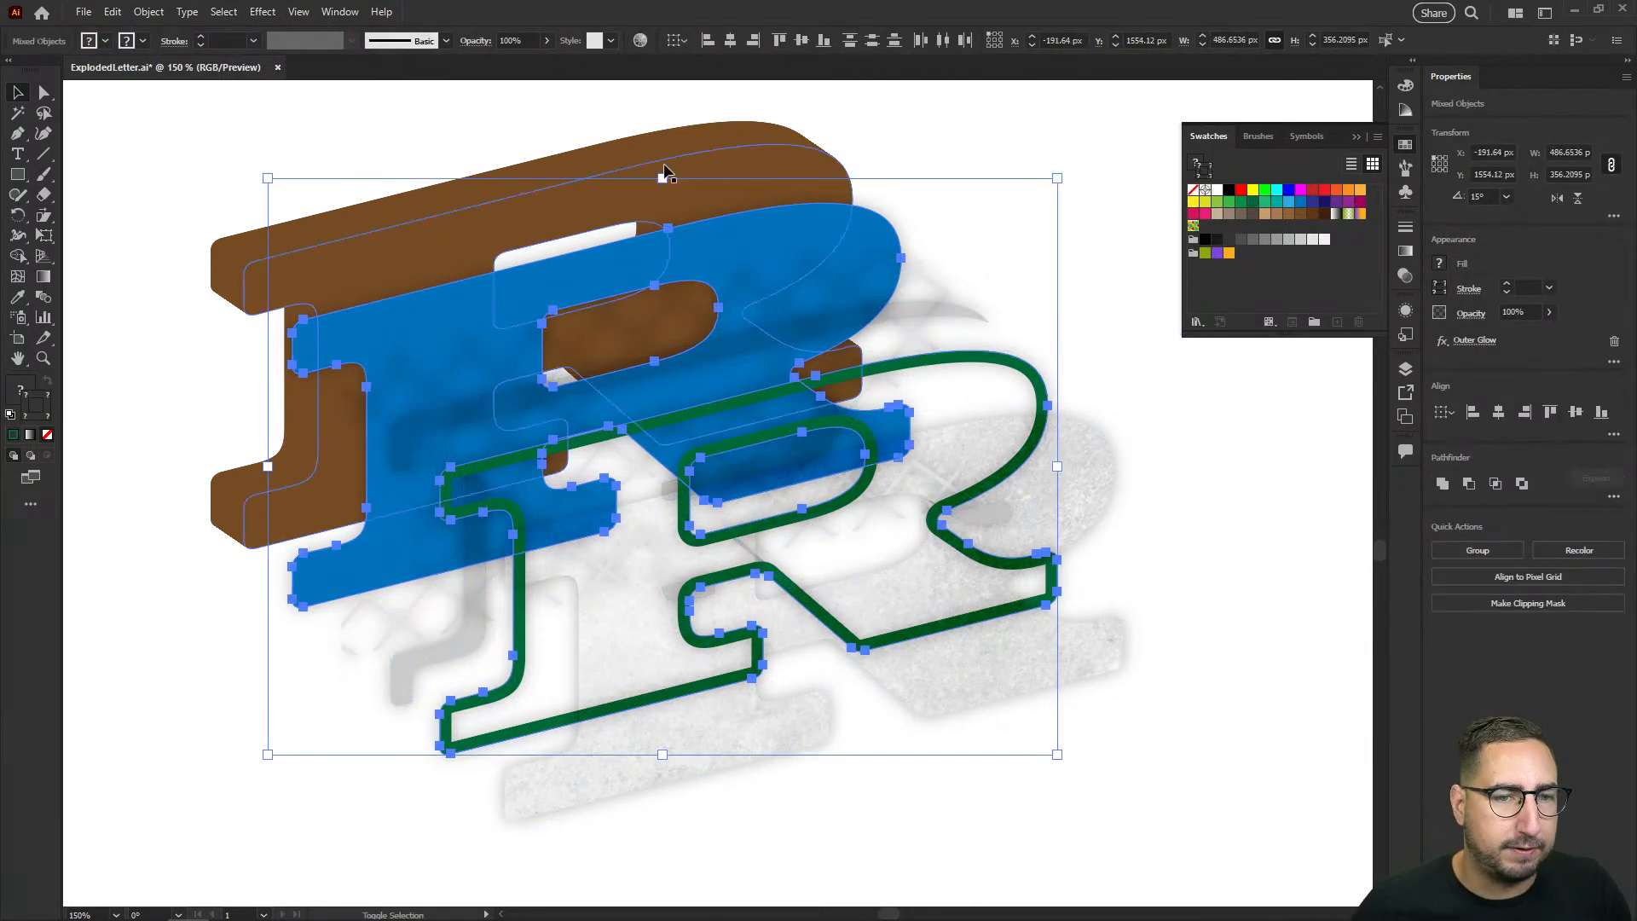
left_click(675, 157, "shift")
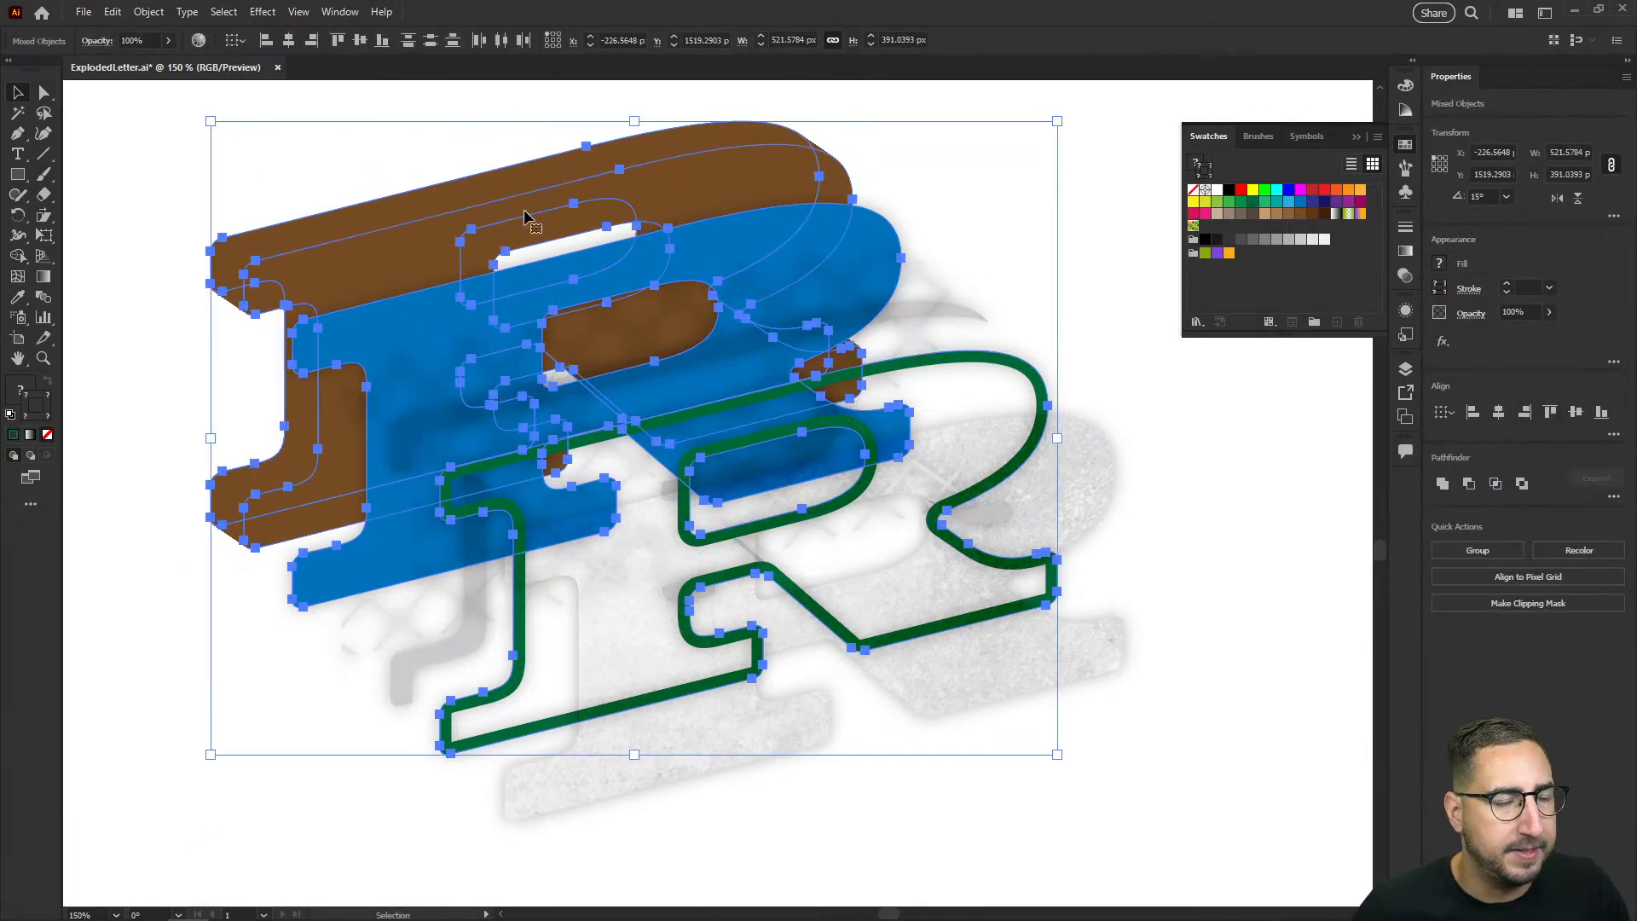
left_click(111, 11)
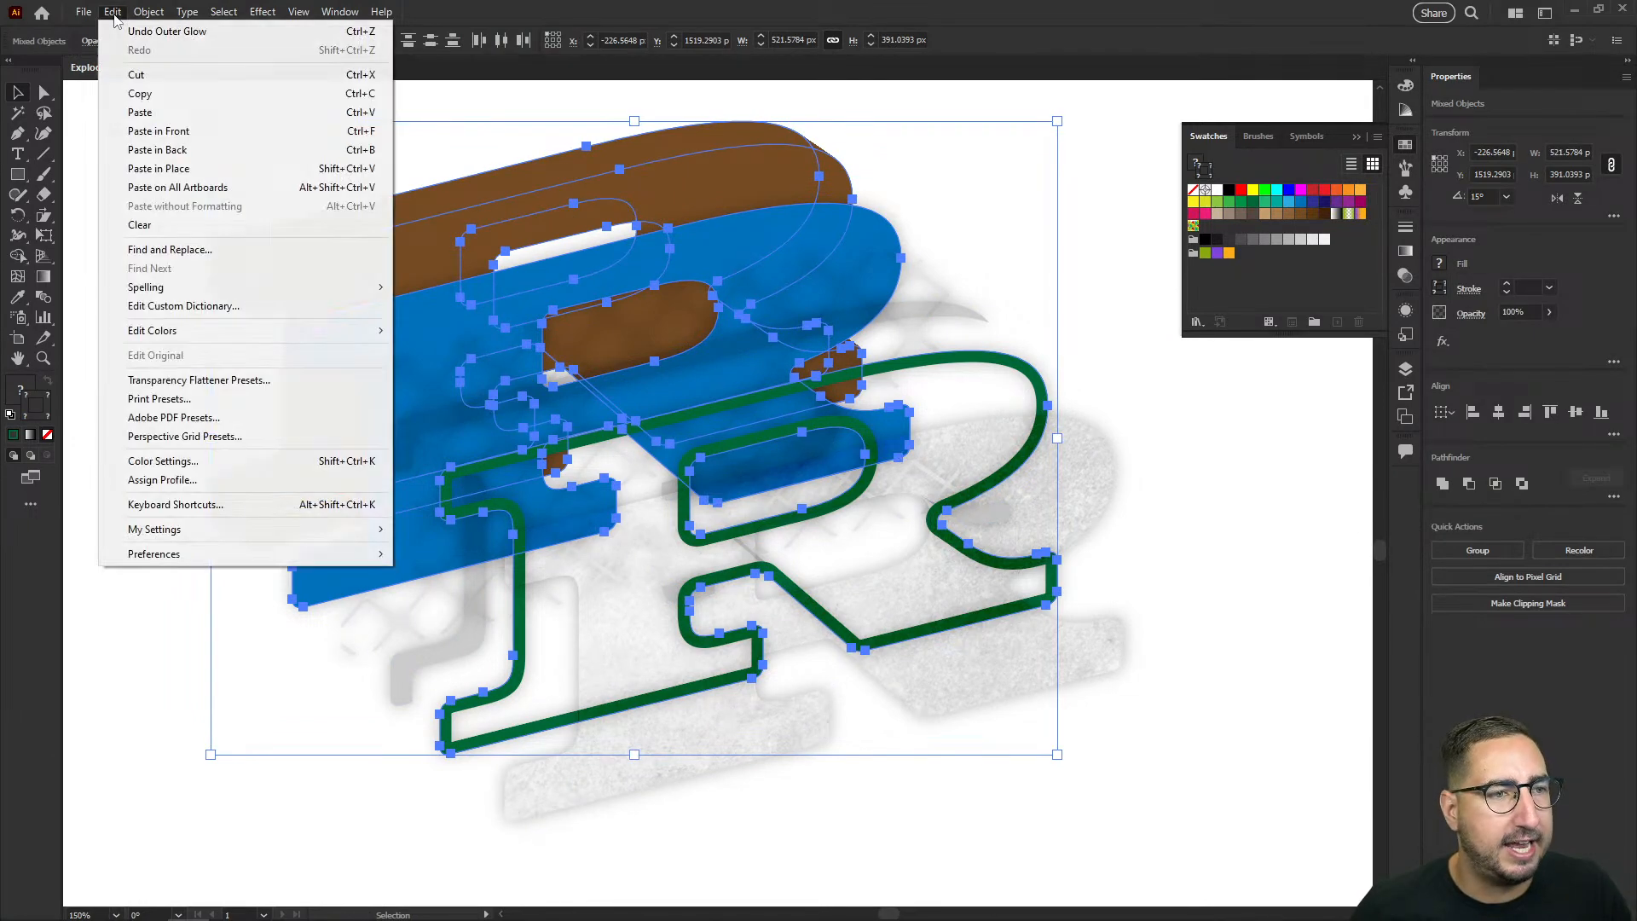
mouse_move(256, 341)
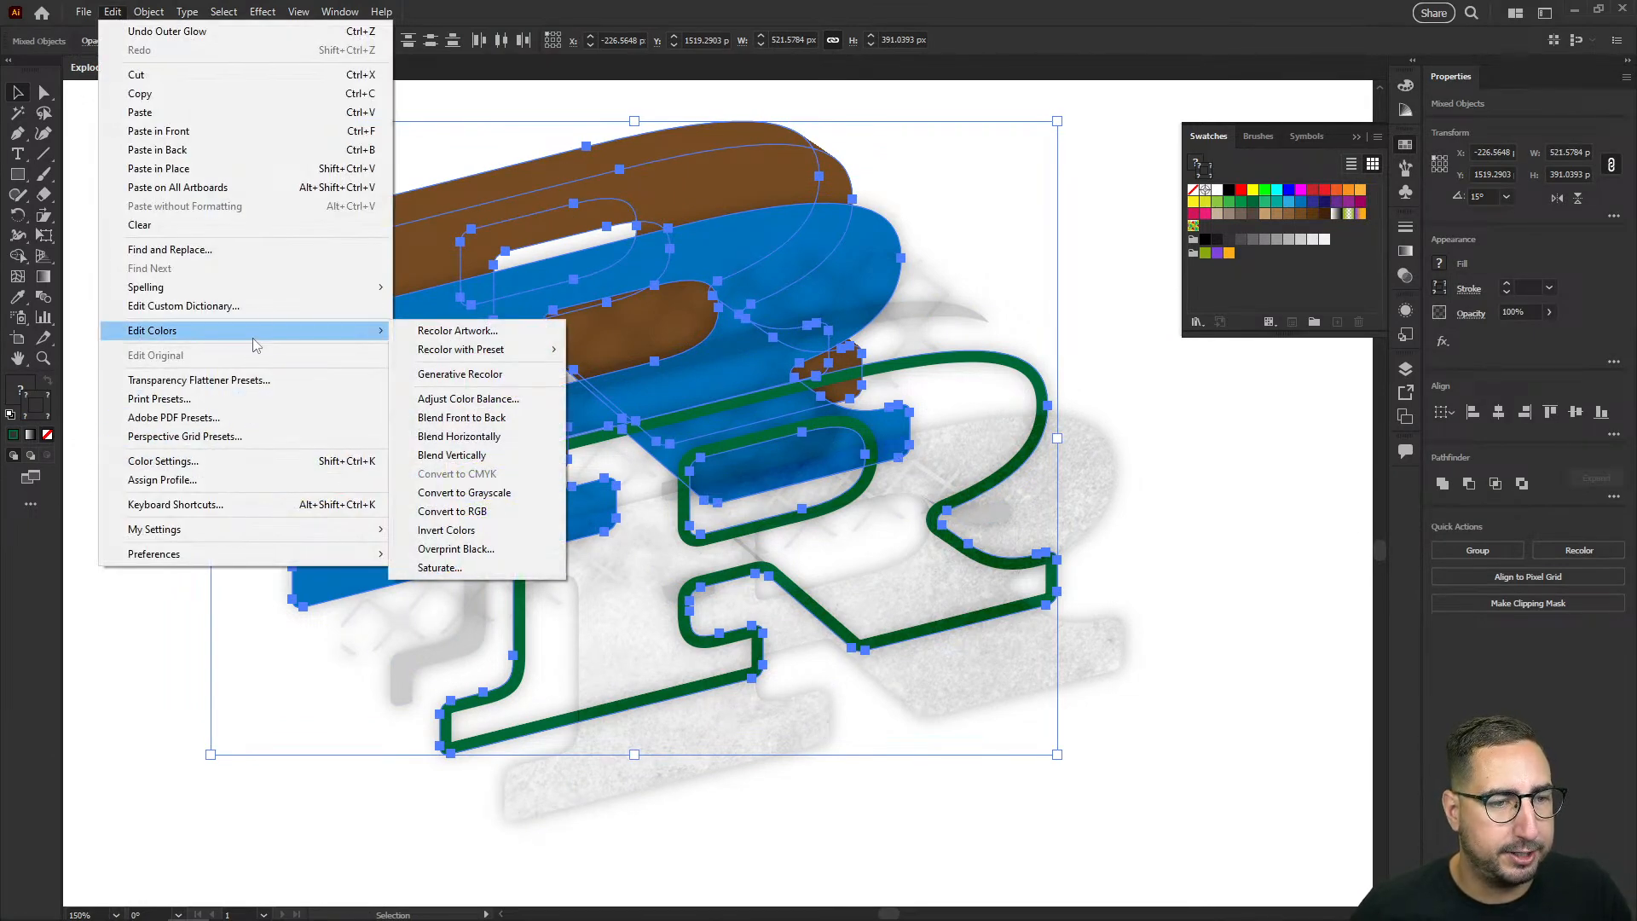
left_click(460, 374)
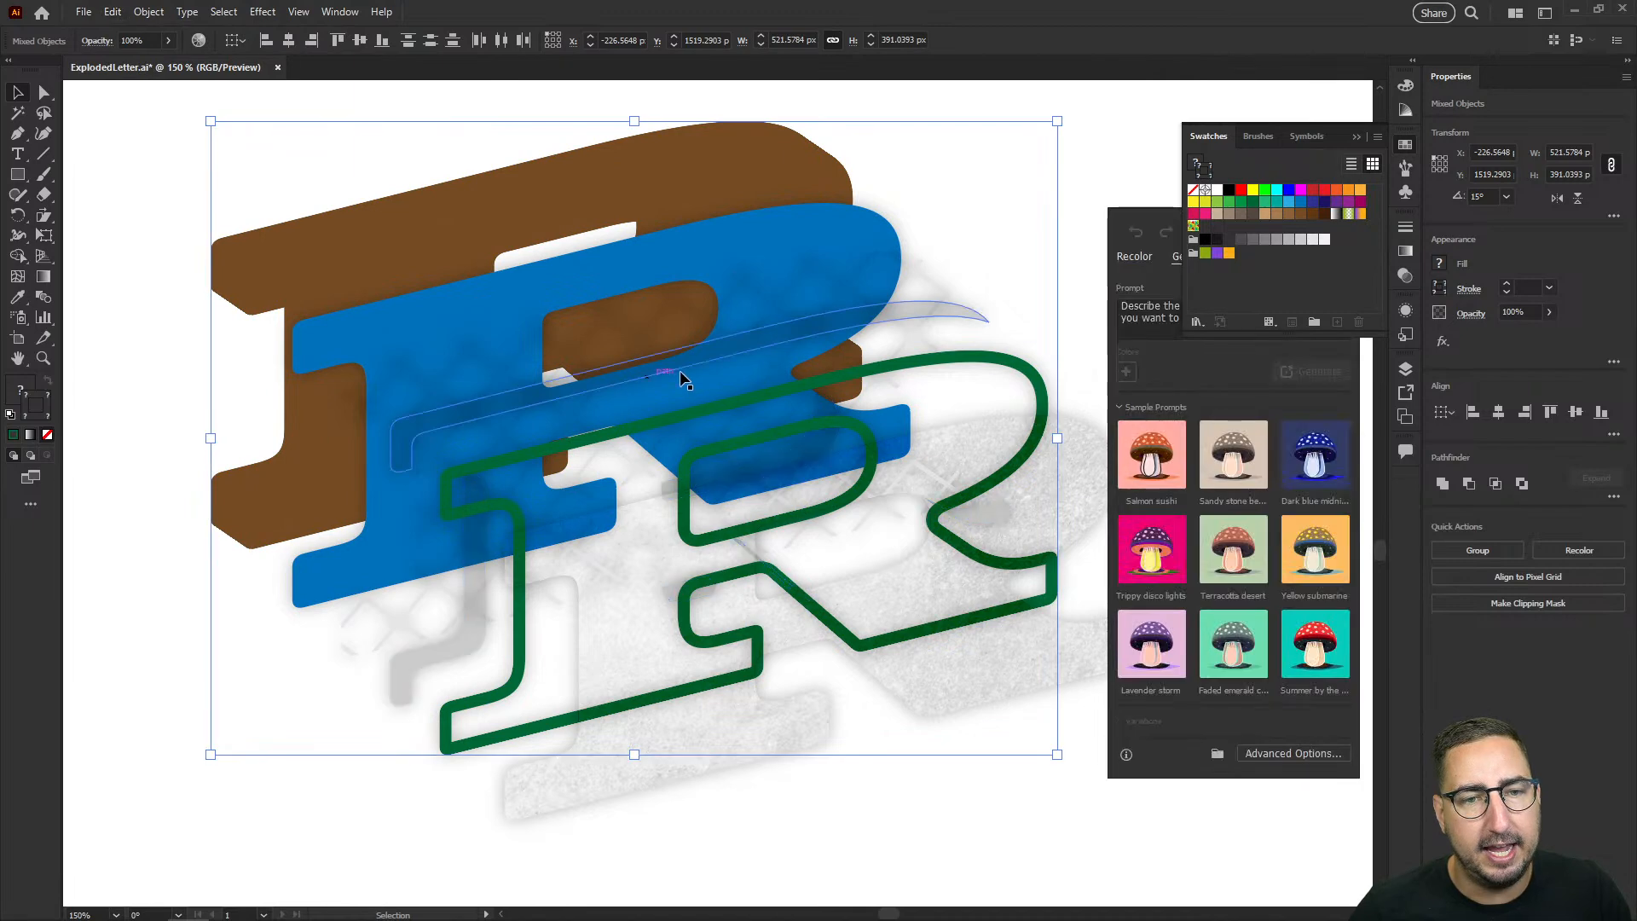
left_click(1311, 637)
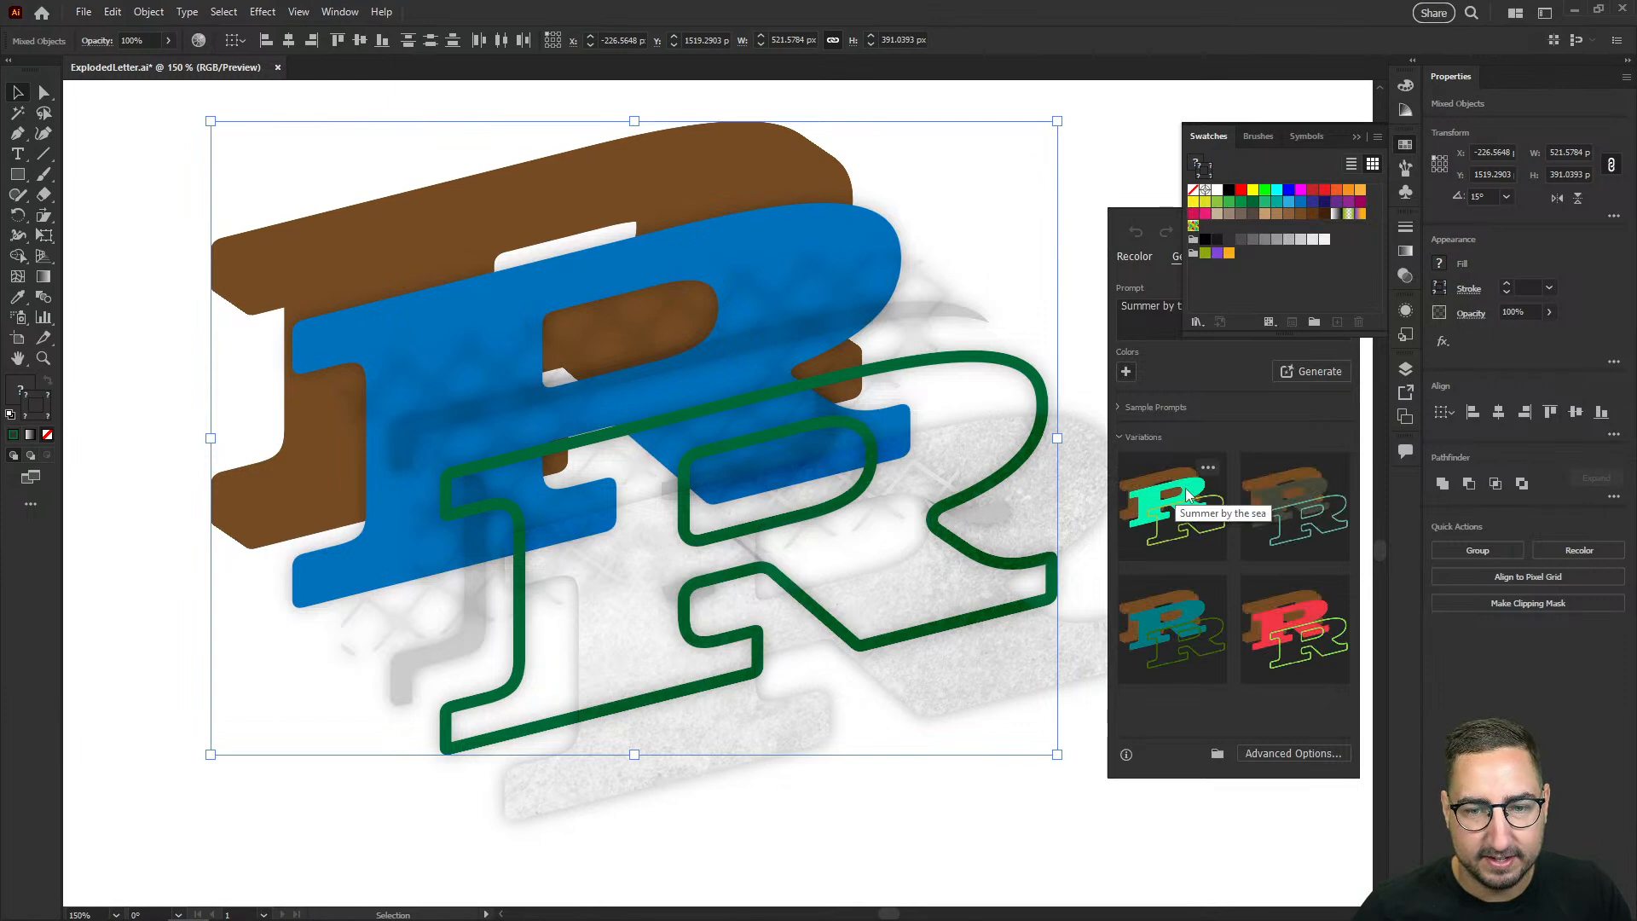
Step: Try each generated color variation and keep the one with a red letter, bright green outline and light orange extrusion
left_click(1183, 512)
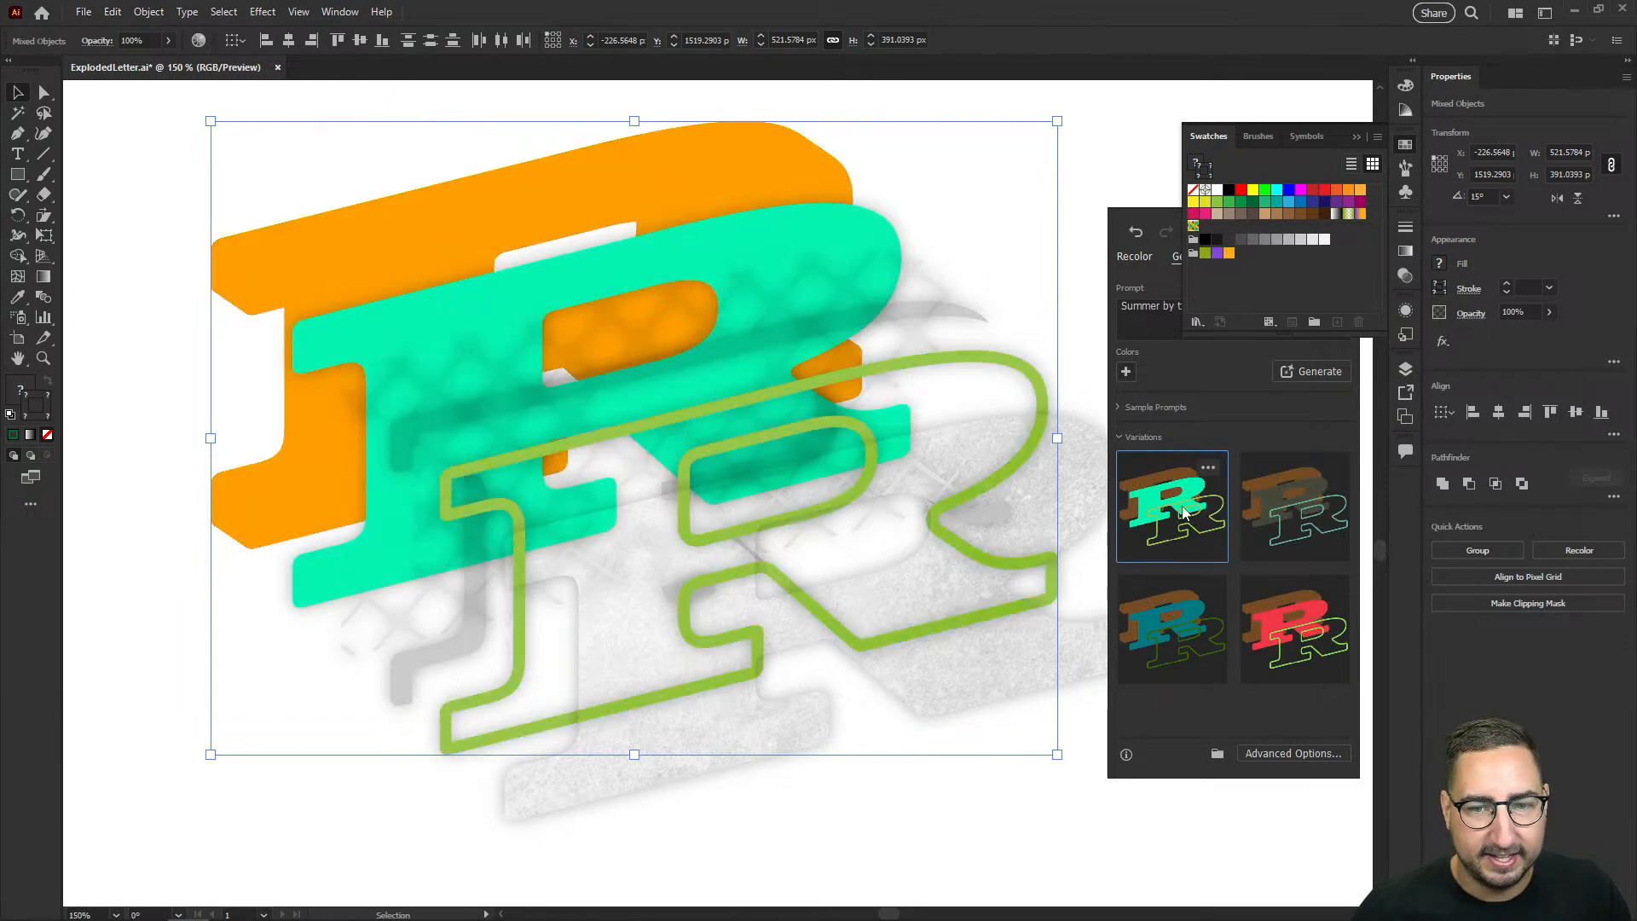
left_click(1282, 515)
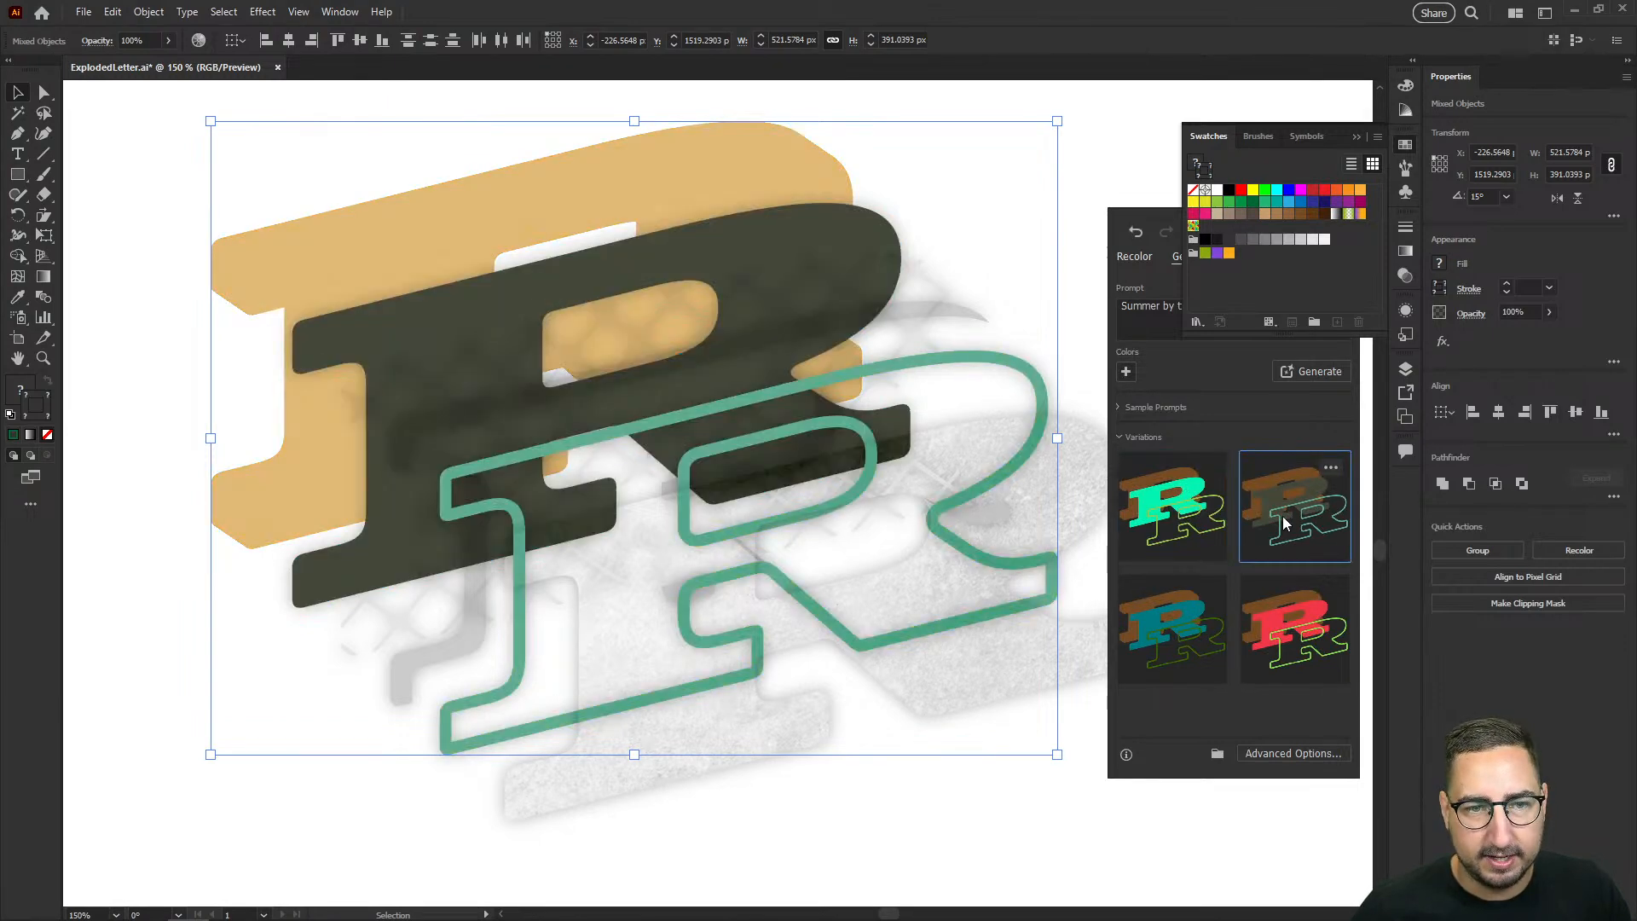
left_click(1188, 657)
left_click(1286, 655)
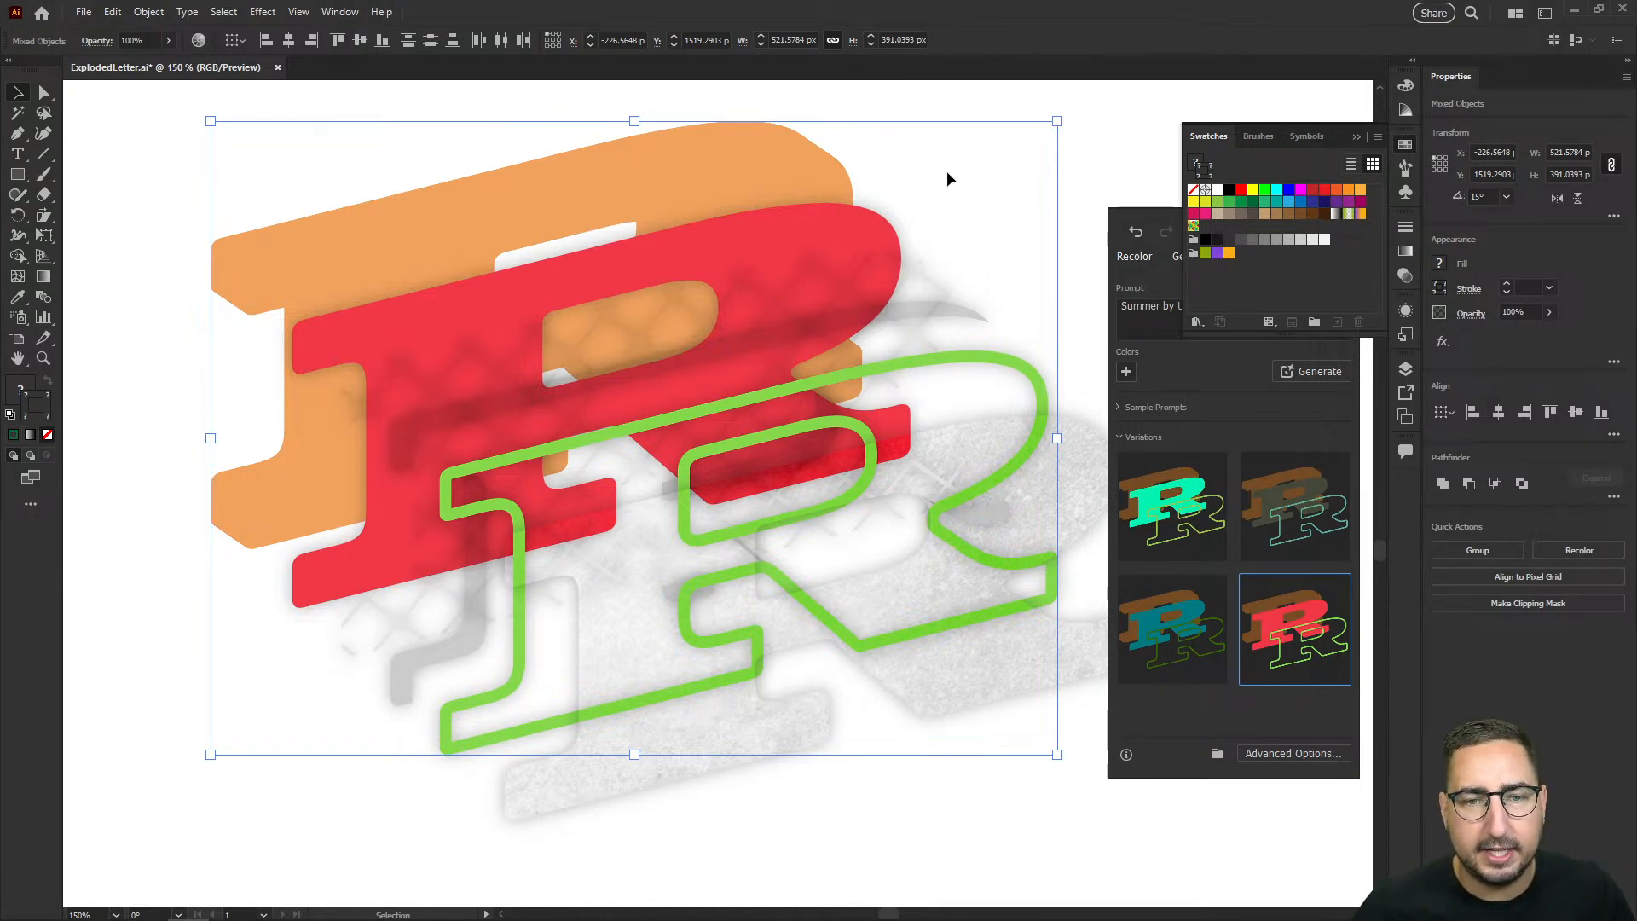
left_click(1071, 227)
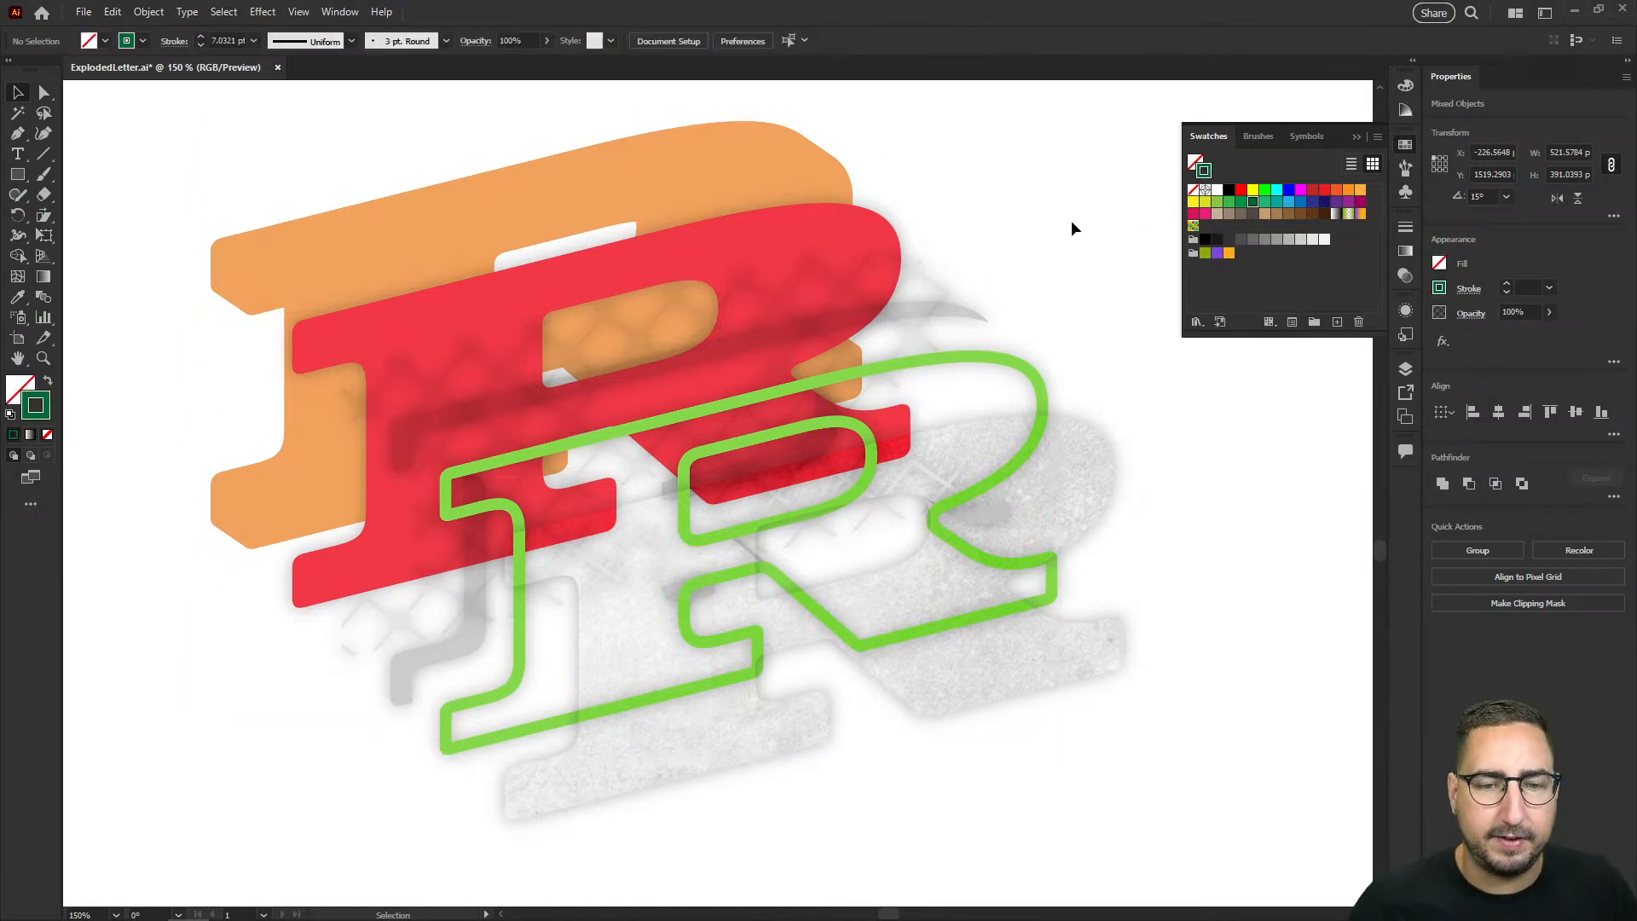
Step: Try hiding the Outer Glow on the speckled texture and green outline layers, and undo the changes
left_click(1076, 492)
left_click(1407, 312)
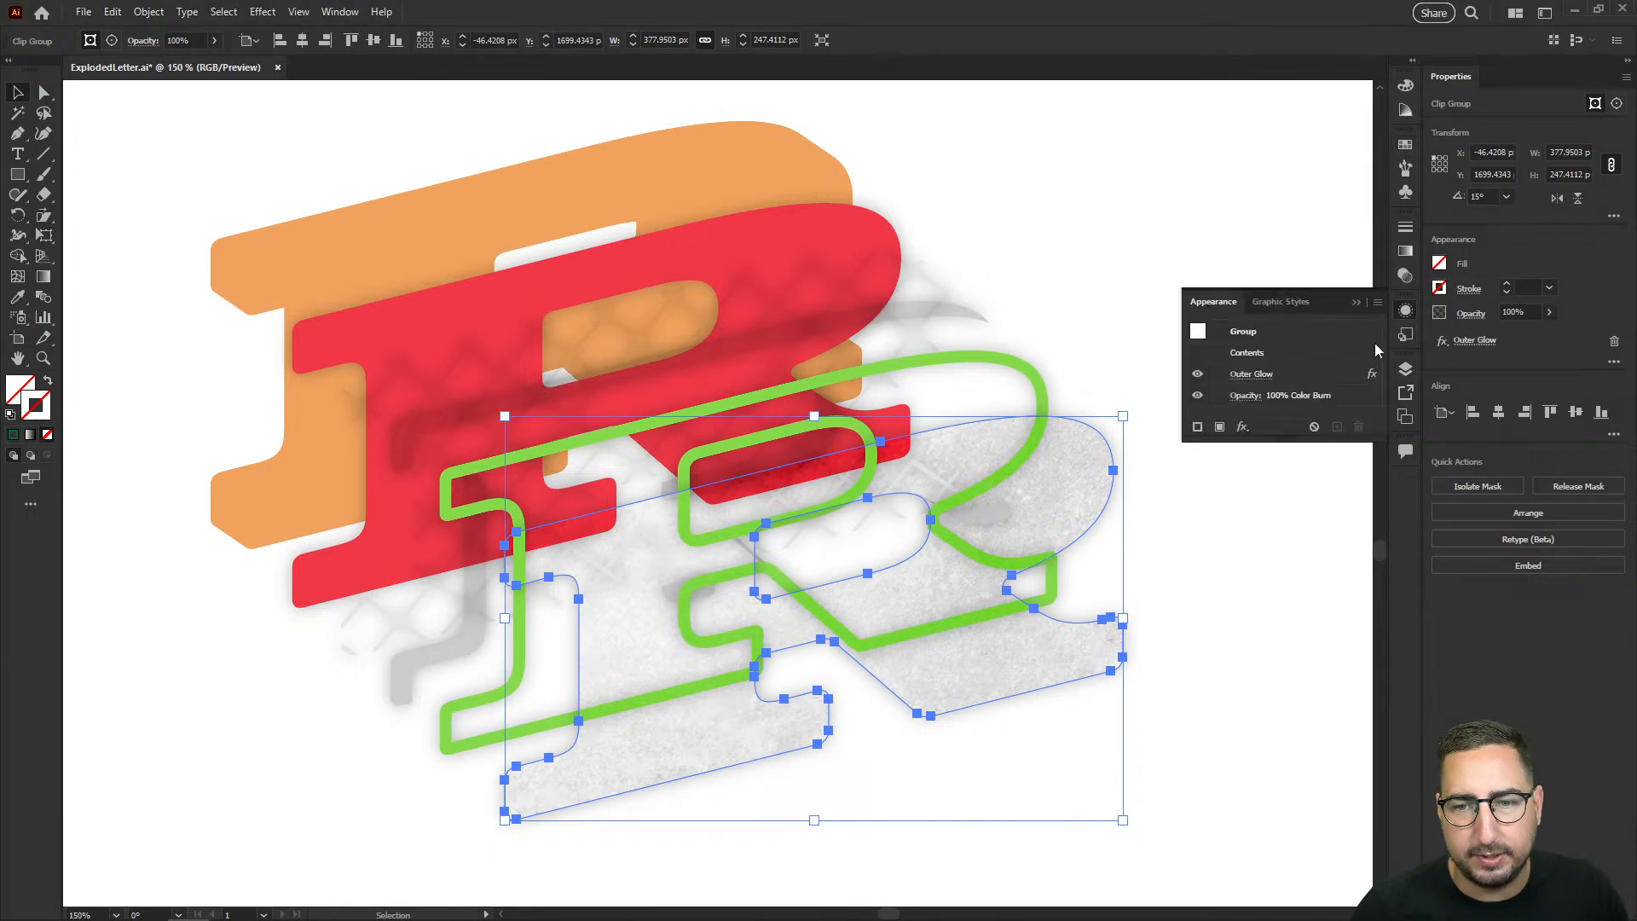
left_click(1223, 381)
left_click(1038, 394)
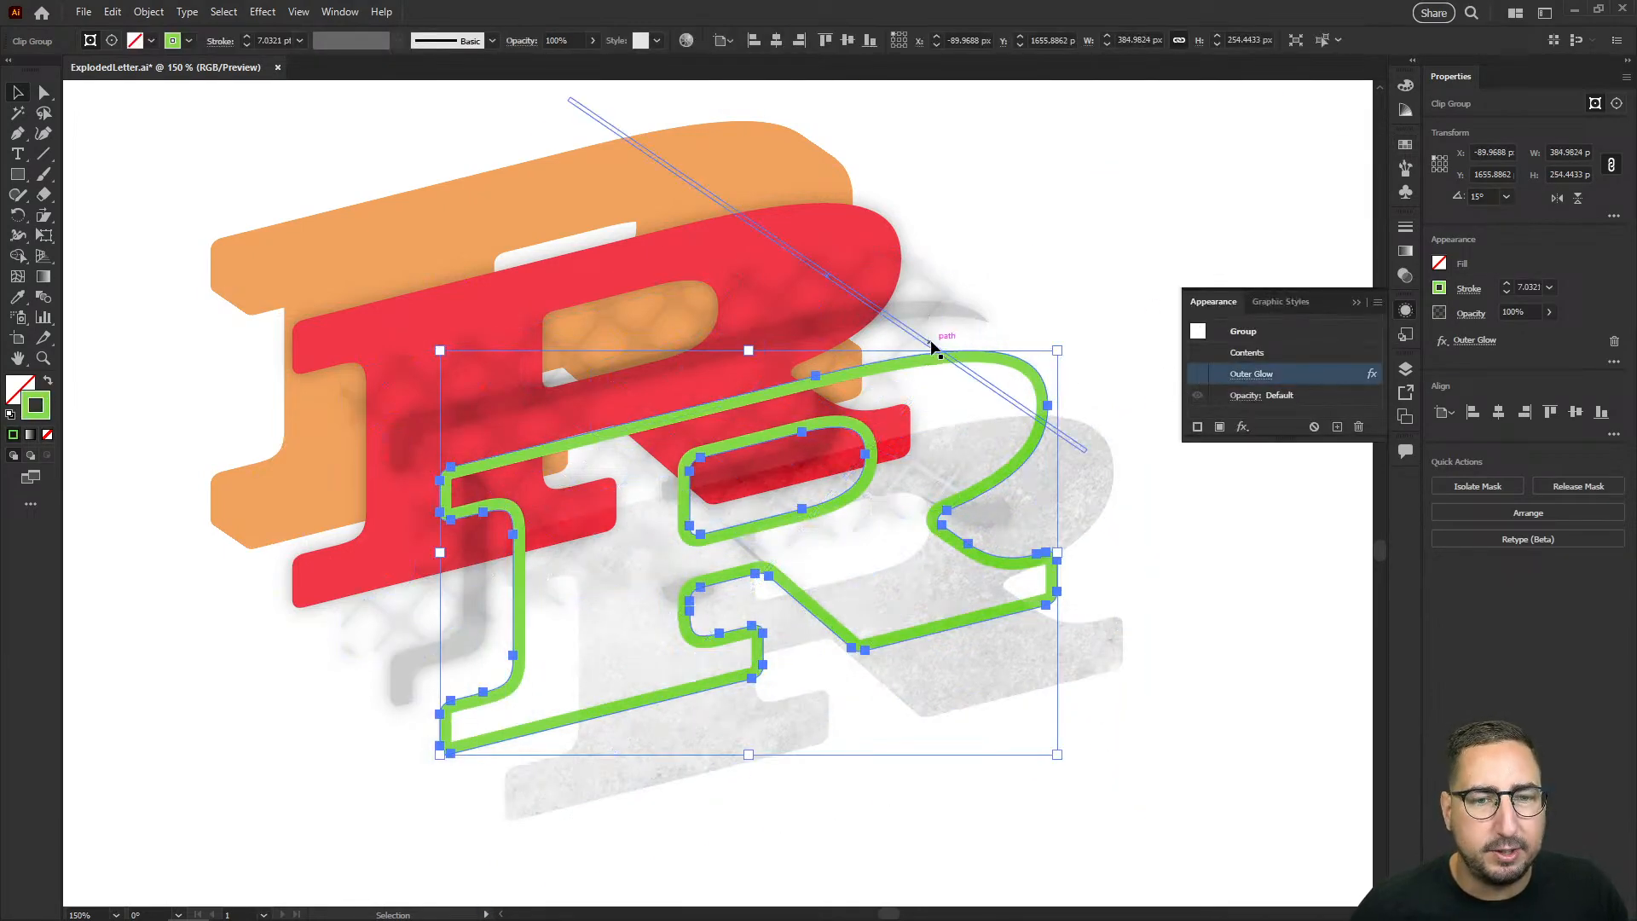
left_click(955, 346)
left_click(978, 321)
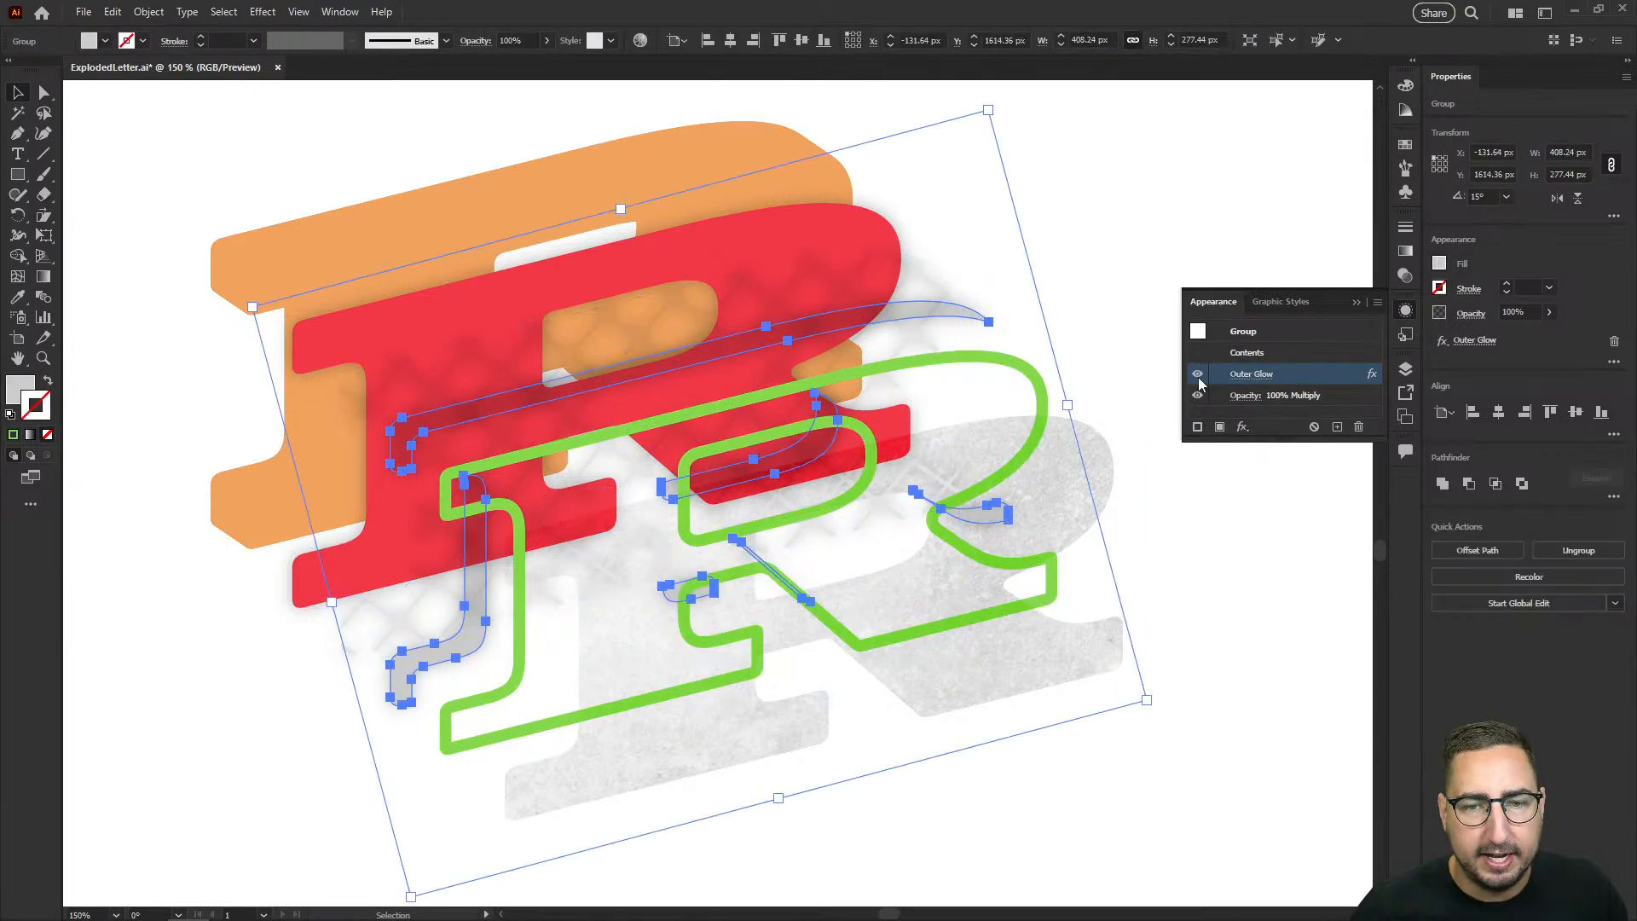
key("ctrl+z")
key("ctrl+z")
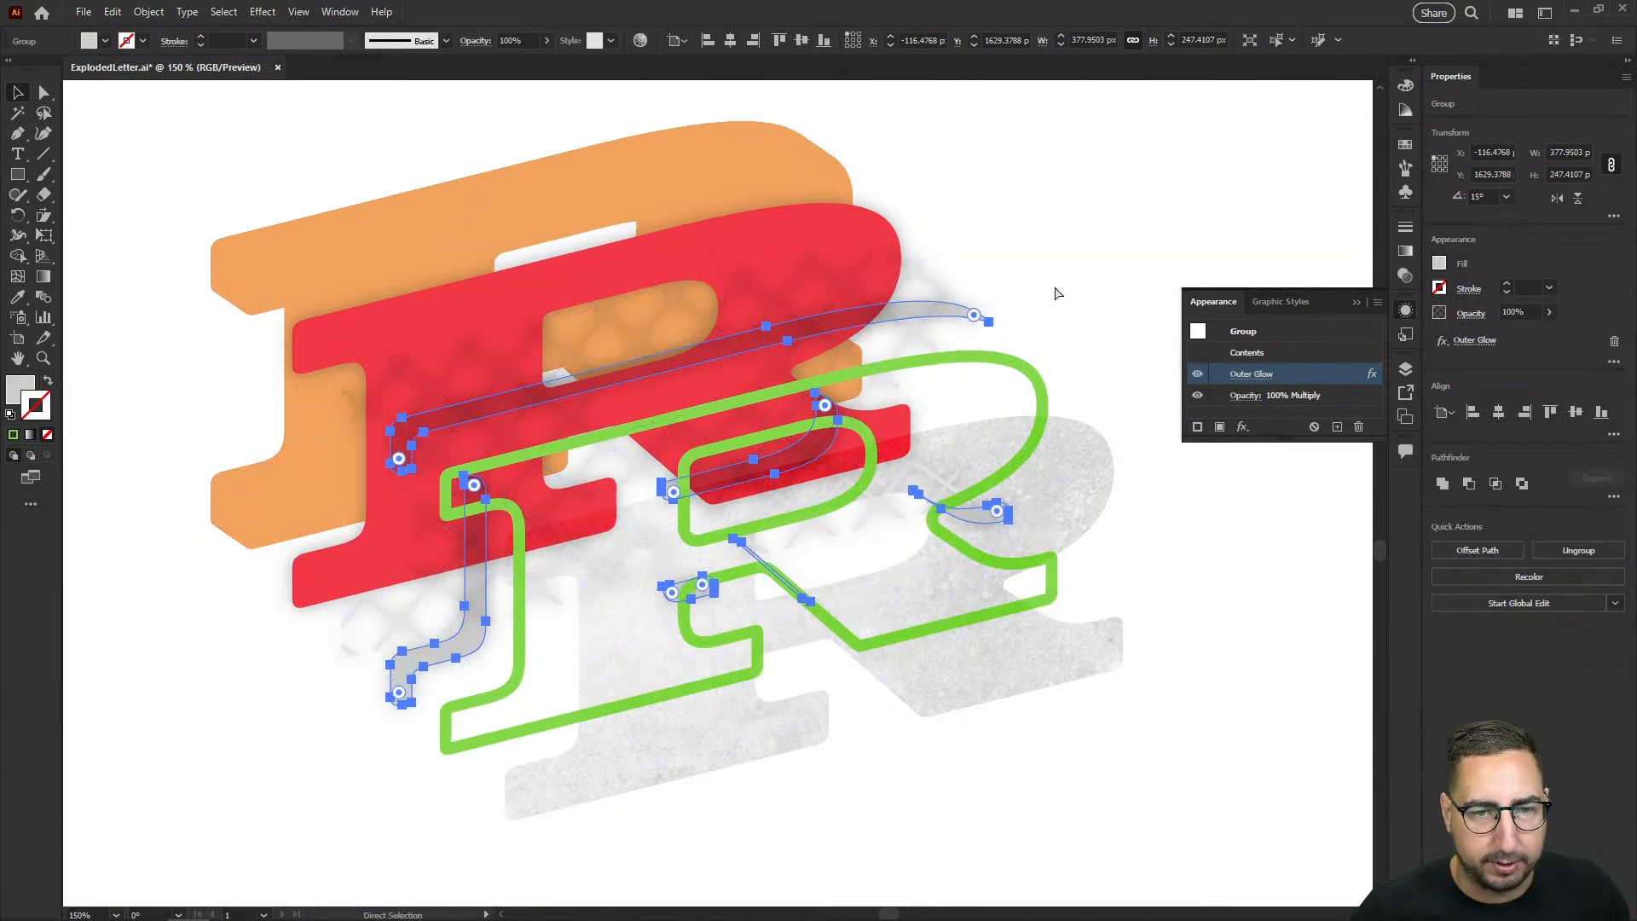
Step: Change the speckled texture layer's blend mode to Normal
left_click(1076, 367)
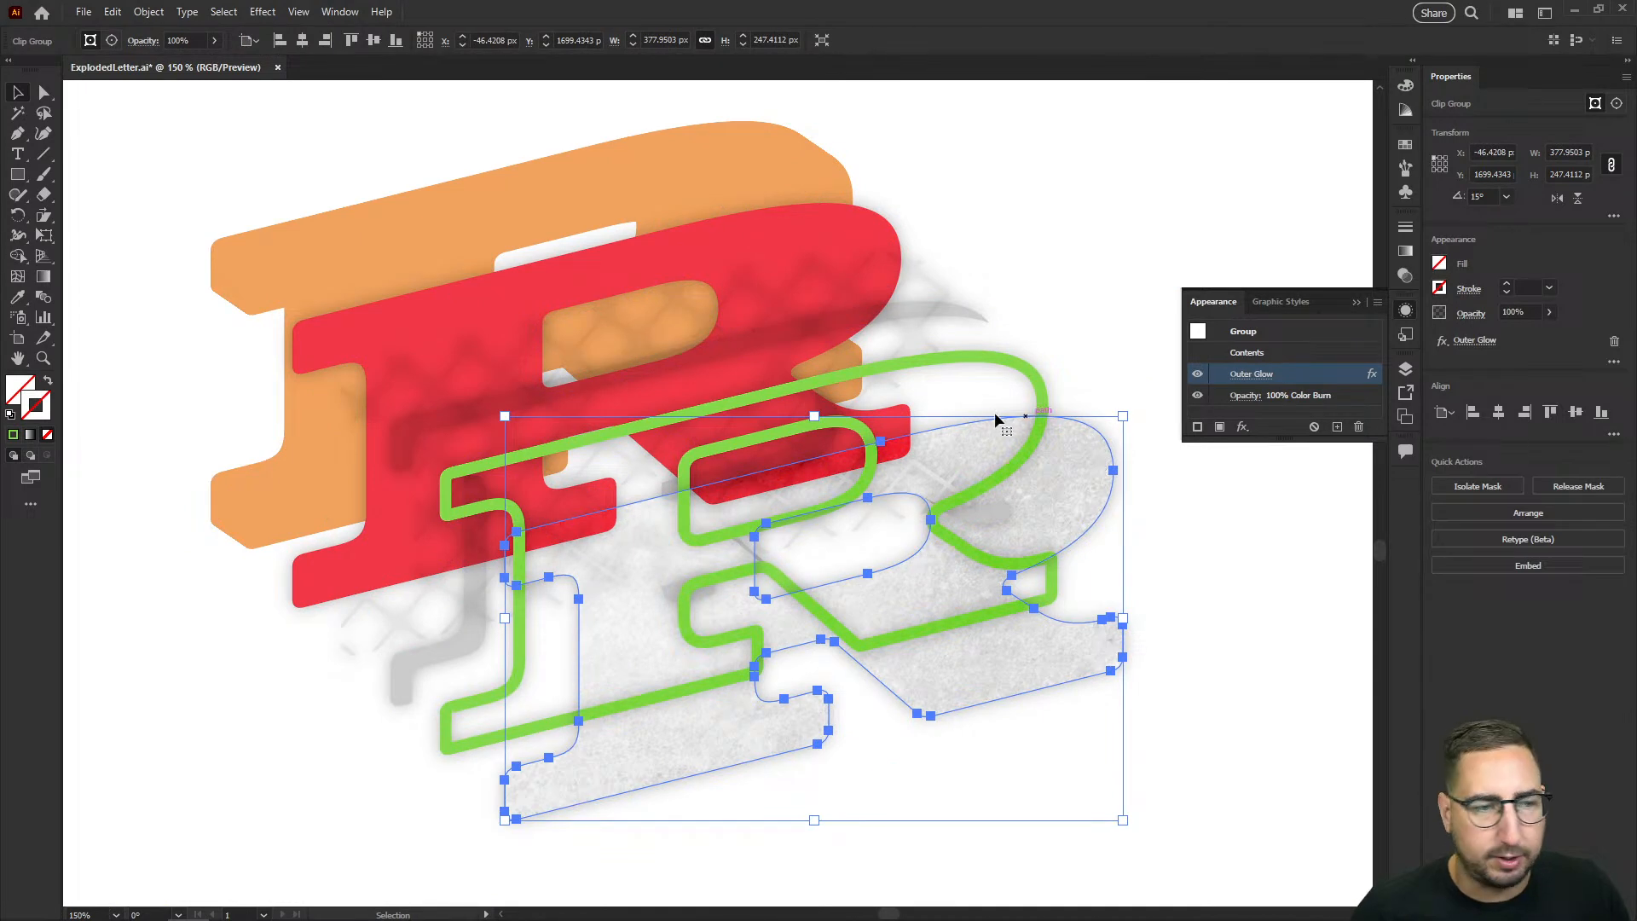
left_click(1404, 275)
left_click(1234, 246)
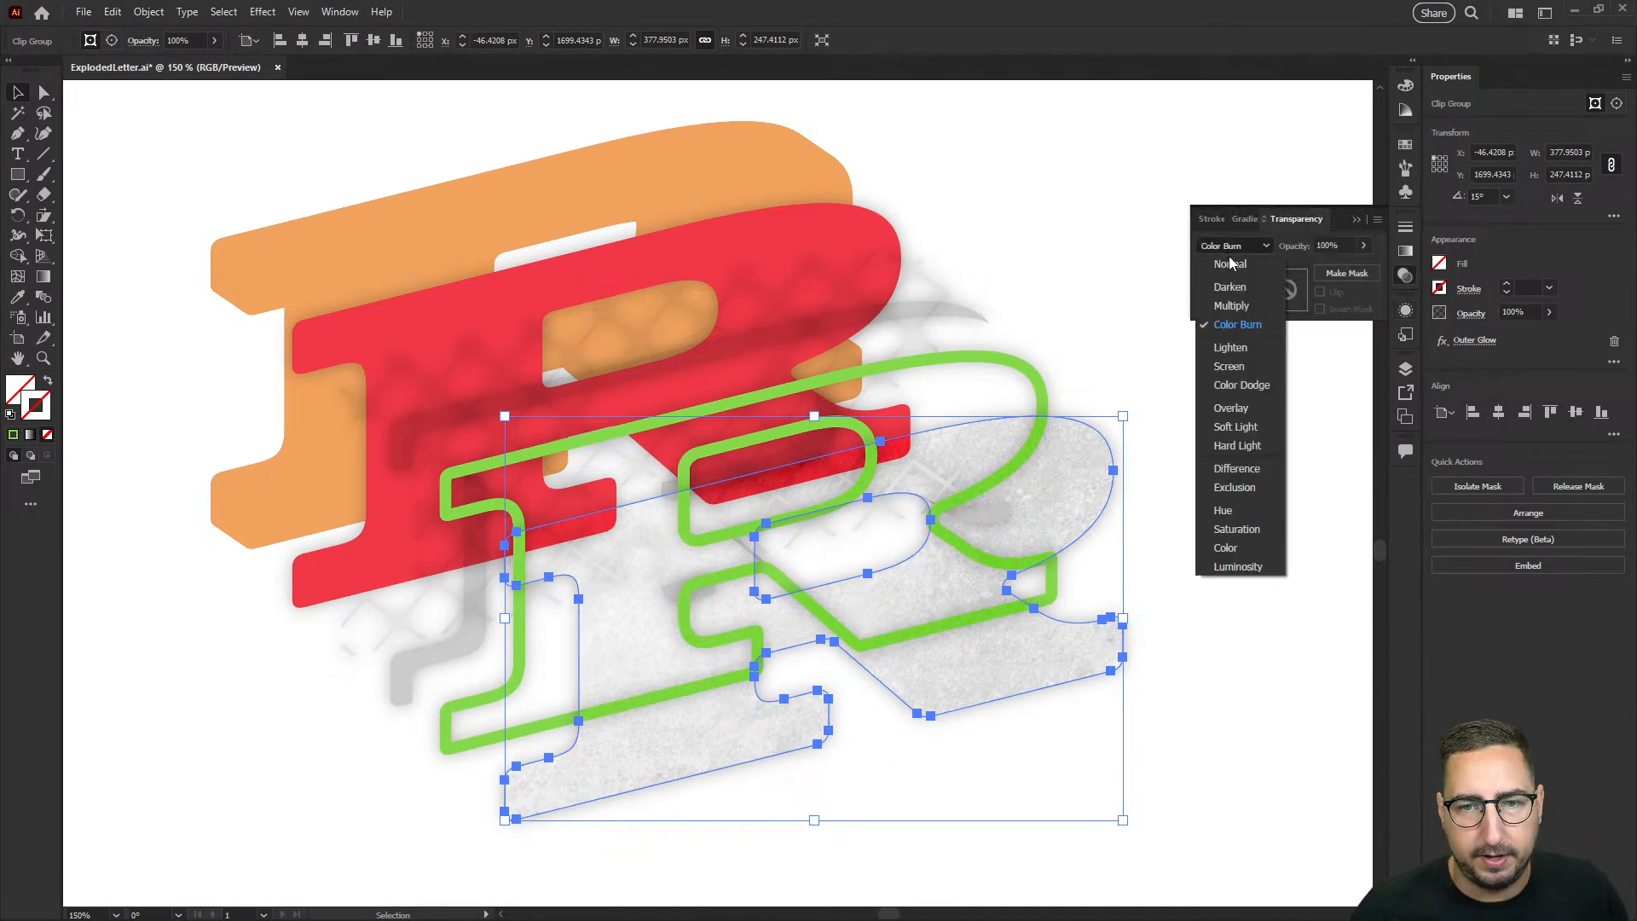
left_click(1221, 257)
left_click(1158, 308)
Step: Fill the green outline layer with white and clear the selection
left_click(1037, 365)
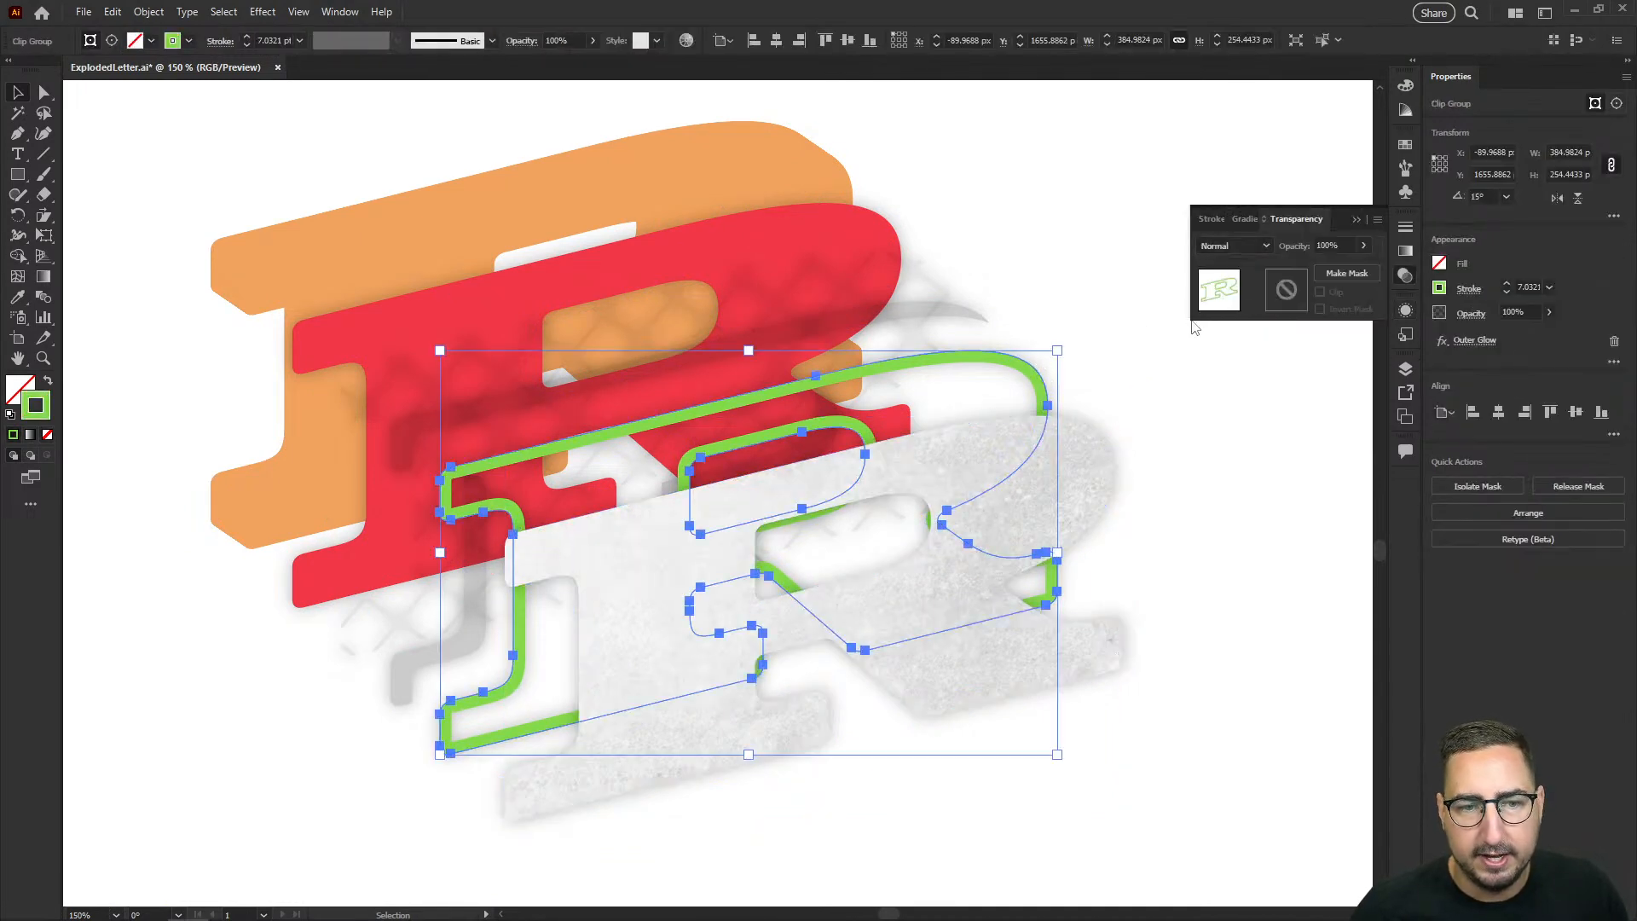
left_click(1404, 139)
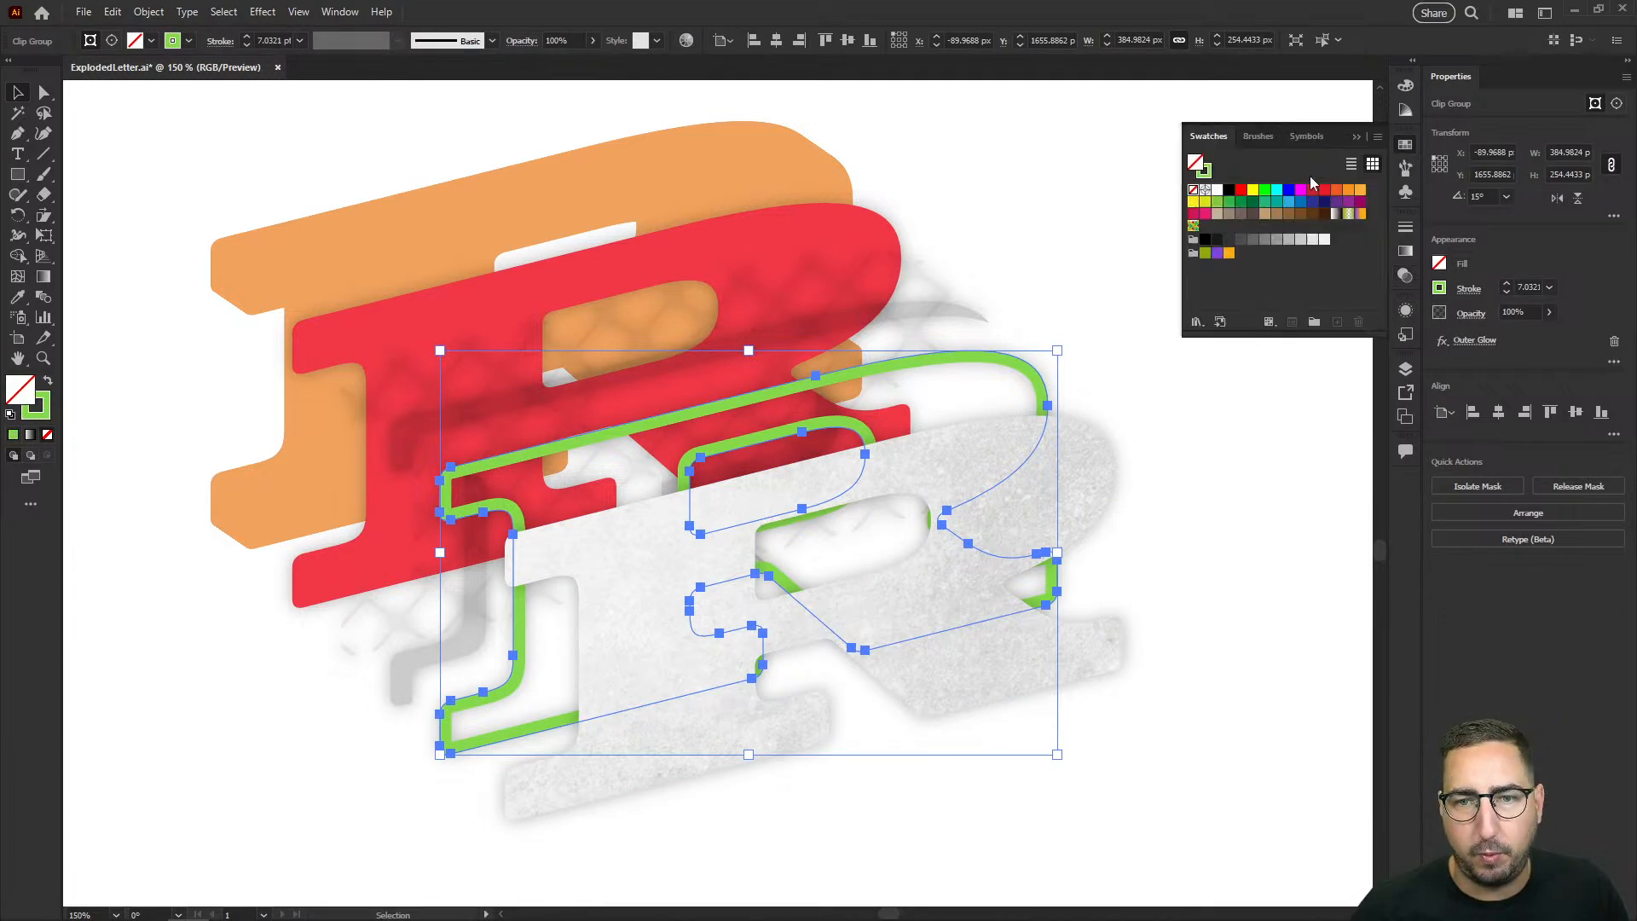
left_click(1228, 195)
left_click(994, 314)
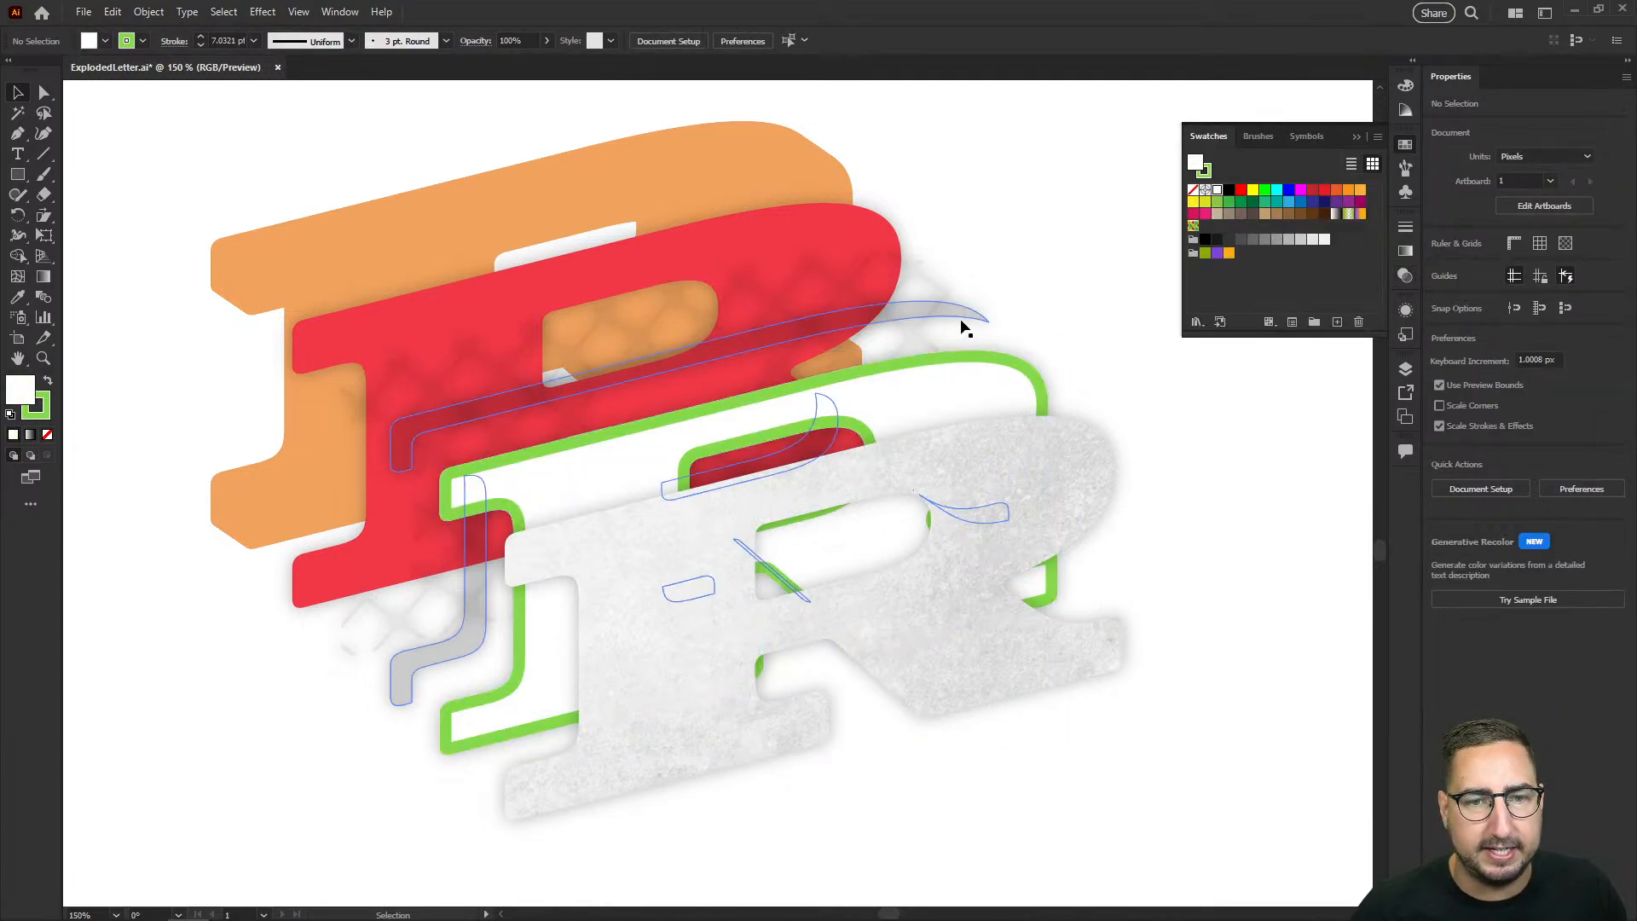
Step: Try to fill the whole crosshatch pattern clip group with black and white swatches
left_click(938, 291)
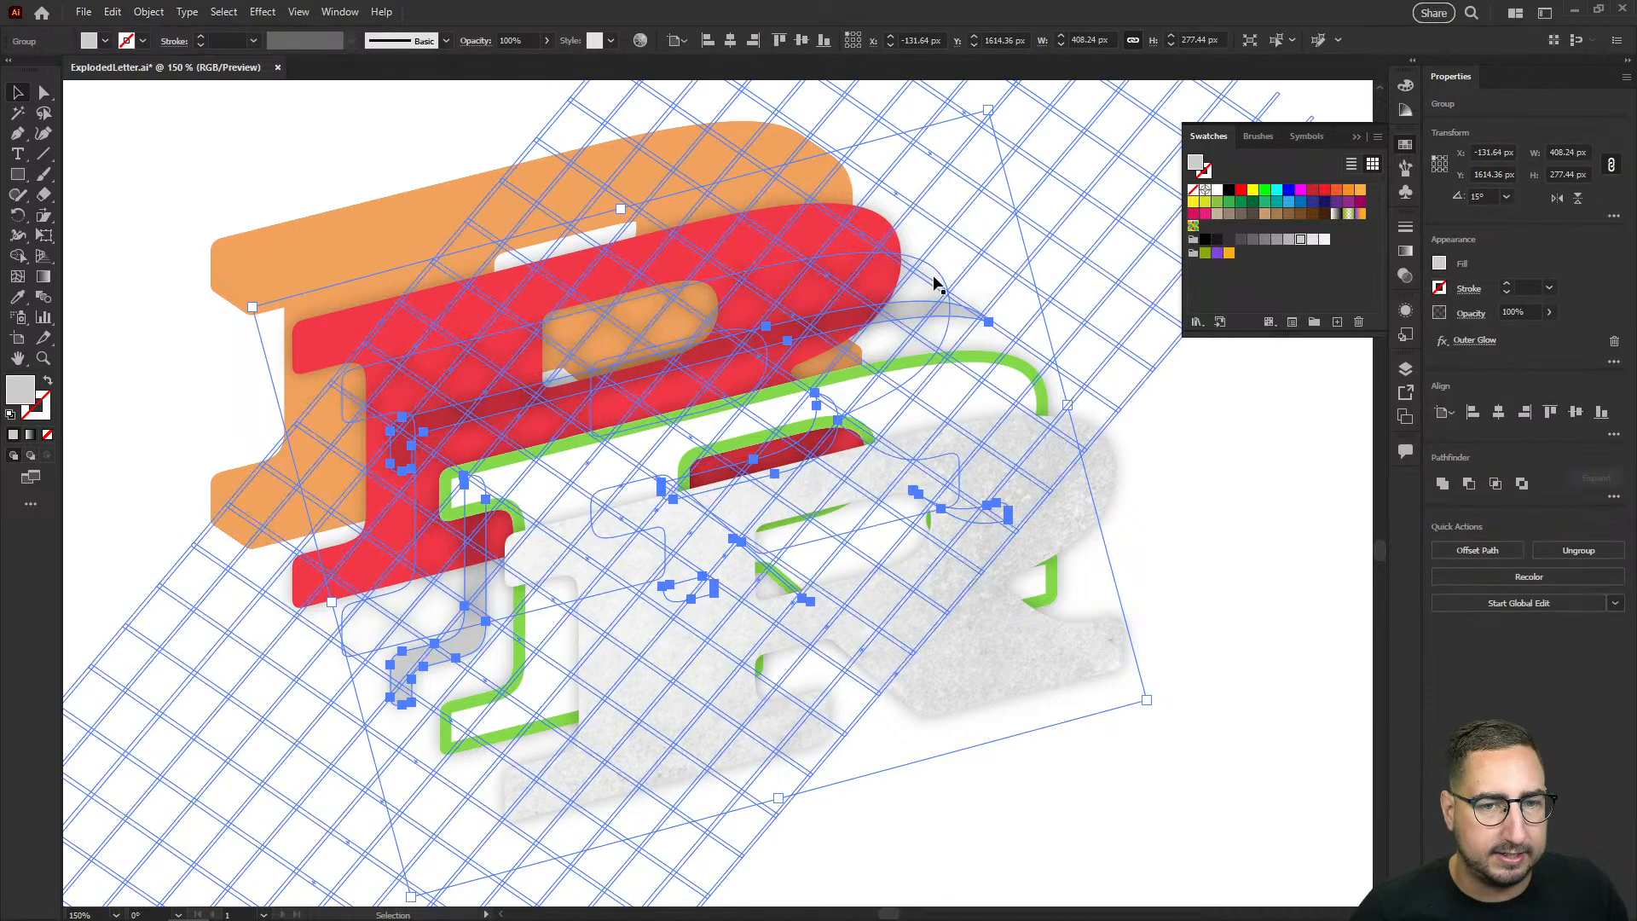
left_click(955, 285)
left_click(948, 290)
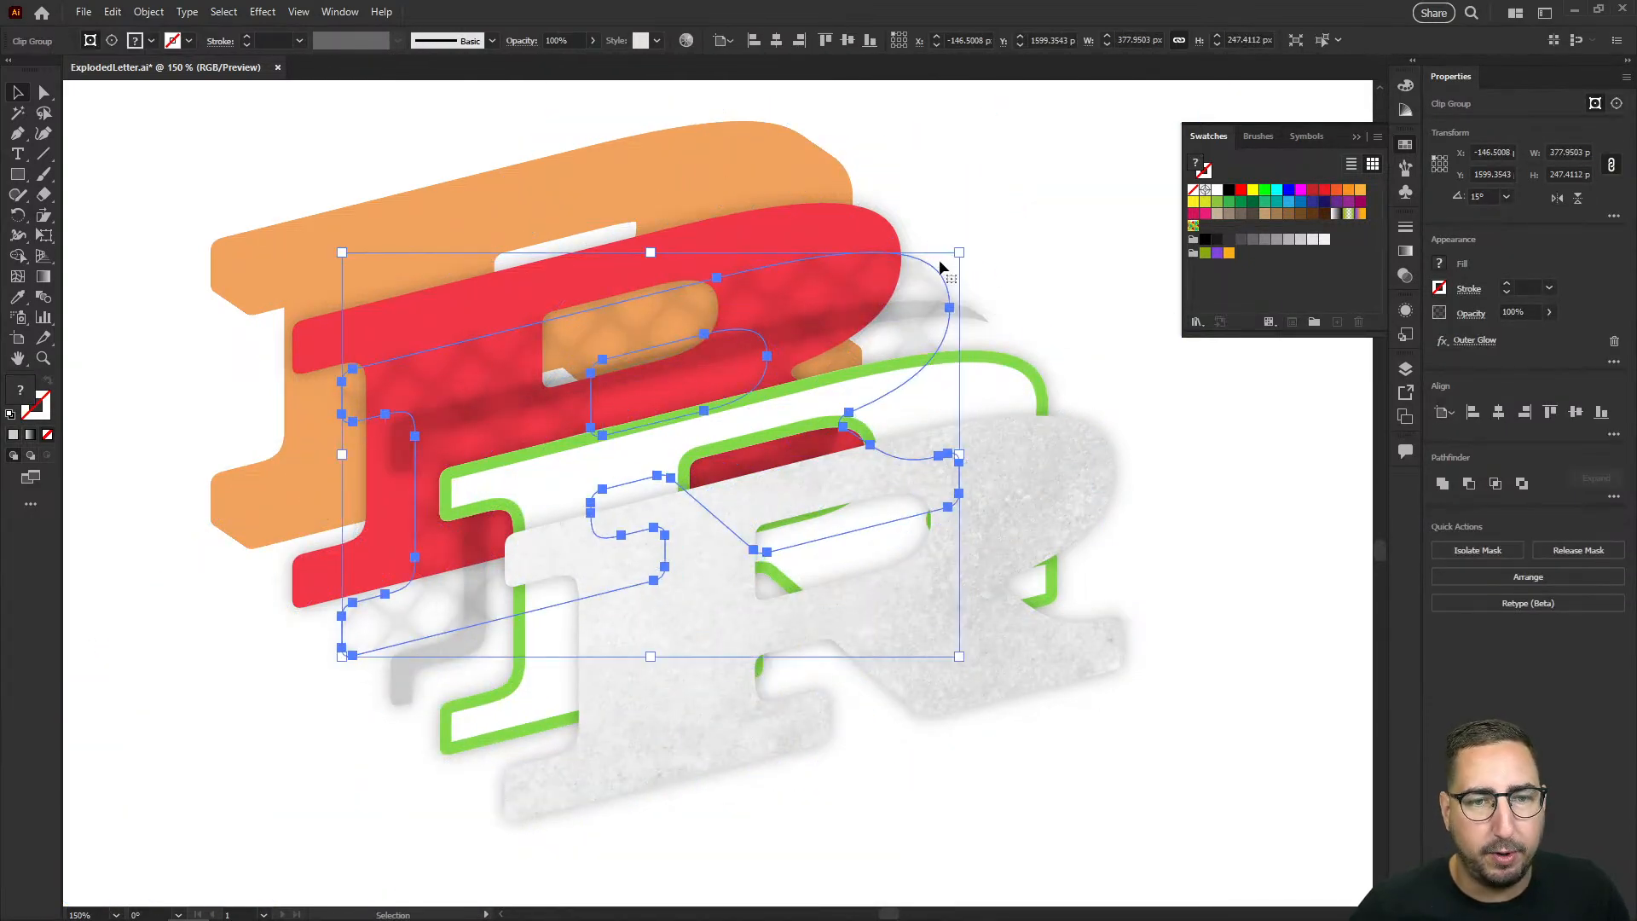
left_click(1207, 193)
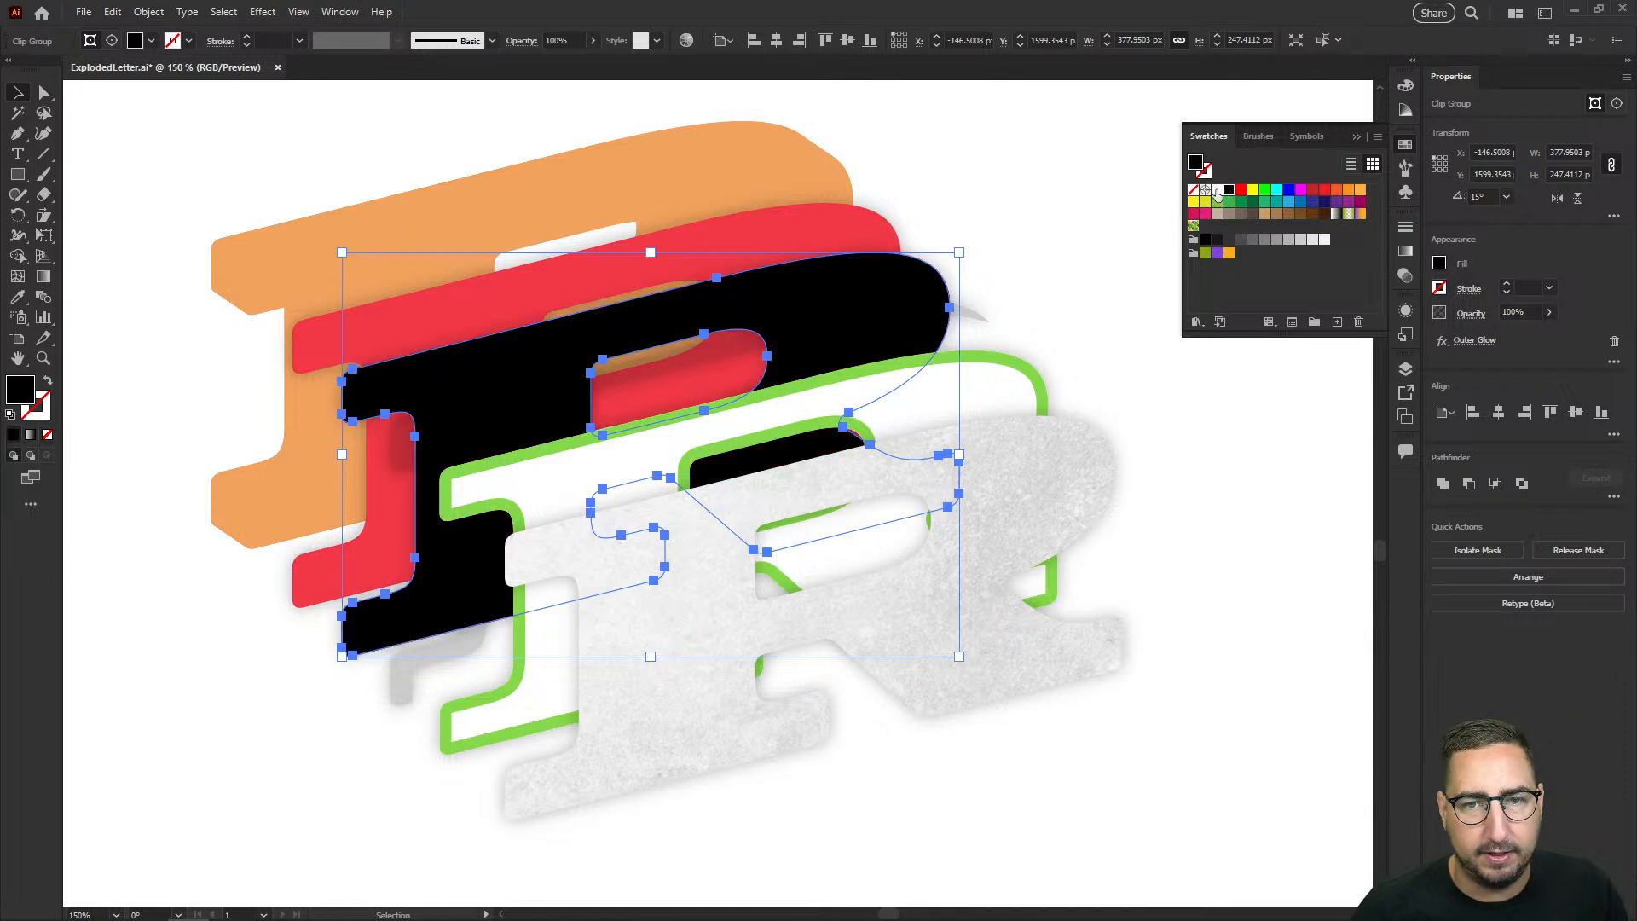
left_click(1217, 191)
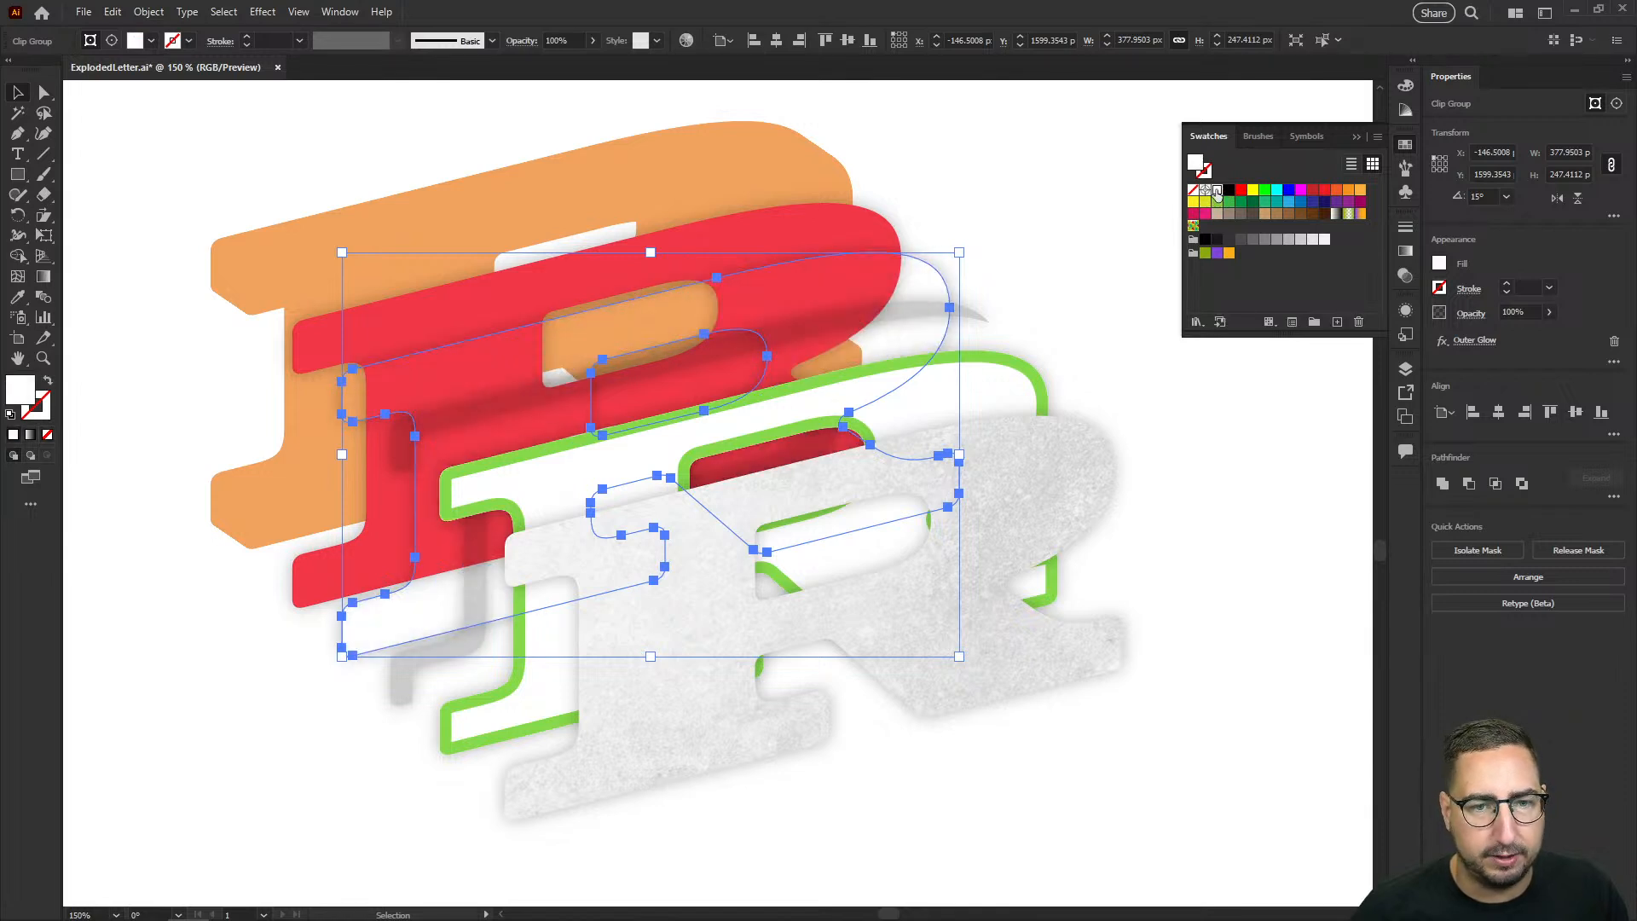
Step: Isolate the crosshatch pattern's clip group, fill its R-shaped clipping path with white, and exit isolation with nothing selected
double_click(938, 269)
left_click(938, 269)
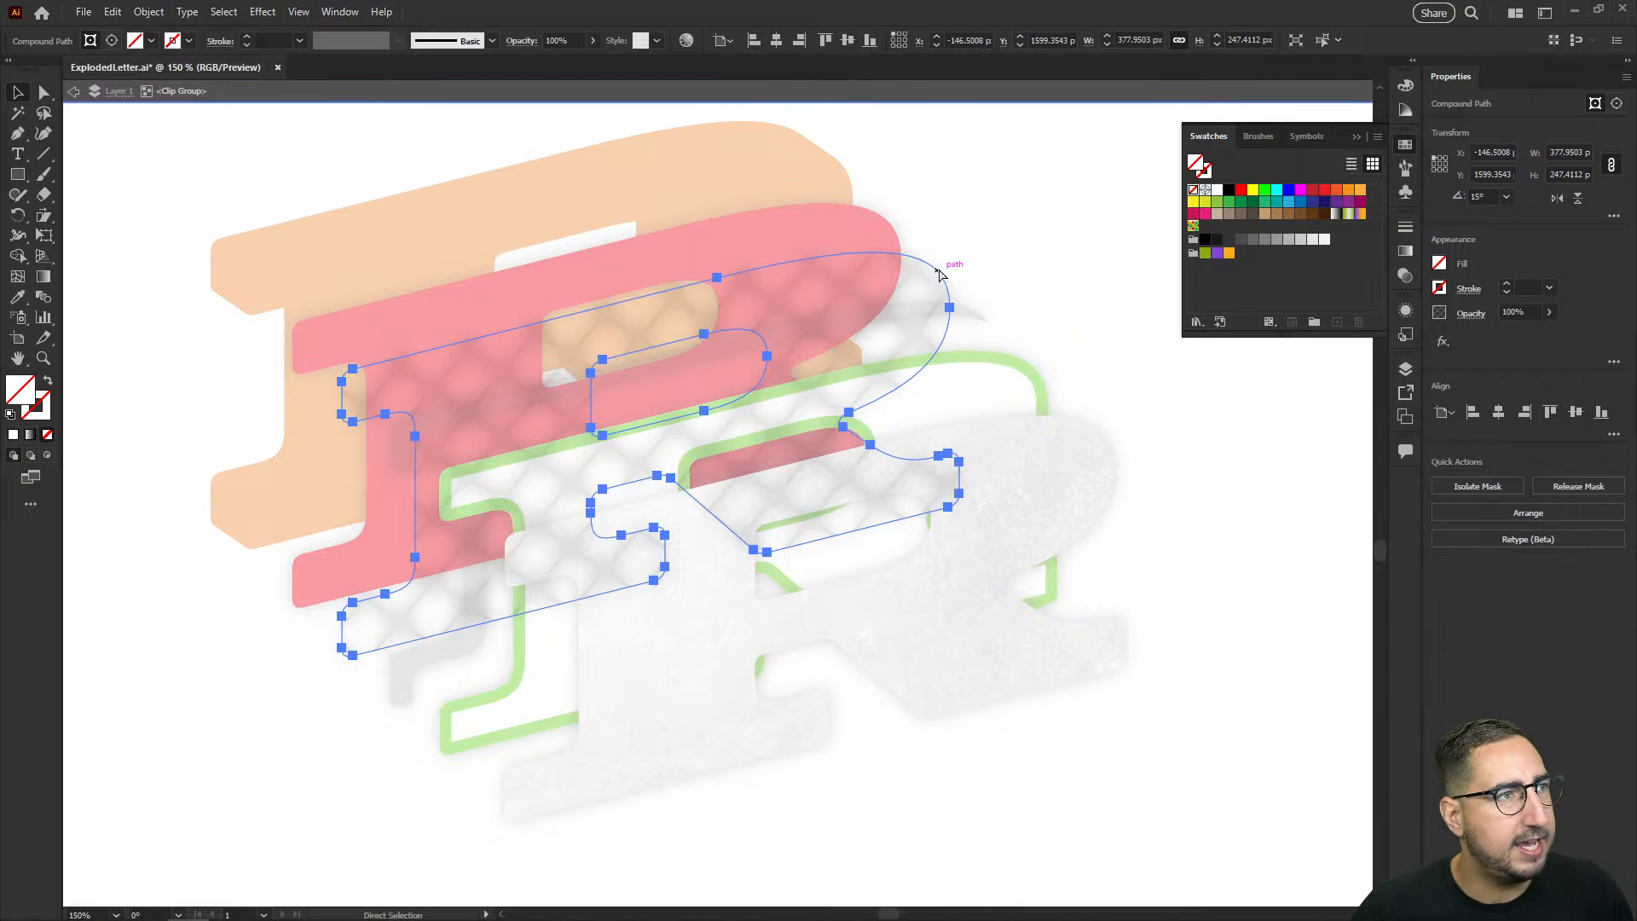
left_click(1218, 191)
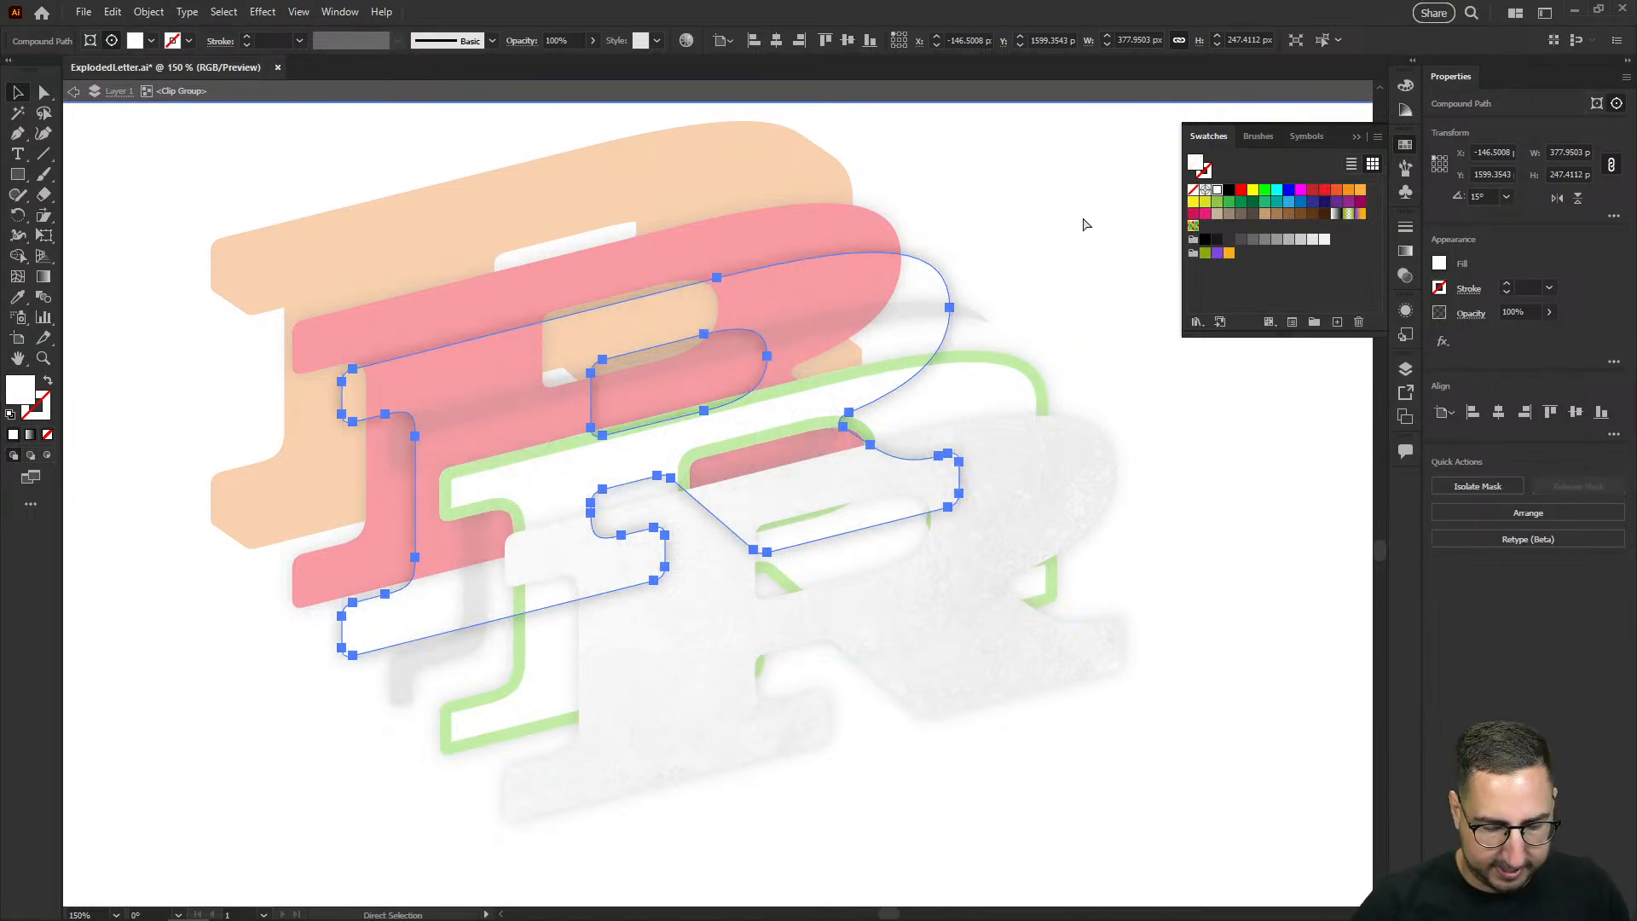
double_click(1083, 225)
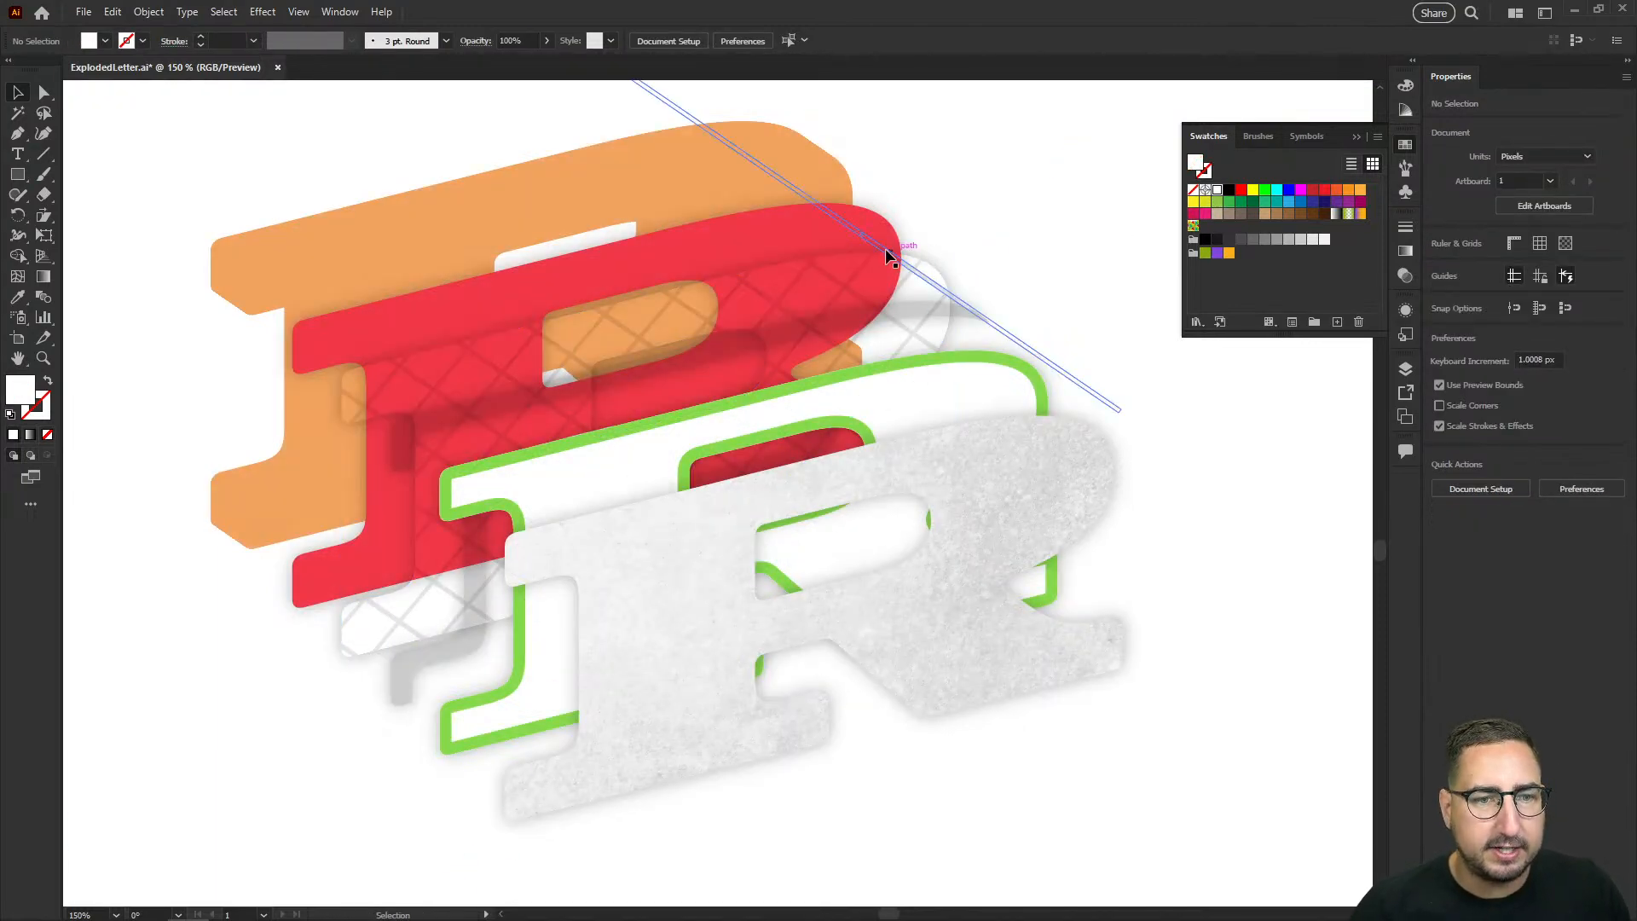
left_click(846, 228)
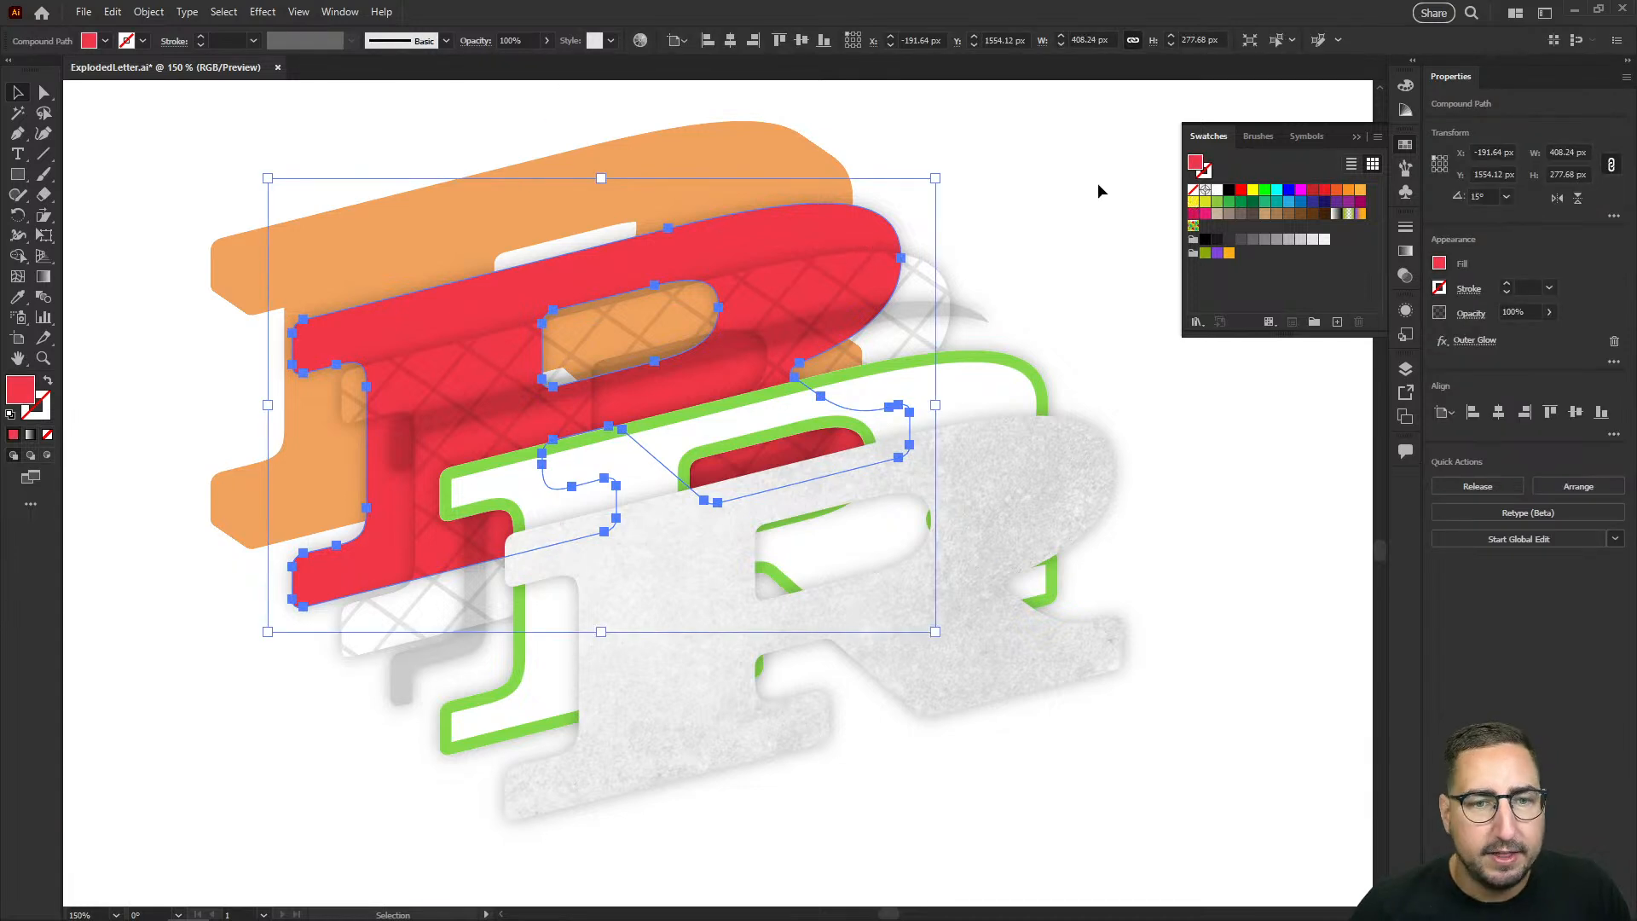
left_click(1004, 193)
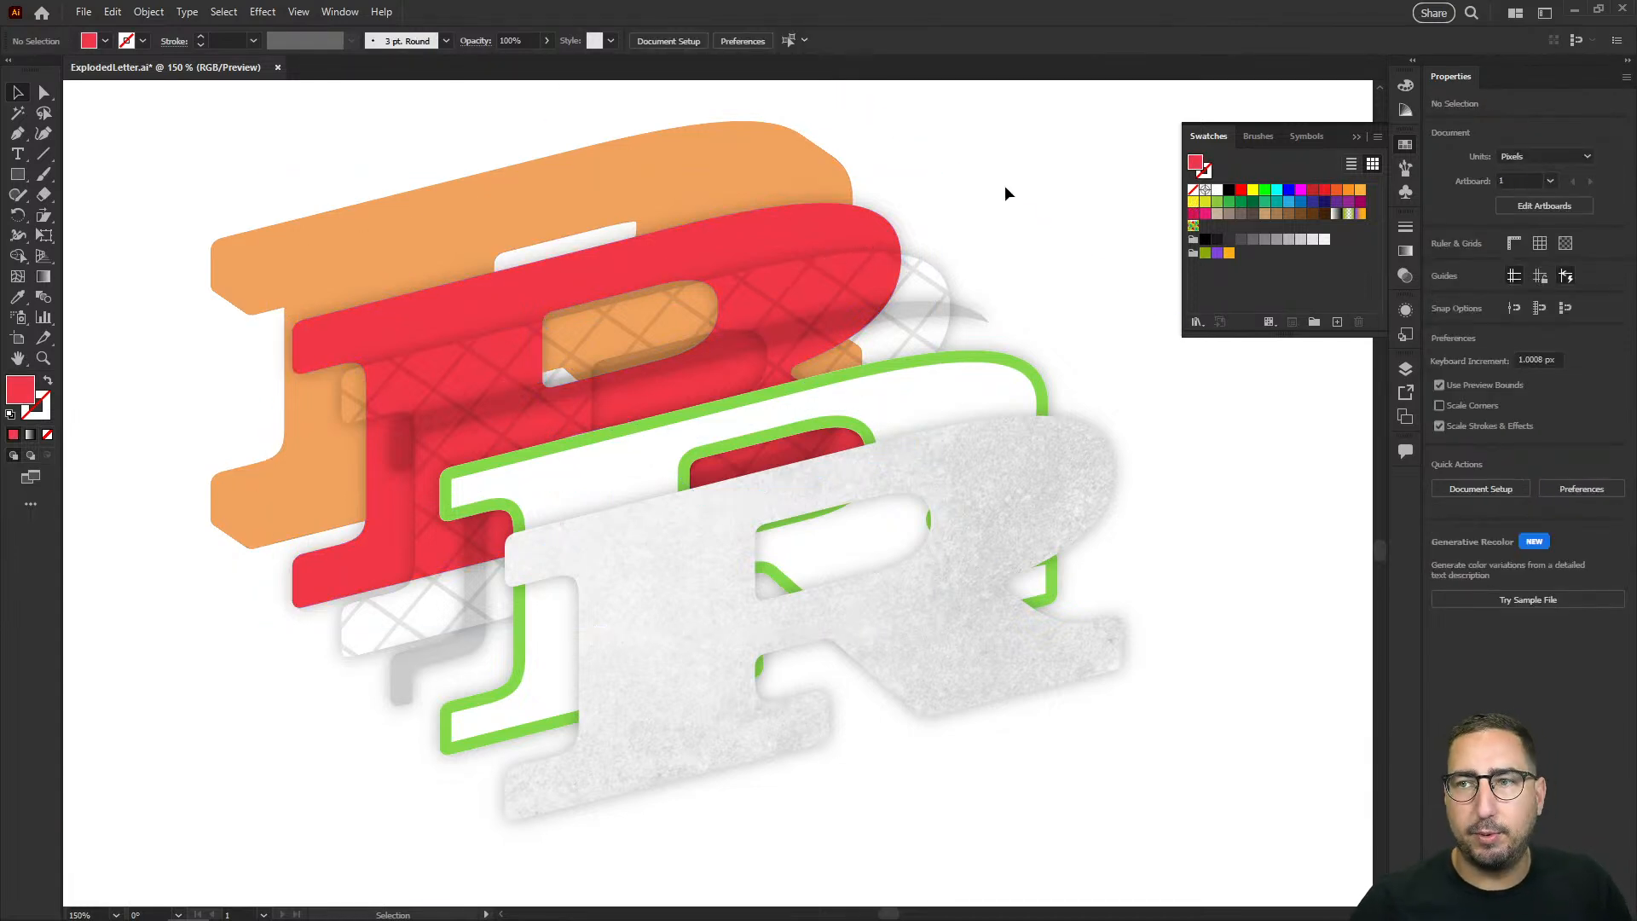
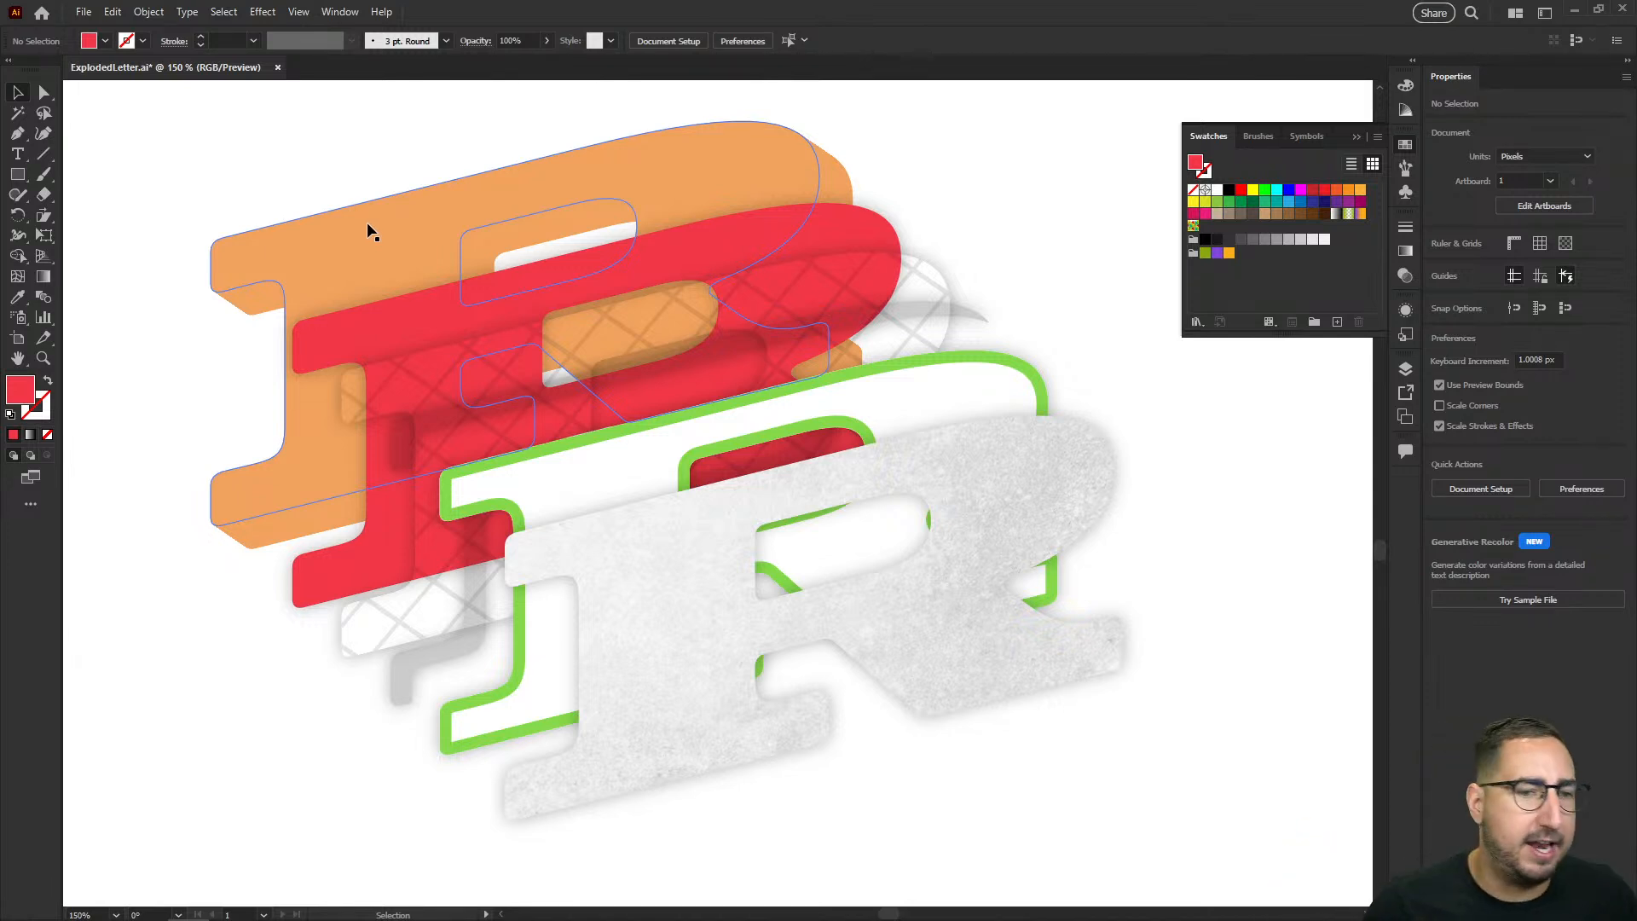
Step: Duplicate the green outline layer to the front, remove the copy's fill, and offset it diagonally down-right past the texture layer
left_click(531, 451)
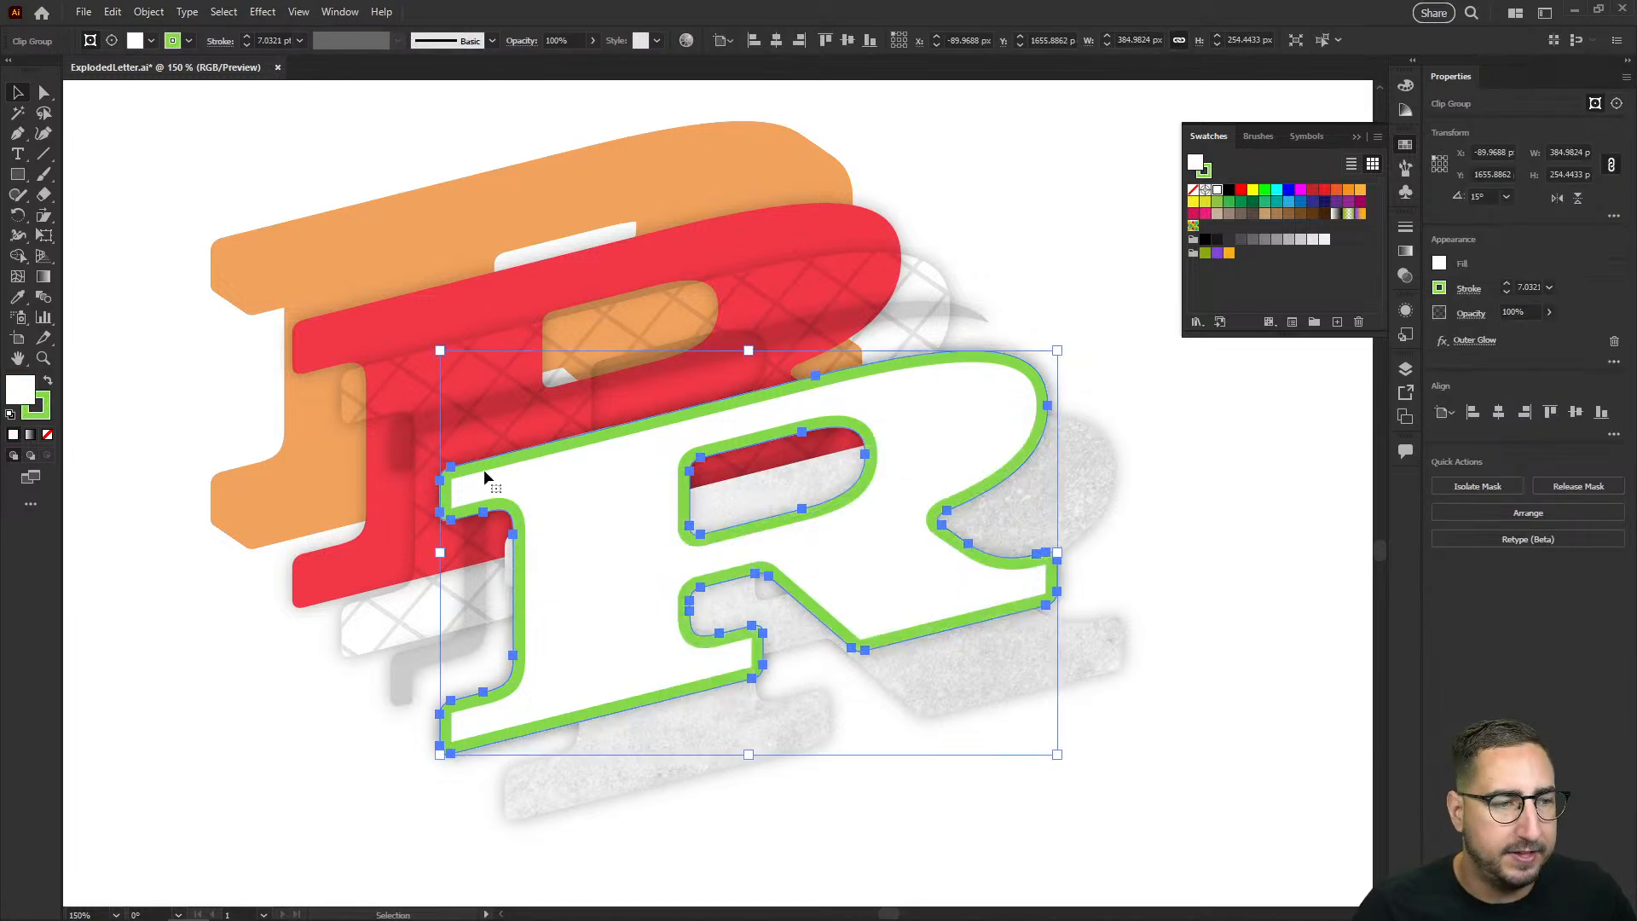
key("slash")
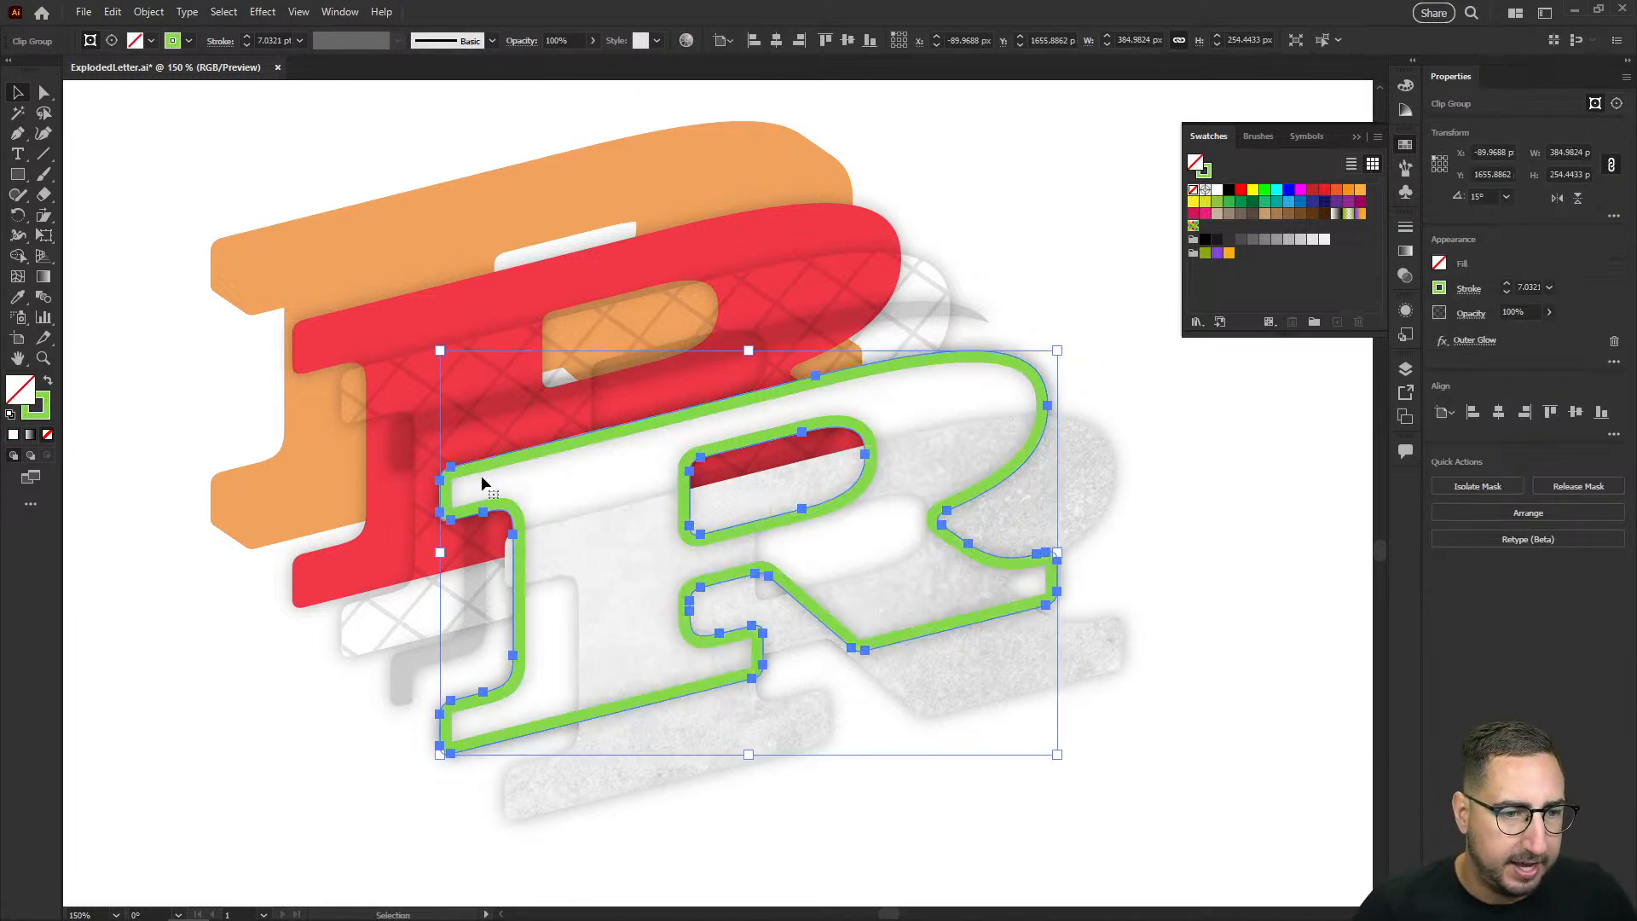
left_click_drag(480, 461, 597, 599)
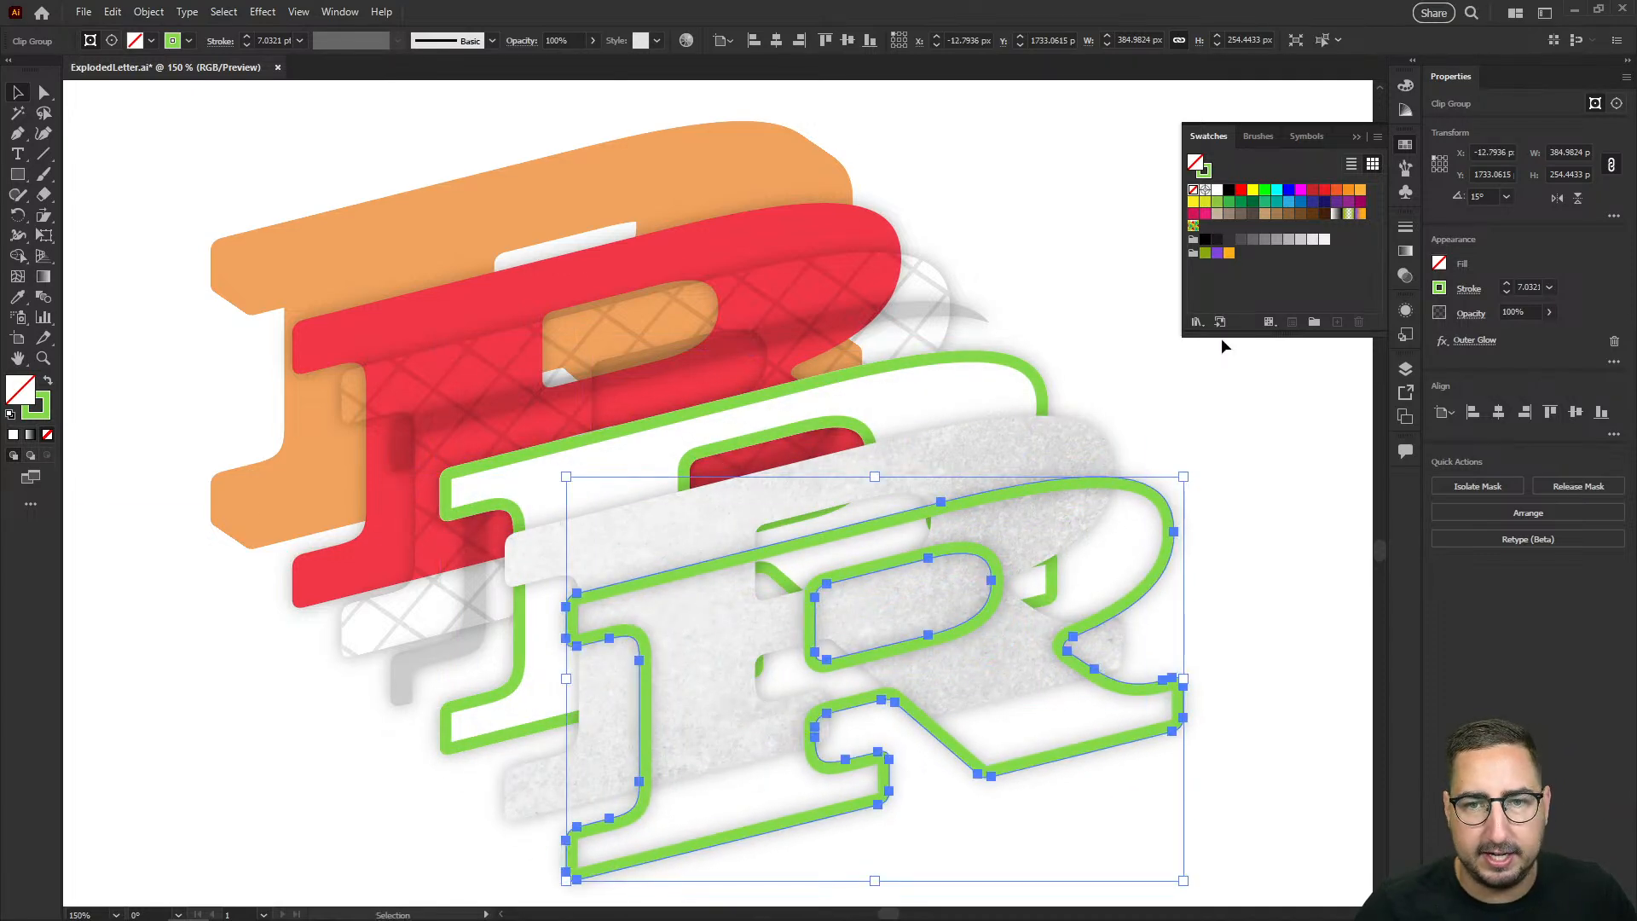
Step: Give the copied front outline a black stroke with a 2 pt weight and clear the selection
left_click(1231, 191)
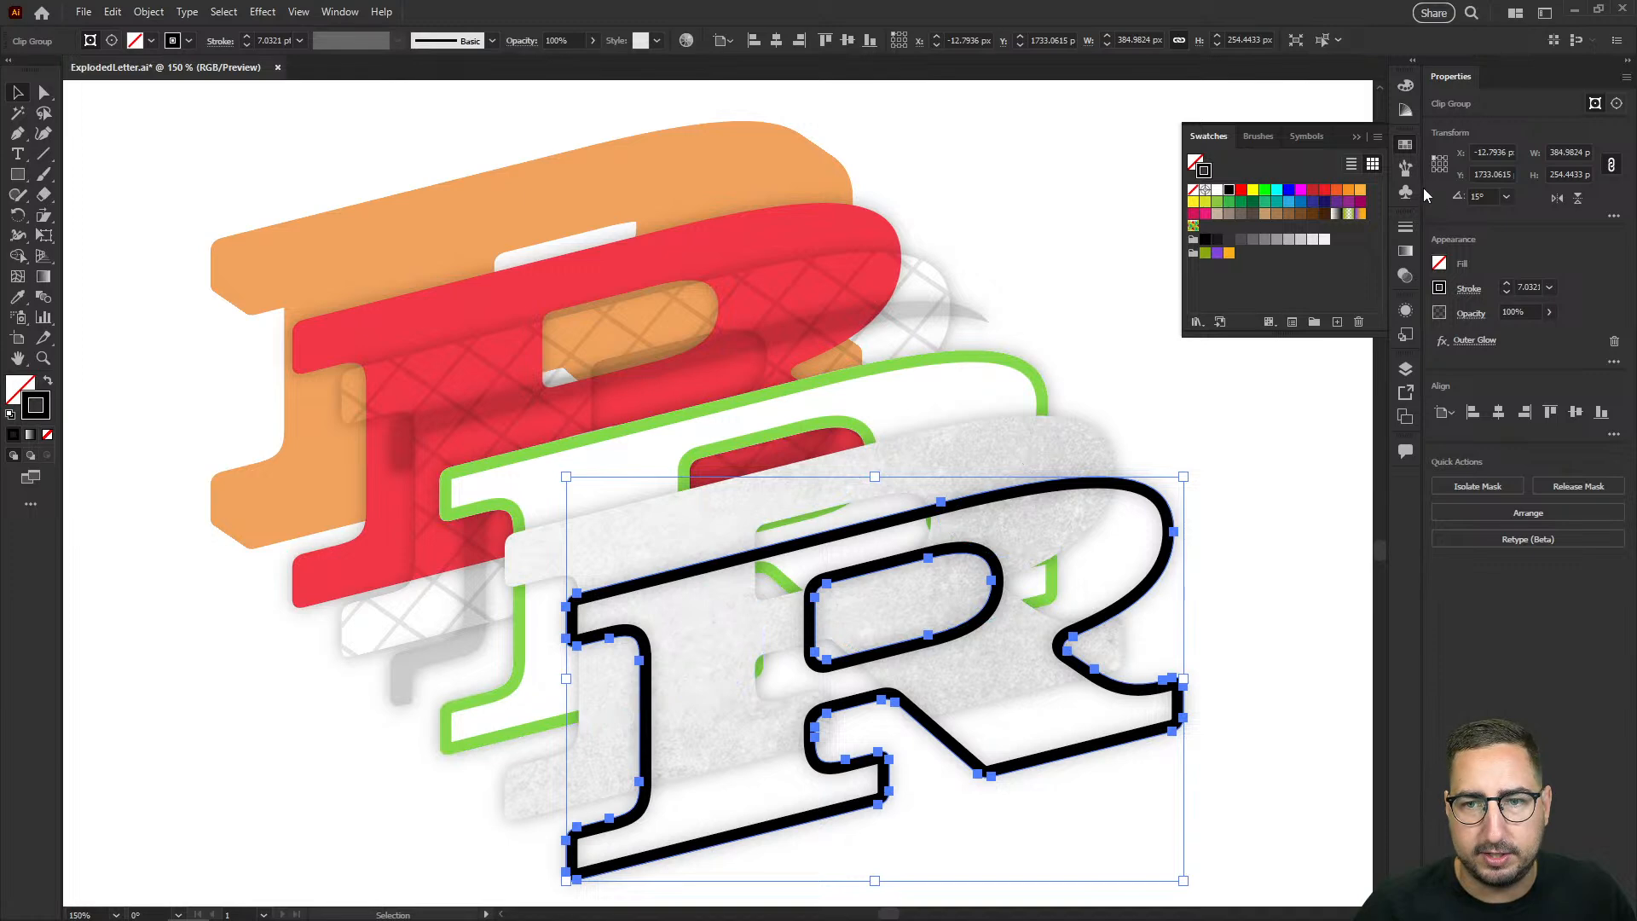
left_click(1405, 225)
left_click(1284, 246)
type("2")
key("Return")
left_click(1132, 457)
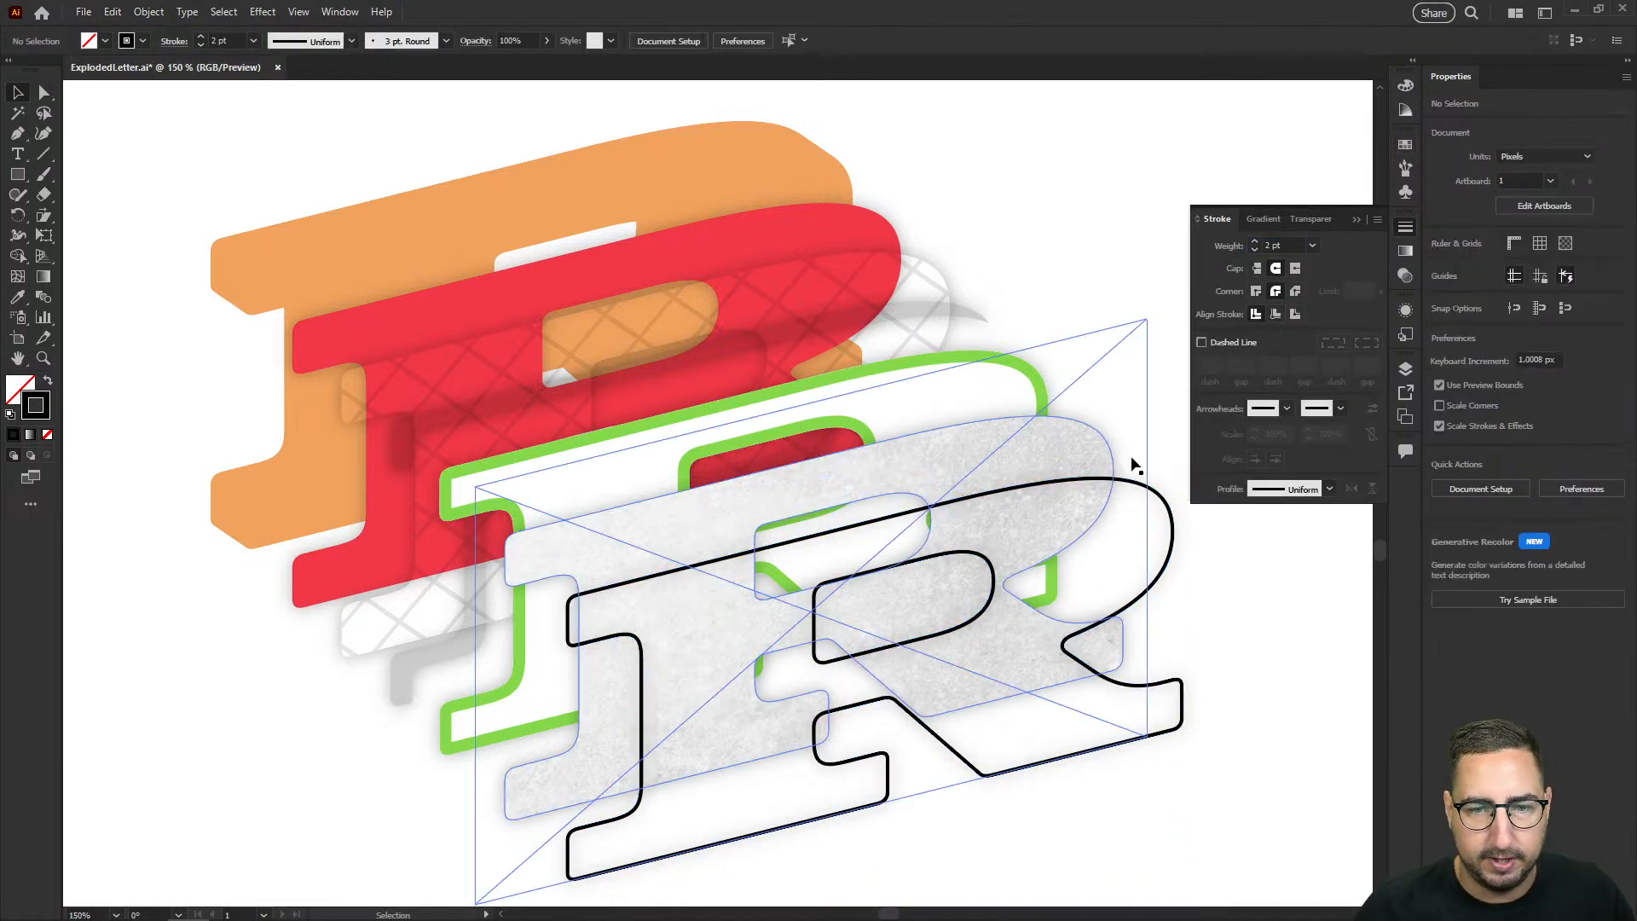
Step: Duplicate the black outline behind the orange letter and offset the copy diagonally up-left beyond it
left_click_drag(1140, 482, 770, 132)
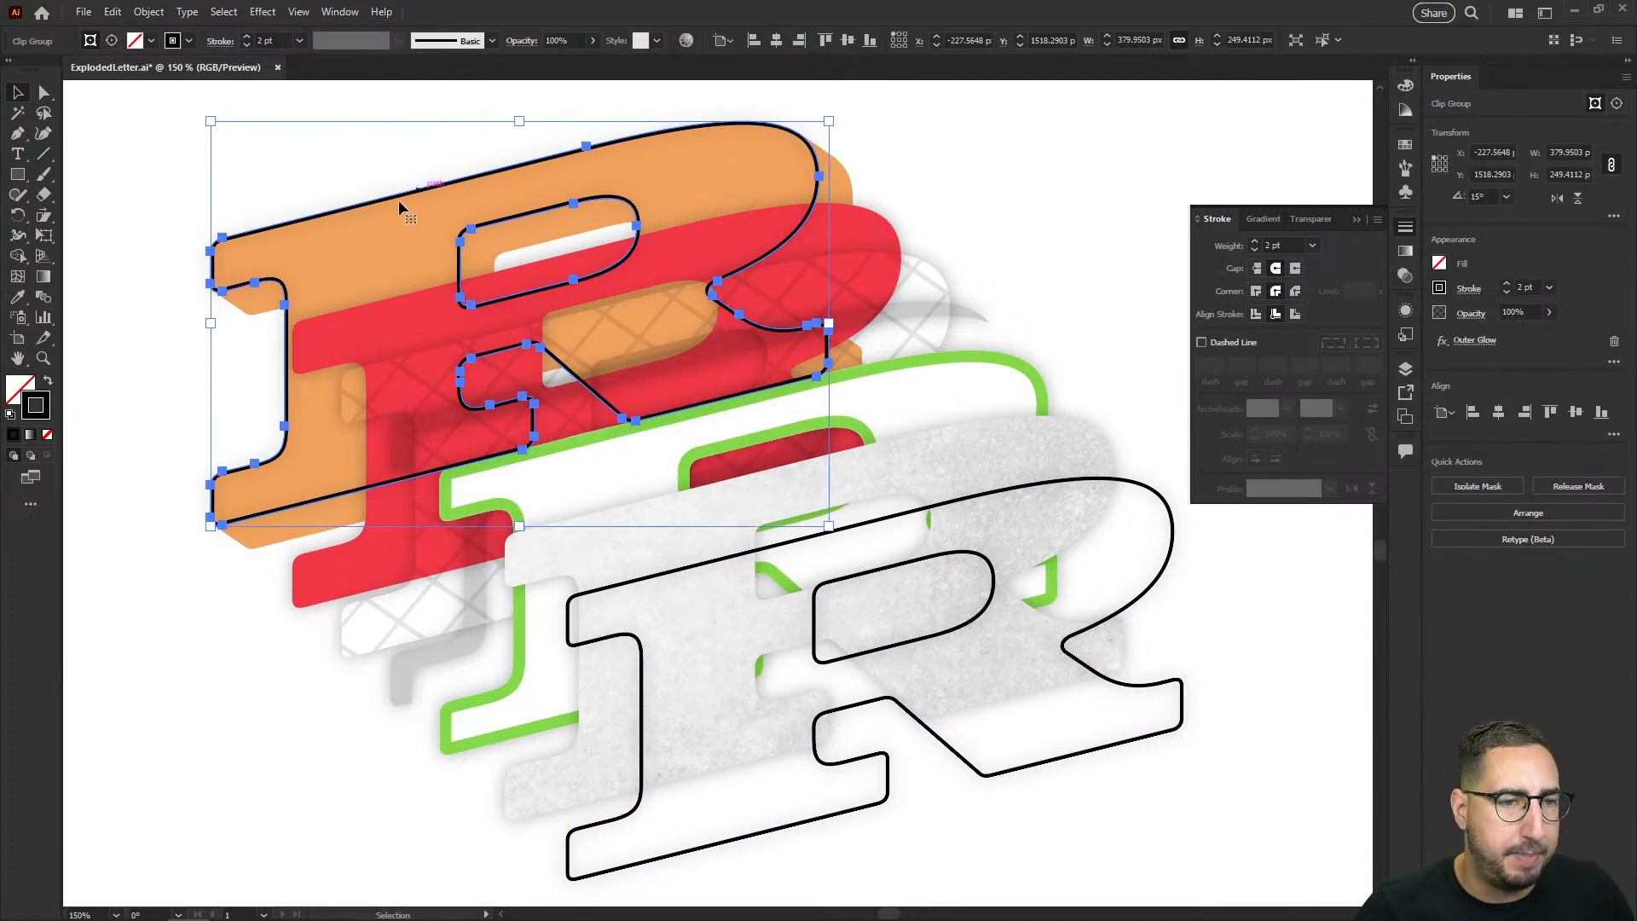
left_click_drag(358, 201, 327, 175)
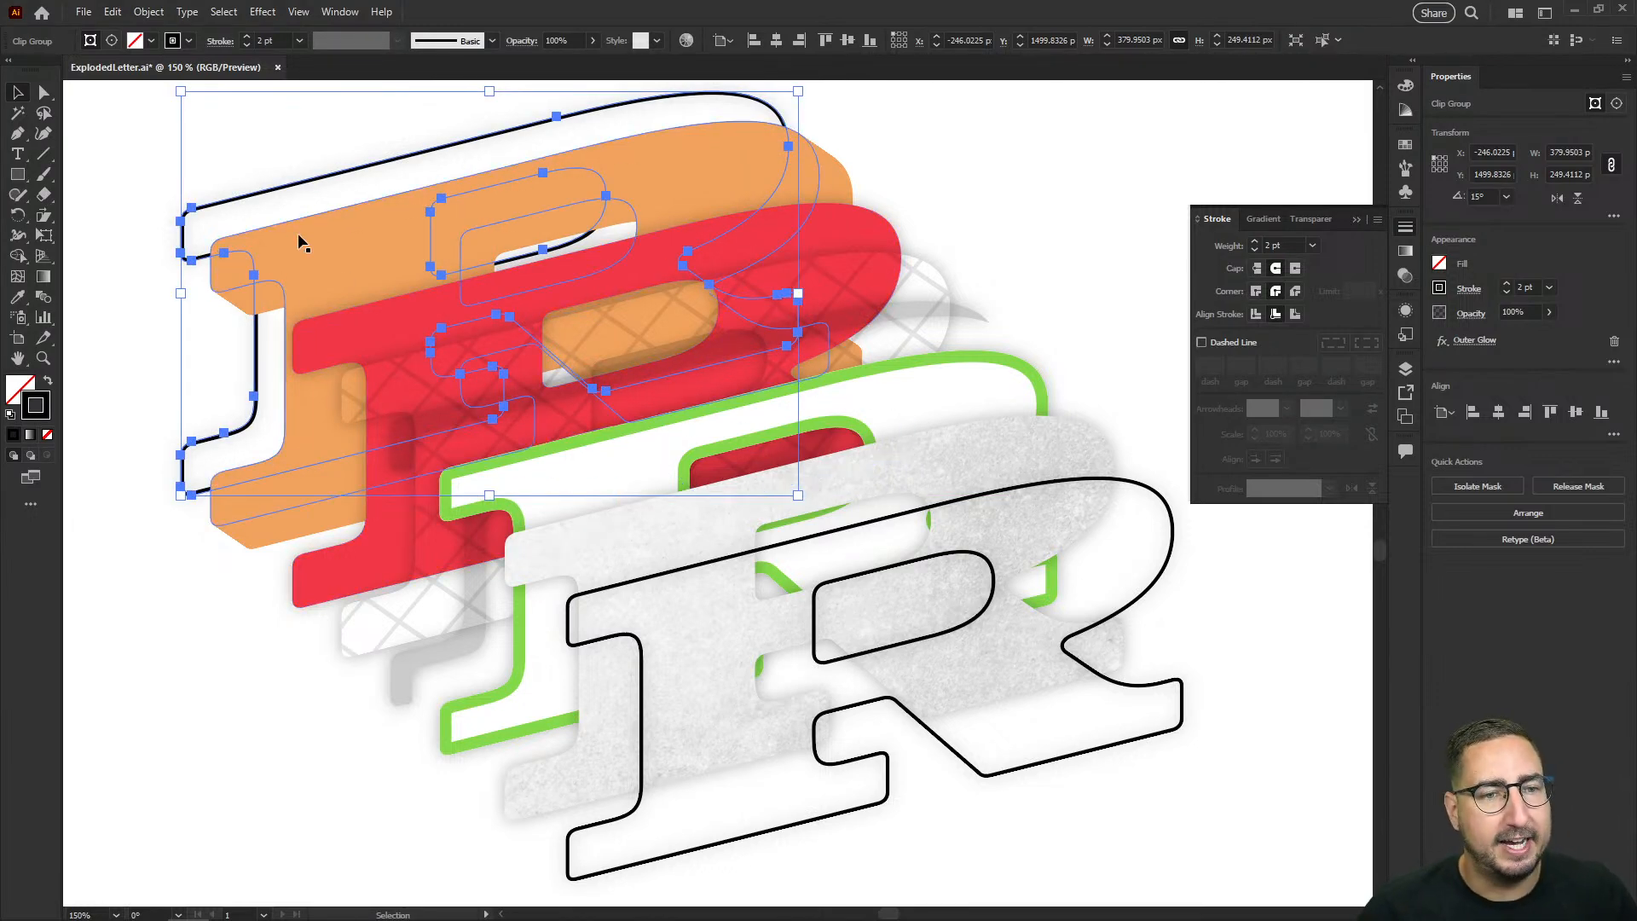
left_click_drag(269, 191, 260, 183)
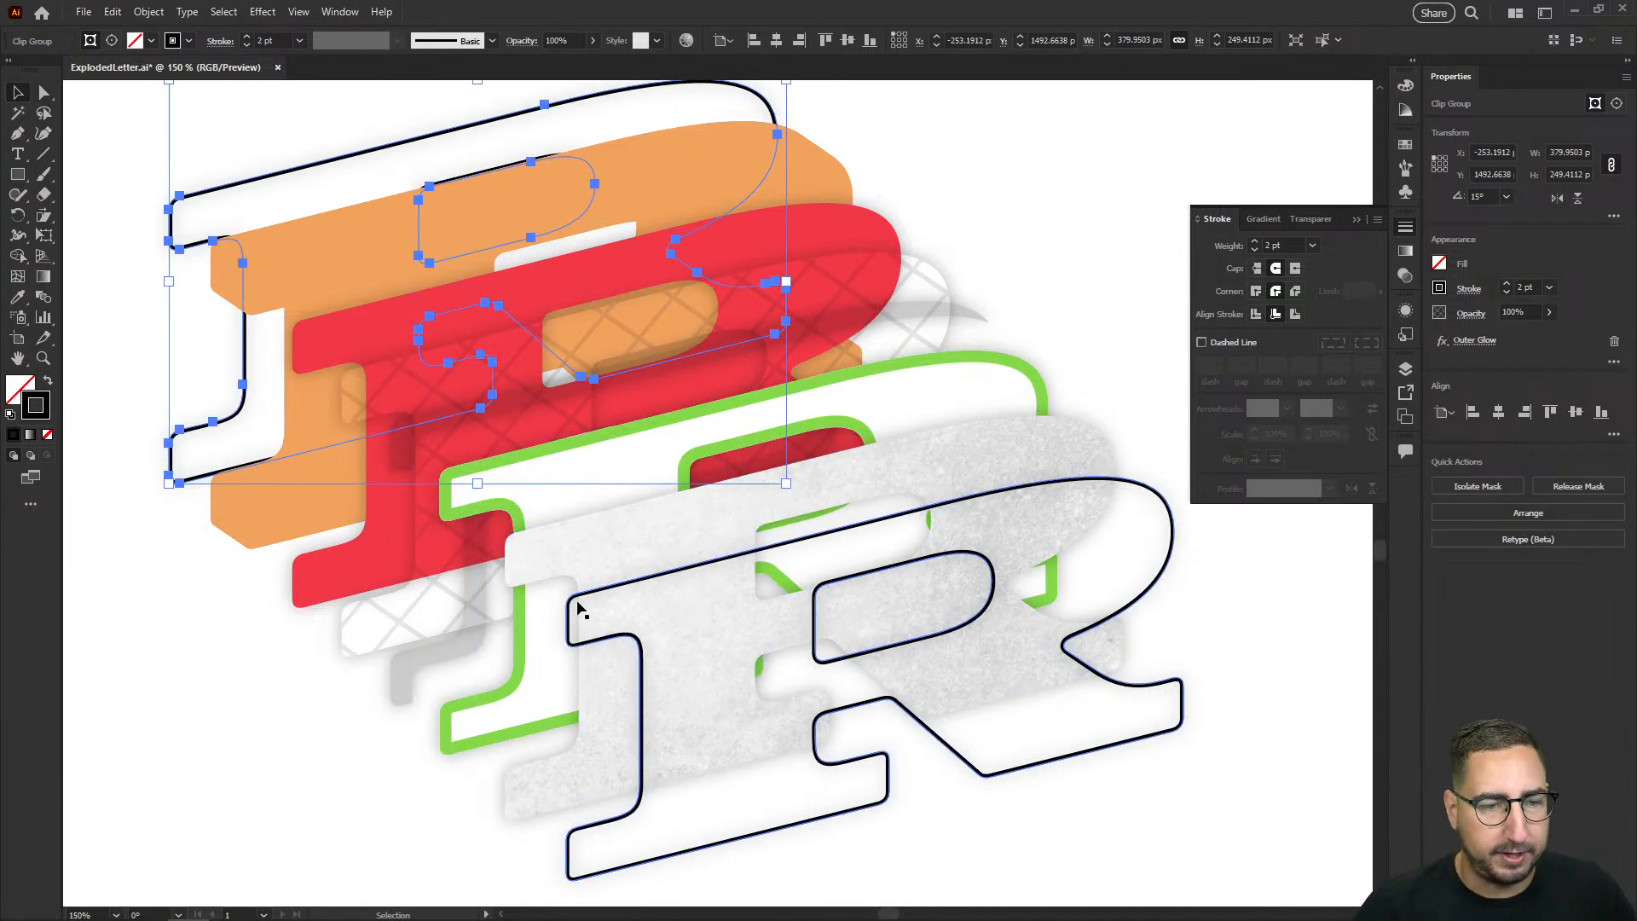
left_click(160, 166)
Step: Draw a straight connecting line between the upper-left corner anchors of the front and back black outlines
key("p")
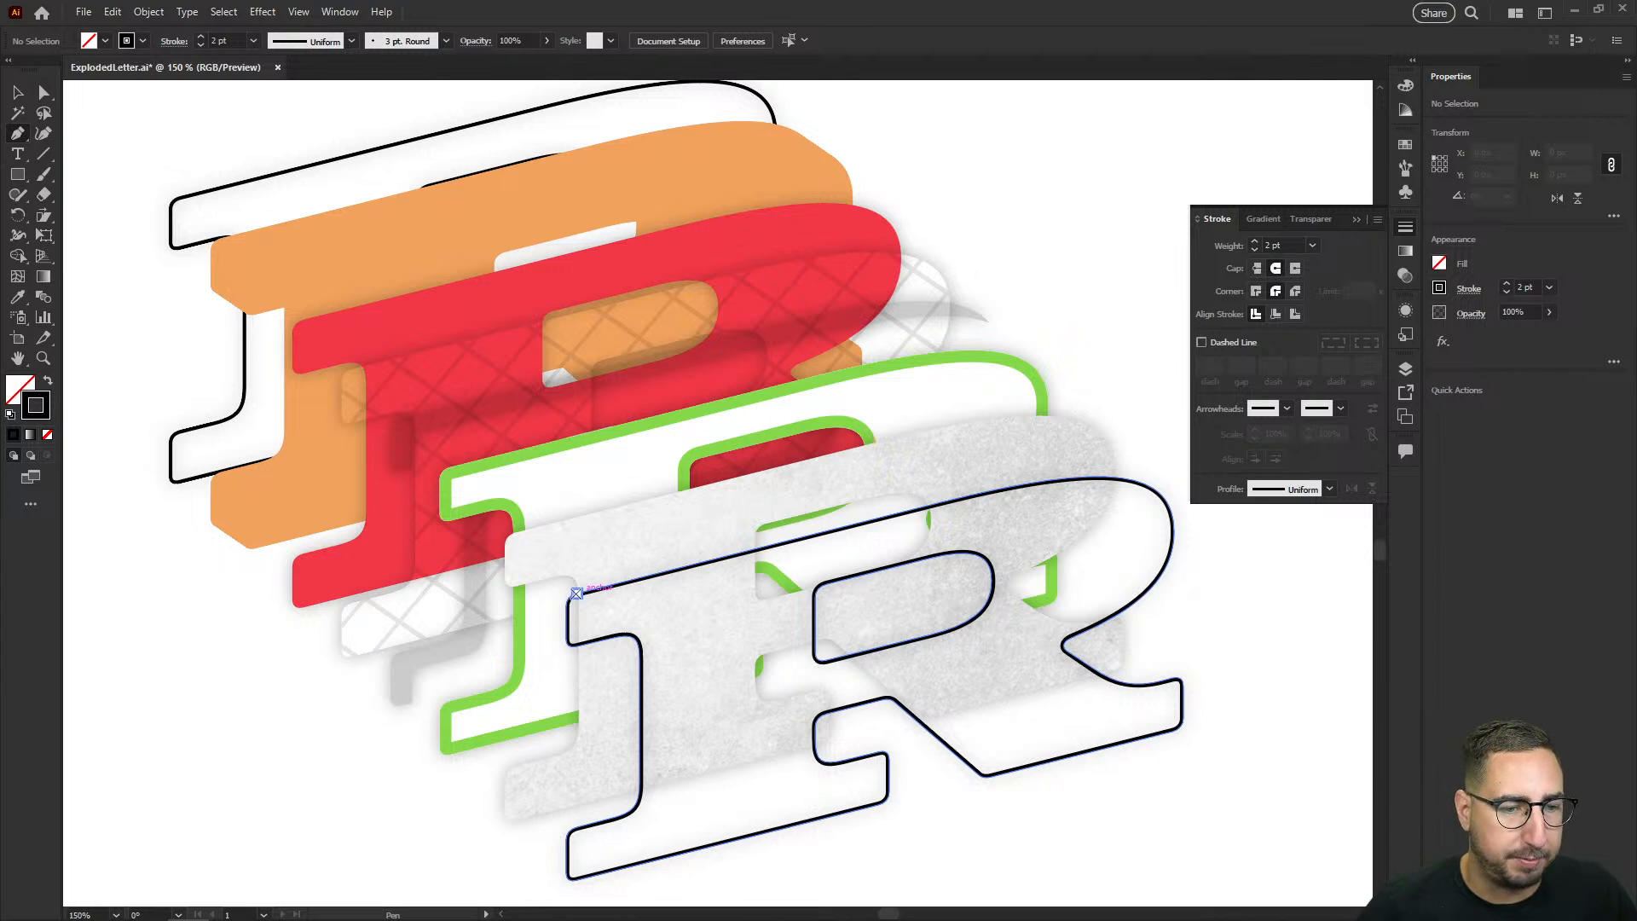
left_click(577, 592)
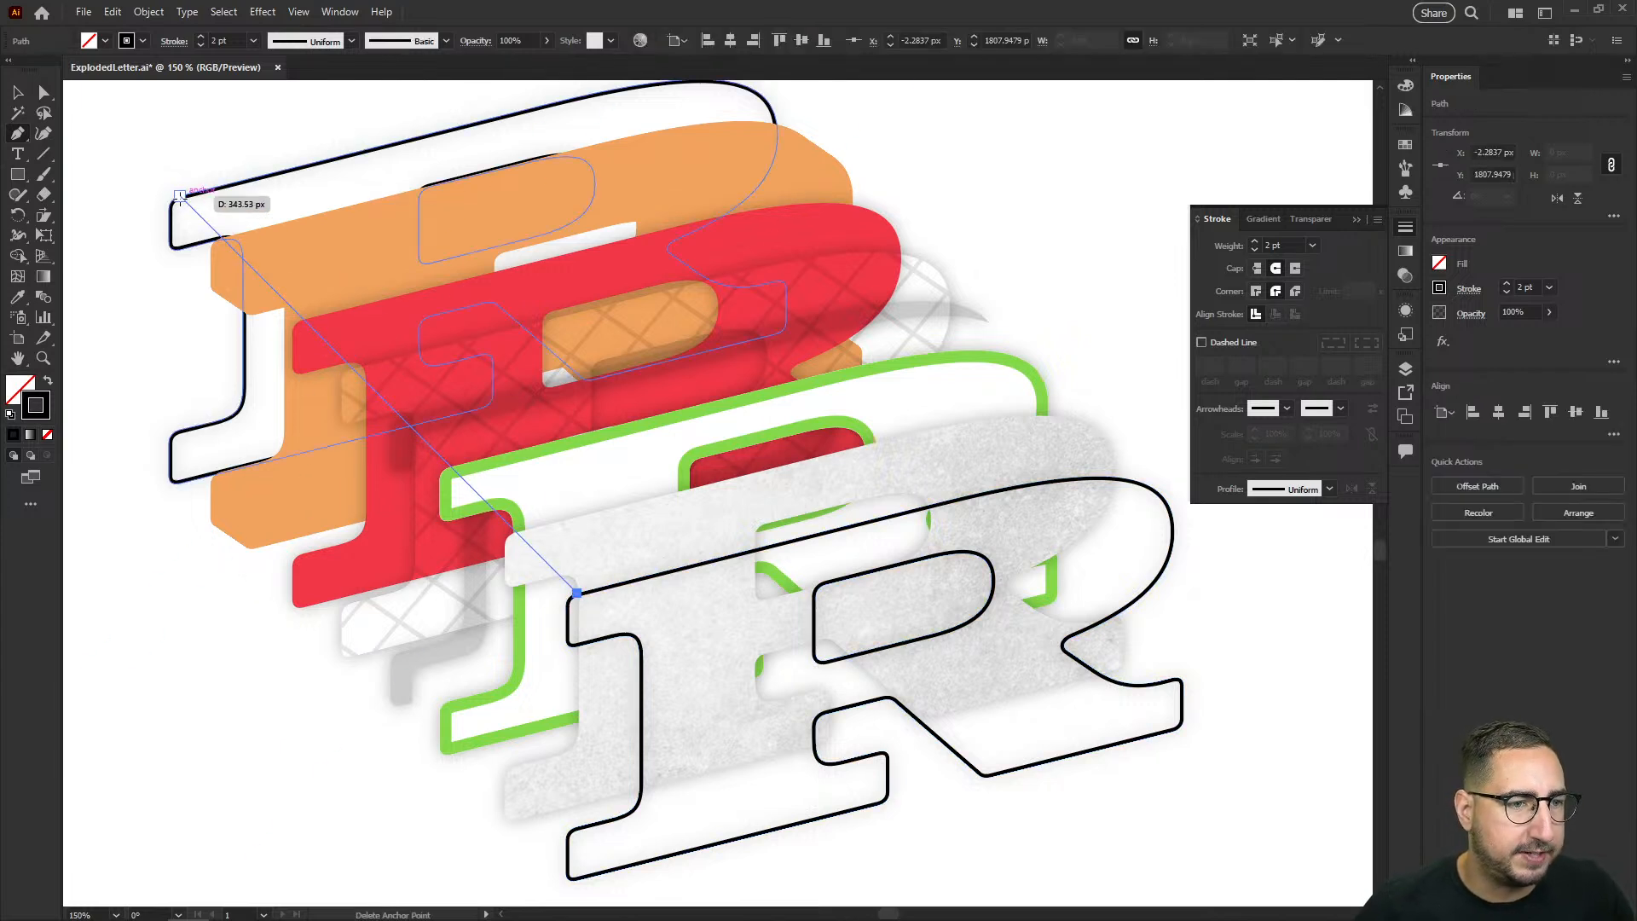
left_click(180, 196)
key("v")
left_click(92, 226)
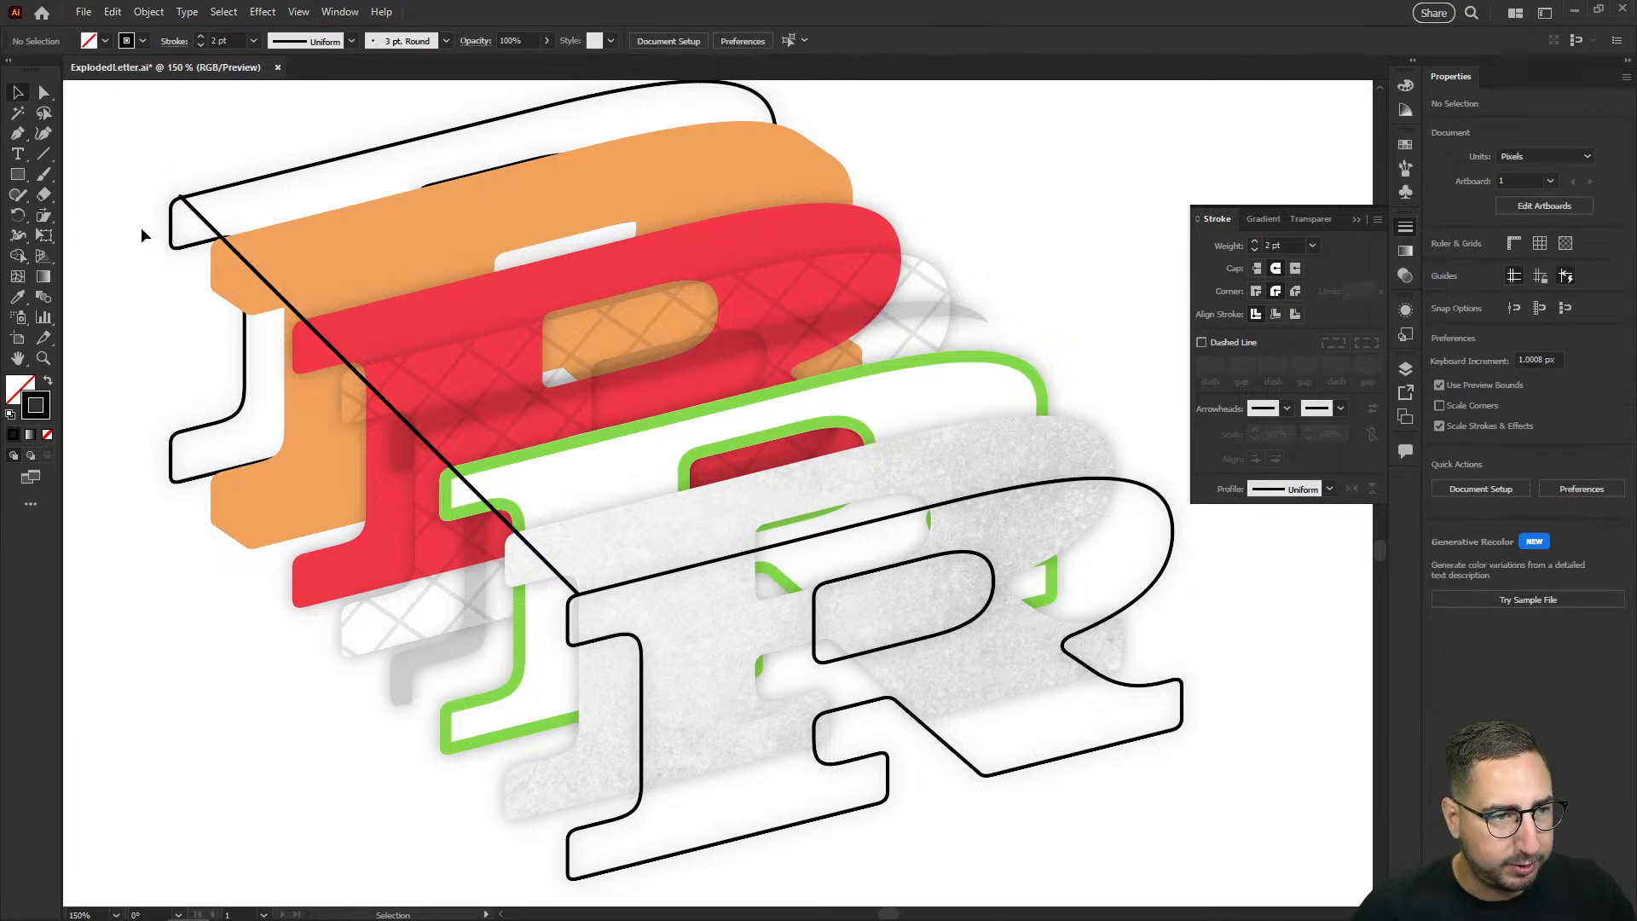
Step: Draw two more connecting lines between the outlines' upper-left serifs, one from the side anchor and one from the lower corner
key("p")
left_click(168, 209)
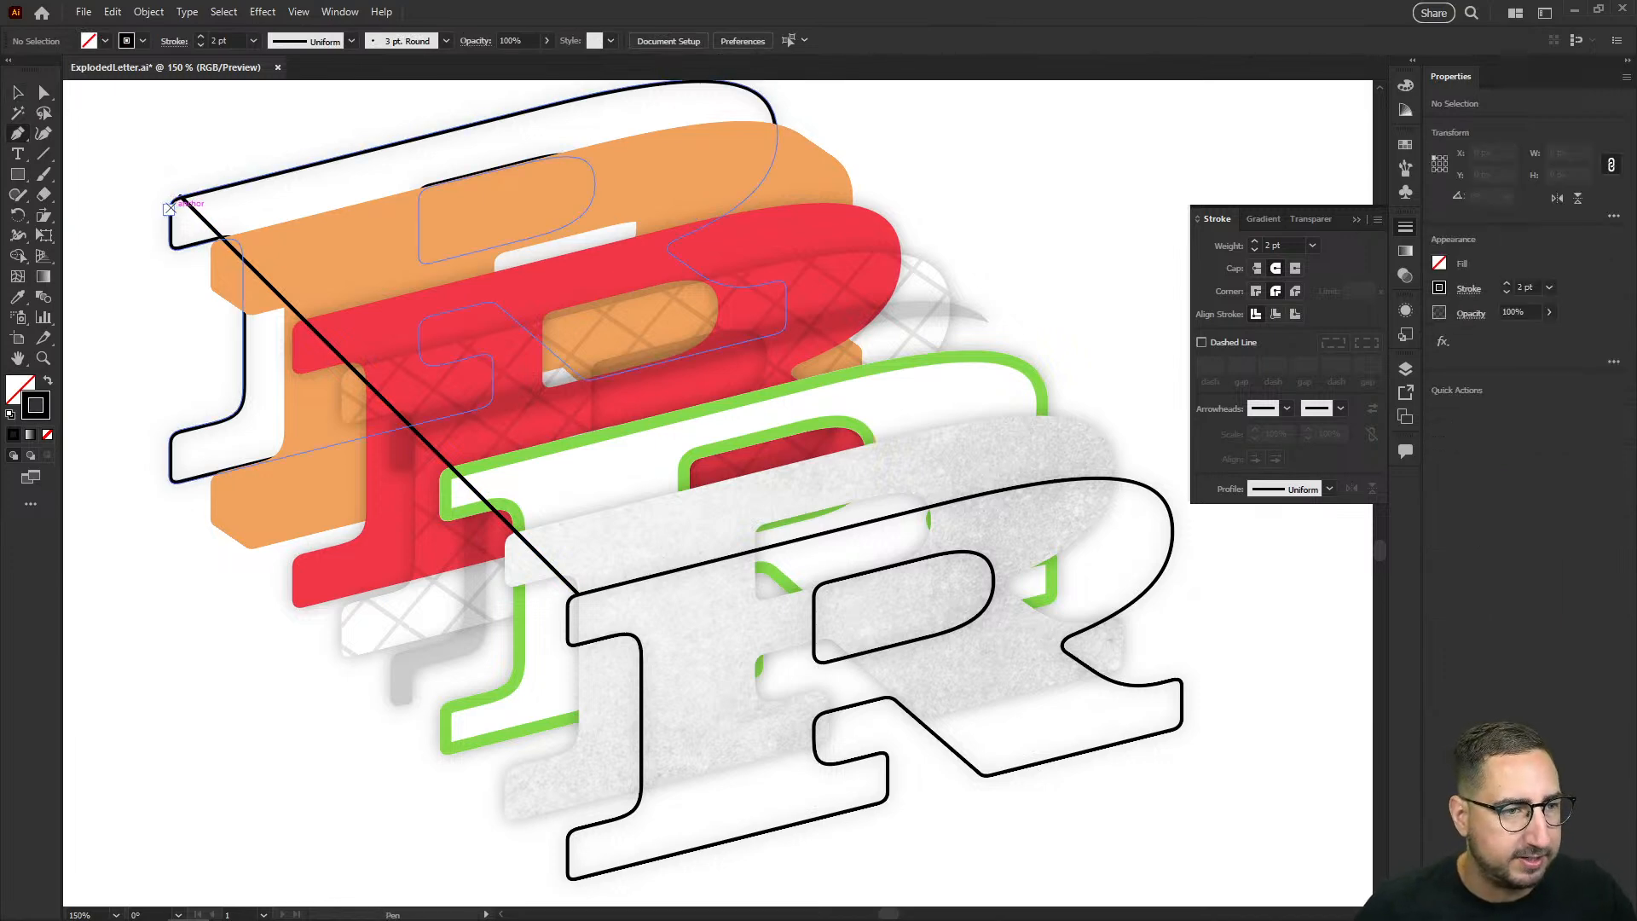
left_click(566, 607)
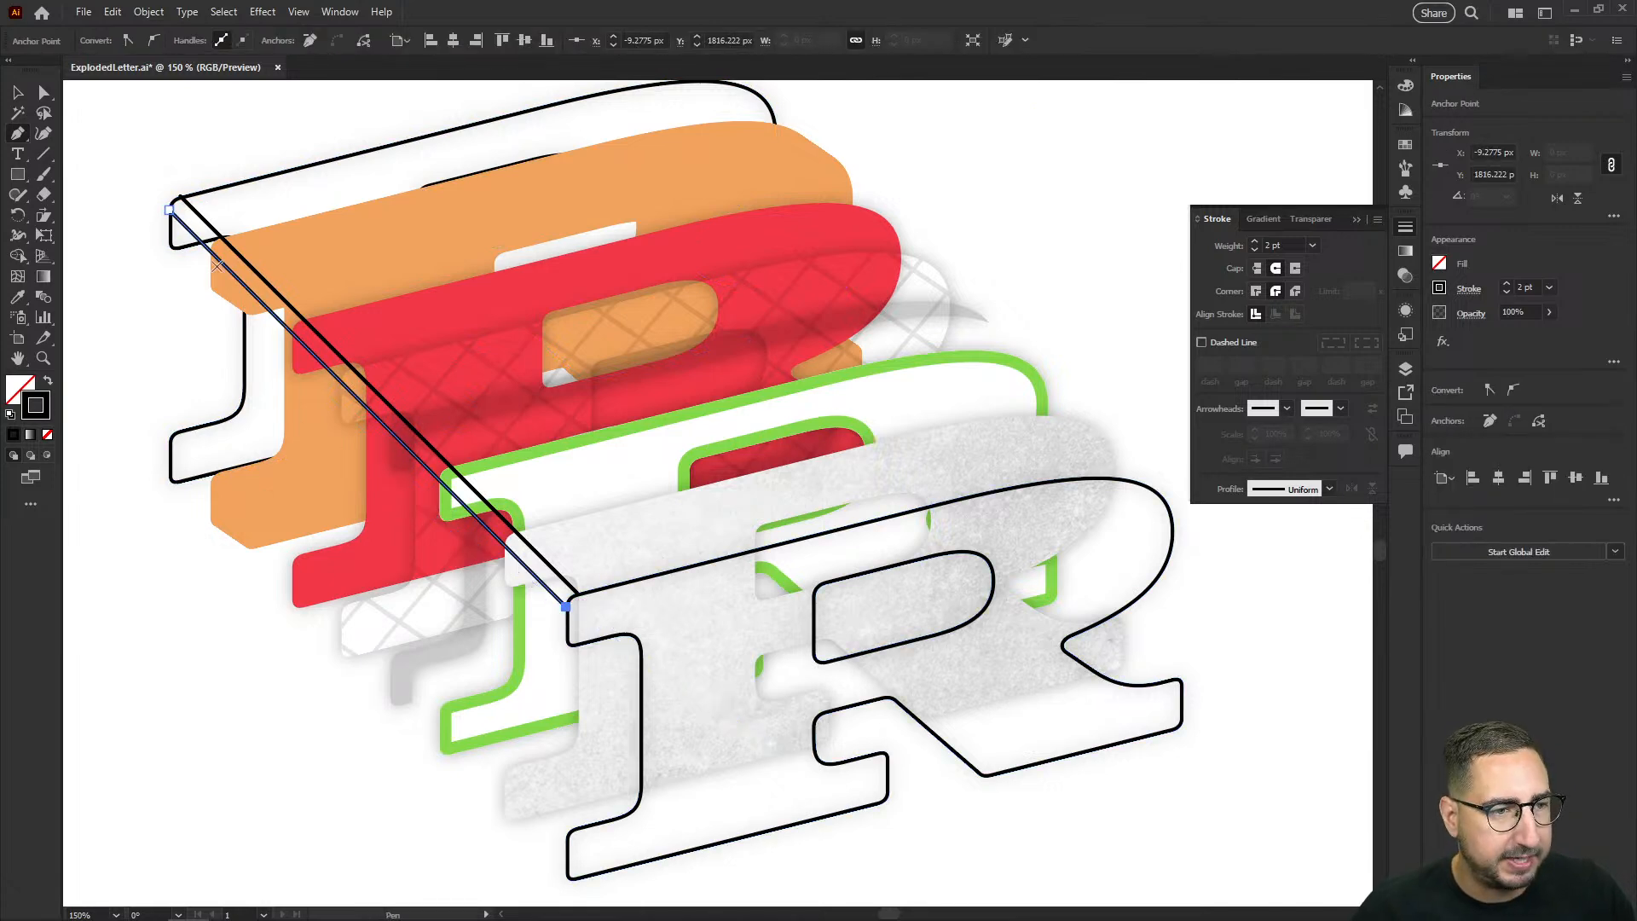
left_click(169, 241)
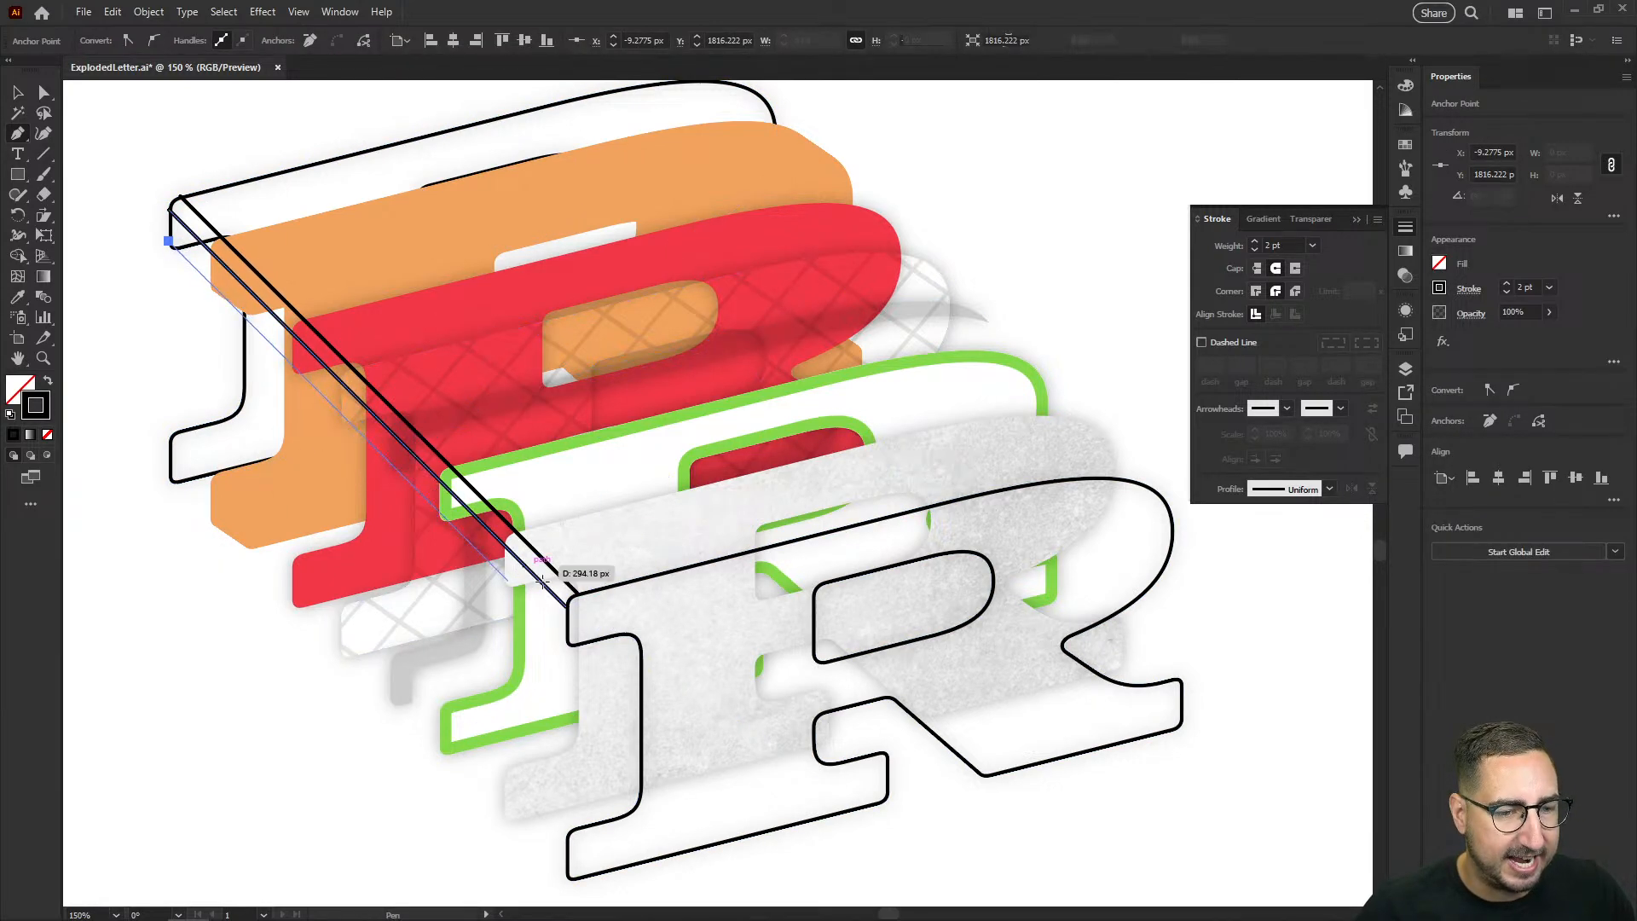
left_click(575, 645)
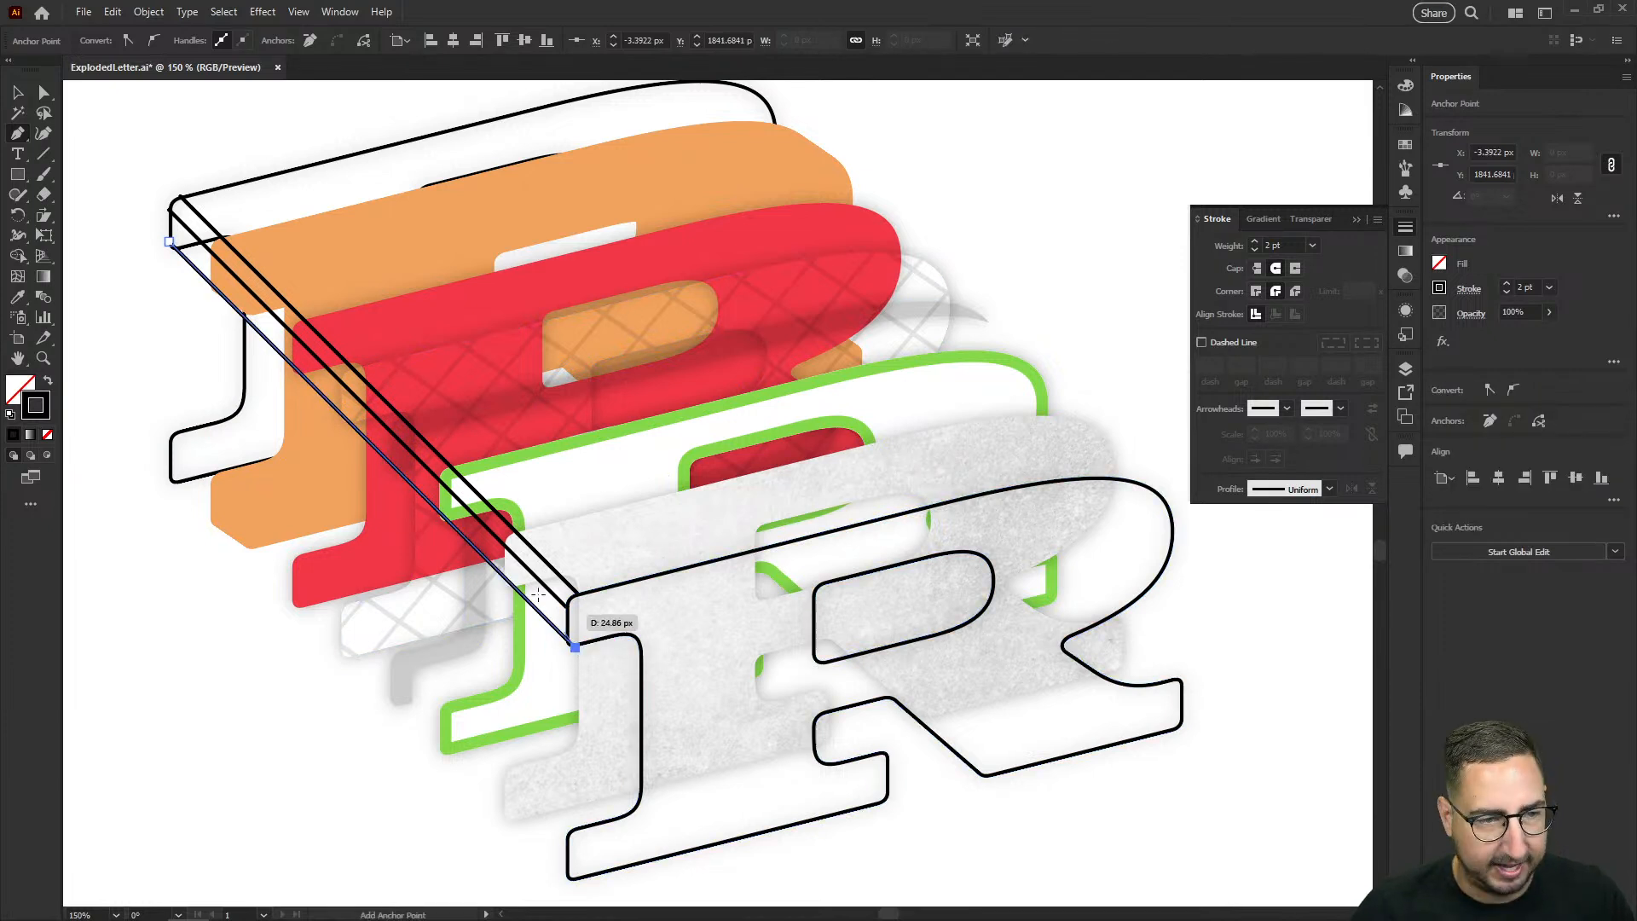
Step: Draw two connecting lines between the outlines along the R's upper-right curve, one at its crest and one at its outer shoulder
left_click_drag(746, 229, 556, 275)
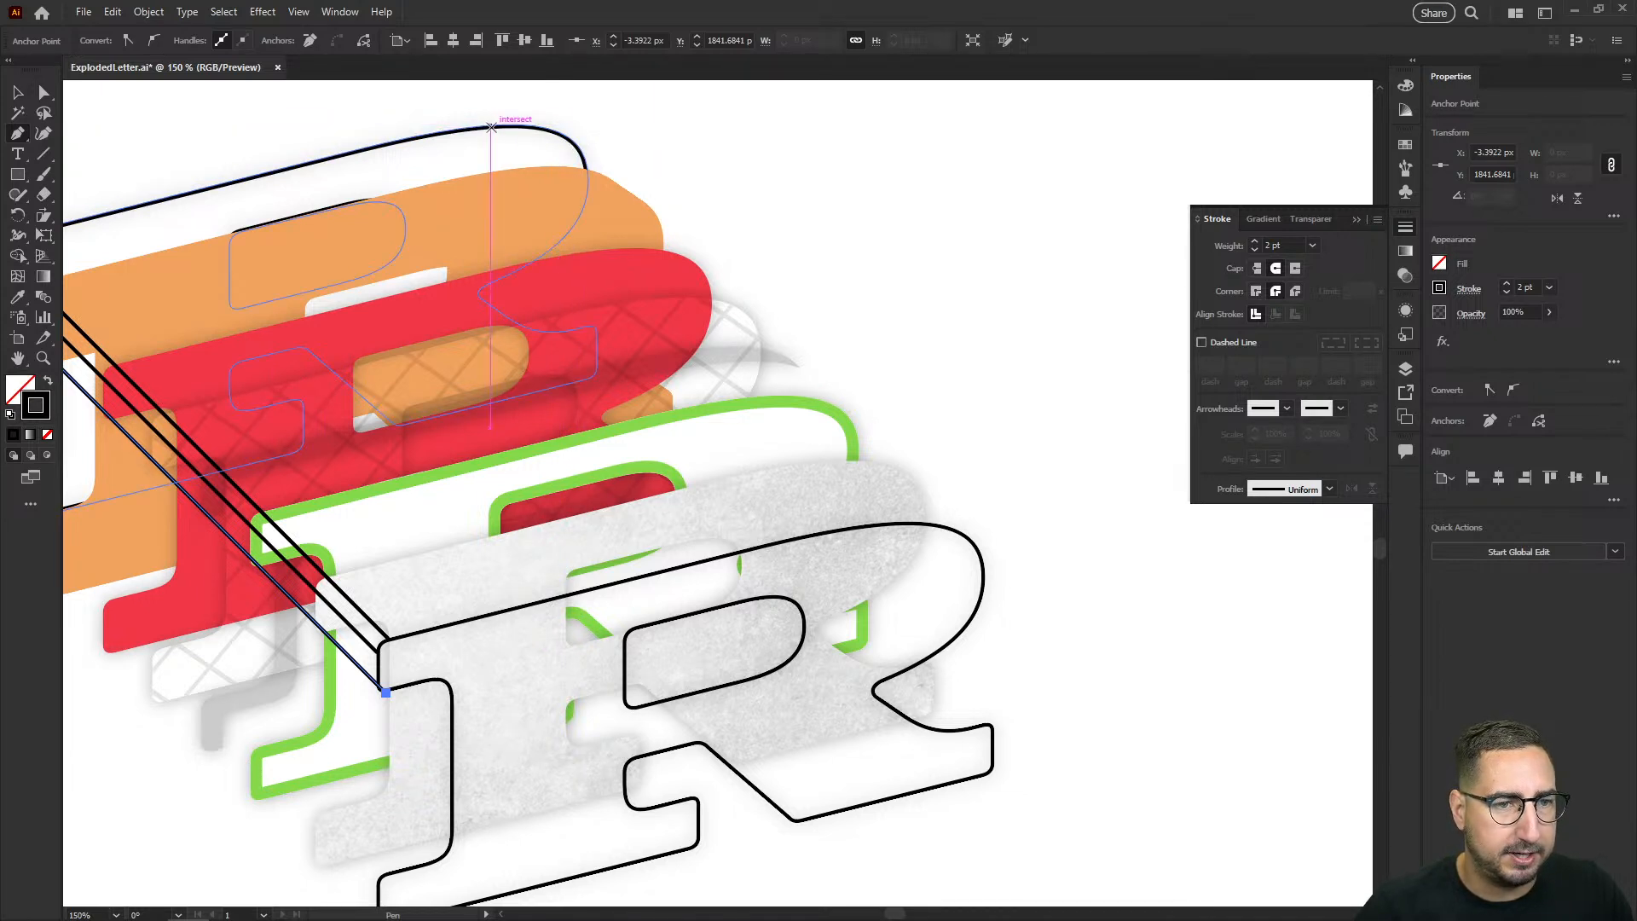
left_click(491, 126)
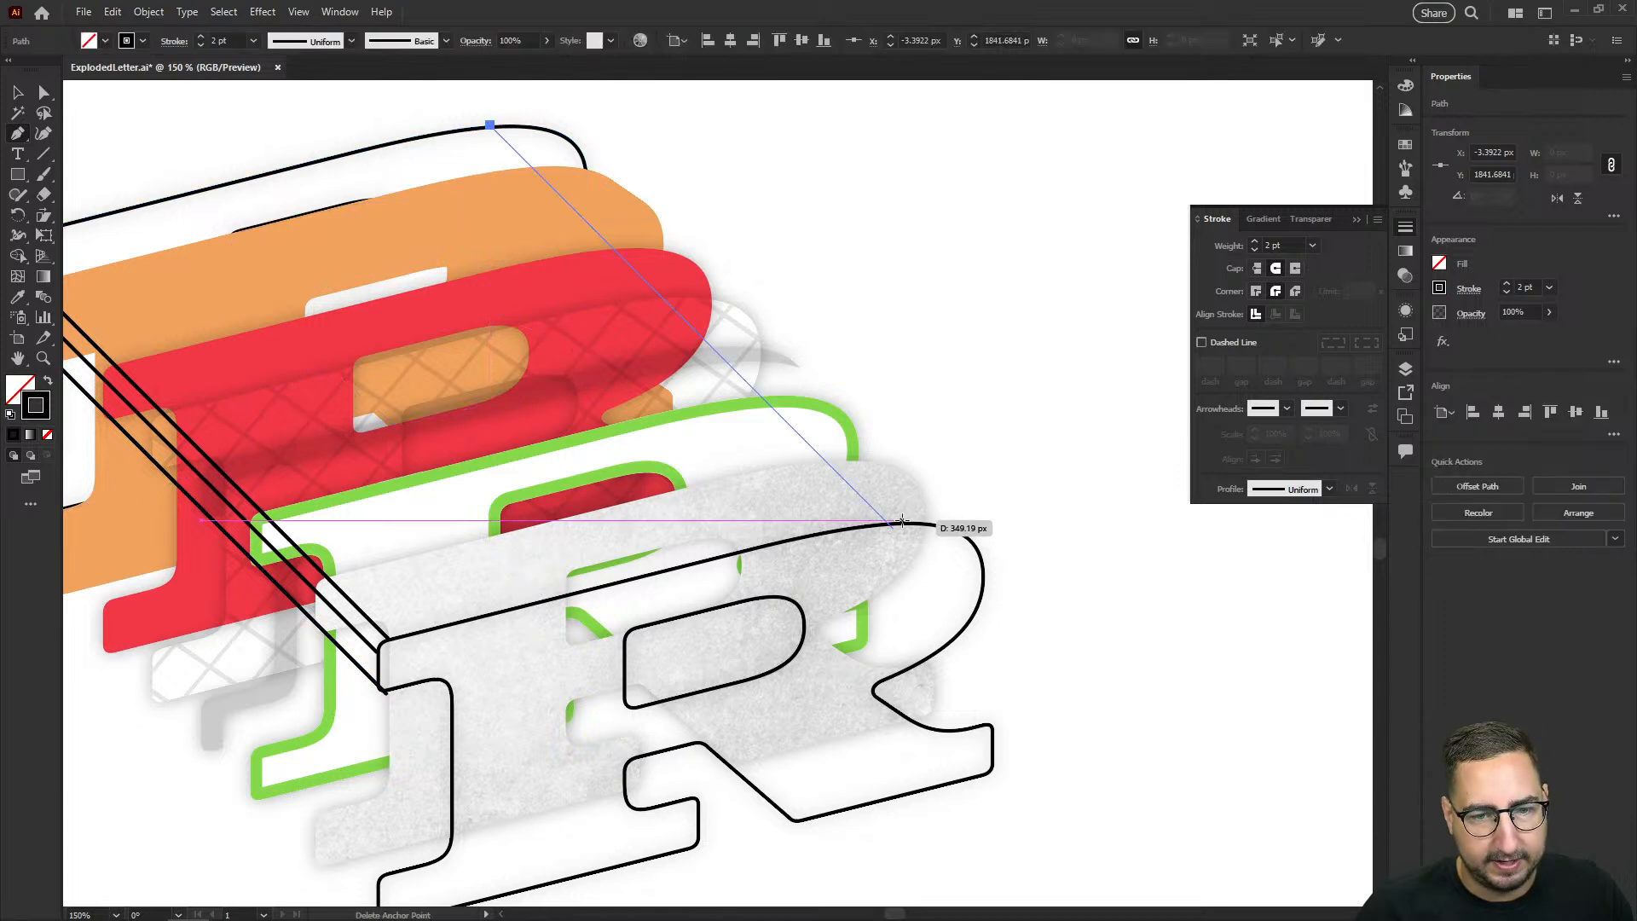
left_click_drag(889, 522, 984, 555)
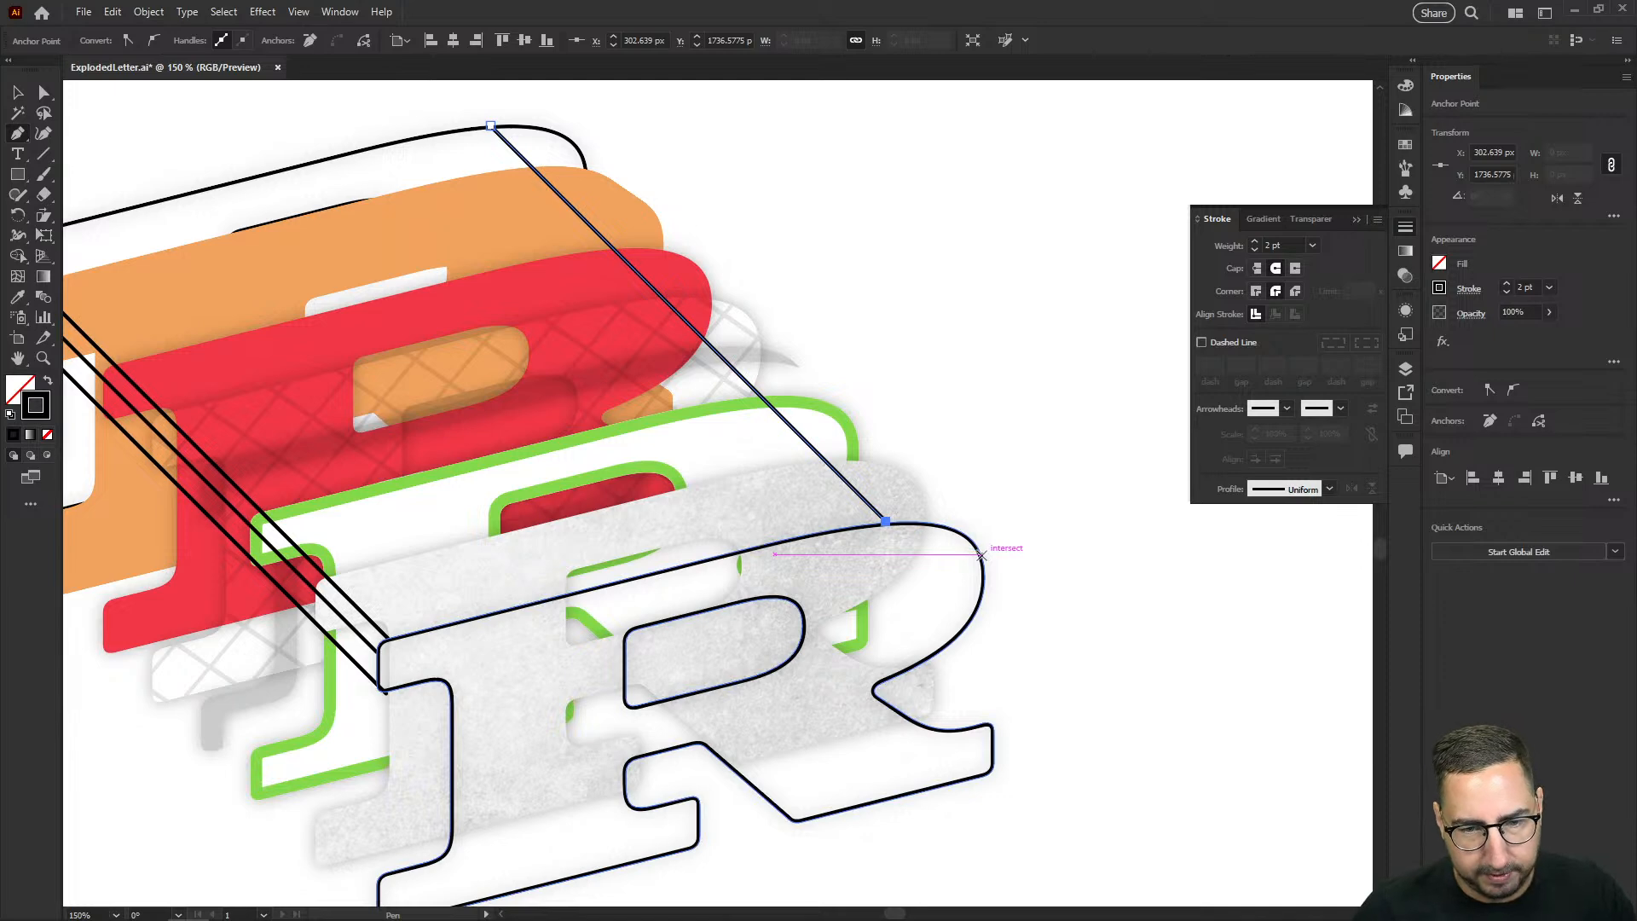
left_click(966, 534)
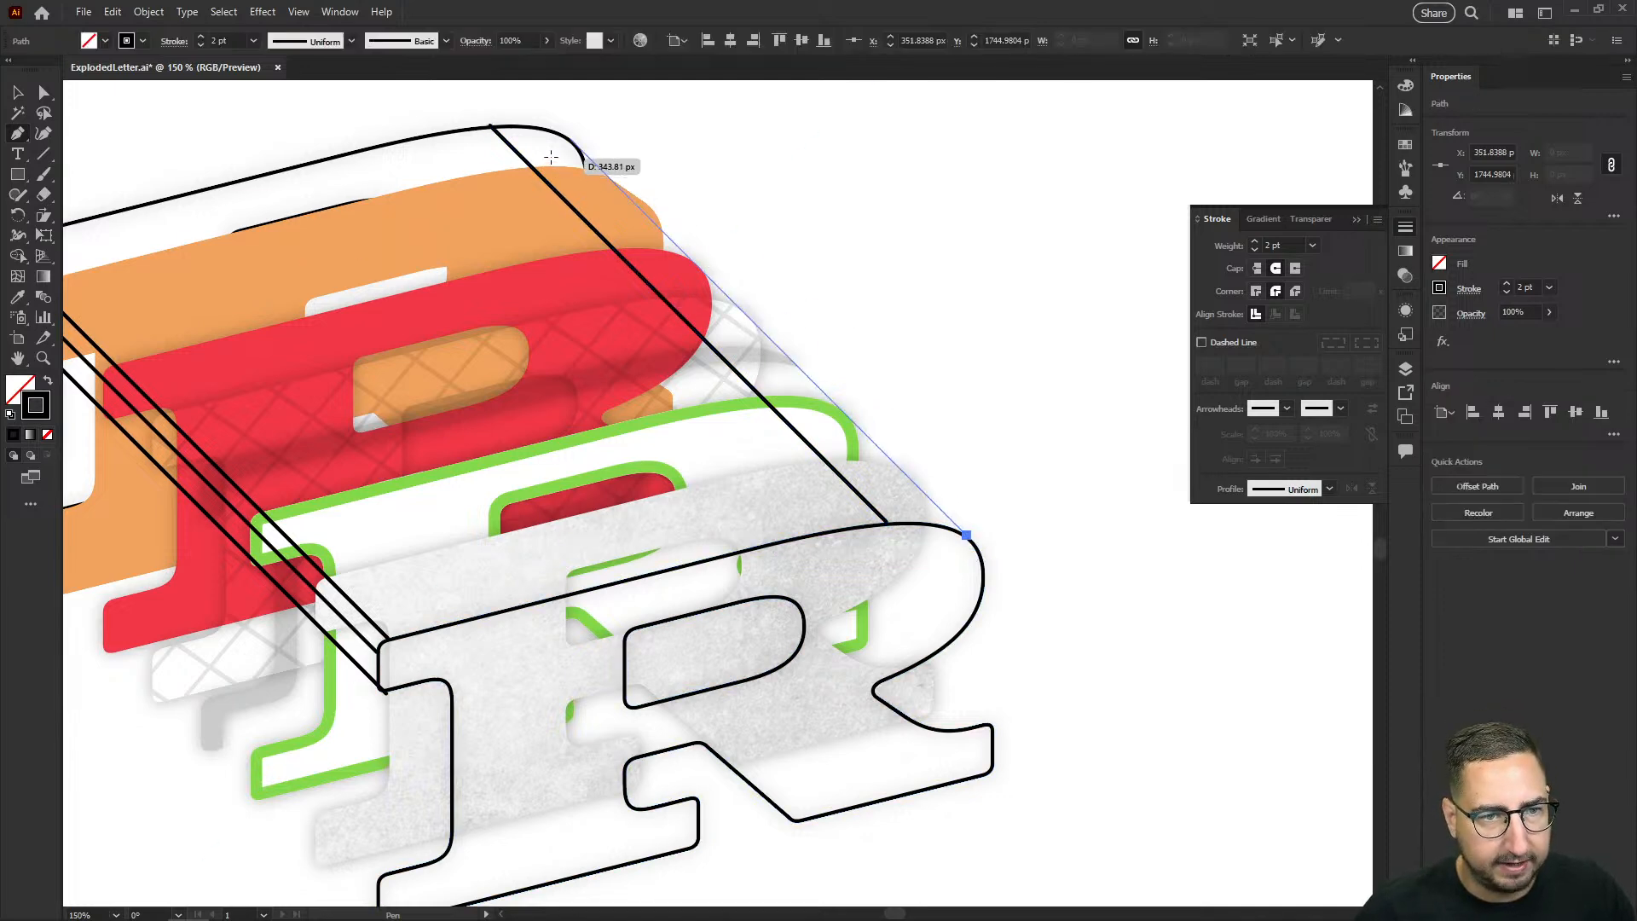
left_click(570, 139)
key("v")
left_click(980, 317)
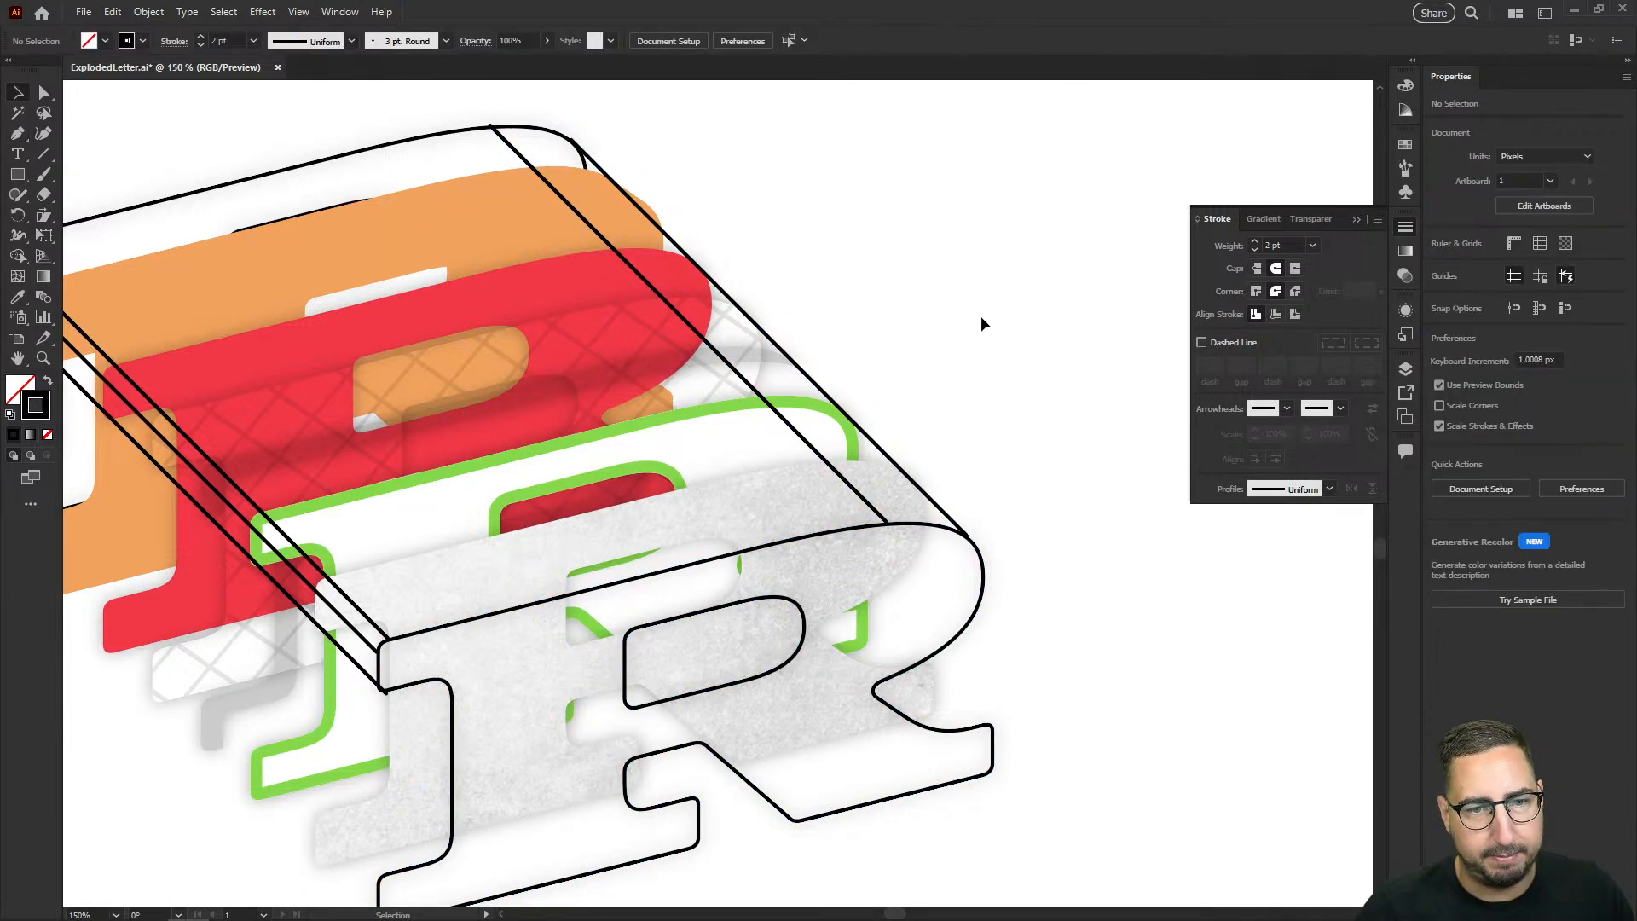
Step: Draw a connecting line between the top edges of both outlines, a short distance in from the serif, and clear the selection
scroll(979, 322, "left", 5)
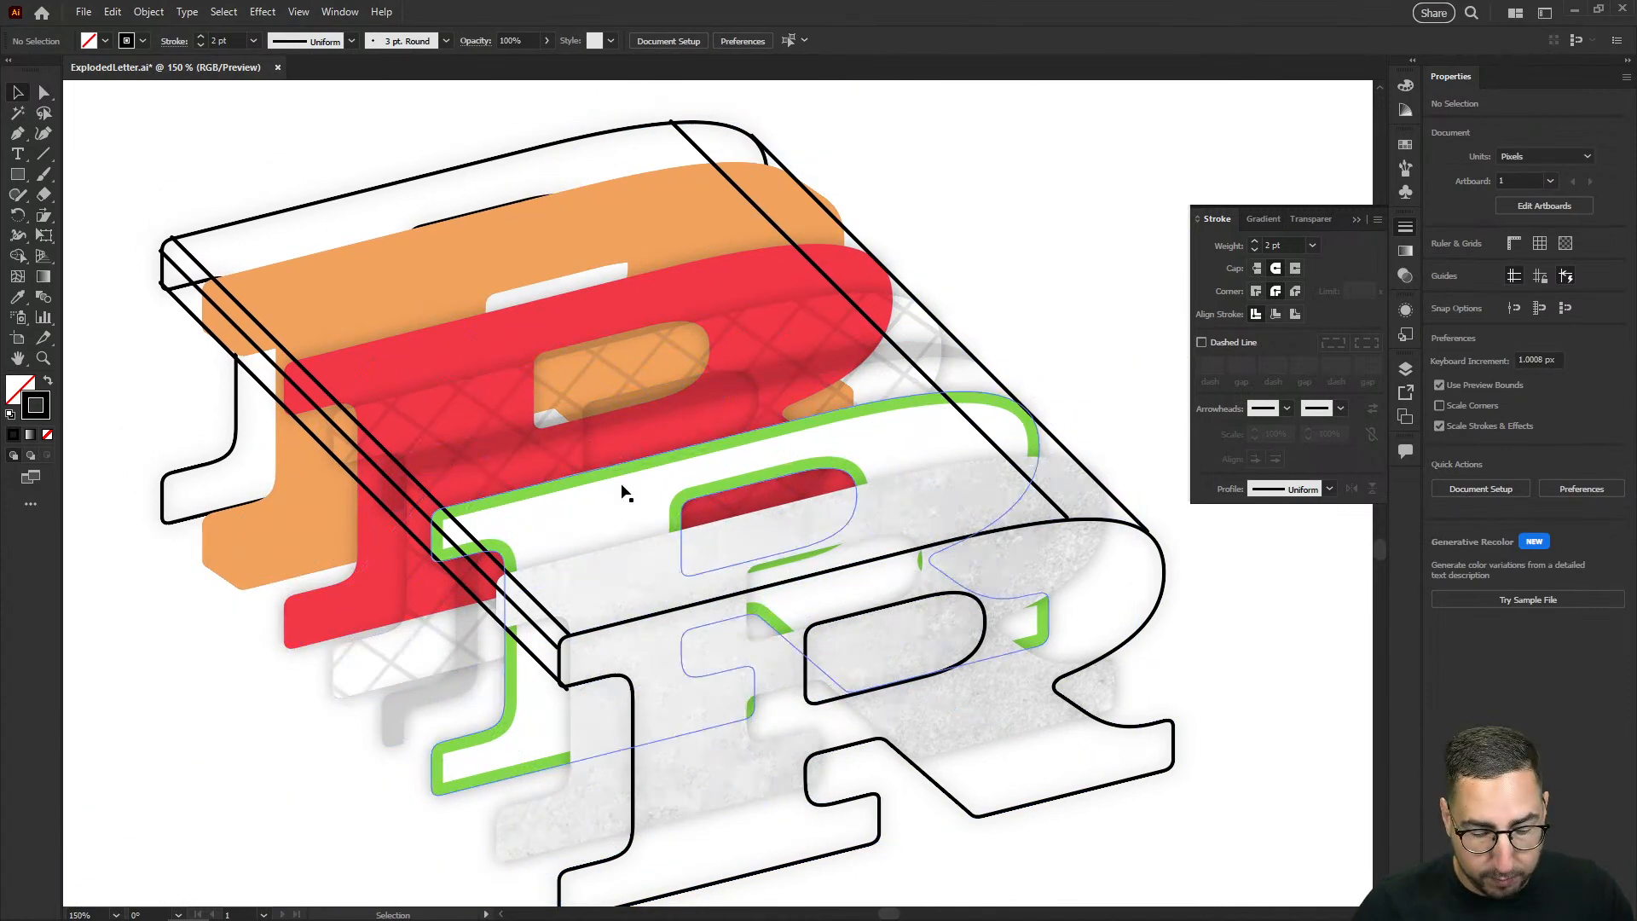
key("p")
left_click(662, 610)
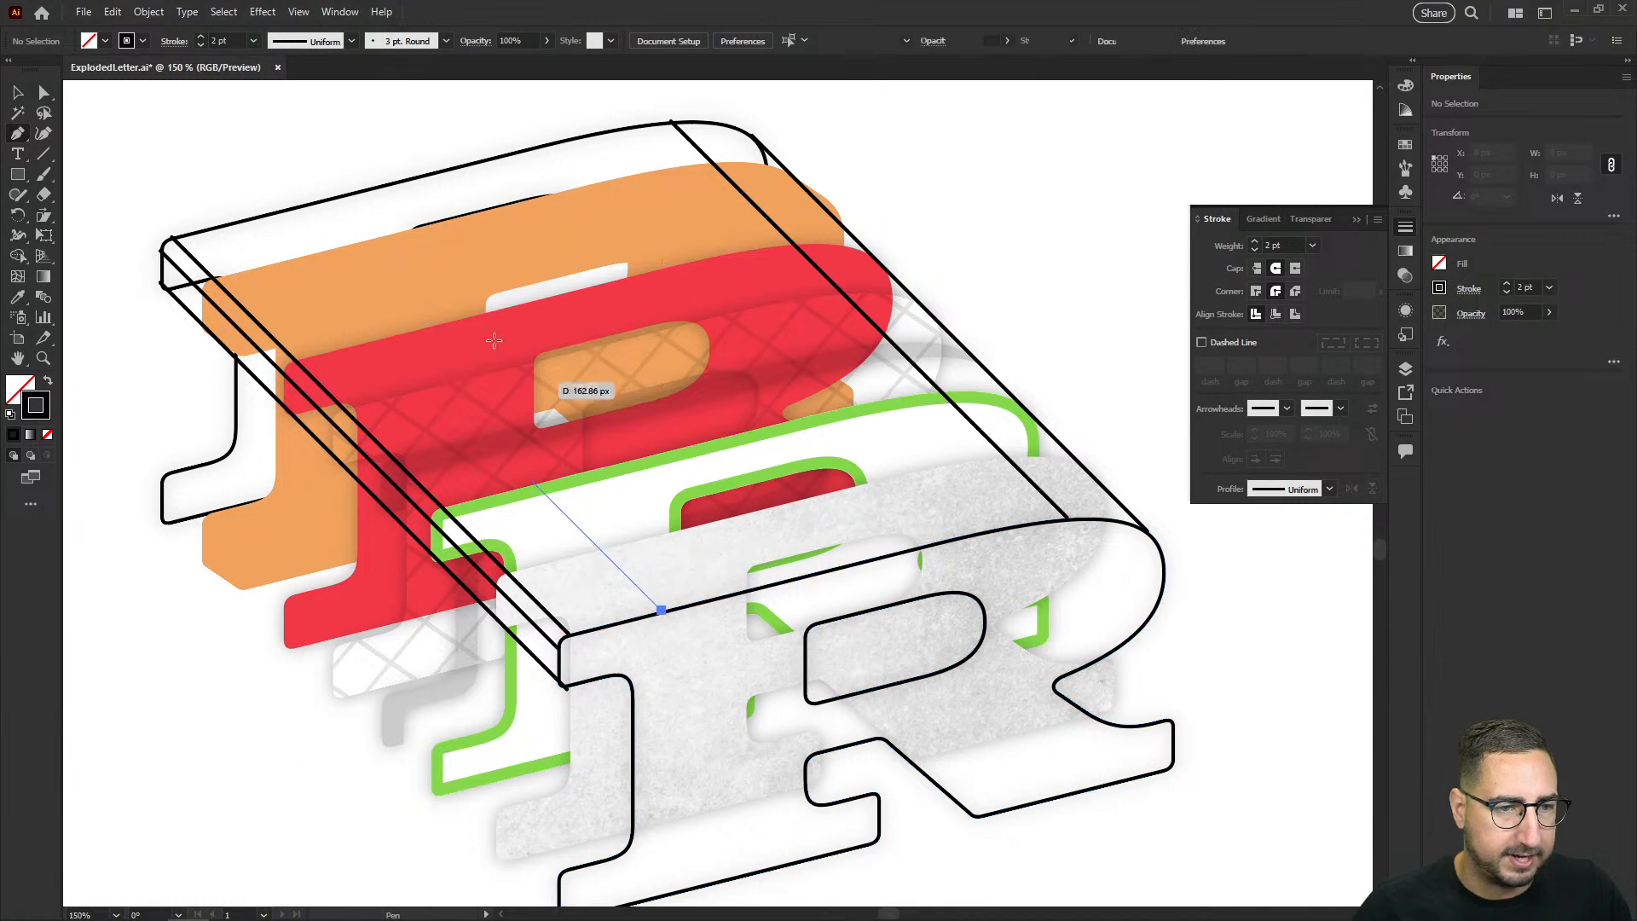
left_click(265, 213)
key("v")
key("ctrl+shift+a")
left_click_drag(292, 245, 412, 210)
key("ctrl+z")
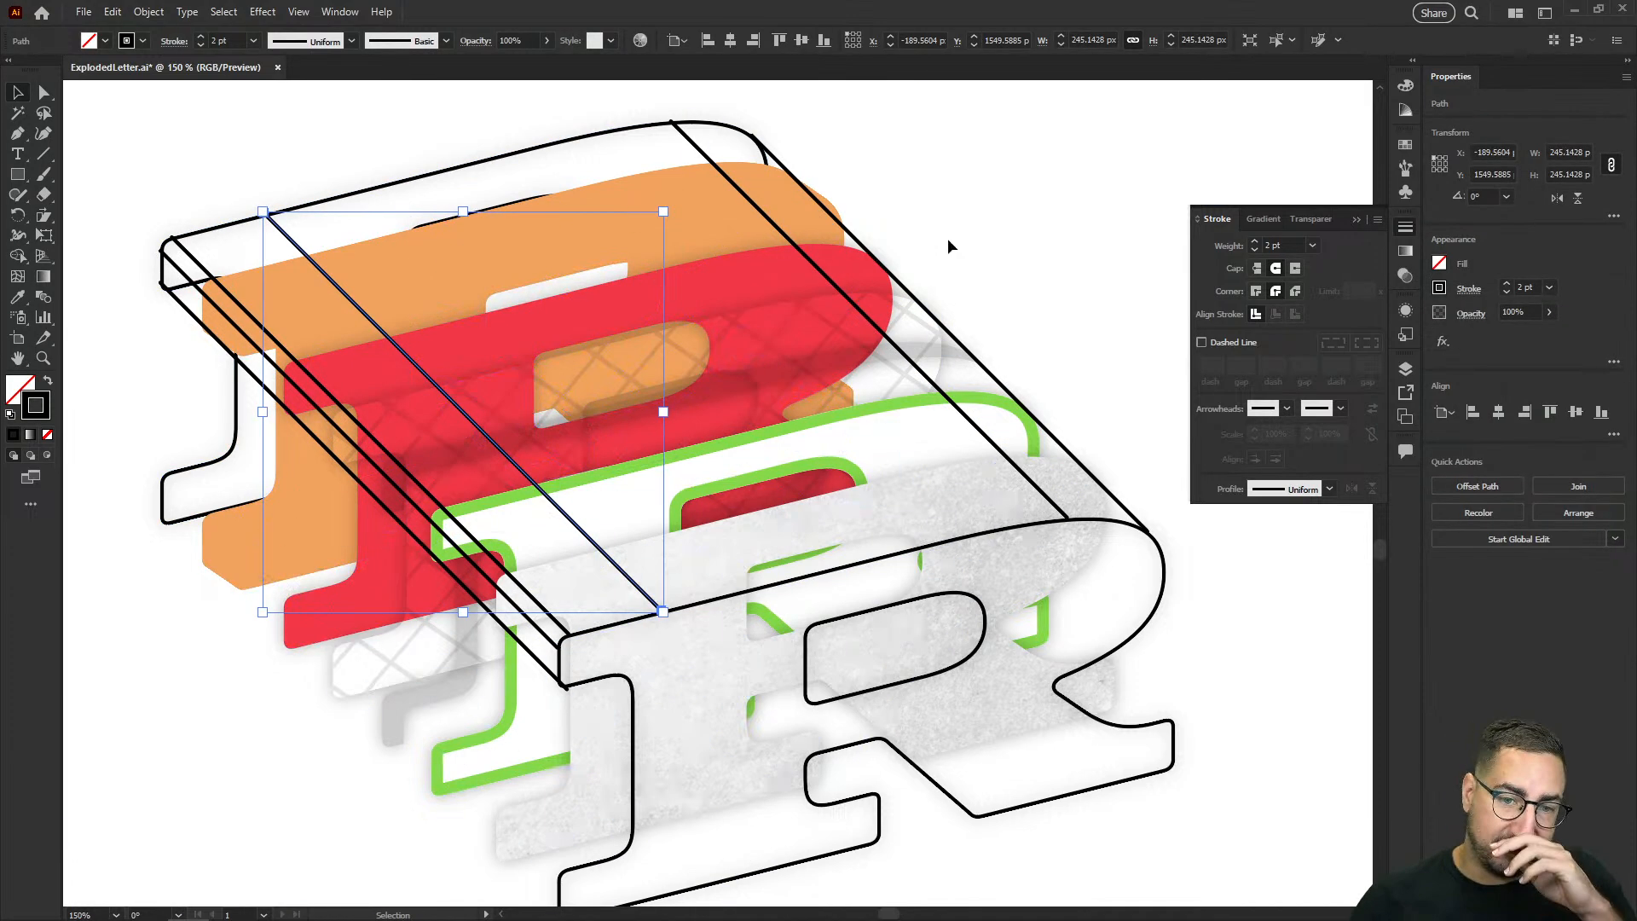
left_click(991, 240)
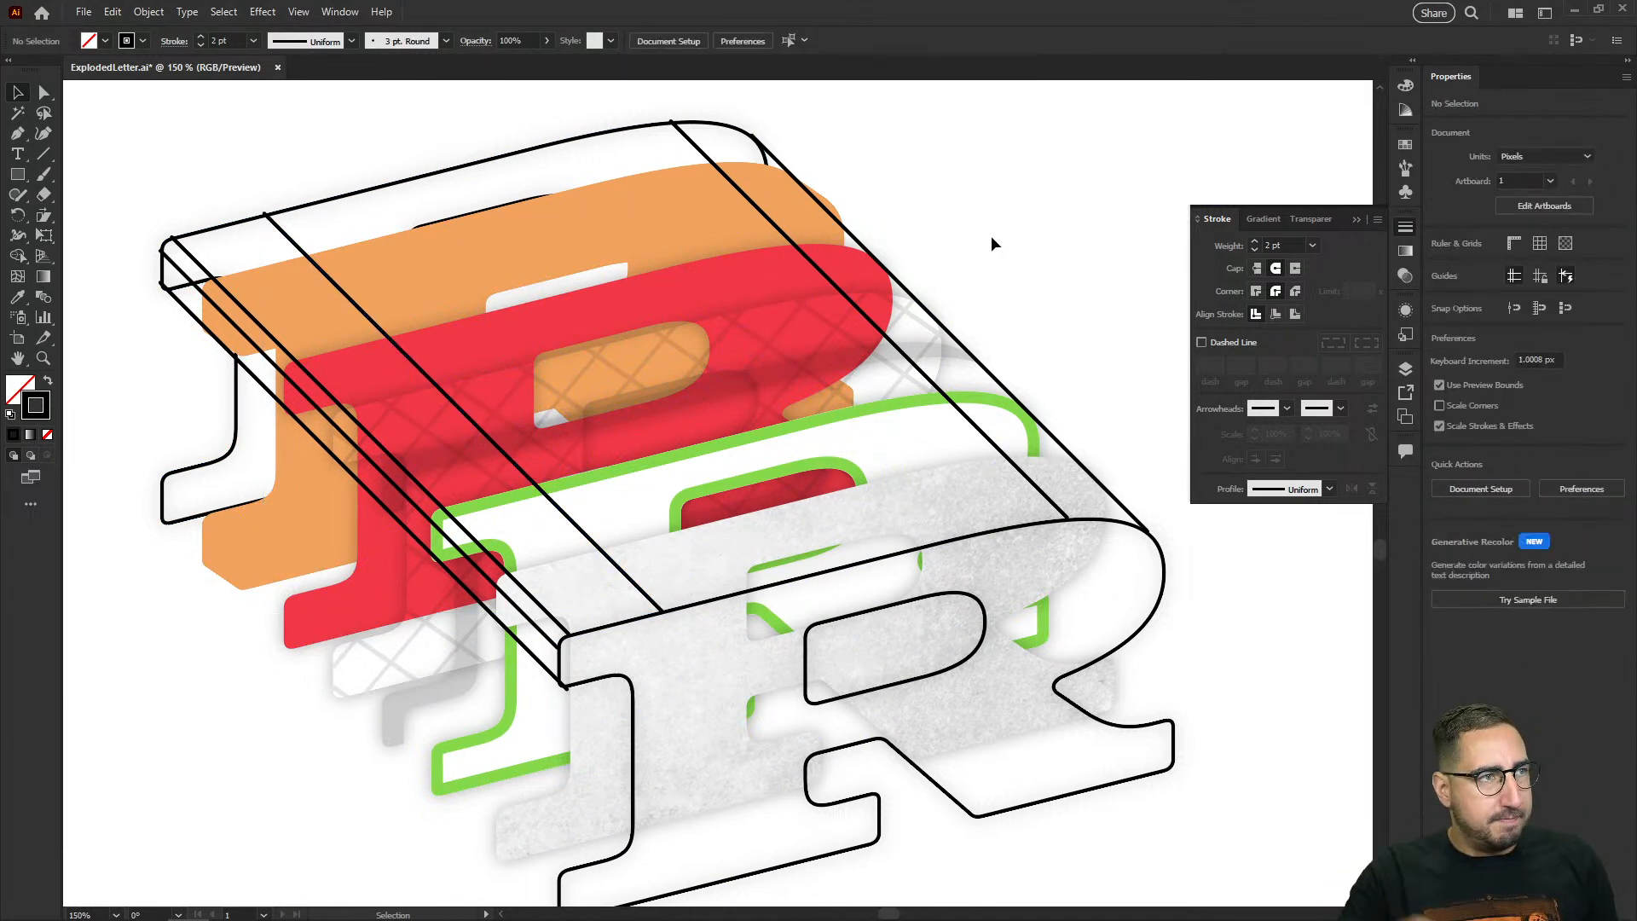
scroll(955, 254, "down", 2)
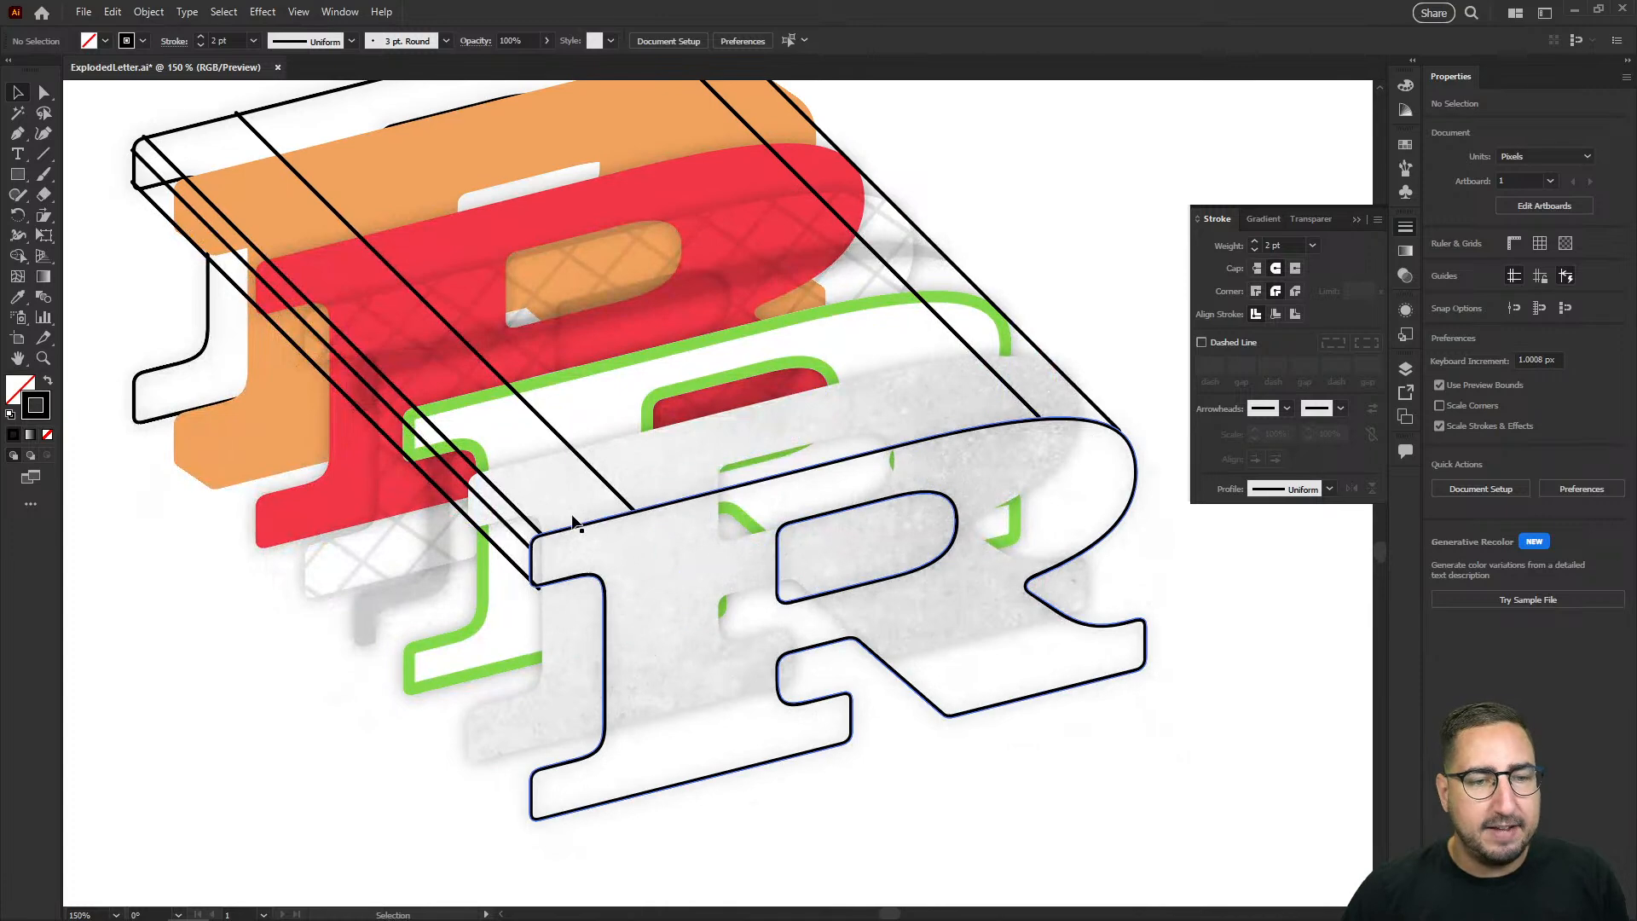
left_click(539, 417)
left_click(475, 469, "shift")
left_click(467, 486, "shift")
left_click(632, 517, "shift")
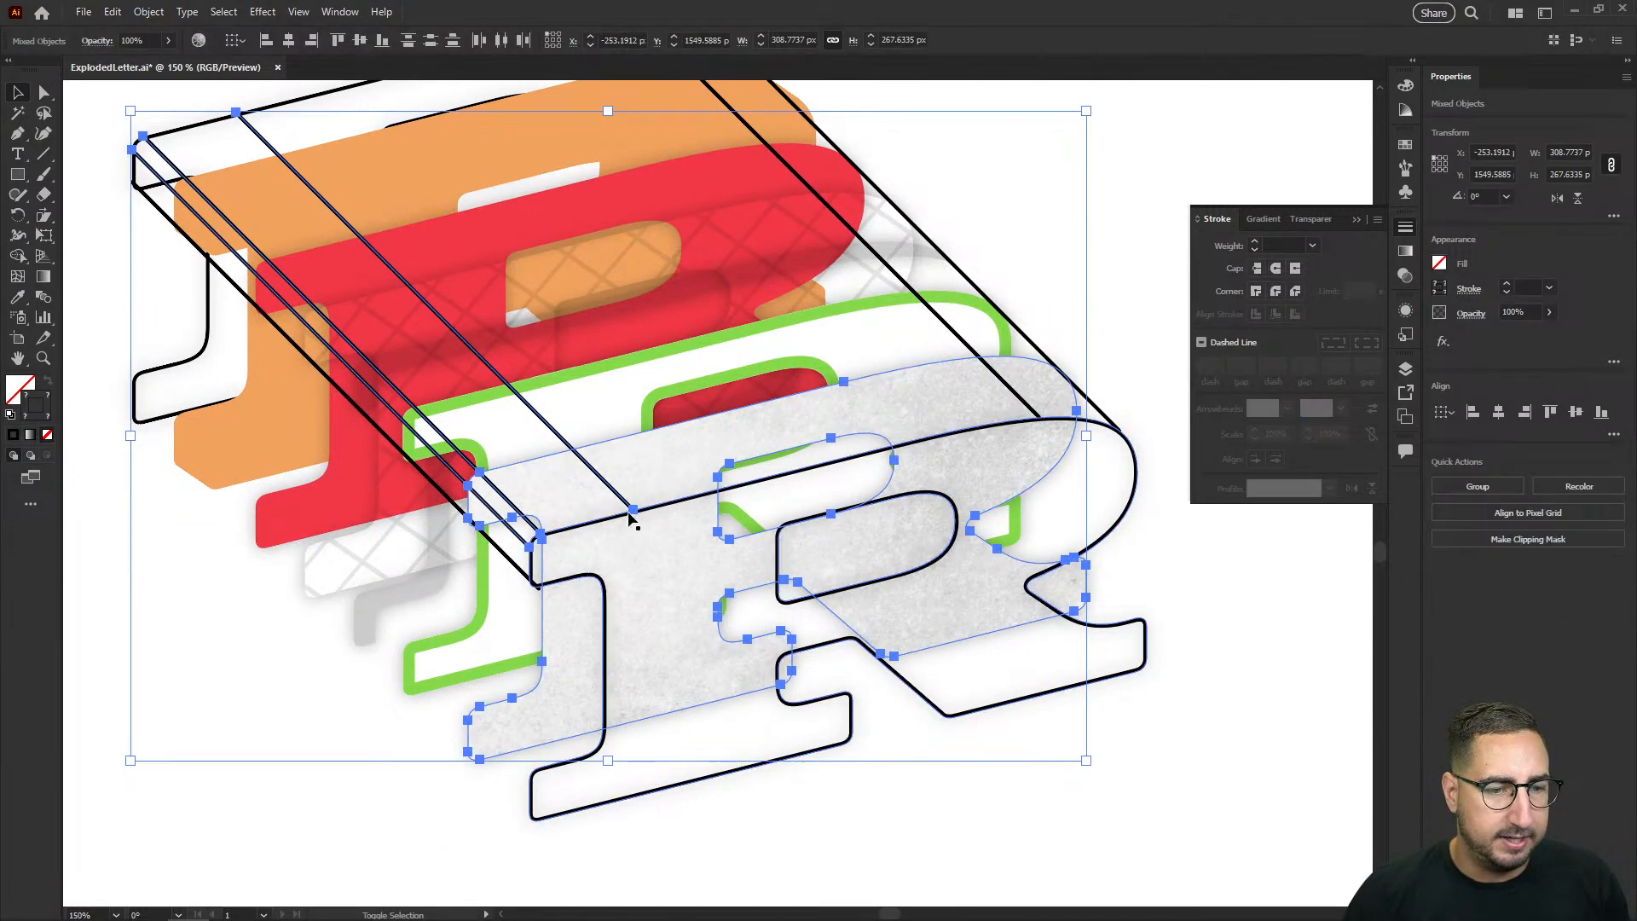
Step: Select all the connecting lines together with the front and back black outlines
left_click(515, 548, "shift")
left_click(517, 535, "shift")
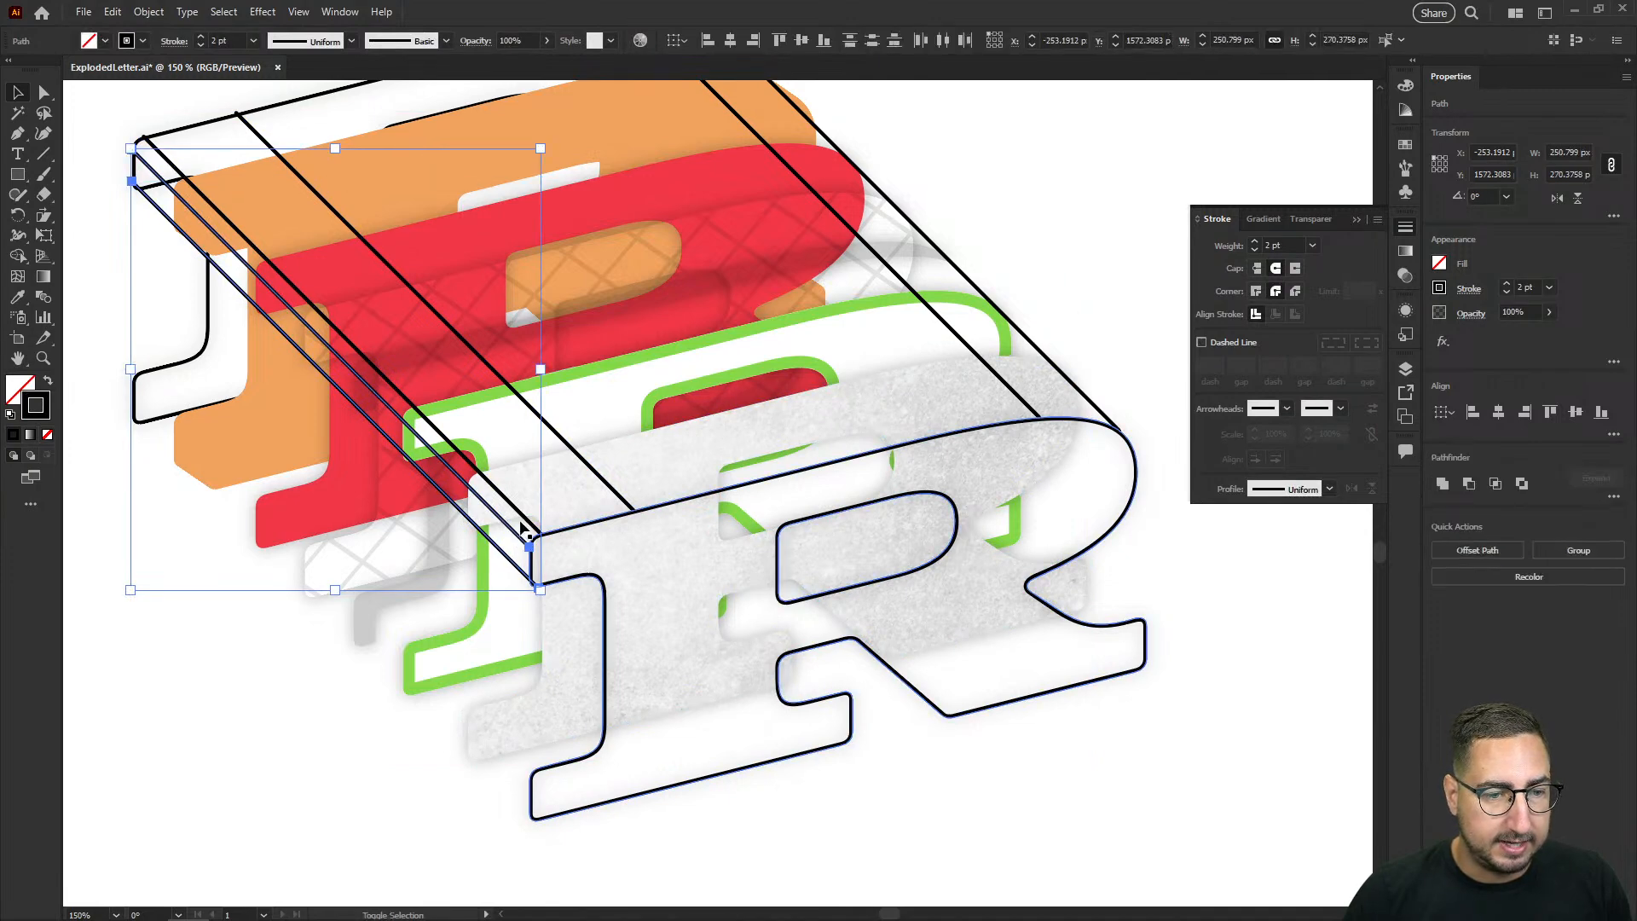
left_click(525, 519, "shift")
left_click(605, 480, "shift")
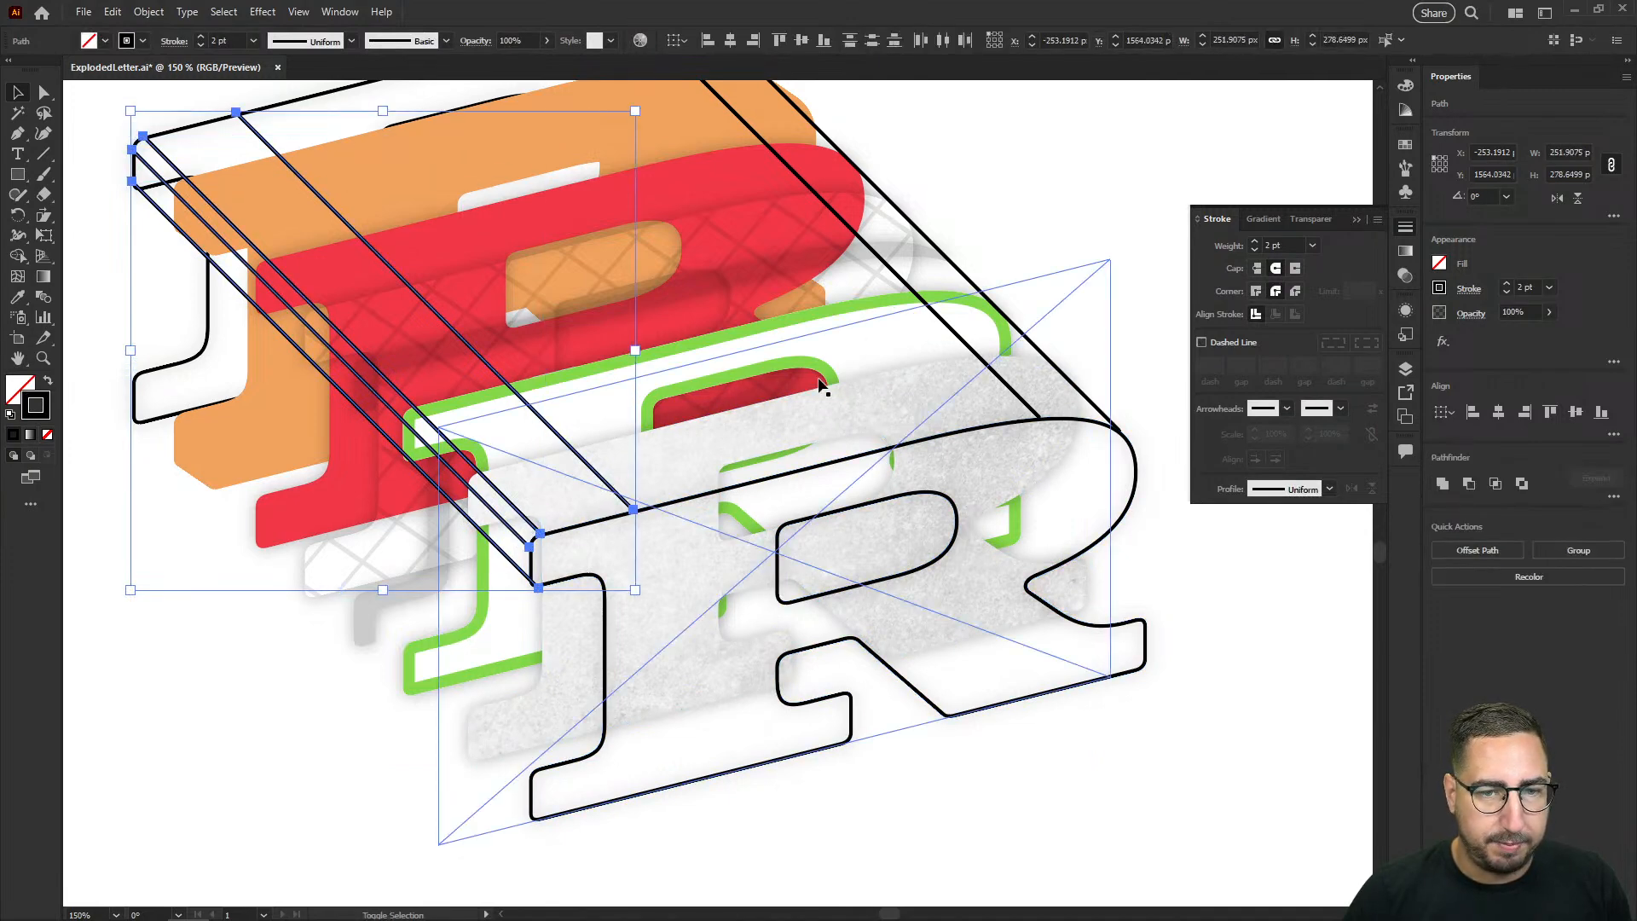
left_click(961, 345, "shift")
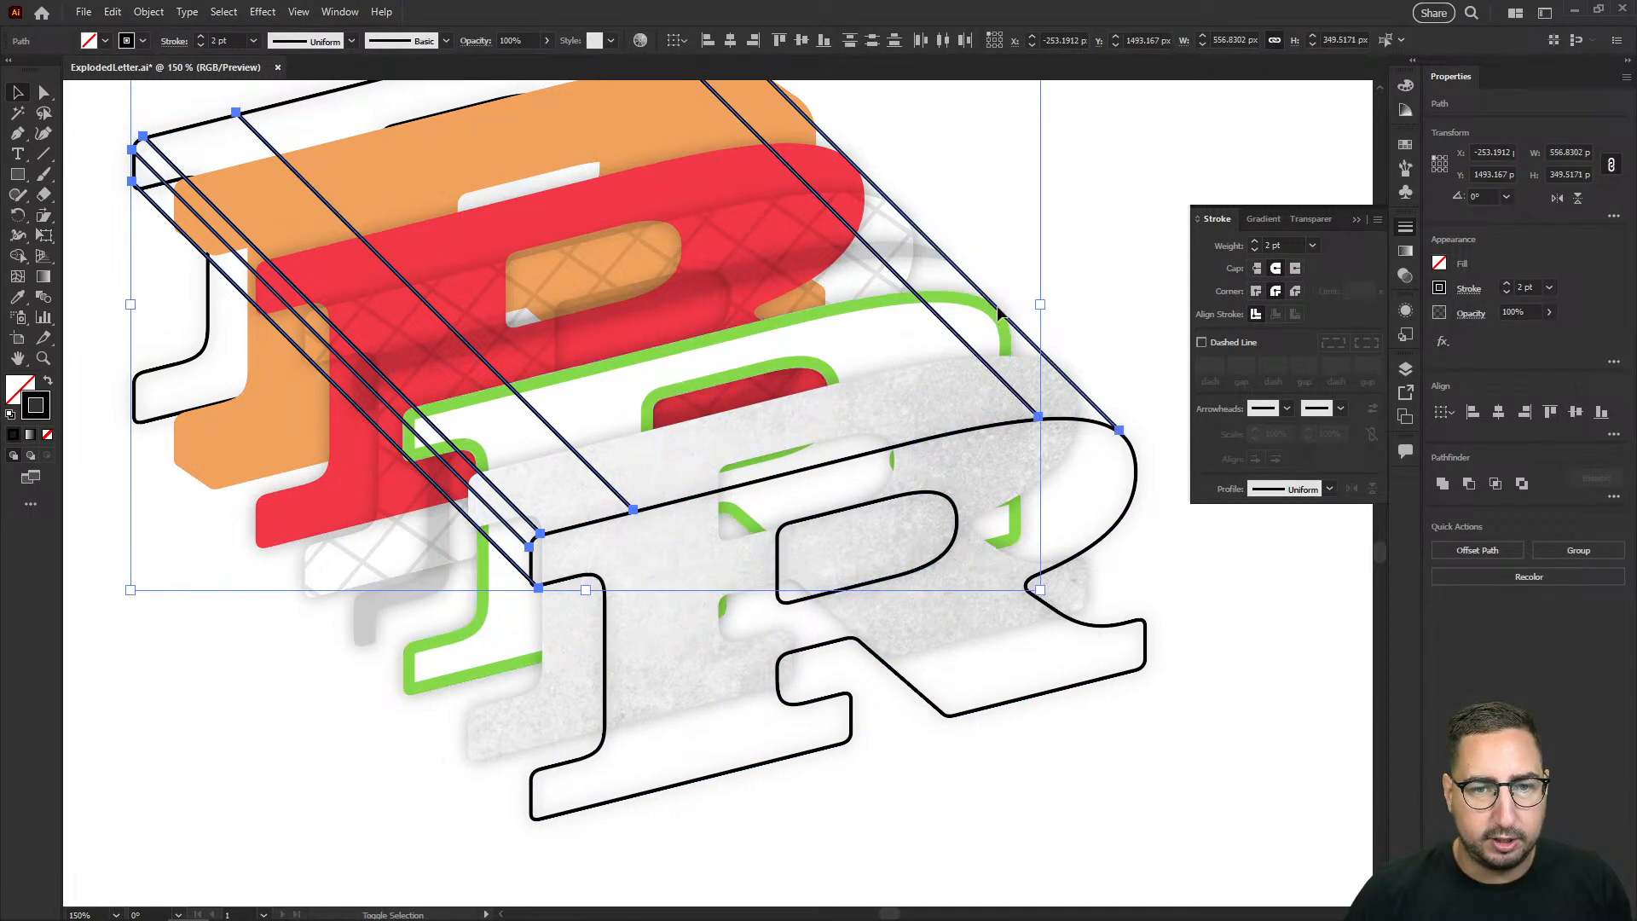
left_click(1009, 430, "shift")
scroll(708, 339, "up", 5)
scroll(708, 339, "left", 3)
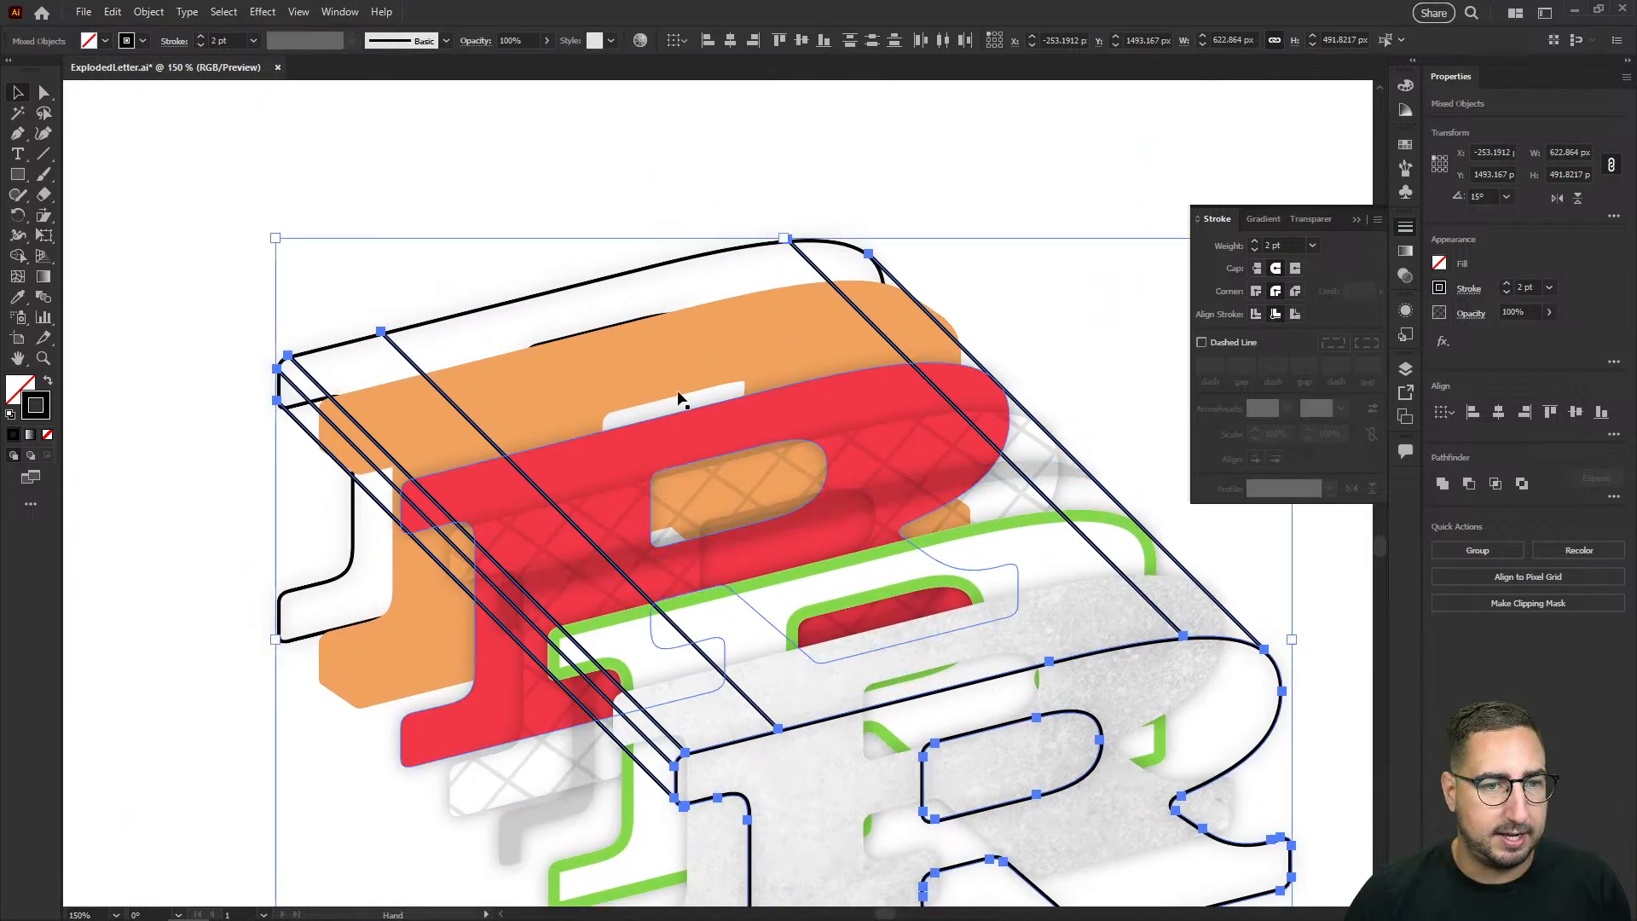
left_click(627, 275, "shift")
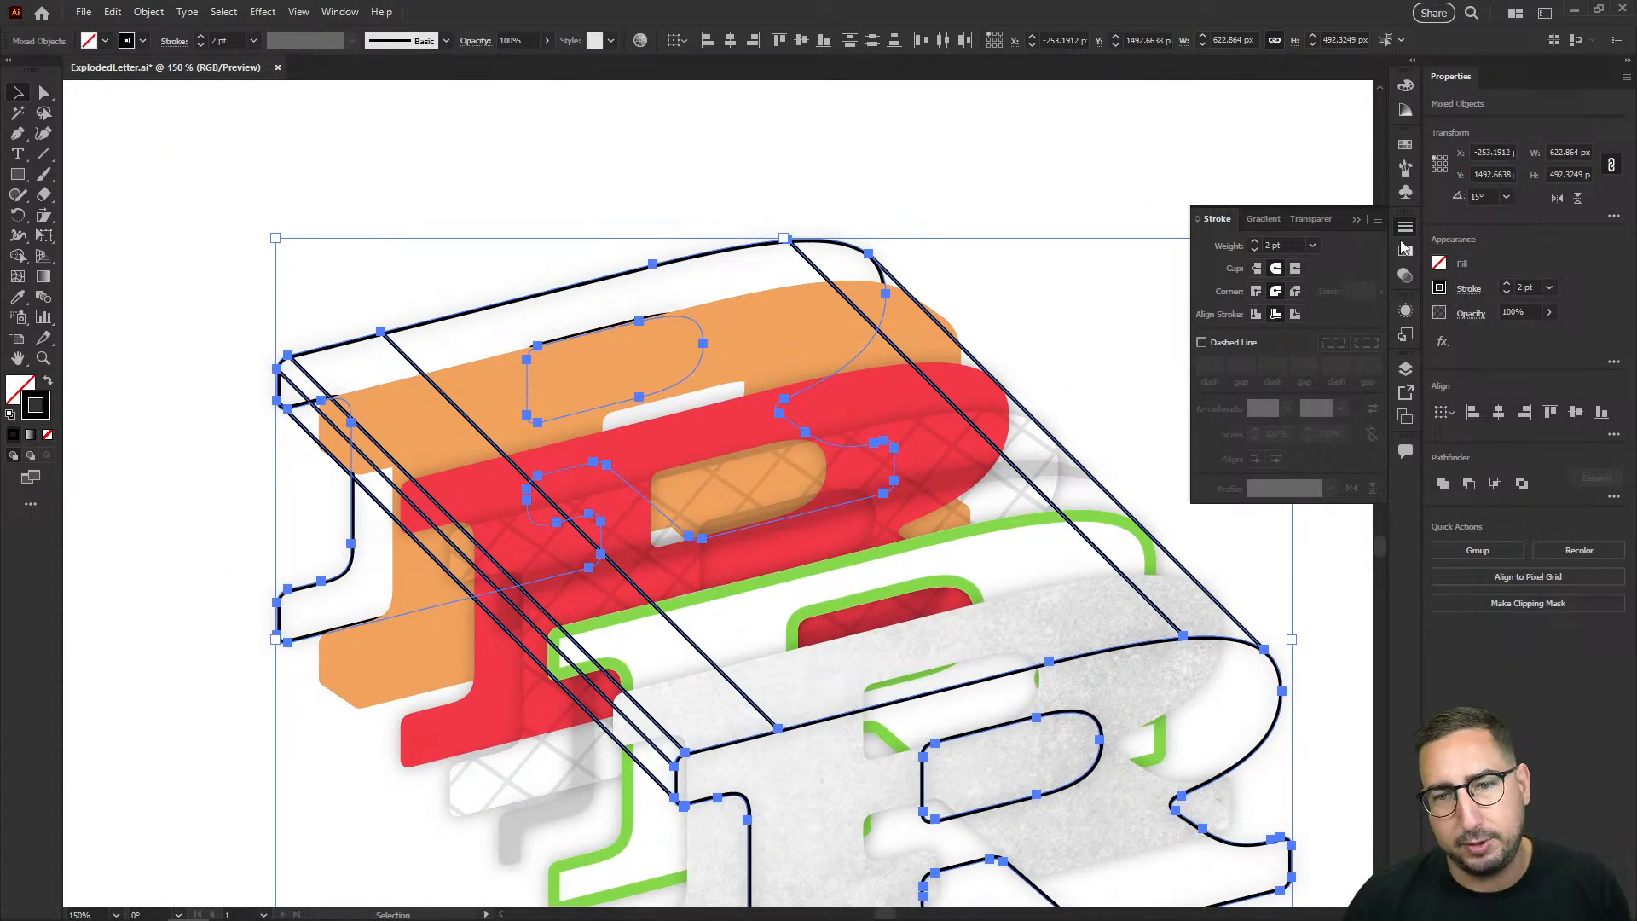
Step: Turn on dashed strokes for the selected outlines and lines with a 2 pt dash and 2 pt gap
left_click(1238, 342)
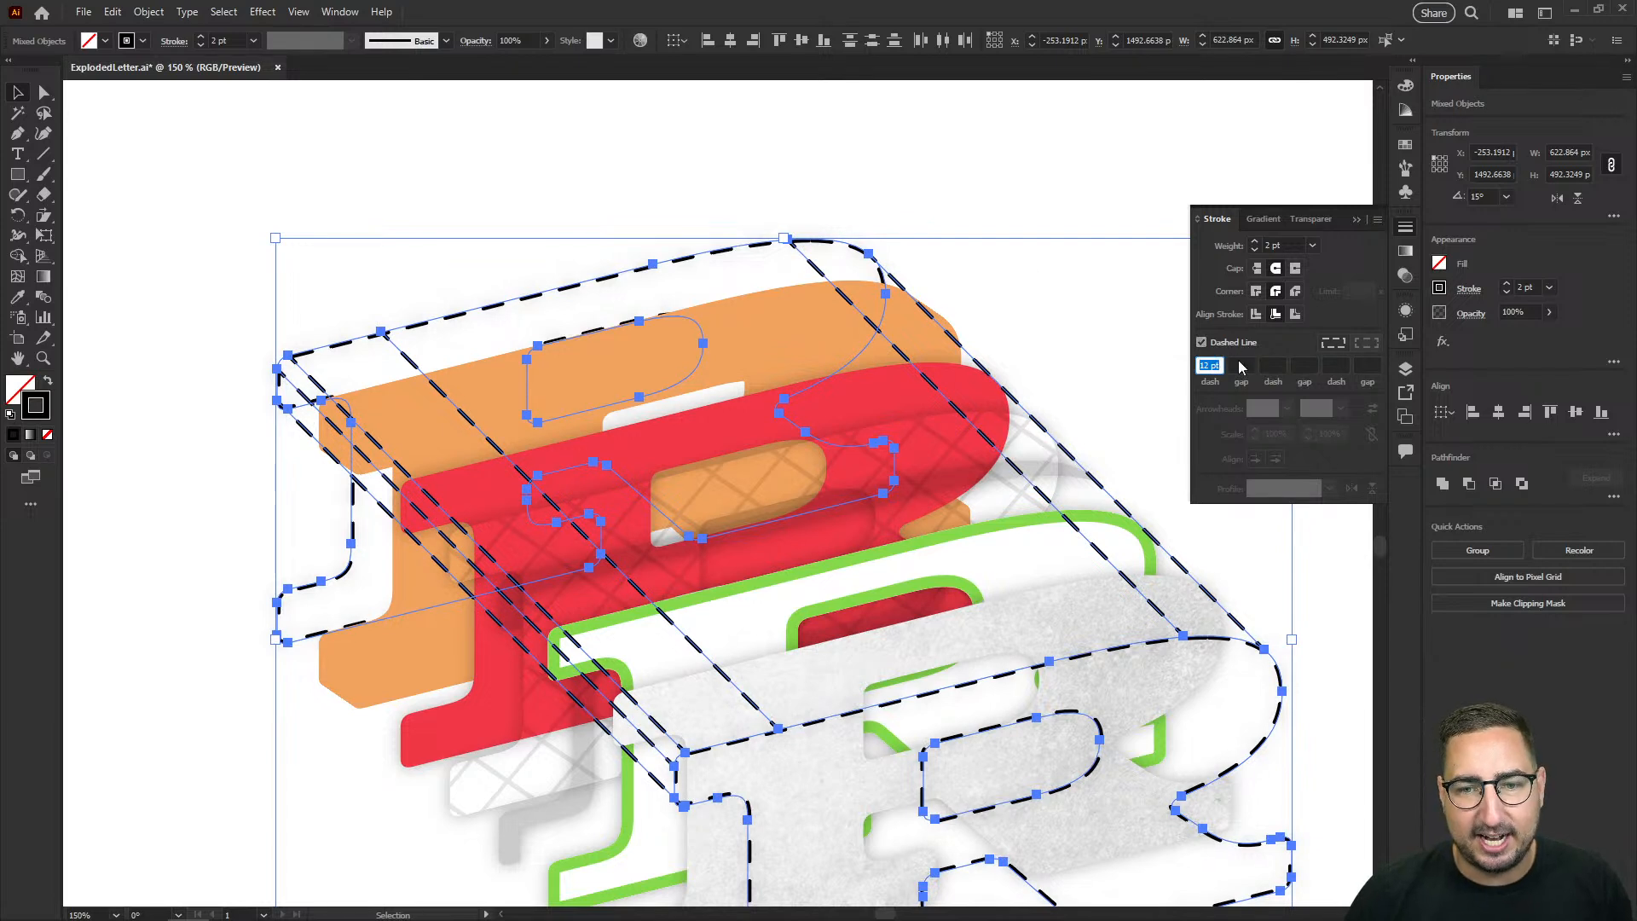
type("2")
key("Tab")
type("2")
key("Tab")
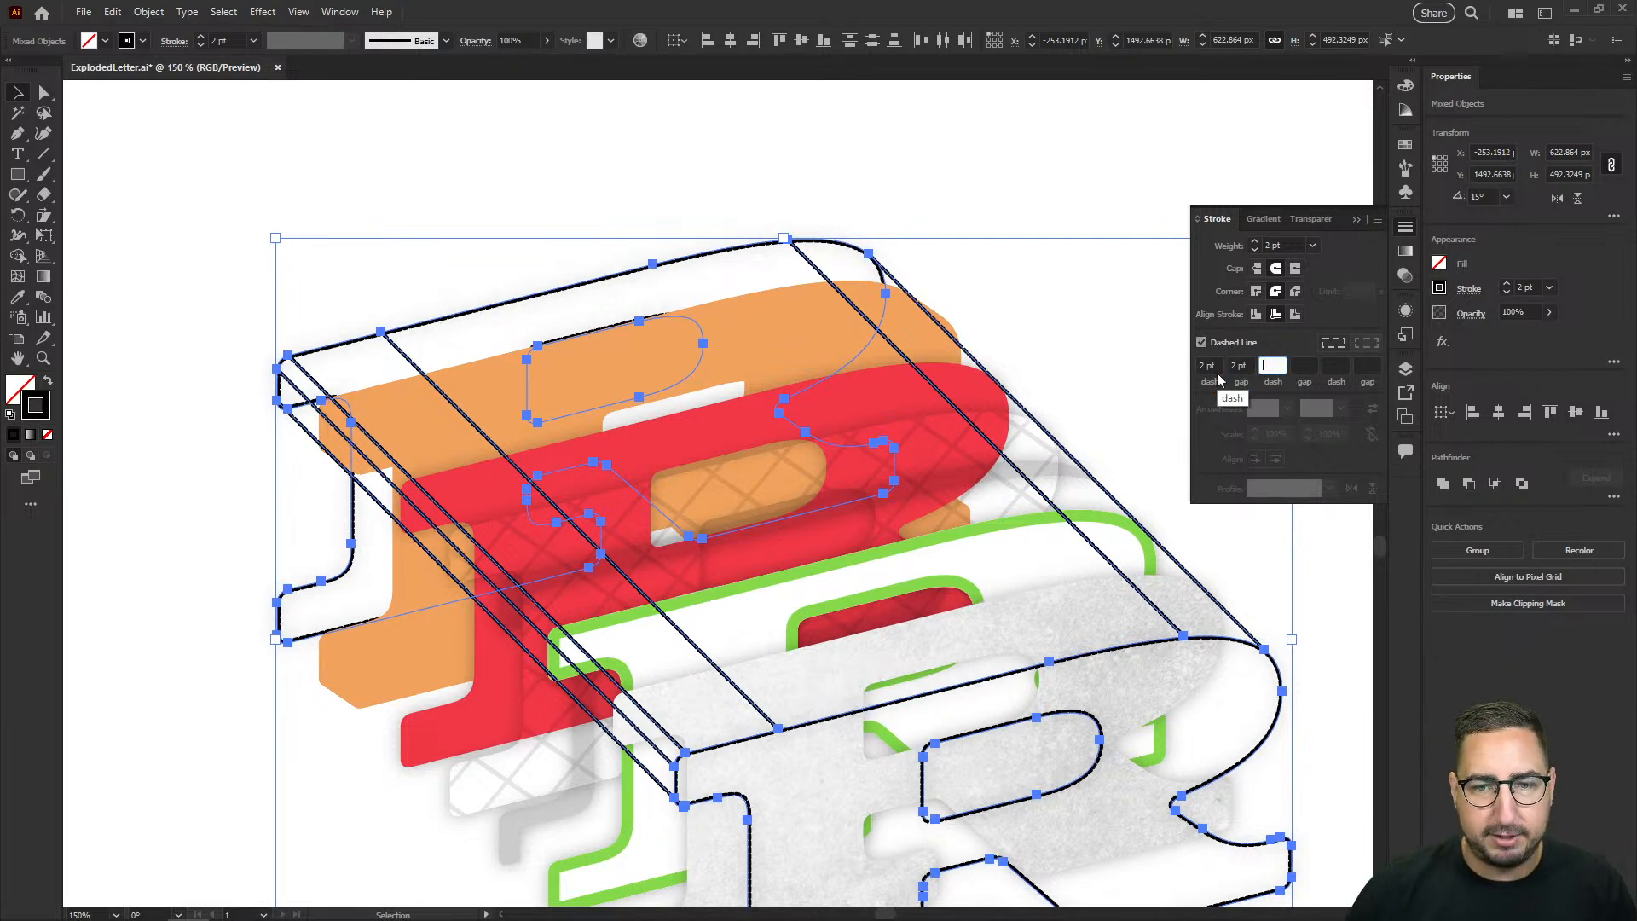
type("2")
Step: Set the selected strokes' dash pattern to a 5 pt dash, 5 pt gap, and 5 pt second dash
left_click(1210, 365)
type("5")
key("Tab")
type("5")
key("Tab")
type("5")
key("Tab")
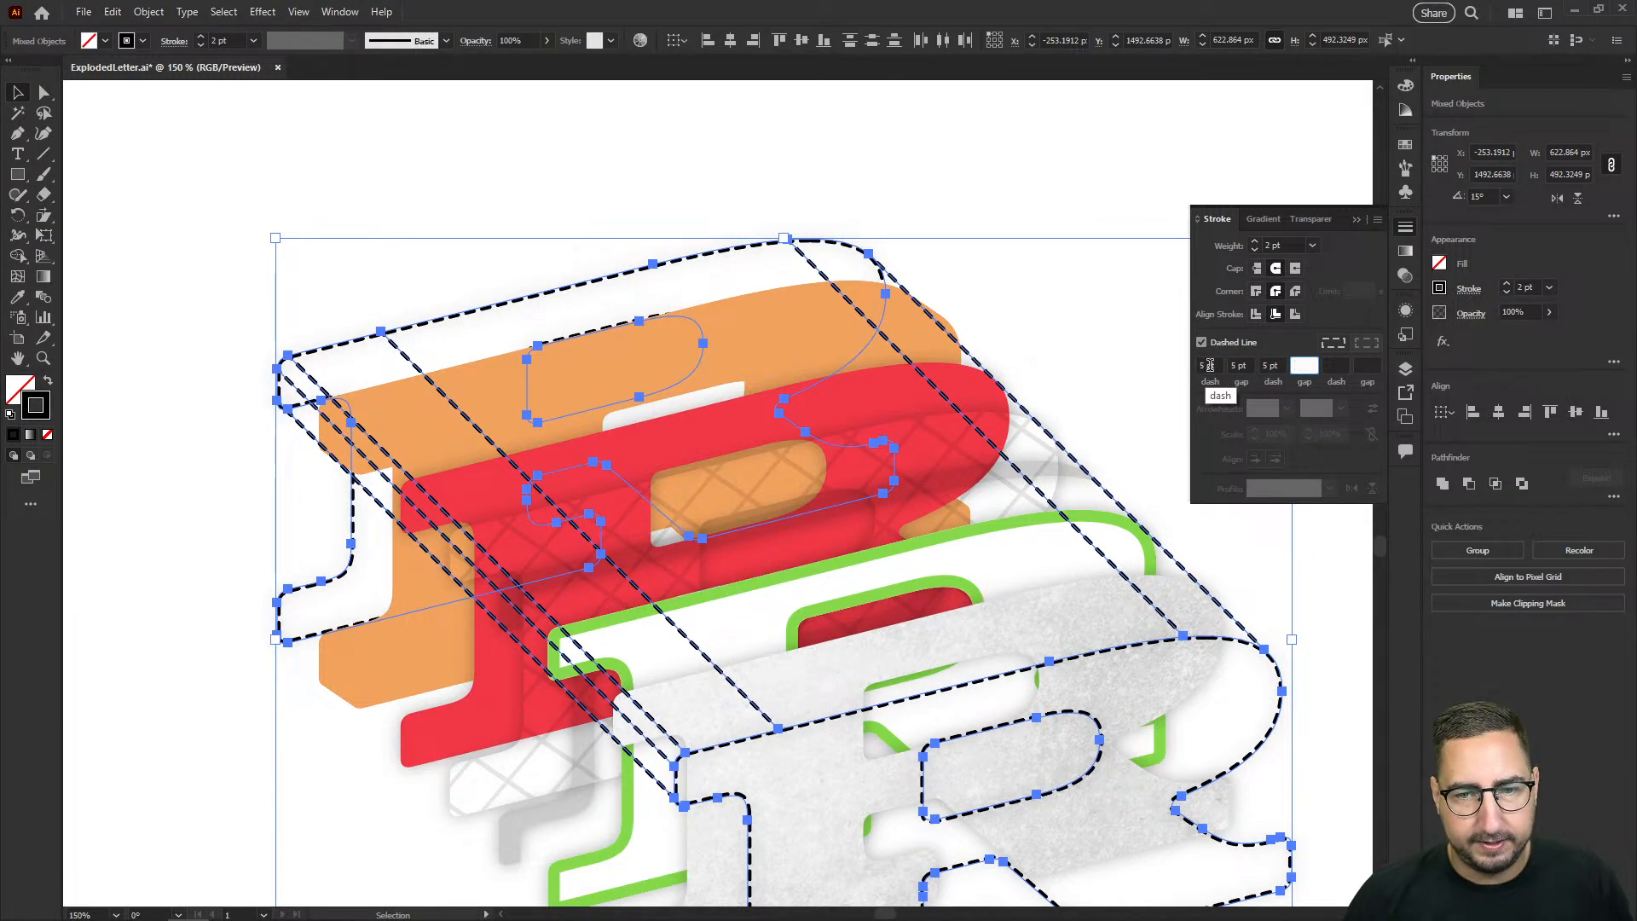
Step: Recolor the selected dashed outlines and connecting lines light gray, set their blend mode to Multiply, and deselect them to check the exploded letter
left_click(1406, 146)
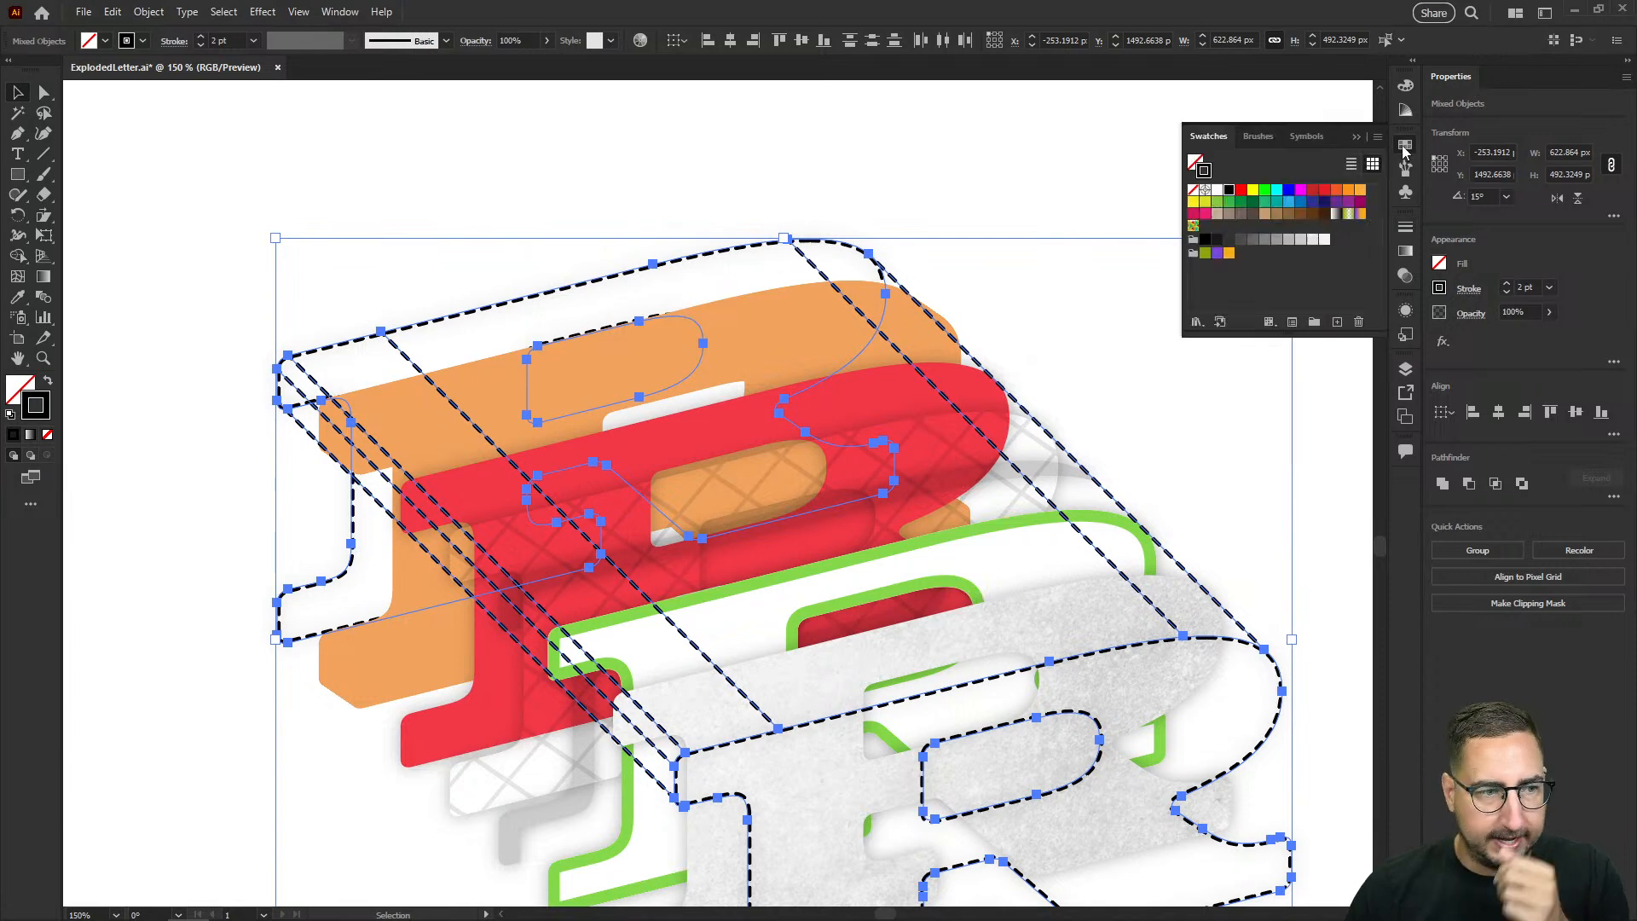
left_click(1310, 242)
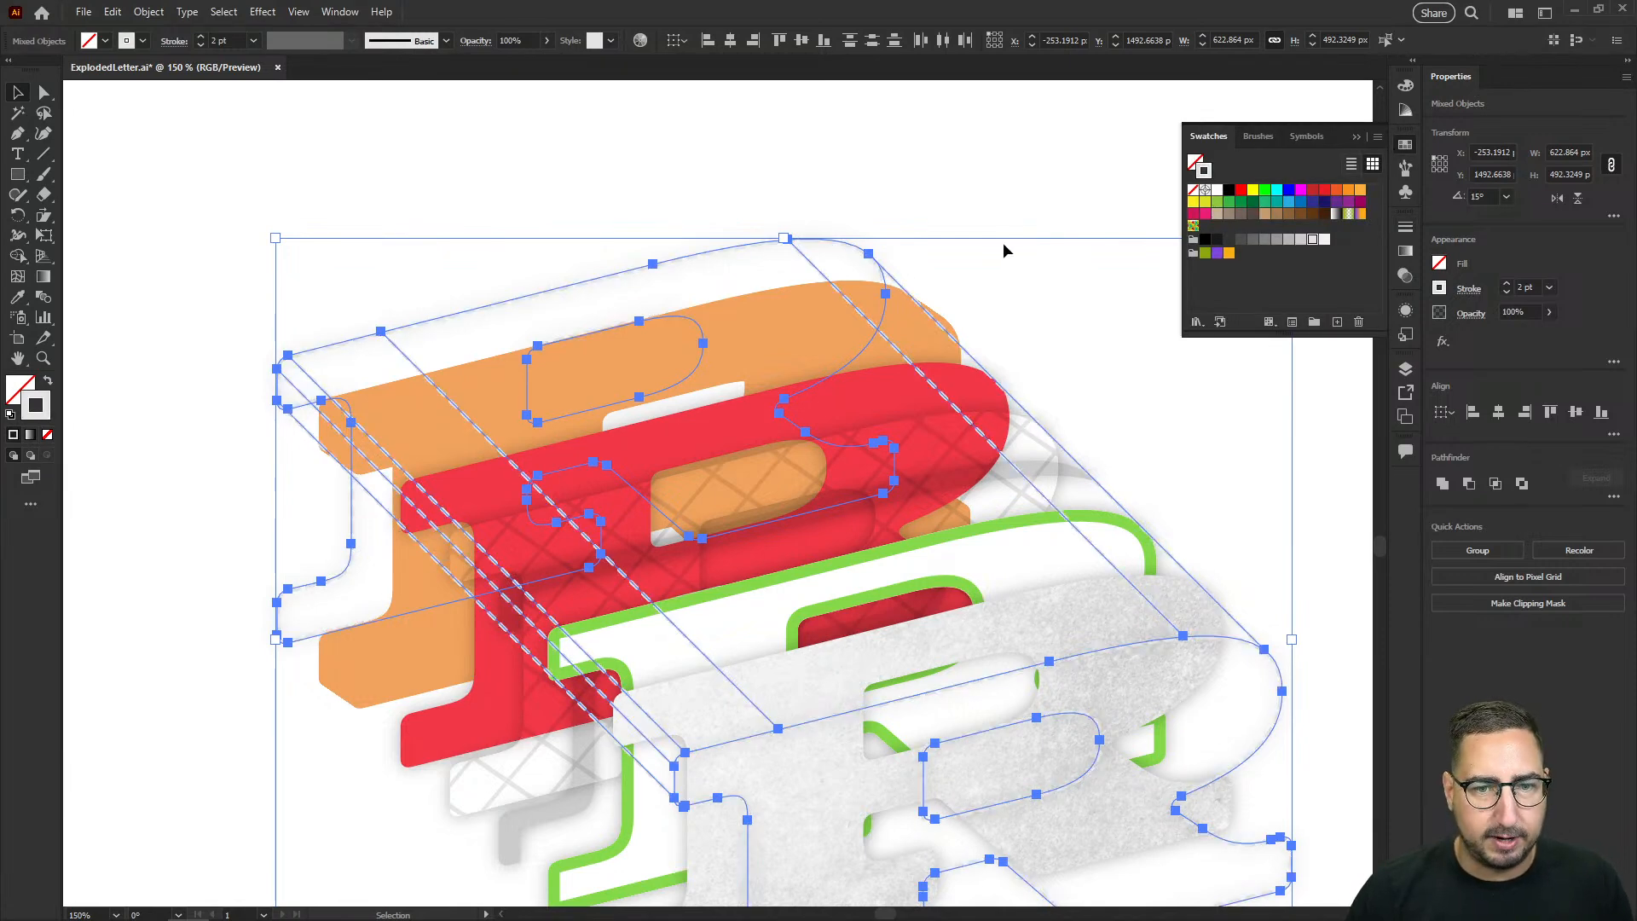
left_click(1405, 275)
left_click(1235, 246)
left_click(1228, 299)
left_click(1049, 247)
key("z")
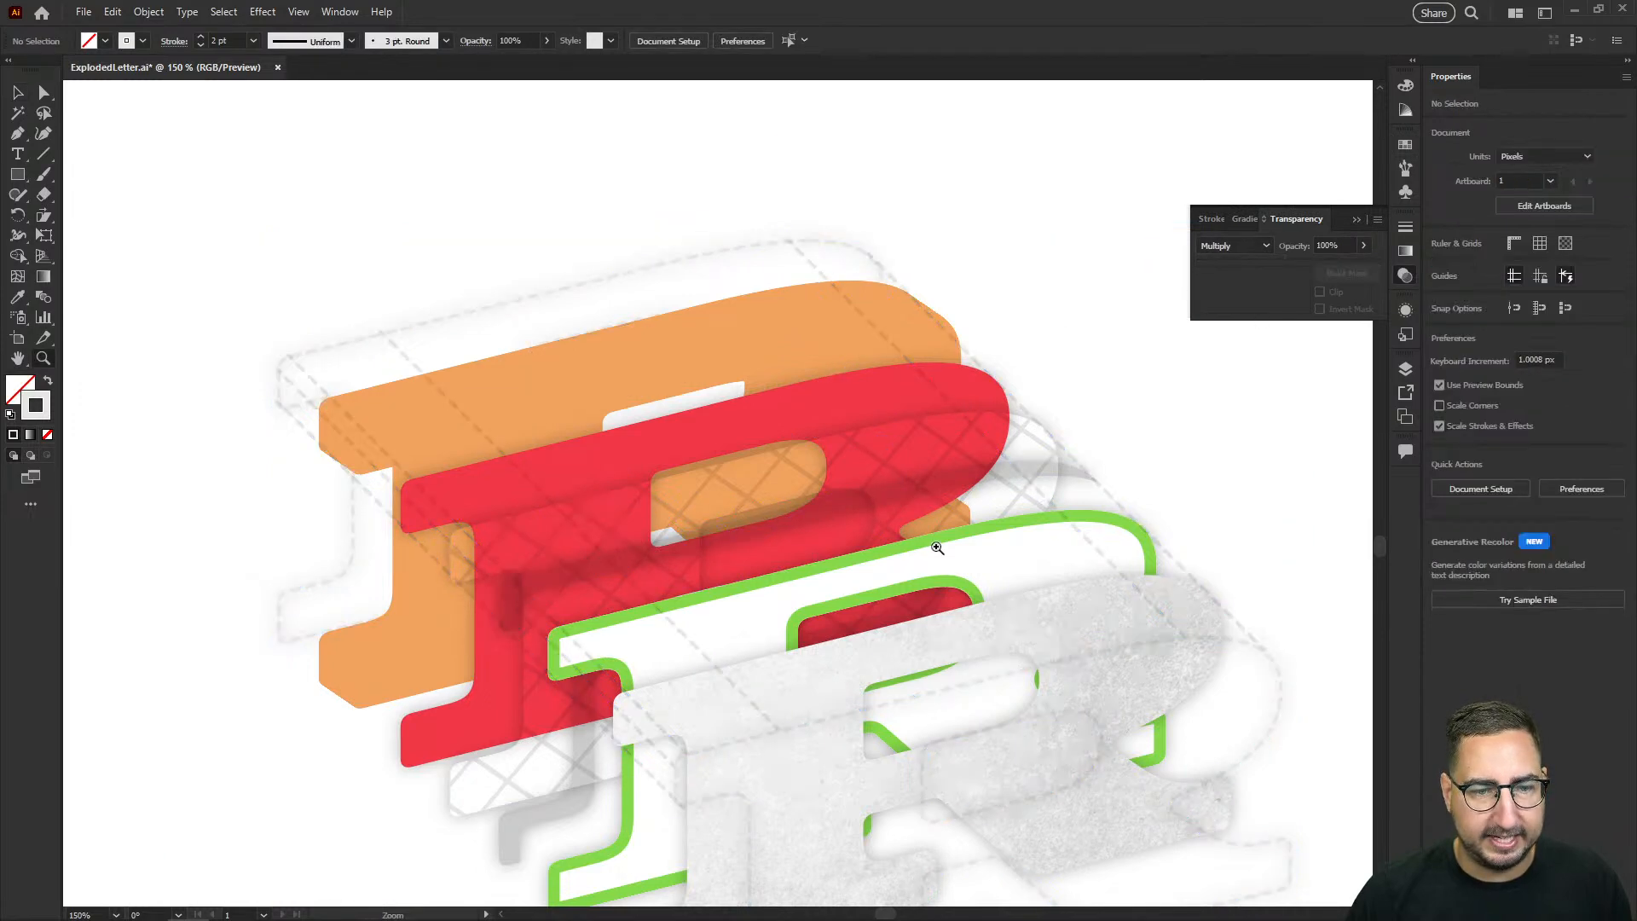
left_click(886, 584, "alt")
left_click_drag(895, 621, 909, 484)
left_click(780, 463)
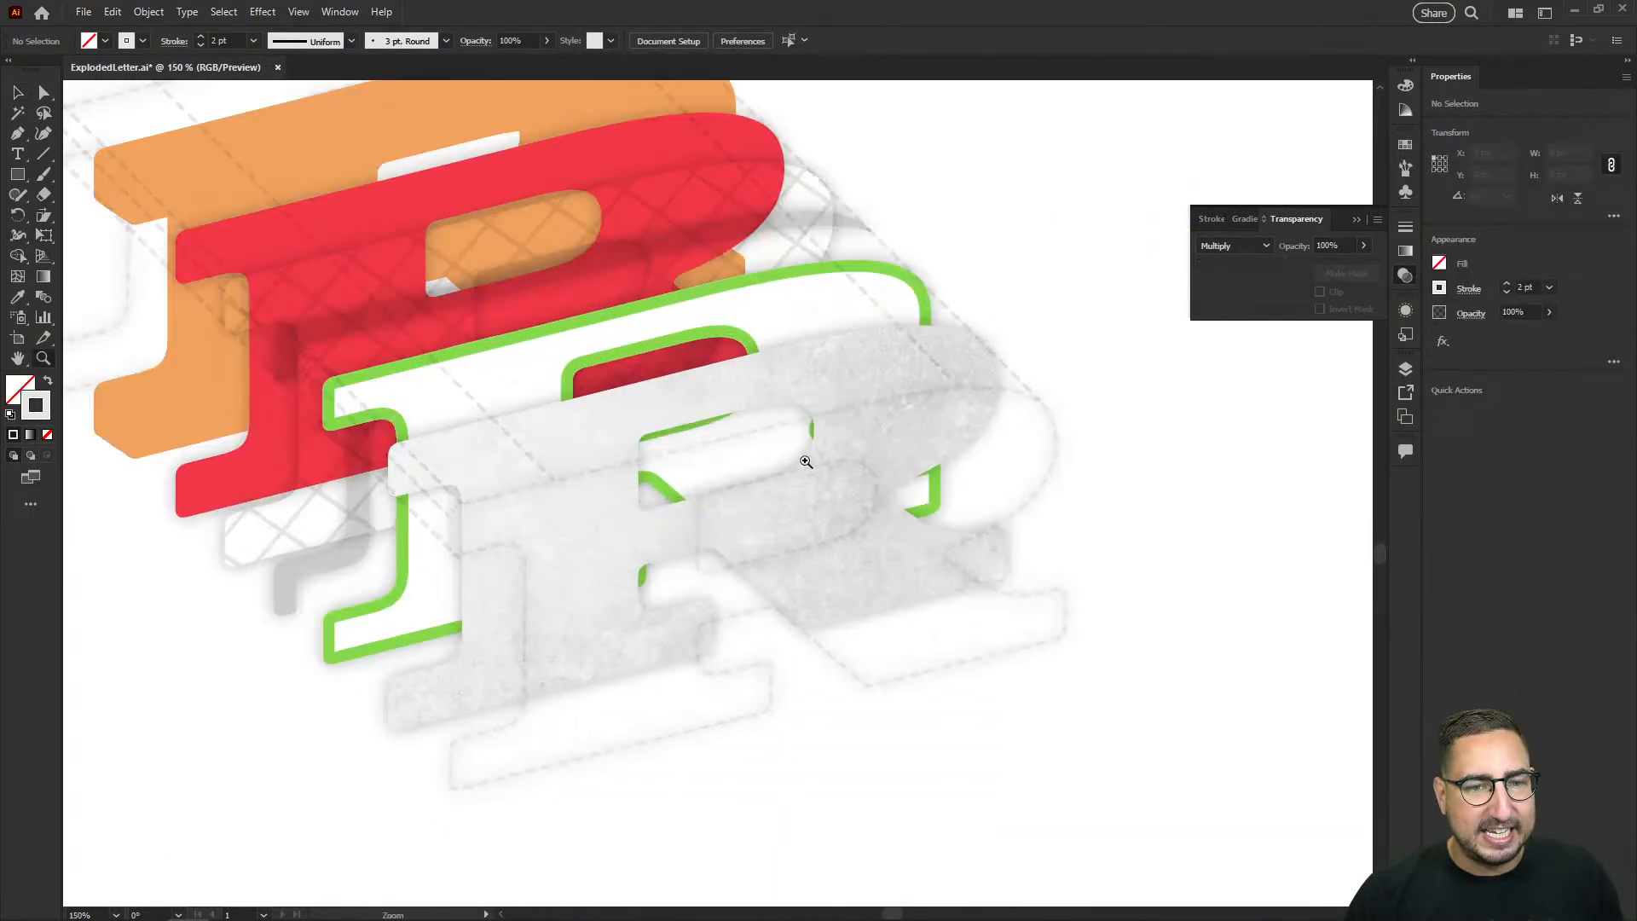
left_click_drag(757, 447, 889, 550)
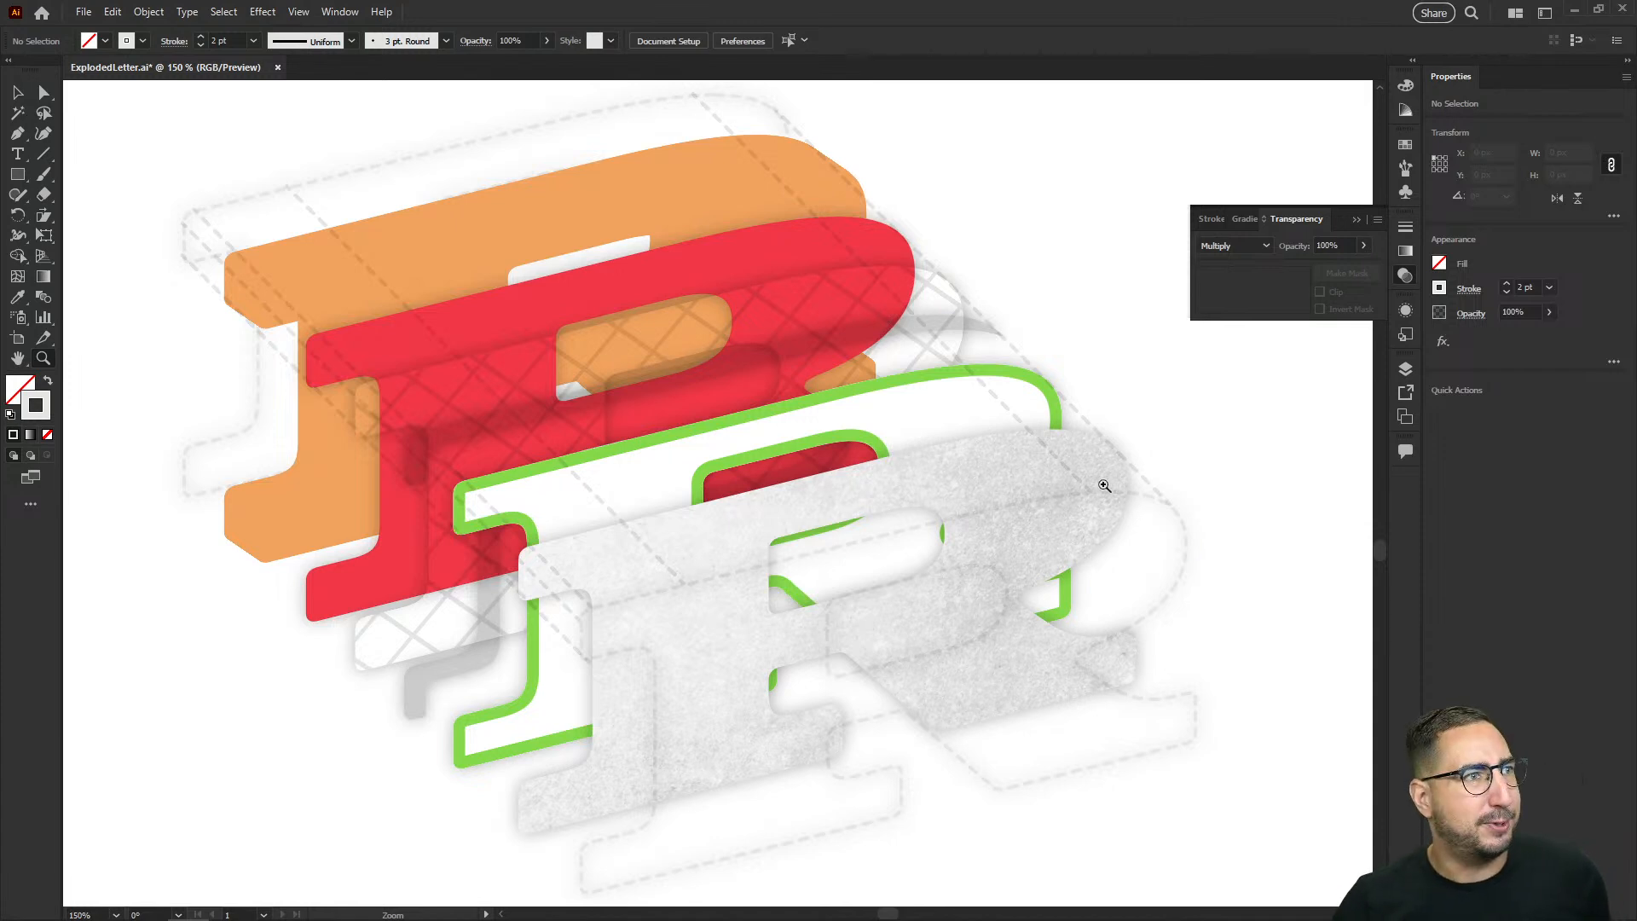
Step: Expand the brown block-shadow blend behind the flat letter R and unite its pieces into a single shape
scroll(657, 405, "up", 20)
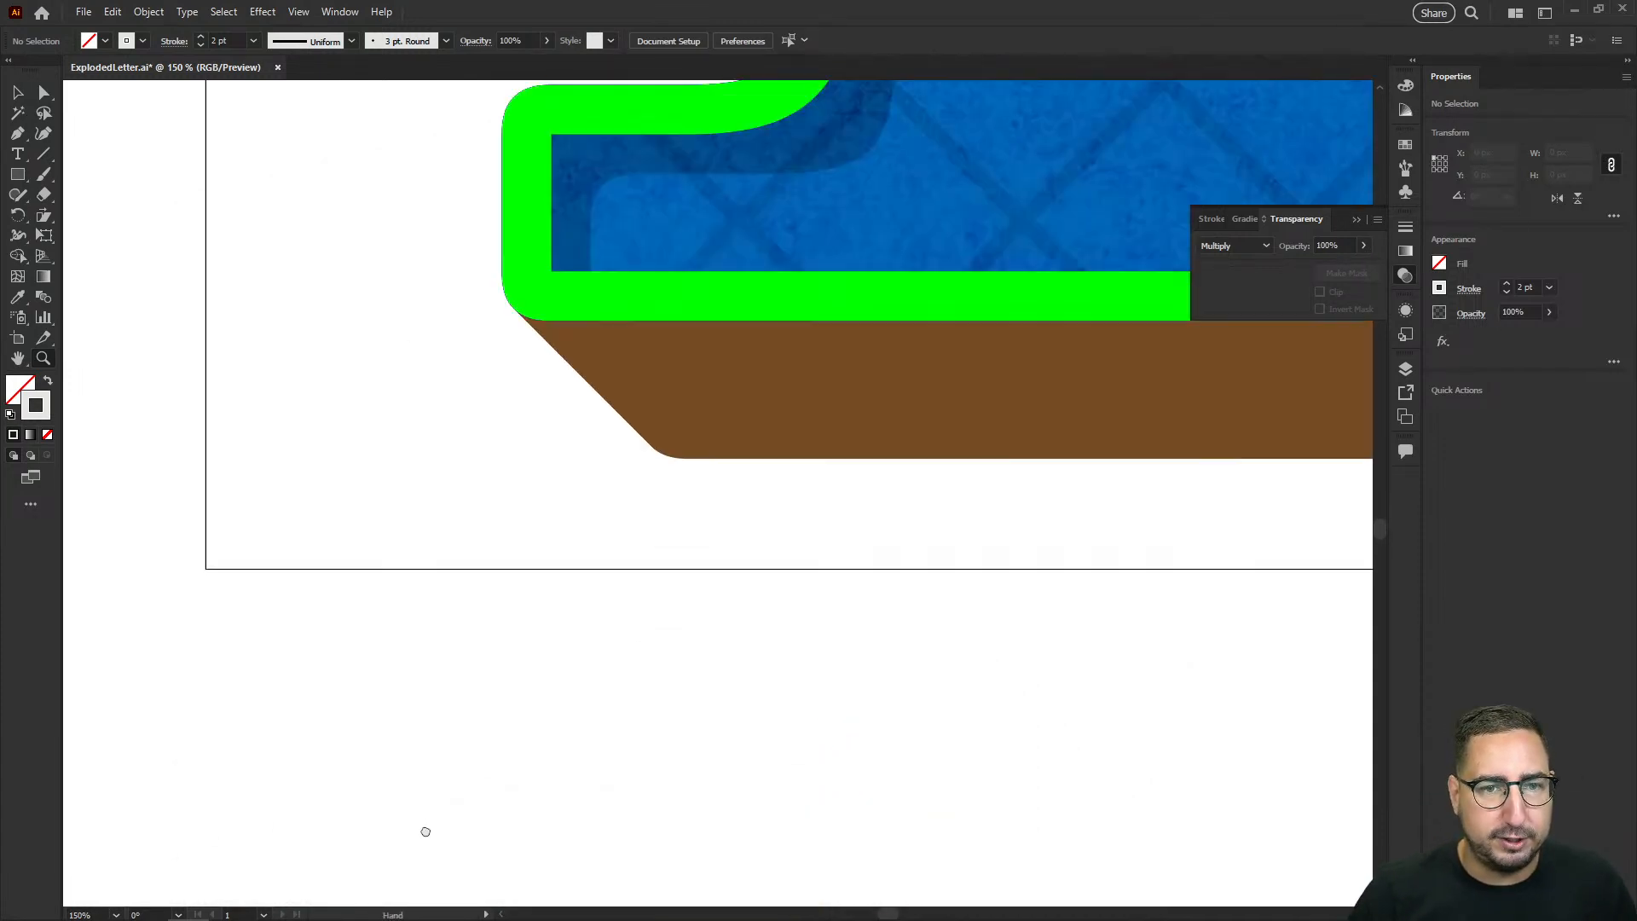
left_click(947, 541, "alt")
left_click(947, 542, "alt")
left_click(946, 542, "alt")
left_click_drag(836, 405, 857, 632)
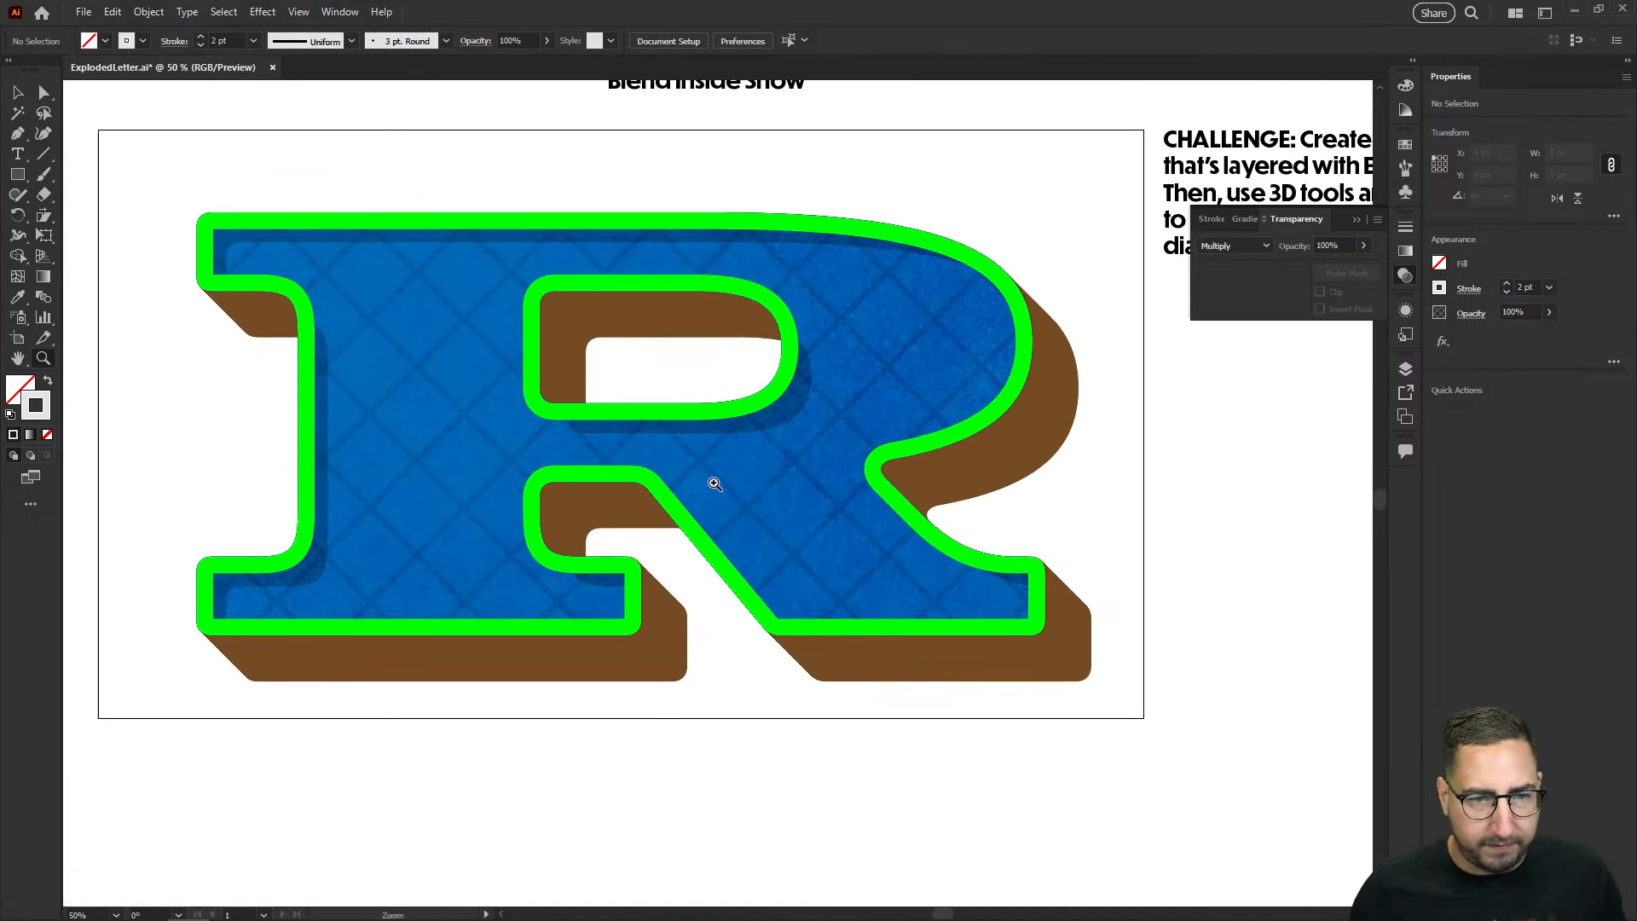
key("v")
left_click(571, 324)
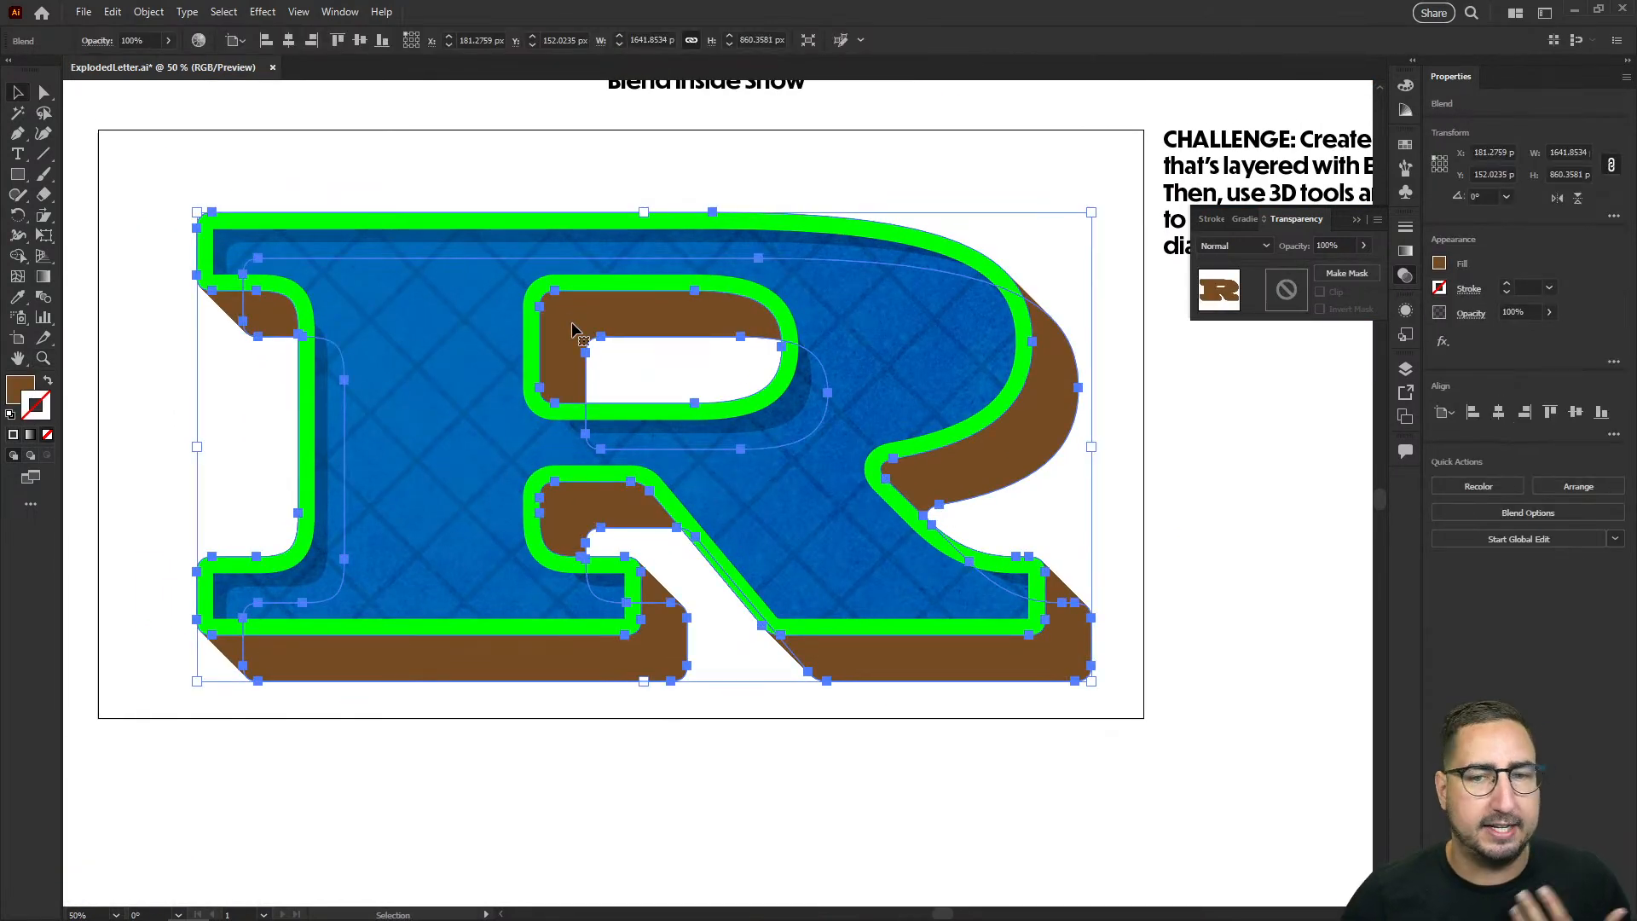
left_click(149, 11)
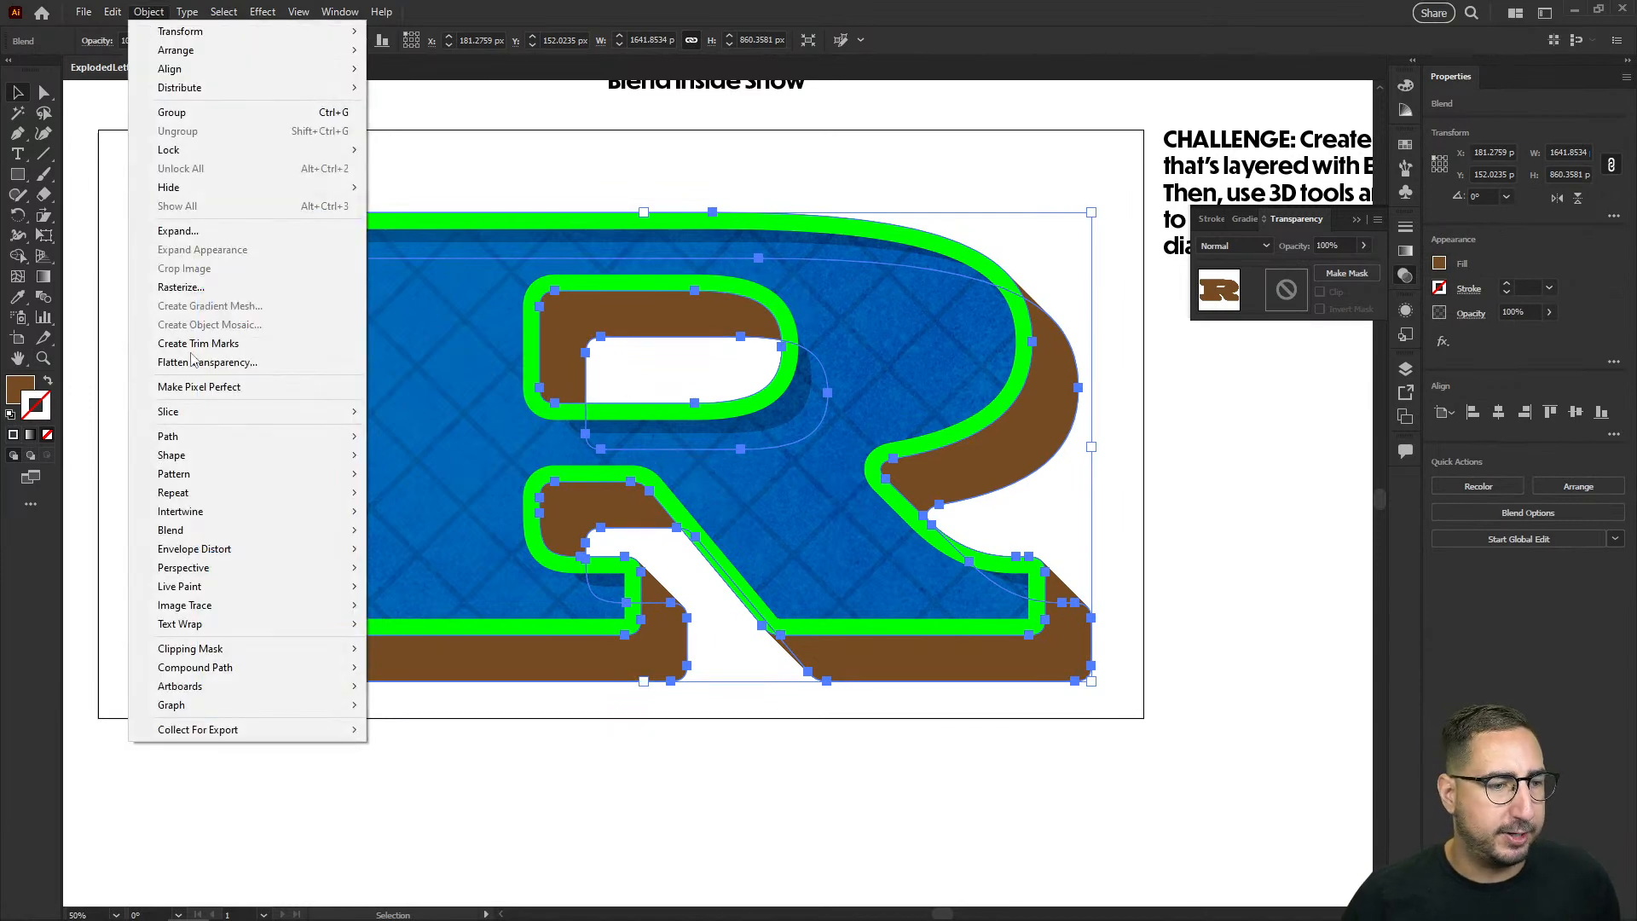
left_click(178, 231)
left_click(767, 568)
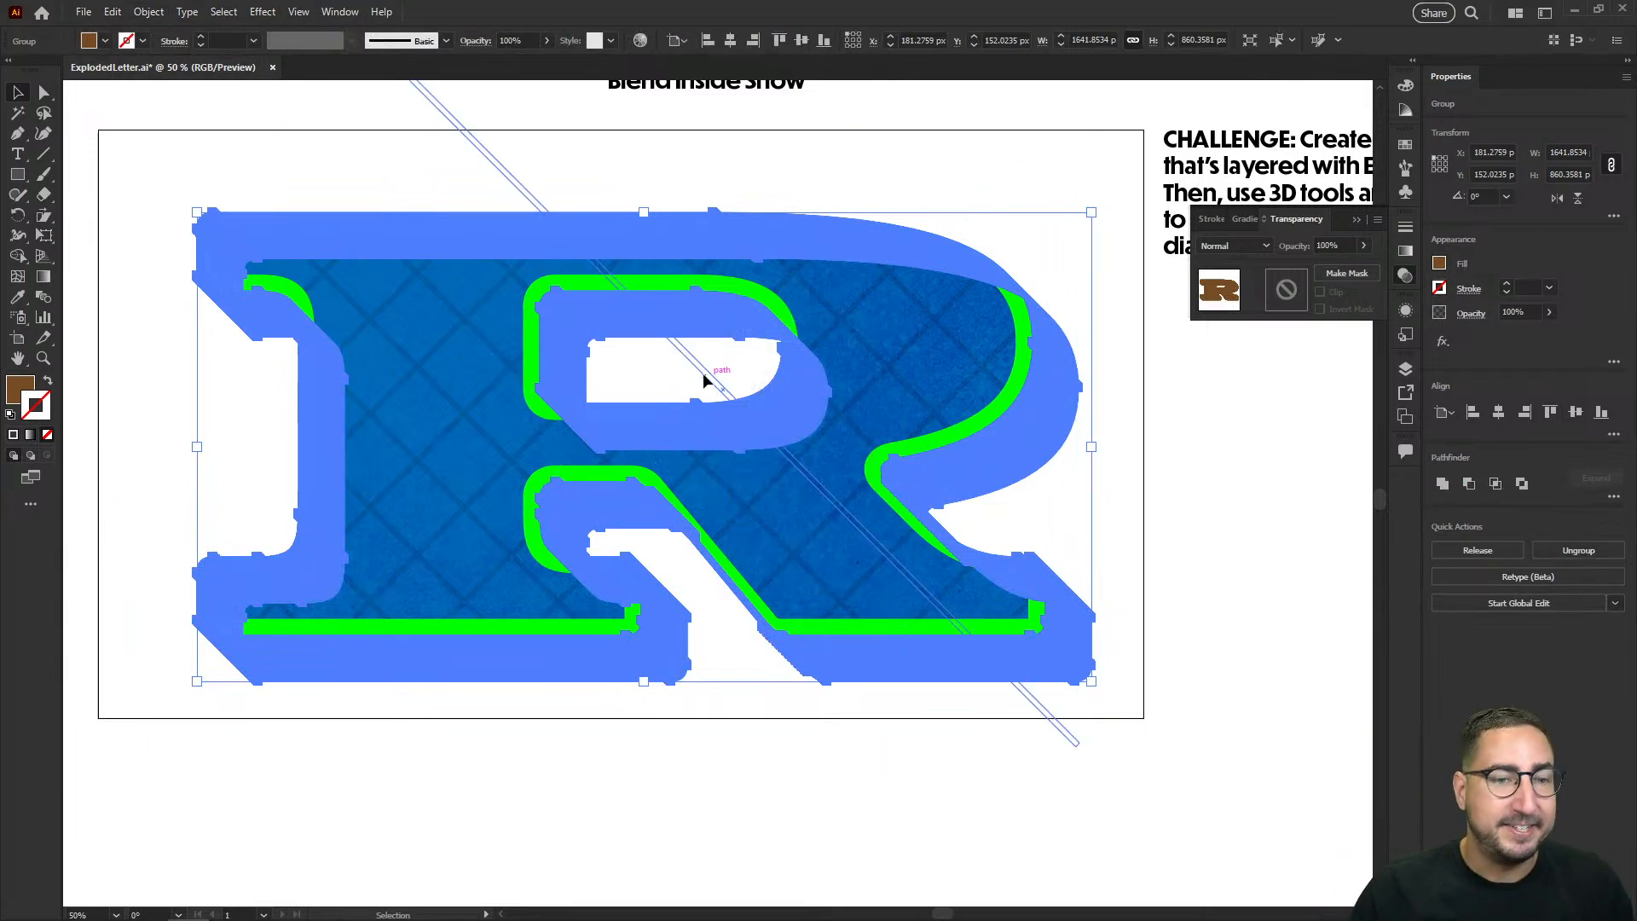
left_click(1445, 493)
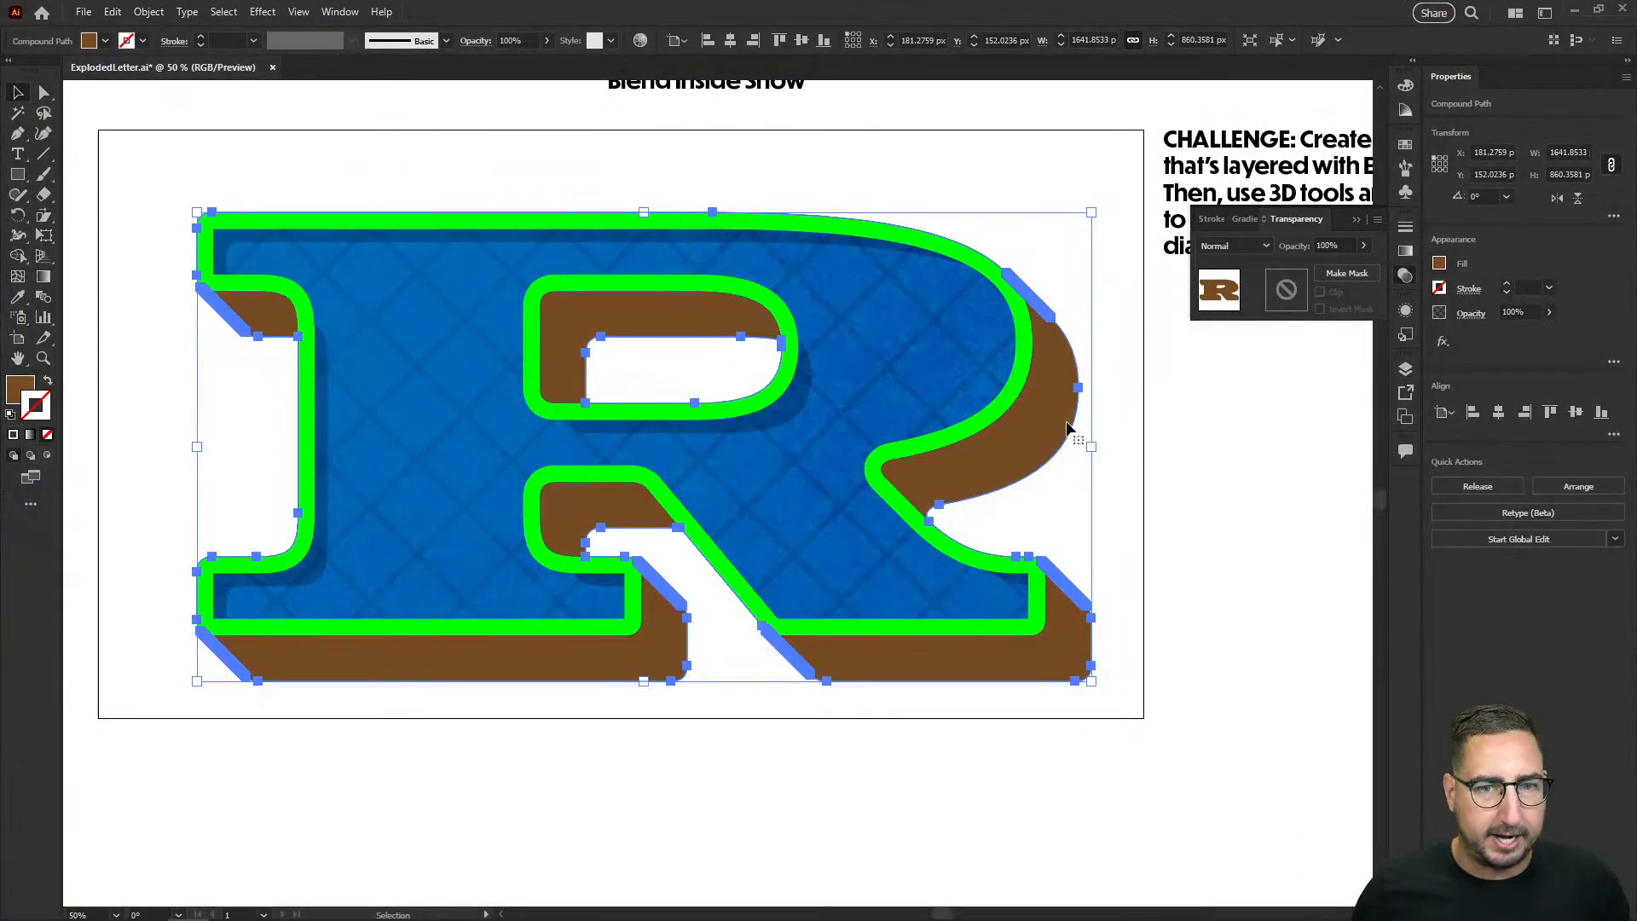
left_click(1061, 486)
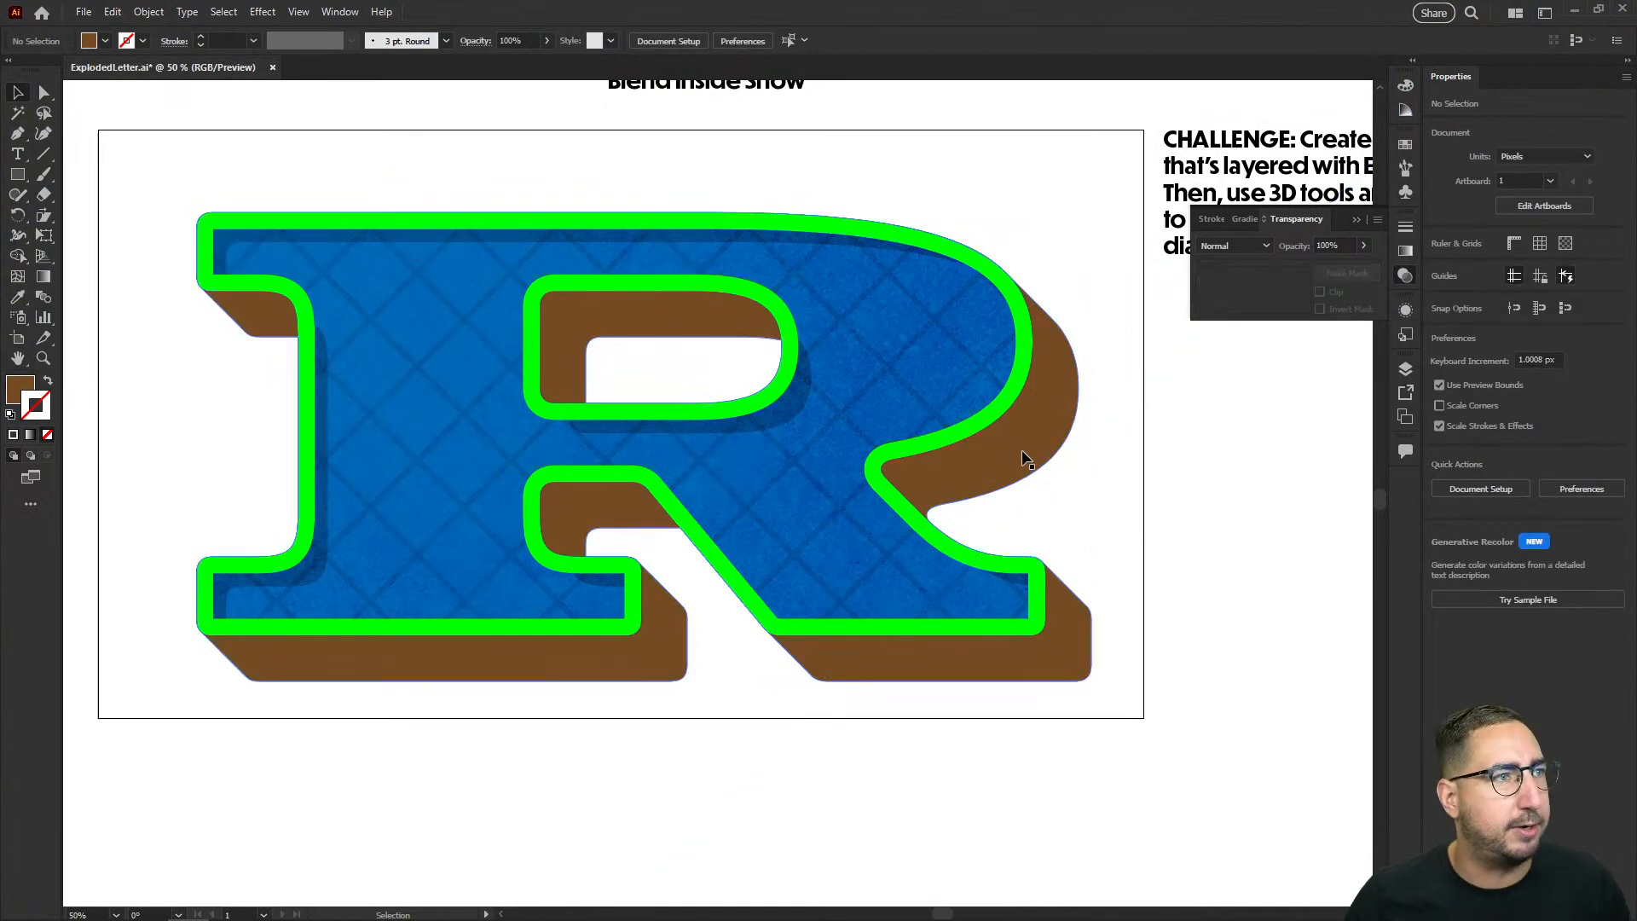
Step: Recolor the flat letter's 30 pt green outline stroke to medium blue
left_click(1029, 460)
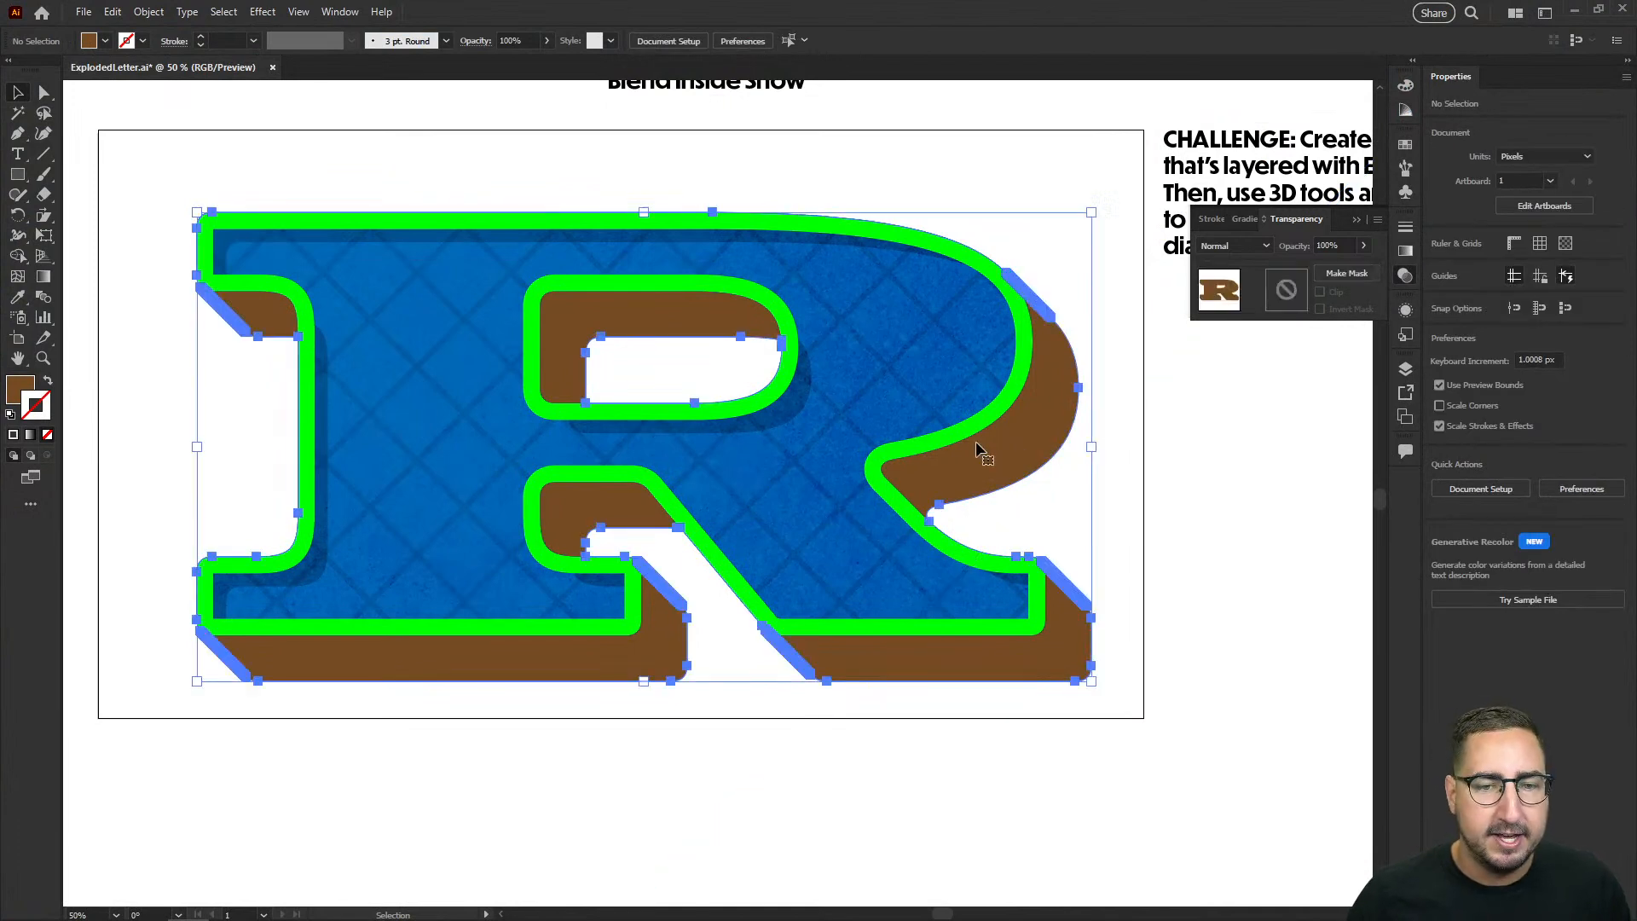
left_click(964, 254)
left_click(1403, 147)
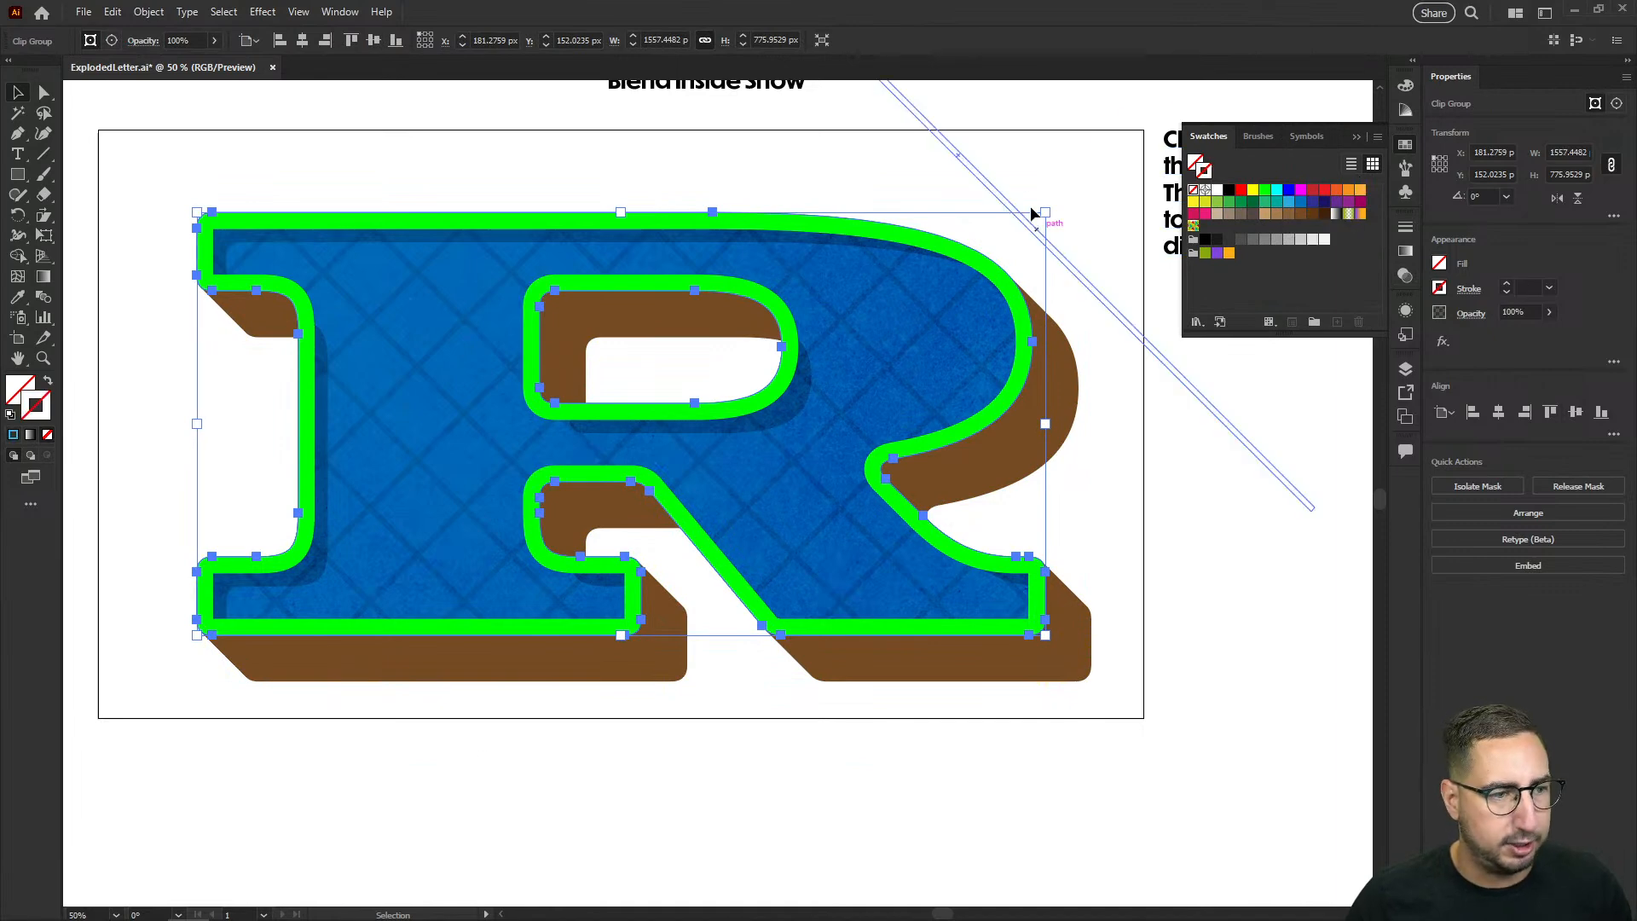
key("a")
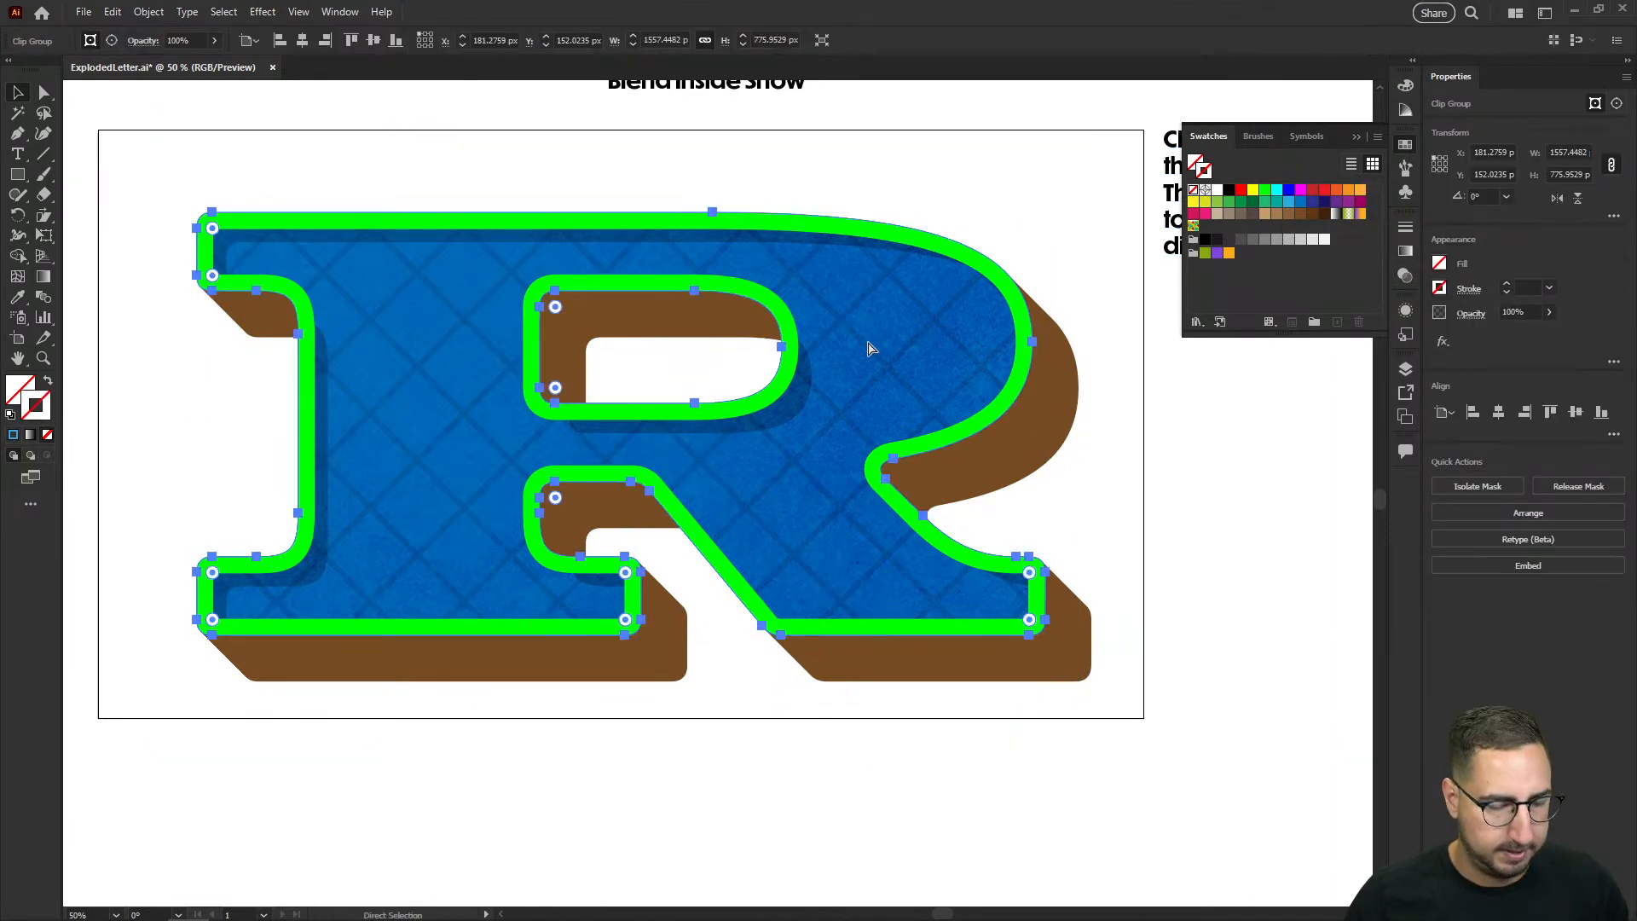
key("v")
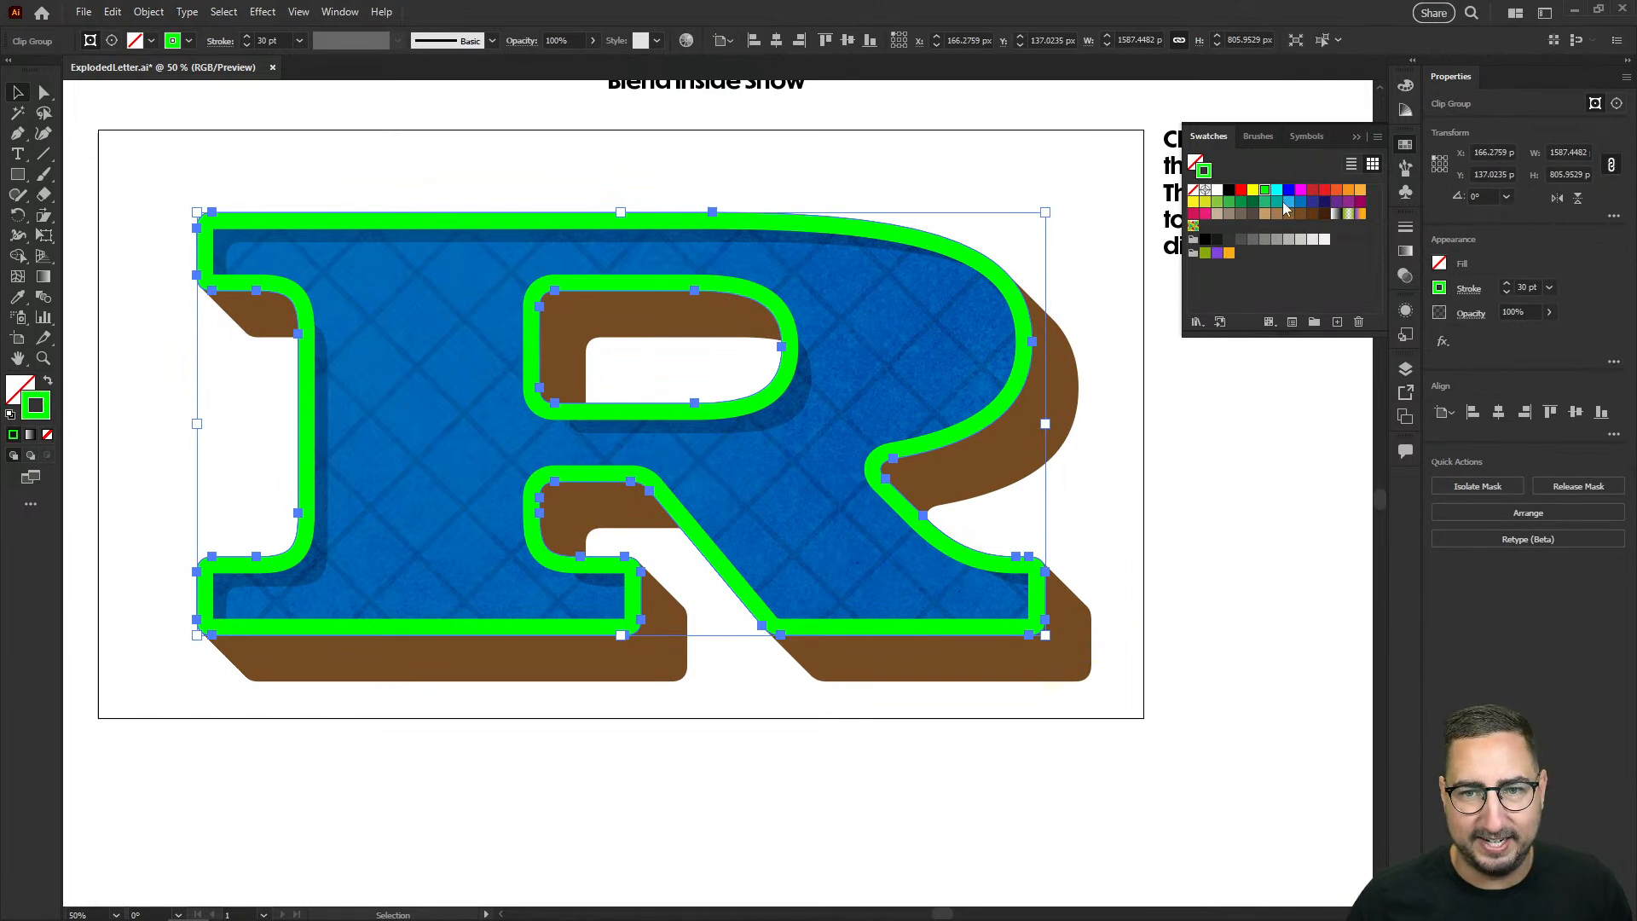
left_click(1299, 203)
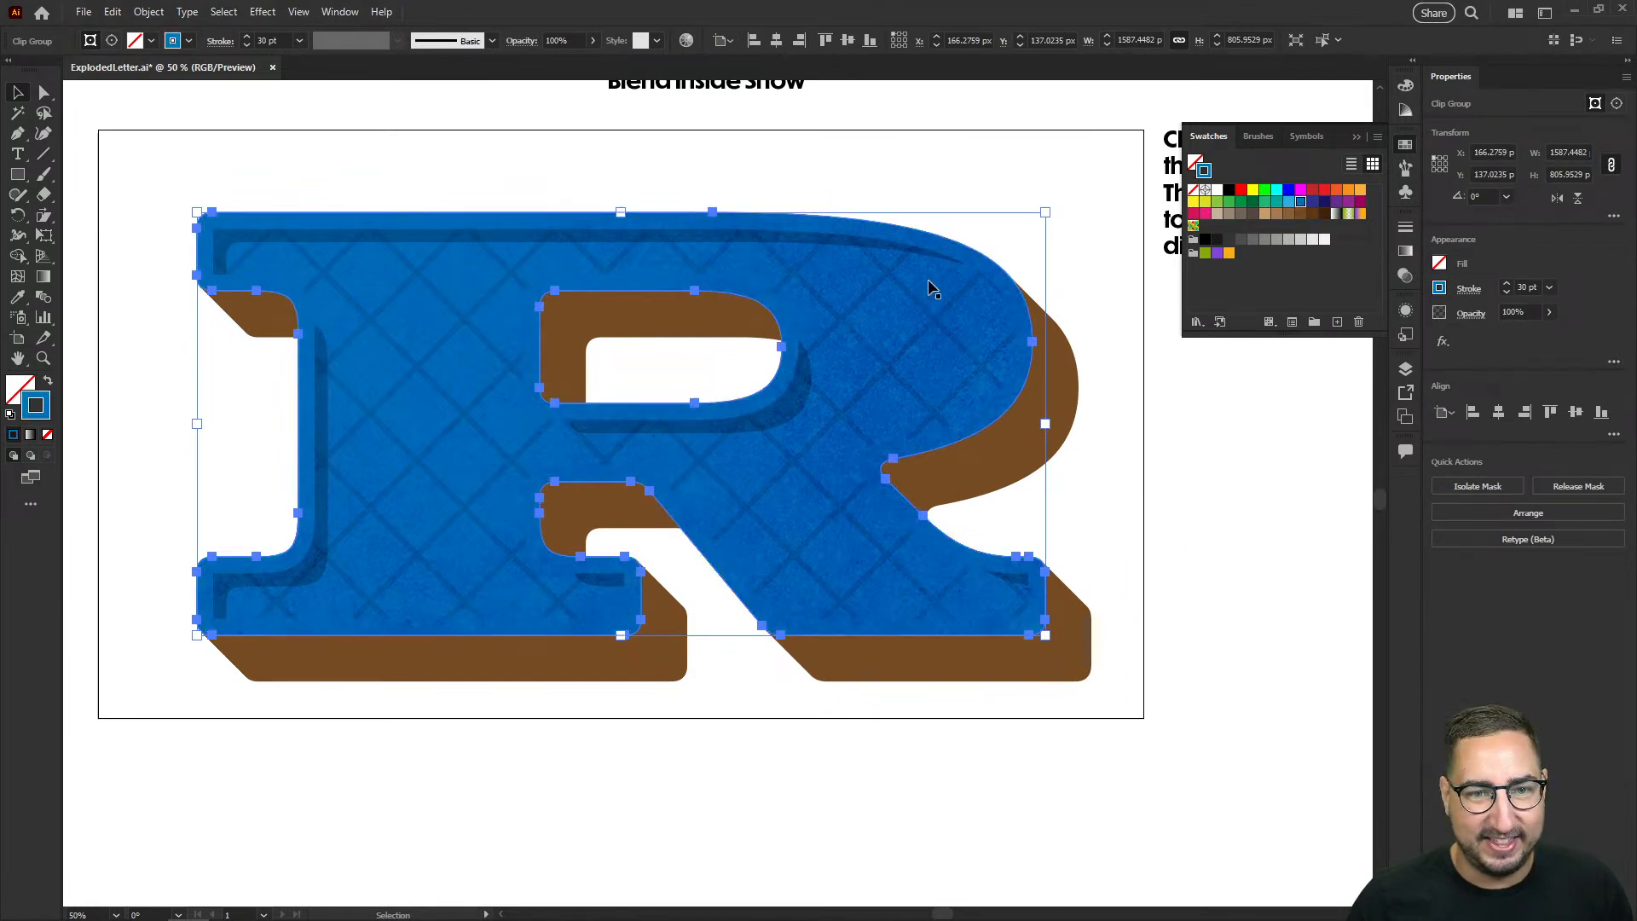
Step: Change the fill of the flat letter's face to light blue (R=41 G=171 B=226), leaving it without a stroke
left_click(928, 281, "ctrl")
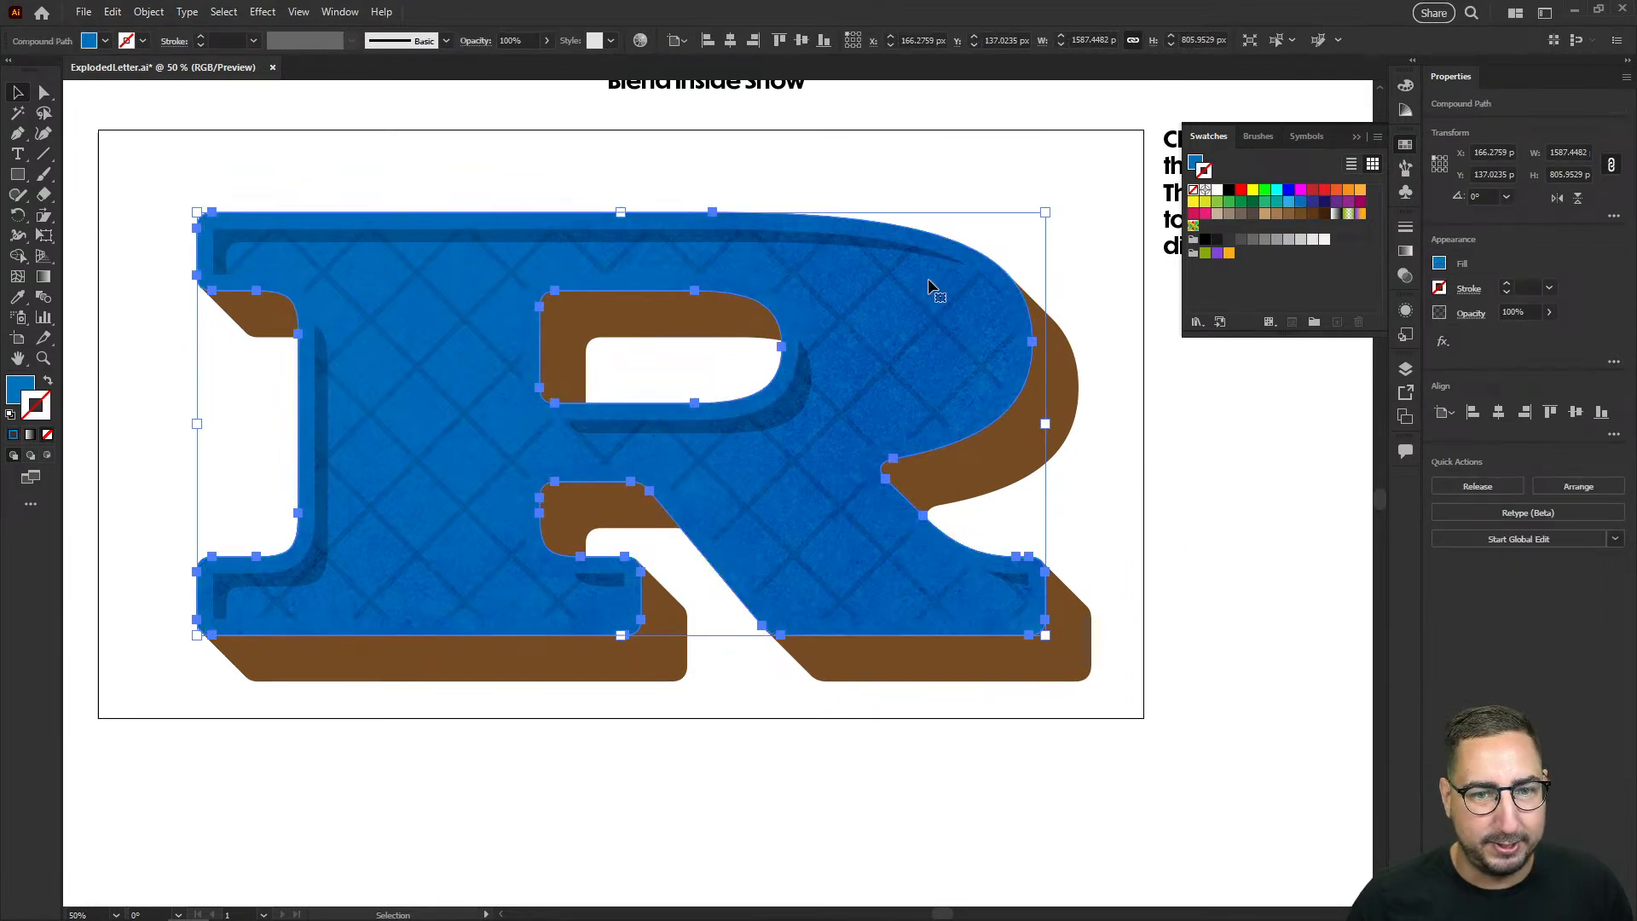
key("x")
left_click(1288, 203)
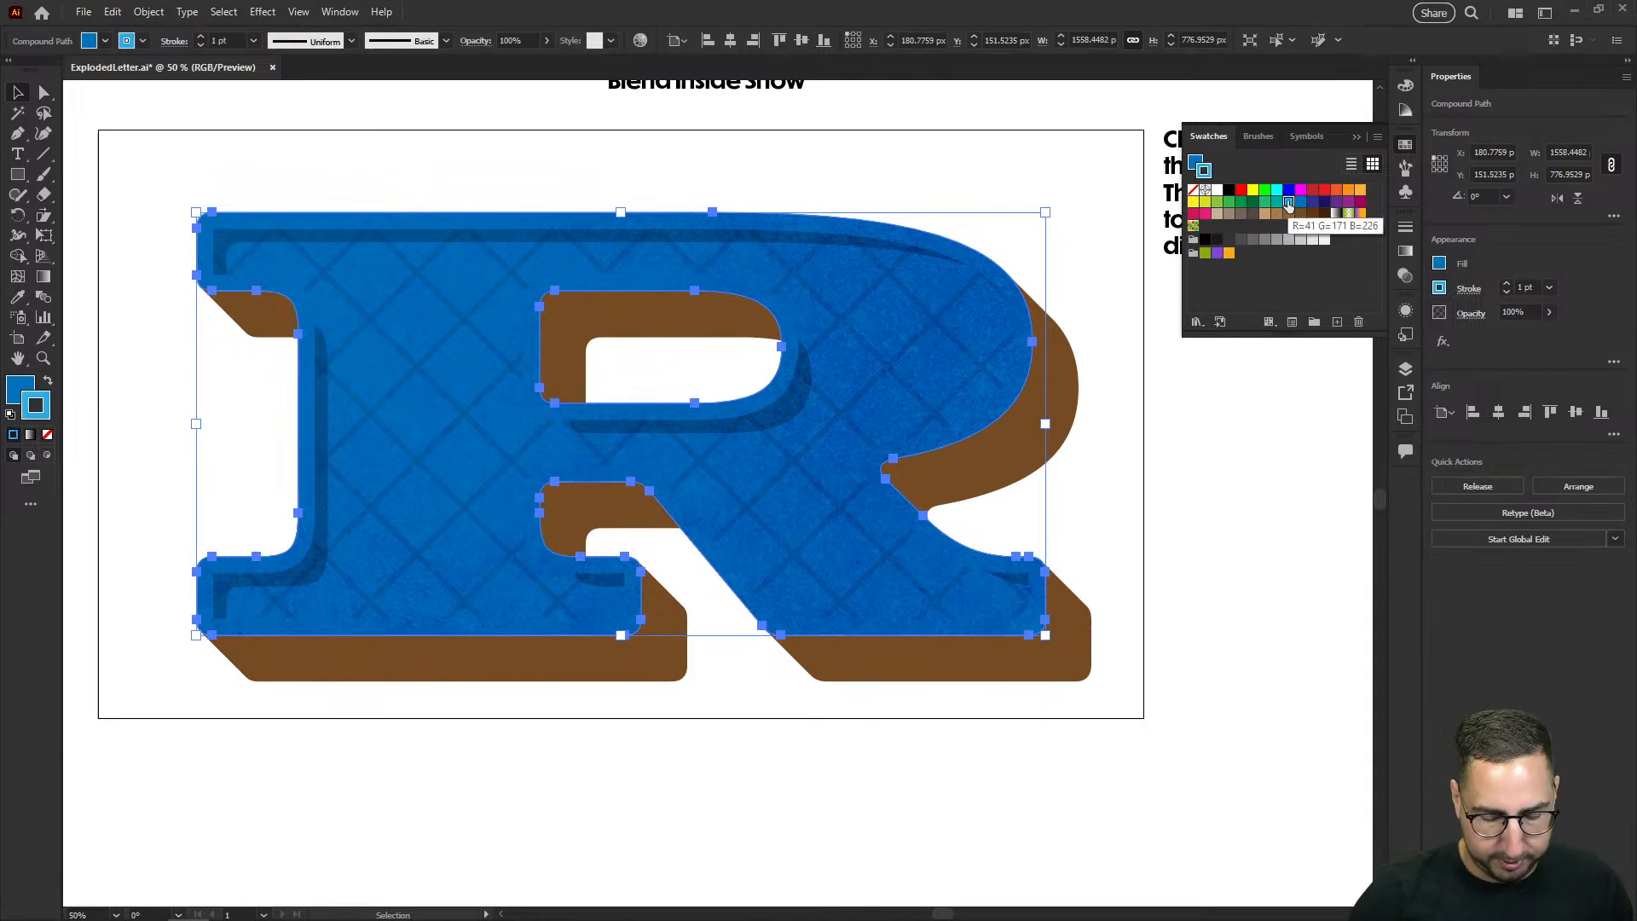
key("ctrl+z")
key("x")
left_click(1288, 204)
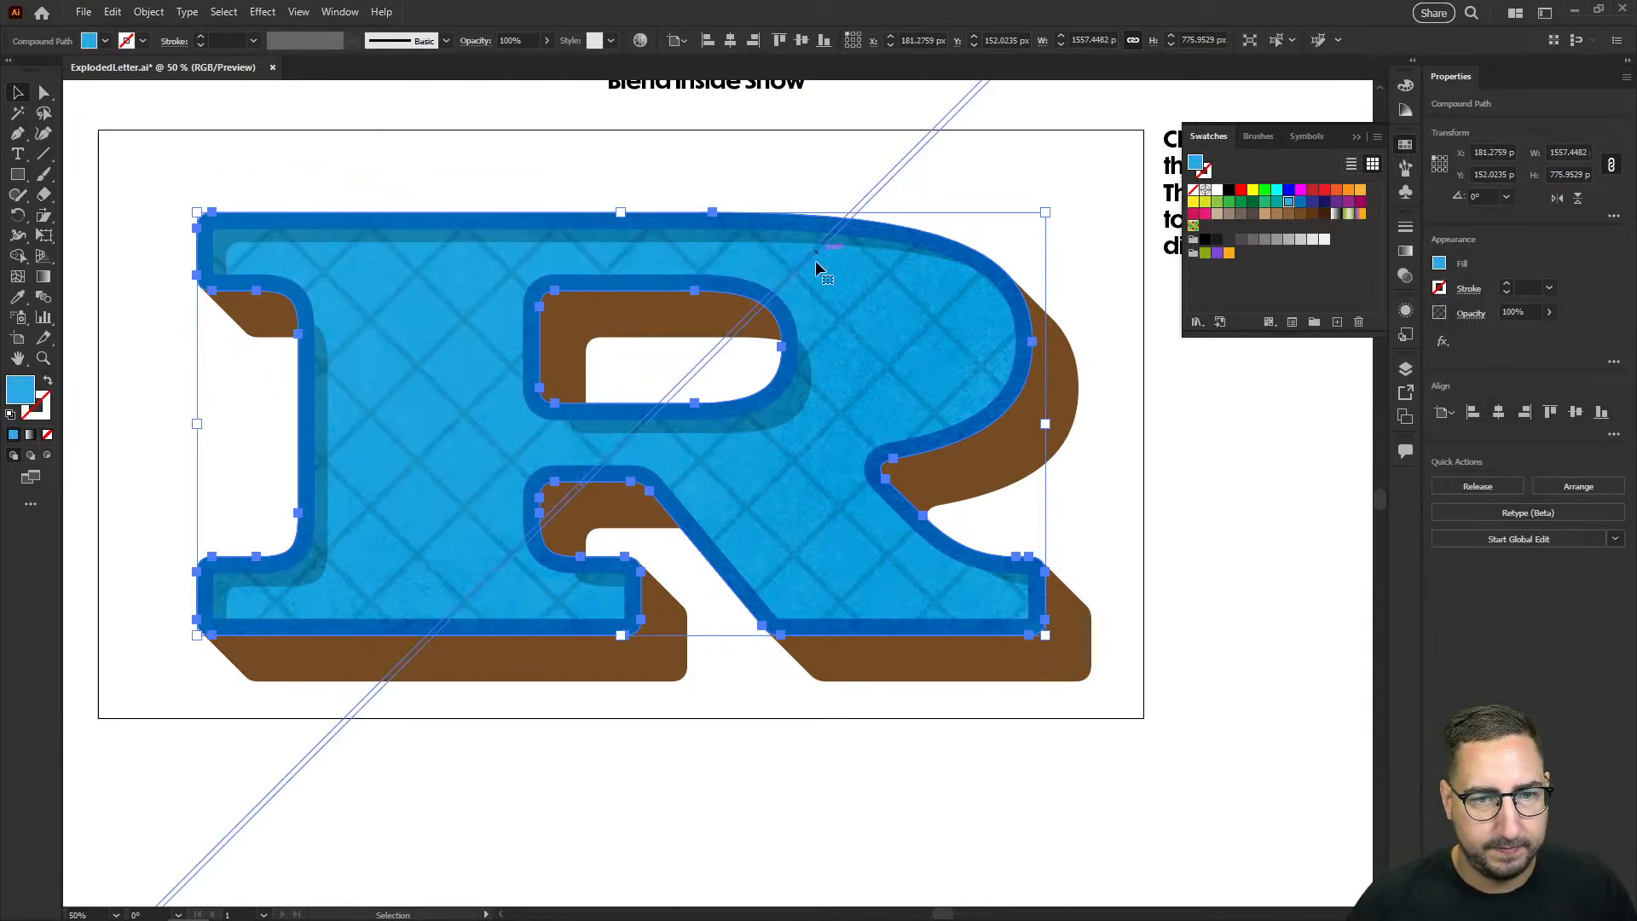
Step: Try a white fill with Overlay blending on the crosshatch line pattern inside the letter's clip group
key("ctrl+7")
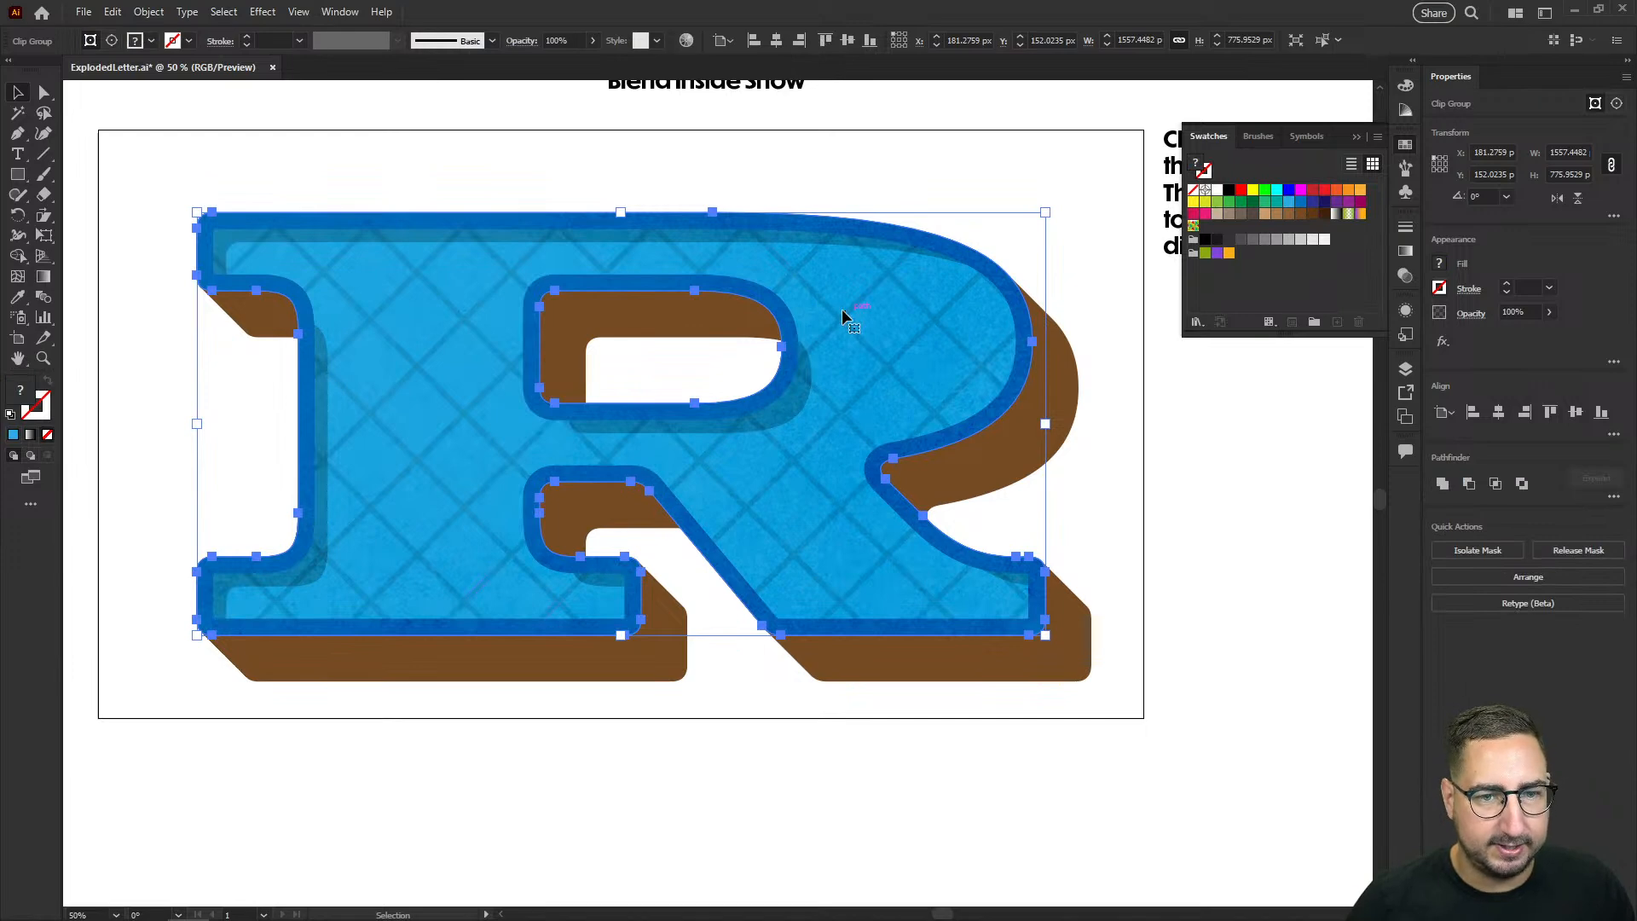
double_click(841, 309)
left_click(1216, 190)
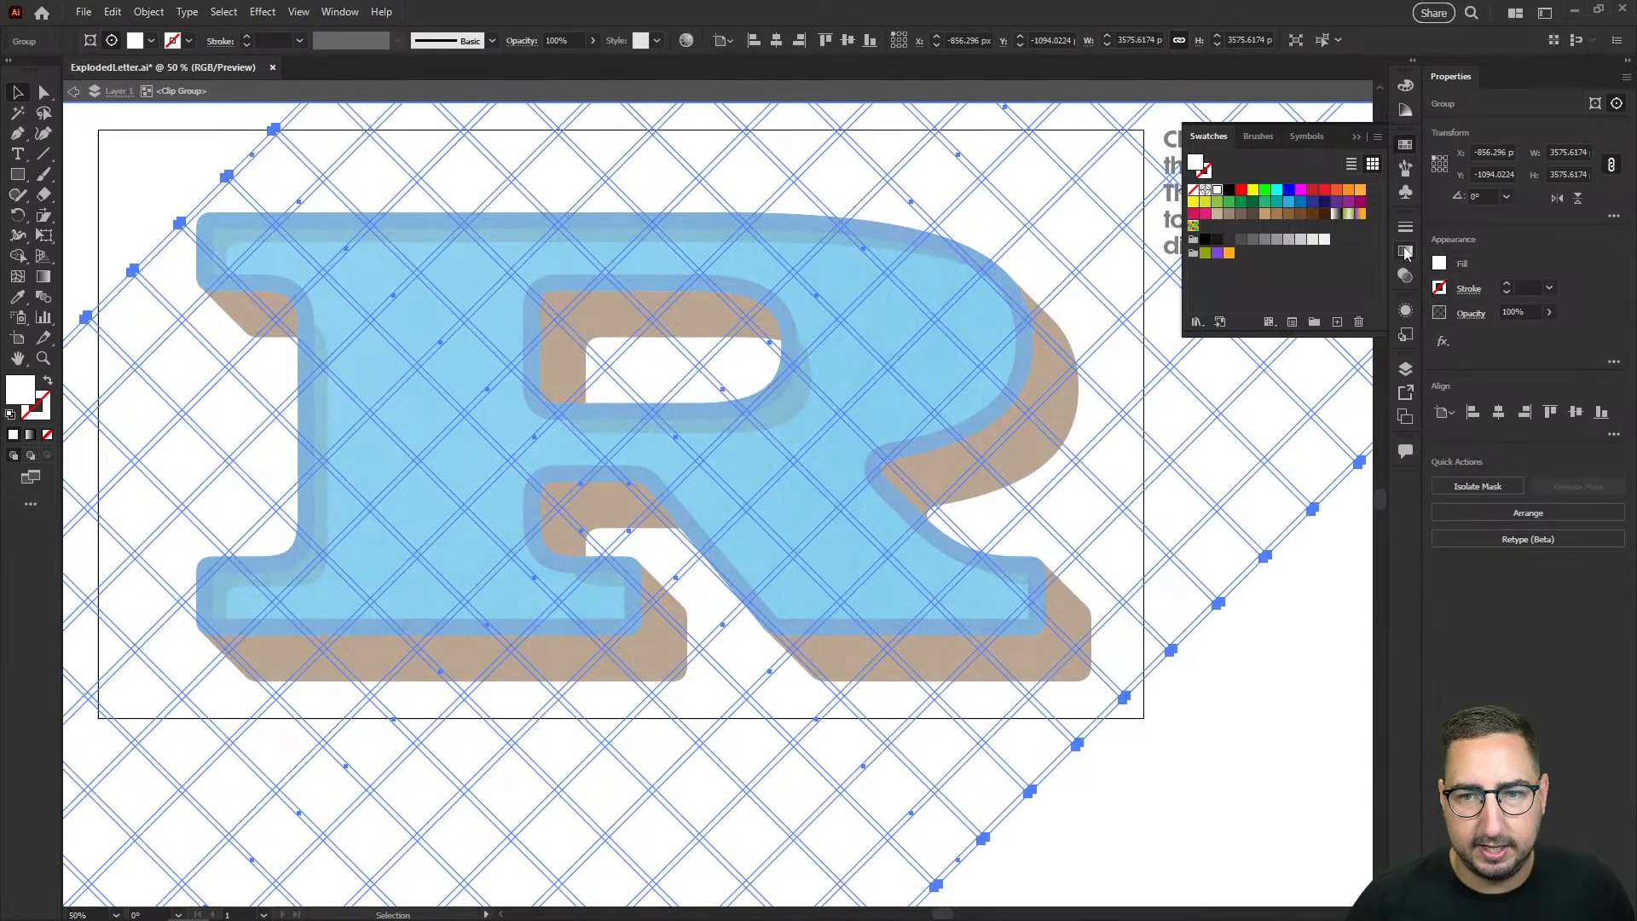
left_click(1405, 275)
left_click(1233, 245)
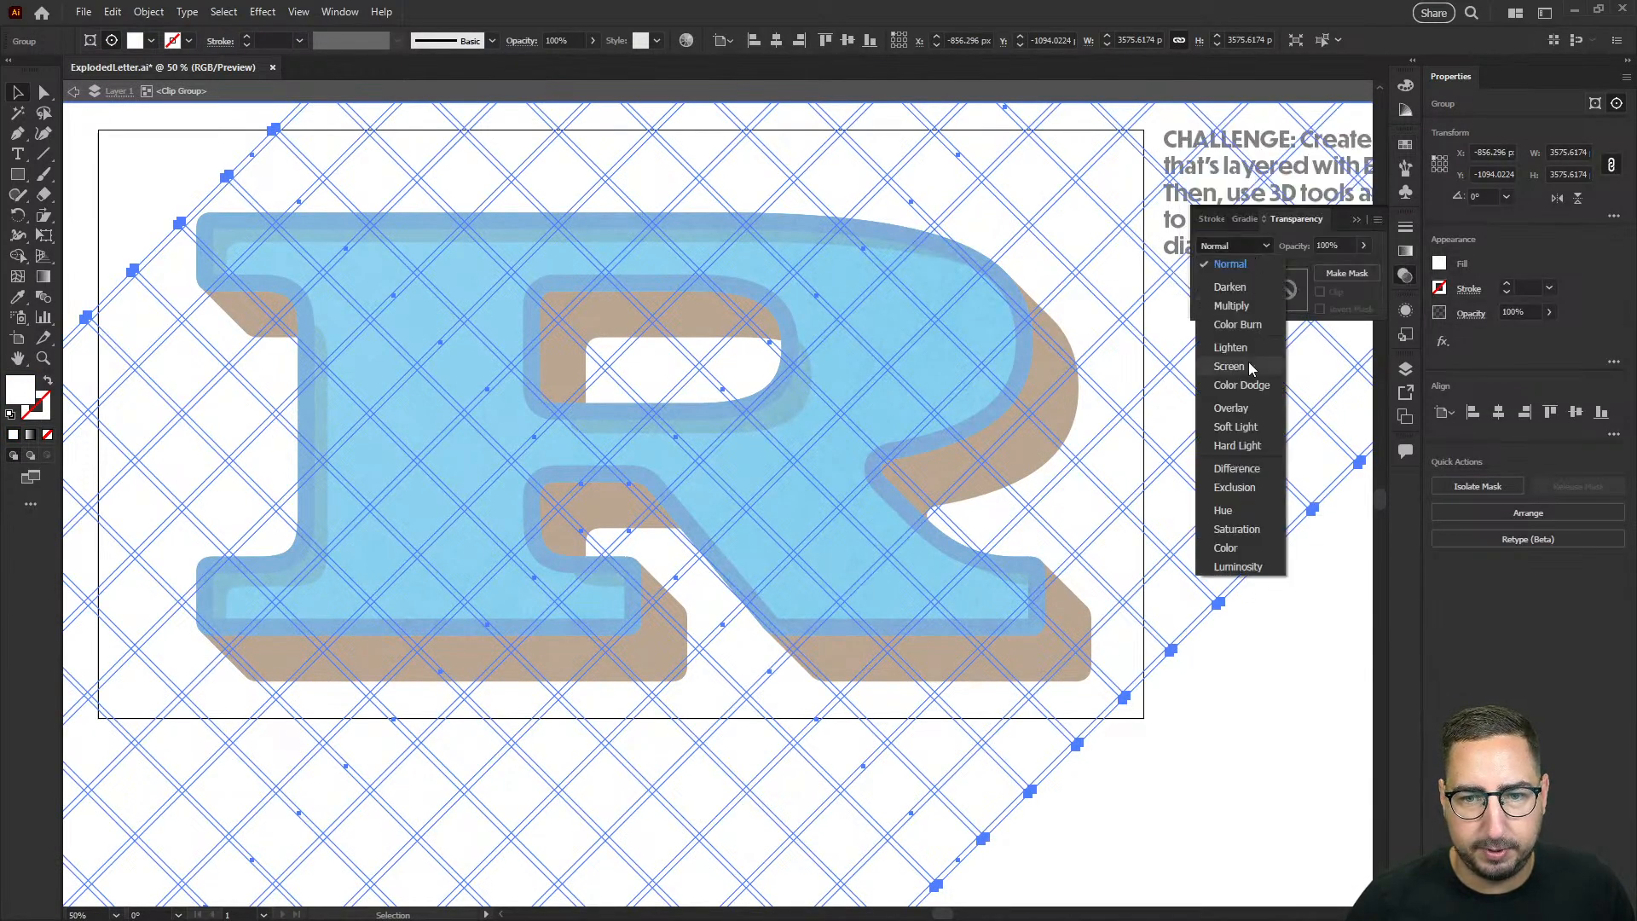
left_click(1233, 410)
left_click(1312, 731)
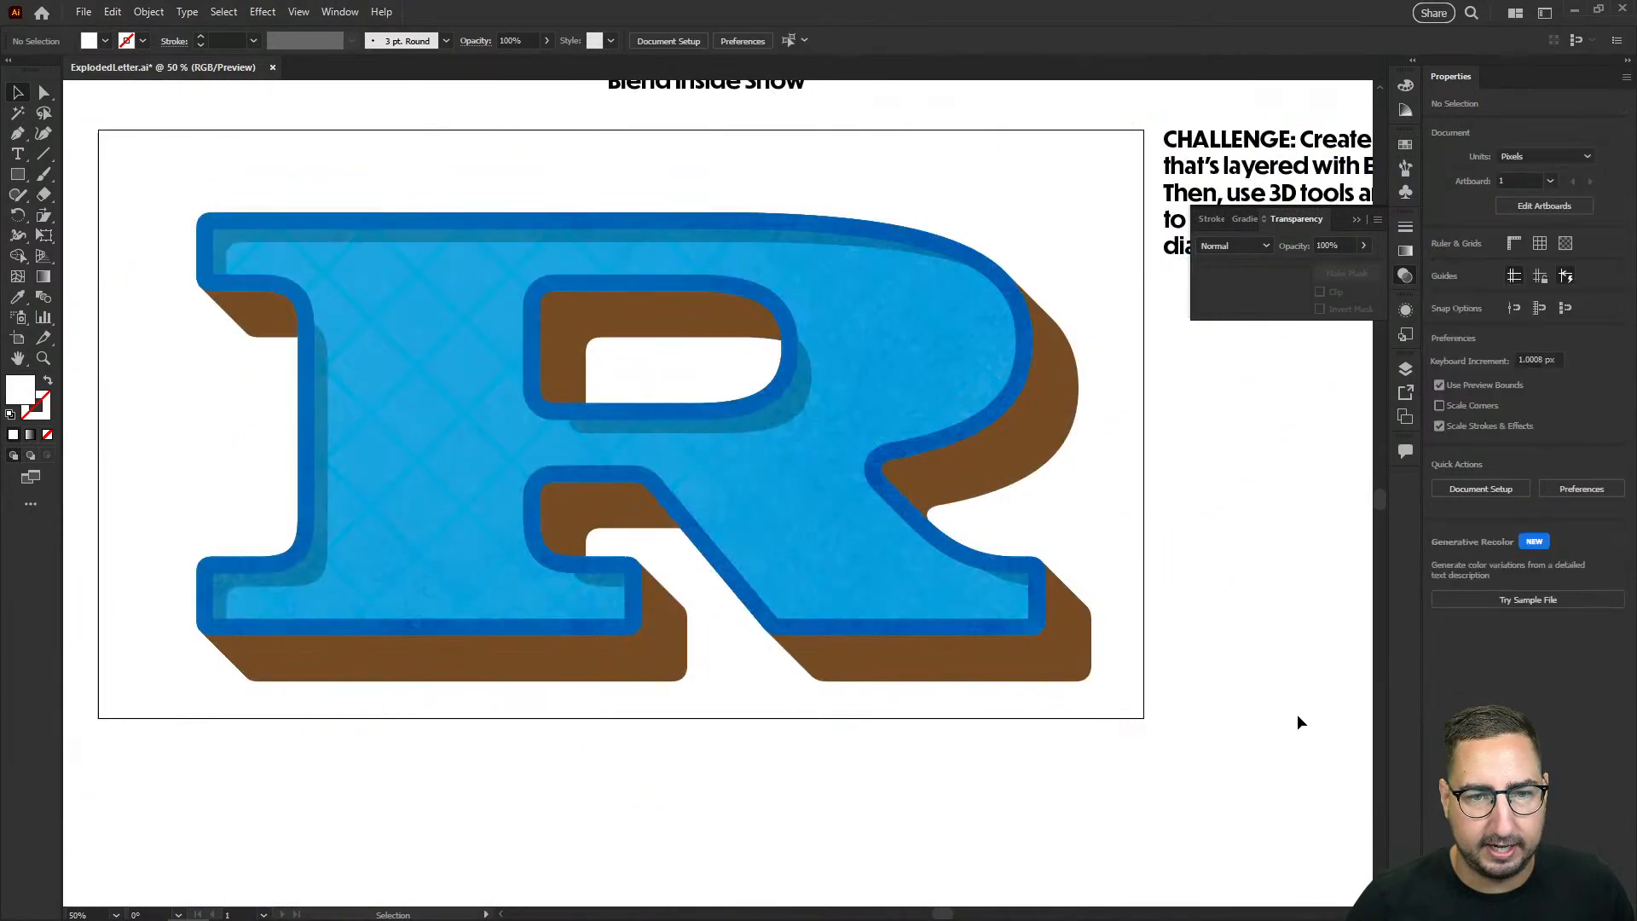
Step: Set the crosshatch pattern's blend mode to Multiply and its fill to the lightest gray, then leave the clip group
left_click(910, 291)
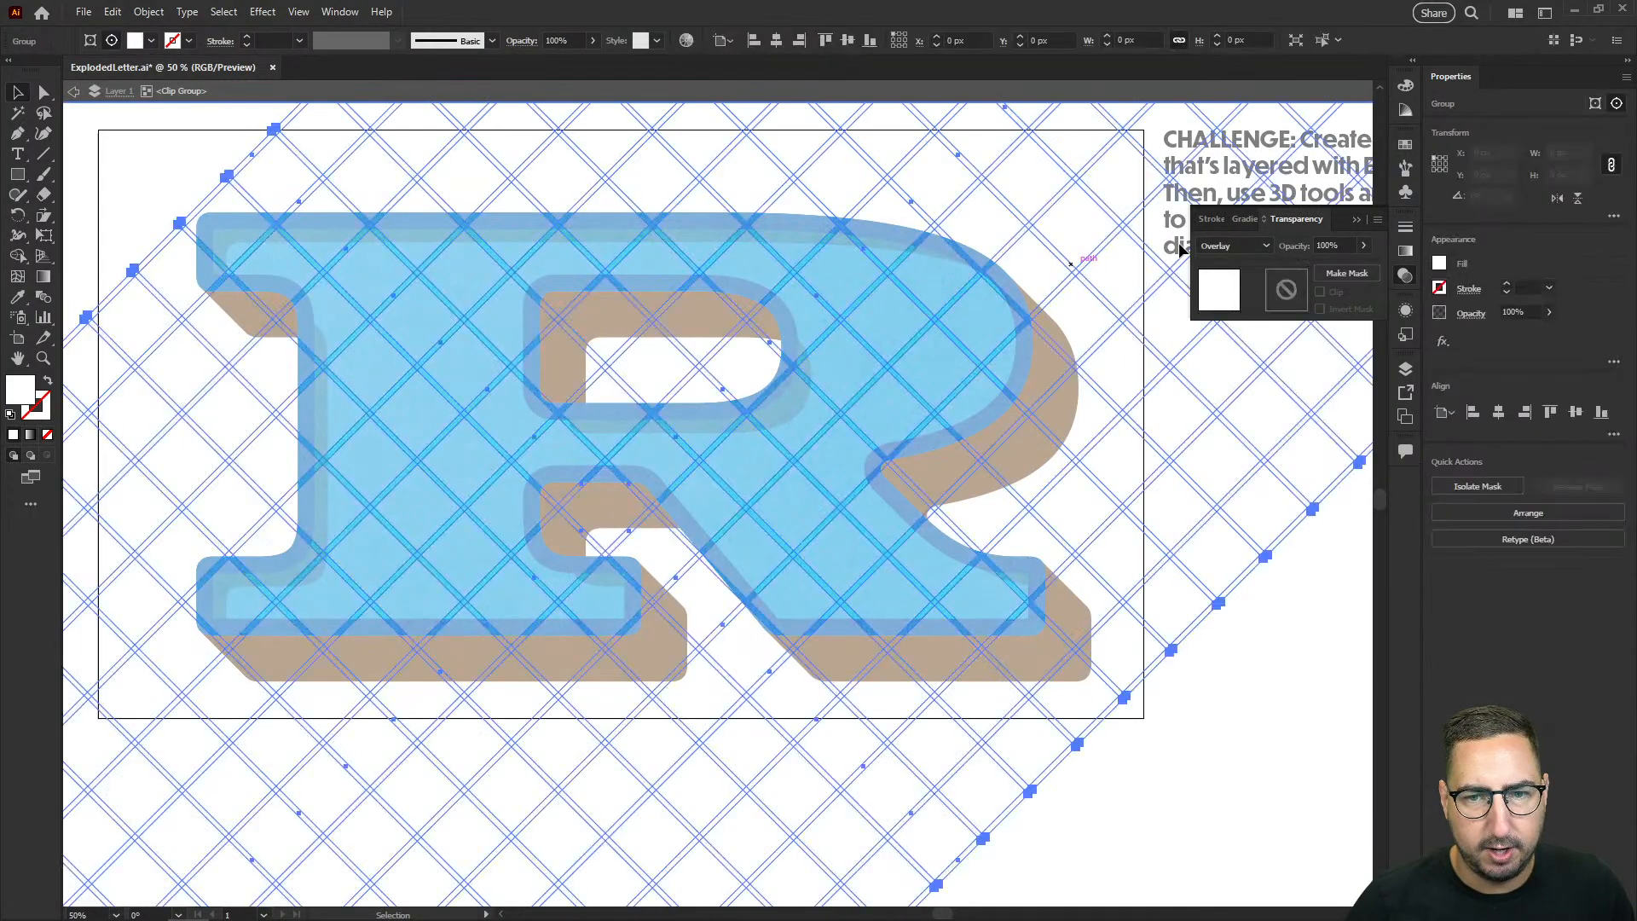
left_click(1233, 246)
left_click(1231, 292)
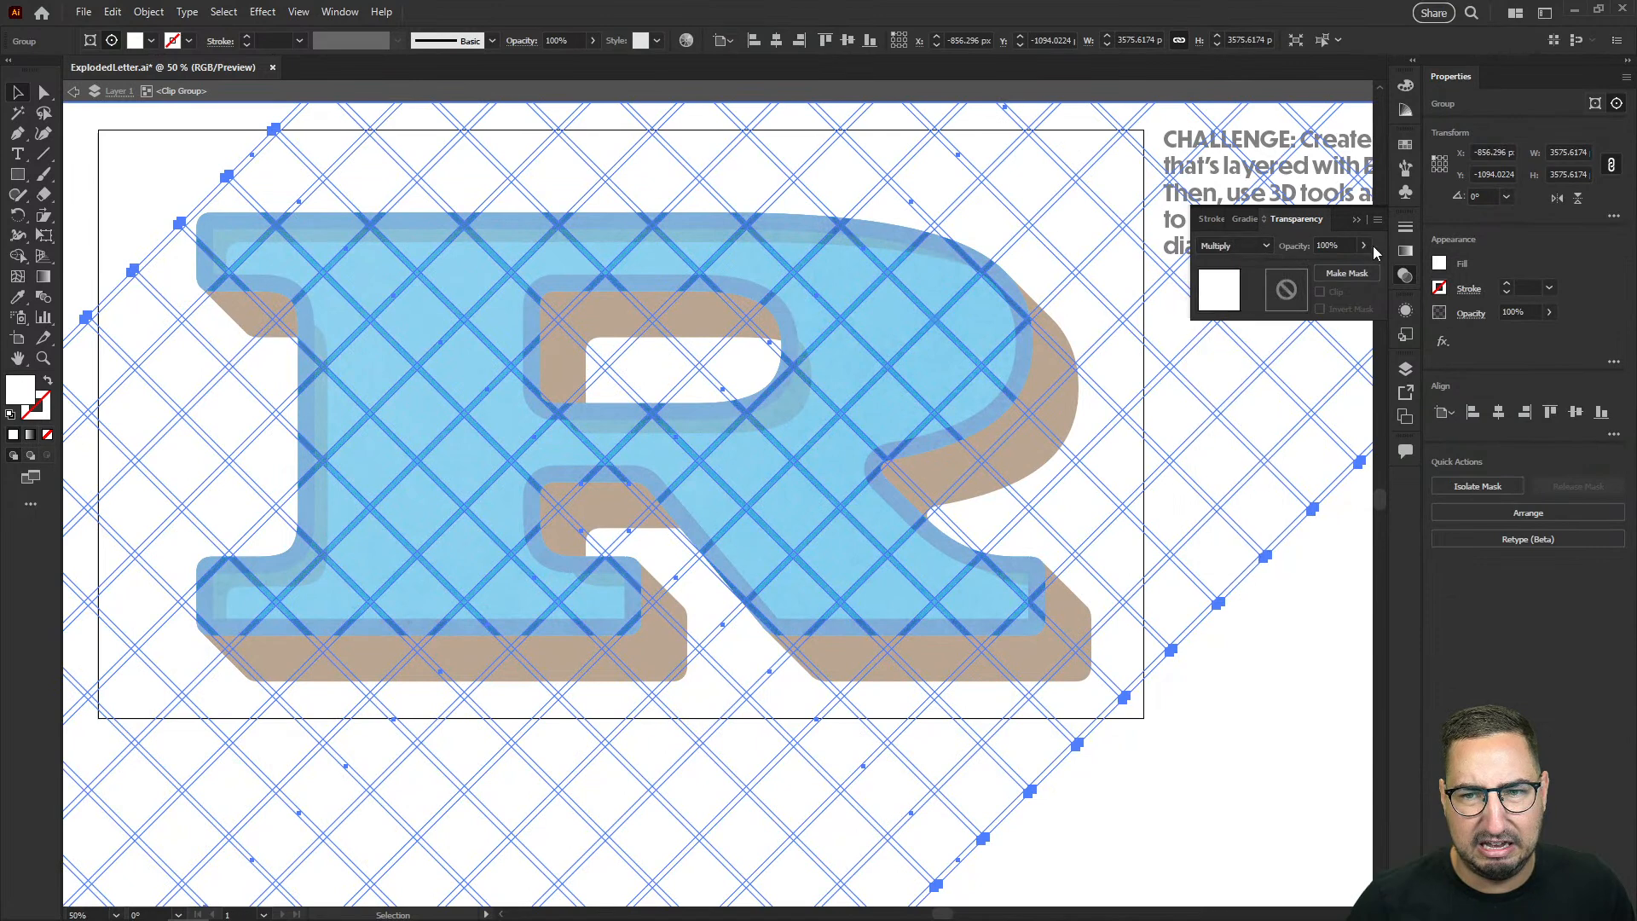
left_click(1403, 146)
left_click(1324, 242)
left_click(1303, 630)
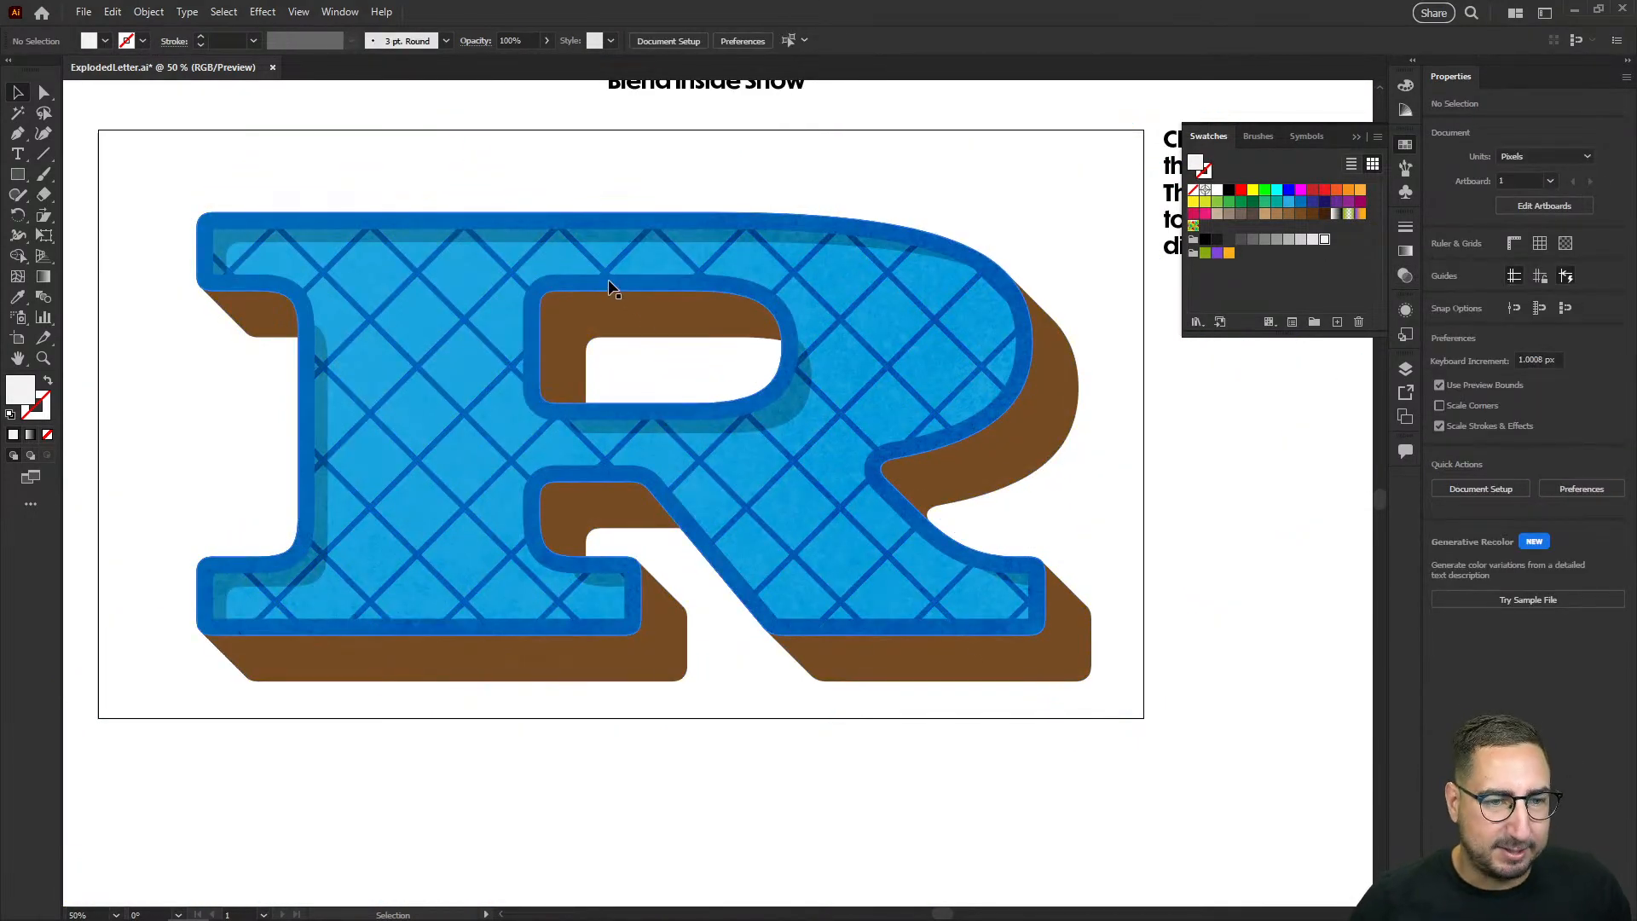
Step: Try indigo, green and magenta fills on the block shadow behind the letter, and settle on black
left_click(679, 317)
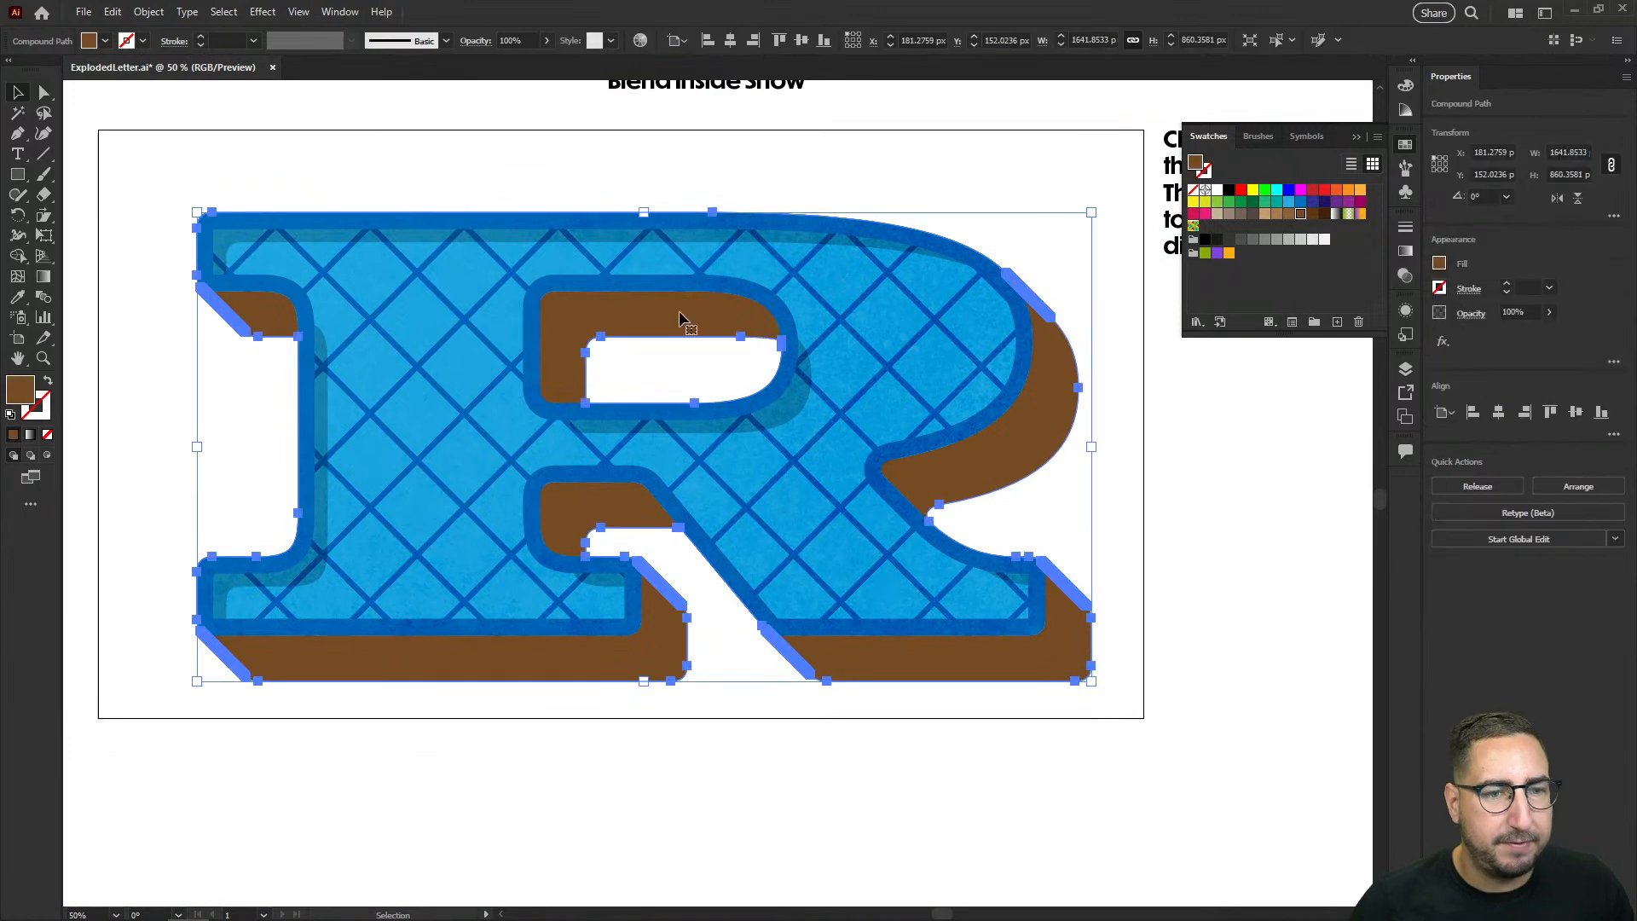
left_click(1313, 203)
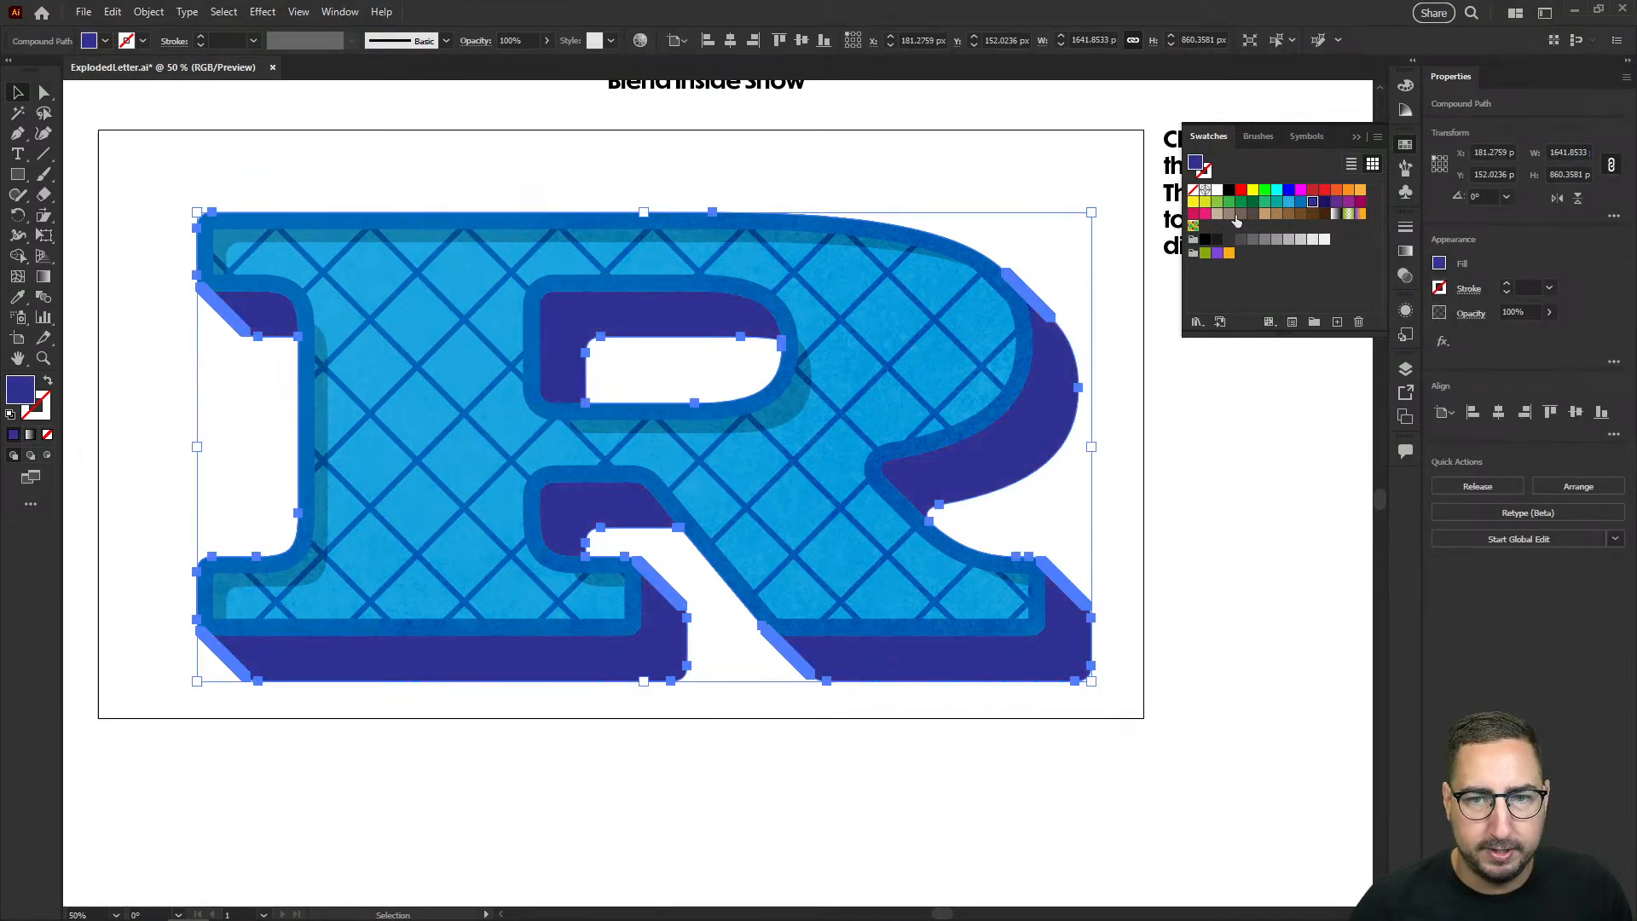
left_click(1266, 203)
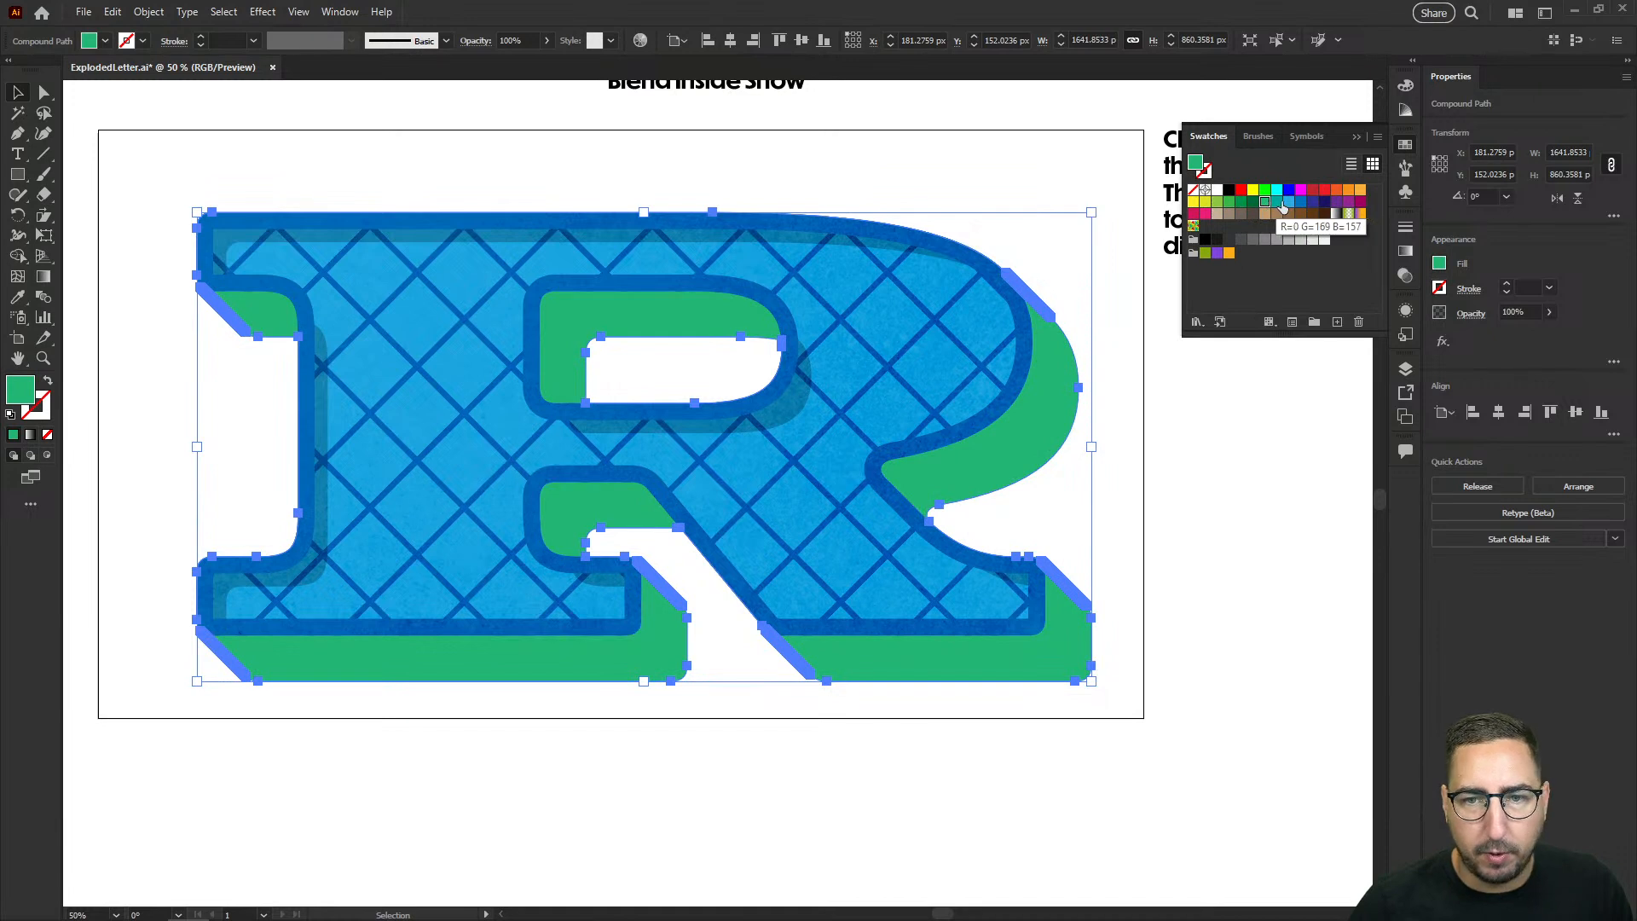
left_click(1357, 204)
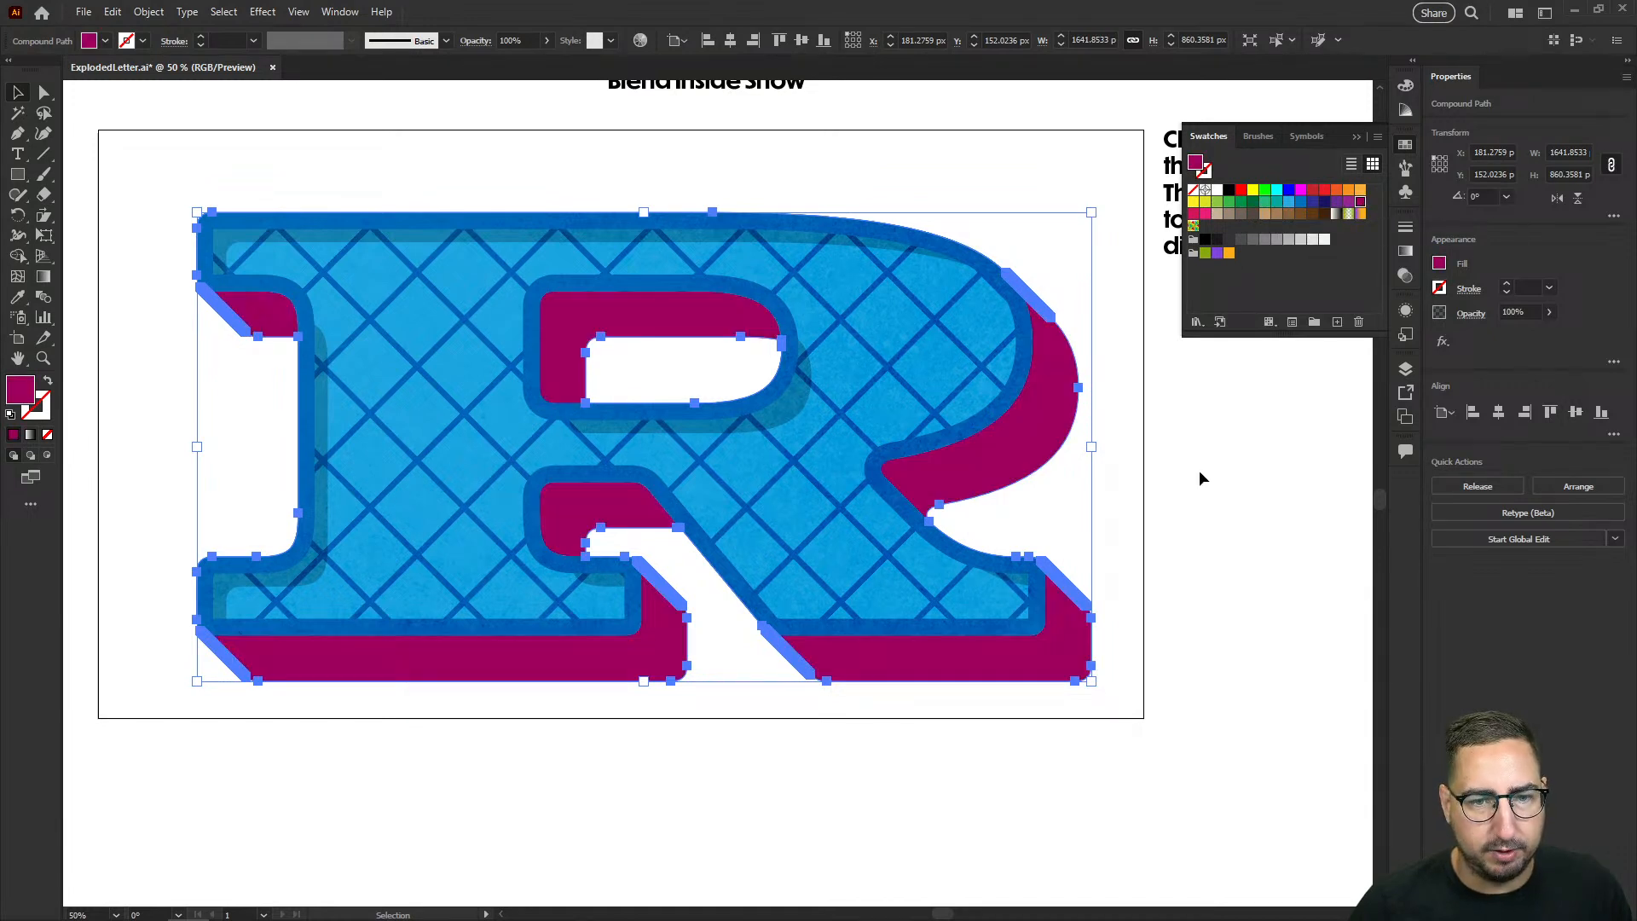
left_click(1229, 191)
left_click(749, 585)
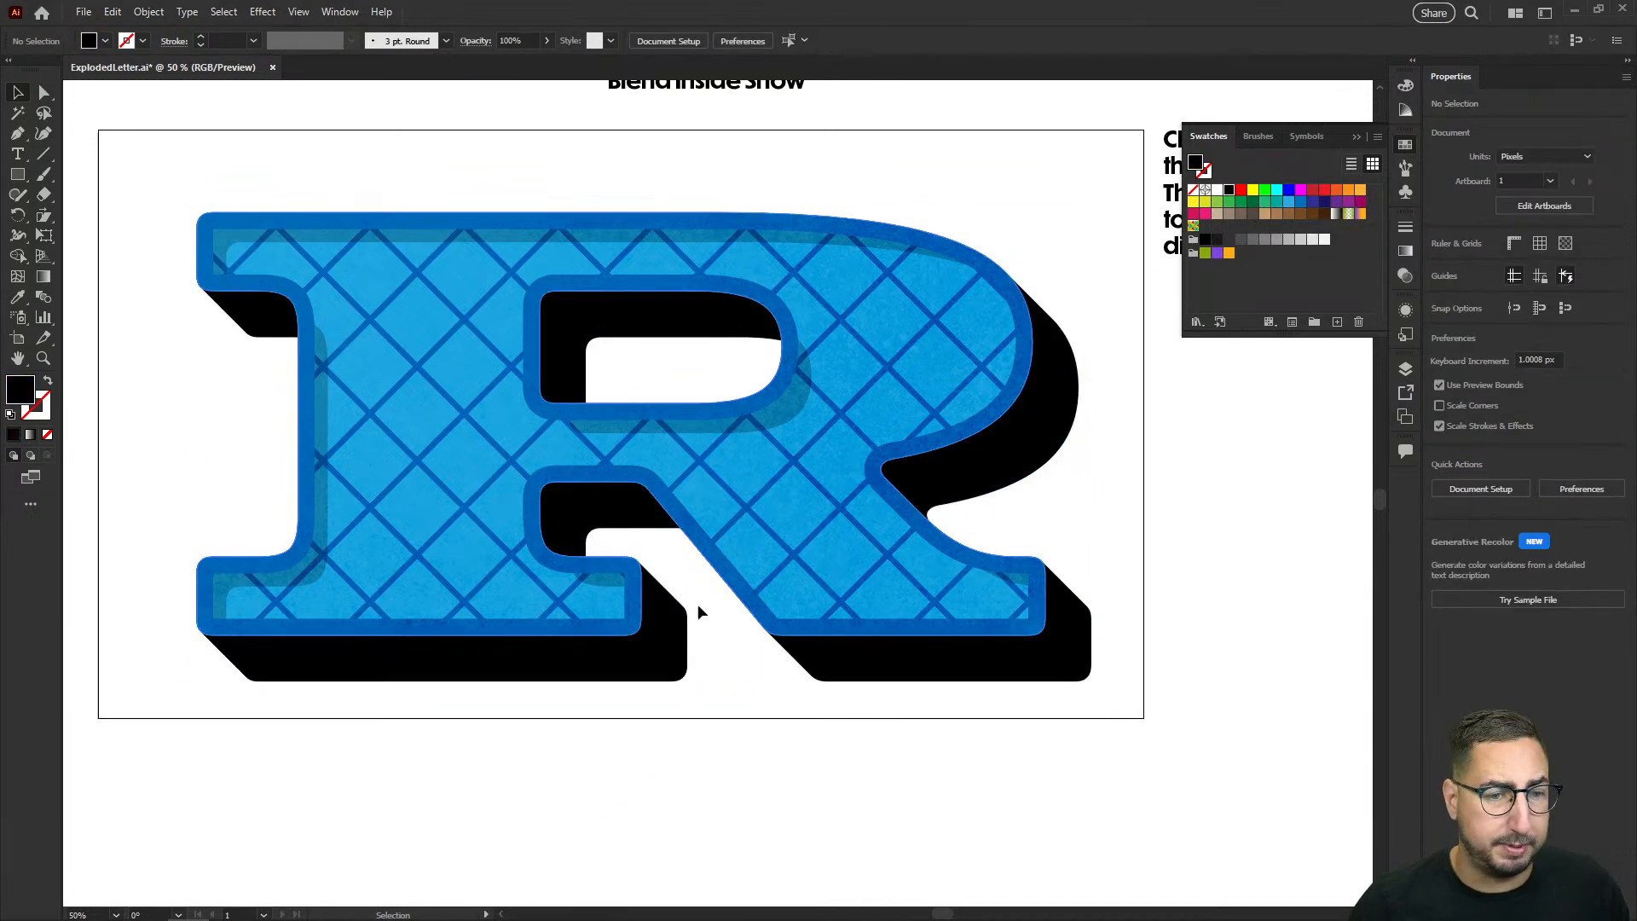
Step: Use Draw Inside on the black block shadow to pen a diagonal corner strip at the left foot's lower-right corner, and fill it red
scroll(621, 665, "up", 1)
left_click(699, 515)
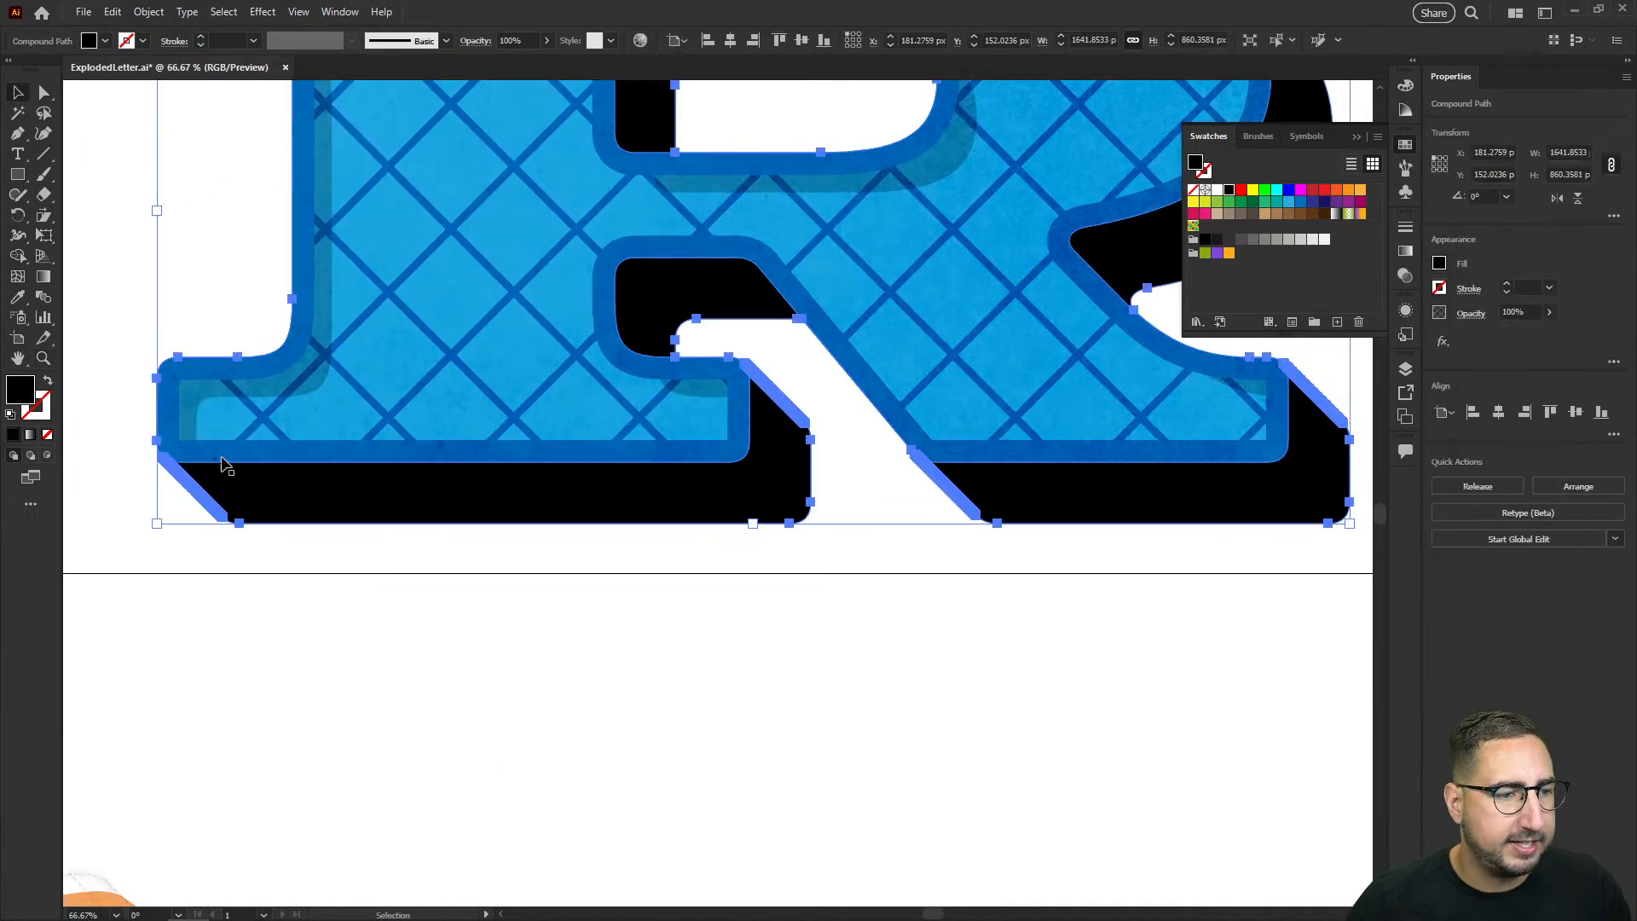
left_click(49, 457)
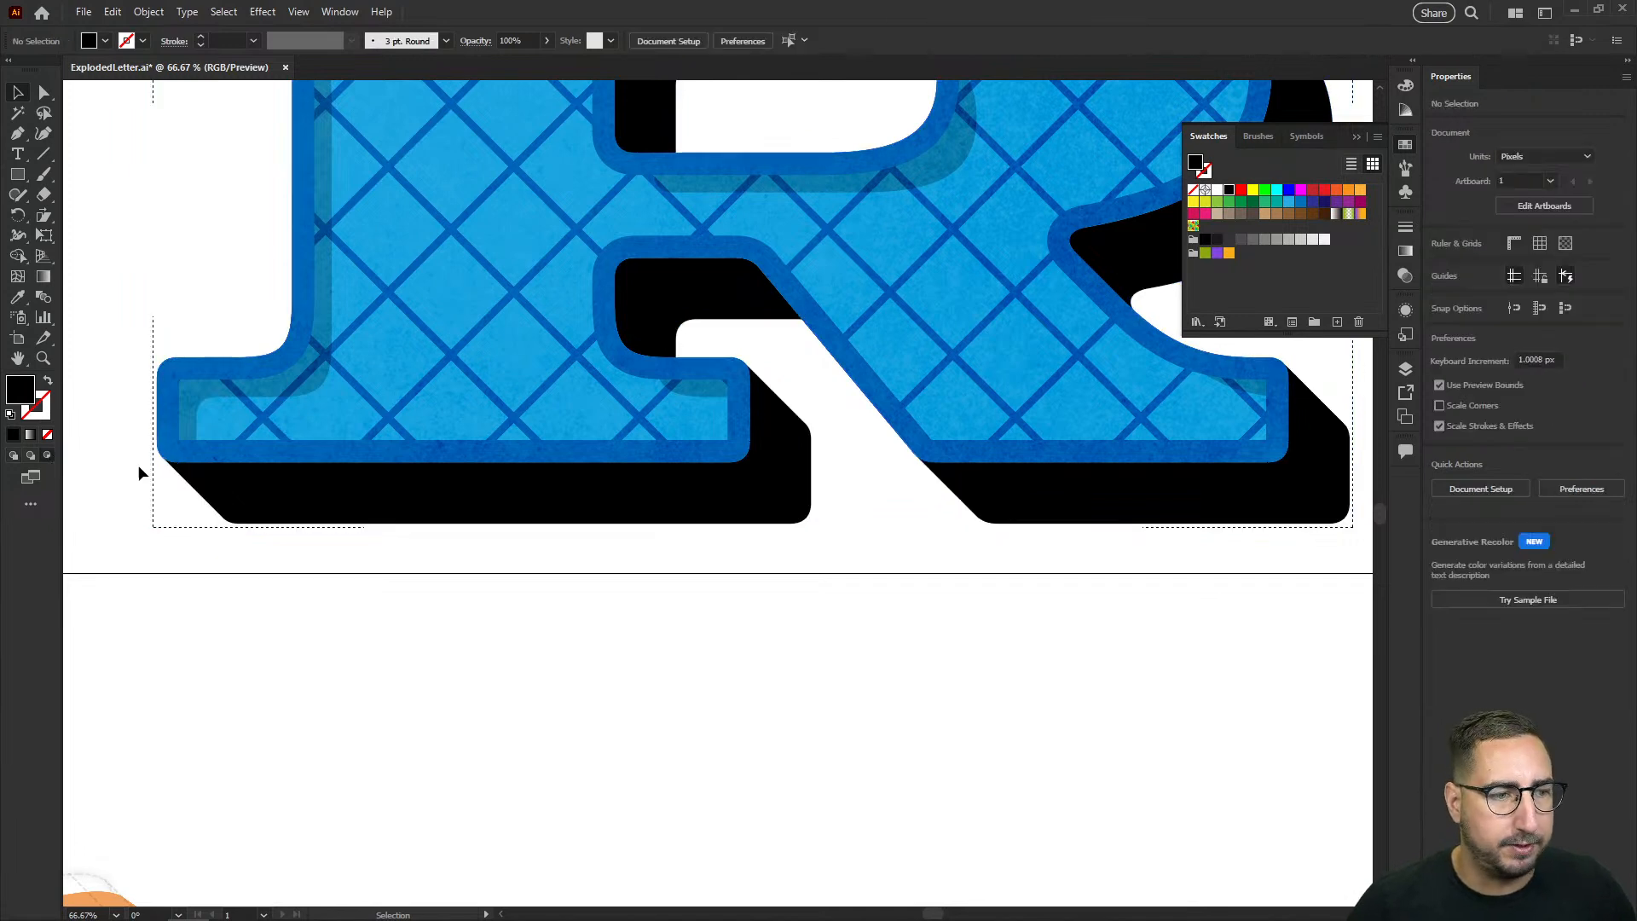
key("p")
left_click(729, 460)
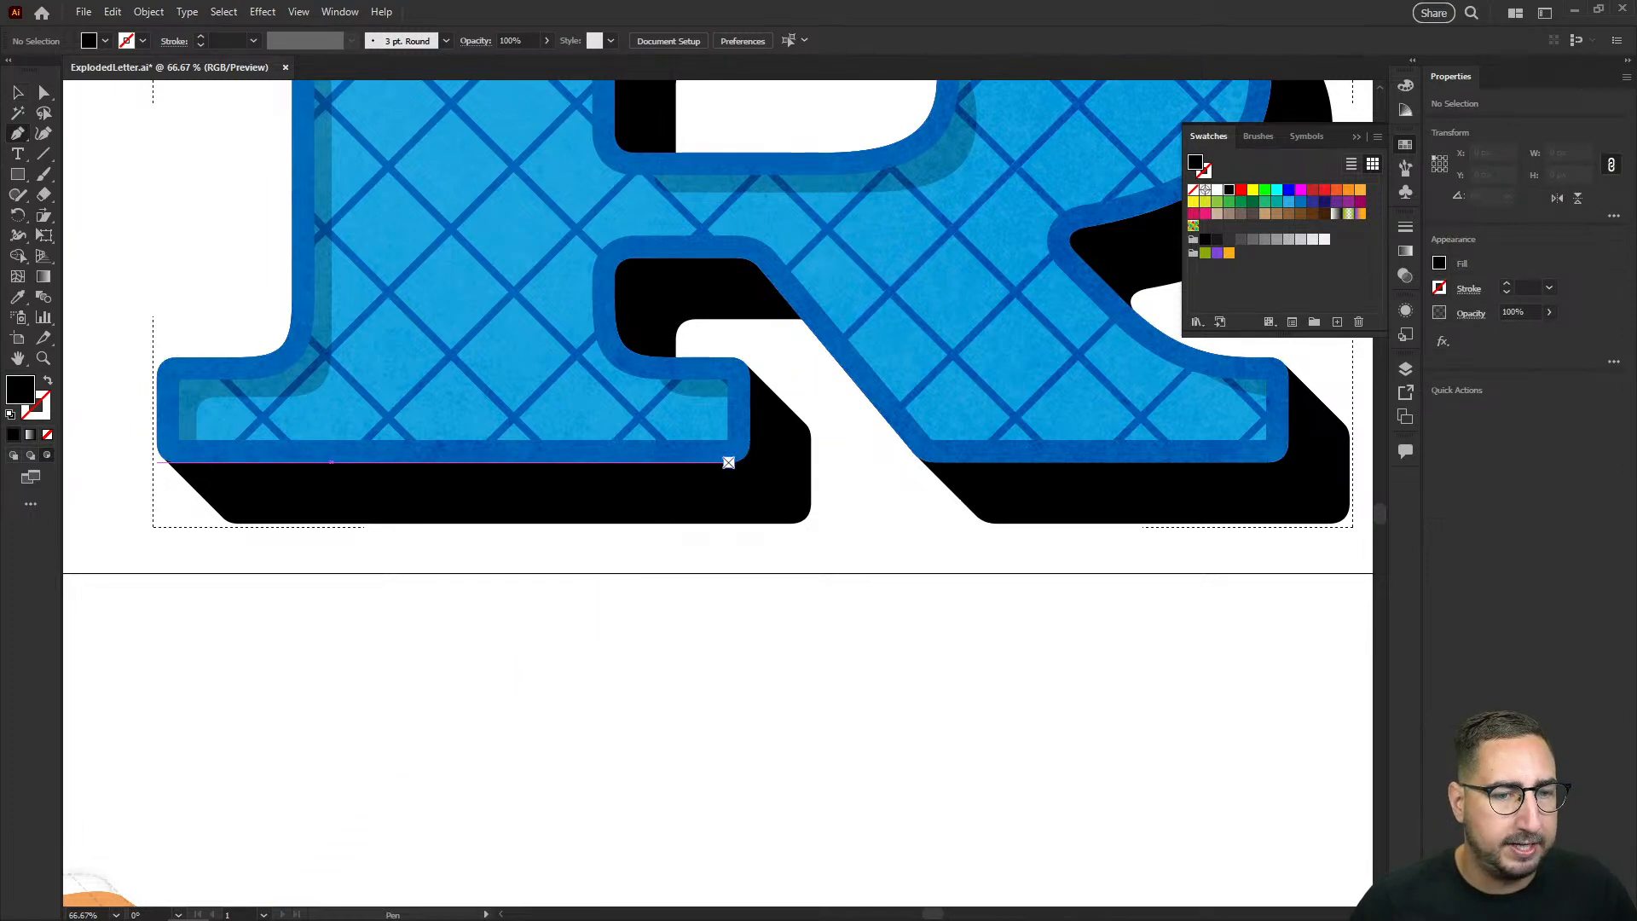
left_click(729, 462)
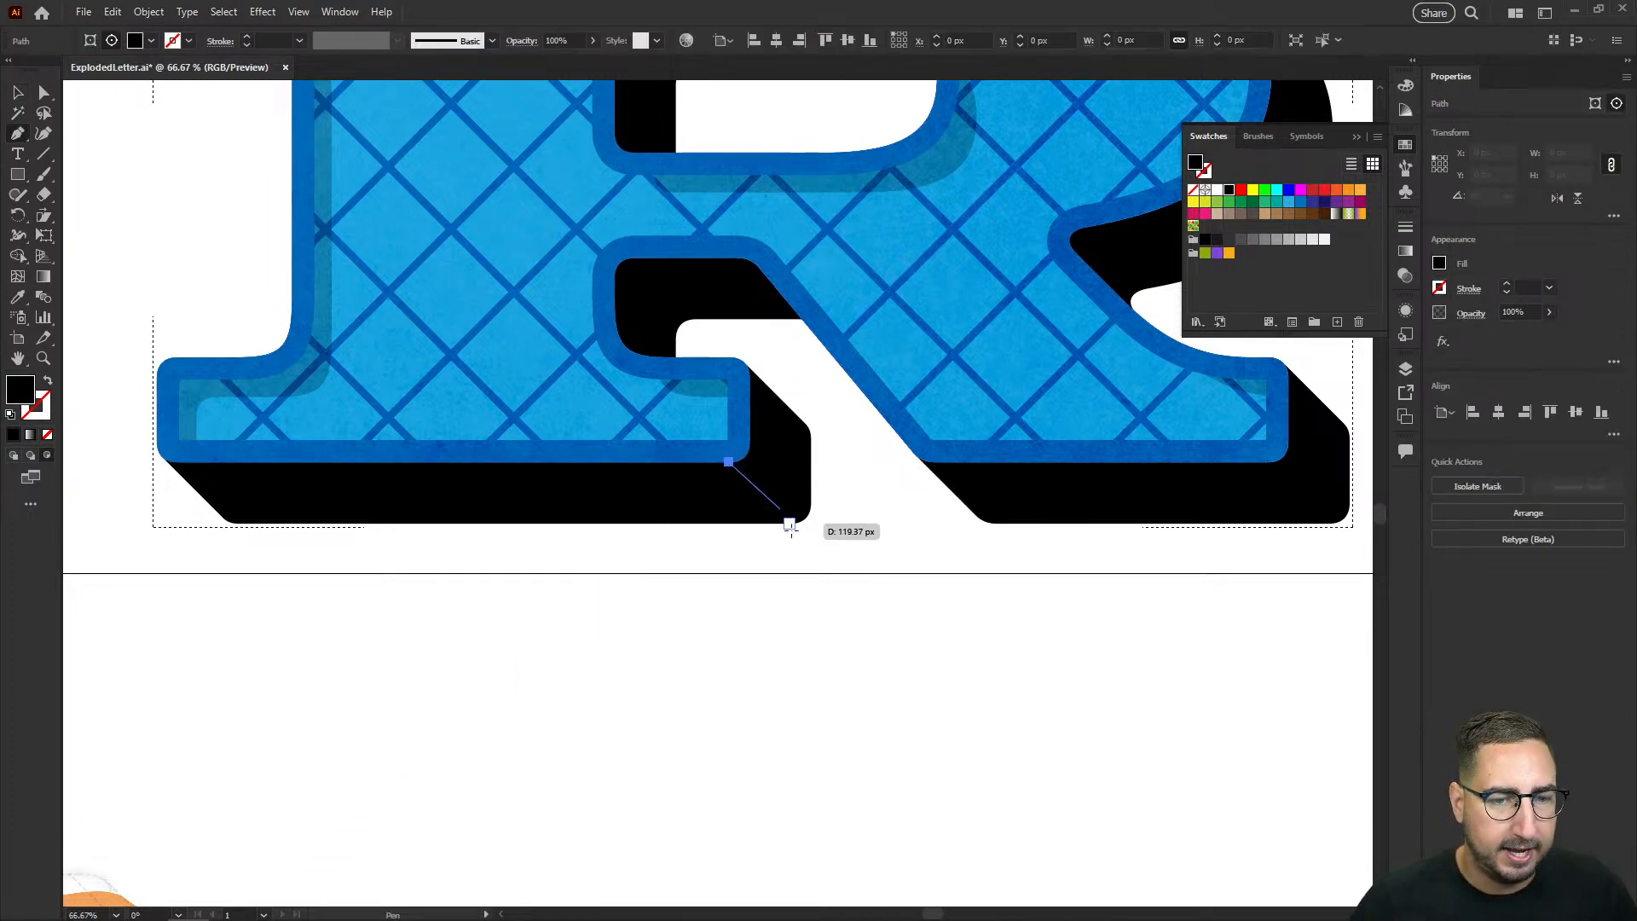
left_click(817, 573, "shift")
left_click(810, 503)
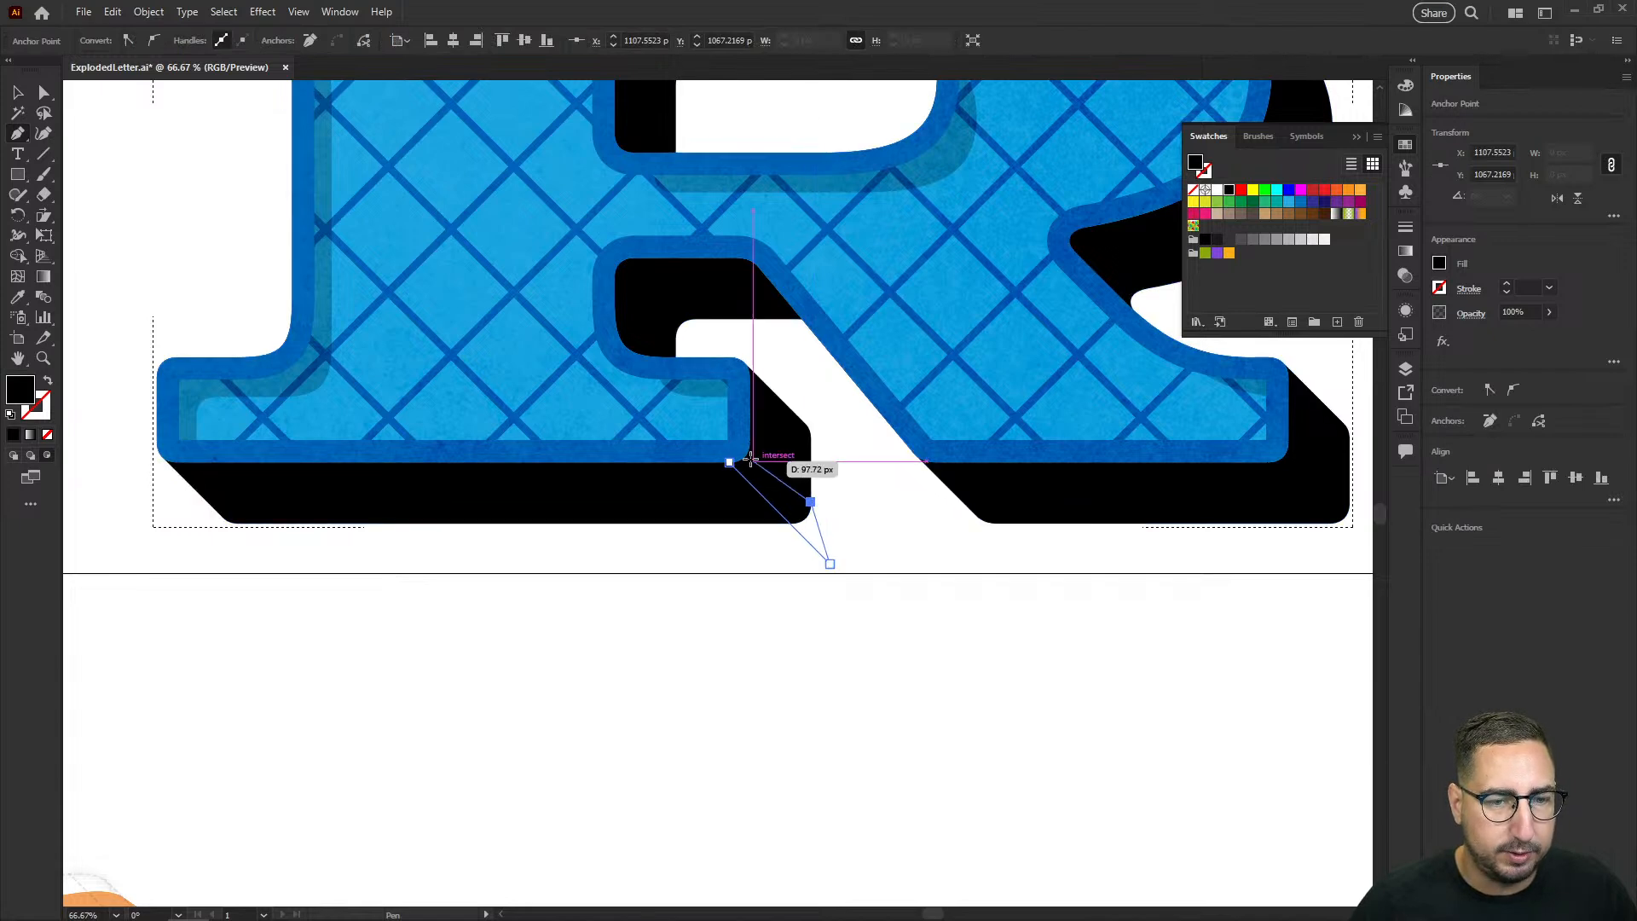
left_click(750, 440)
left_click(730, 444)
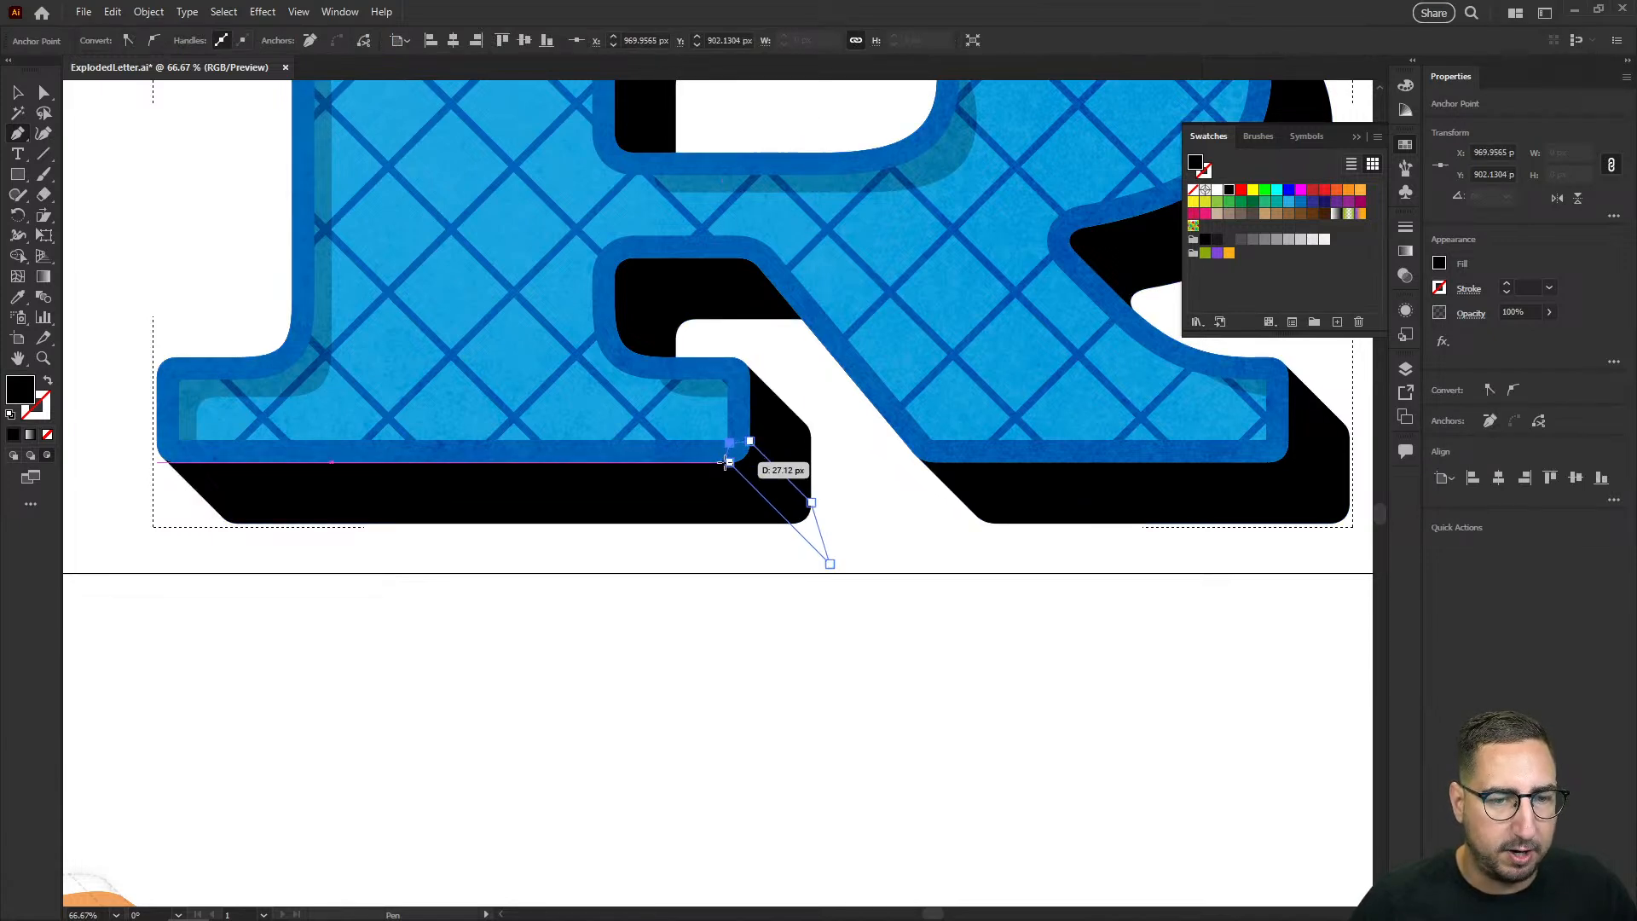
left_click(1240, 192)
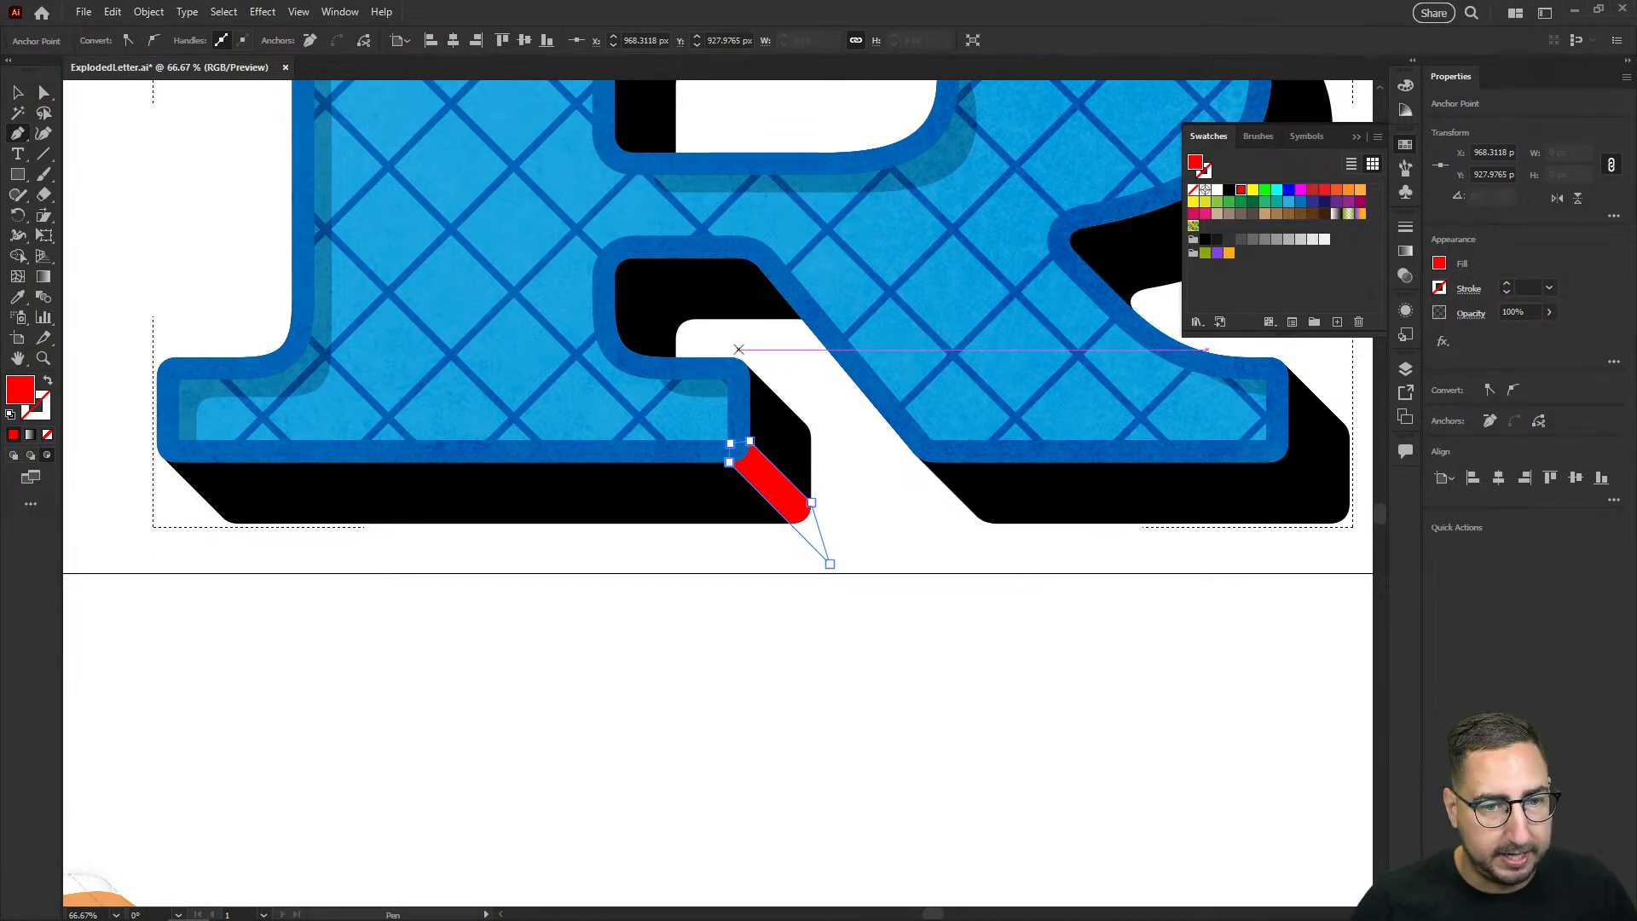
Step: Draw the right side face of the left foot's shadow with the Pen tool, fill it bright green and send it behind the red strip
left_click(739, 350)
left_click(790, 503)
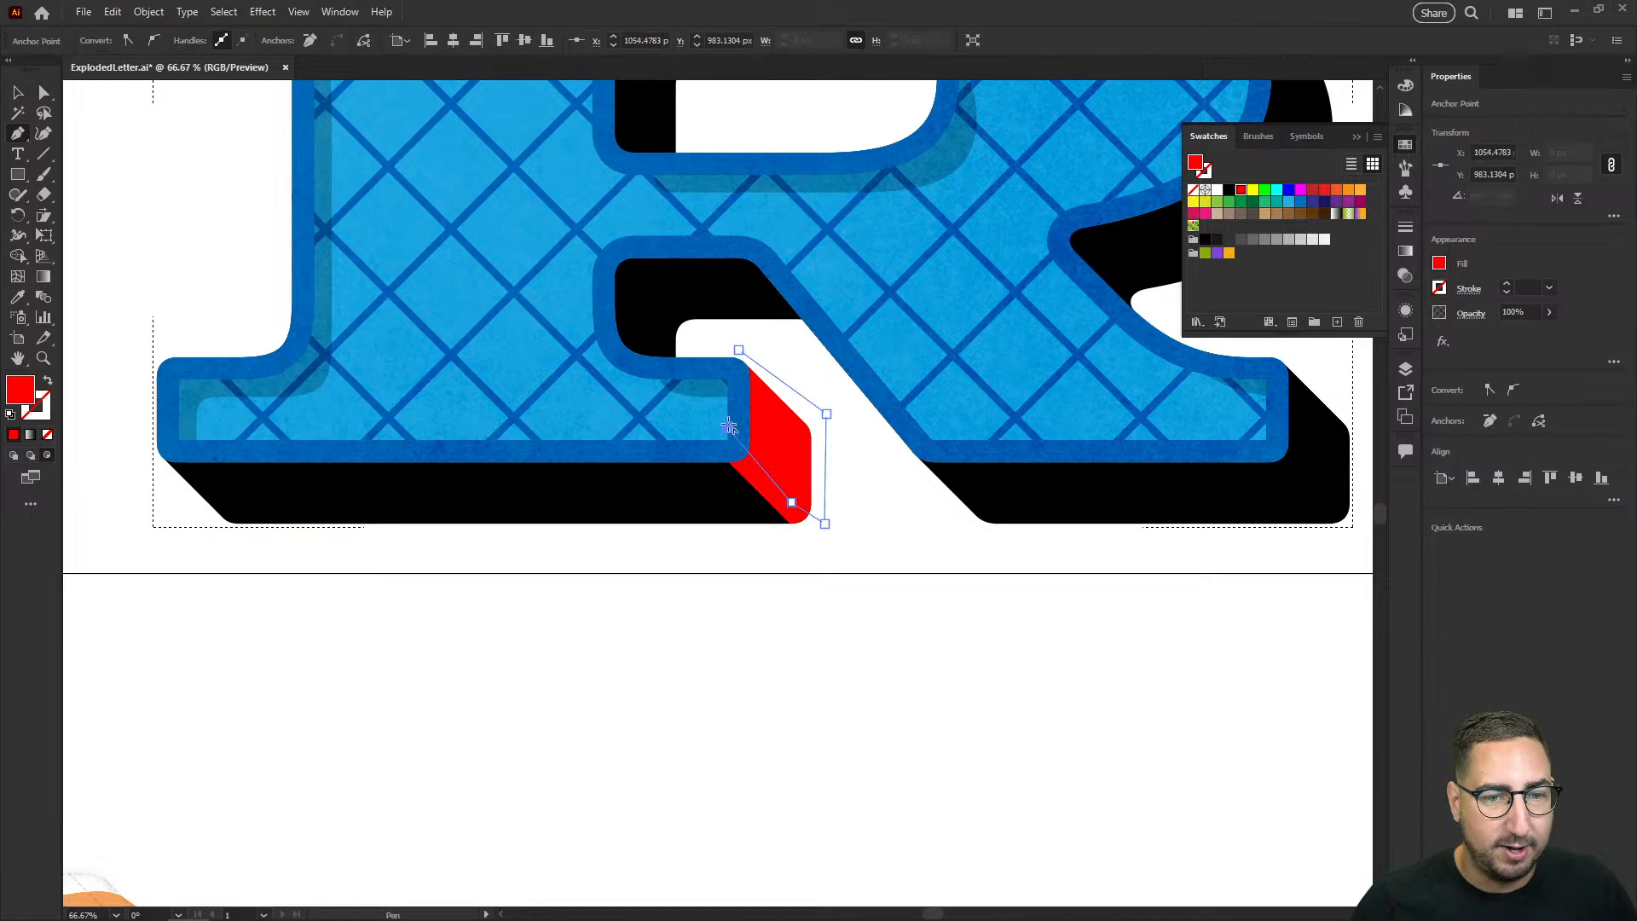
left_click(1265, 192)
key("ctrl+[")
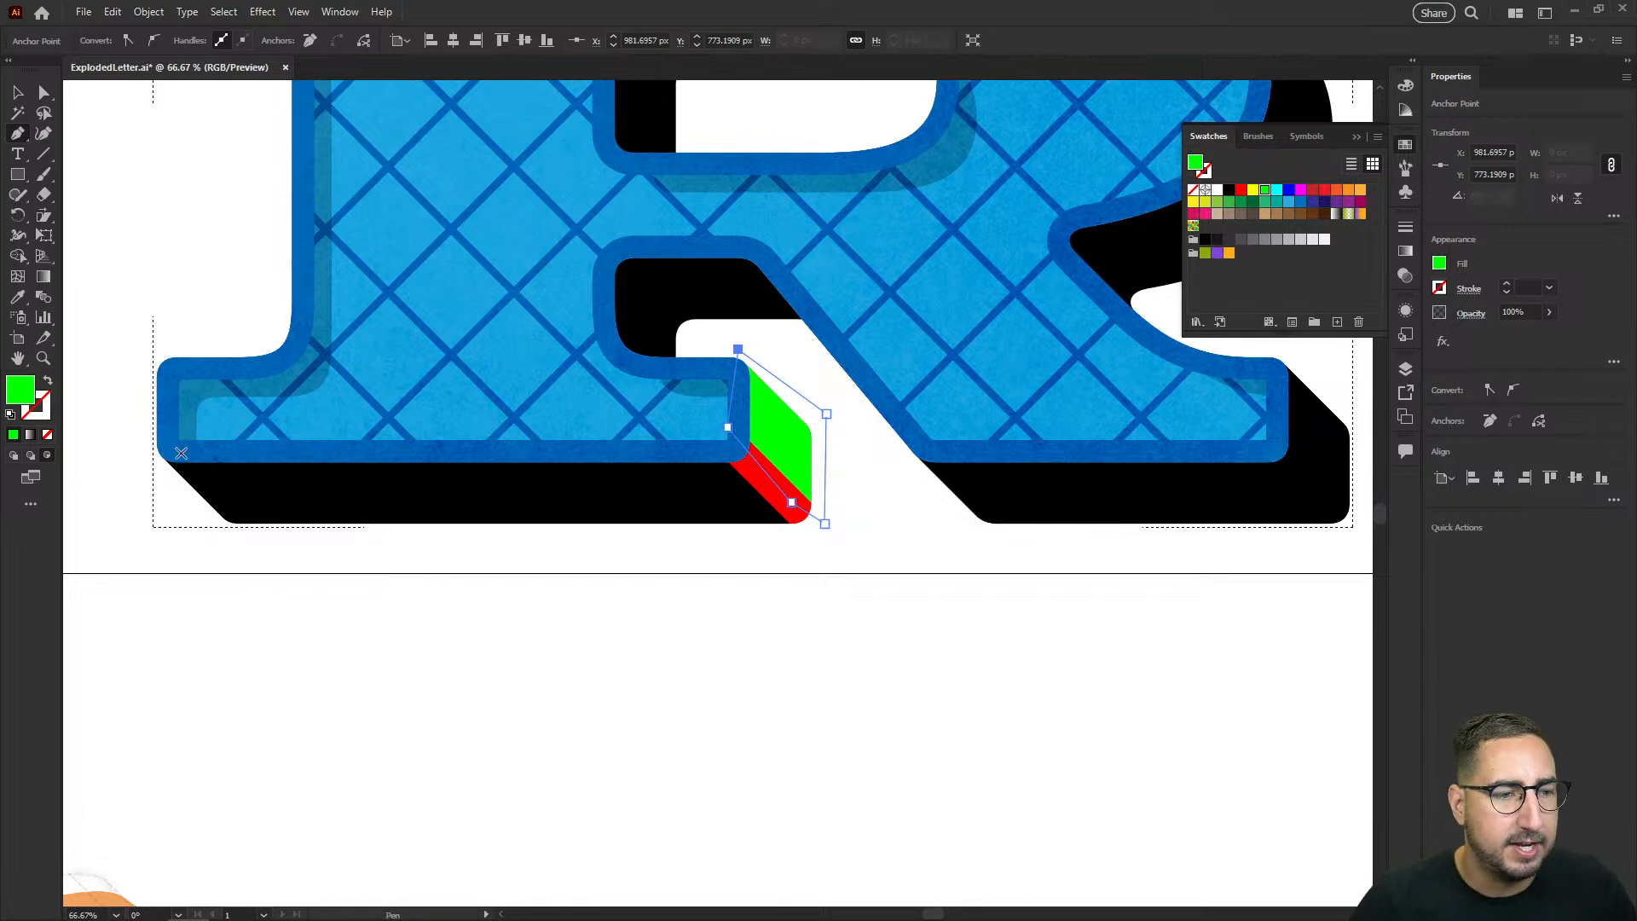
Step: Draw the underside face of the left foot's shadow up to the red corner strip and fill it teal
left_click(165, 443)
left_click(730, 444)
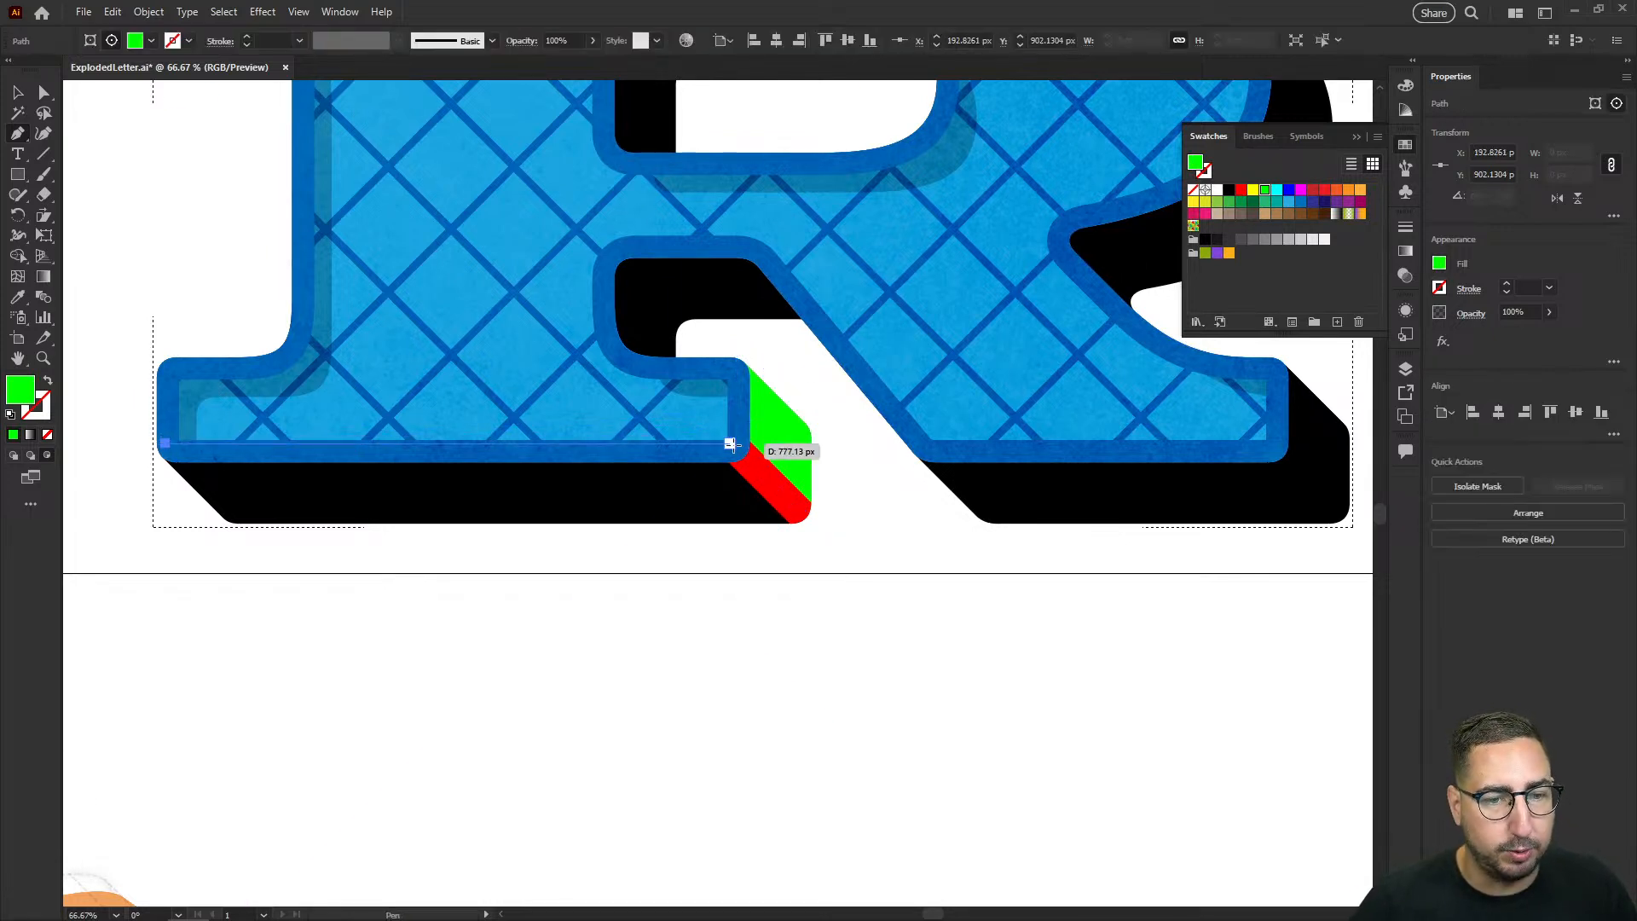
left_click(815, 528)
left_click(789, 555)
left_click(175, 544)
left_click(165, 443)
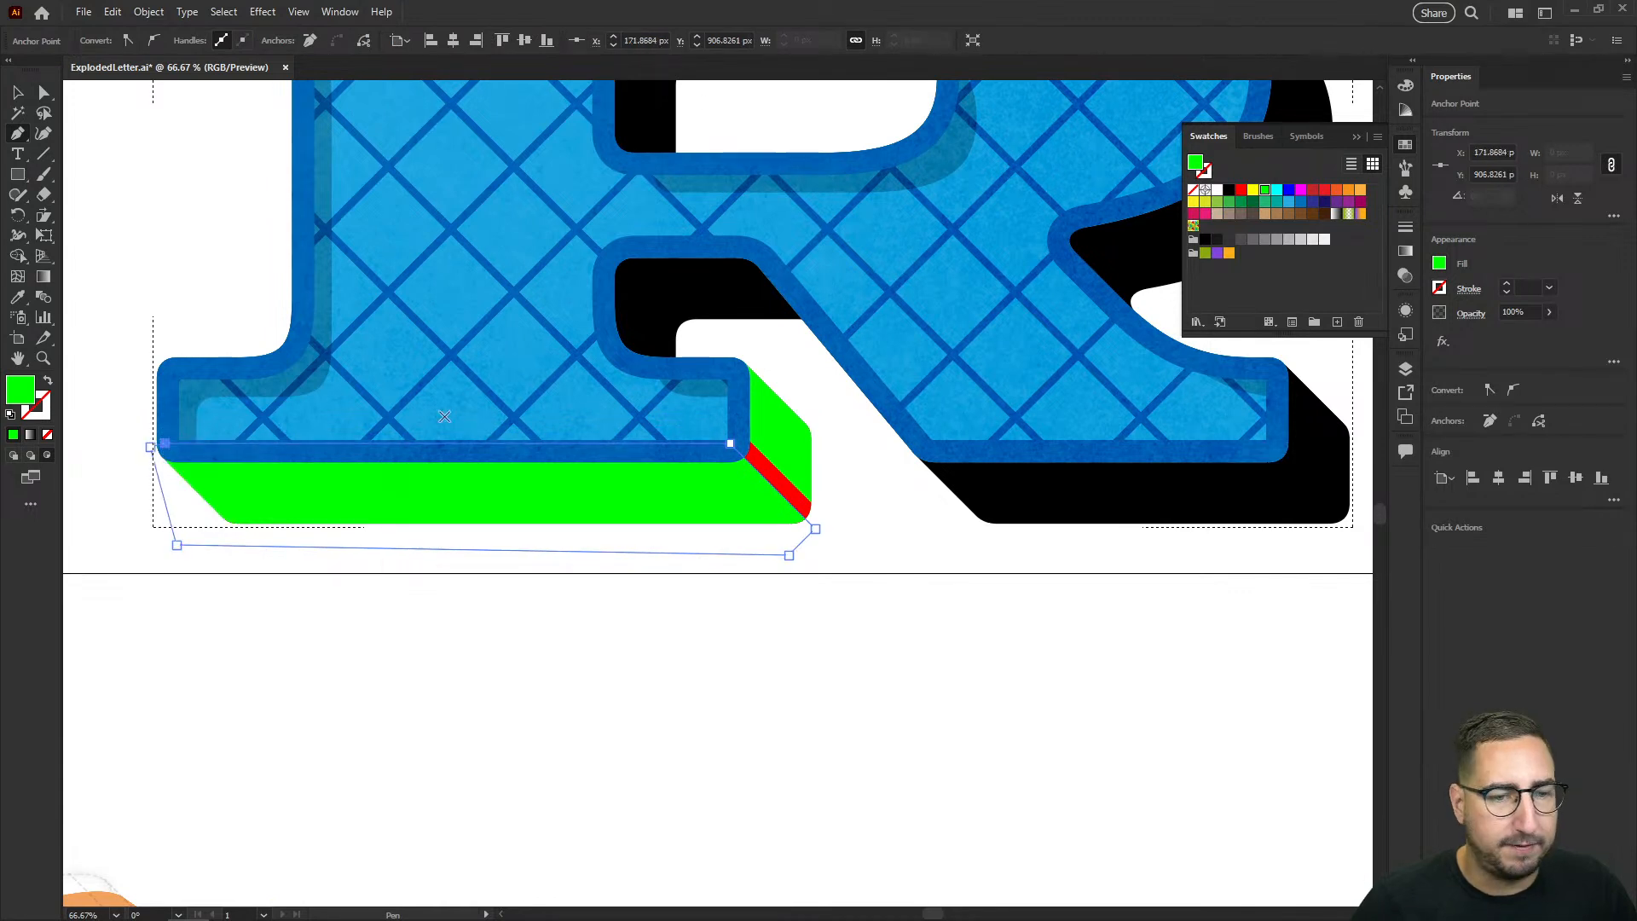
left_click(1277, 203)
key("v")
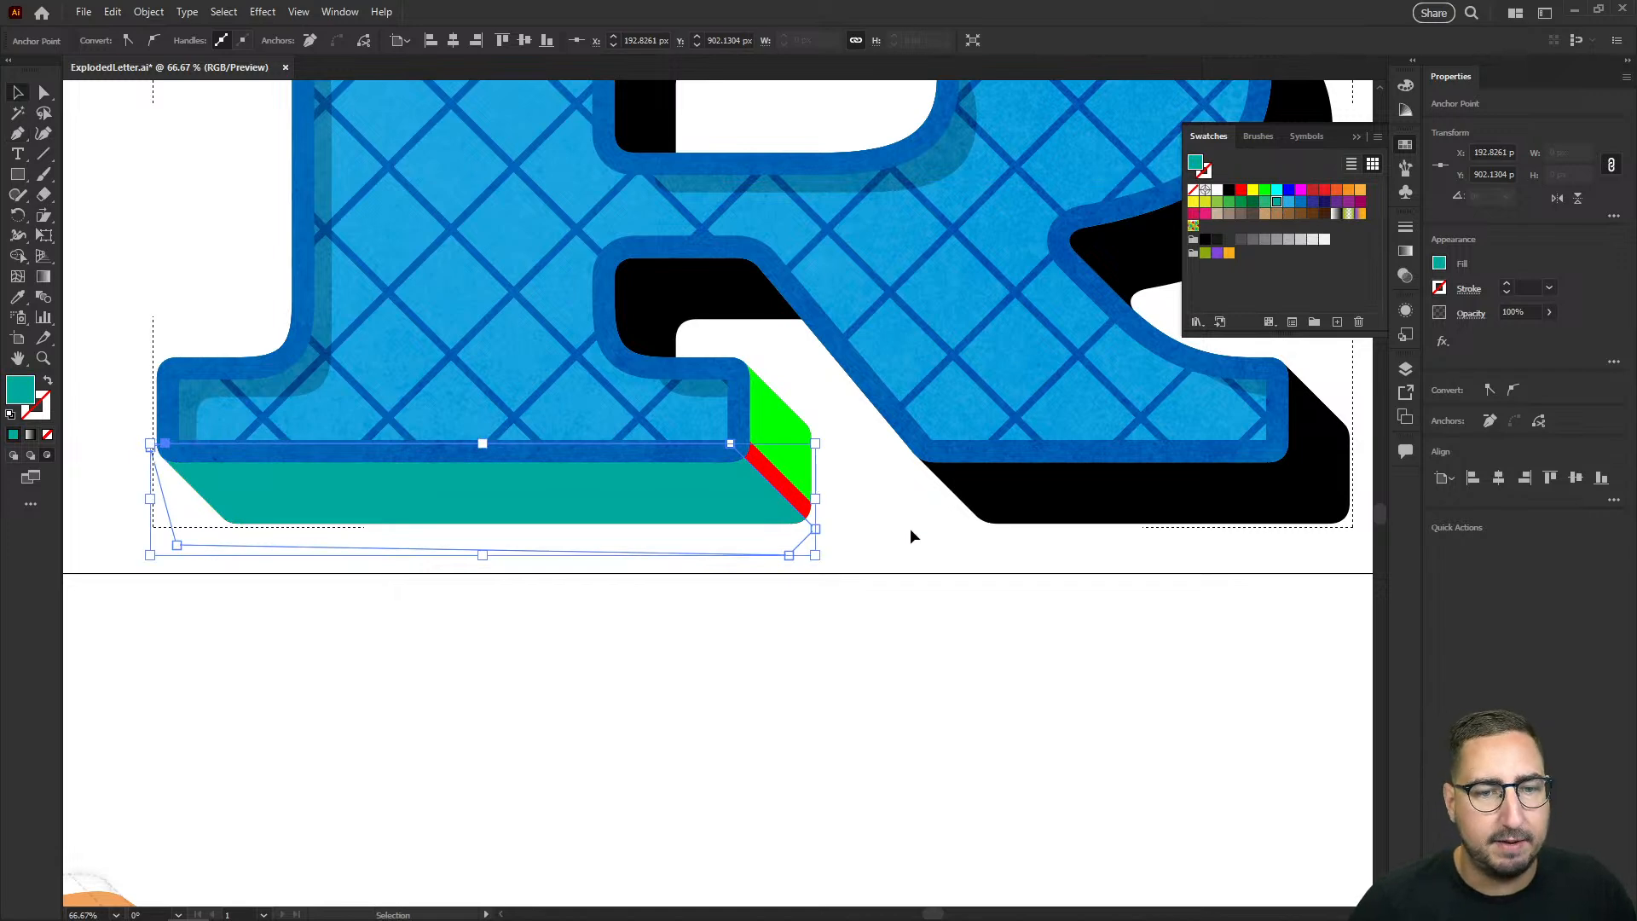
Step: Select the contents of the block shadow's clip group and copy the three shading shapes horizontally about 742 px onto the right foot
left_click(909, 530)
key("a")
left_click(792, 451)
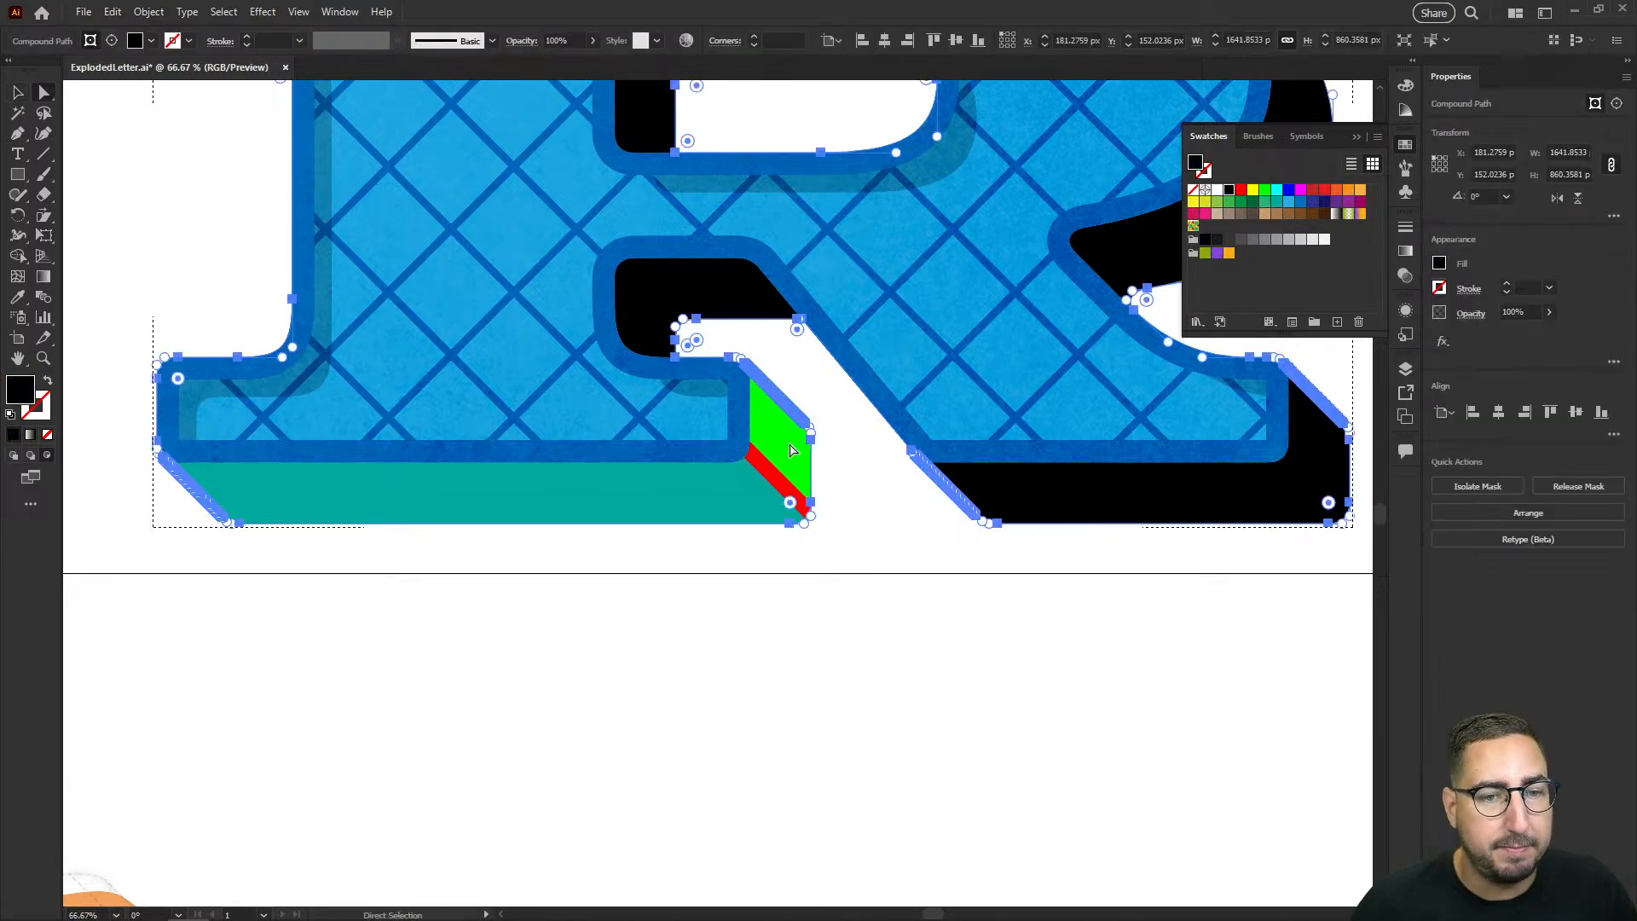
key("v")
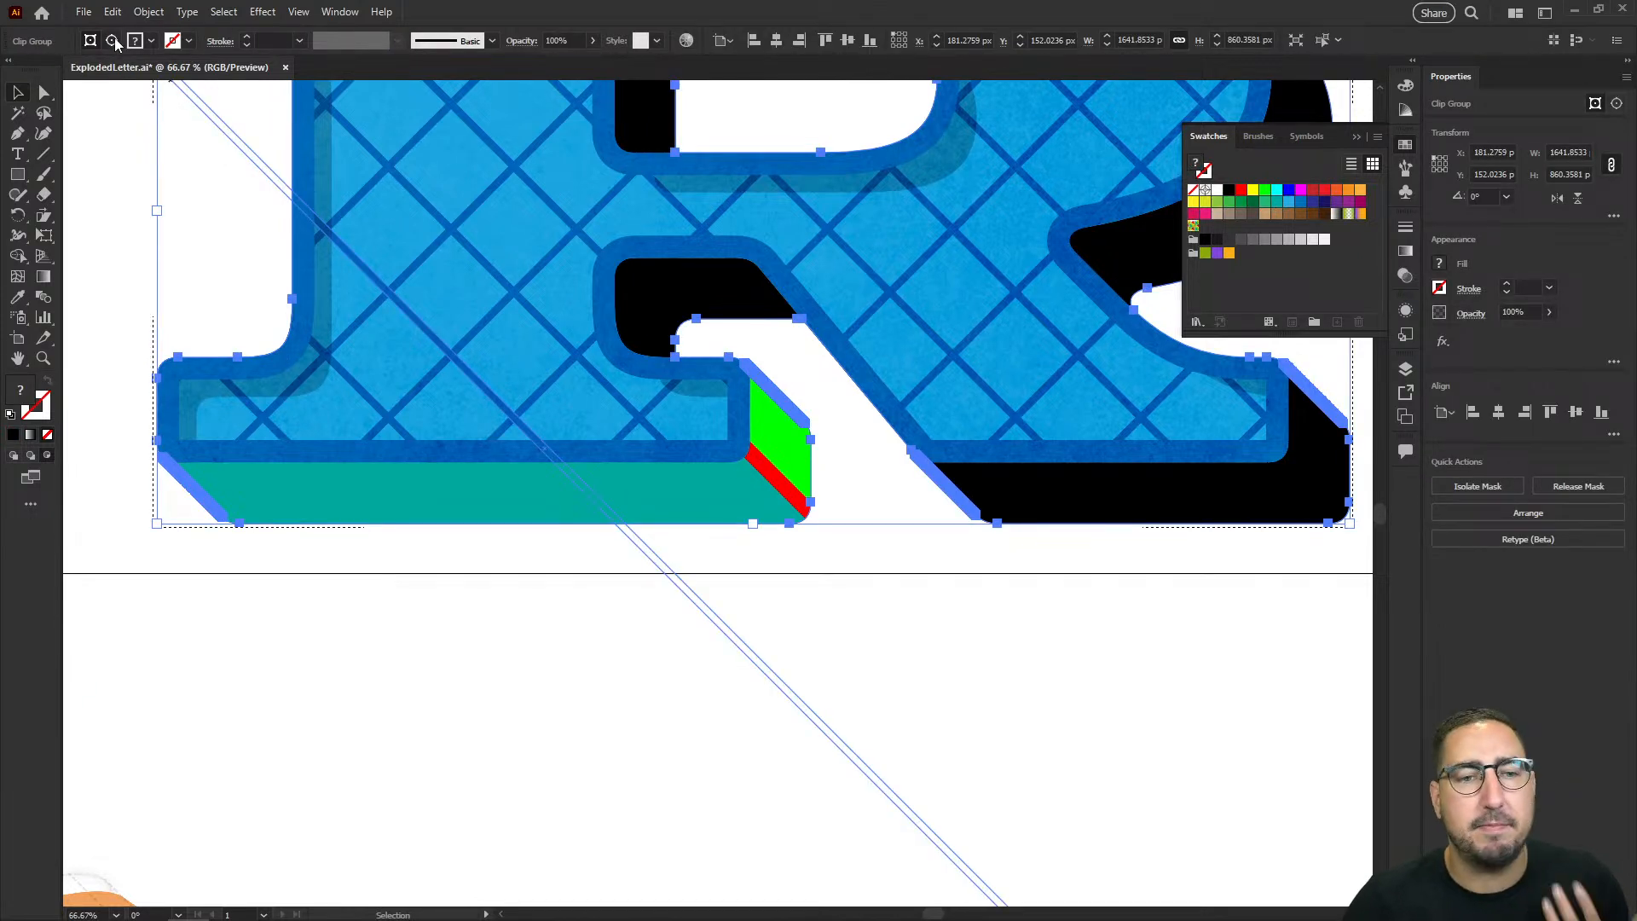
left_click(112, 40)
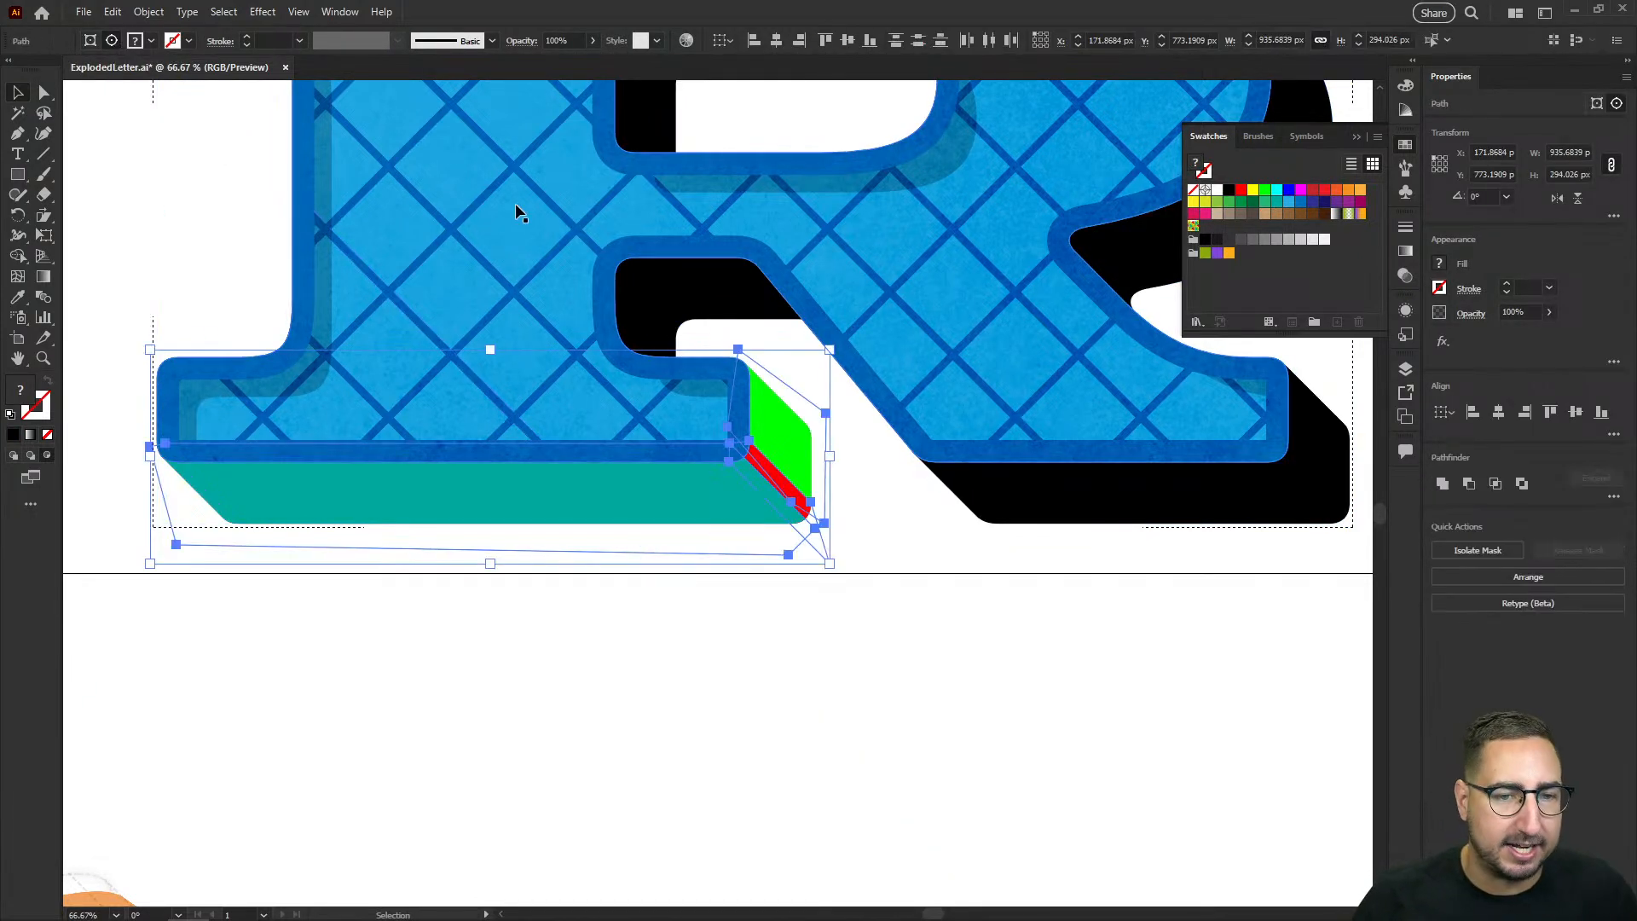
left_click_drag(657, 286, 388, 301)
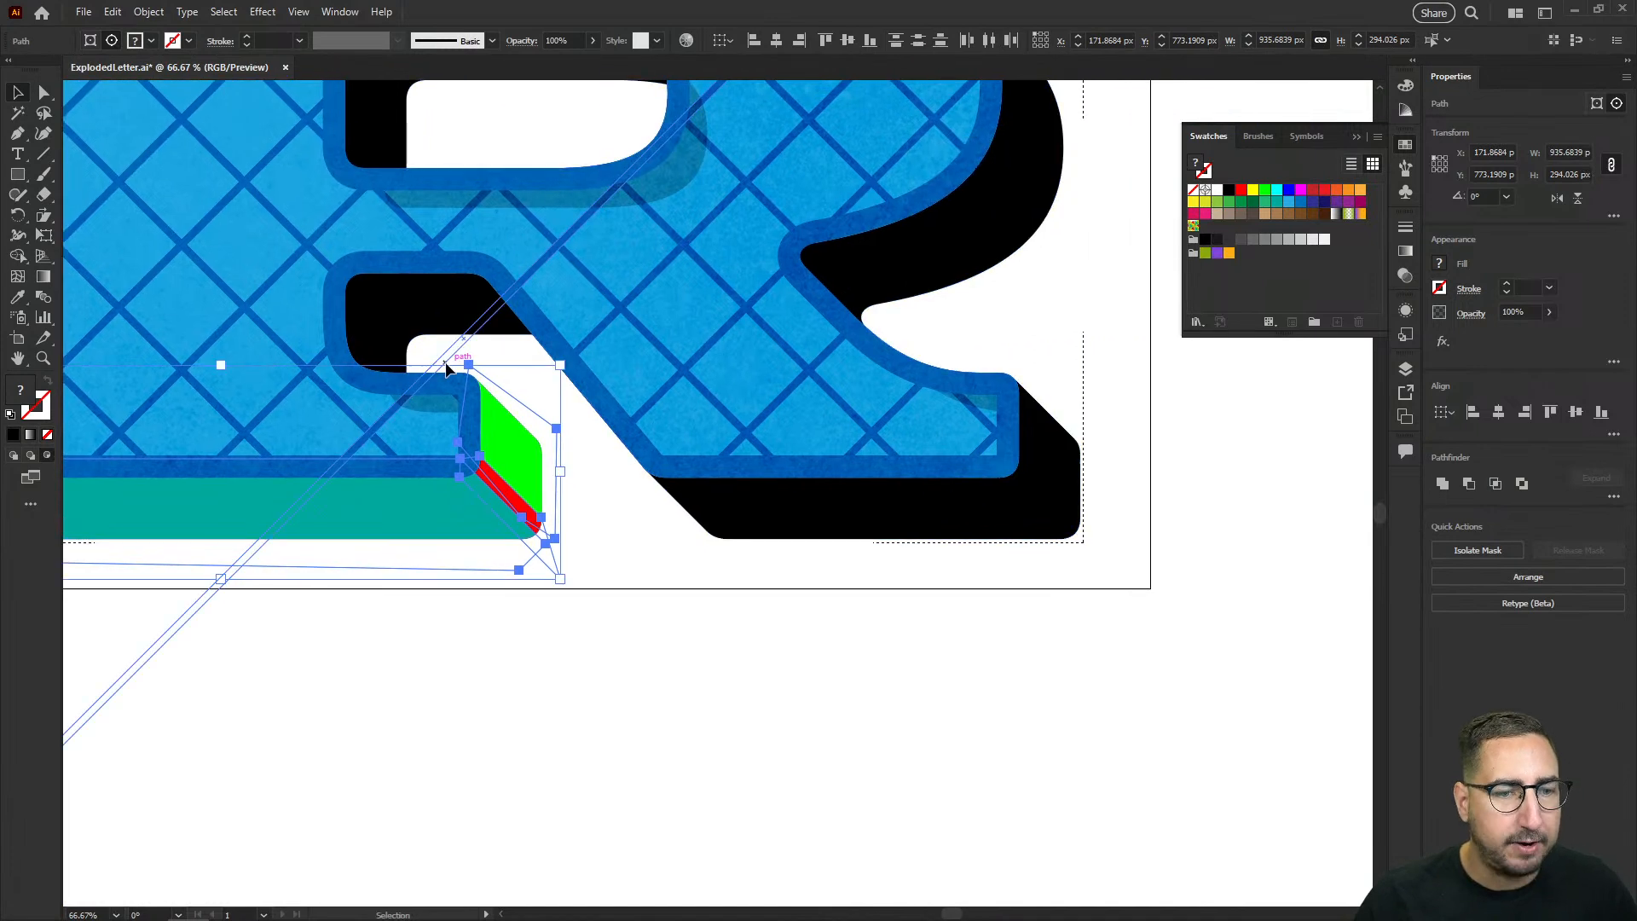
mouse_move(445, 369)
left_mouse_down()
mouse_move(511, 335)
mouse_move(550, 383)
mouse_move(468, 345)
left_mouse_up()
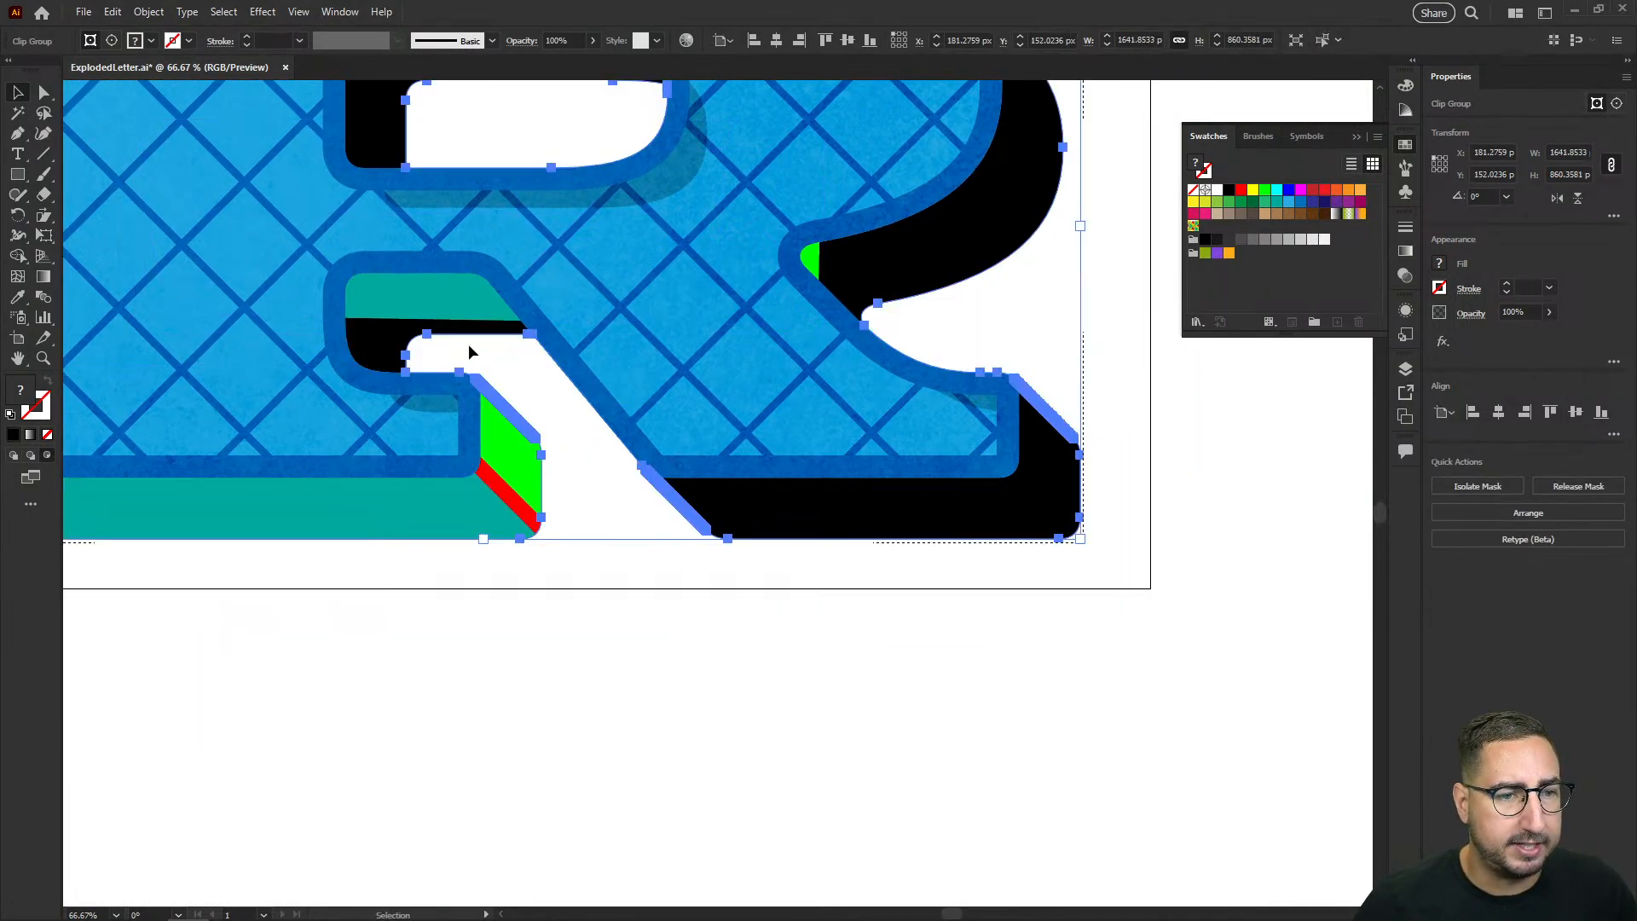
left_click_drag(507, 487, 1058, 493)
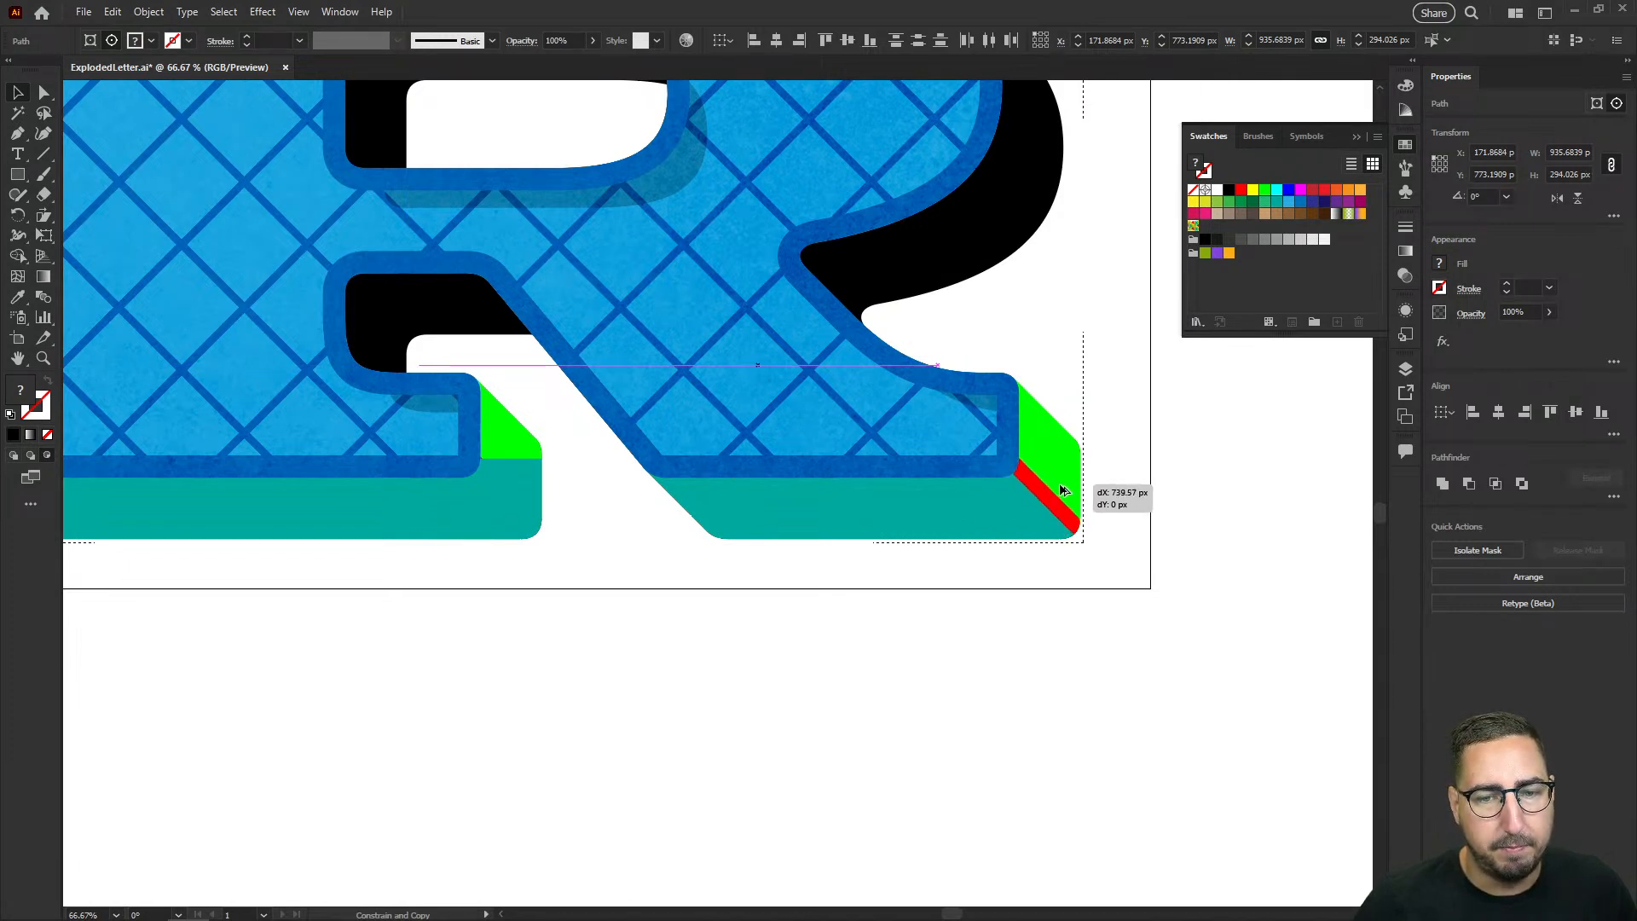
left_click_drag(1064, 491, 1063, 491)
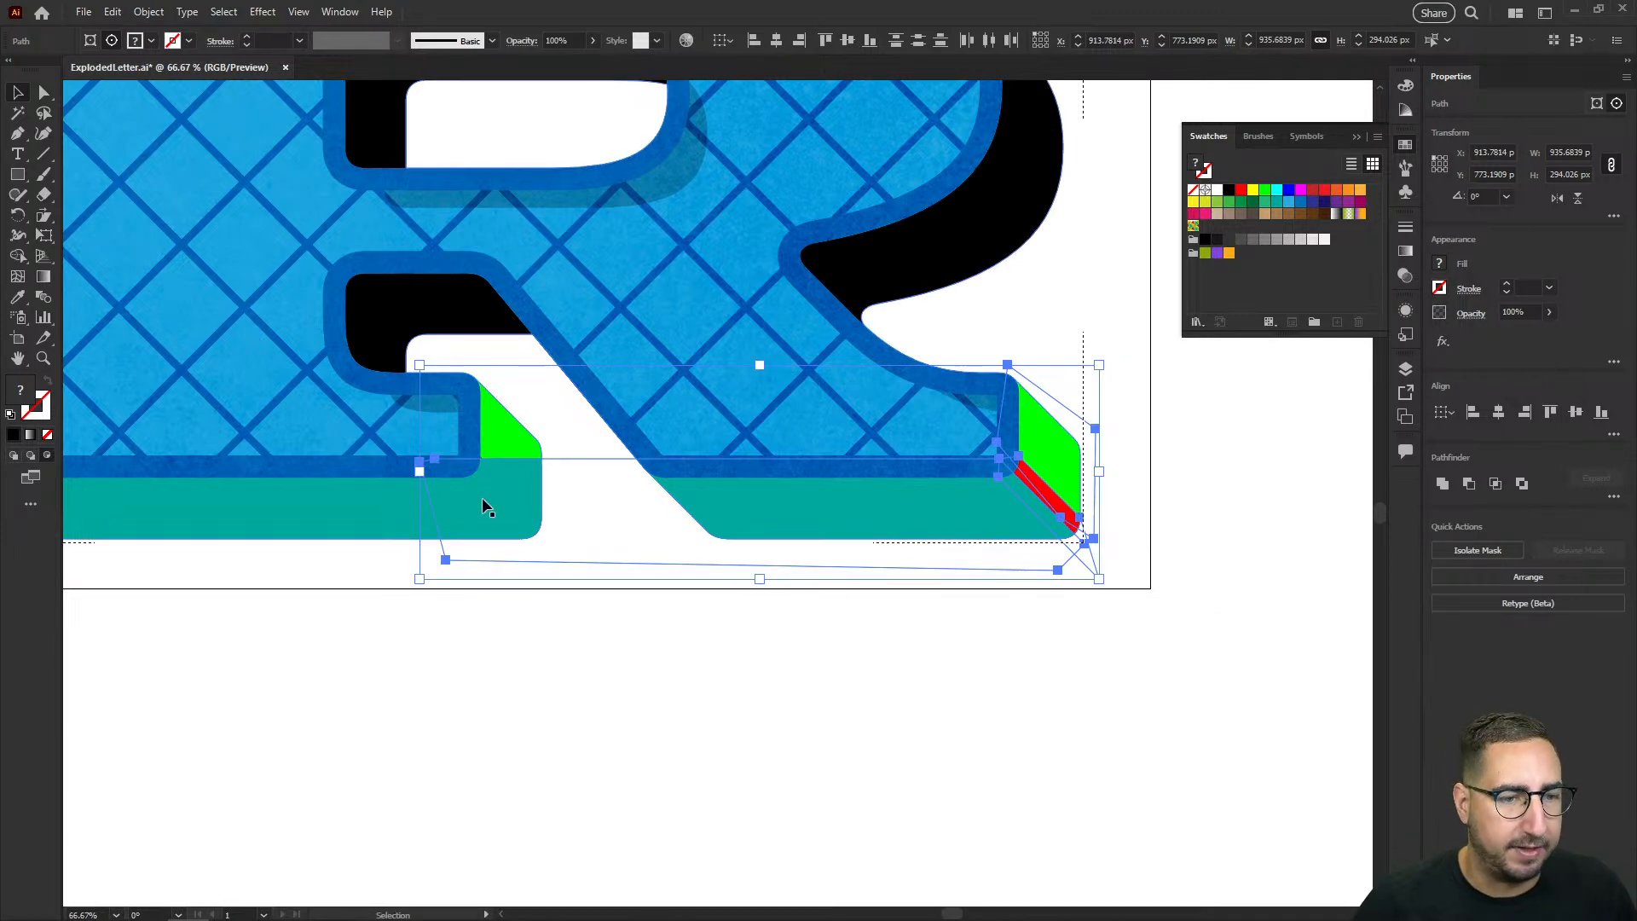
Step: Move the left-end anchor points of the copied teal shape into the gap between the feet so it clears the left foot
key("a")
left_click(419, 463)
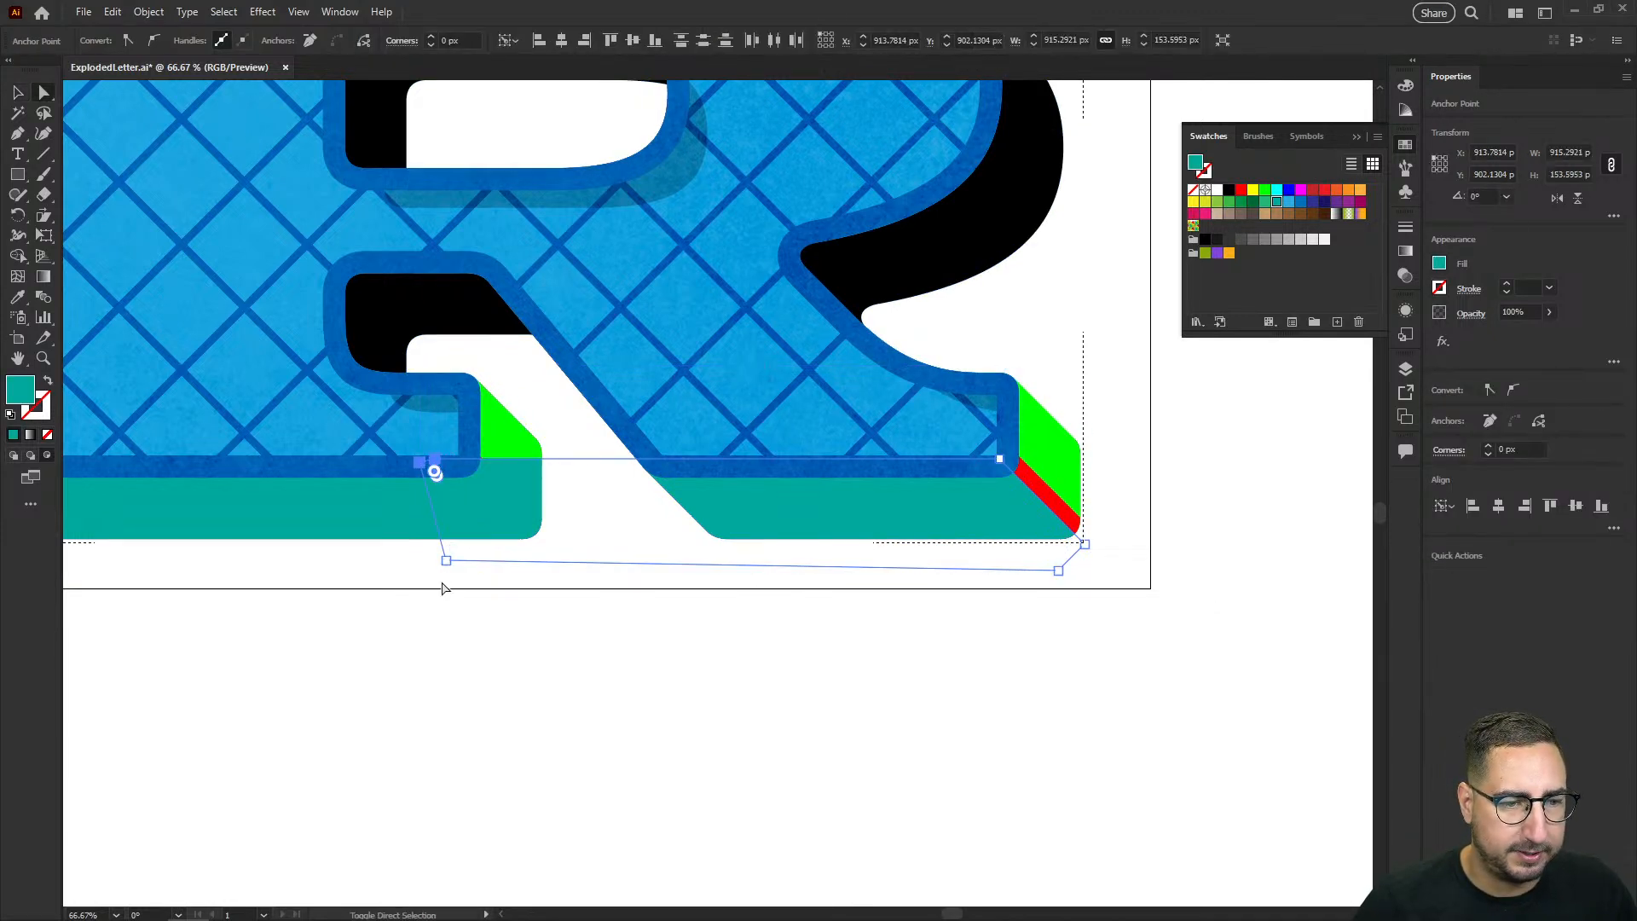
left_click_drag(449, 561, 588, 554)
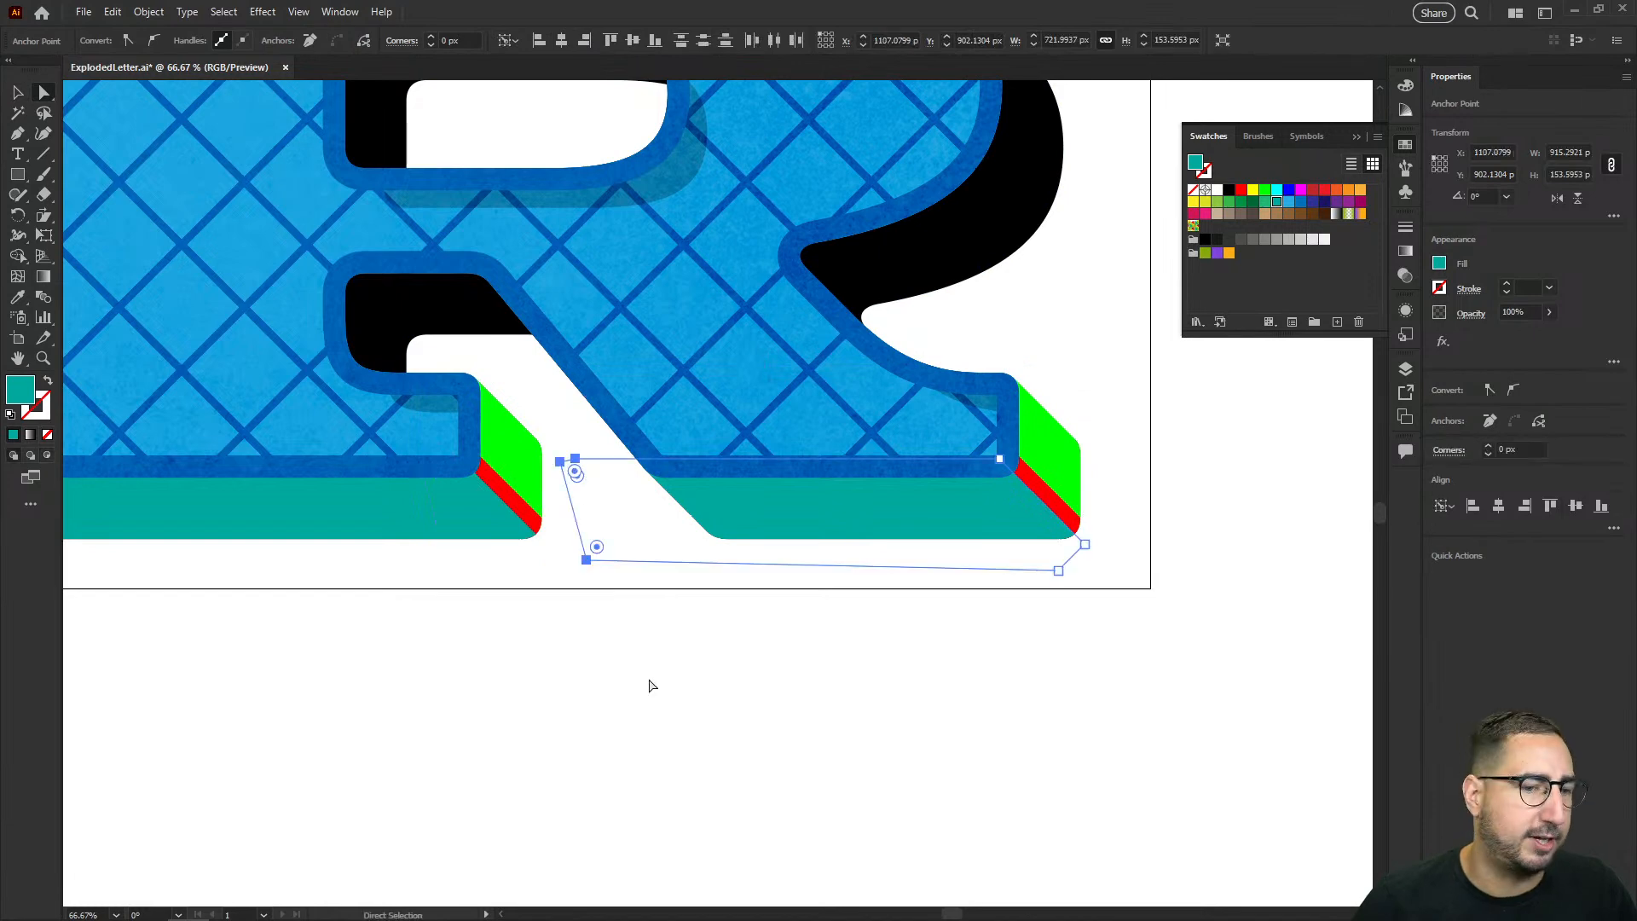
left_click(625, 681)
Step: Try moving the shaded block shadow clip group away from the letter, and undo the move
key("z")
left_click(624, 397, "alt")
left_click(832, 528, "alt")
key("v")
left_click_drag(857, 384, 1163, 534)
key("ctrl+z")
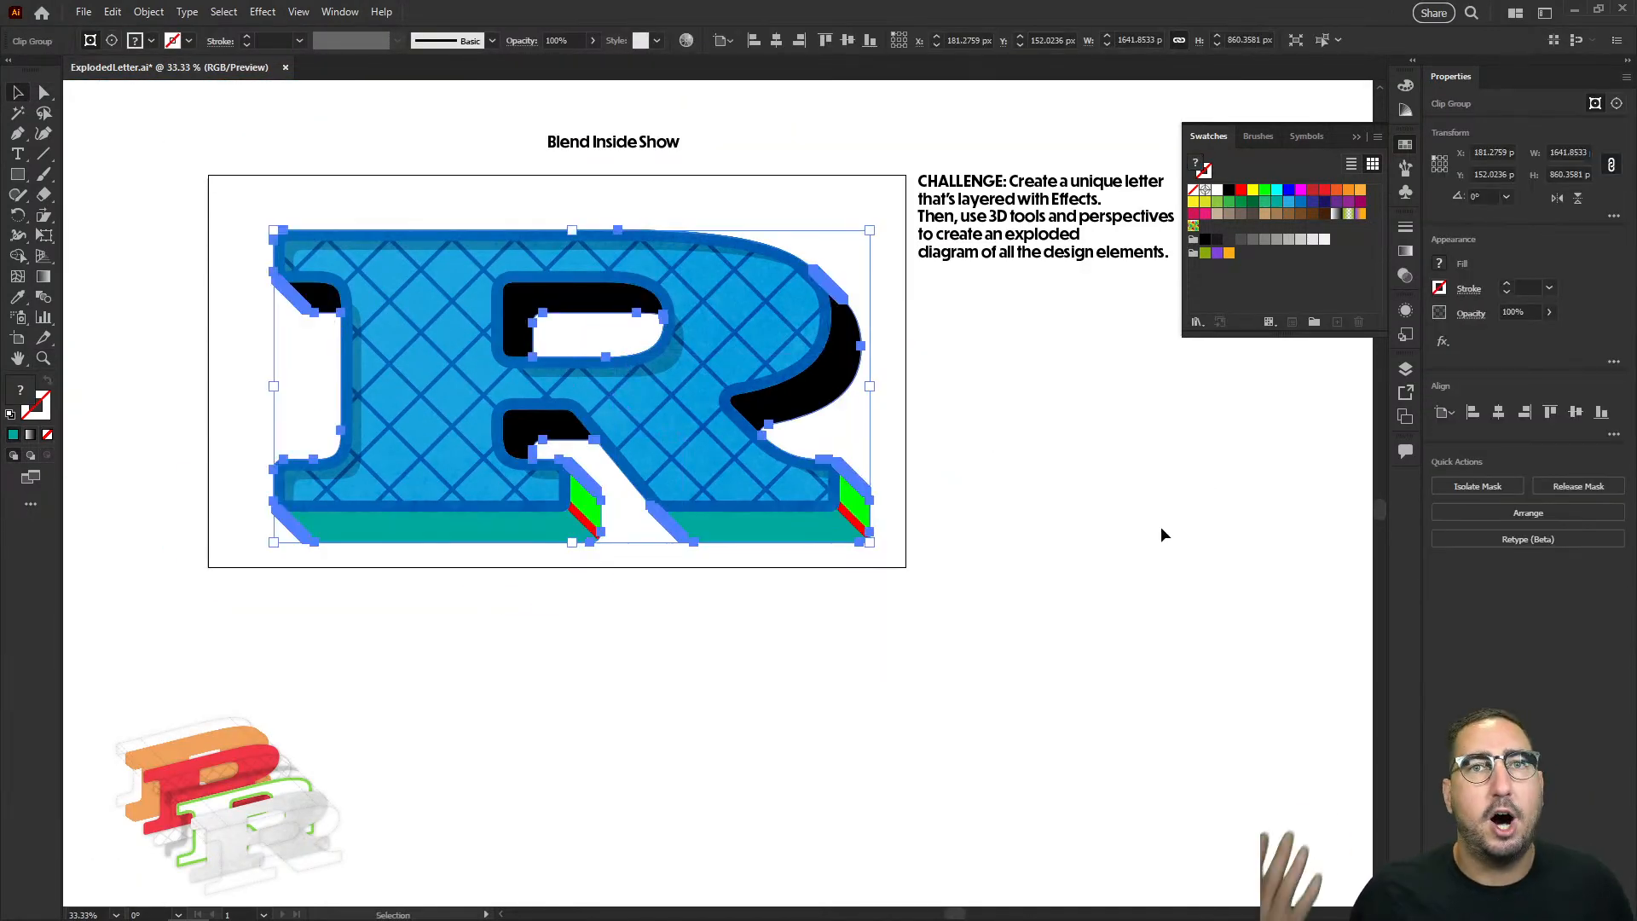